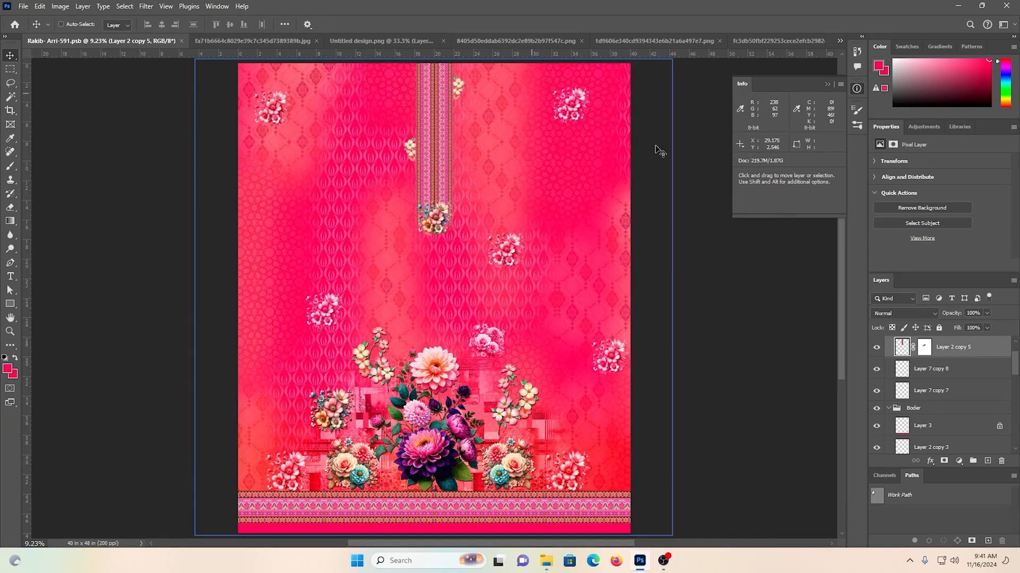
Step: Select the orange Layer 1 near the base of the finished design's layer stack and set its opacity to 80%
{"action": "scroll", "coordinate": [972, 455], "scroll_direction": "down", "scroll_amount": 10}
{"action": "left_click", "coordinate": [972, 449]}
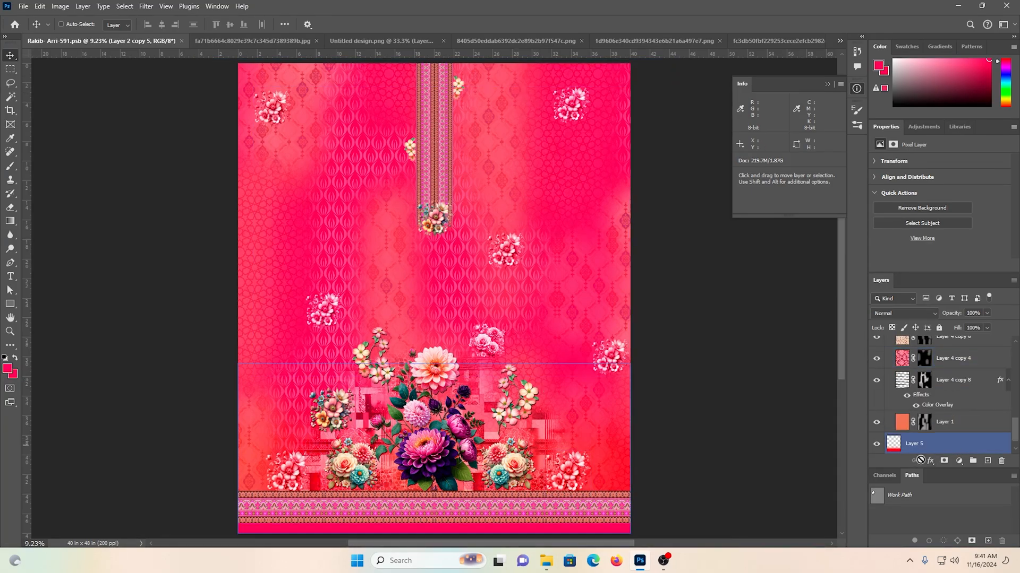
{"action": "left_click", "coordinate": [885, 425]}
{"action": "key", "text": "8"}
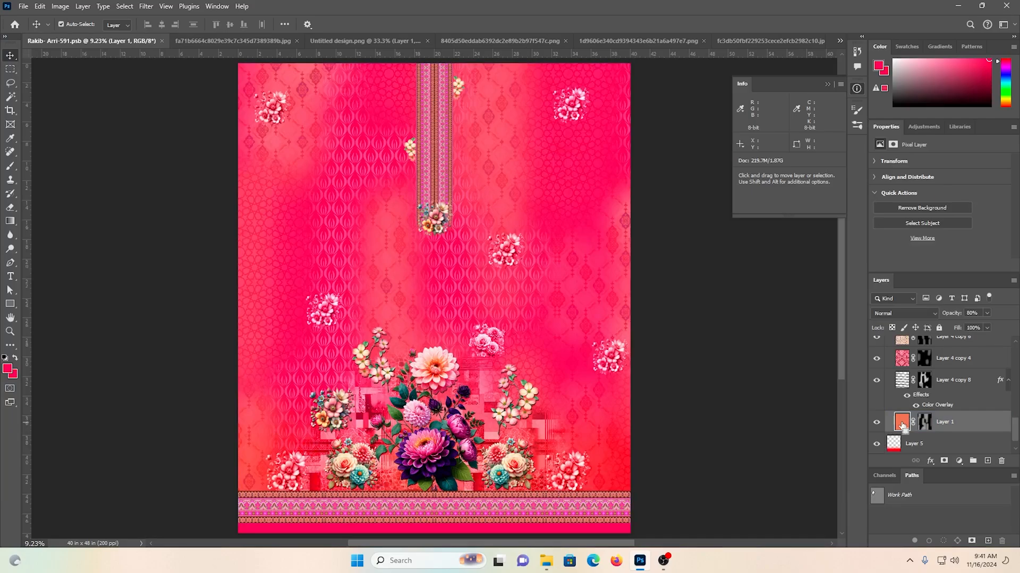
{"action": "key", "text": "ctrl+u"}
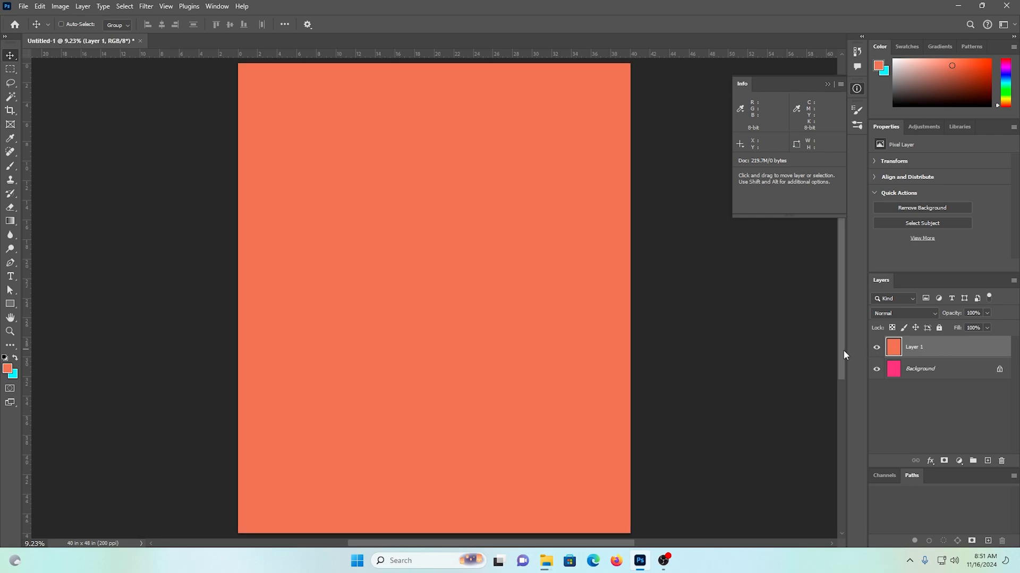
Step: Check Layer 1 by toggling its visibility and add a black hide-all layer mask to it
{"action": "left_click", "coordinate": [875, 348]}
{"action": "left_click", "coordinate": [876, 348]}
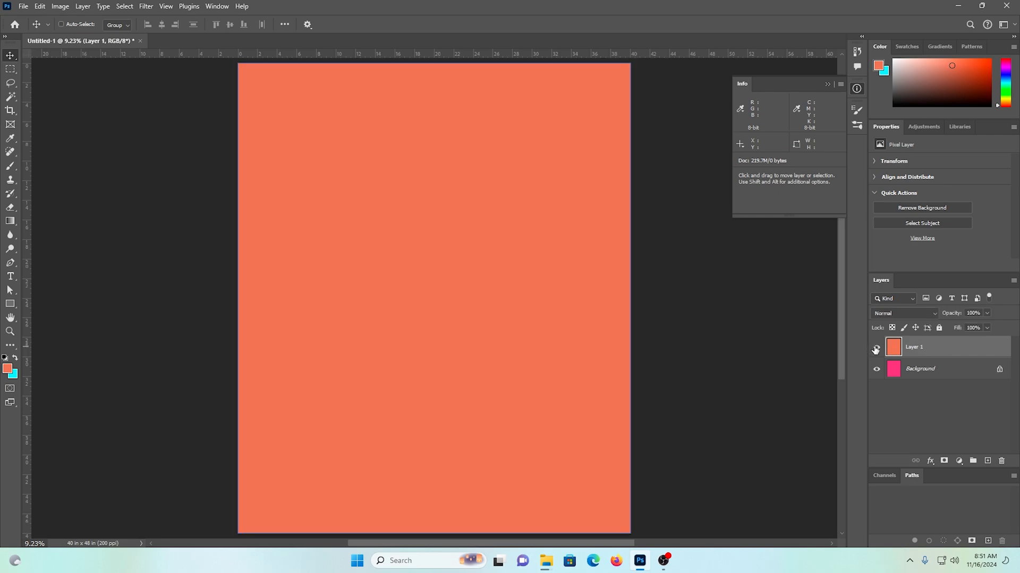
{"action": "left_click", "coordinate": [945, 462], "text": "alt"}
Step: Paint soft white vertical brush strokes on Layer 1's mask at 52% opacity, along both sides, the lower centre and the upper-right area
{"action": "left_click", "coordinate": [10, 166]}
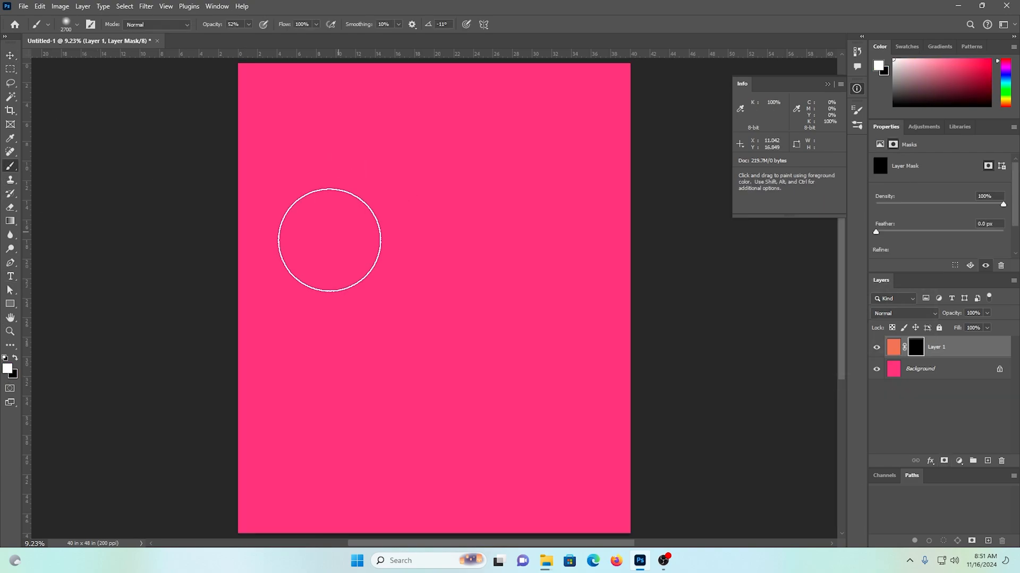
{"action": "scroll", "coordinate": [587, 357], "scroll_direction": "down", "scroll_amount": 2}
{"action": "scroll", "coordinate": [314, 412], "scroll_direction": "up", "scroll_amount": 2}
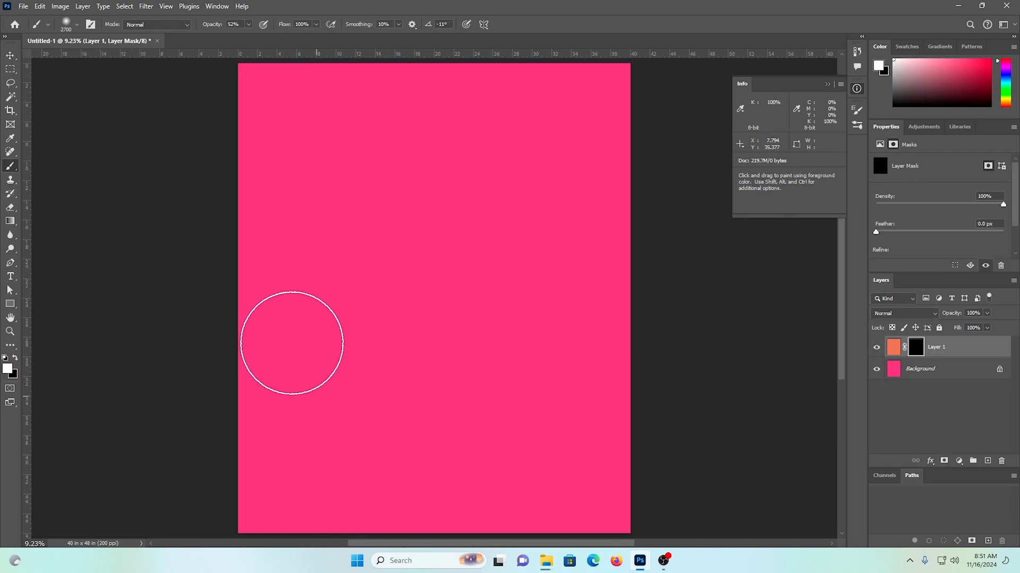
{"action": "left_click_drag", "start_coordinate": [252, 212], "coordinate": [234, 472]}
{"action": "scroll", "coordinate": [520, 438], "scroll_direction": "up", "scroll_amount": 2}
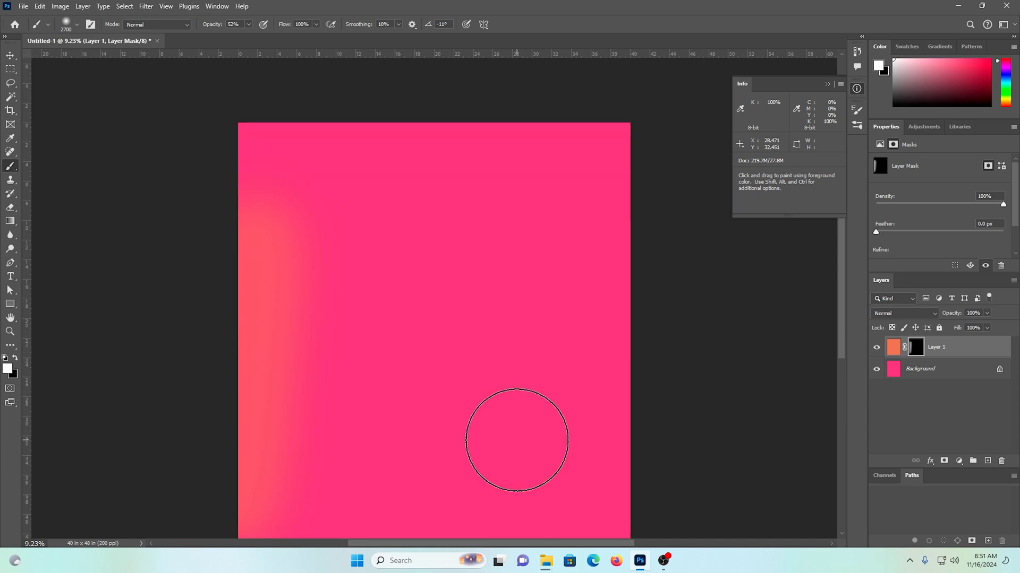
{"action": "scroll", "coordinate": [589, 313], "scroll_direction": "down", "scroll_amount": 2}
{"action": "mouse_move", "coordinate": [599, 294]}
{"action": "left_mouse_down"}
{"action": "mouse_move", "coordinate": [604, 436]}
{"action": "mouse_move", "coordinate": [573, 444]}
{"action": "left_mouse_up"}
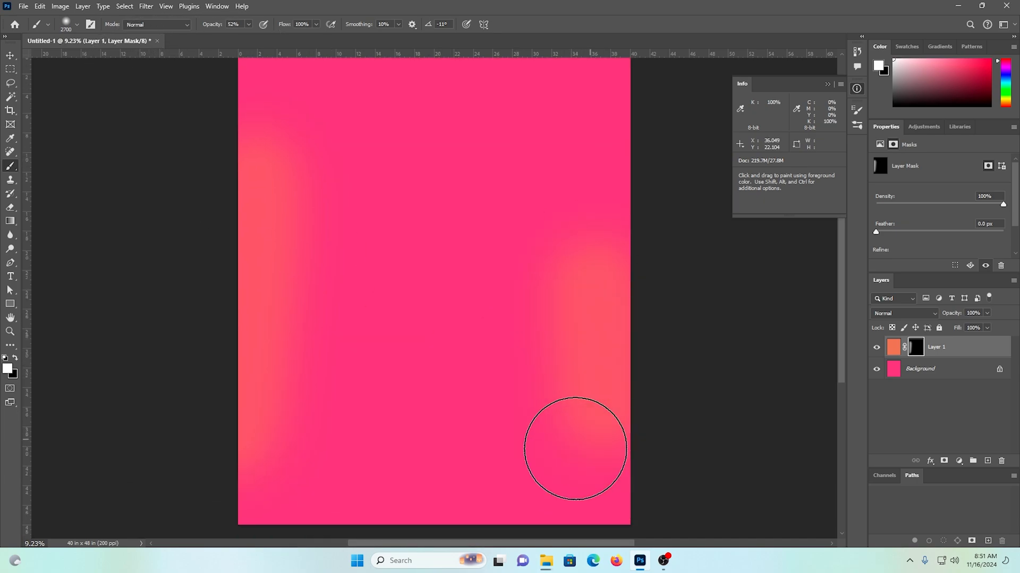
{"action": "left_click_drag", "start_coordinate": [435, 347], "coordinate": [430, 457]}
{"action": "scroll", "coordinate": [519, 428], "scroll_direction": "up", "scroll_amount": 3}
{"action": "scroll", "coordinate": [615, 61], "scroll_direction": "up", "scroll_amount": 2}
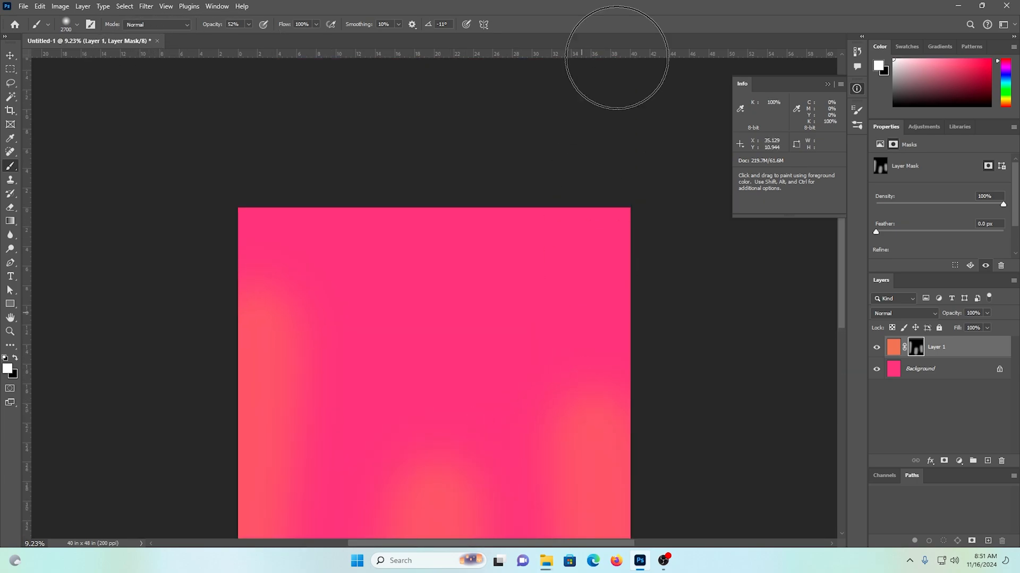
{"action": "left_click_drag", "start_coordinate": [582, 305], "coordinate": [584, 258]}
{"action": "scroll", "coordinate": [620, 178], "scroll_direction": "down", "scroll_amount": 2}
{"action": "scroll", "coordinate": [623, 184], "scroll_direction": "down", "scroll_amount": 2}
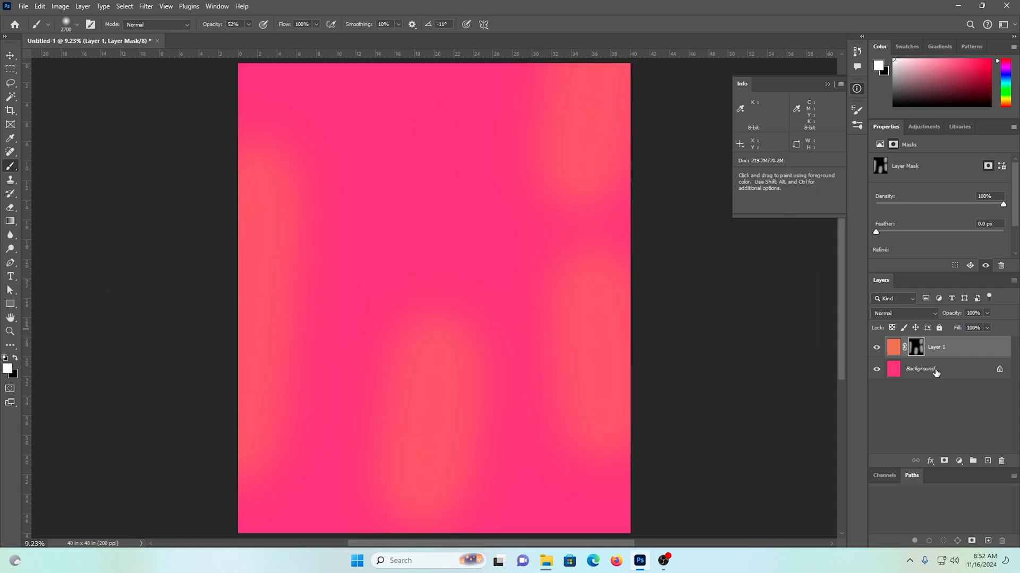
Step: Hide Layer 1 and switch to File Explorer to open the Downloads folder
{"action": "left_click", "coordinate": [876, 348]}
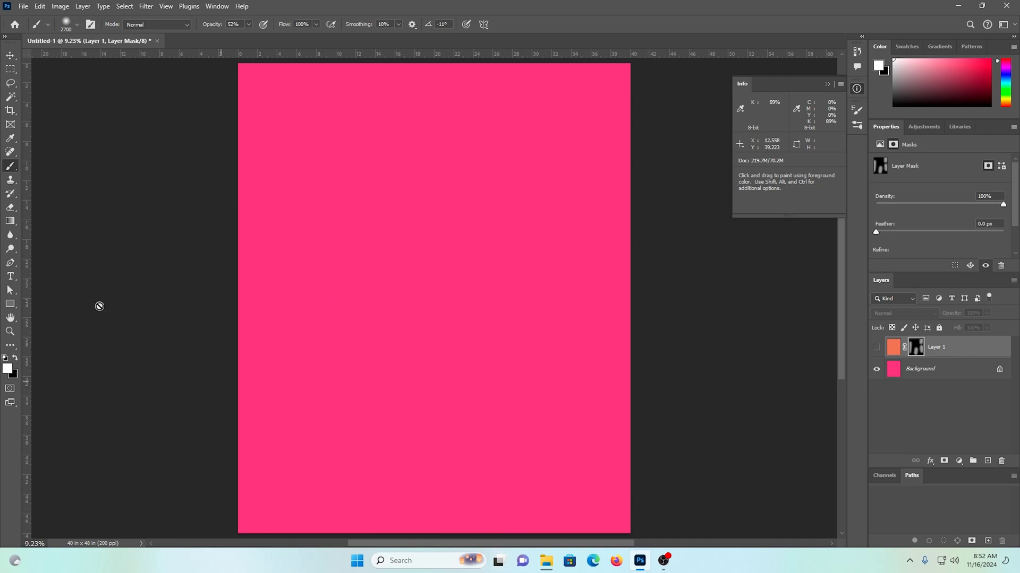
{"action": "mouse_move", "coordinate": [555, 562]}
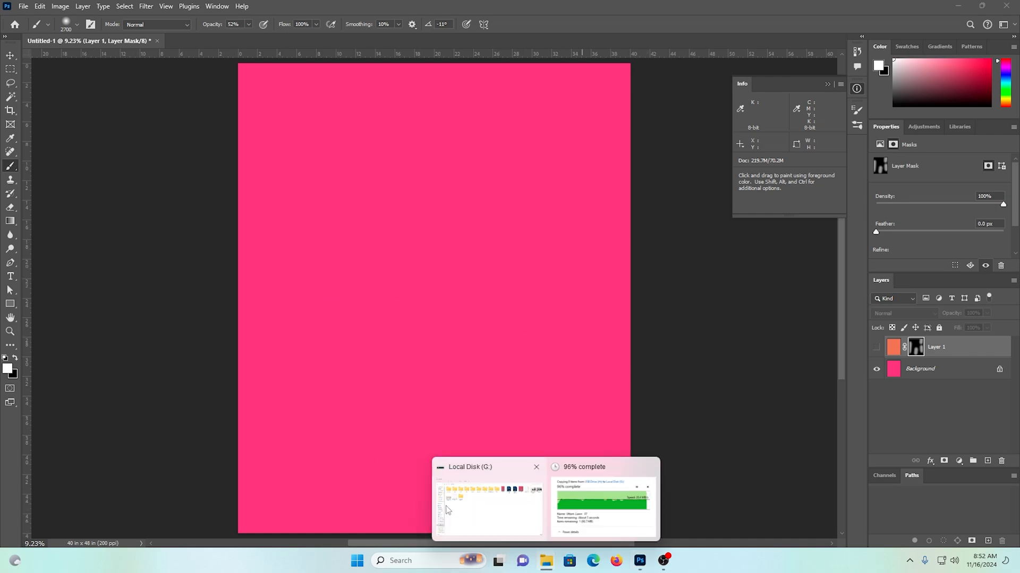
{"action": "left_click", "coordinate": [504, 513]}
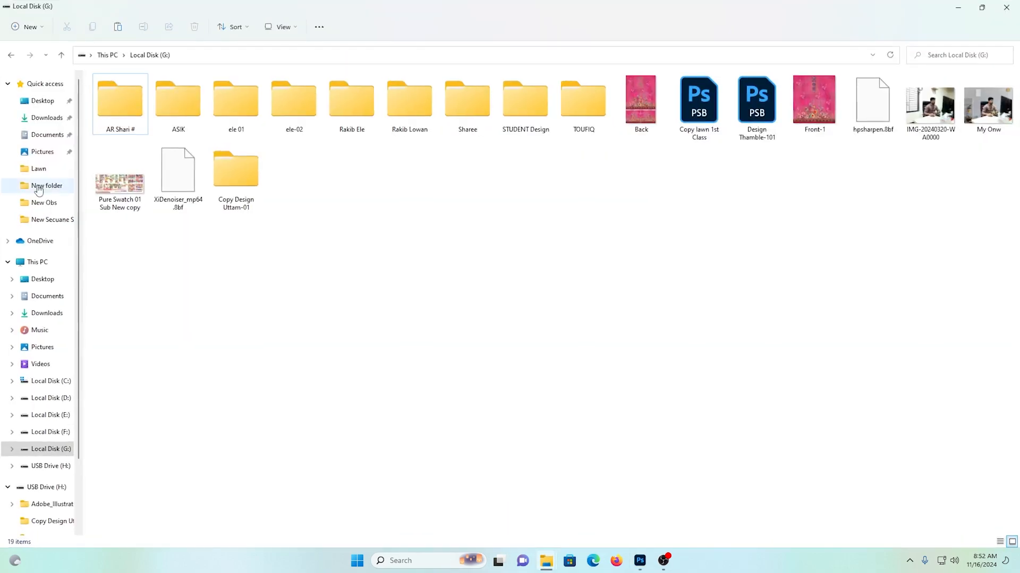
{"action": "left_click", "coordinate": [60, 387]}
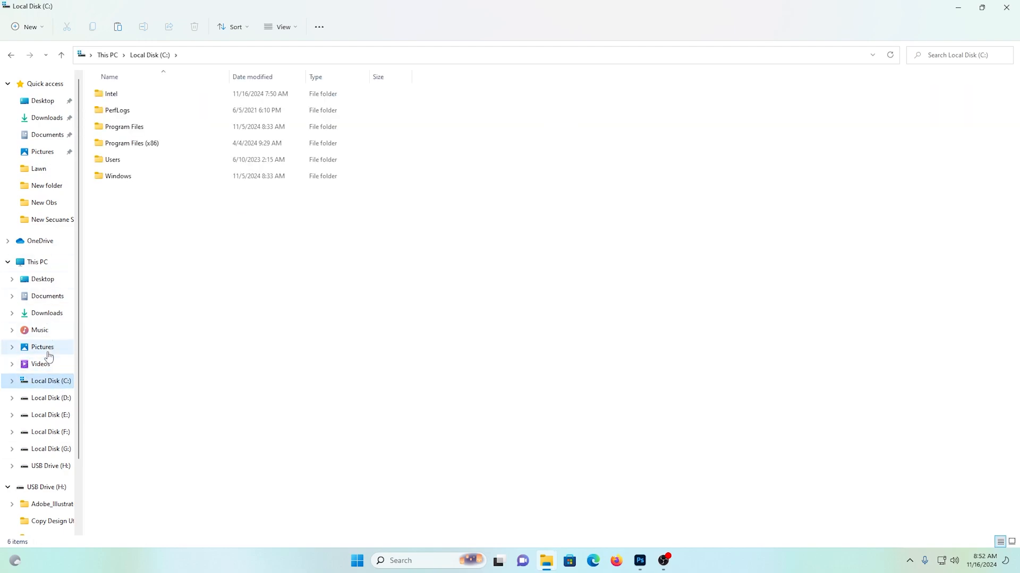
{"action": "left_click", "coordinate": [45, 314]}
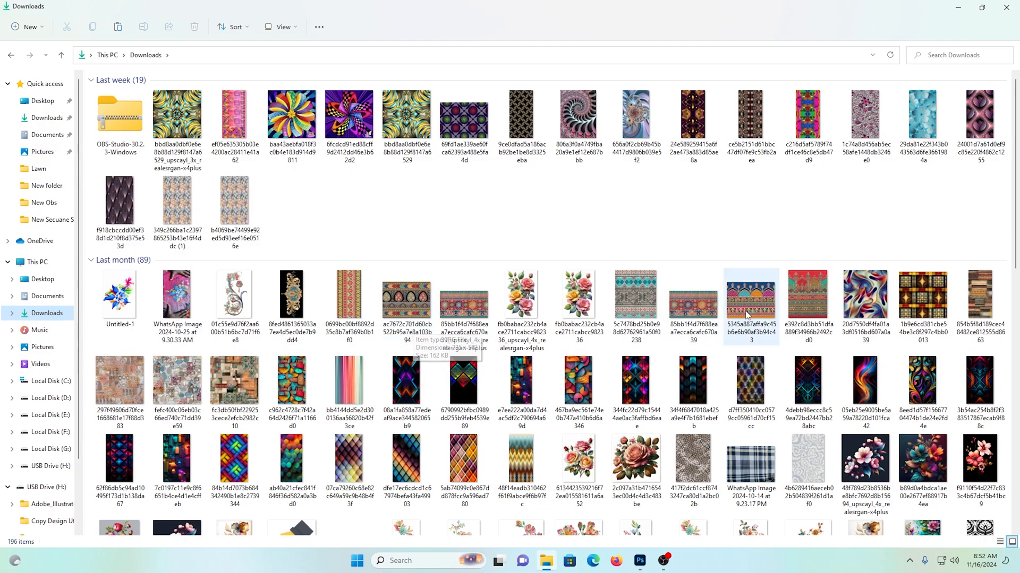
Step: Preview the striped border image 0699bc00bf8892d35c8b7af369b0b1f0.jpg in Downloads and open it in Photoshop
{"action": "scroll", "coordinate": [553, 318], "scroll_direction": "down", "scroll_amount": 10}
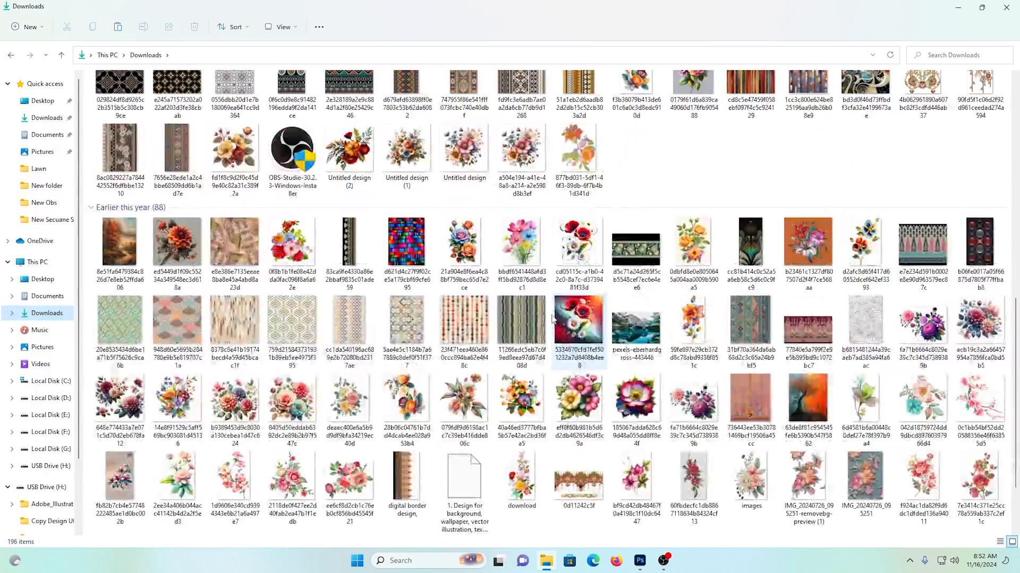
{"action": "scroll", "coordinate": [553, 318], "scroll_direction": "up", "scroll_amount": 10}
{"action": "double_click", "coordinate": [393, 325]}
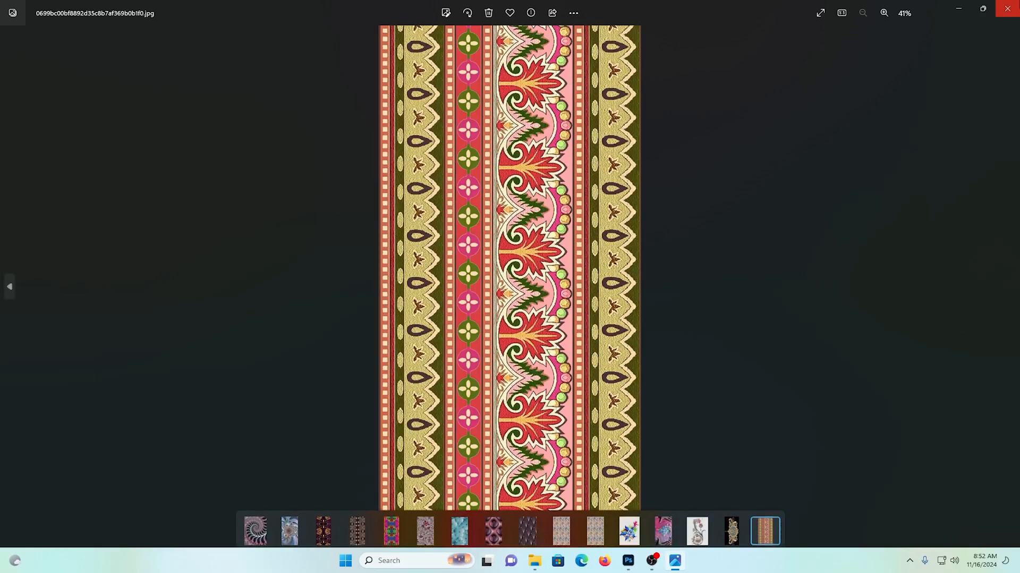
{"action": "left_click", "coordinate": [1009, 5]}
{"action": "right_click", "coordinate": [348, 295]}
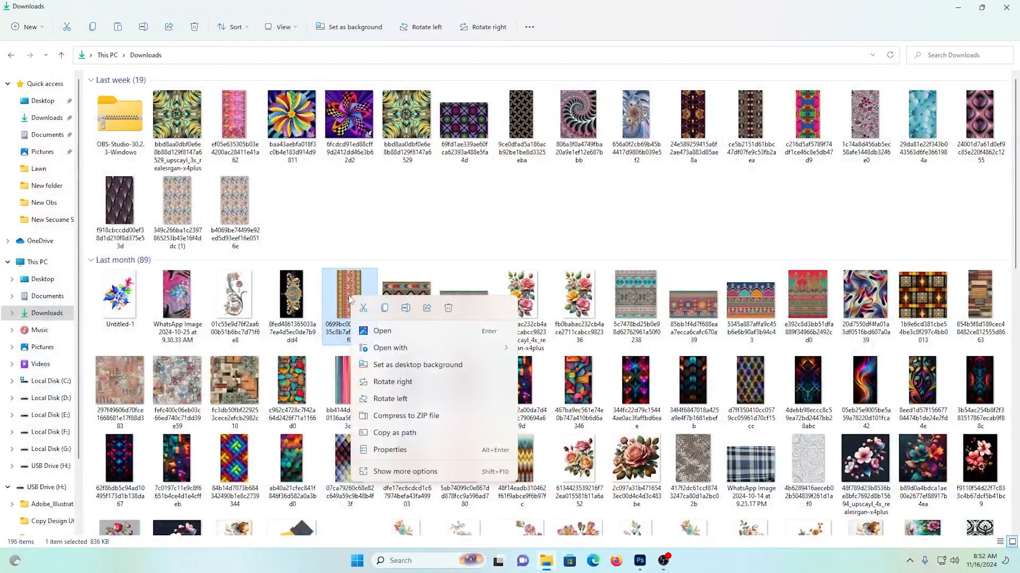
{"action": "mouse_move", "coordinate": [407, 346]}
{"action": "left_click", "coordinate": [576, 370]}
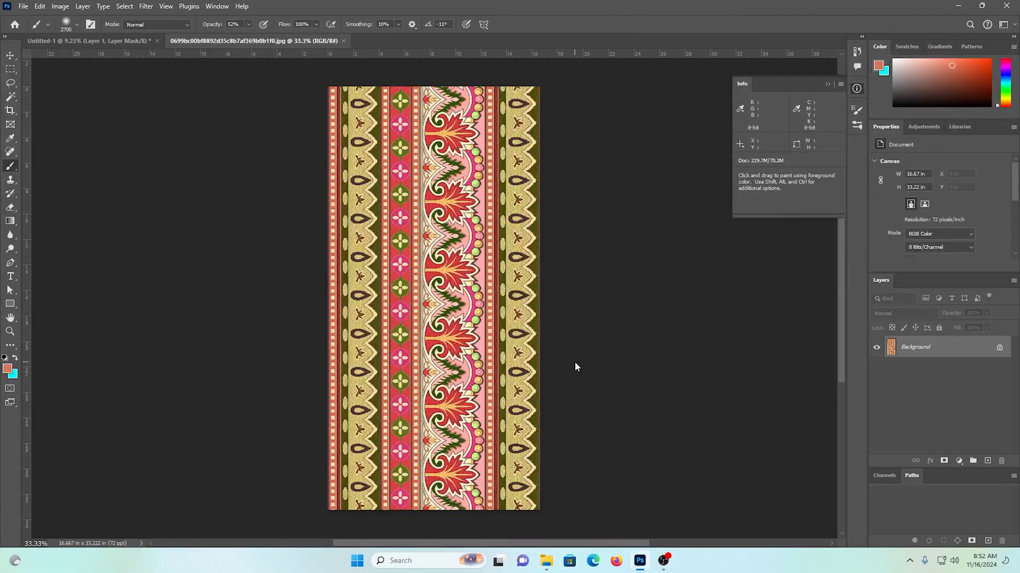
Step: Resize the border image to a resolution of 200 pixels/inch and a width of 3.5 inches
{"action": "key", "text": "ctrl+alt+i"}
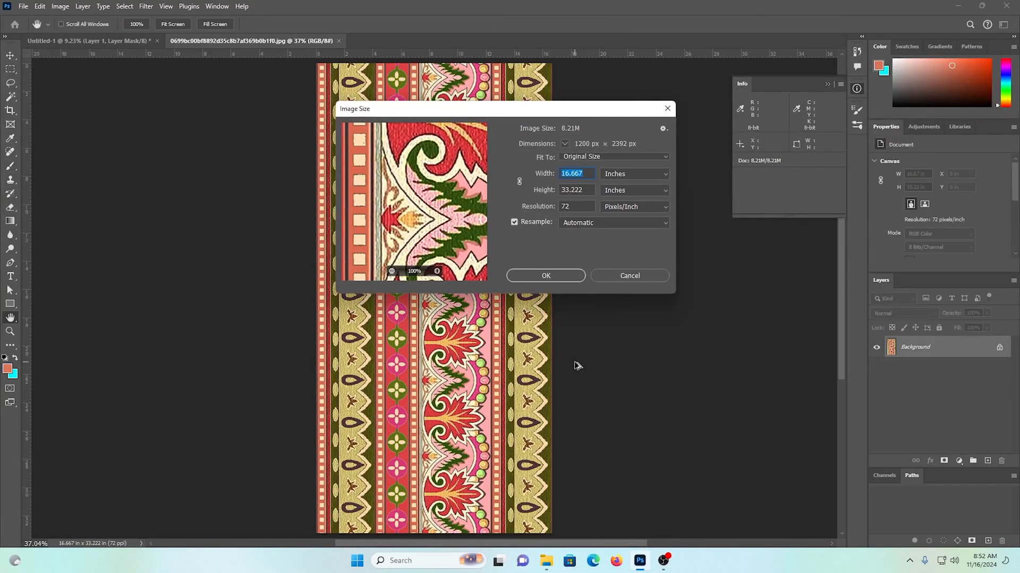
{"action": "left_click", "coordinate": [574, 207]}
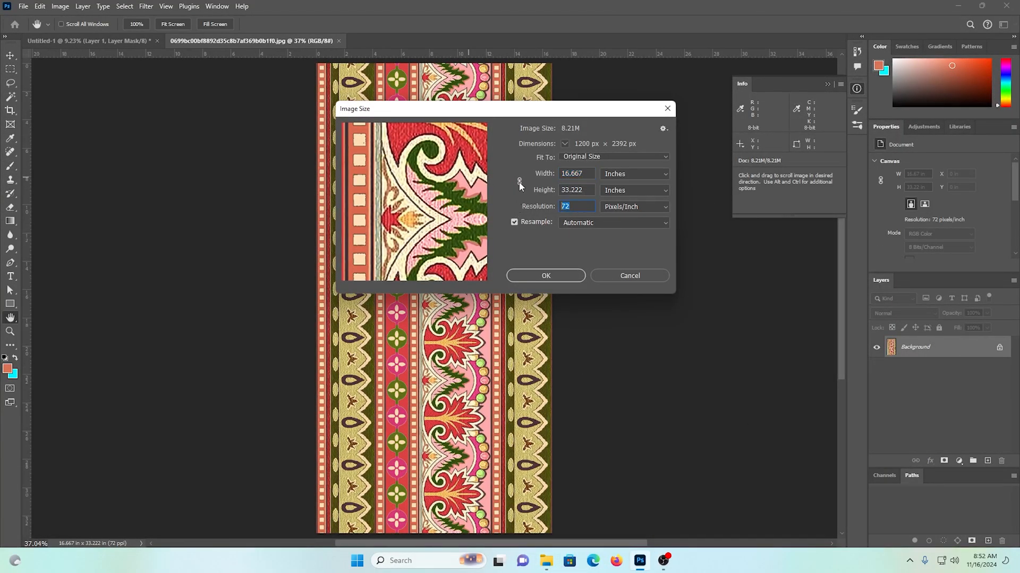
{"action": "type", "text": "200"}
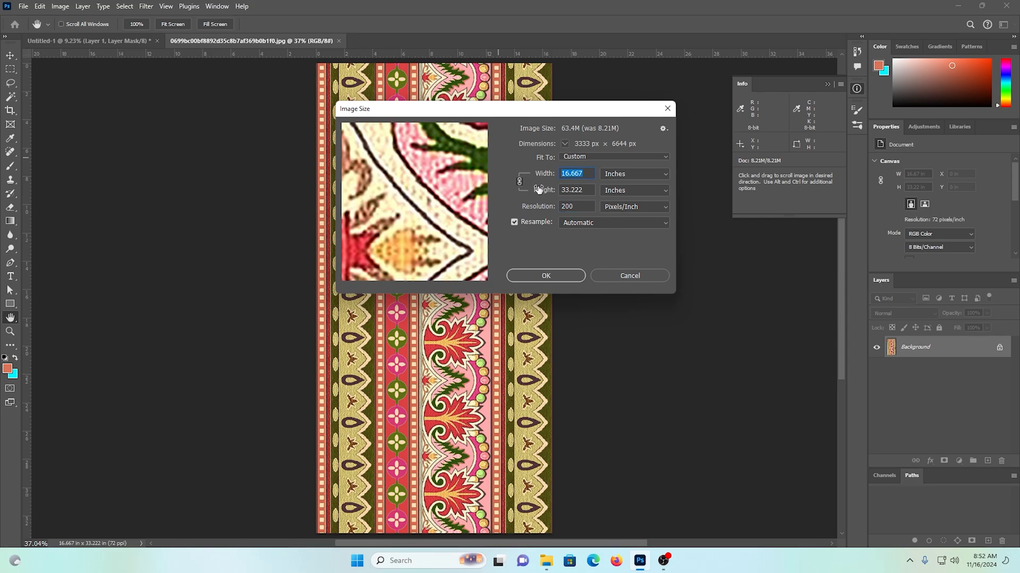
{"action": "type", "text": "3.5"}
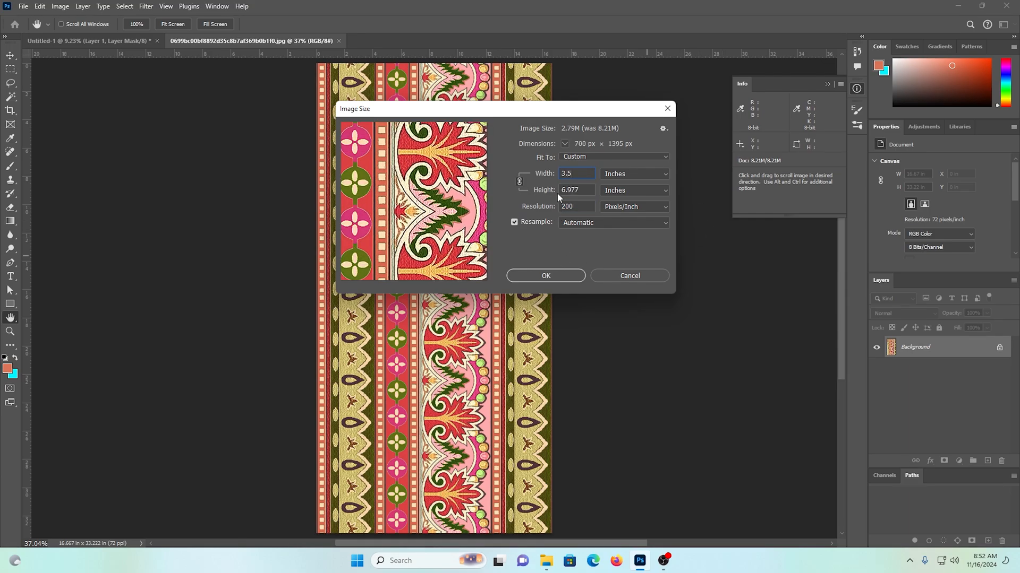
{"action": "left_click", "coordinate": [555, 276]}
Step: Unlock the border image's background layer and paste the border into the Untitled-1 document as a new layer
{"action": "key", "text": "b"}
{"action": "left_click", "coordinate": [999, 348]}
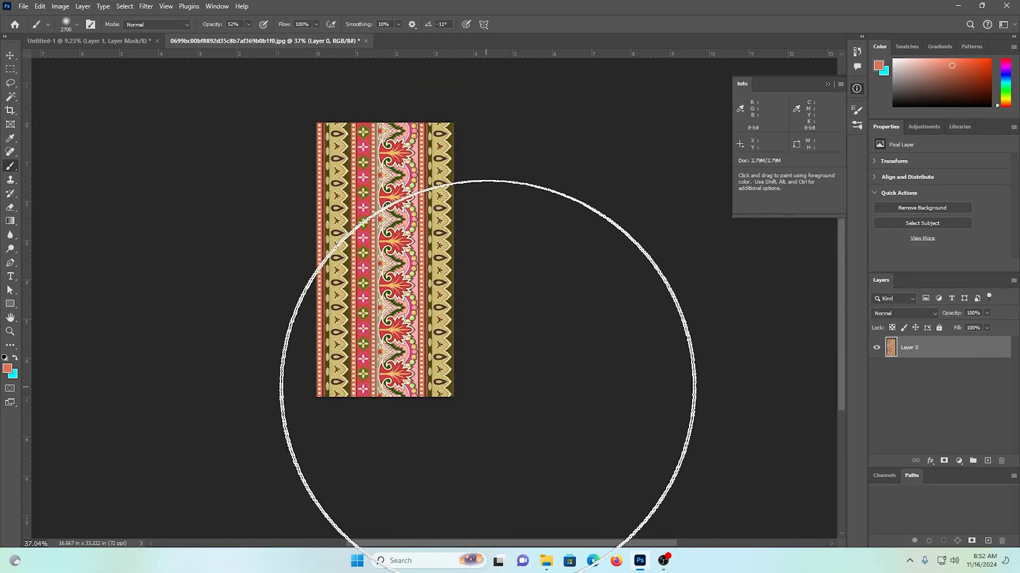
{"action": "left_click", "coordinate": [69, 40]}
{"action": "scroll", "coordinate": [432, 297], "scroll_direction": "down", "scroll_amount": 2}
{"action": "key", "text": "ctrl+shift+alt+n"}
{"action": "key", "text": "ctrl+v"}
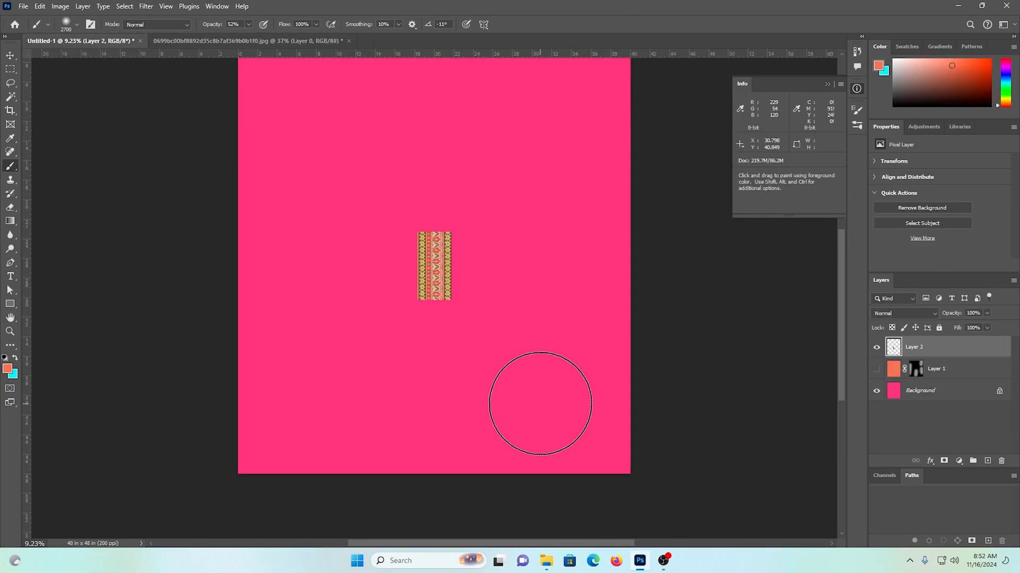
Step: Rotate the pasted border by -90° so that it lies horizontally
{"action": "key", "text": "ctrl+t"}
{"action": "left_click_drag", "start_coordinate": [451, 357], "coordinate": [517, 246]}
{"action": "key", "text": "Return"}
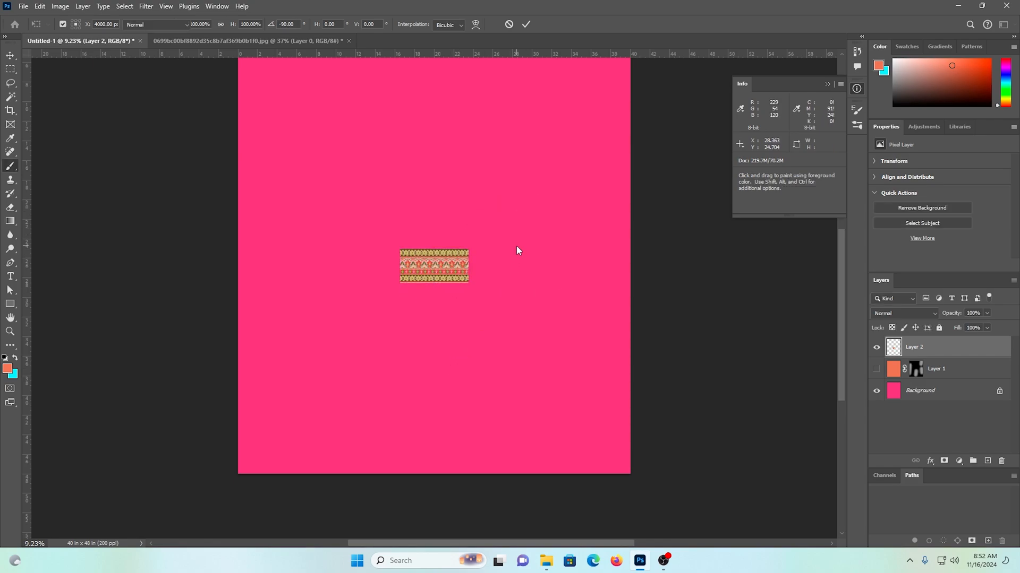
Step: Make a fixed-size rectangular selection 40 in wide and 1 in high along the bottom edge of the canvas
{"action": "key", "text": "ctrl+space"}
{"action": "mouse_move", "coordinate": [447, 239]}
{"action": "left_mouse_down"}
{"action": "mouse_move", "coordinate": [449, 312]}
{"action": "mouse_move", "coordinate": [200, 237]}
{"action": "left_mouse_up"}
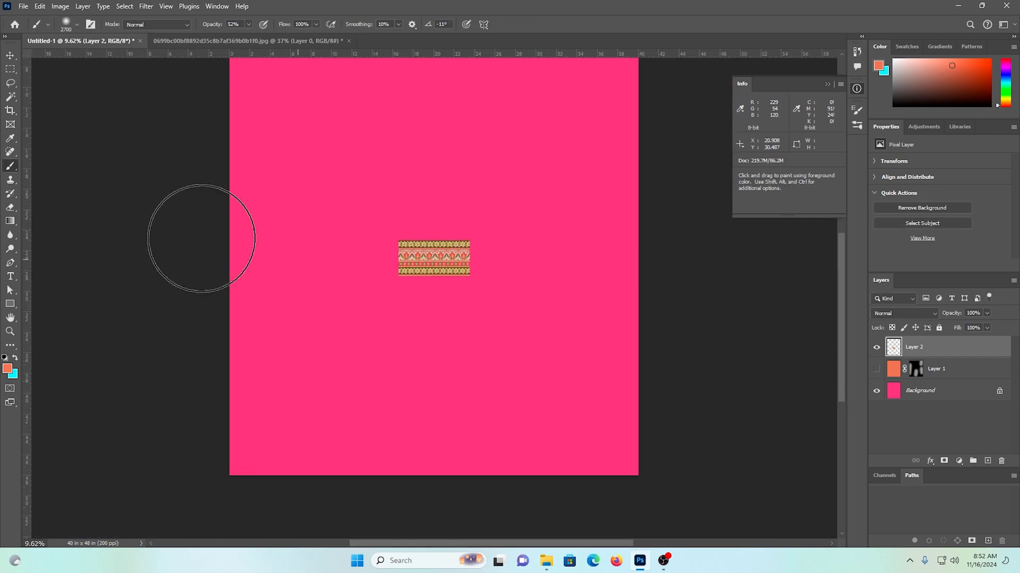
{"action": "left_click", "coordinate": [10, 69]}
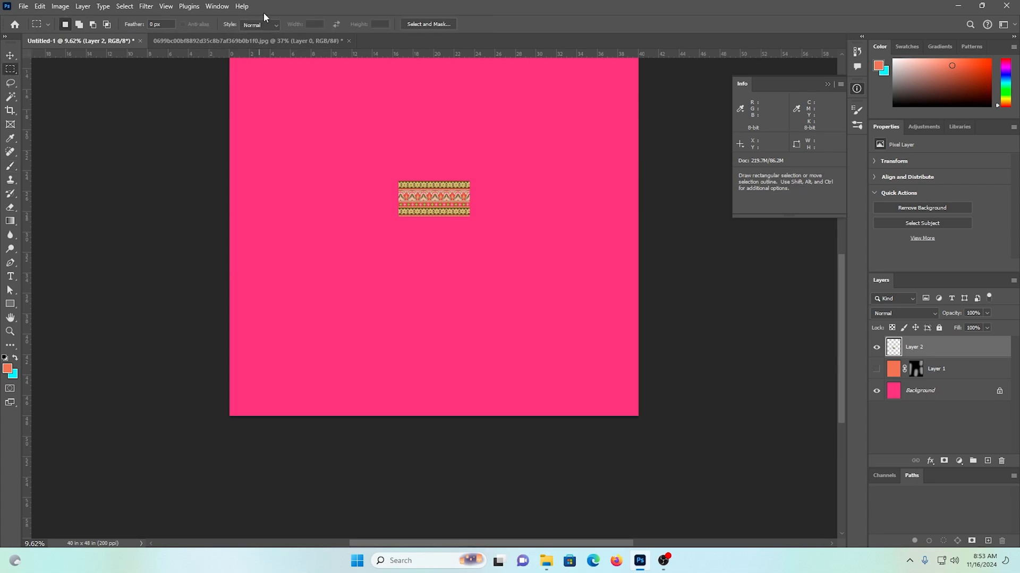
{"action": "left_click", "coordinate": [260, 24]}
{"action": "left_click", "coordinate": [256, 54]}
{"action": "type", "text": "1"}
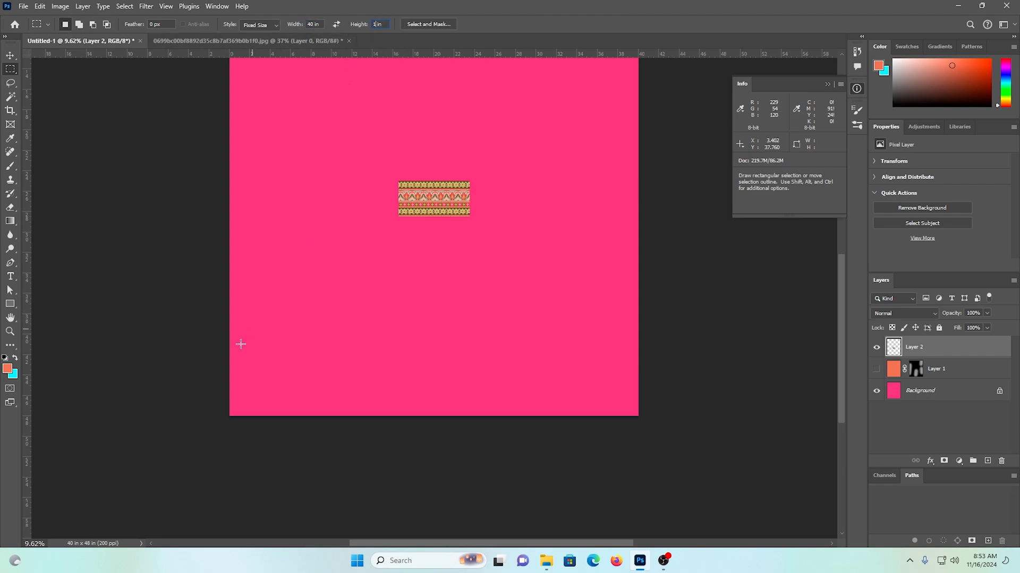
{"action": "left_click_drag", "start_coordinate": [350, 407], "coordinate": [230, 407]}
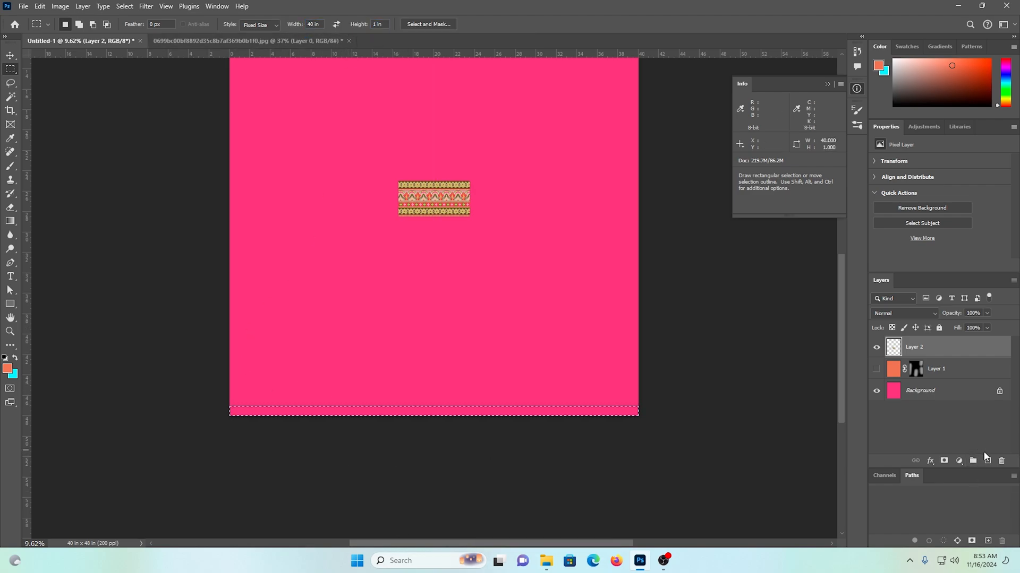
Step: Fill the selected strip with the orange foreground colour on a new layer and deselect it
{"action": "left_click", "coordinate": [985, 461]}
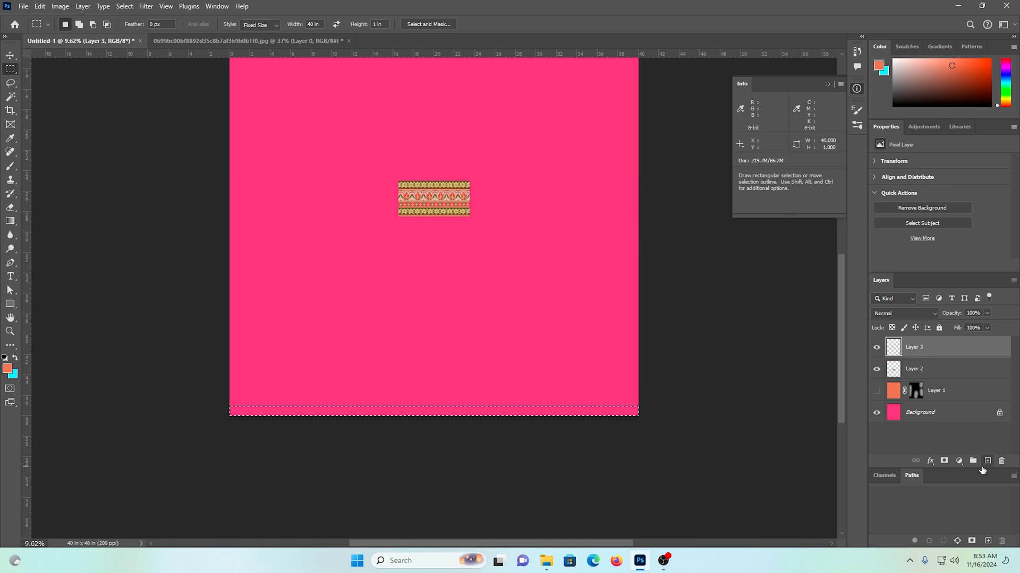
{"action": "key", "text": "alt+BackSpace"}
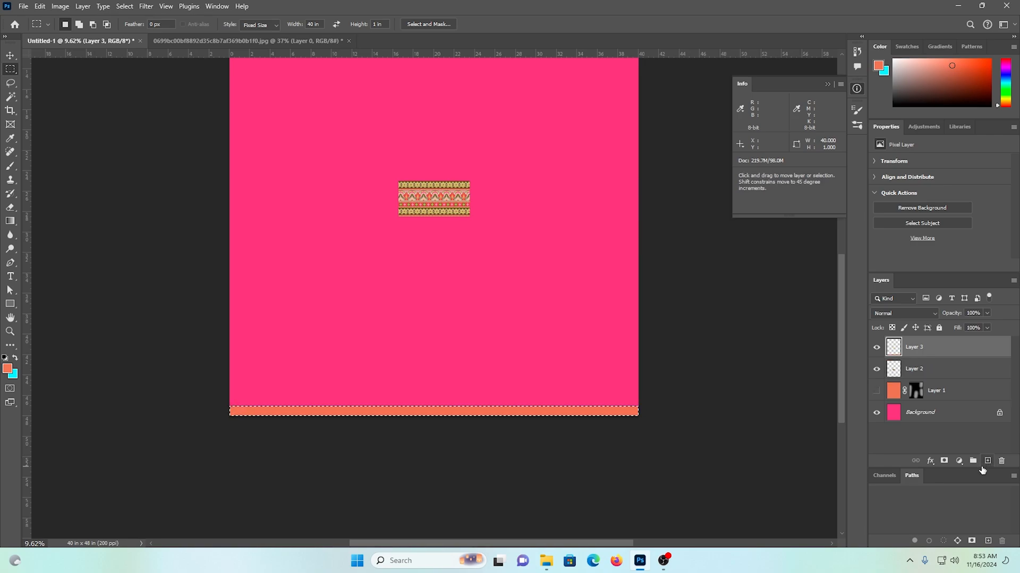
{"action": "key", "text": "ctrl+d"}
Step: Place a horizontal guide along the orange strip's upper edge and hide the guides
{"action": "scroll", "coordinate": [328, 59], "scroll_direction": "down", "scroll_amount": 2}
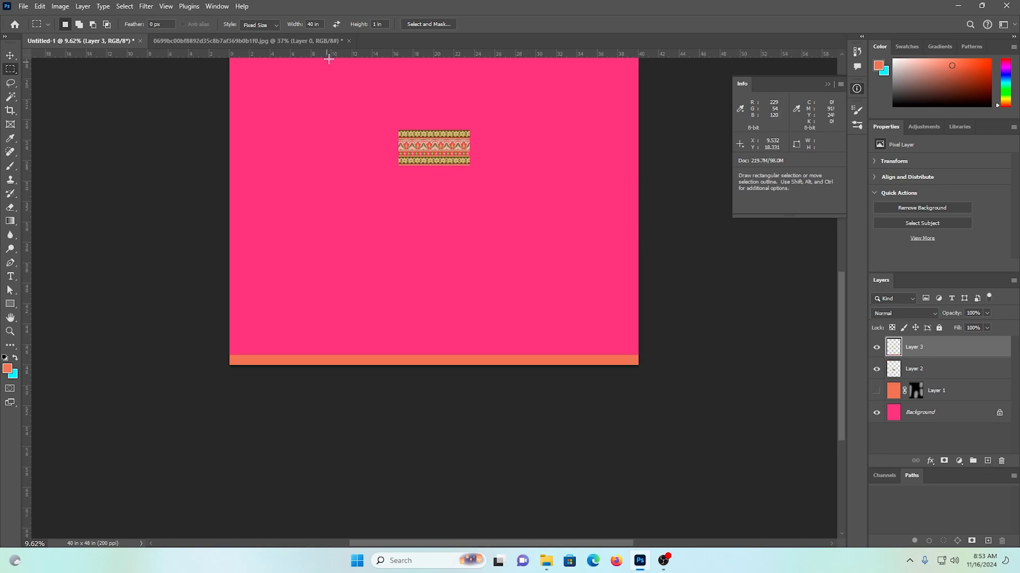
{"action": "left_click_drag", "start_coordinate": [327, 59], "coordinate": [272, 363]}
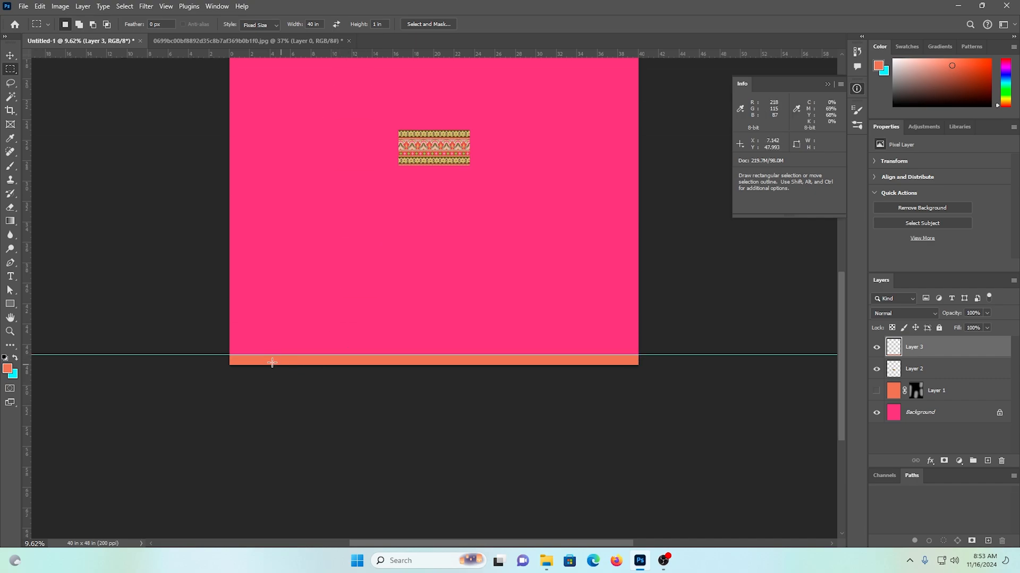
{"action": "key", "text": "ctrl+h"}
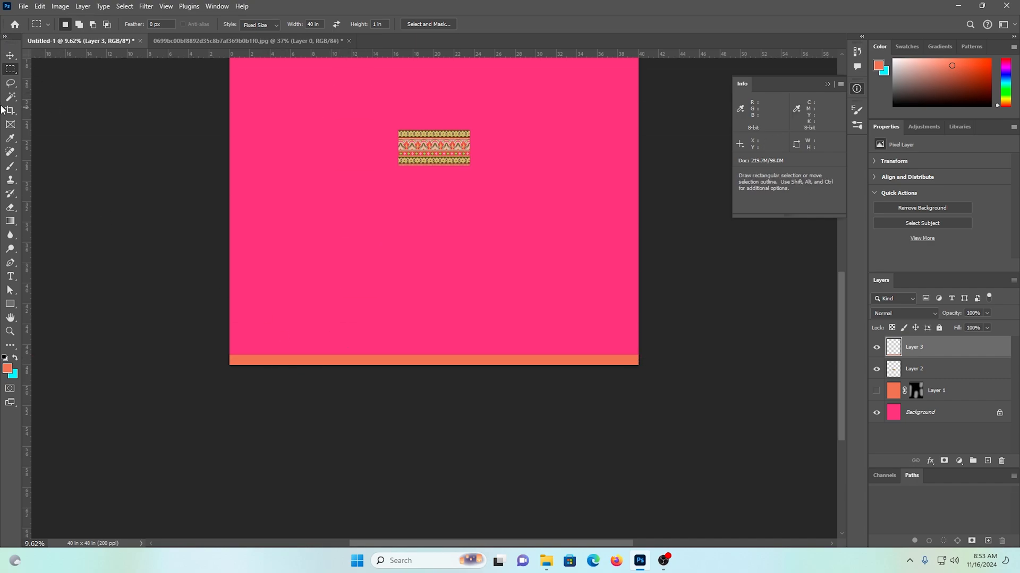
Step: Place a vertical guide at the canvas's horizontal centre, snapped to the orange strip's transform centre point, leaving the strip's size untouched
{"action": "left_click", "coordinate": [947, 417]}
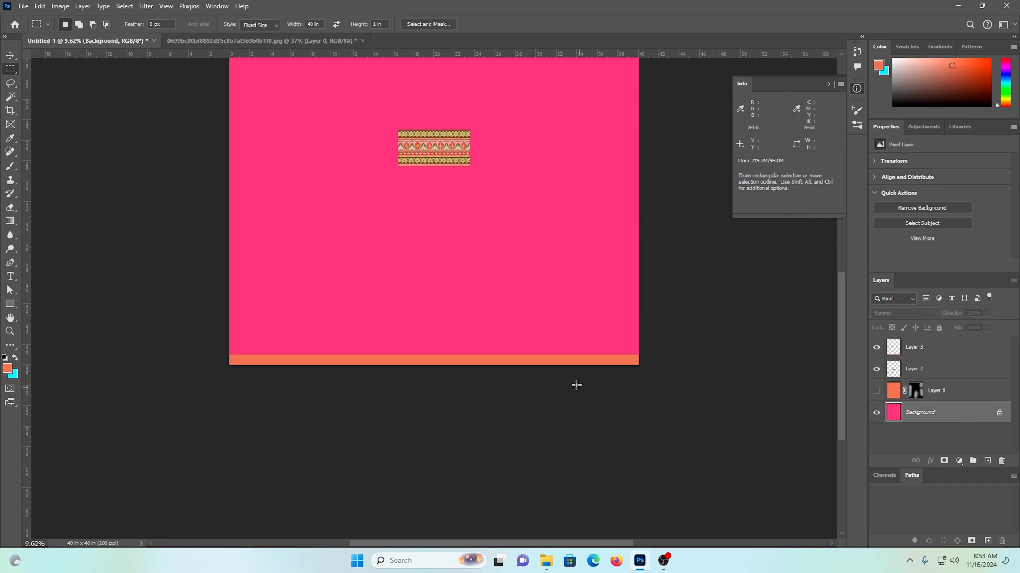
{"action": "left_click", "coordinate": [10, 56]}
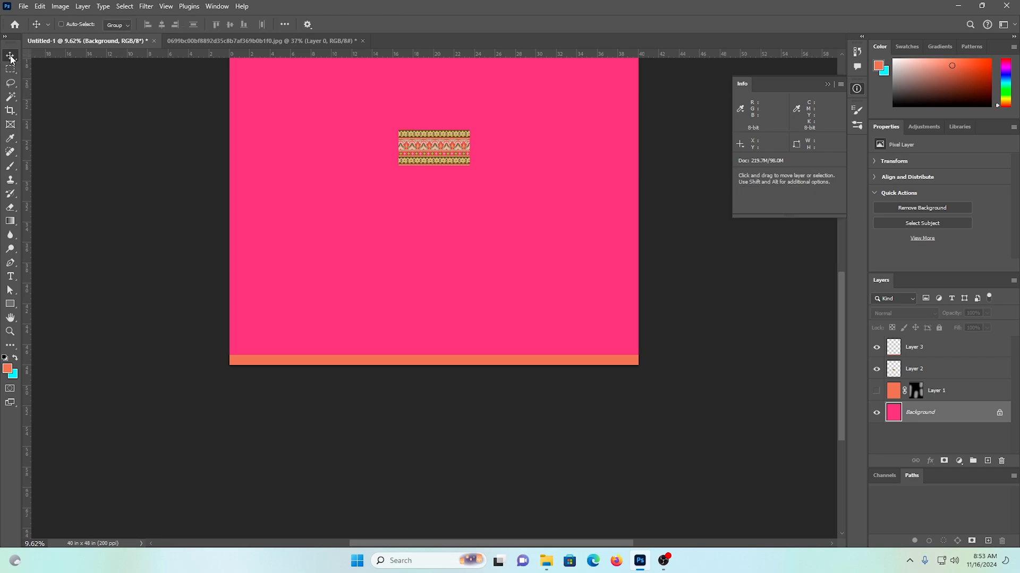
{"action": "left_click", "coordinate": [542, 363], "text": "ctrl"}
{"action": "key", "text": "ctrl+t"}
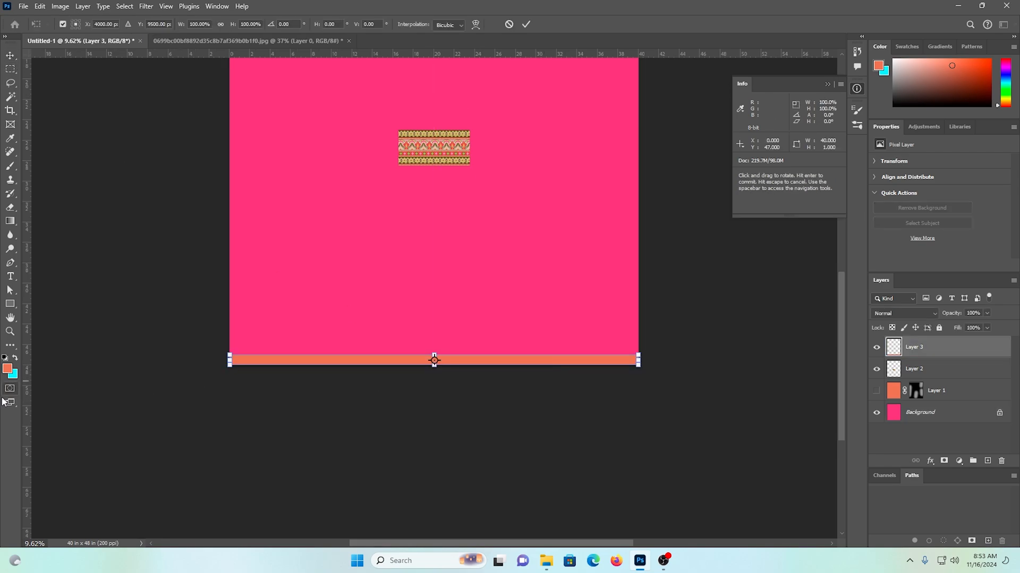
{"action": "left_click_drag", "start_coordinate": [30, 388], "coordinate": [434, 413]}
{"action": "key", "text": "ctrl+space"}
{"action": "left_click_drag", "start_coordinate": [440, 365], "coordinate": [562, 458]}
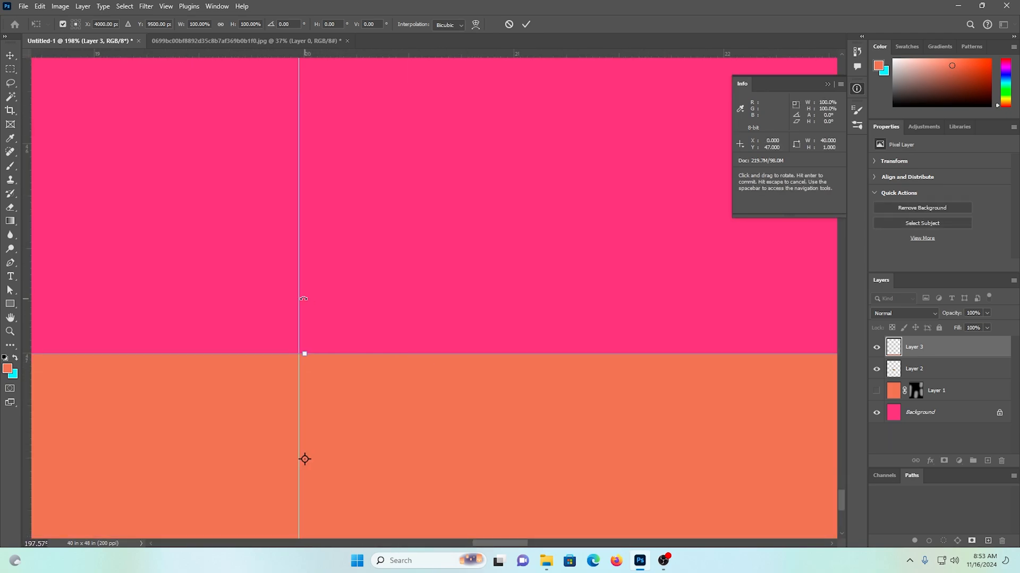
{"action": "left_click_drag", "start_coordinate": [299, 288], "coordinate": [304, 300]}
{"action": "key", "text": "ctrl+space"}
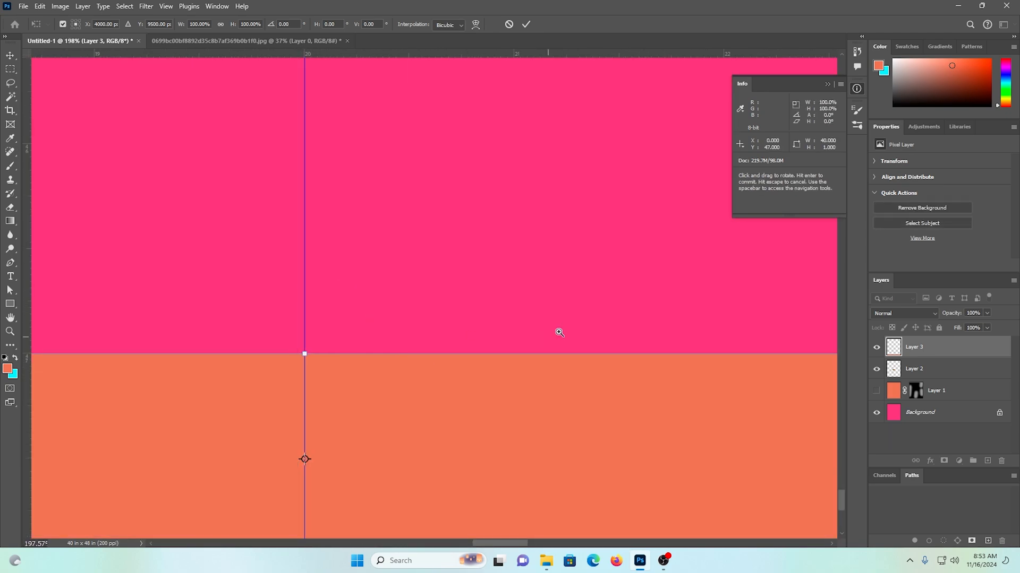
{"action": "left_click_drag", "start_coordinate": [540, 331], "coordinate": [340, 257]}
{"action": "key", "text": "Return"}
{"action": "scroll", "coordinate": [535, 251], "scroll_direction": "down", "scroll_amount": 2}
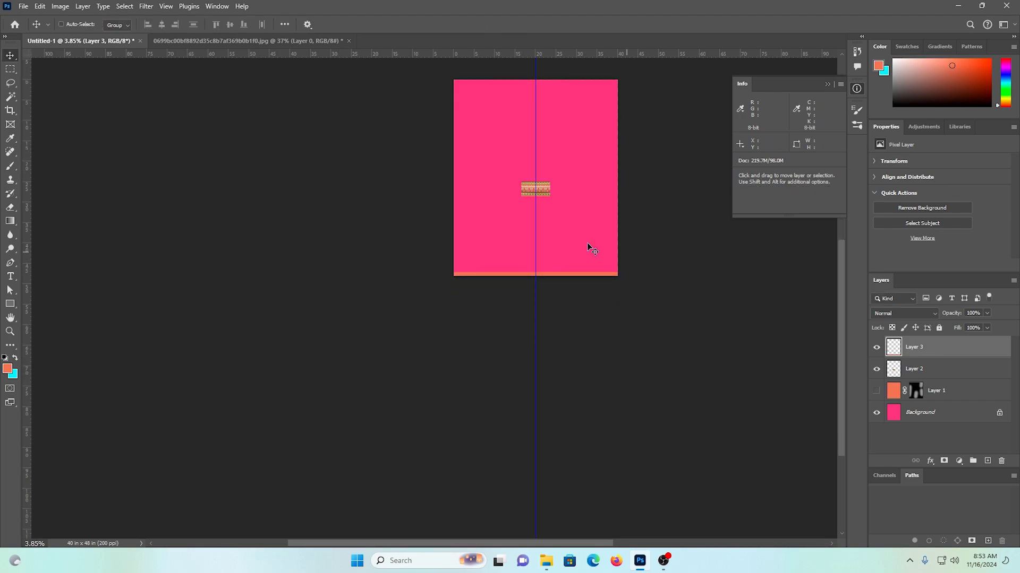
Step: Move the ornamental border piece down to rest on the orange strip's upper edge near the canvas's lower-left corner
{"action": "key", "text": "ctrl+space"}
{"action": "left_click_drag", "start_coordinate": [542, 221], "coordinate": [577, 257]}
{"action": "left_click", "coordinate": [553, 155], "text": "ctrl"}
{"action": "left_click_drag", "start_coordinate": [563, 155], "coordinate": [441, 312]}
{"action": "scroll", "coordinate": [371, 310], "scroll_direction": "down", "scroll_amount": 2}
{"action": "key", "text": "ctrl+space"}
{"action": "left_click_drag", "start_coordinate": [380, 249], "coordinate": [448, 344]}
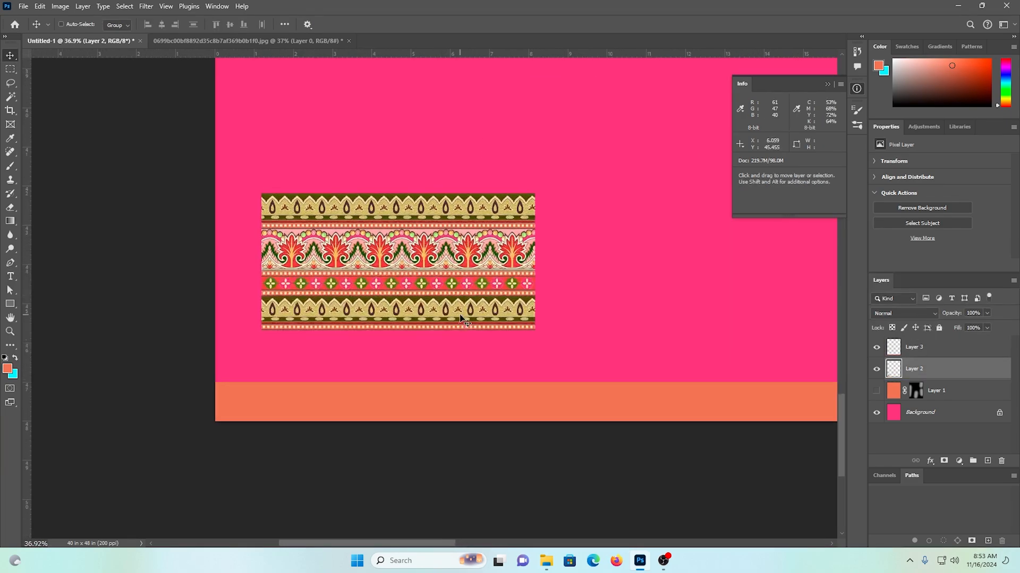
{"action": "scroll", "coordinate": [407, 232], "scroll_direction": "down", "scroll_amount": 2}
{"action": "left_click_drag", "start_coordinate": [399, 199], "coordinate": [352, 273]}
{"action": "key", "text": "ctrl+space"}
{"action": "key", "text": "space"}
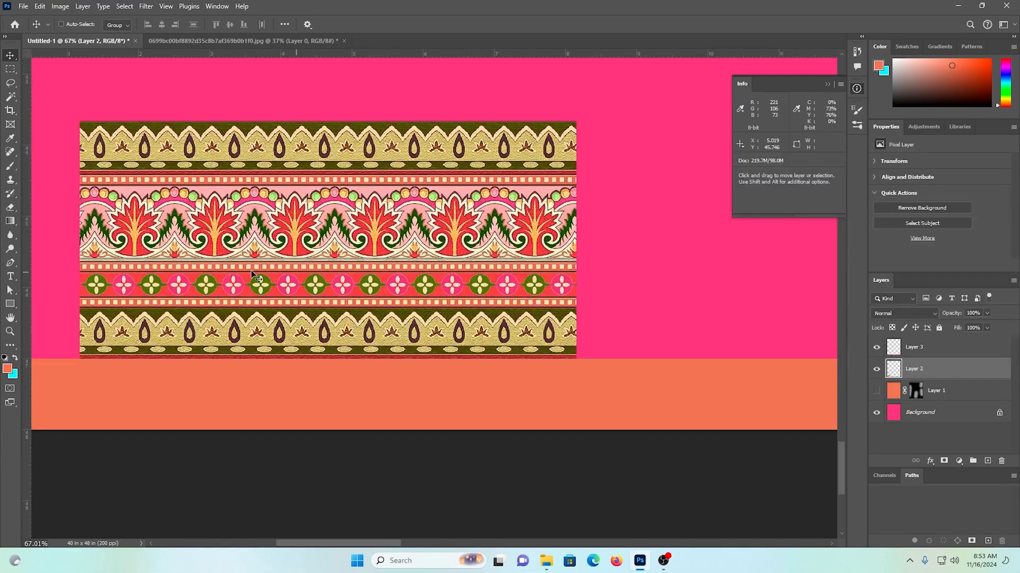
{"action": "left_click", "coordinate": [11, 70]}
{"action": "left_click", "coordinate": [11, 56]}
{"action": "left_click_drag", "start_coordinate": [119, 319], "coordinate": [615, 319]}
{"action": "key", "text": "ctrl+z"}
Step: Set the rectangular marquee style to Normal and trim the border's right end at the centre line of its last red leaf
{"action": "left_click", "coordinate": [8, 69]}
{"action": "left_click", "coordinate": [547, 135]}
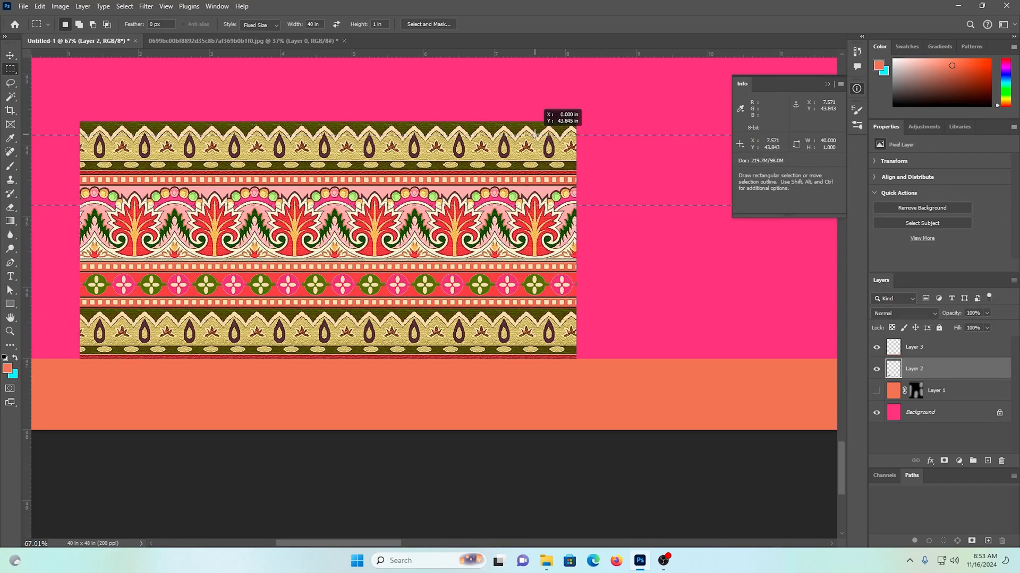
{"action": "left_click", "coordinate": [260, 25]}
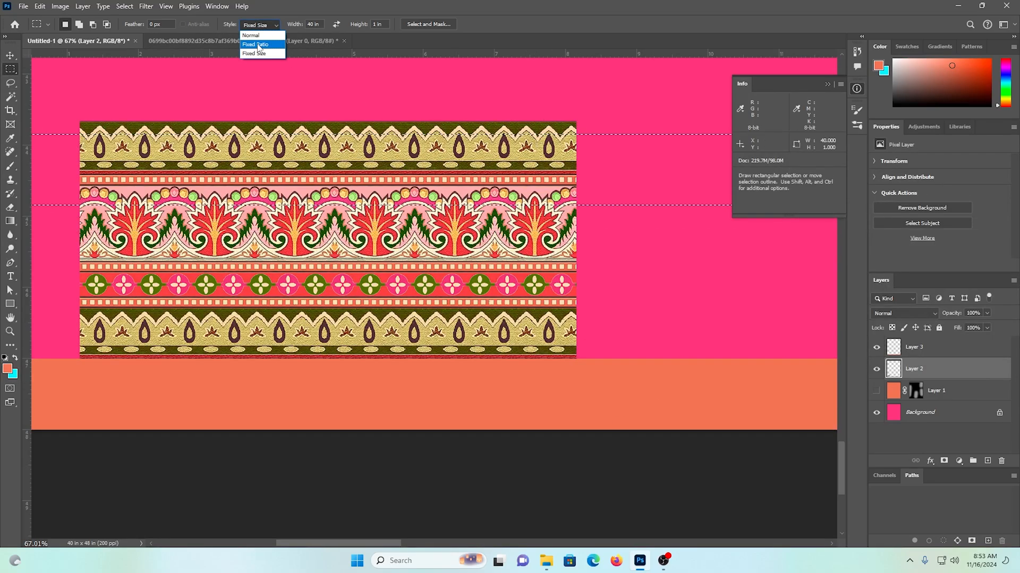
{"action": "left_click", "coordinate": [251, 35]}
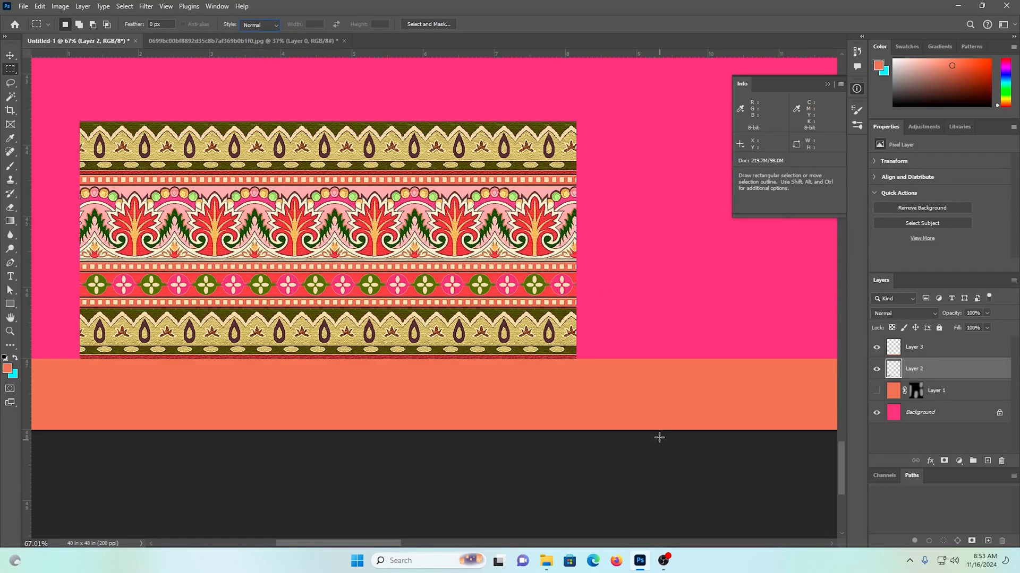
{"action": "left_click_drag", "start_coordinate": [657, 430], "coordinate": [536, 81]}
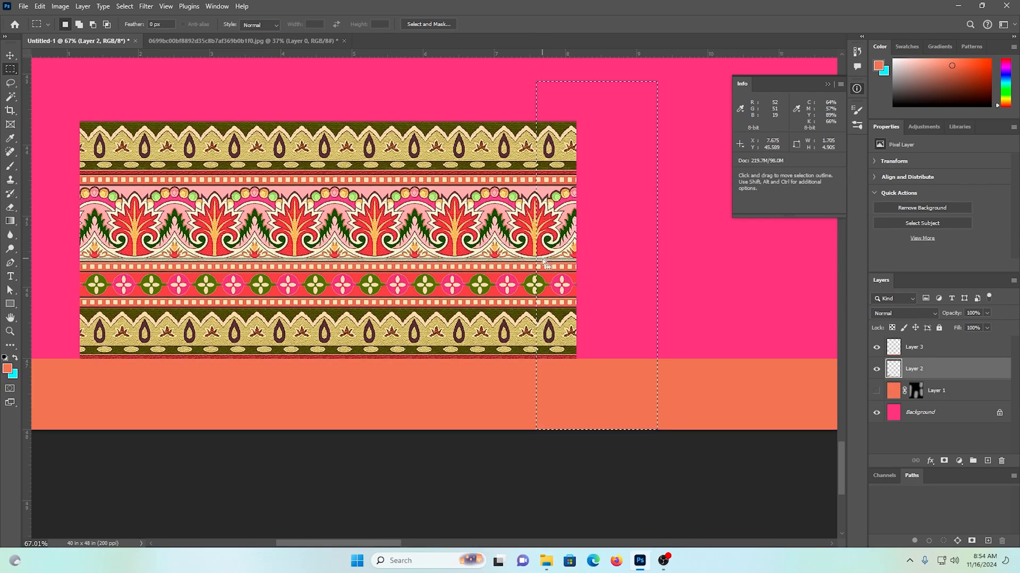
{"action": "scroll", "coordinate": [534, 178], "scroll_direction": "up", "scroll_amount": 5}
{"action": "key", "text": "Left"}
{"action": "key", "text": "Left"}
{"action": "key", "text": "Left"}
{"action": "key", "text": "Left"}
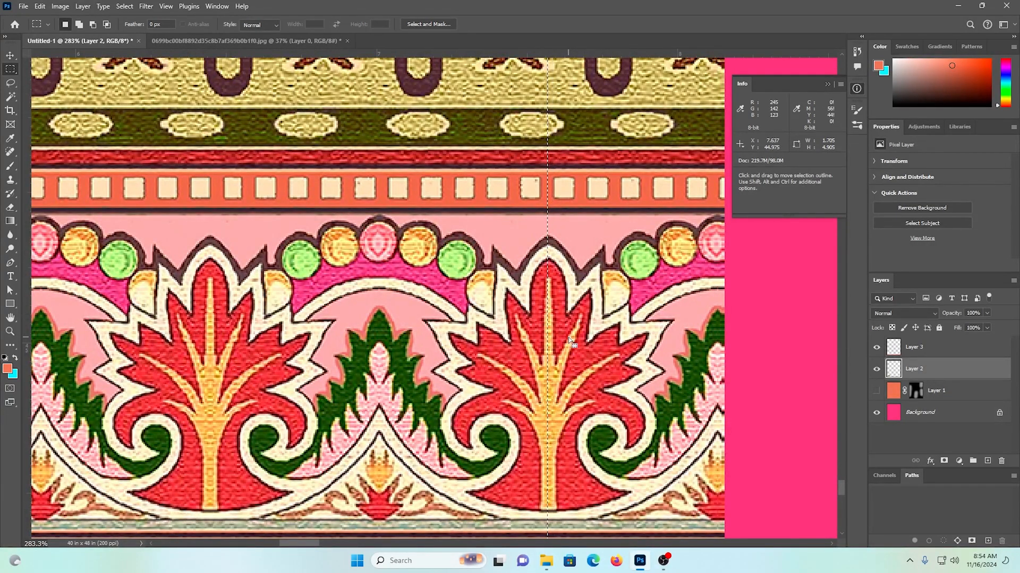
{"action": "key", "text": "Delete"}
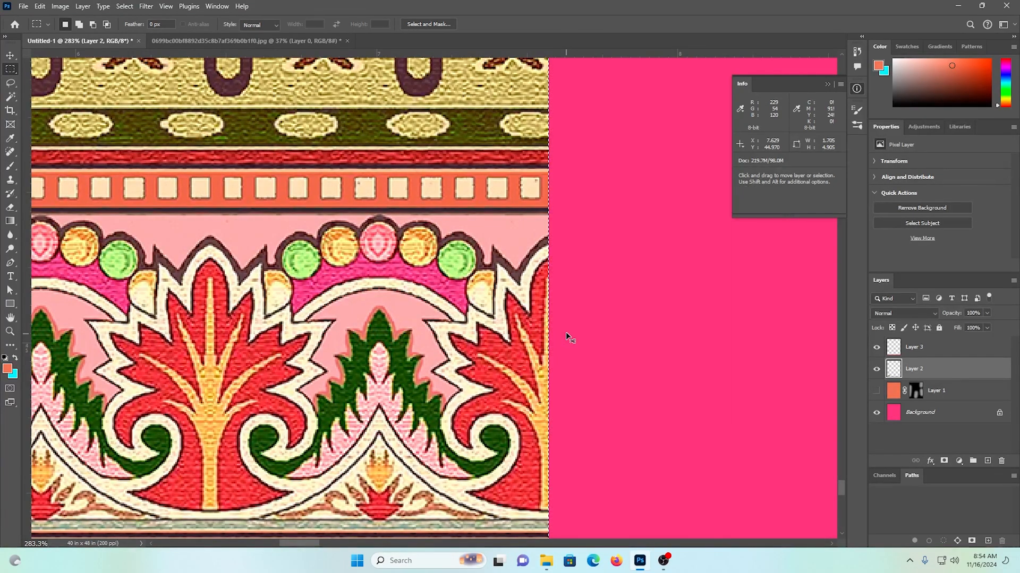
{"action": "key", "text": "ctrl+d"}
Step: Select the border's left end up to the centre line of a red leaf motif and delete that portion
{"action": "scroll", "coordinate": [571, 330], "scroll_direction": "down", "scroll_amount": 5}
{"action": "left_click_drag", "start_coordinate": [341, 328], "coordinate": [470, 237]}
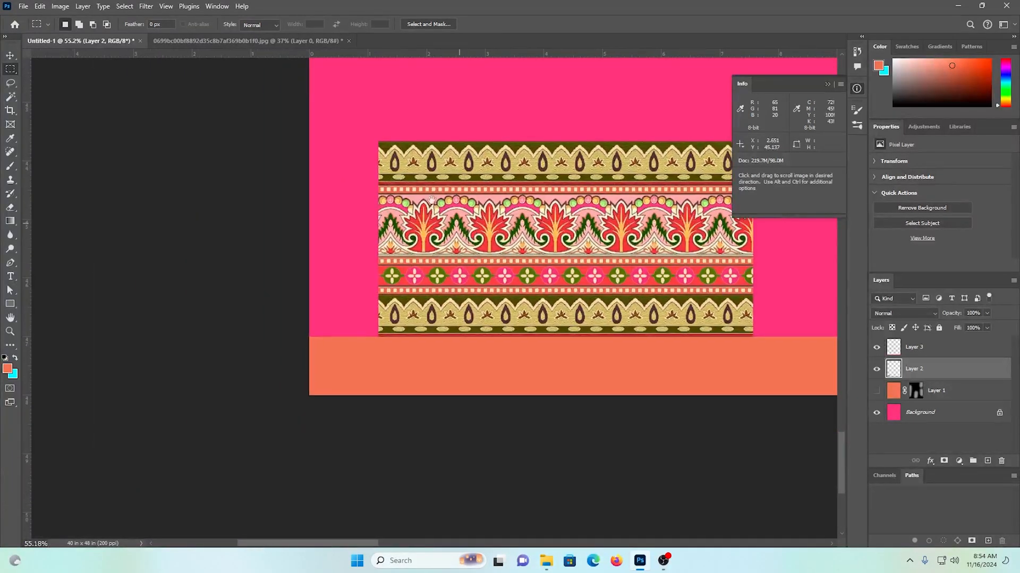
{"action": "left_click_drag", "start_coordinate": [347, 94], "coordinate": [423, 397]}
{"action": "scroll", "coordinate": [467, 367], "scroll_direction": "up", "scroll_amount": 10}
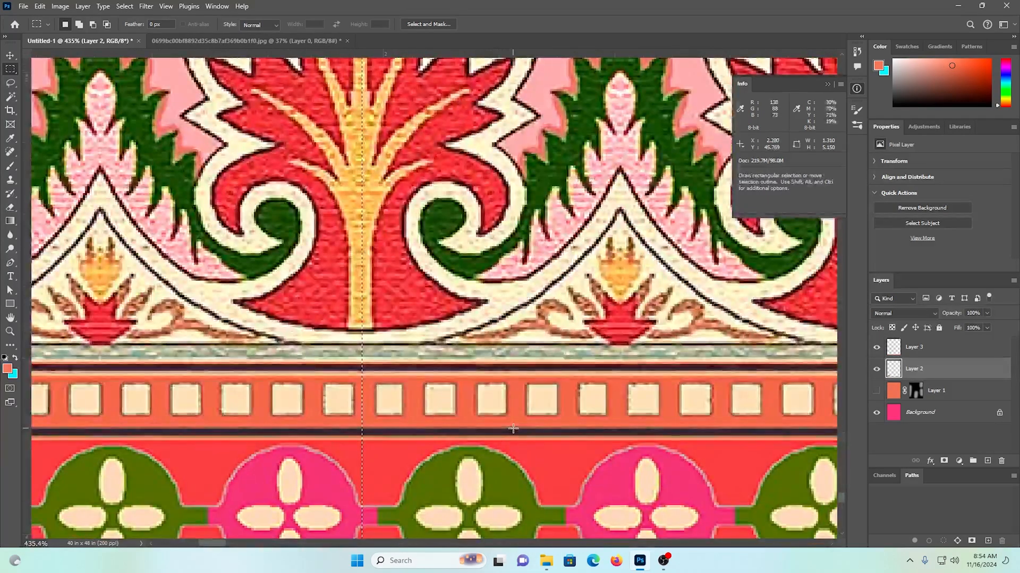
{"action": "key", "text": "Delete"}
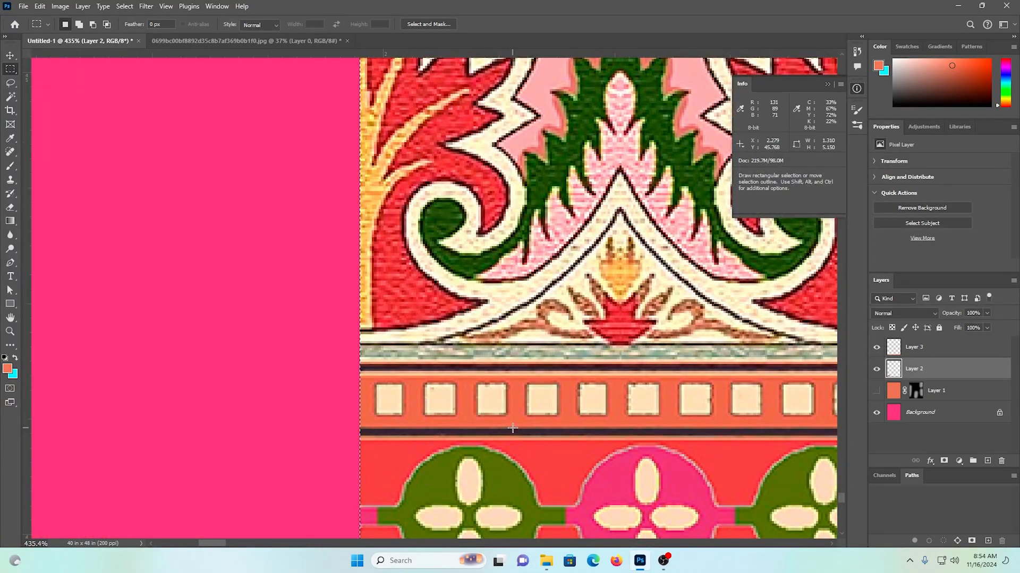
Step: Deselect, move the trimmed border to the canvas's left side and align its left edge with the Background layer
{"action": "left_click", "coordinate": [10, 56]}
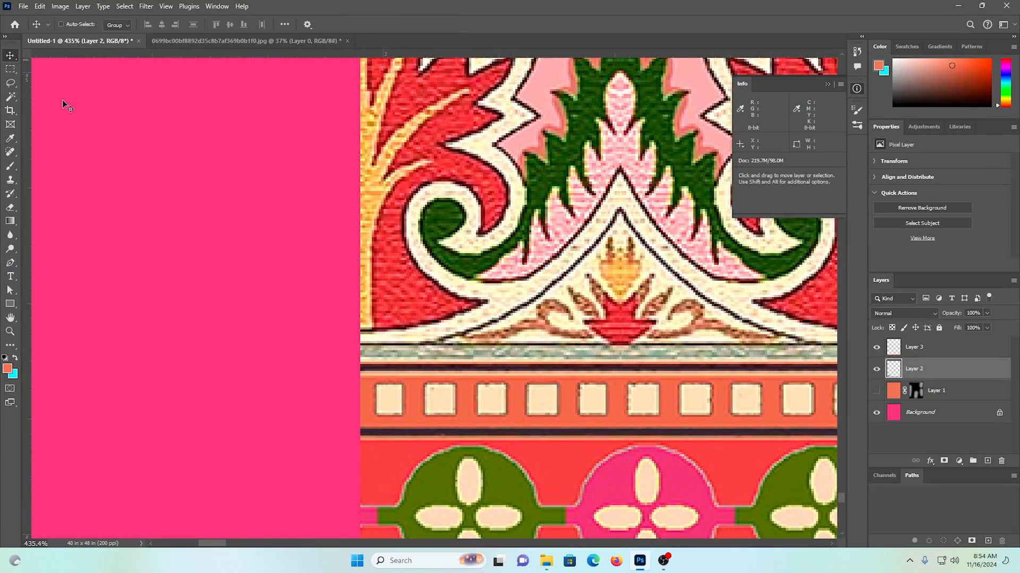
{"action": "left_click_drag", "start_coordinate": [448, 239], "coordinate": [371, 205]}
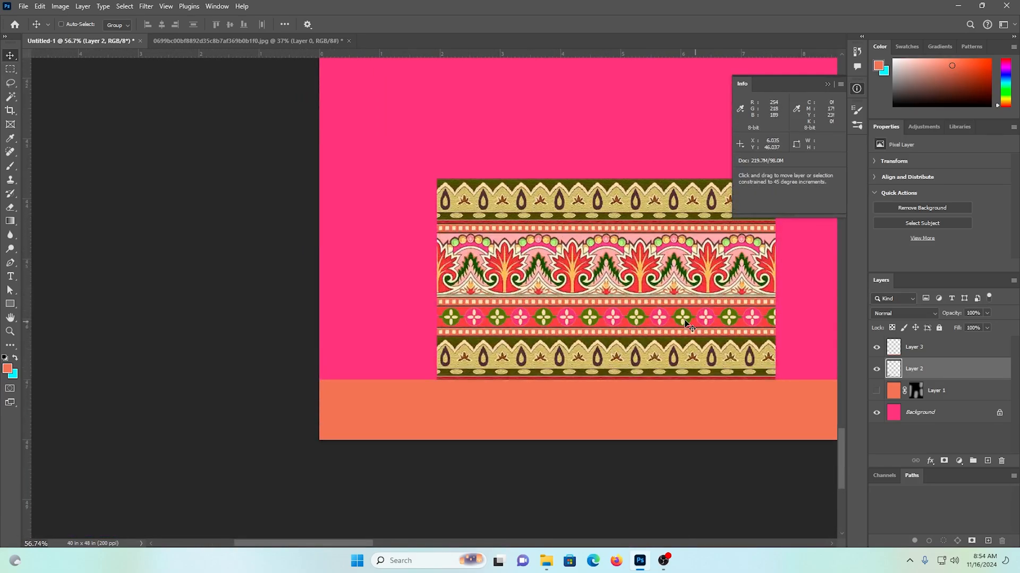
{"action": "left_click_drag", "start_coordinate": [685, 322], "coordinate": [546, 321]}
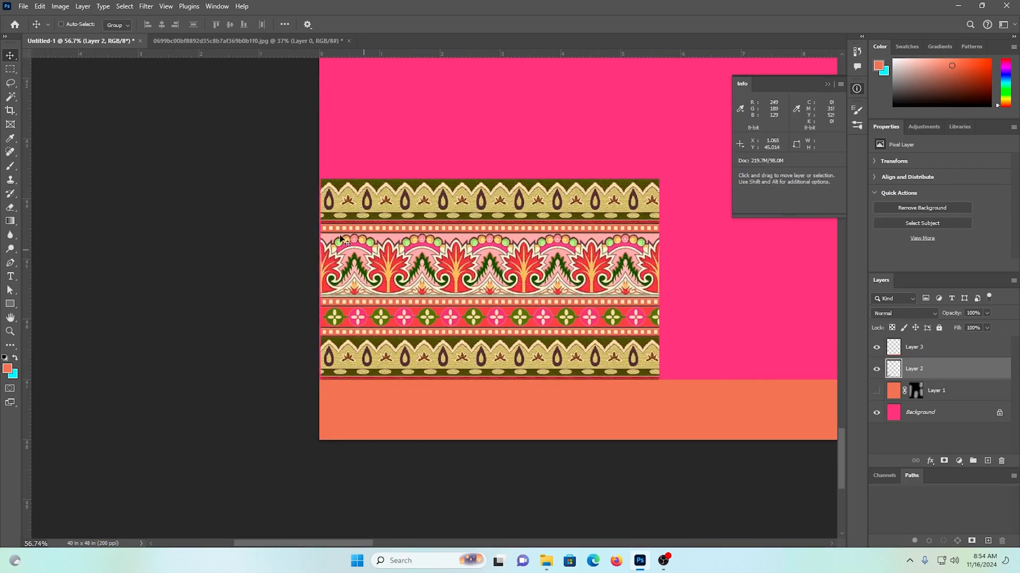
{"action": "left_click", "coordinate": [952, 415], "text": "ctrl"}
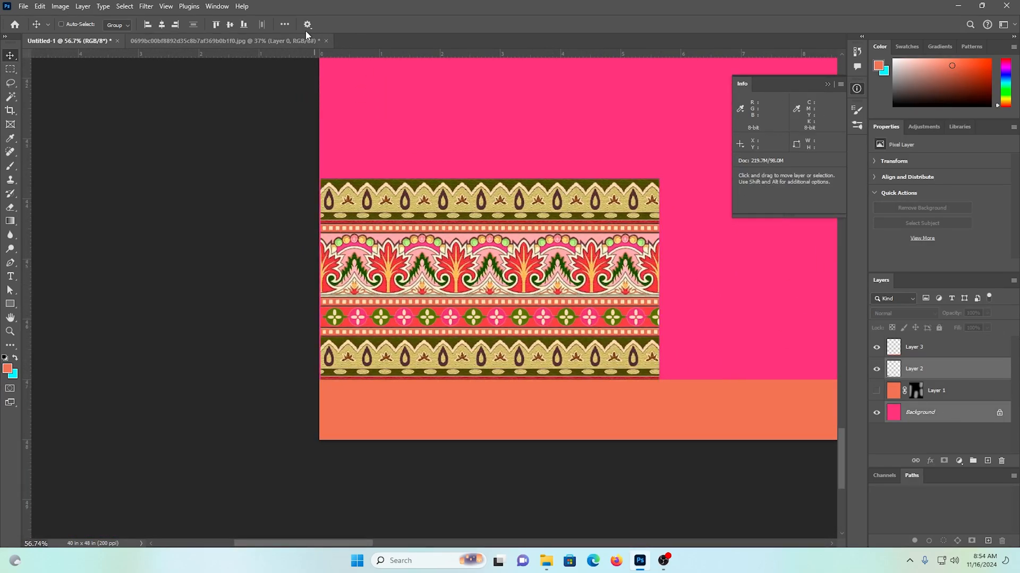
{"action": "left_click", "coordinate": [174, 25]}
{"action": "left_click", "coordinate": [148, 24]}
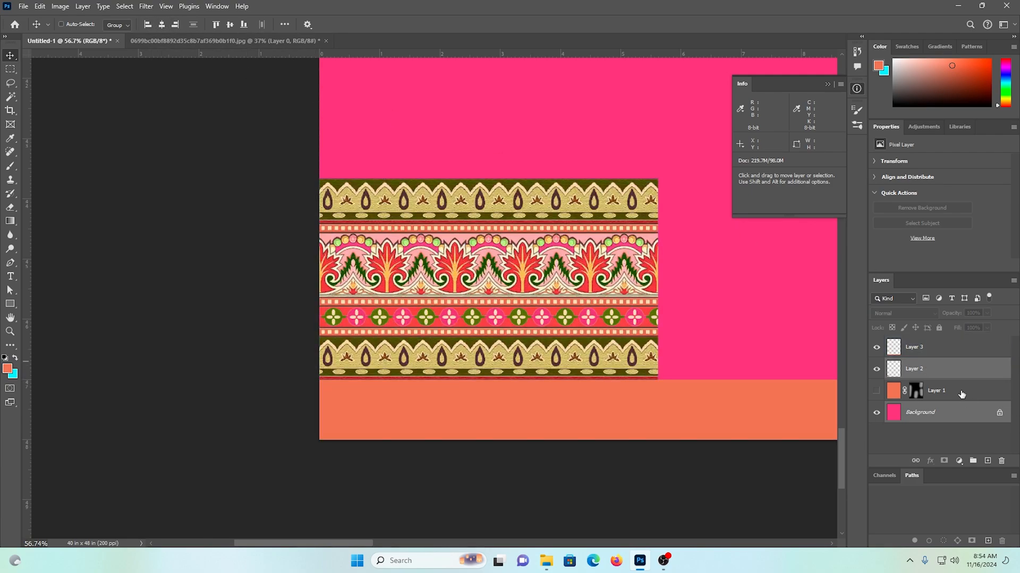
Step: Duplicate the trimmed border horizontally and snap the copy against the original's right end
{"action": "left_click", "coordinate": [955, 374]}
{"action": "left_click_drag", "start_coordinate": [644, 307], "coordinate": [400, 289]}
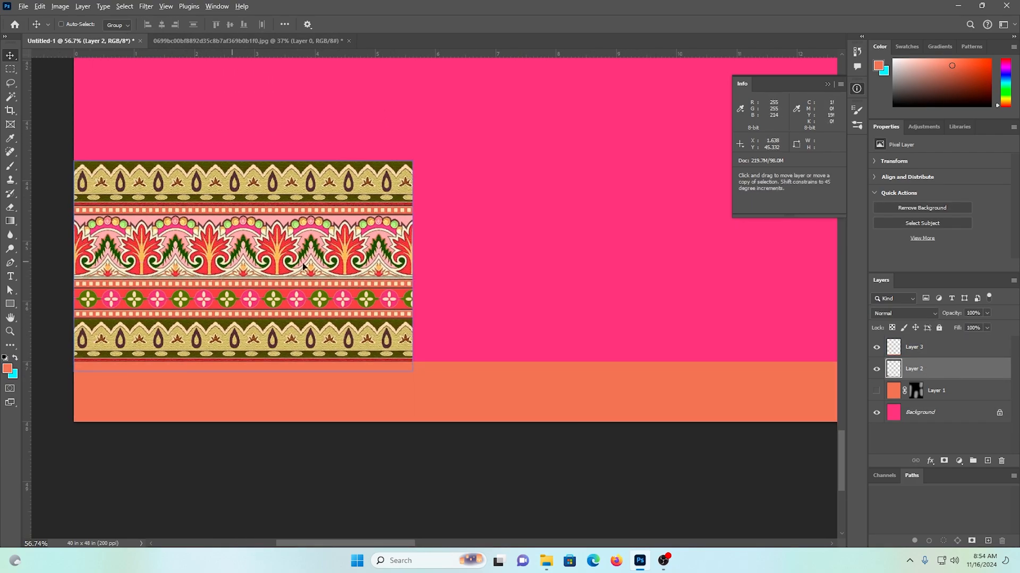
{"action": "left_click_drag", "start_coordinate": [189, 267], "coordinate": [544, 267]}
{"action": "scroll", "coordinate": [421, 231], "scroll_direction": "up", "scroll_amount": 5}
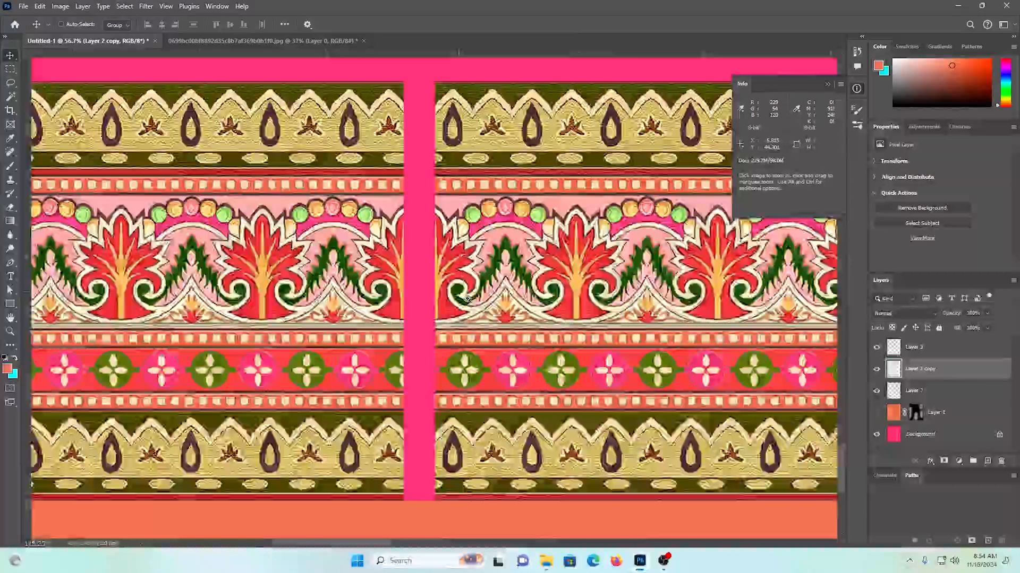
{"action": "left_click_drag", "start_coordinate": [414, 241], "coordinate": [401, 242]}
{"action": "left_click_drag", "start_coordinate": [476, 236], "coordinate": [409, 213]}
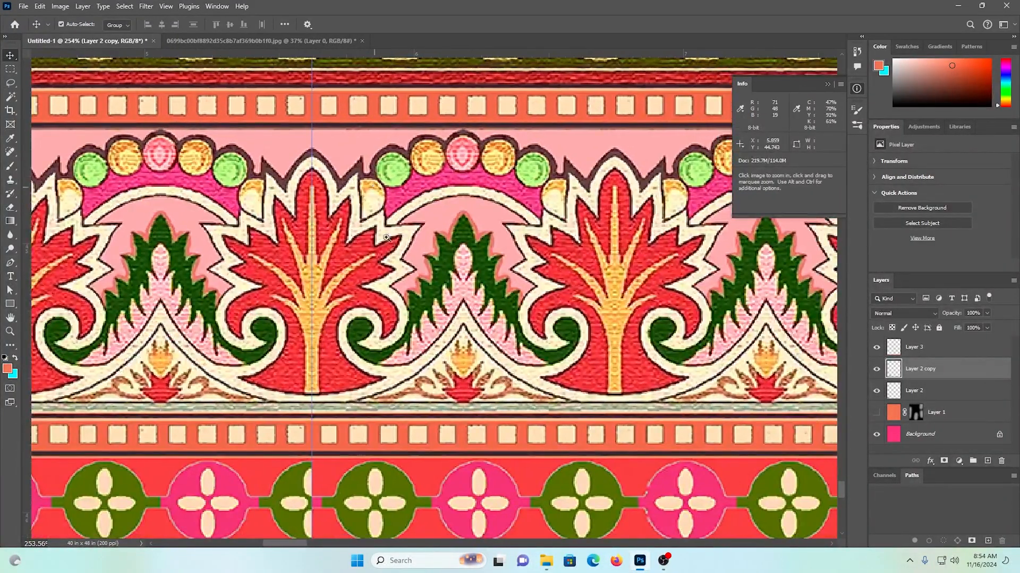
{"action": "left_click_drag", "start_coordinate": [376, 170], "coordinate": [396, 181]}
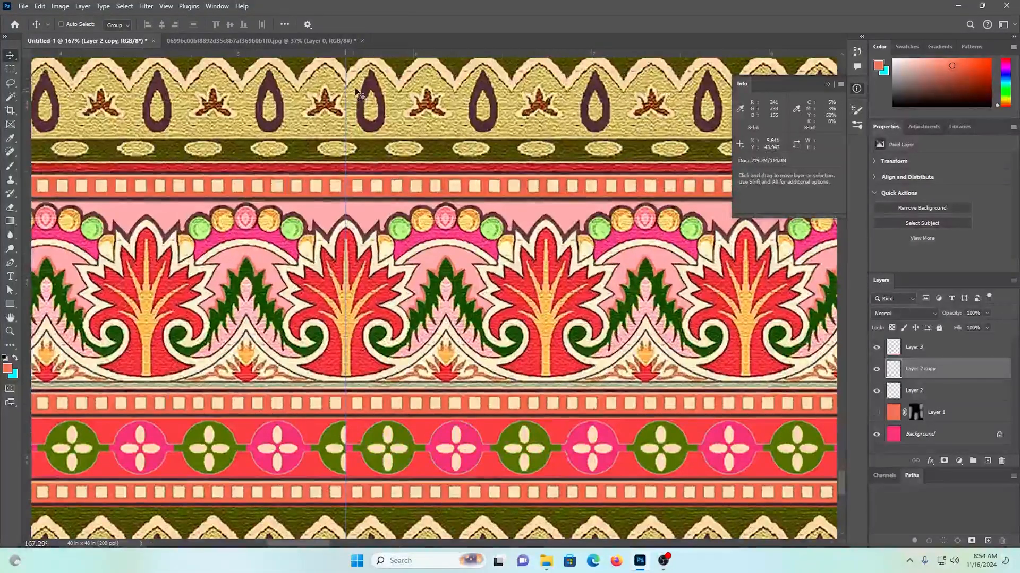
Step: Flip the border copy horizontally so the motifs match at the seam, and merge it with the original border layer
{"action": "key", "text": "ctrl+t"}
{"action": "right_click", "coordinate": [504, 205]}
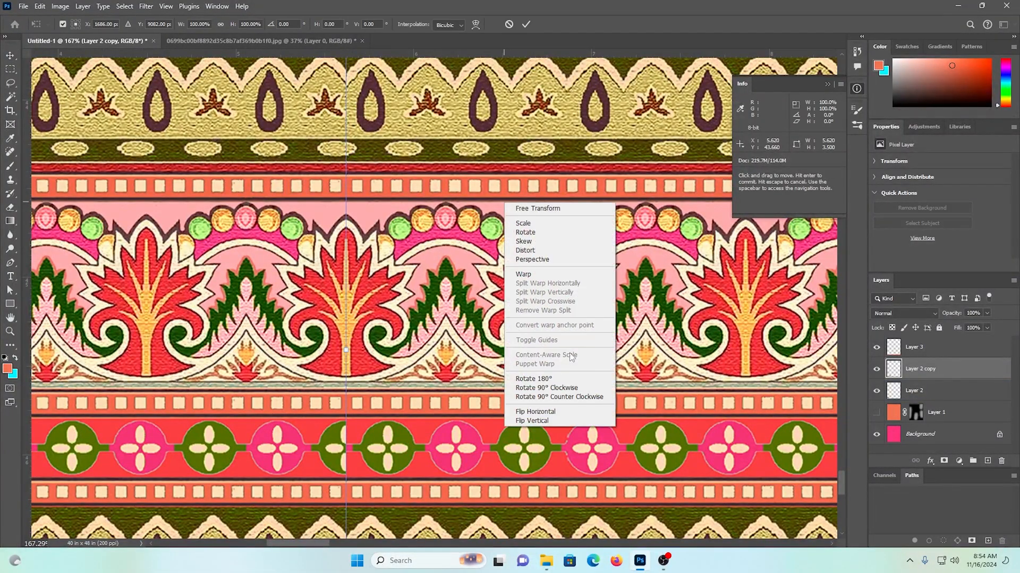
{"action": "left_click", "coordinate": [534, 411]}
{"action": "key", "text": "Return"}
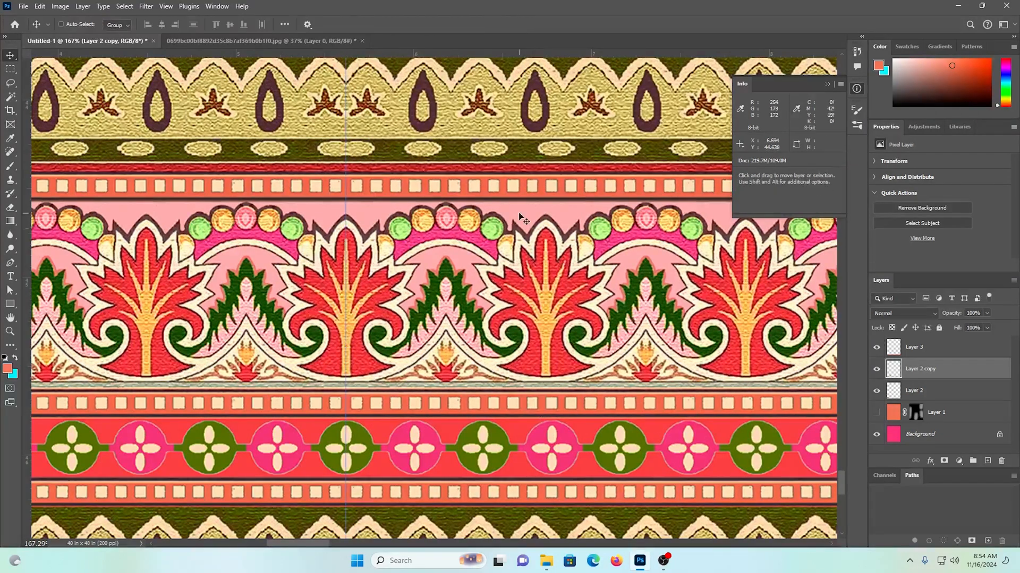
{"action": "left_click_drag", "start_coordinate": [456, 261], "coordinate": [422, 257]}
{"action": "left_click", "coordinate": [239, 251], "text": "ctrl+shift"}
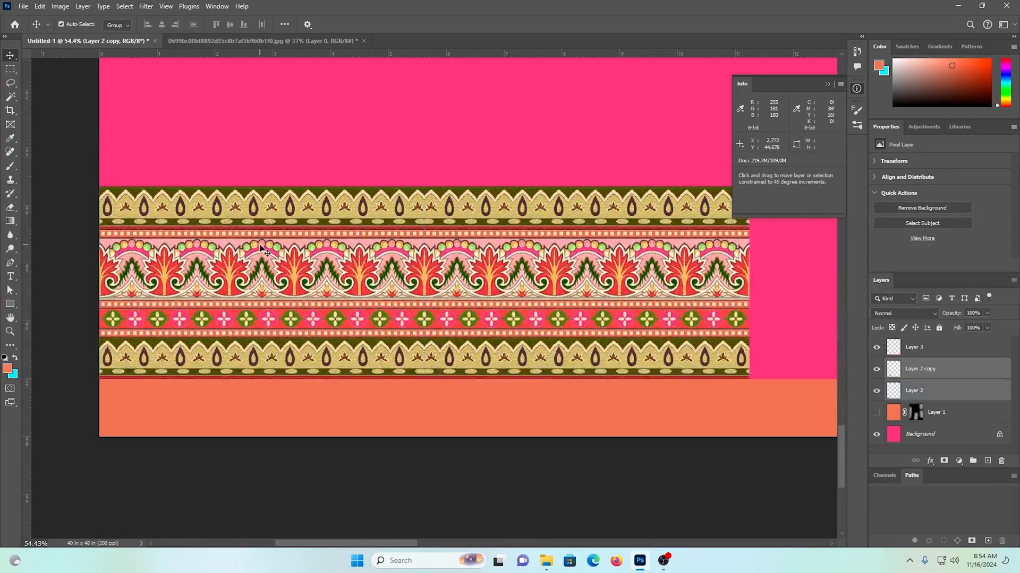
{"action": "key", "text": "ctrl+e"}
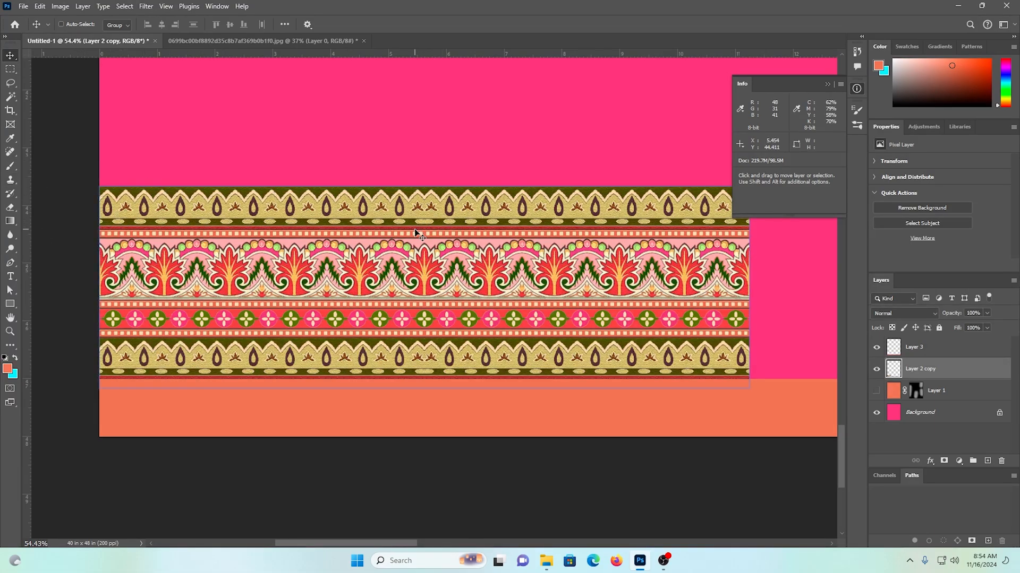
Step: Duplicate the two-piece border, snap the copy against its right end, and merge both layers
{"action": "scroll", "coordinate": [414, 230], "scroll_direction": "down", "scroll_amount": 2}
{"action": "left_click_drag", "start_coordinate": [432, 292], "coordinate": [426, 292]}
{"action": "left_click_drag", "start_coordinate": [563, 292], "coordinate": [456, 325]}
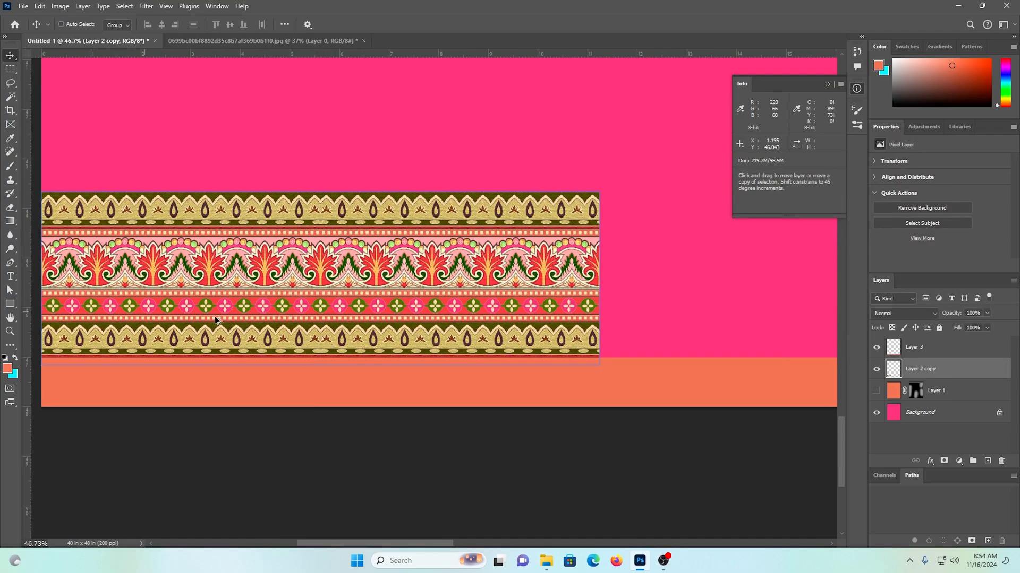
{"action": "left_click_drag", "start_coordinate": [160, 318], "coordinate": [655, 307]}
{"action": "left_click_drag", "start_coordinate": [746, 308], "coordinate": [748, 309]}
{"action": "key", "text": "ctrl+z"}
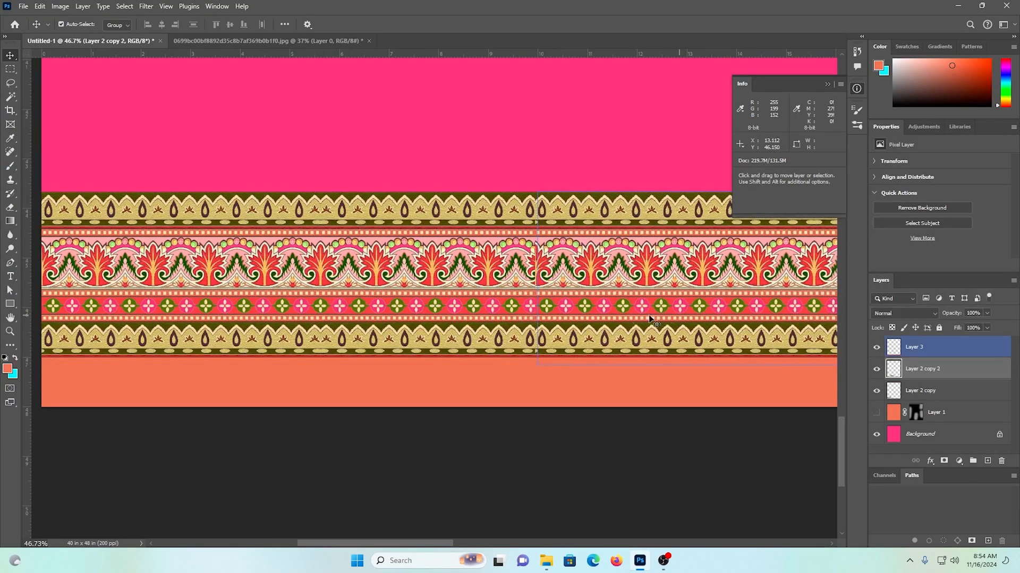
{"action": "left_click_drag", "start_coordinate": [577, 319], "coordinate": [651, 307]}
{"action": "left_click_drag", "start_coordinate": [611, 262], "coordinate": [643, 332]}
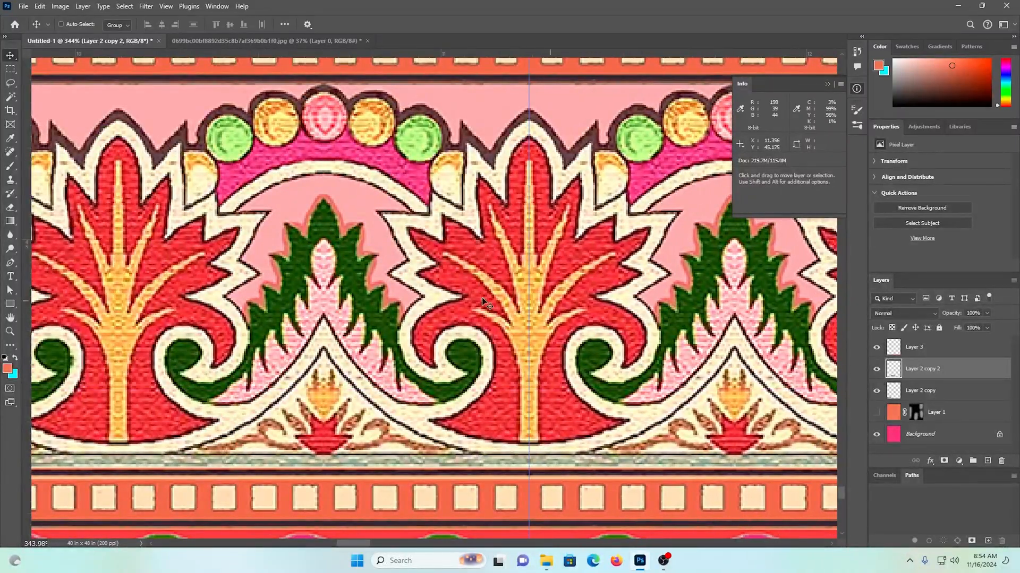
{"action": "left_click", "coordinate": [422, 271], "text": "ctrl+shift"}
{"action": "key", "text": "ctrl+e"}
Step: Duplicate the lengthened border once more along the orange strip, butt the copy against its right end, and merge the two layers
{"action": "left_click_drag", "start_coordinate": [521, 275], "coordinate": [307, 268]}
{"action": "left_click_drag", "start_coordinate": [213, 295], "coordinate": [503, 314]}
{"action": "left_click_drag", "start_coordinate": [456, 290], "coordinate": [532, 351]}
{"action": "left_click_drag", "start_coordinate": [685, 315], "coordinate": [546, 306]}
{"action": "left_click_drag", "start_coordinate": [431, 205], "coordinate": [518, 289]}
{"action": "left_click", "coordinate": [315, 280], "text": "ctrl+shift"}
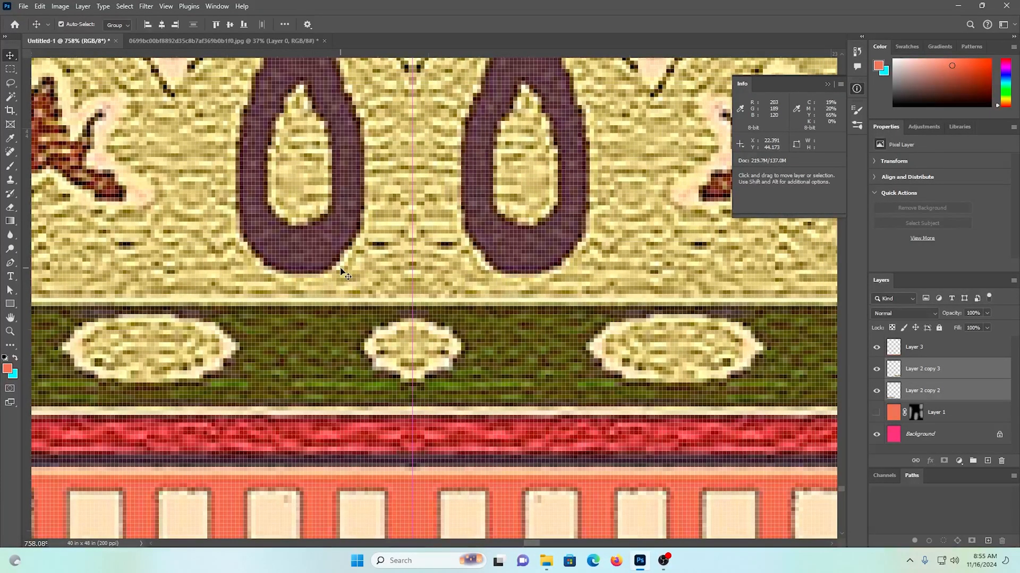
{"action": "key", "text": "ctrl+e"}
{"action": "left_click_drag", "start_coordinate": [346, 282], "coordinate": [254, 233]}
{"action": "left_click_drag", "start_coordinate": [182, 315], "coordinate": [373, 286]}
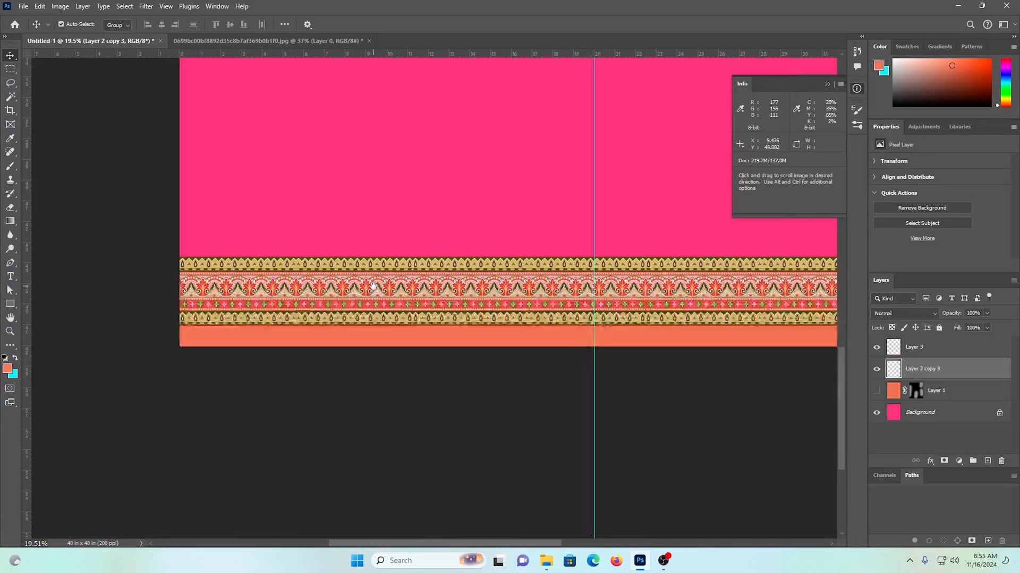
Step: Sample the background's pink and fill only the opaque strip below the ornamental border with it, locking the layer's transparent pixels
{"action": "left_click_drag", "start_coordinate": [516, 322], "coordinate": [476, 305]}
{"action": "left_click_drag", "start_coordinate": [584, 300], "coordinate": [490, 332]}
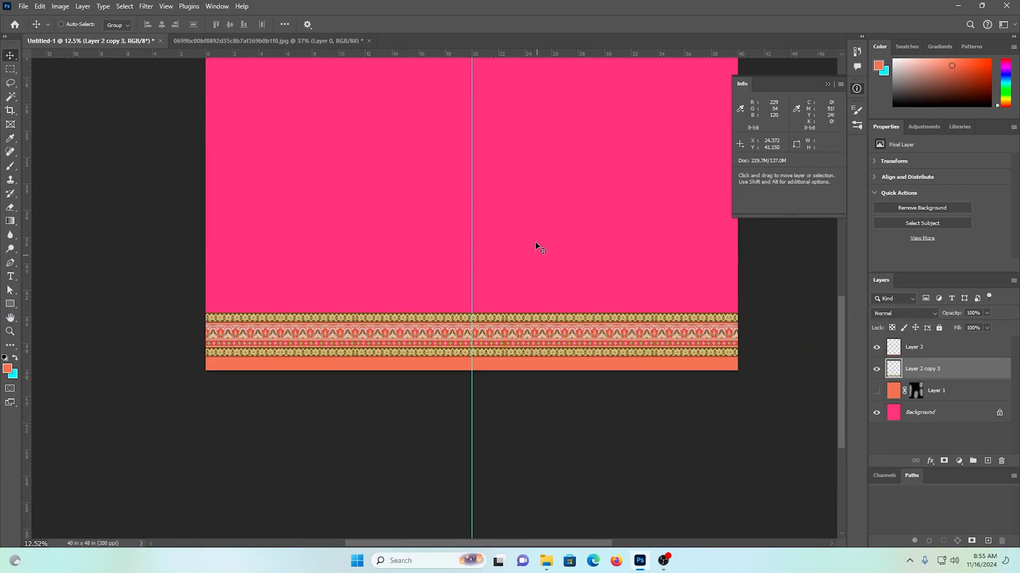
{"action": "left_click", "coordinate": [11, 138]}
{"action": "left_click", "coordinate": [314, 175]}
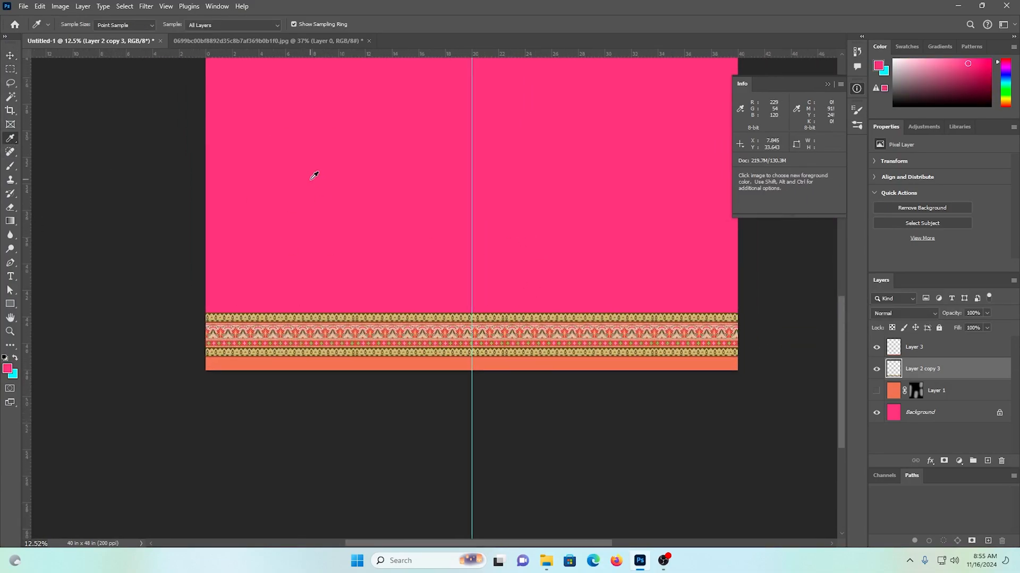
{"action": "left_click", "coordinate": [11, 56]}
{"action": "left_click", "coordinate": [416, 362], "text": "ctrl"}
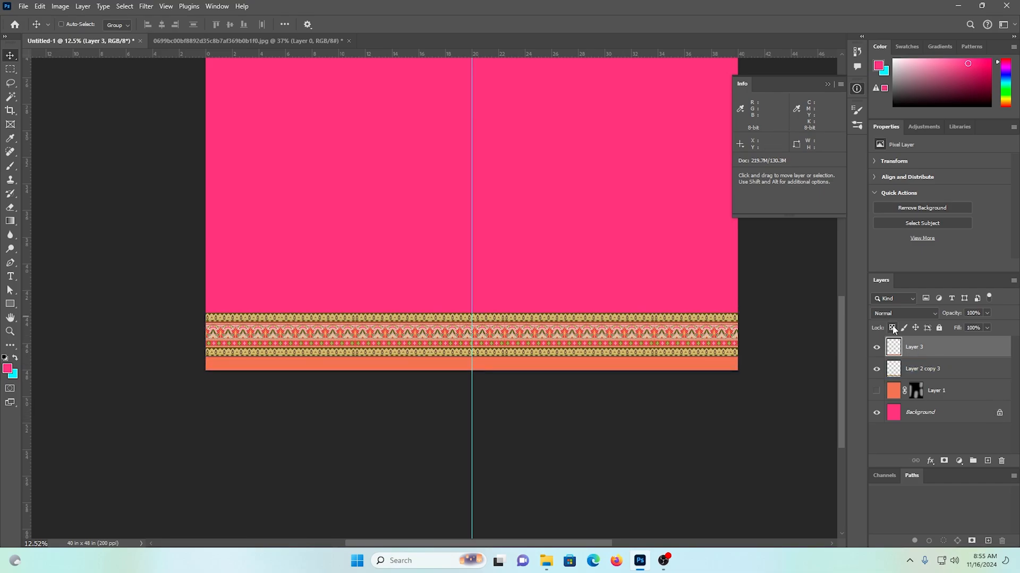
{"action": "key", "text": "alt+BackSpace"}
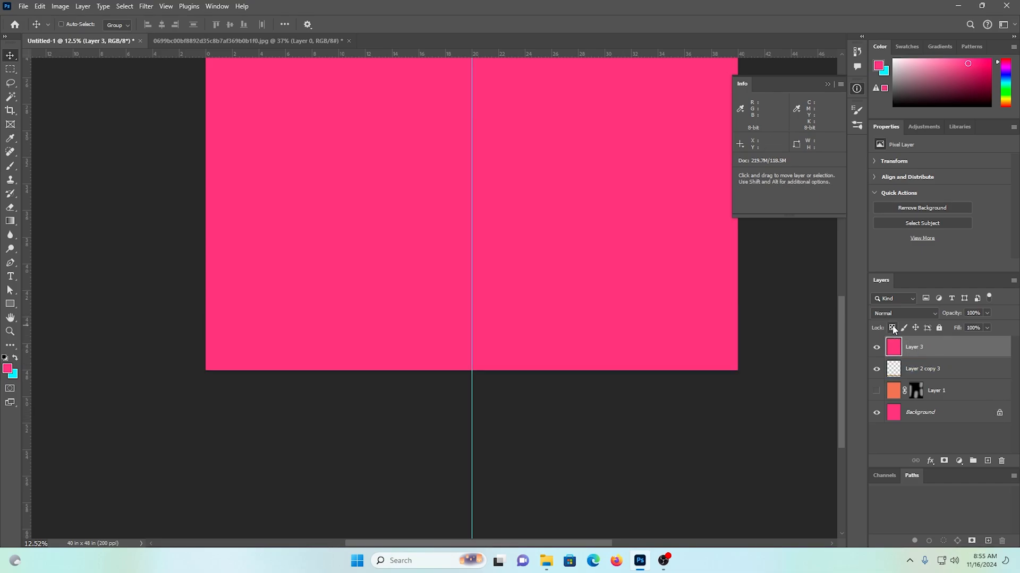
{"action": "key", "text": "ctrl+z"}
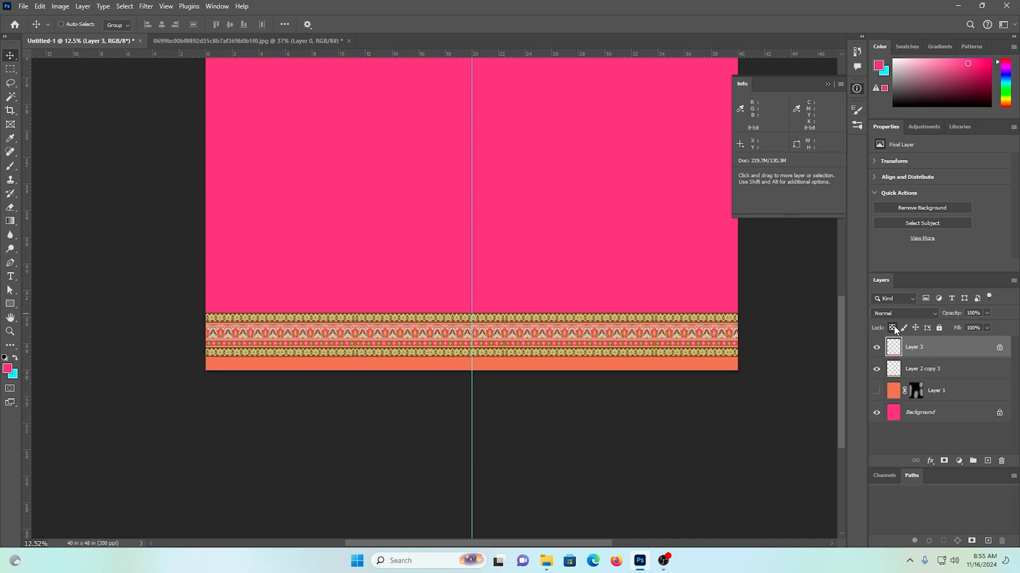
{"action": "key", "text": "alt+BackSpace"}
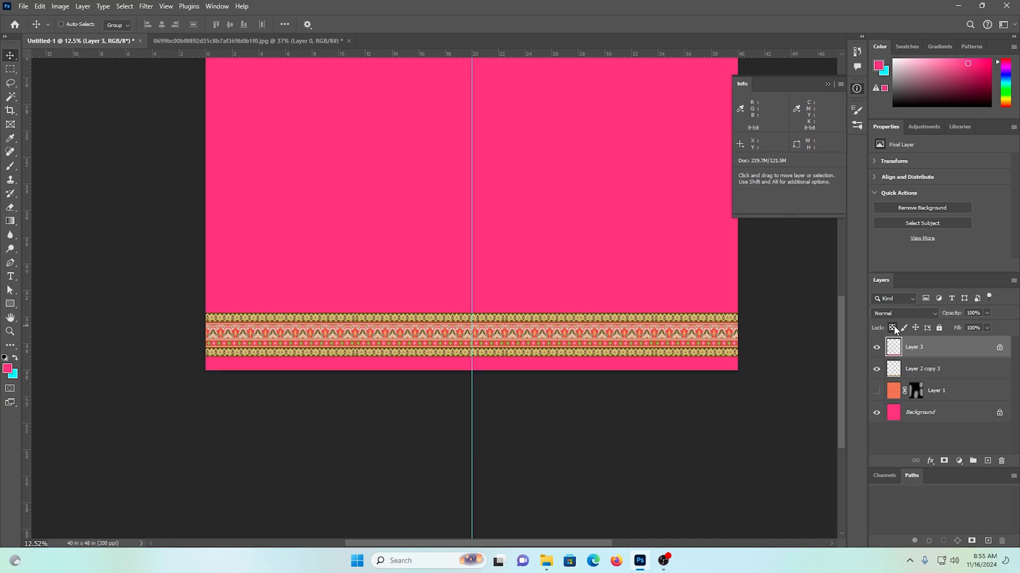
Step: Shift the ornamental border layer horizontally so it is centred on the vertical guide
{"action": "left_click", "coordinate": [542, 345], "text": "ctrl"}
{"action": "left_click_drag", "start_coordinate": [461, 337], "coordinate": [513, 389]}
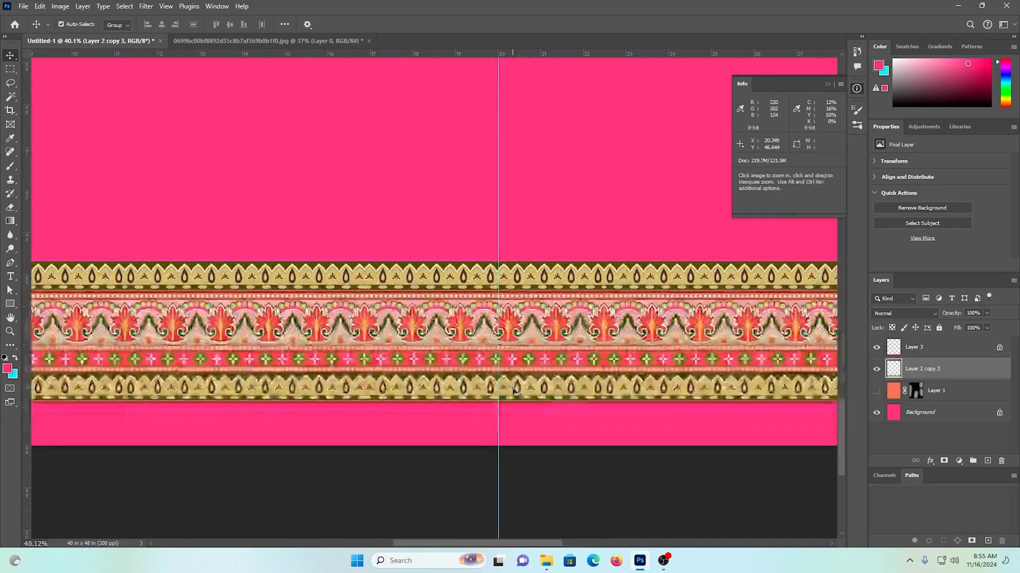
{"action": "key", "text": "ctrl+t"}
{"action": "left_click_drag", "start_coordinate": [704, 346], "coordinate": [590, 354]}
{"action": "key", "text": "Return"}
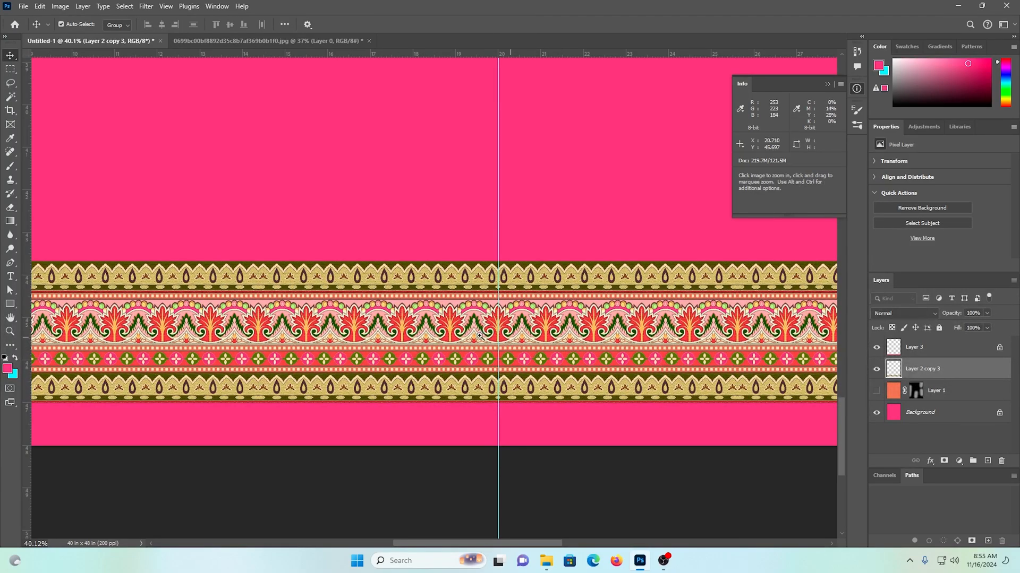
Step: Recolour the ornamental border with a Hue/Saturation adjustment of hue -40 and saturation +16
{"action": "left_click_drag", "start_coordinate": [479, 336], "coordinate": [452, 340]}
{"action": "left_click_drag", "start_coordinate": [535, 343], "coordinate": [480, 326]}
{"action": "left_click_drag", "start_coordinate": [462, 330], "coordinate": [502, 279]}
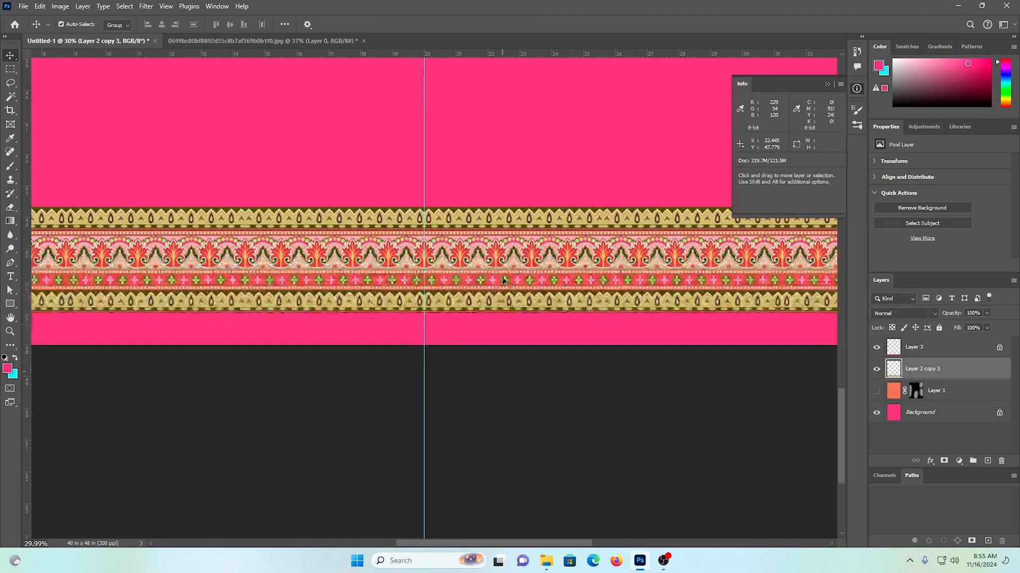
{"action": "key", "text": "ctrl+u"}
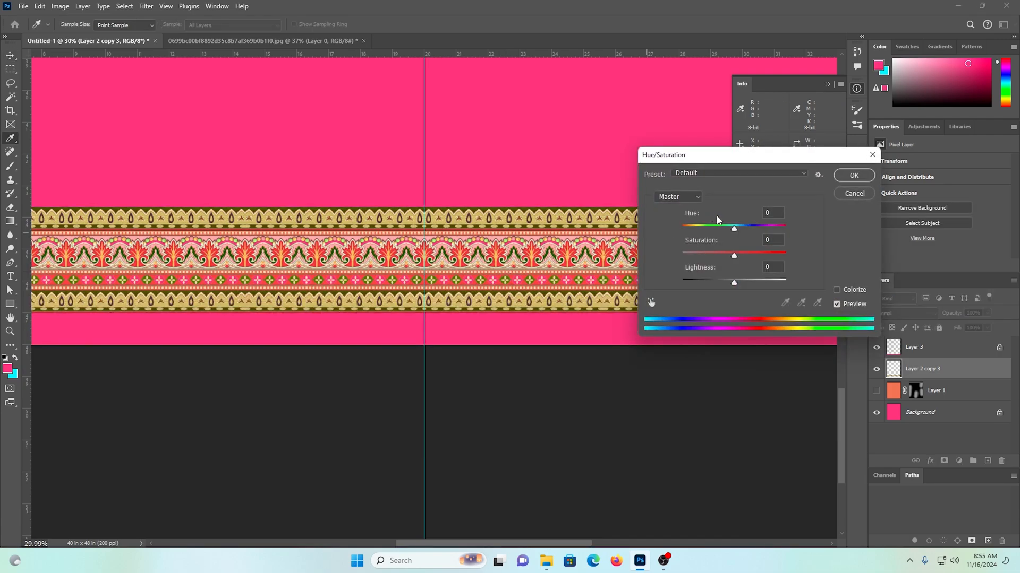
{"action": "left_click_drag", "start_coordinate": [710, 230], "coordinate": [720, 228]}
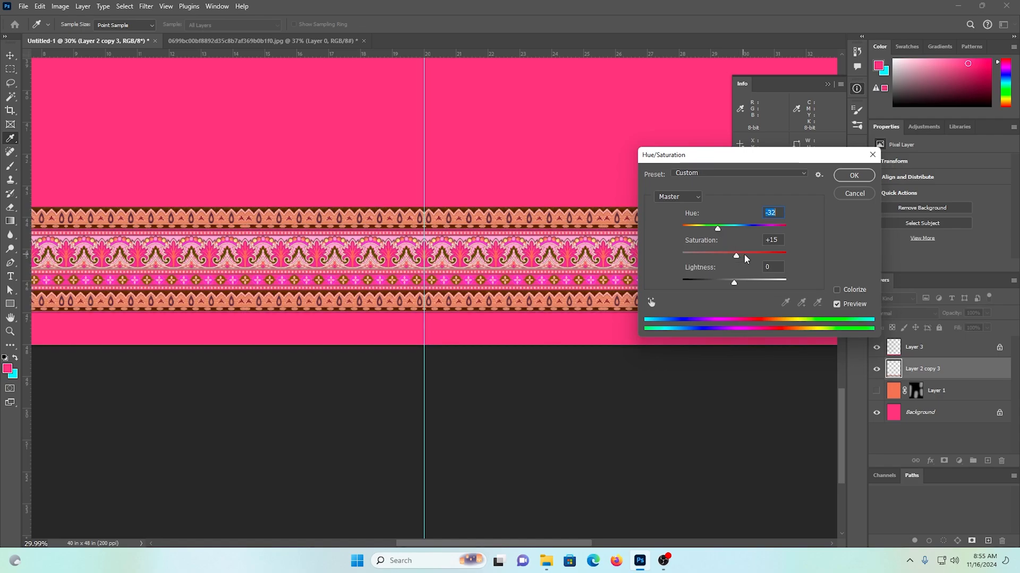
{"action": "mouse_move", "coordinate": [720, 228]}
{"action": "left_mouse_down"}
{"action": "mouse_move", "coordinate": [674, 231]}
{"action": "mouse_move", "coordinate": [719, 231]}
{"action": "left_mouse_up"}
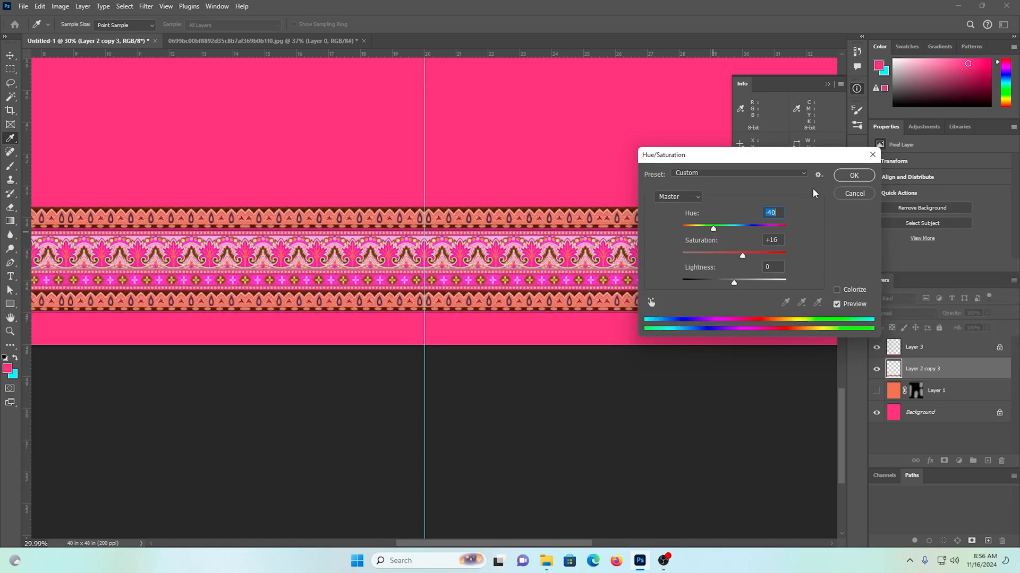
{"action": "left_click", "coordinate": [850, 175]}
Step: Group the border layer with the bottom strip layer and hide the group
{"action": "key", "text": "ctrl+0"}
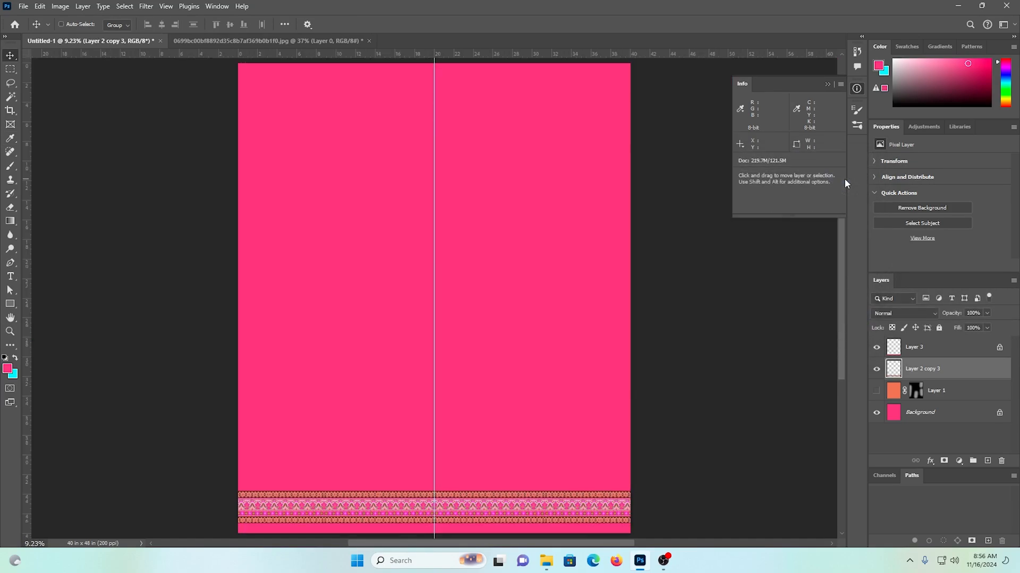
{"action": "scroll", "coordinate": [644, 250], "scroll_direction": "down", "scroll_amount": 3}
{"action": "left_click_drag", "start_coordinate": [447, 367], "coordinate": [453, 389]}
{"action": "key", "text": "ctrl+shift+z"}
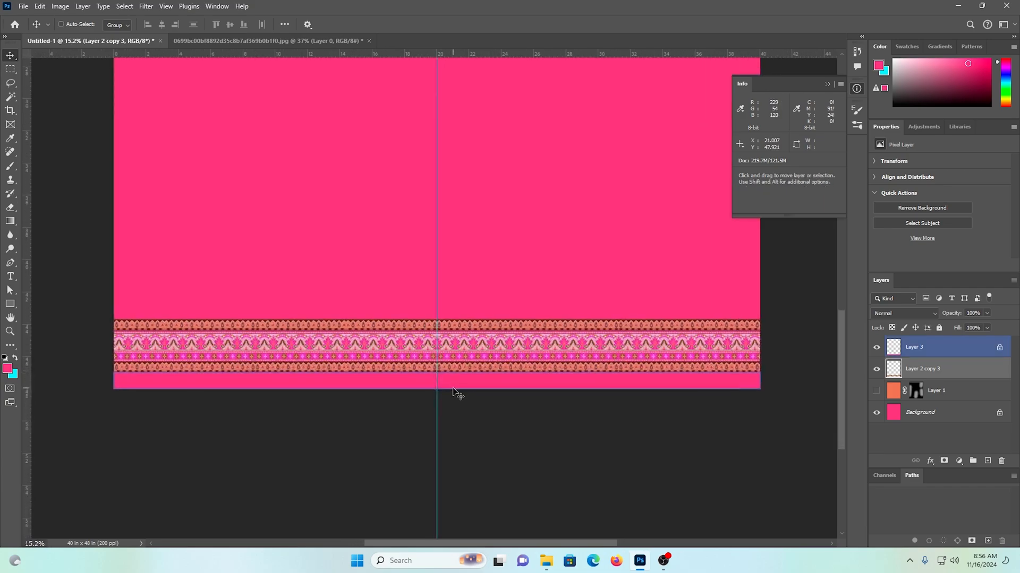
{"action": "scroll", "coordinate": [459, 385], "scroll_direction": "up", "scroll_amount": 1}
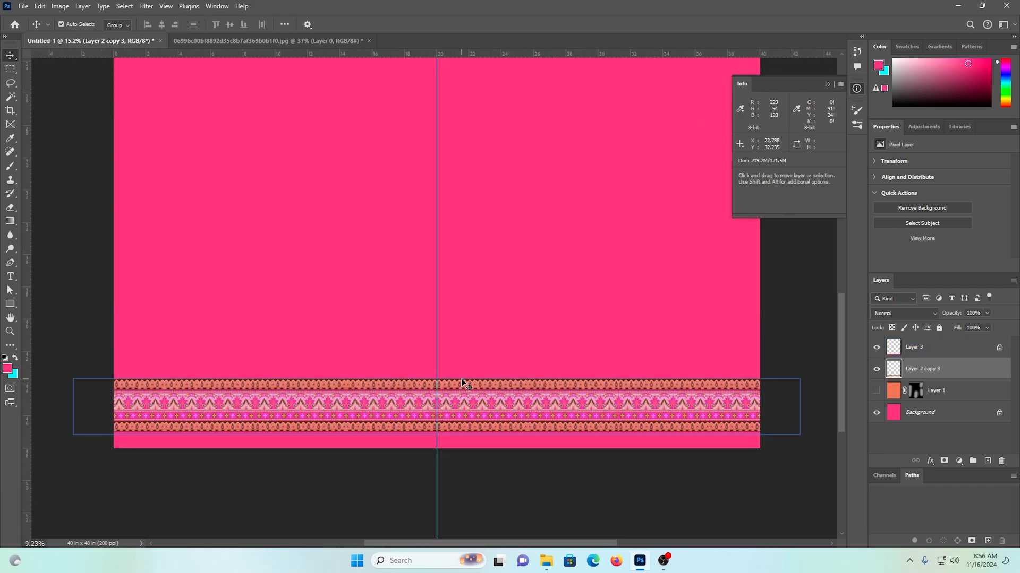
{"action": "key", "text": "ctrl+0"}
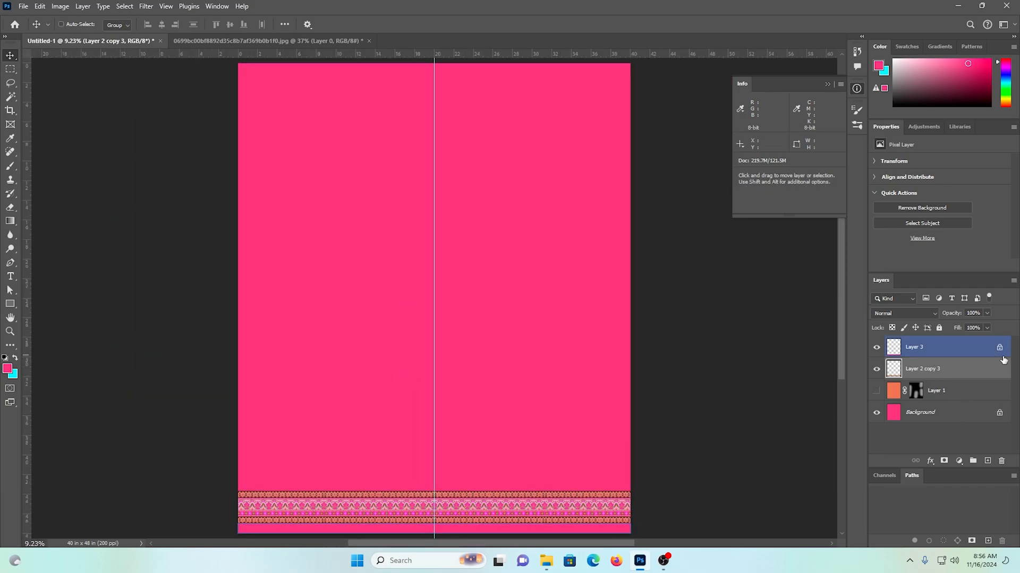
{"action": "left_click", "coordinate": [976, 355], "text": "shift"}
{"action": "key", "text": "ctrl+g"}
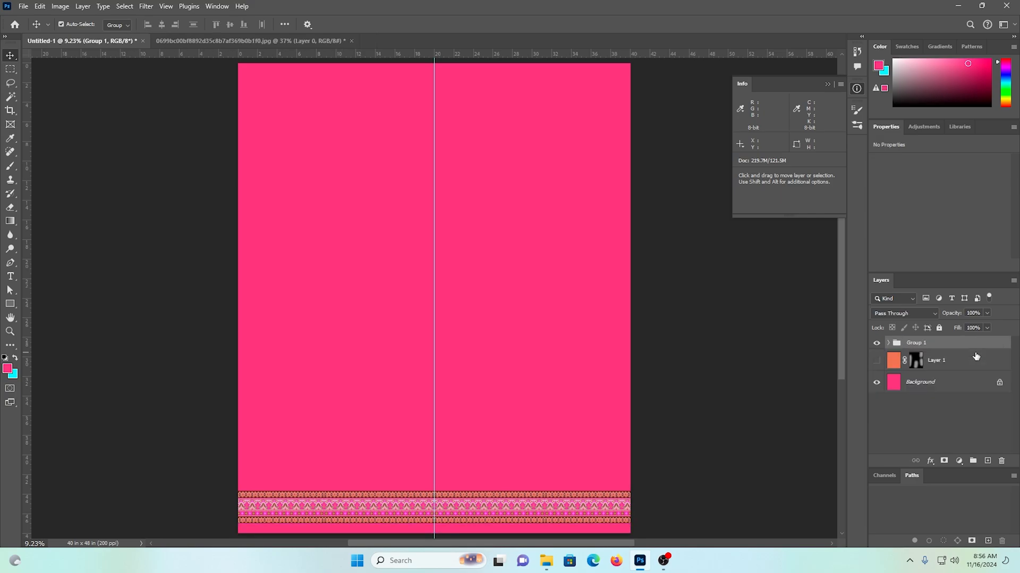
{"action": "left_click", "coordinate": [876, 343]}
Step: Open the retro-brown-islam-seamless-geometry-pattern image from the Downloads folder in Adobe Photoshop 2024
{"action": "scroll", "coordinate": [616, 390], "scroll_direction": "down", "scroll_amount": 3}
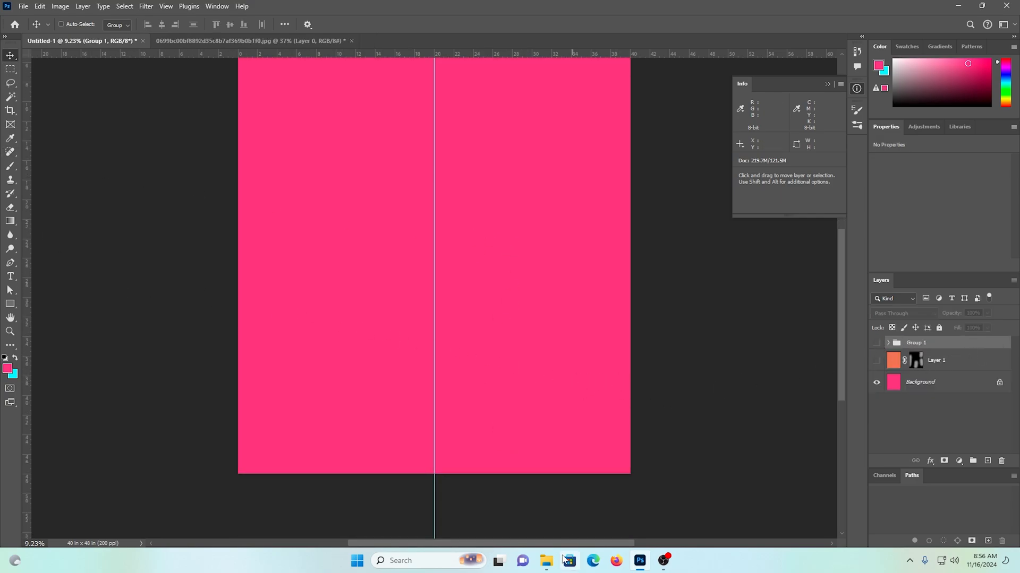
{"action": "left_click", "coordinate": [546, 561]}
{"action": "scroll", "coordinate": [346, 212], "scroll_direction": "down", "scroll_amount": 10}
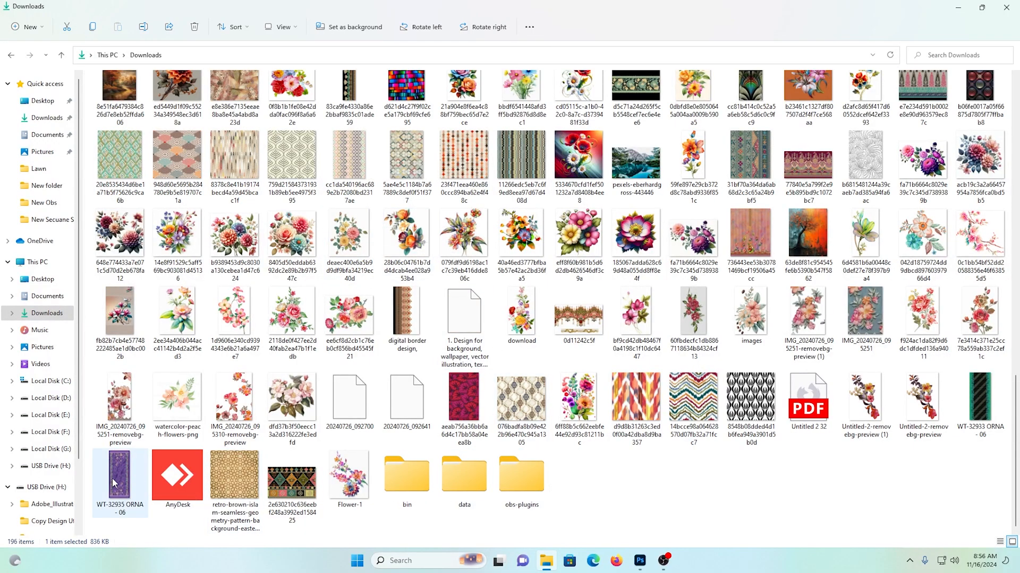
{"action": "left_click", "coordinate": [240, 468]}
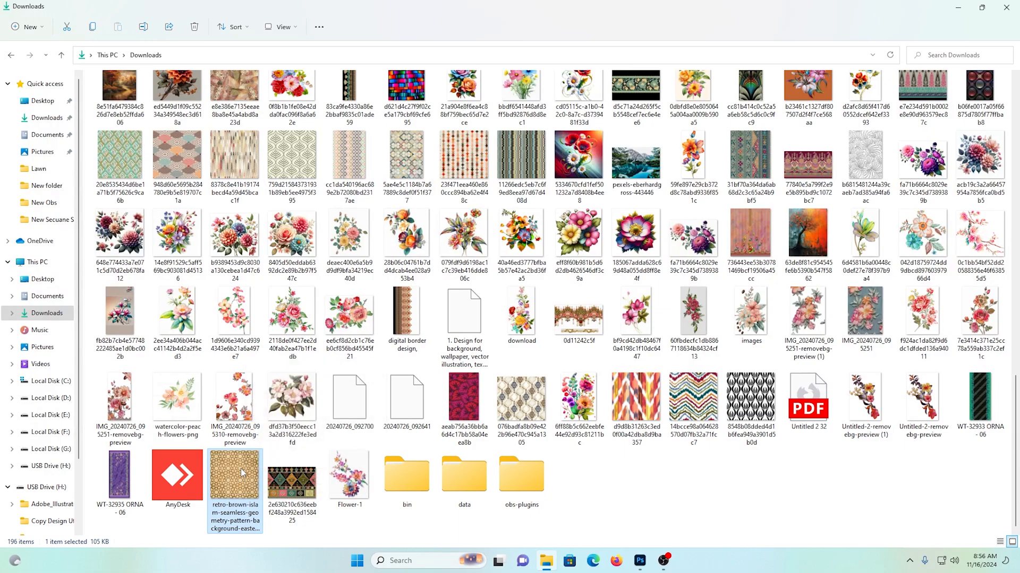
{"action": "right_click", "coordinate": [241, 468]}
{"action": "mouse_move", "coordinate": [318, 386]}
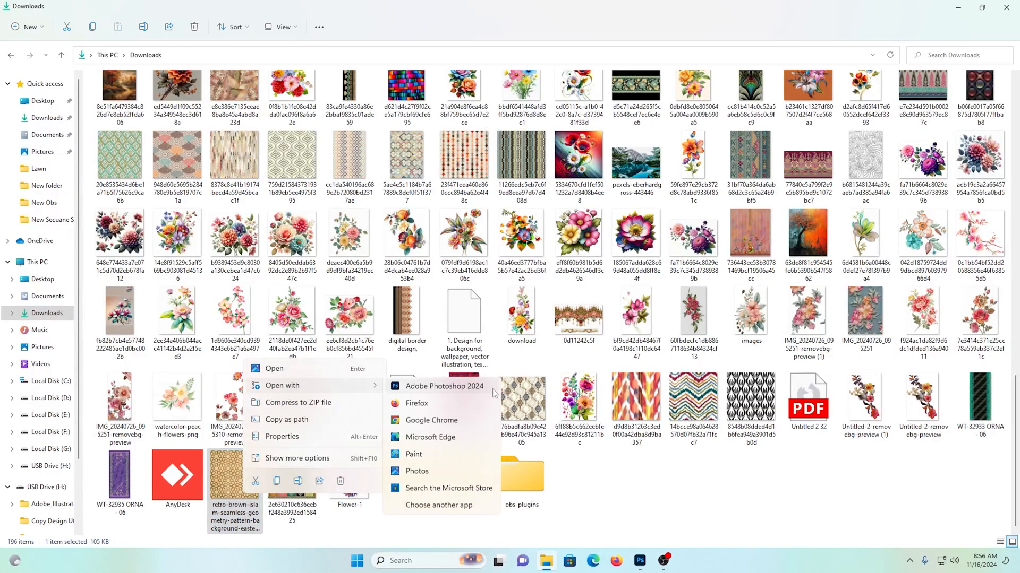
{"action": "left_click", "coordinate": [437, 391]}
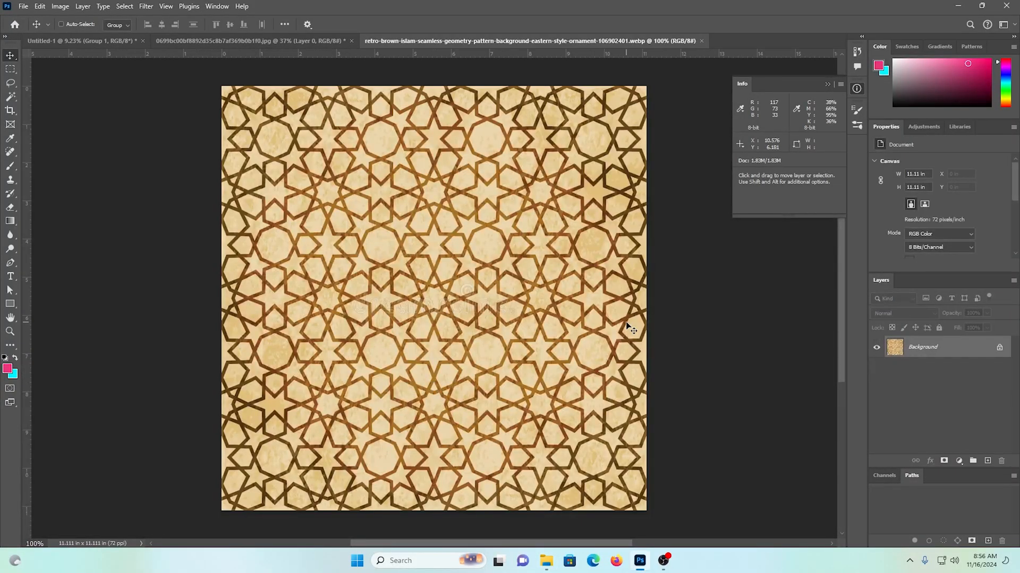
Step: Unlock the pattern image's background layer and resample the image to a resolution of 200 pixels/inch
{"action": "left_click", "coordinate": [999, 350]}
{"action": "scroll", "coordinate": [849, 432], "scroll_direction": "down", "scroll_amount": 1}
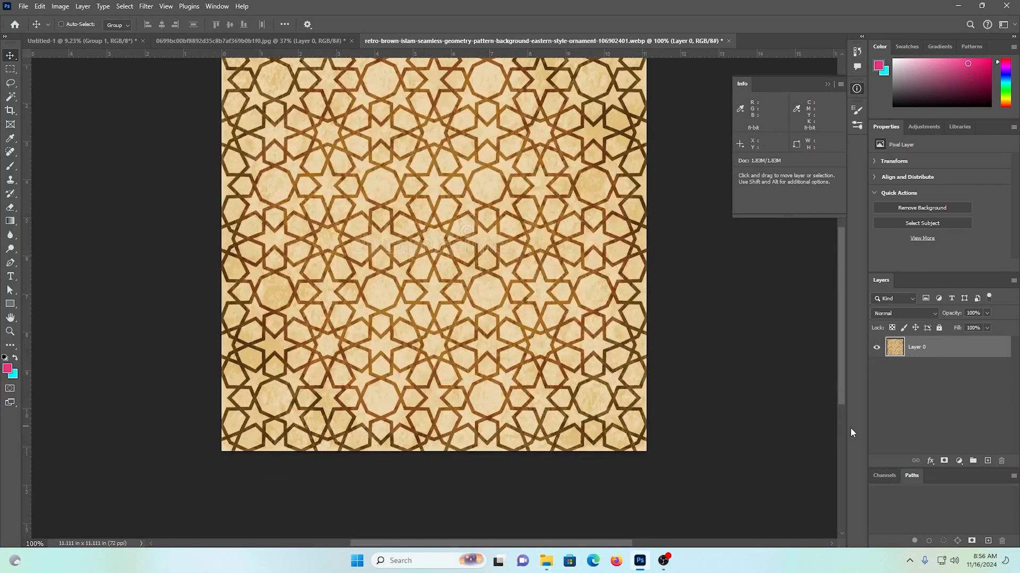
{"action": "scroll", "coordinate": [451, 245], "scroll_direction": "up", "scroll_amount": 5}
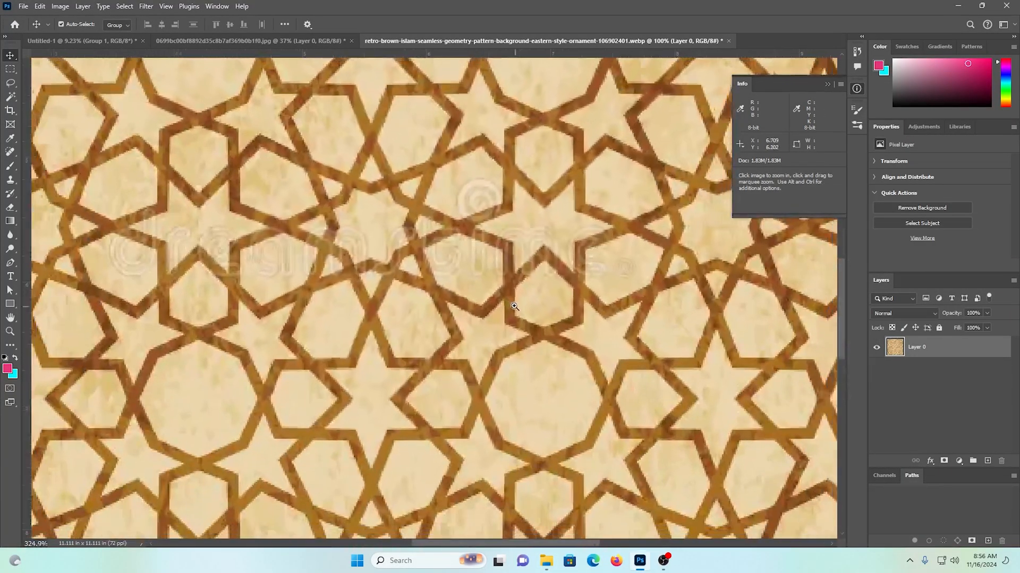
{"action": "key", "text": "ctrl+alt+i"}
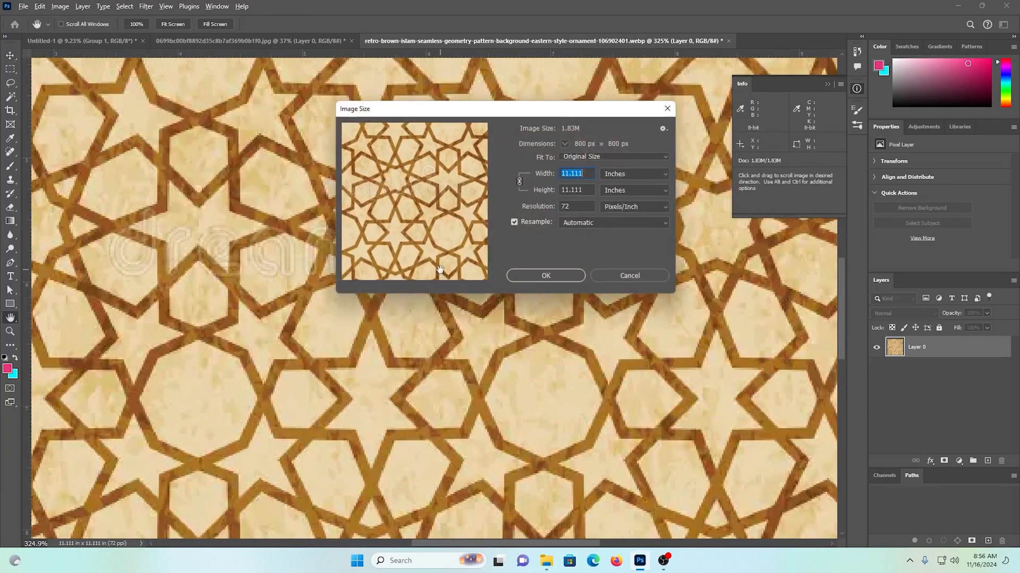
{"action": "double_click", "coordinate": [578, 205]}
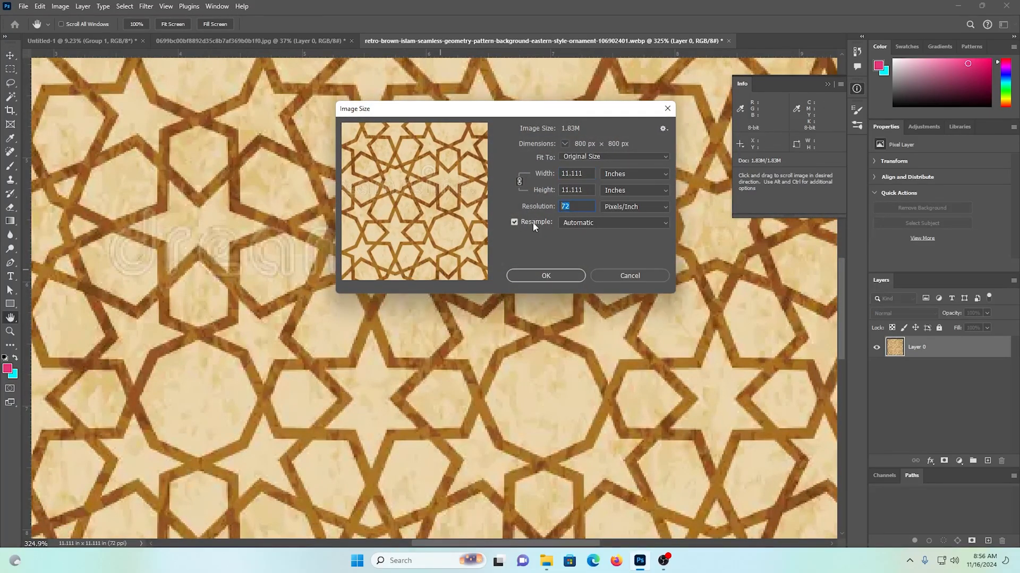
{"action": "type", "text": "200"}
{"action": "left_click", "coordinate": [546, 276]}
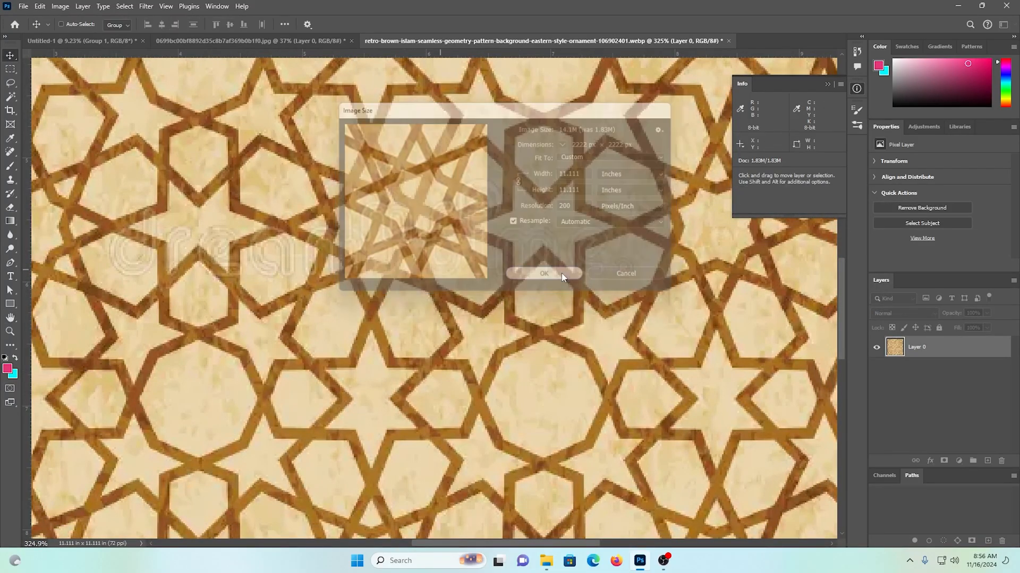
{"action": "key", "text": "v"}
{"action": "key", "text": "ctrl+0"}
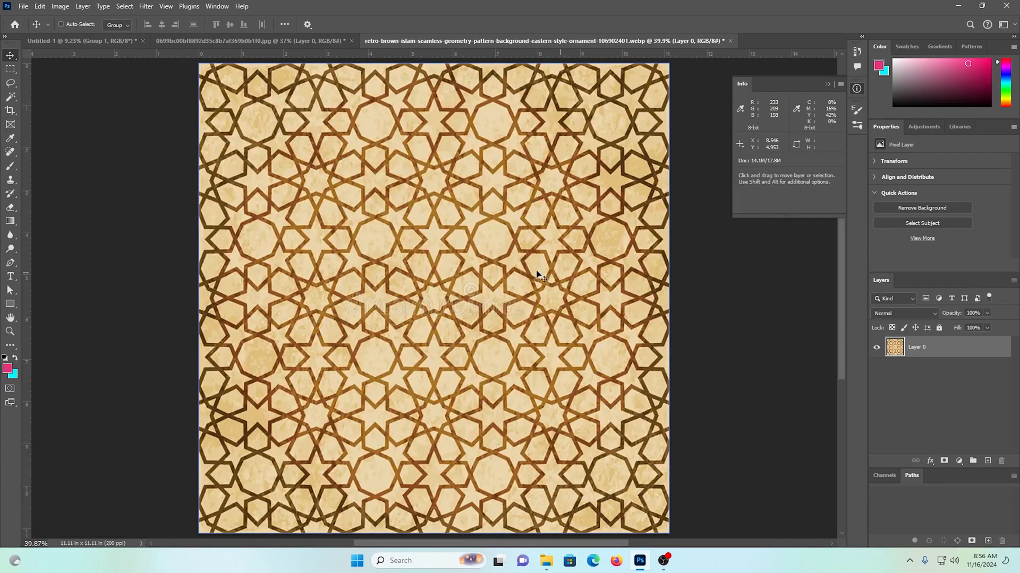
Step: Apply the Oil Paint filter to the pattern with stylization 1.4 and cleanliness 0.9
{"action": "left_click", "coordinate": [145, 7]}
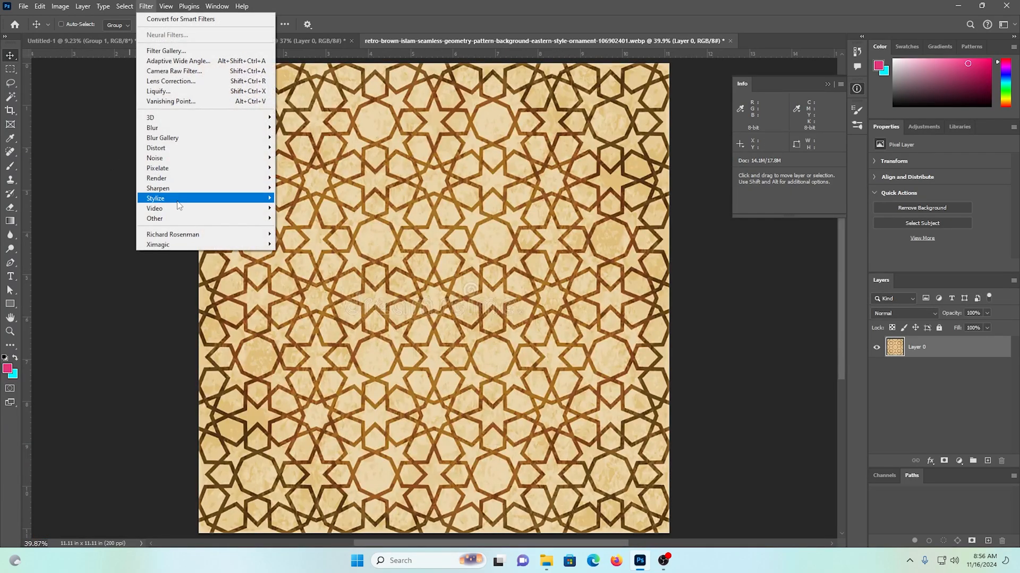
{"action": "mouse_move", "coordinate": [175, 200]}
{"action": "left_click", "coordinate": [298, 238]}
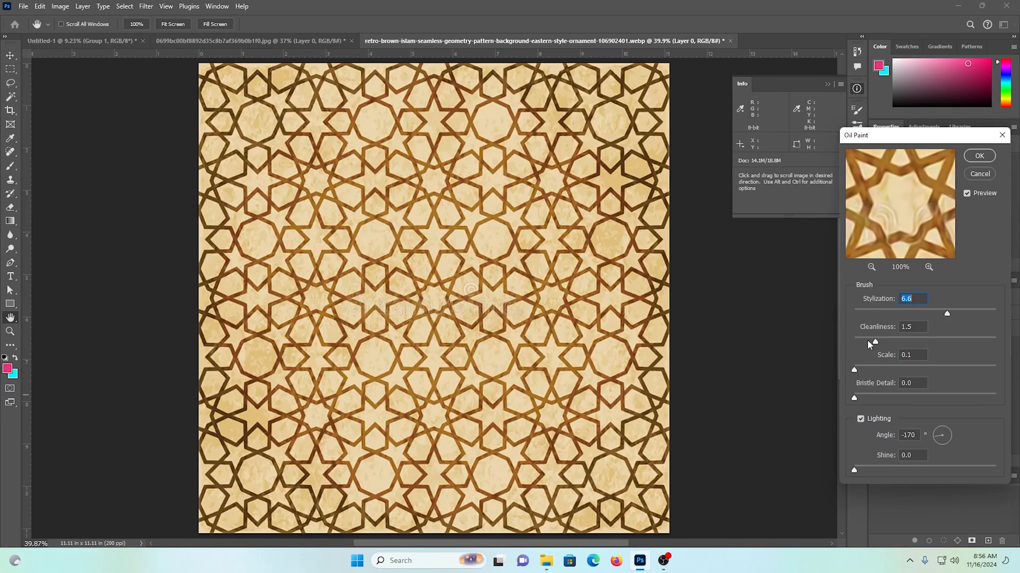
{"action": "left_click", "coordinate": [867, 341]}
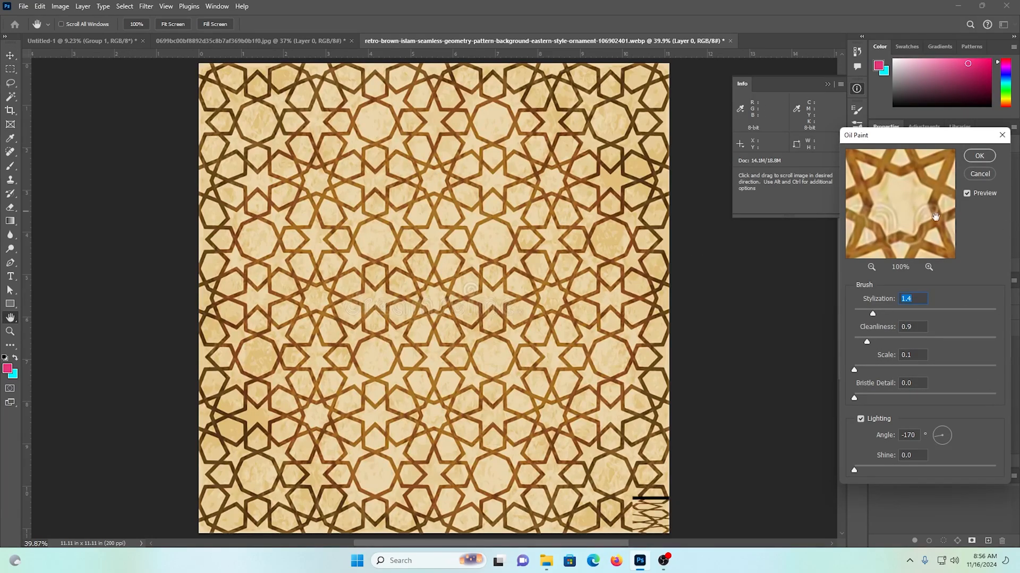
{"action": "left_click", "coordinate": [986, 155]}
Step: Try to erase the watermark in the hexagon left of the central star by lassoing it and applying Content-Aware Fill to a new layer
{"action": "scroll", "coordinate": [500, 234], "scroll_direction": "down", "scroll_amount": 1}
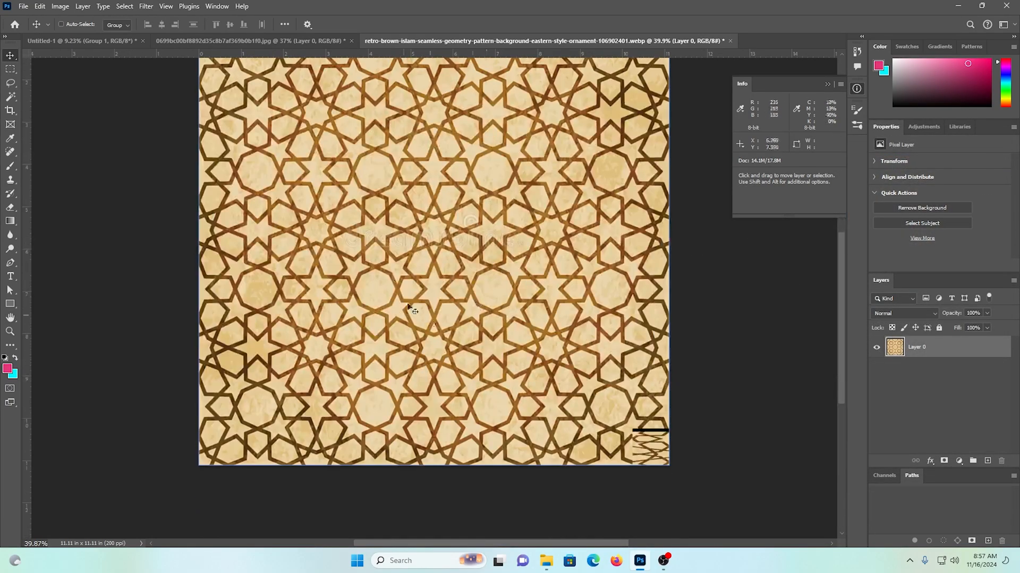
{"action": "mouse_move", "coordinate": [369, 202]}
{"action": "left_mouse_down"}
{"action": "mouse_move", "coordinate": [444, 315]}
{"action": "mouse_move", "coordinate": [400, 294]}
{"action": "left_mouse_up"}
{"action": "left_click_drag", "start_coordinate": [355, 252], "coordinate": [439, 308]}
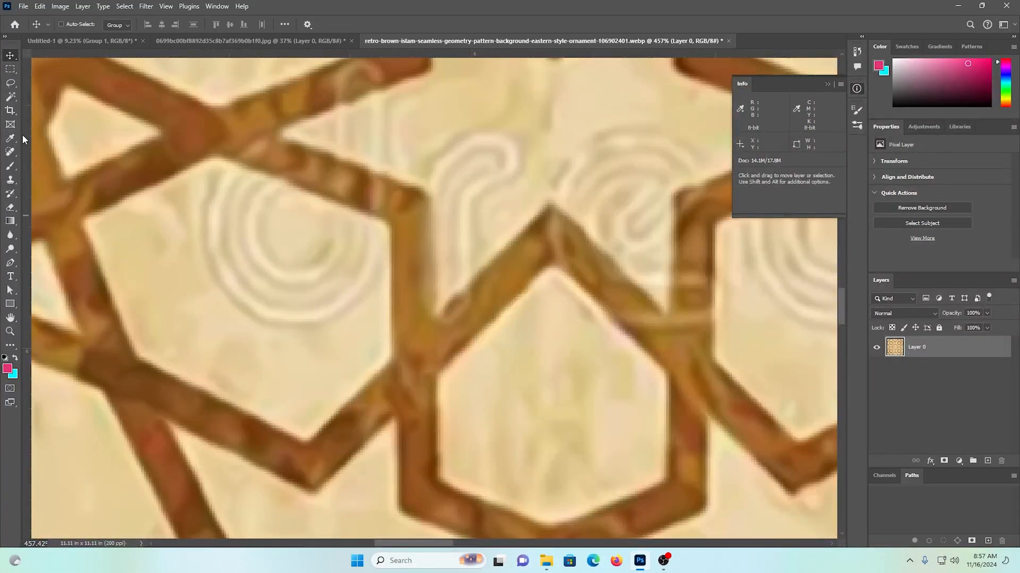
{"action": "left_click", "coordinate": [10, 83]}
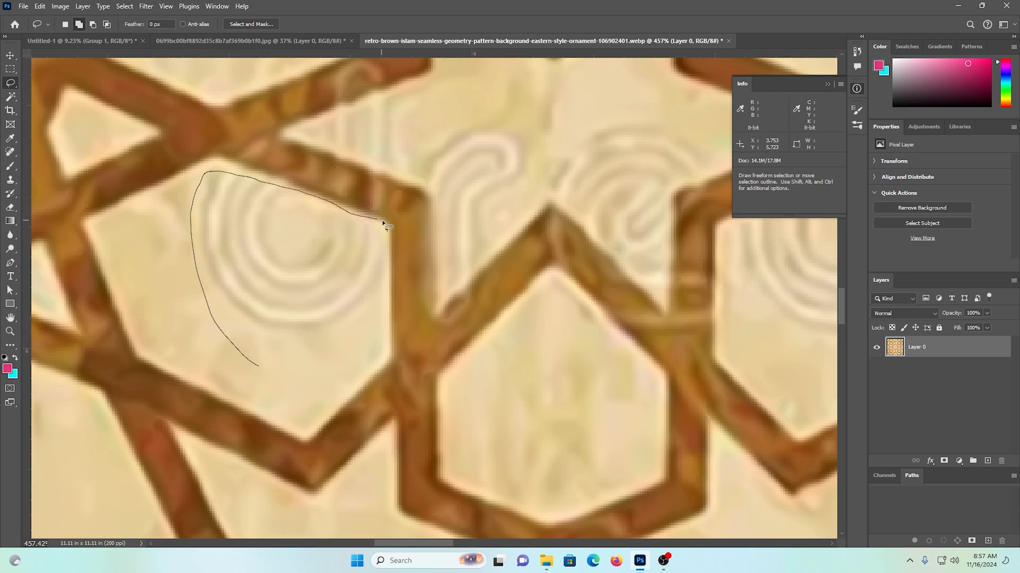
{"action": "left_click_drag", "start_coordinate": [365, 336], "coordinate": [362, 340]}
{"action": "right_click", "coordinate": [271, 264]}
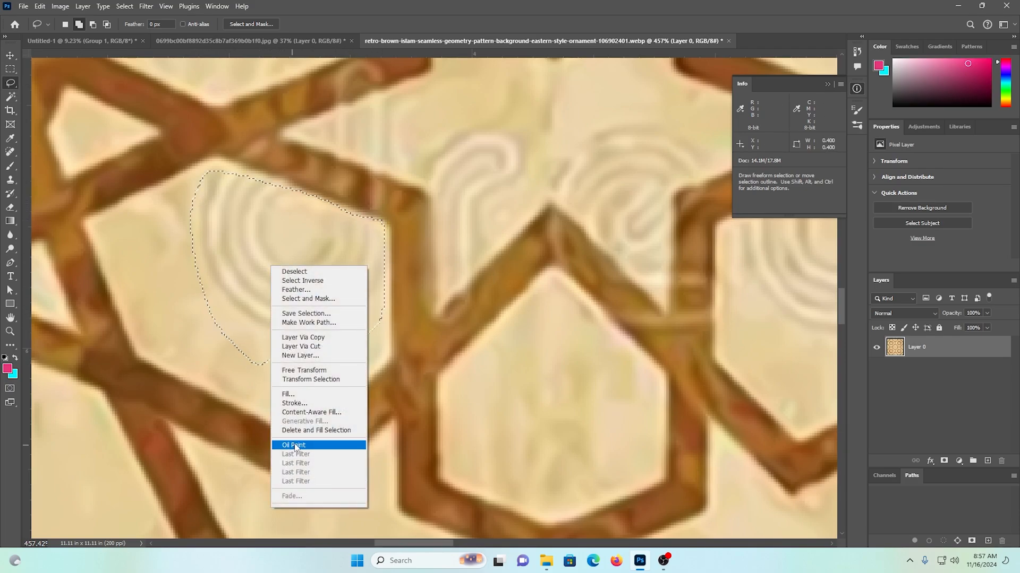
{"action": "left_click", "coordinate": [312, 412]}
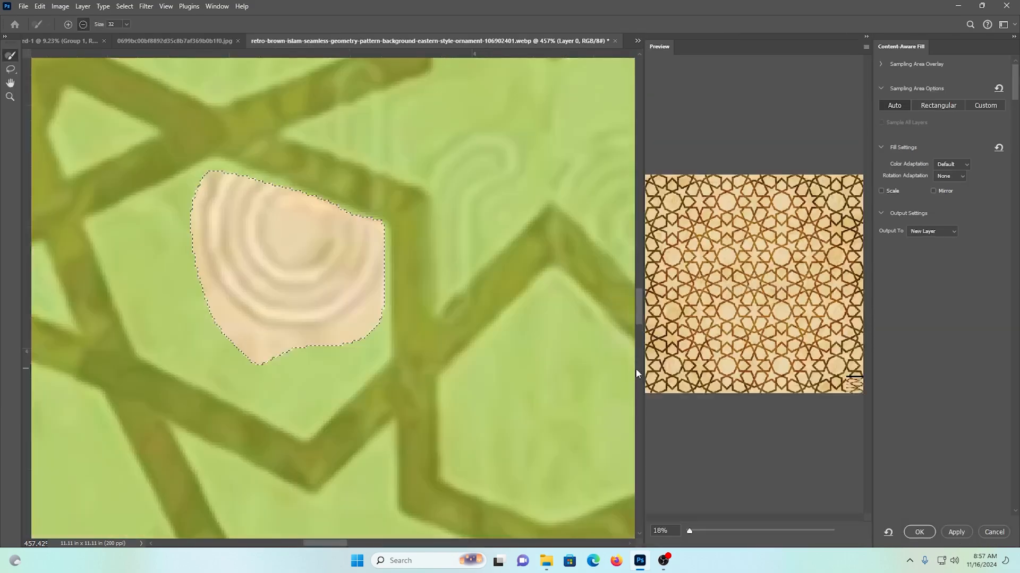
{"action": "key", "text": "Return"}
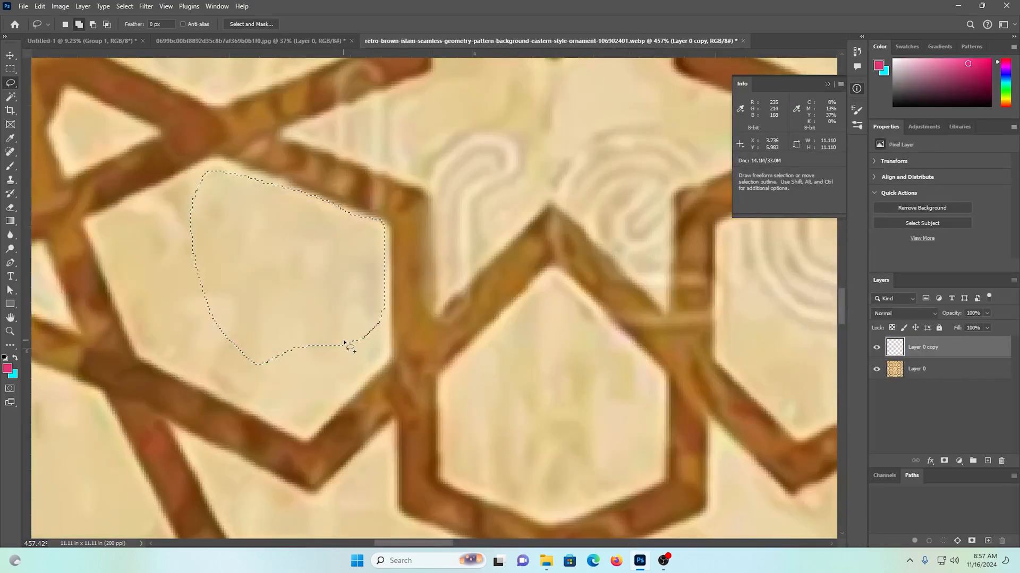
{"action": "key", "text": "ctrl+d"}
Step: Try to erase the watermark letters inside the adjacent star by lassoing them and applying Content-Aware Fill to a new layer
{"action": "left_click_drag", "start_coordinate": [554, 160], "coordinate": [438, 249]}
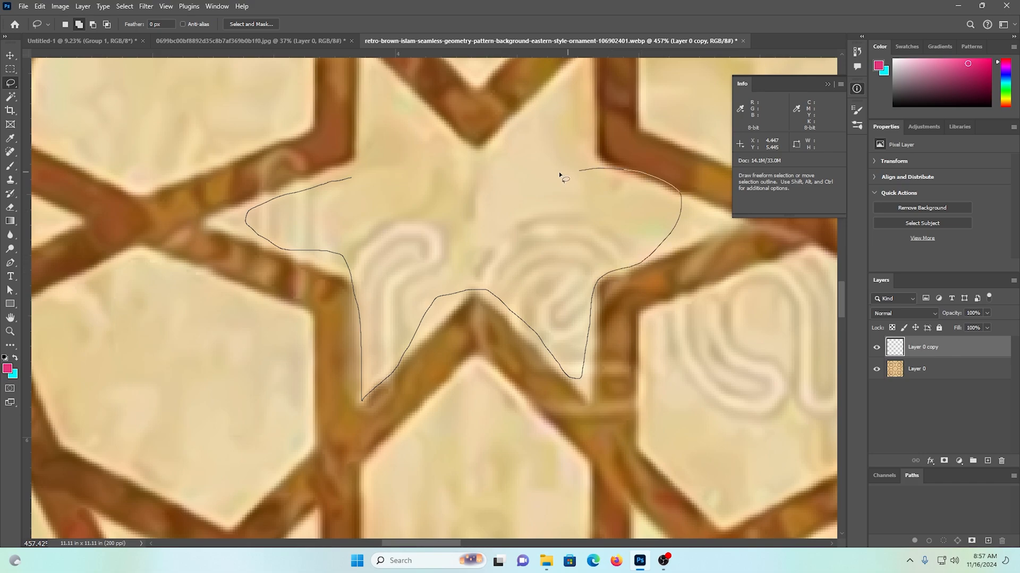
{"action": "left_click_drag", "start_coordinate": [433, 159], "coordinate": [404, 159]}
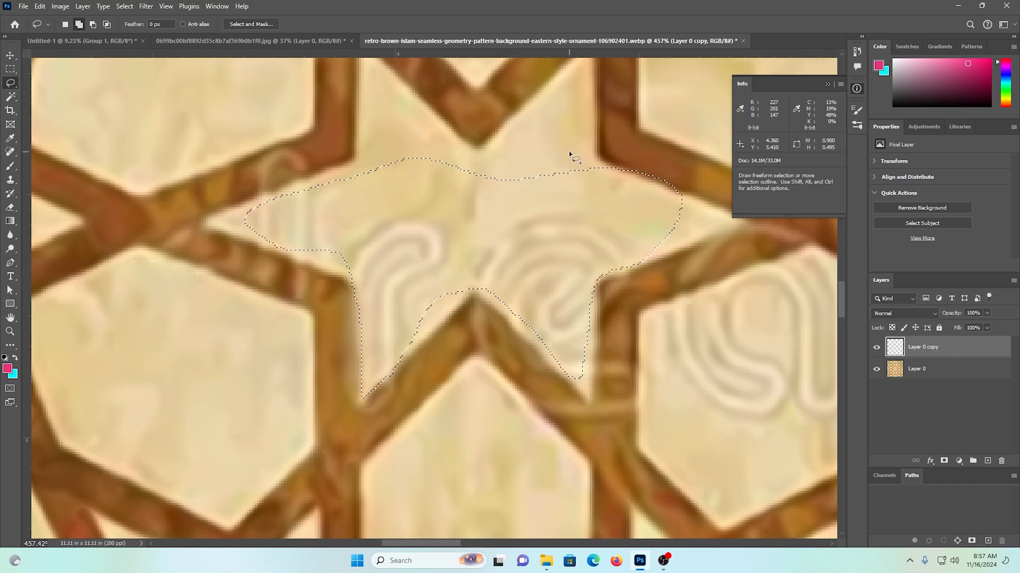
{"action": "mouse_move", "coordinate": [569, 151]}
{"action": "left_mouse_down"}
{"action": "mouse_move", "coordinate": [723, 202]}
{"action": "mouse_move", "coordinate": [595, 116]}
{"action": "left_mouse_up"}
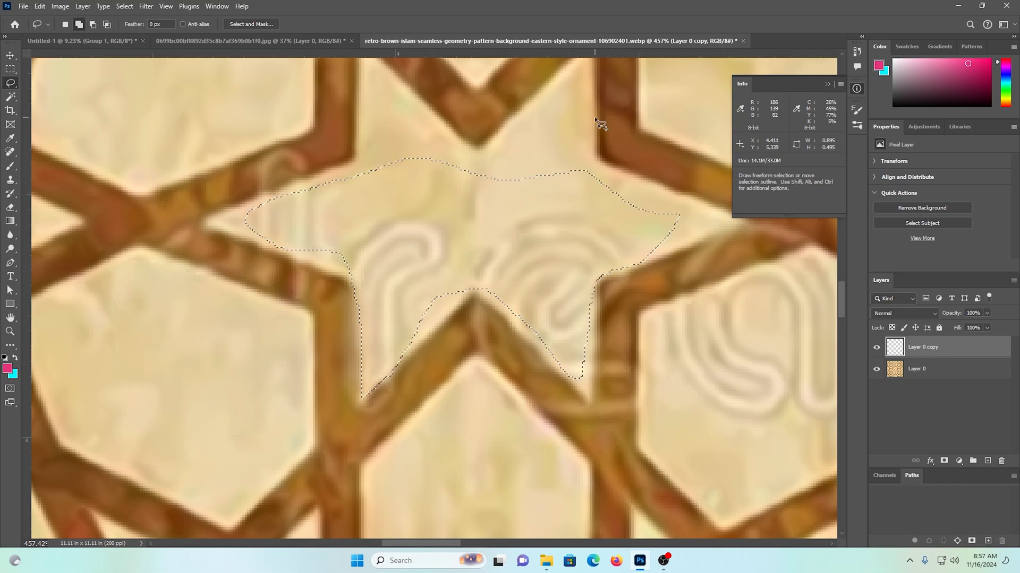
{"action": "right_click", "coordinate": [490, 219]}
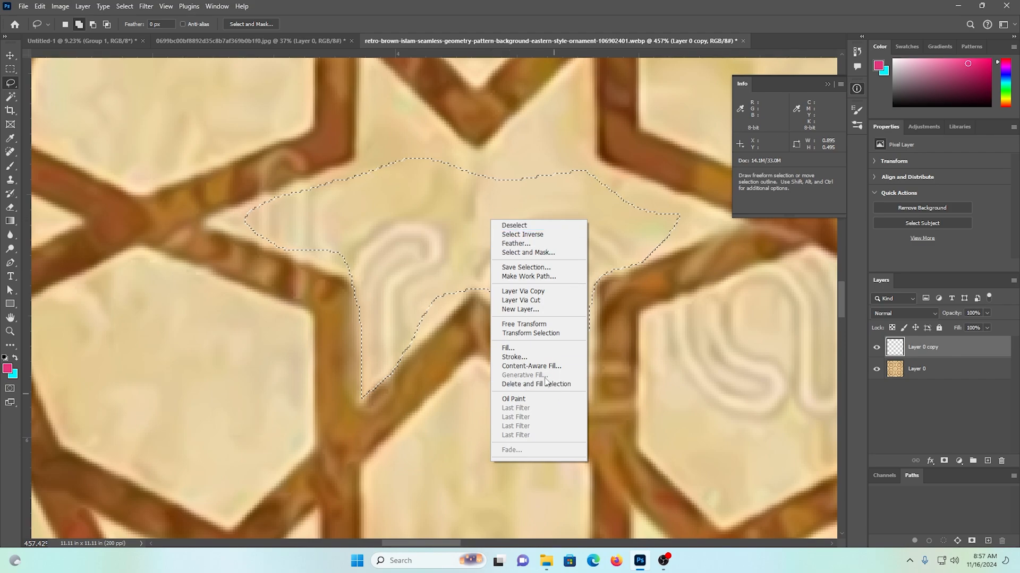
{"action": "left_click", "coordinate": [533, 367]}
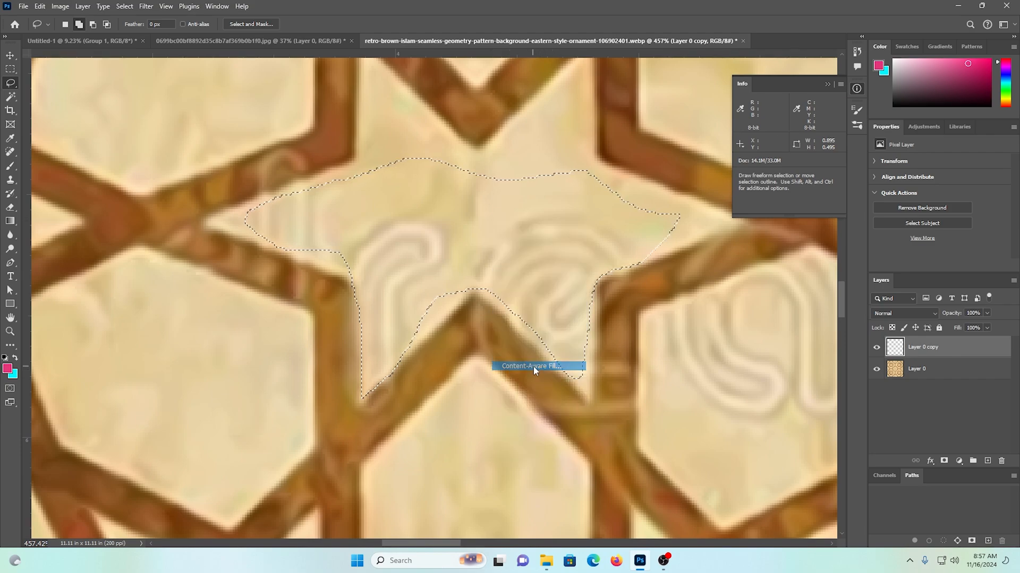
{"action": "key", "text": "Return"}
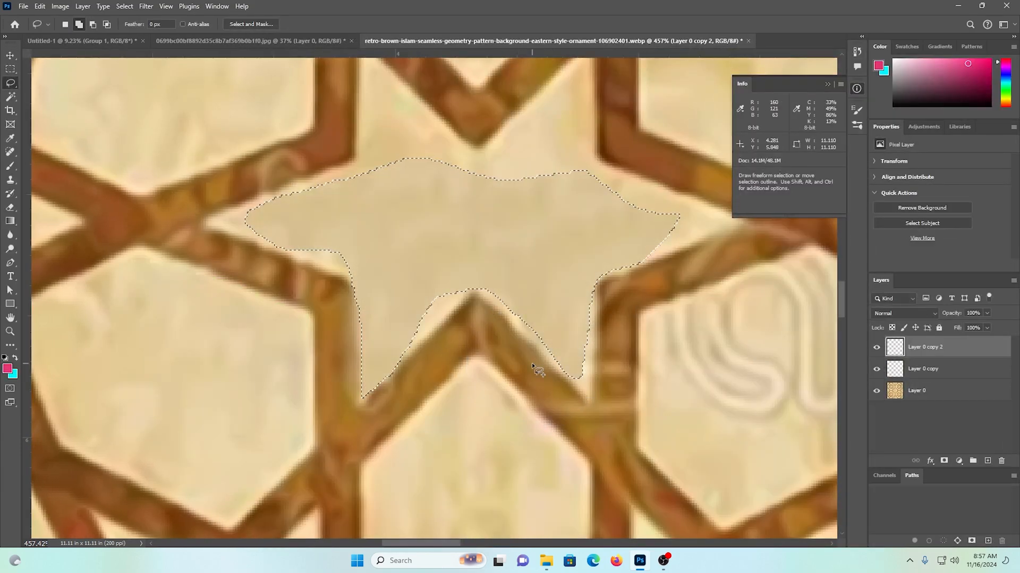
{"action": "key", "text": "ctrl+d"}
Step: Compare the pattern with and without the star's Content-Aware Fill layer
{"action": "mouse_move", "coordinate": [597, 318]}
{"action": "left_mouse_down"}
{"action": "mouse_move", "coordinate": [502, 279]}
{"action": "mouse_move", "coordinate": [533, 301]}
{"action": "left_mouse_up"}
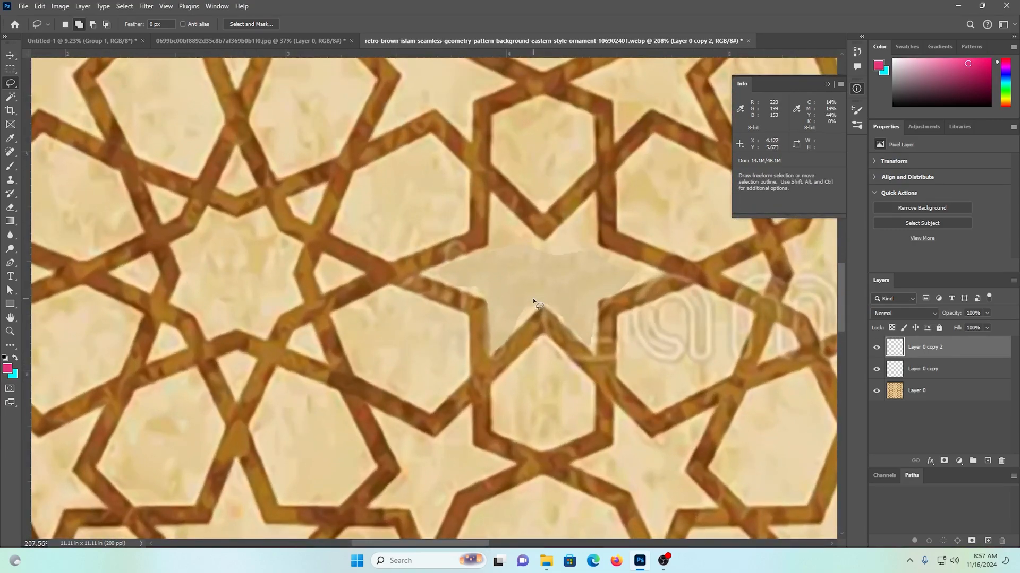
{"action": "left_click", "coordinate": [874, 348]}
{"action": "left_click", "coordinate": [875, 348]}
{"action": "left_click", "coordinate": [875, 347]}
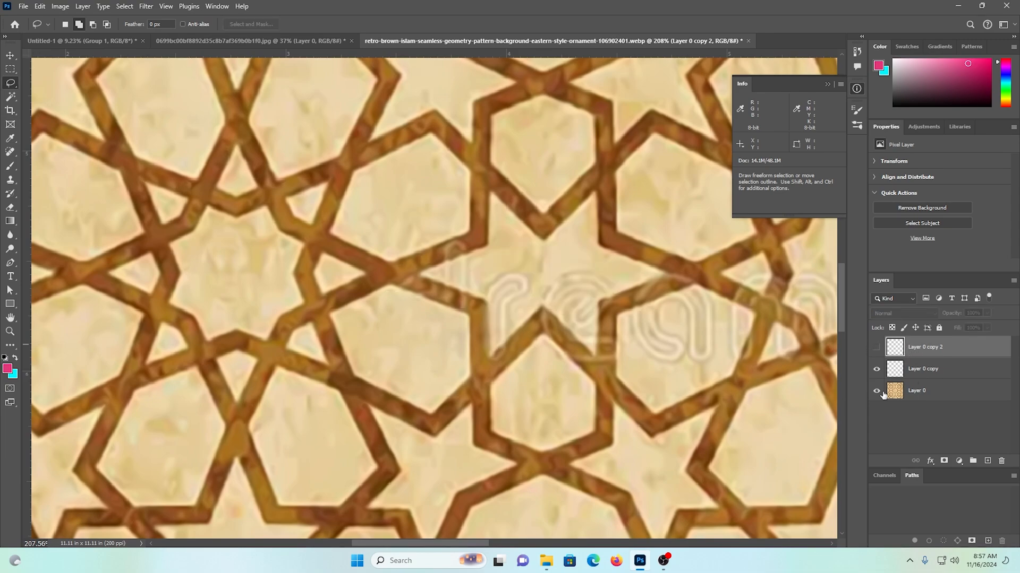
{"action": "left_click", "coordinate": [875, 348]}
{"action": "left_click", "coordinate": [876, 348]}
Step: Undo both Content-Aware Fill patches and clear the black mark from the pattern image's lower-right corner
{"action": "key", "text": "Delete"}
{"action": "left_click_drag", "start_coordinate": [537, 338], "coordinate": [441, 299]}
{"action": "key", "text": "ctrl+z"}
{"action": "key", "text": "ctrl+z"}
{"action": "key", "text": "ctrl+z"}
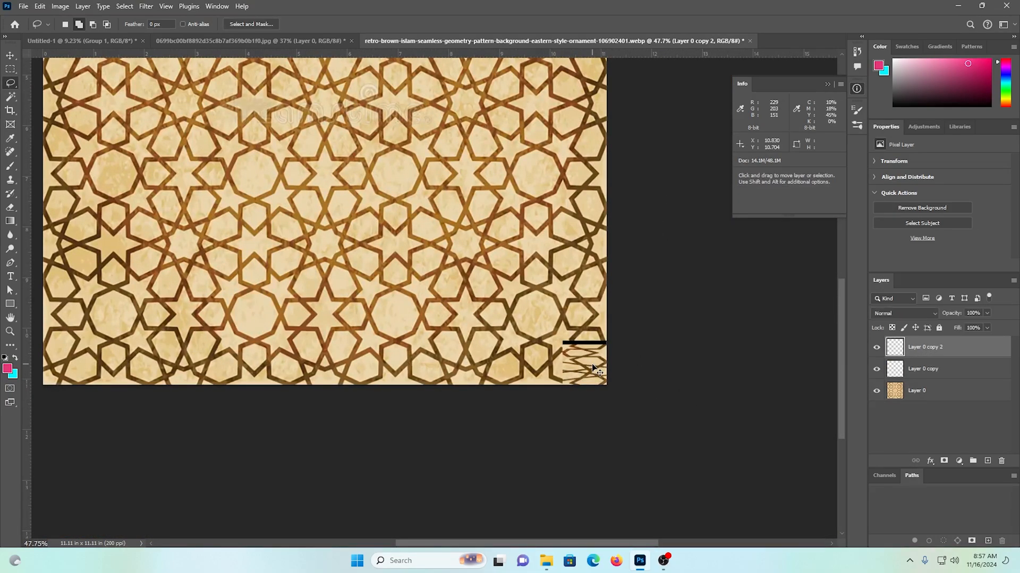
{"action": "key", "text": "ctrl+z"}
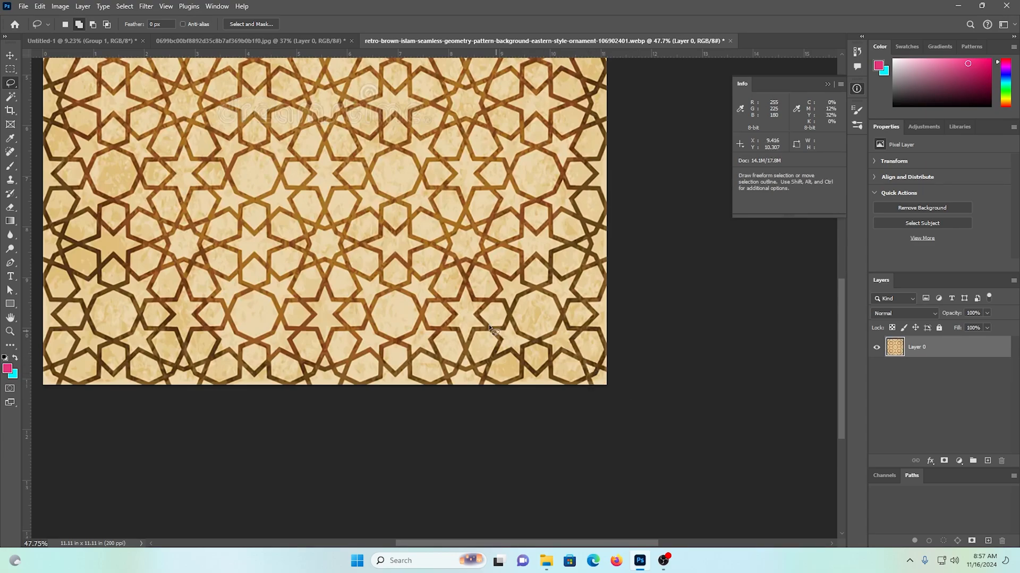
Step: Remove the curved watermark strokes inside the hexagon left of the star with the Spot Healing Brush
{"action": "left_click_drag", "start_coordinate": [316, 204], "coordinate": [472, 381]}
{"action": "left_click_drag", "start_coordinate": [399, 279], "coordinate": [491, 361]}
{"action": "left_click_drag", "start_coordinate": [380, 331], "coordinate": [451, 391]}
{"action": "left_click_drag", "start_coordinate": [237, 422], "coordinate": [467, 312]}
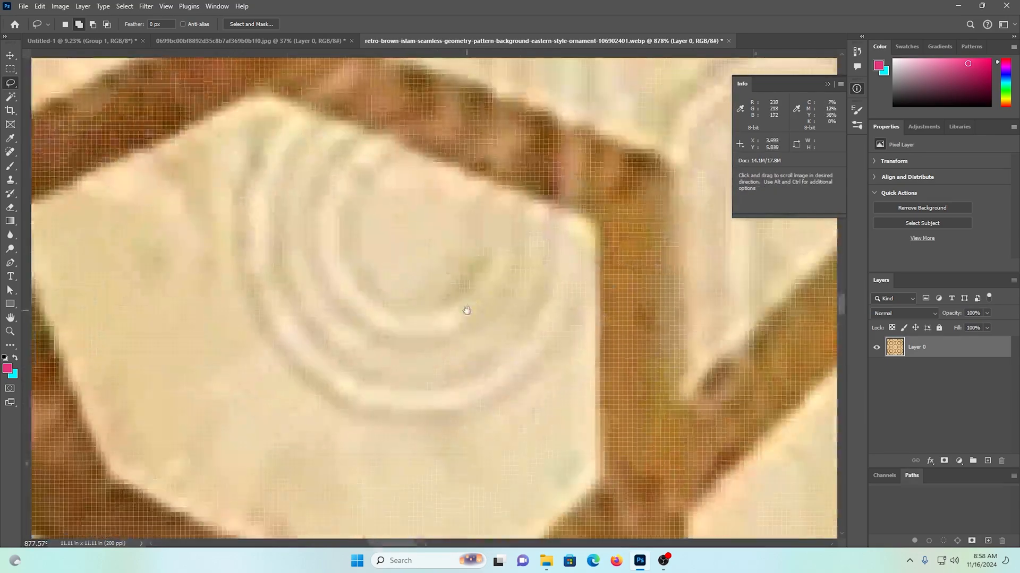
{"action": "left_click", "coordinate": [10, 152]}
{"action": "left_click_drag", "start_coordinate": [318, 260], "coordinate": [387, 457]}
{"action": "left_click_drag", "start_coordinate": [479, 326], "coordinate": [480, 345]}
{"action": "mouse_move", "coordinate": [399, 232]}
{"action": "left_mouse_down"}
{"action": "mouse_move", "coordinate": [249, 413]}
{"action": "mouse_move", "coordinate": [204, 444]}
{"action": "left_mouse_up"}
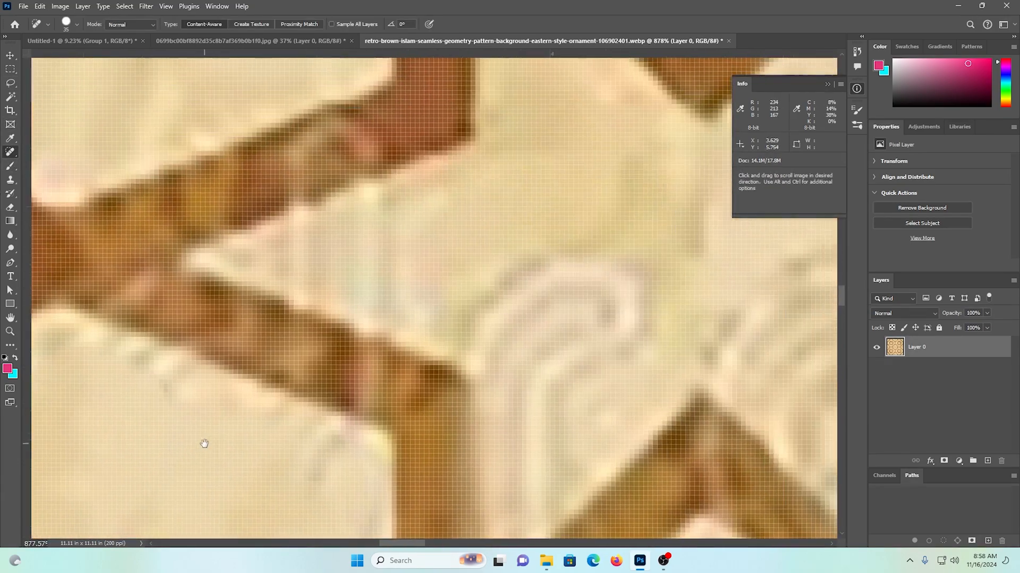
Step: Heal the watermark letters inside the star with Content-Aware spot healing strokes
{"action": "left_click_drag", "start_coordinate": [576, 311], "coordinate": [555, 366]}
{"action": "left_click_drag", "start_coordinate": [719, 303], "coordinate": [281, 221]}
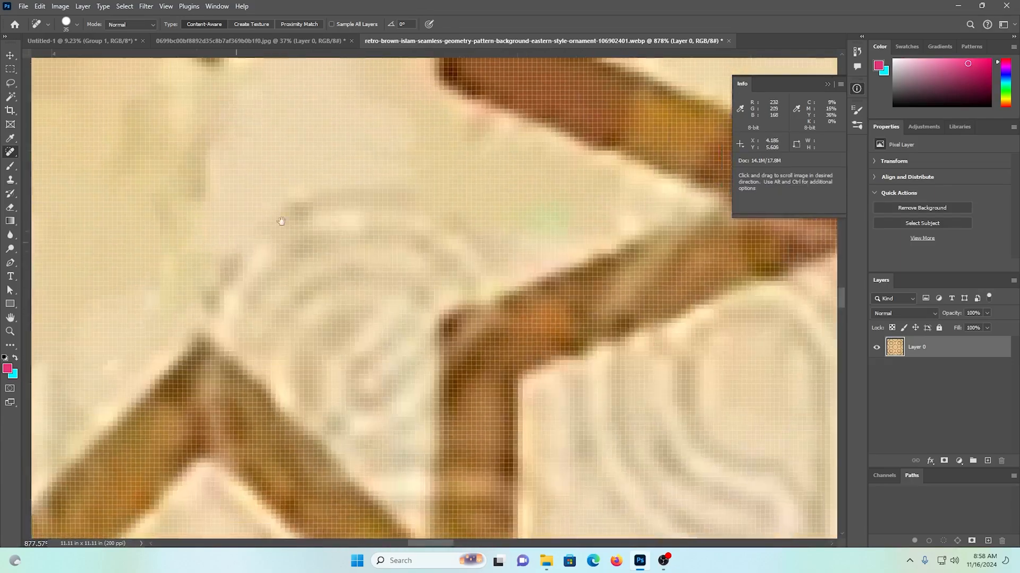
{"action": "left_click", "coordinate": [346, 223]}
{"action": "left_click", "coordinate": [273, 234]}
{"action": "left_click", "coordinate": [400, 212]}
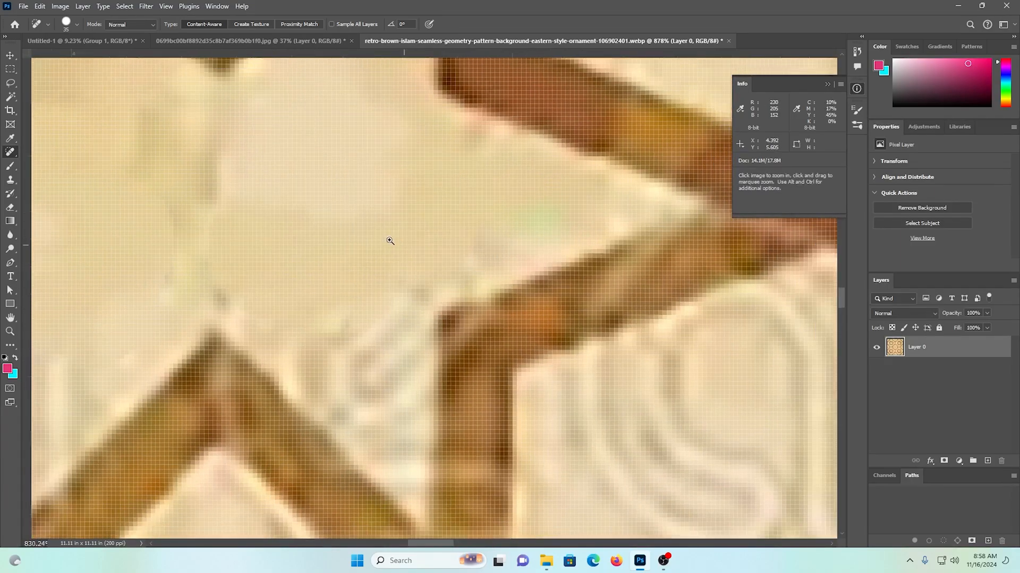
{"action": "left_click_drag", "start_coordinate": [390, 240], "coordinate": [352, 240]}
Step: Heal the watermark letter inside the hexagon to the right of the star
{"action": "mouse_move", "coordinate": [499, 313]}
{"action": "left_mouse_down"}
{"action": "mouse_move", "coordinate": [519, 337]}
{"action": "mouse_move", "coordinate": [487, 350]}
{"action": "left_mouse_up"}
{"action": "left_click_drag", "start_coordinate": [487, 296], "coordinate": [460, 351]}
{"action": "left_click_drag", "start_coordinate": [442, 297], "coordinate": [439, 304]}
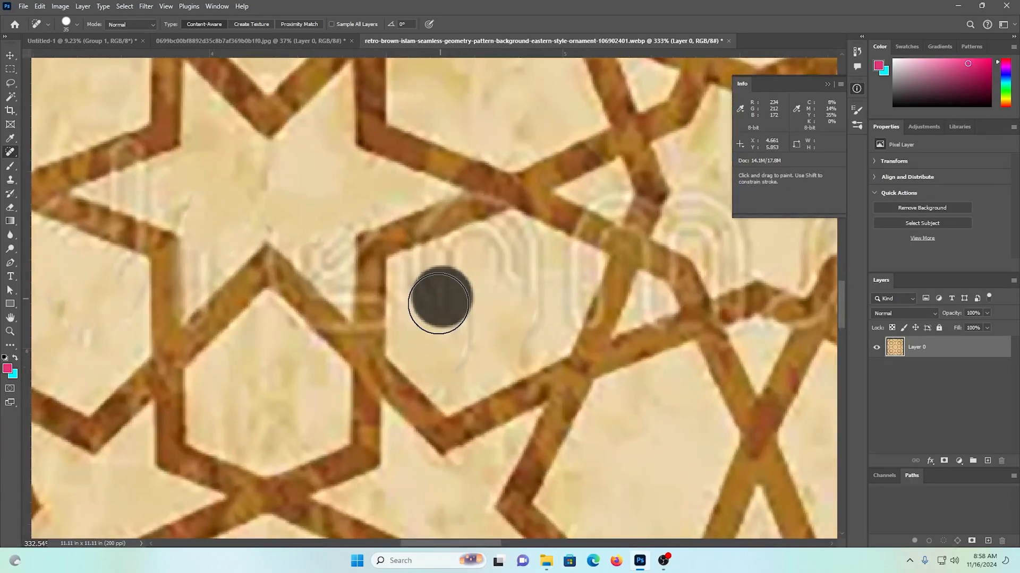
{"action": "left_click", "coordinate": [447, 268]}
{"action": "mouse_move", "coordinate": [521, 250]}
{"action": "left_mouse_down"}
{"action": "mouse_move", "coordinate": [507, 310]}
{"action": "mouse_move", "coordinate": [555, 329]}
{"action": "mouse_move", "coordinate": [460, 340]}
{"action": "left_mouse_up"}
{"action": "left_click_drag", "start_coordinate": [467, 278], "coordinate": [417, 335]}
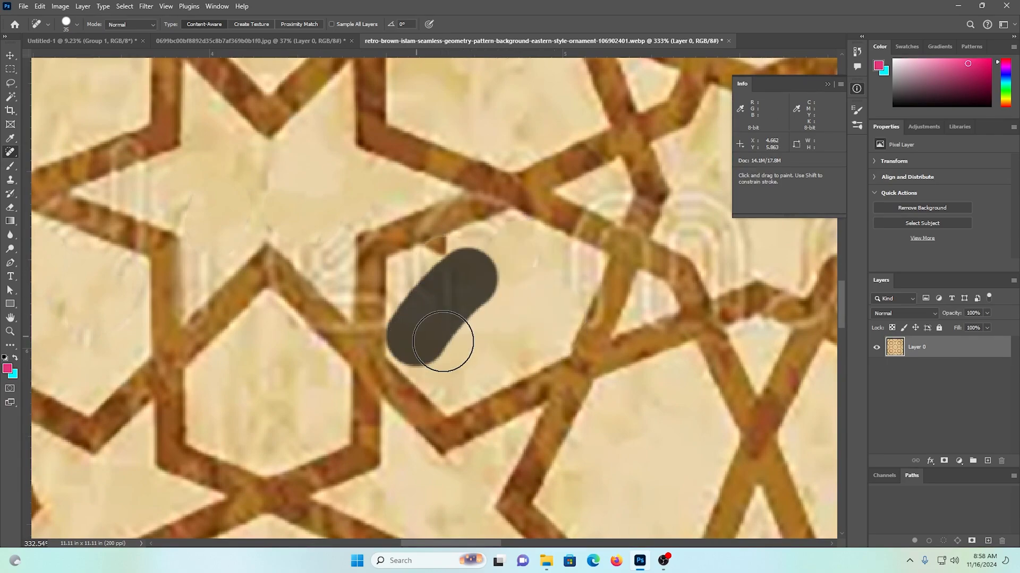
{"action": "mouse_move", "coordinate": [508, 325]}
{"action": "left_mouse_down"}
{"action": "mouse_move", "coordinate": [380, 282]}
{"action": "mouse_move", "coordinate": [417, 289]}
{"action": "left_mouse_up"}
{"action": "scroll", "coordinate": [458, 302], "scroll_direction": "down", "scroll_amount": 2}
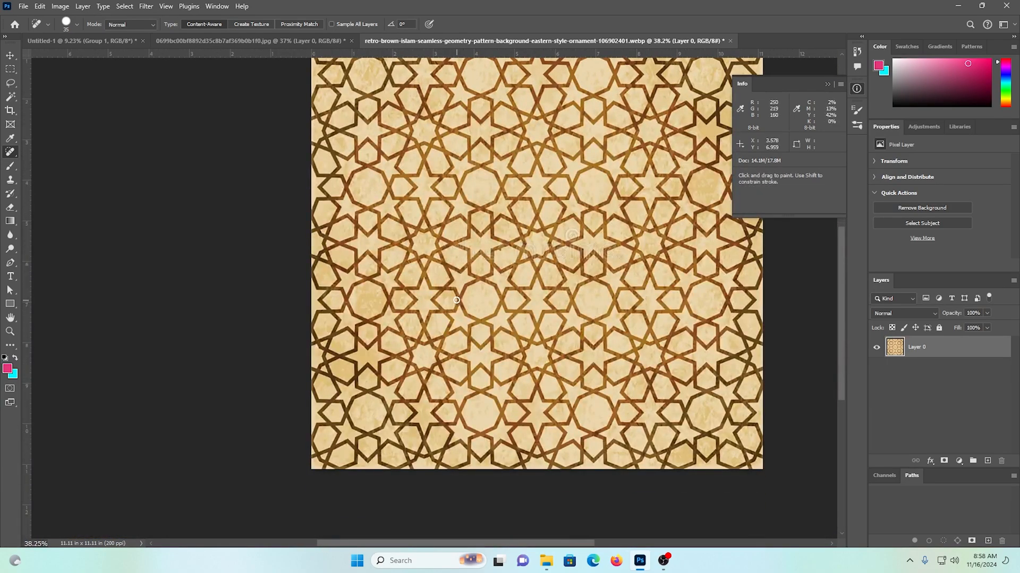
Step: Apply Hue/Saturation to the pattern with saturation +11 and a slight hue shift toward a warmer orange
{"action": "key", "text": "ctrl+u"}
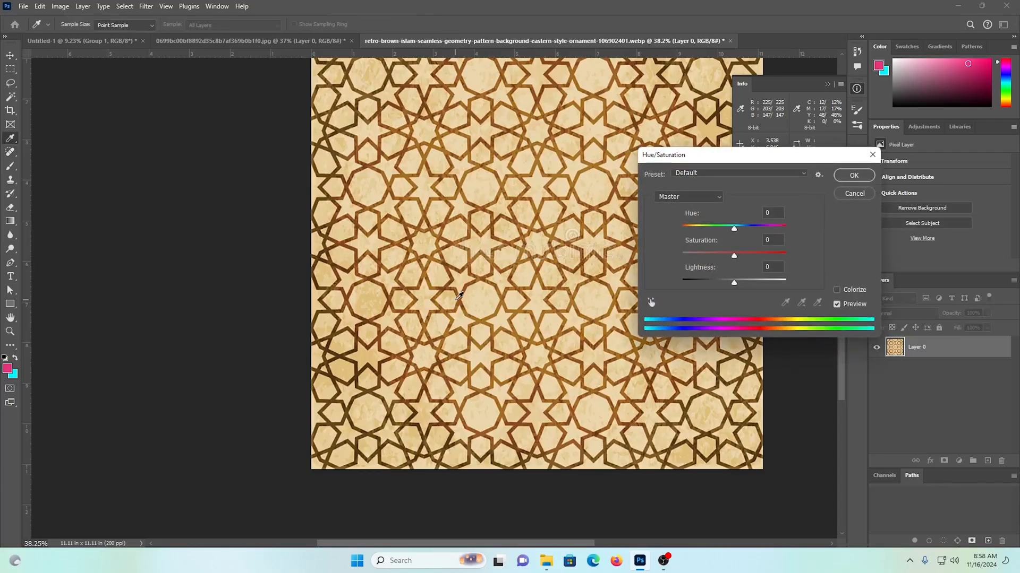
{"action": "left_click", "coordinate": [746, 254]}
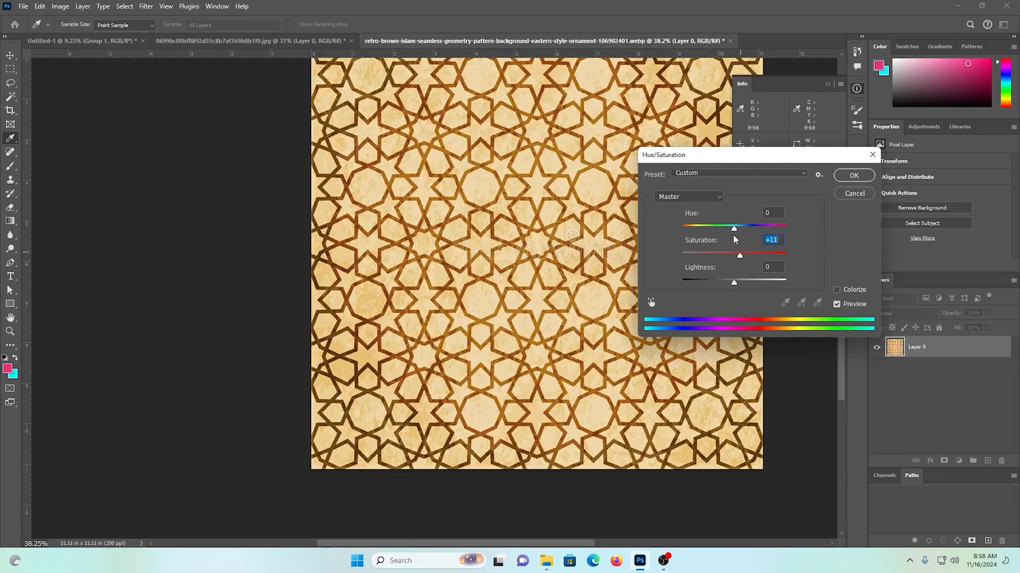
{"action": "mouse_move", "coordinate": [732, 234]}
{"action": "left_mouse_down"}
{"action": "mouse_move", "coordinate": [712, 230]}
{"action": "mouse_move", "coordinate": [733, 232]}
{"action": "left_mouse_up"}
{"action": "key", "text": "j"}
{"action": "left_click", "coordinate": [850, 176]}
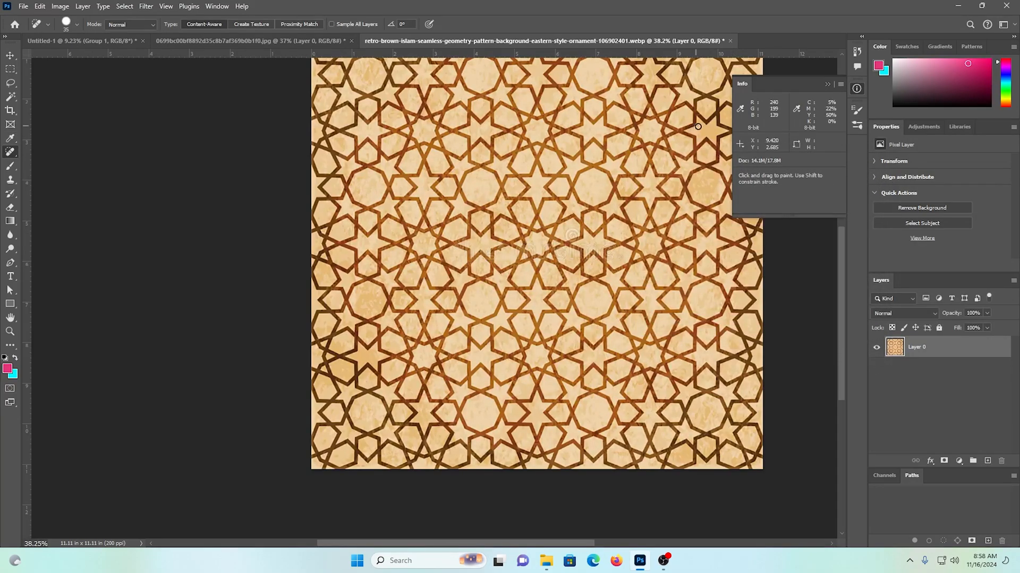
Step: Switch to the Untitled-1 document and paste the geometric pattern onto the pink canvas
{"action": "left_click", "coordinate": [112, 40]}
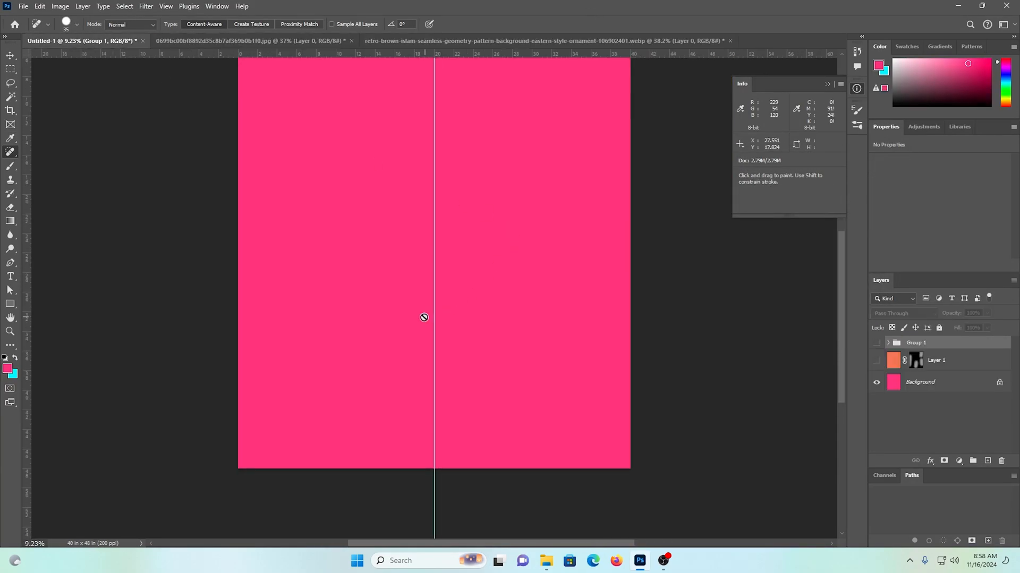
{"action": "left_click", "coordinate": [8, 56]}
{"action": "scroll", "coordinate": [401, 305], "scroll_direction": "down", "scroll_amount": 1}
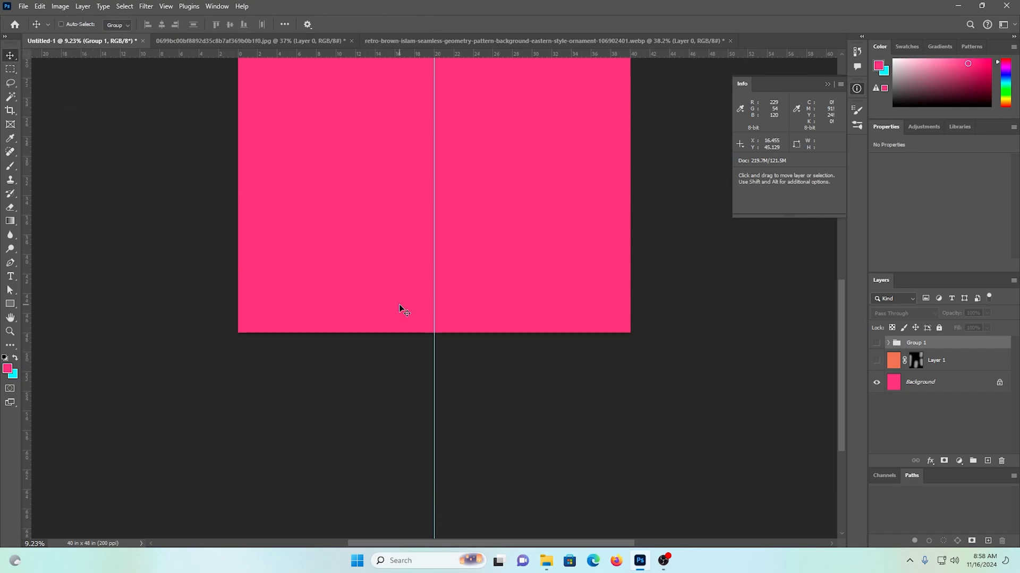
{"action": "key", "text": "ctrl+v"}
{"action": "left_click_drag", "start_coordinate": [370, 198], "coordinate": [483, 253]}
Step: Duplicate the pasted pattern horizontally and butt the copy against the original so the geometric lines meet
{"action": "left_click_drag", "start_coordinate": [664, 269], "coordinate": [546, 269]}
{"action": "left_click_drag", "start_coordinate": [458, 230], "coordinate": [597, 289]}
{"action": "left_click_drag", "start_coordinate": [215, 321], "coordinate": [546, 313]}
{"action": "left_click_drag", "start_coordinate": [547, 222], "coordinate": [626, 353]}
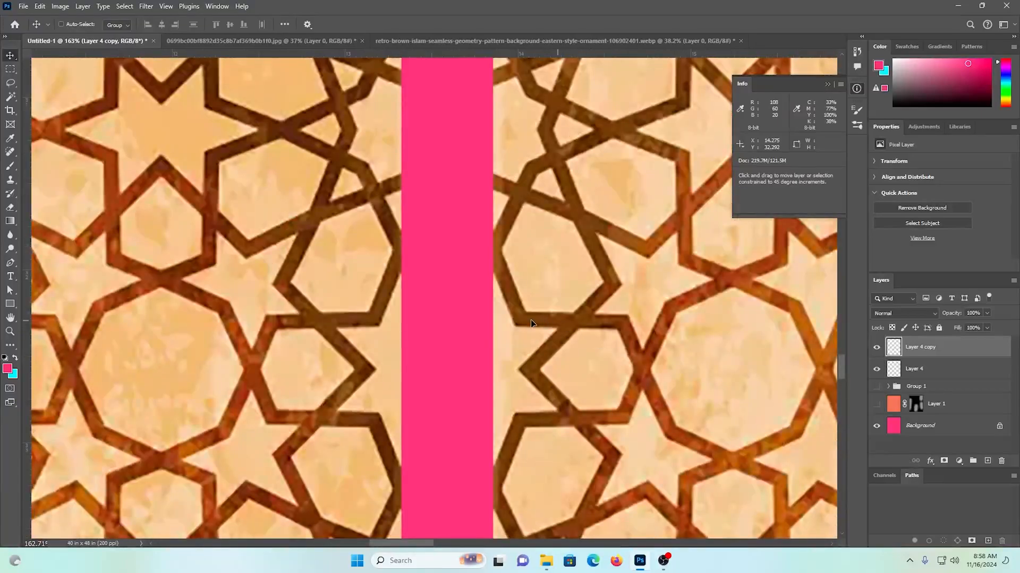
{"action": "left_click_drag", "start_coordinate": [565, 329], "coordinate": [474, 328]}
{"action": "left_click_drag", "start_coordinate": [412, 269], "coordinate": [471, 358]}
Step: Merge the two pattern layers and move the merged pattern into the lower-left corner of the pink canvas
{"action": "left_click", "coordinate": [215, 250], "text": "ctrl+shift"}
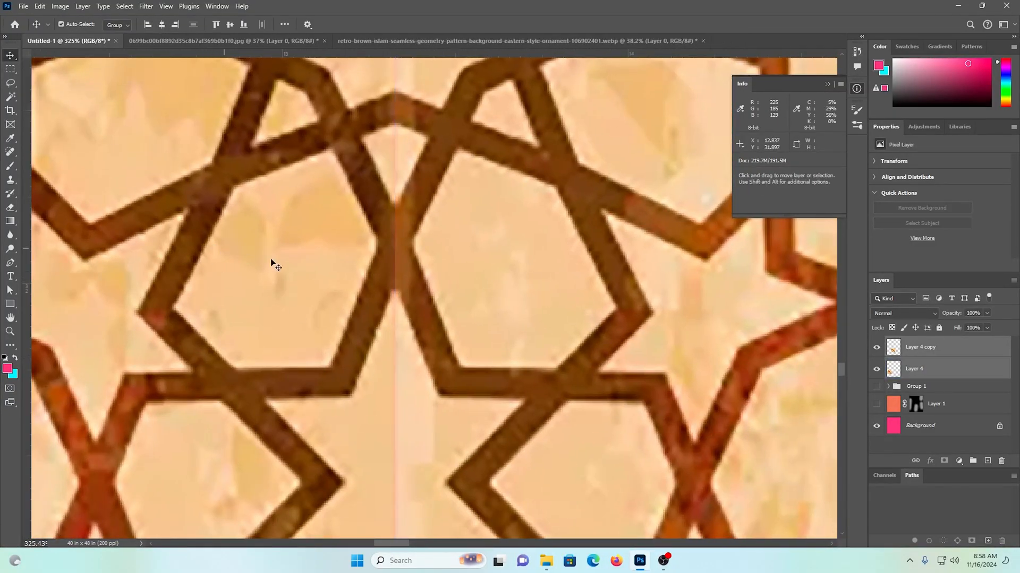
{"action": "key", "text": "ctrl+e"}
{"action": "scroll", "coordinate": [628, 358], "scroll_direction": "down", "scroll_amount": 10}
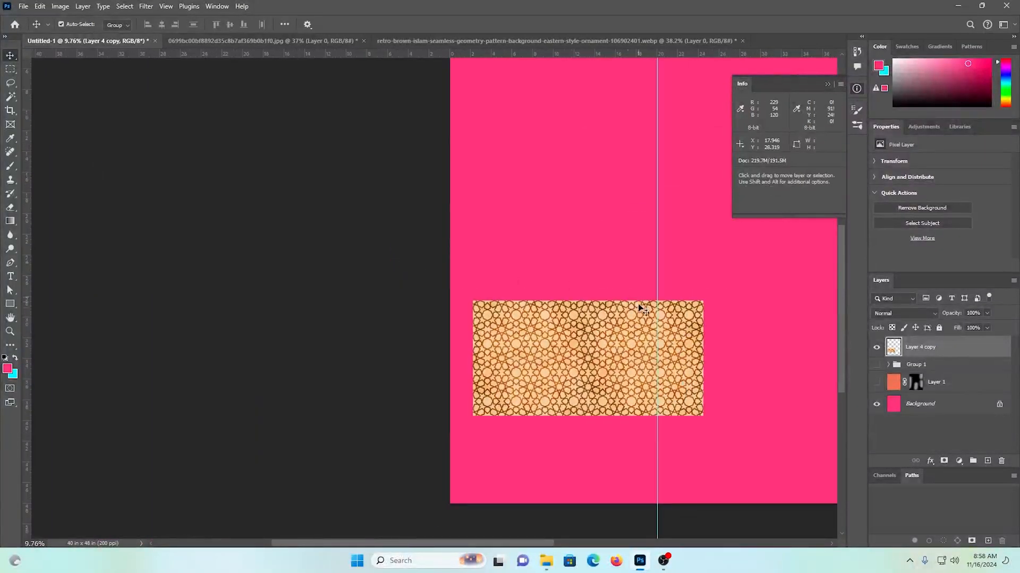
{"action": "scroll", "coordinate": [643, 321], "scroll_direction": "down", "scroll_amount": 2}
{"action": "scroll", "coordinate": [569, 319], "scroll_direction": "down", "scroll_amount": 2}
{"action": "left_click_drag", "start_coordinate": [582, 254], "coordinate": [558, 254]}
{"action": "left_click_drag", "start_coordinate": [525, 212], "coordinate": [523, 309]}
{"action": "left_click_drag", "start_coordinate": [625, 323], "coordinate": [313, 317]}
Step: Duplicate the pattern block to the right, butt the copy against the original so the lines meet, and merge both layers
{"action": "scroll", "coordinate": [305, 295], "scroll_direction": "up", "scroll_amount": 3}
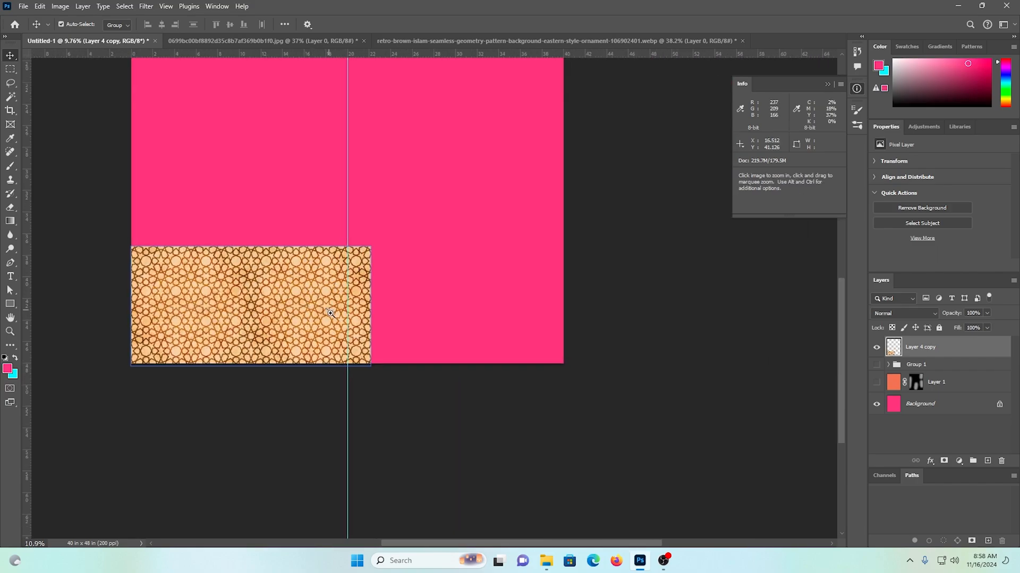
{"action": "left_click_drag", "start_coordinate": [142, 307], "coordinate": [475, 308]}
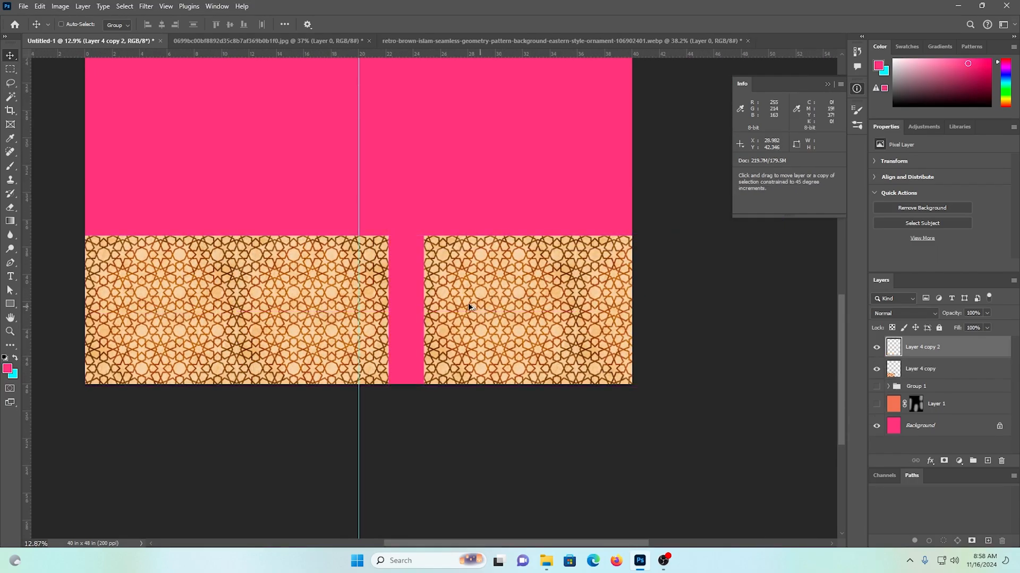
{"action": "scroll", "coordinate": [519, 359], "scroll_direction": "up", "scroll_amount": 10}
{"action": "left_click_drag", "start_coordinate": [285, 332], "coordinate": [482, 352]}
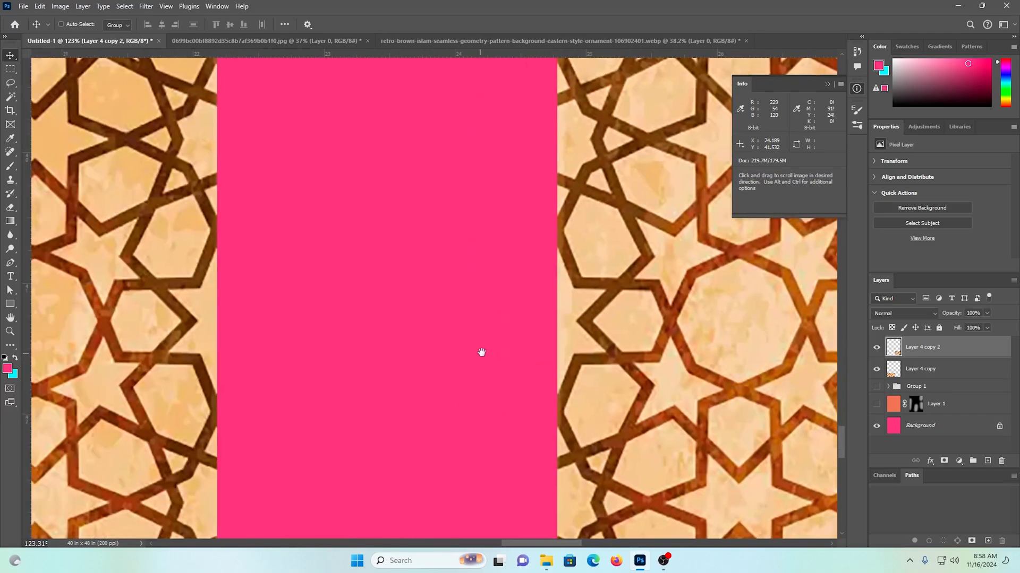
{"action": "left_click_drag", "start_coordinate": [637, 346], "coordinate": [307, 330]}
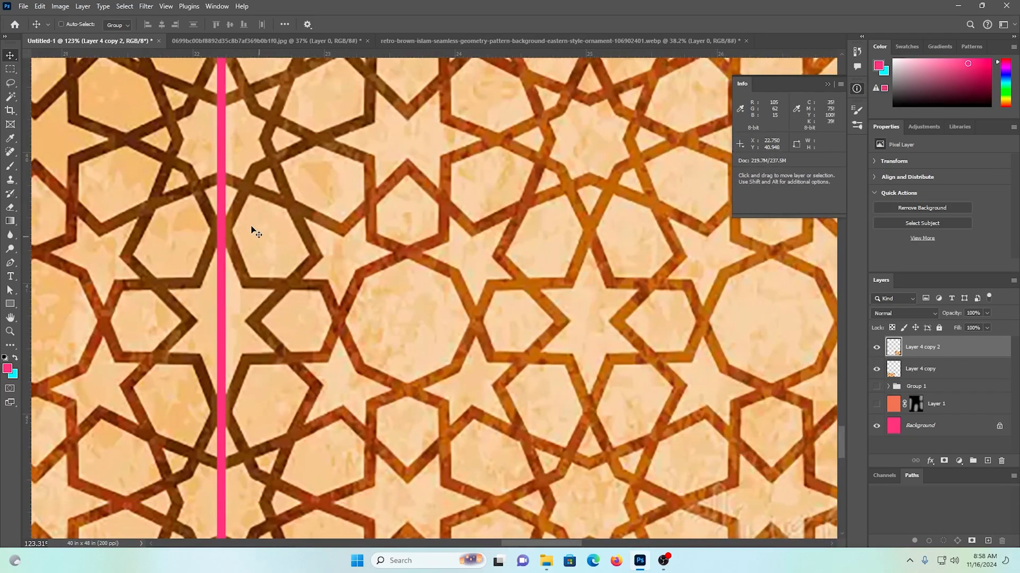
{"action": "left_click_drag", "start_coordinate": [209, 162], "coordinate": [317, 295]}
{"action": "left_click", "coordinate": [215, 269], "text": "ctrl+shift"}
{"action": "key", "text": "ctrl+e"}
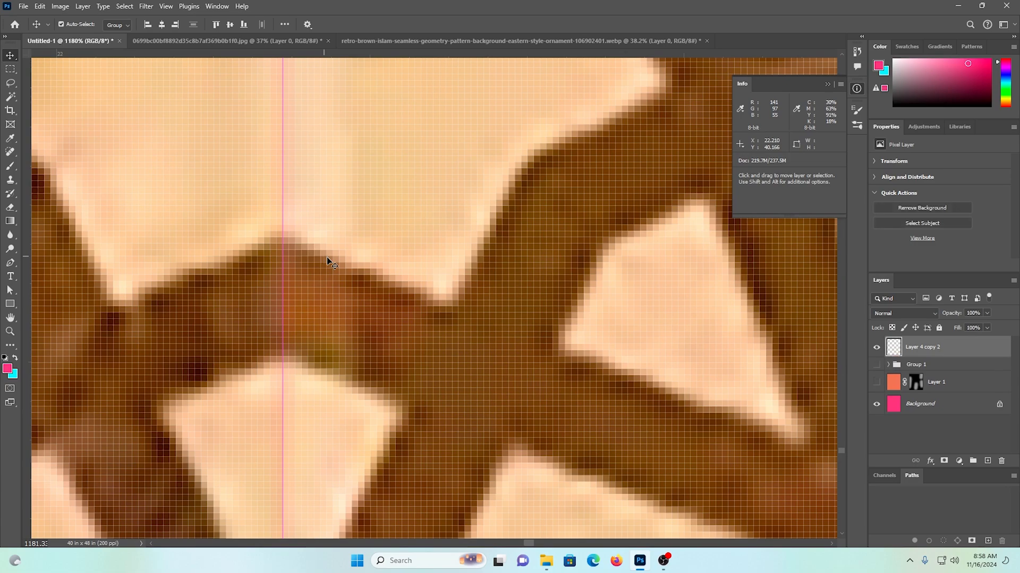
Step: Duplicate the full-width pattern strip upward, align it flush with the strip below, and merge the two layers
{"action": "left_click_drag", "start_coordinate": [554, 324], "coordinate": [354, 291]}
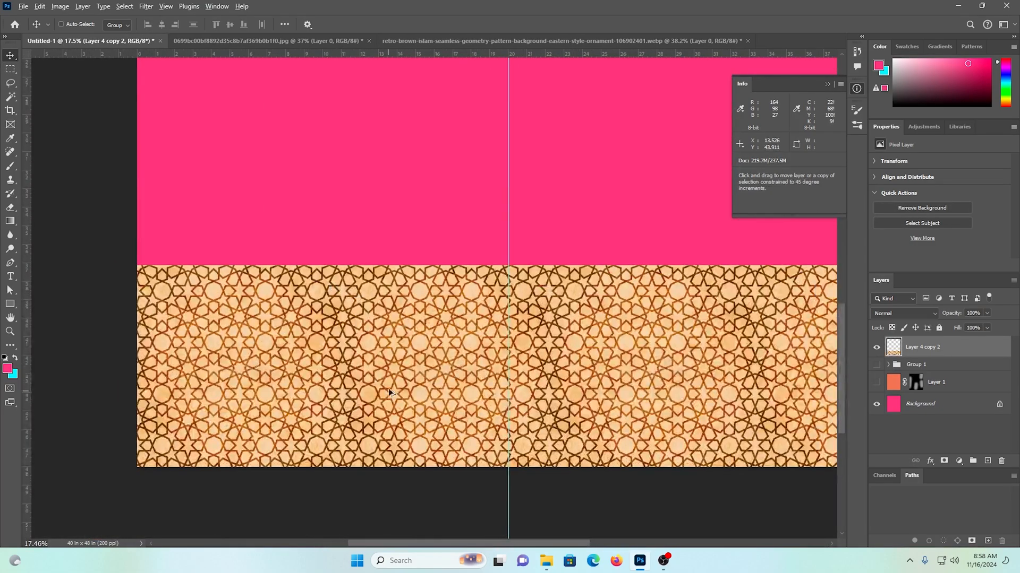
{"action": "left_click_drag", "start_coordinate": [369, 389], "coordinate": [369, 171]}
{"action": "left_click_drag", "start_coordinate": [347, 240], "coordinate": [499, 282]}
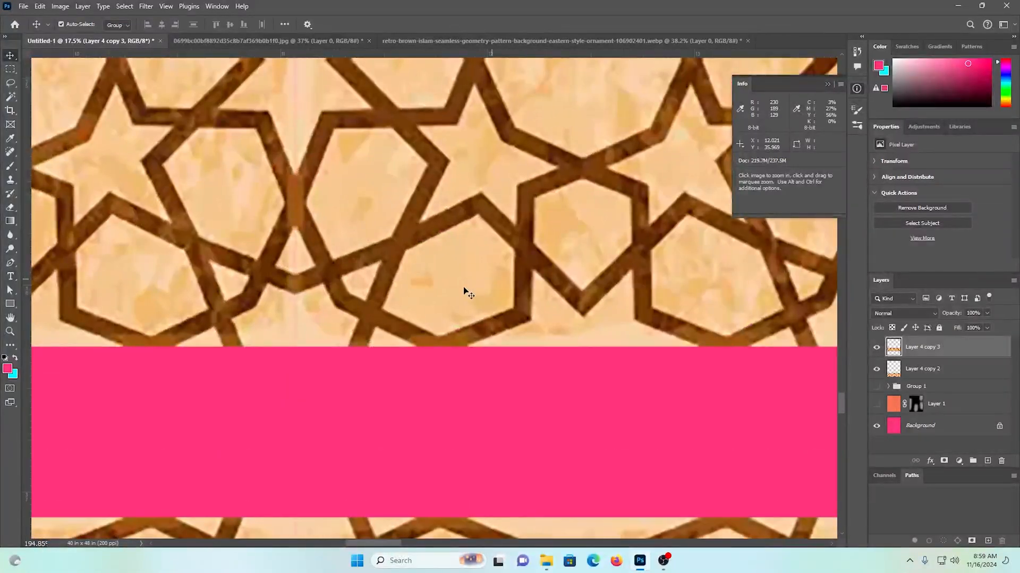
{"action": "scroll", "coordinate": [460, 290], "scroll_direction": "down", "scroll_amount": 1}
{"action": "left_click_drag", "start_coordinate": [334, 228], "coordinate": [417, 447]}
{"action": "key", "text": "Down"}
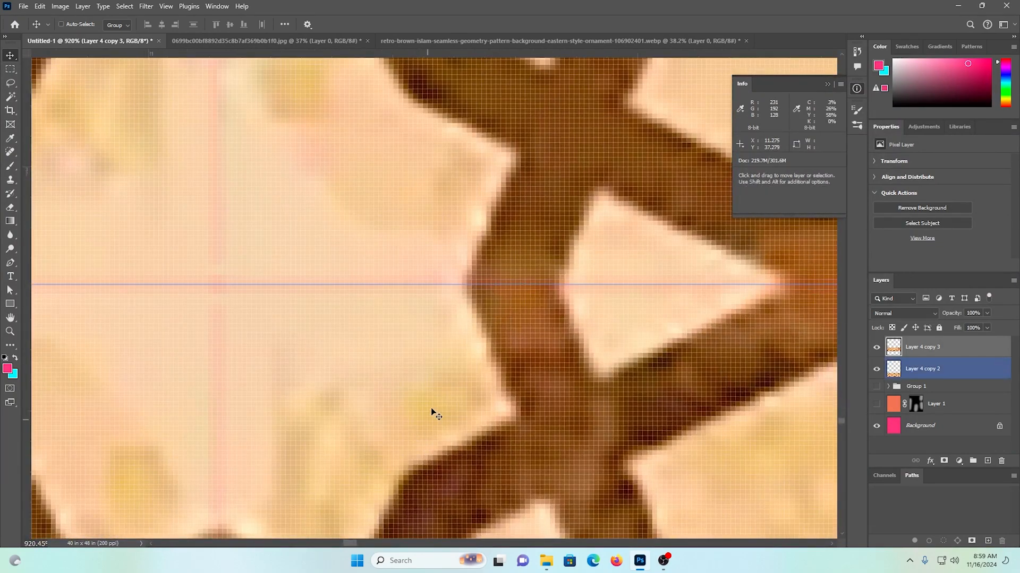
{"action": "left_click", "coordinate": [440, 381], "text": "ctrl+shift"}
{"action": "key", "text": "ctrl+e"}
Step: Duplicate the doubled pattern block upward, nudge it until no pink gap remains at the seam, and merge the two layers
{"action": "left_click_drag", "start_coordinate": [520, 360], "coordinate": [352, 358]}
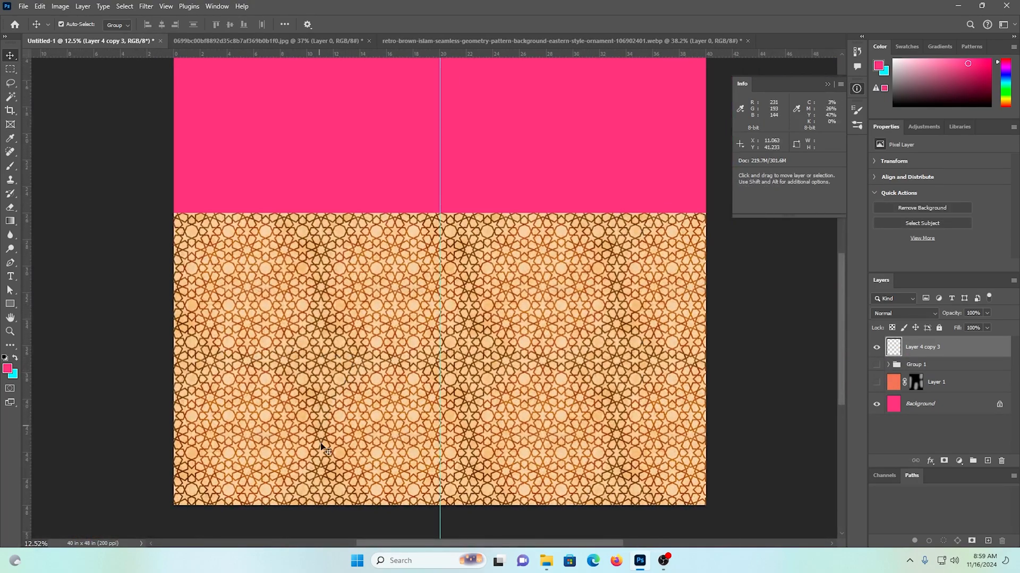
{"action": "left_click_drag", "start_coordinate": [322, 447], "coordinate": [358, 141]}
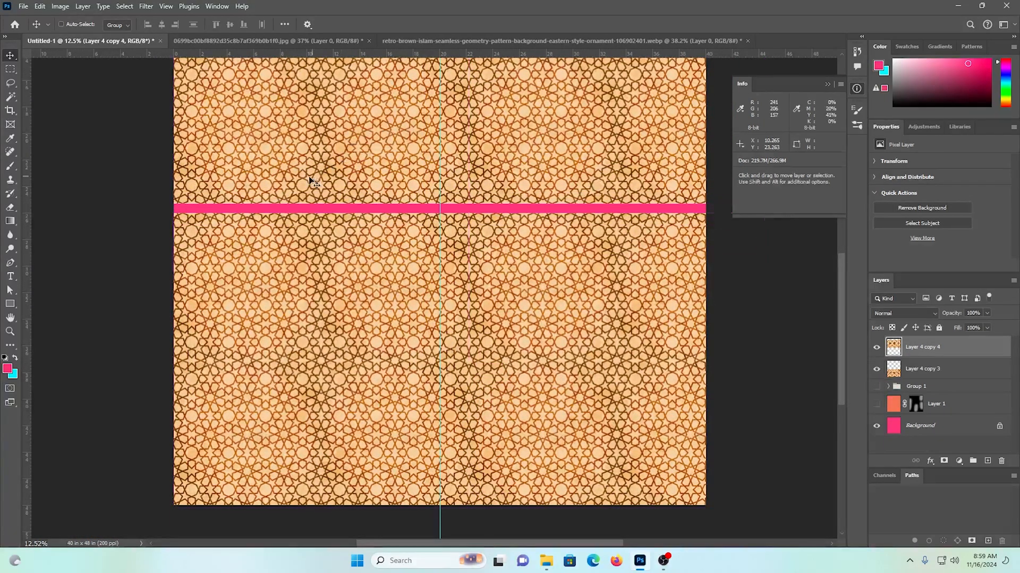
{"action": "left_click_drag", "start_coordinate": [293, 187], "coordinate": [438, 276]}
{"action": "left_click_drag", "start_coordinate": [255, 345], "coordinate": [481, 291]}
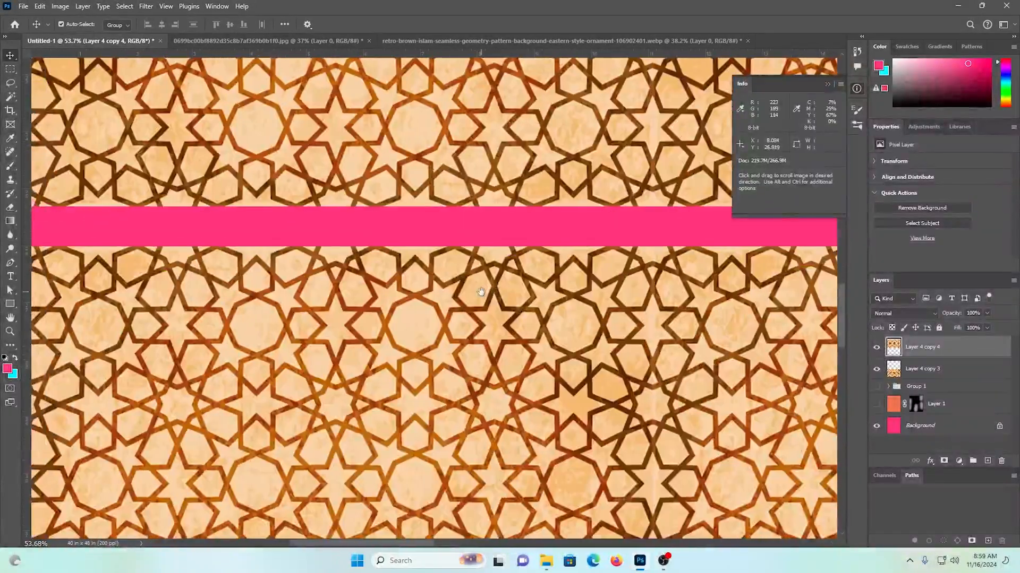
{"action": "left_click_drag", "start_coordinate": [336, 218], "coordinate": [396, 298]}
{"action": "left_click_drag", "start_coordinate": [340, 275], "coordinate": [340, 278]}
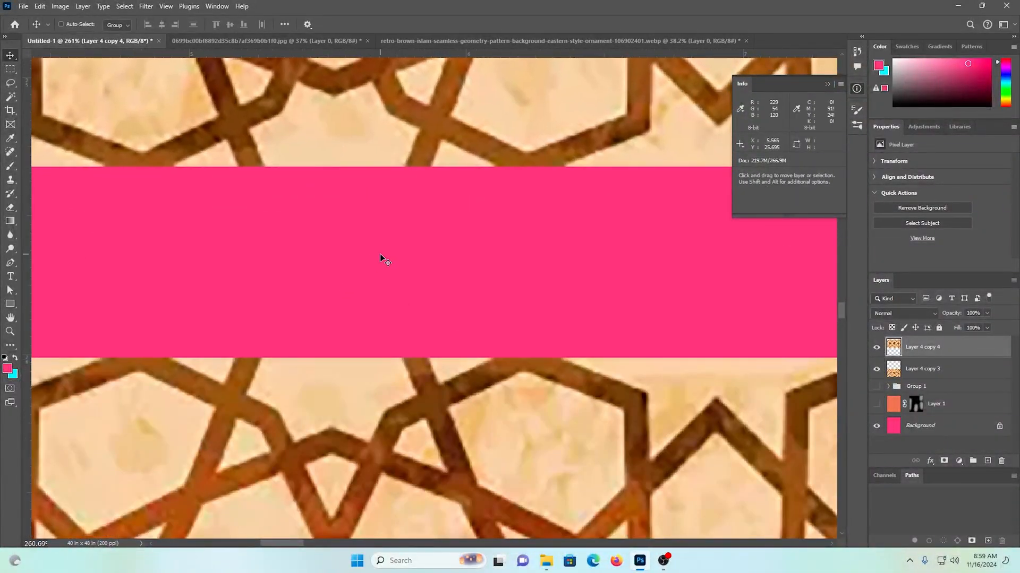
{"action": "left_click_drag", "start_coordinate": [289, 125], "coordinate": [267, 320]}
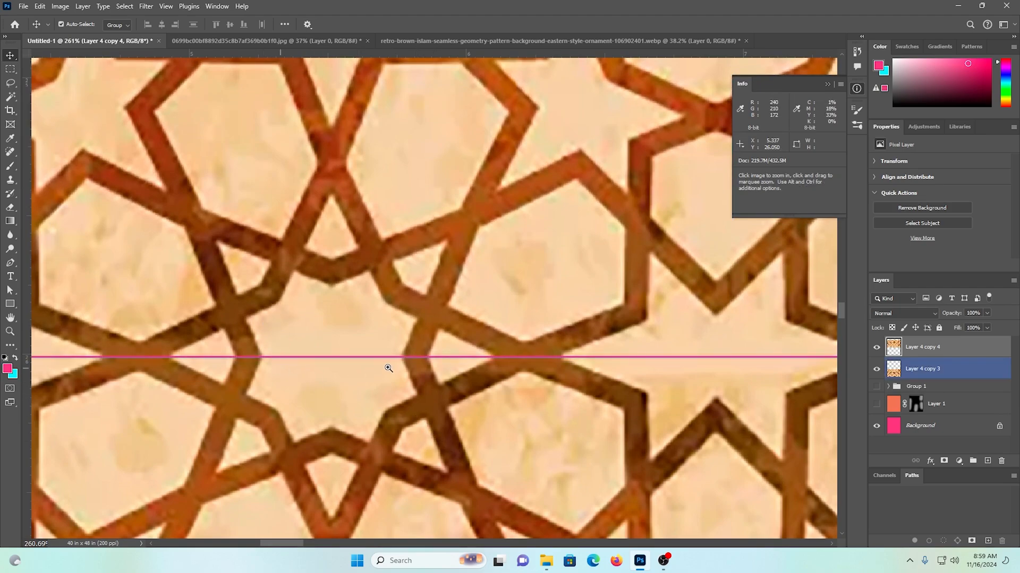
{"action": "left_click_drag", "start_coordinate": [489, 326], "coordinate": [526, 314]}
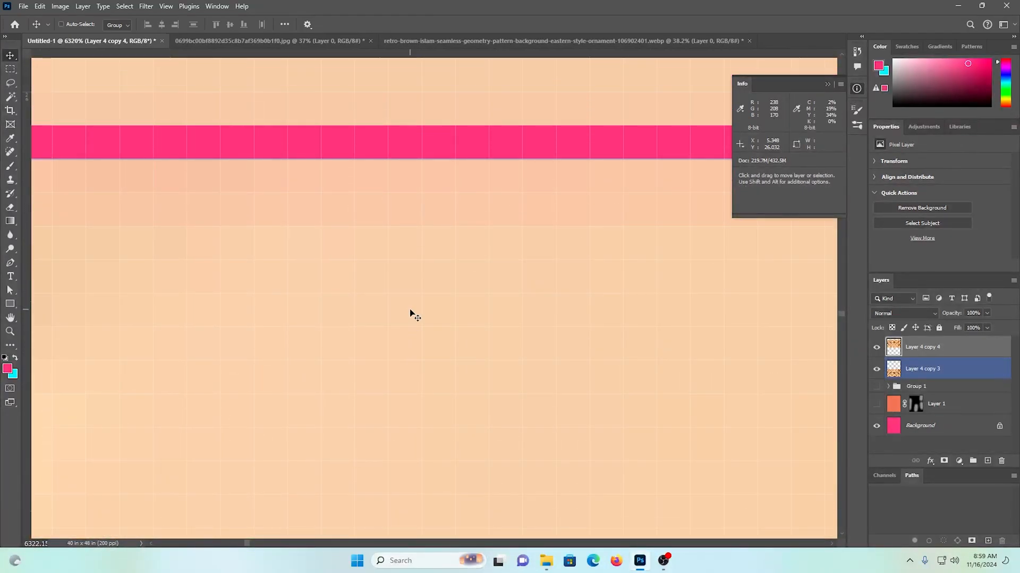
{"action": "key", "text": "Up"}
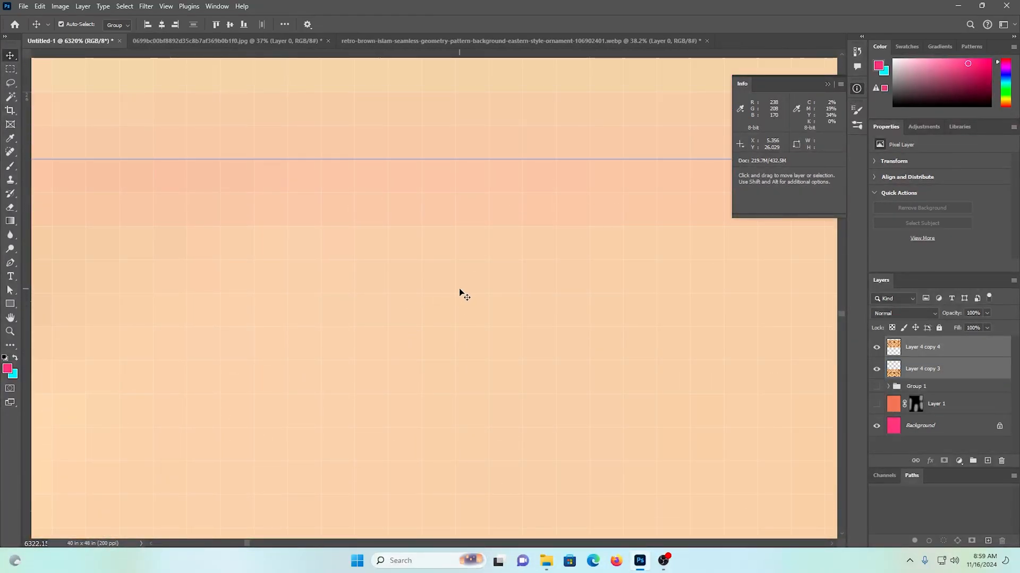
{"action": "key", "text": "ctrl+e"}
Step: Transform the merged pattern by centring it on the vertical guide and scaling it to 109.55% to cover the canvas
{"action": "left_click_drag", "start_coordinate": [458, 291], "coordinate": [198, 234]}
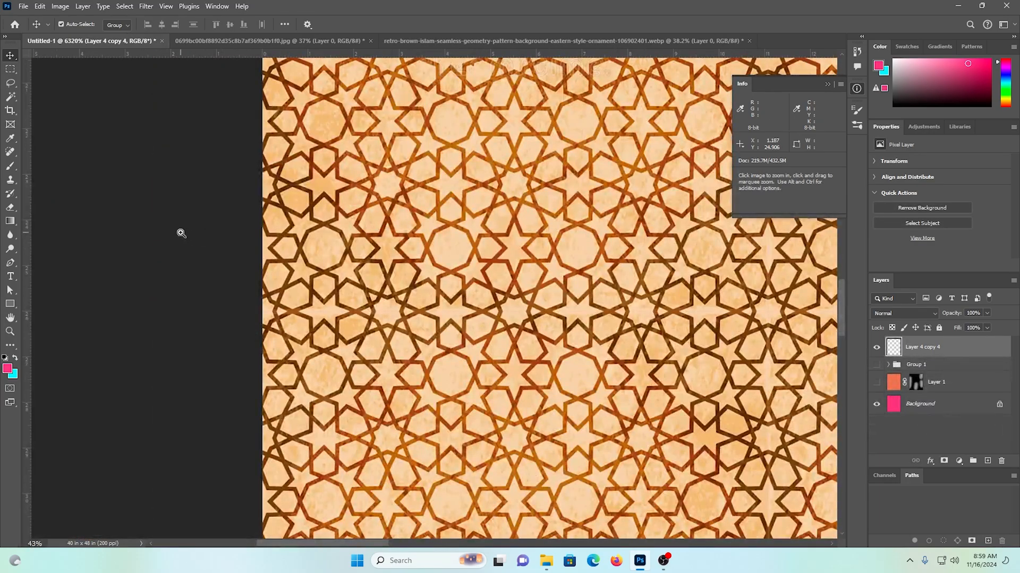
{"action": "left_click_drag", "start_coordinate": [582, 348], "coordinate": [525, 349]}
{"action": "left_click_drag", "start_coordinate": [747, 368], "coordinate": [469, 334]}
{"action": "key", "text": "ctrl+t"}
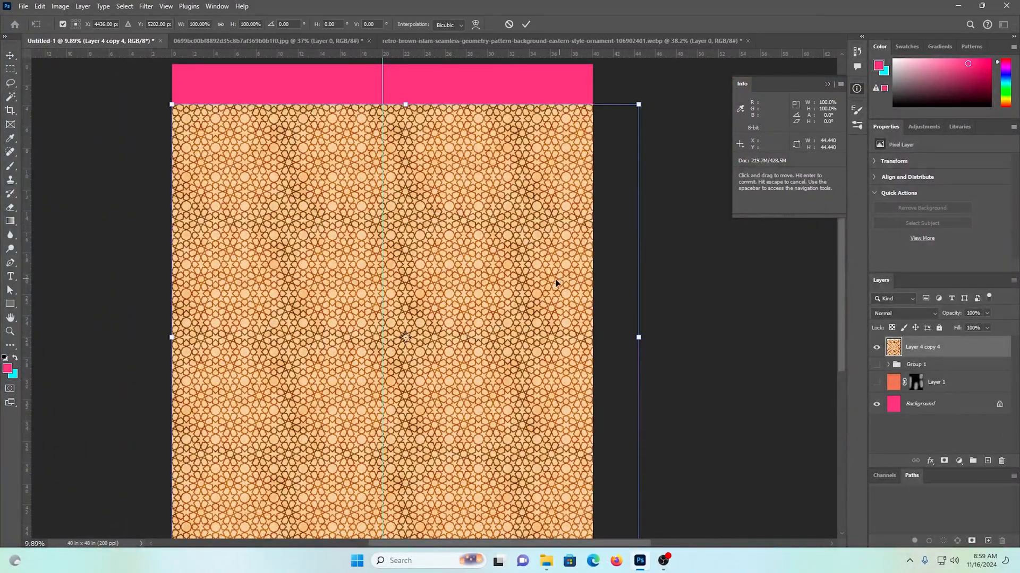
{"action": "left_click_drag", "start_coordinate": [556, 283], "coordinate": [533, 278]}
{"action": "scroll", "coordinate": [409, 191], "scroll_direction": "up", "scroll_amount": 2}
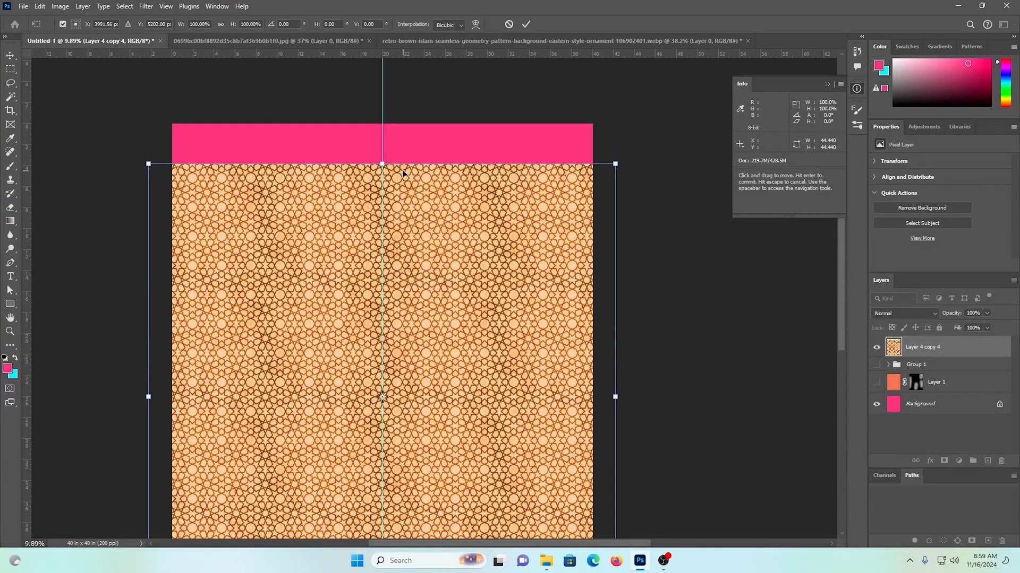
{"action": "left_click_drag", "start_coordinate": [382, 159], "coordinate": [390, 121]}
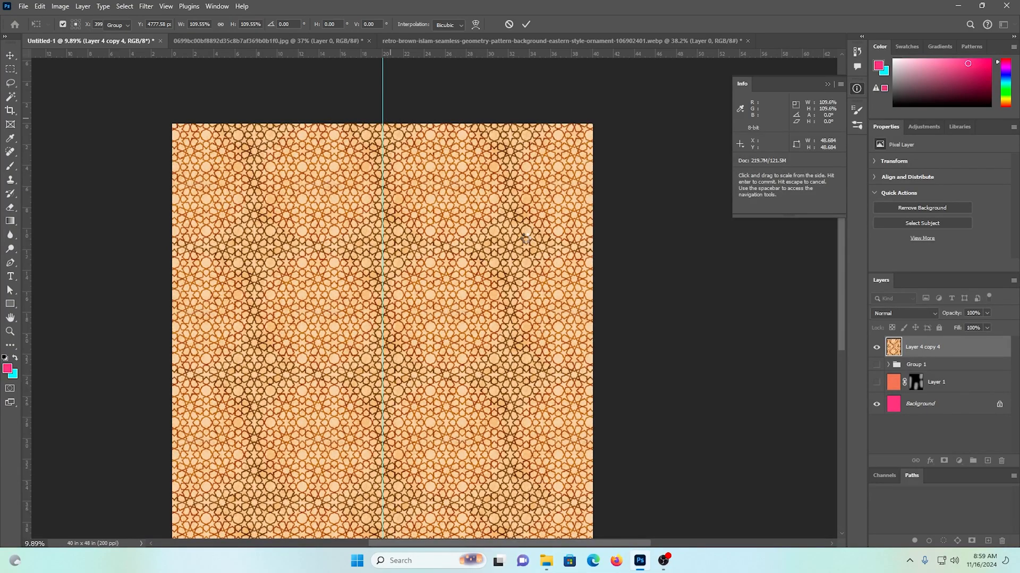
{"action": "key", "text": "Return"}
{"action": "key", "text": "ctrl+0"}
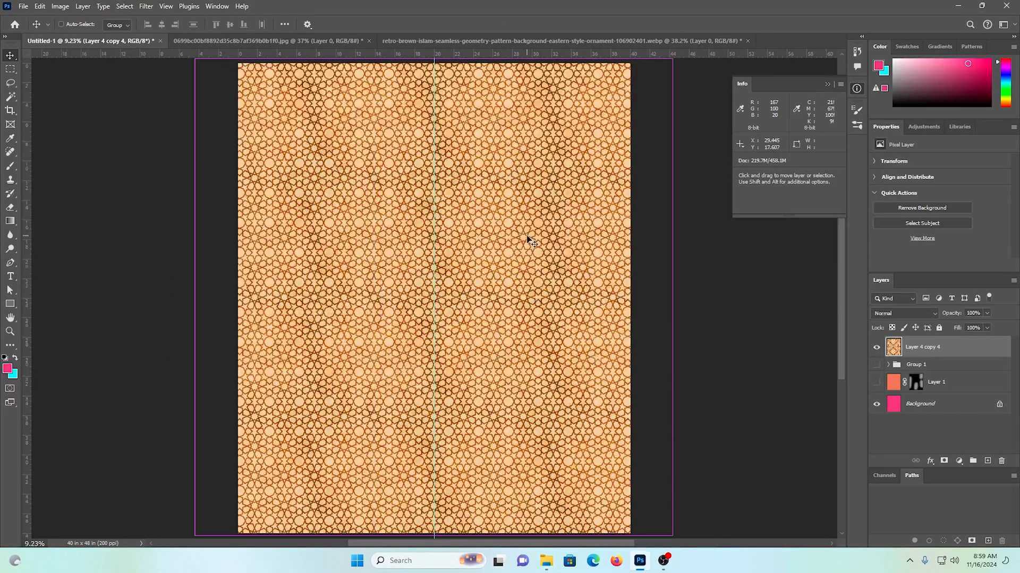
Step: Add a black layer mask hiding the whole pattern layer and set the Brush opacity to 30%
{"action": "left_click", "coordinate": [943, 461], "text": "alt"}
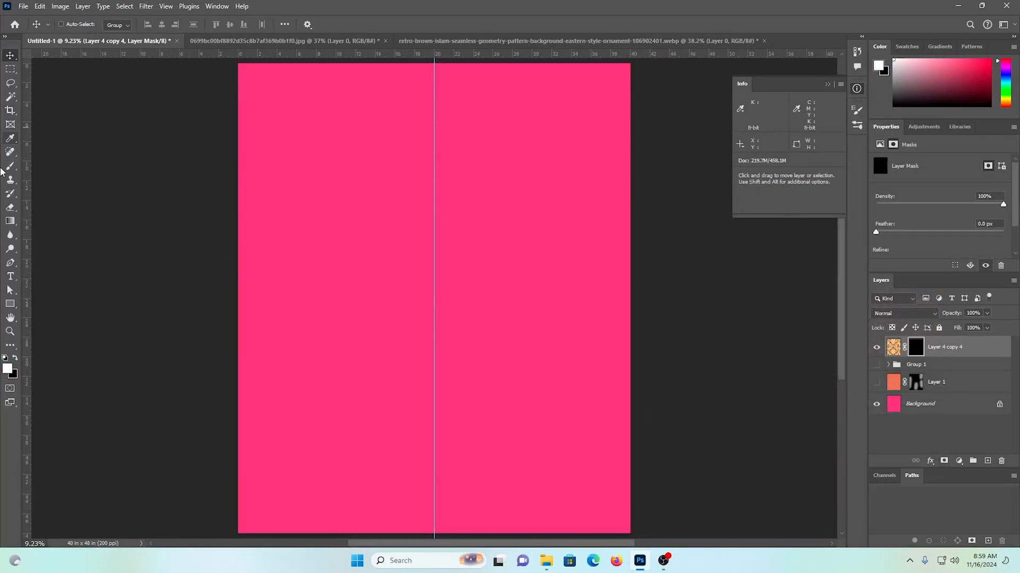
{"action": "left_click", "coordinate": [10, 166]}
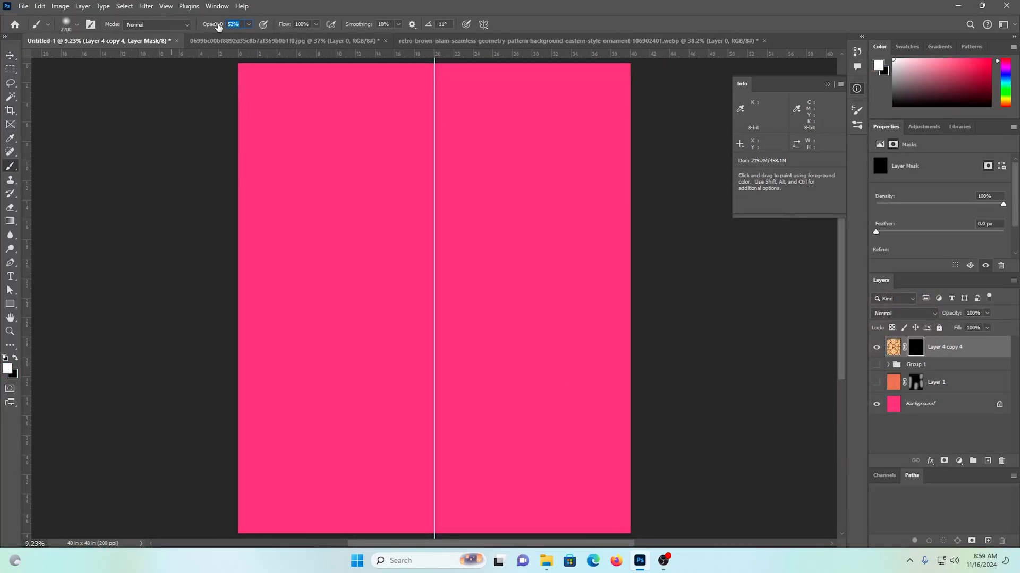
{"action": "key", "text": "Return"}
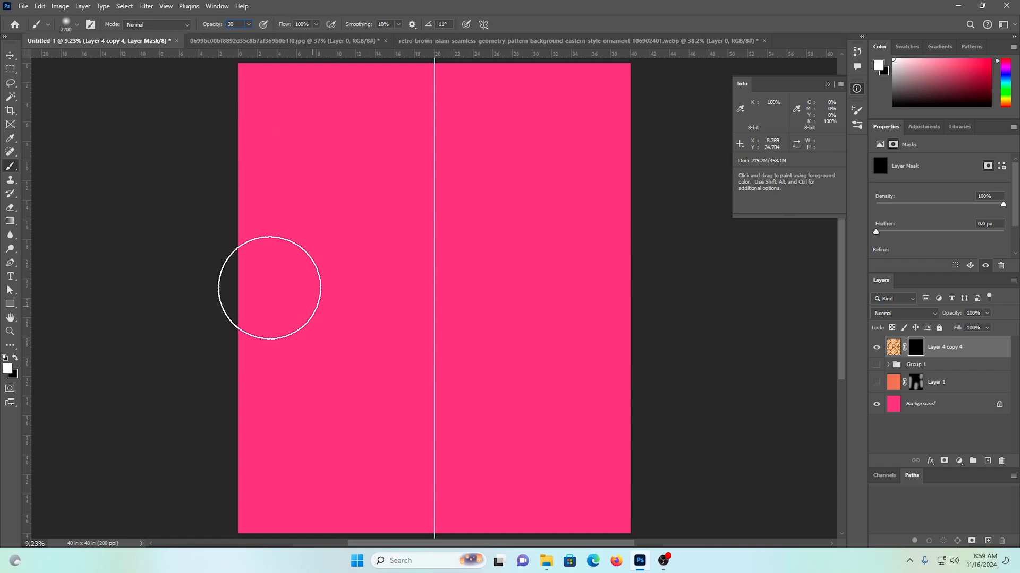
Step: Paint white on the pattern's mask to reveal a soft patch along the canvas's left edge, redoing the first overlong stroke
{"action": "left_click_drag", "start_coordinate": [250, 172], "coordinate": [232, 488]}
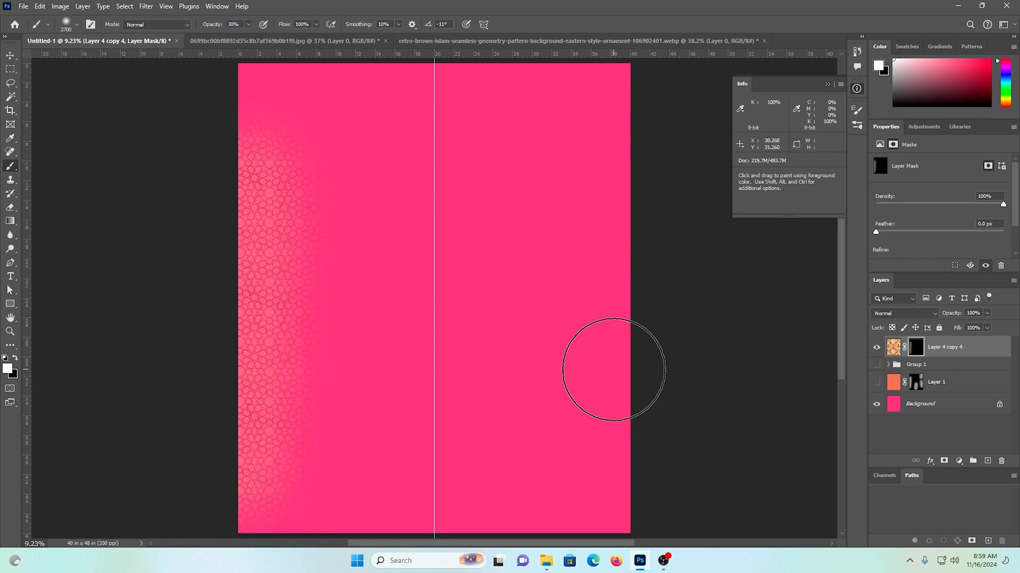
{"action": "key", "text": "ctrl+z"}
{"action": "key", "text": "ctrl+shift+z"}
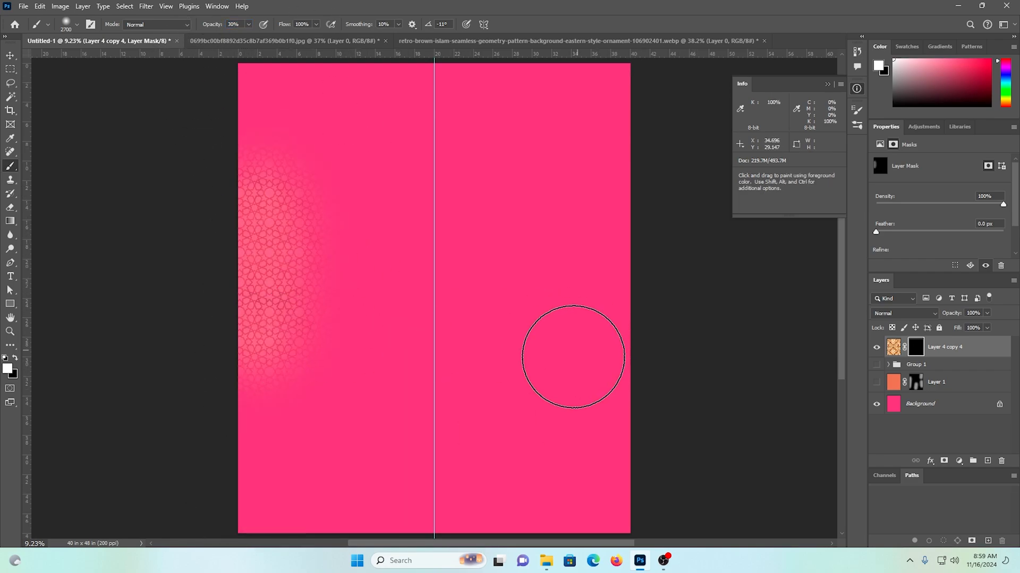
{"action": "scroll", "coordinate": [549, 410], "scroll_direction": "down", "scroll_amount": 2}
{"action": "left_click_drag", "start_coordinate": [555, 277], "coordinate": [542, 418]}
{"action": "scroll", "coordinate": [509, 323], "scroll_direction": "up", "scroll_amount": 2}
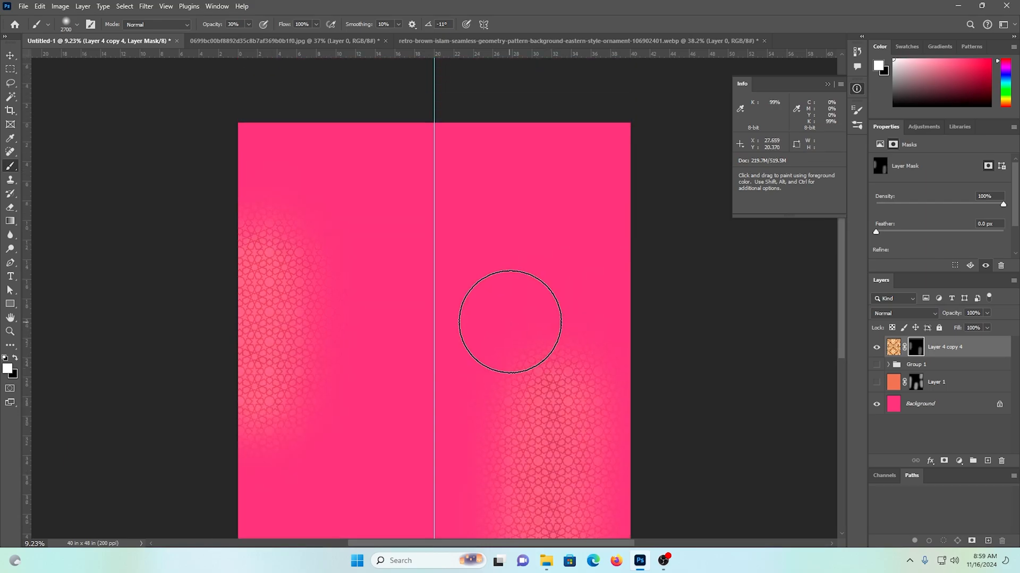
{"action": "key", "text": "ctrl+z"}
Step: Reduce the brush size to 2200 and reveal soft pattern patches right of the guide, along the upper and right edges, and near the lower-left corner
{"action": "scroll", "coordinate": [506, 370], "scroll_direction": "down", "scroll_amount": 1}
{"action": "key", "text": "bracketleft"}
{"action": "key", "text": "bracketleft"}
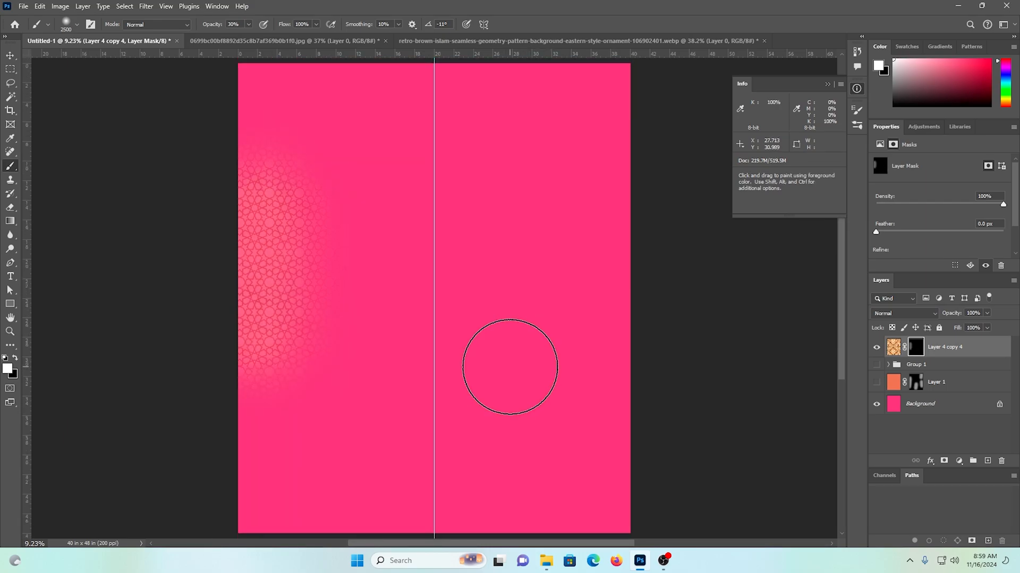
{"action": "key", "text": "bracketleft"}
{"action": "left_click_drag", "start_coordinate": [509, 367], "coordinate": [511, 458]}
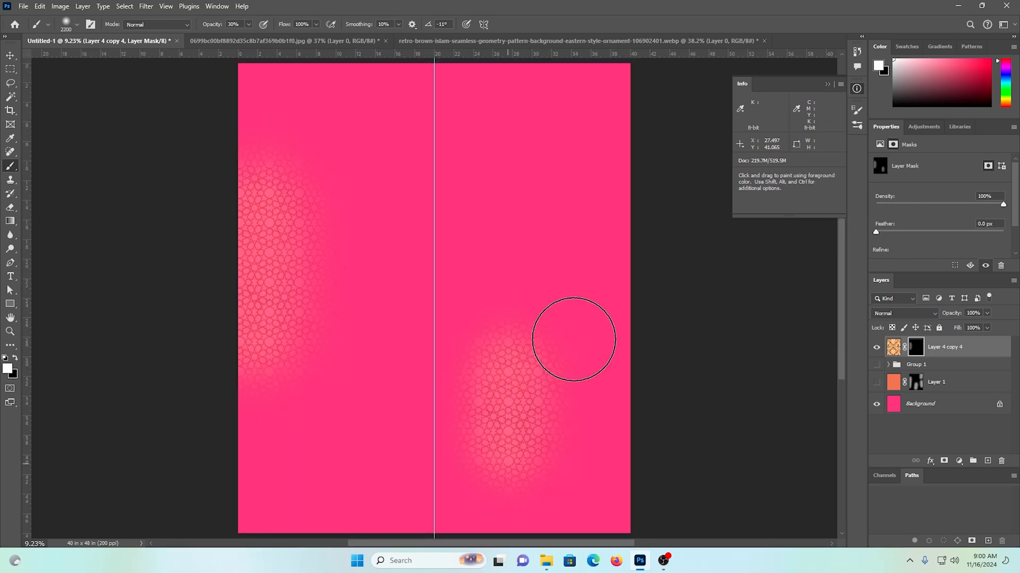
{"action": "scroll", "coordinate": [570, 265], "scroll_direction": "up", "scroll_amount": 2}
{"action": "left_click_drag", "start_coordinate": [567, 249], "coordinate": [568, 113]}
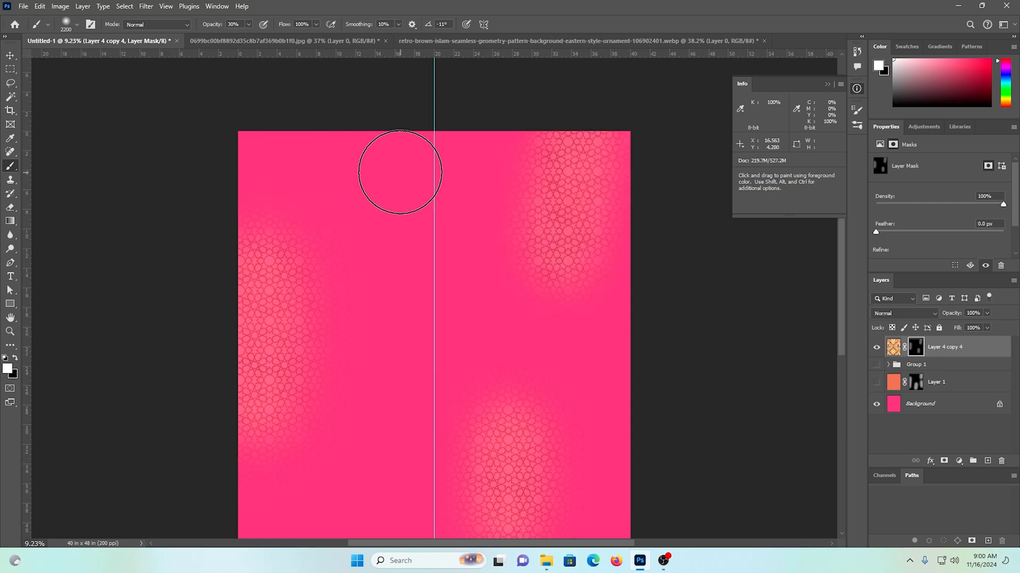
{"action": "left_click_drag", "start_coordinate": [398, 157], "coordinate": [405, 87]}
{"action": "scroll", "coordinate": [412, 330], "scroll_direction": "down", "scroll_amount": 4}
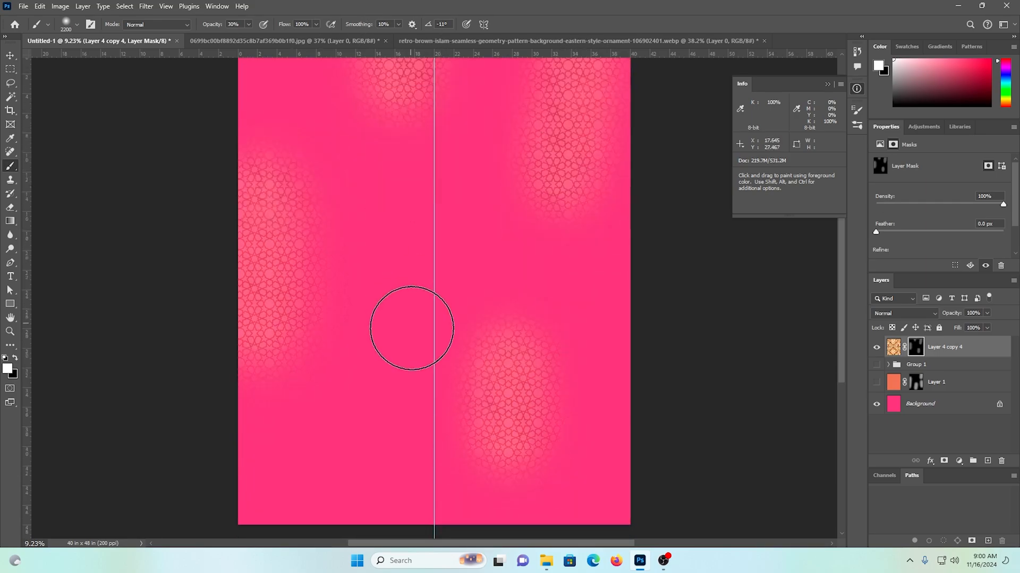
{"action": "scroll", "coordinate": [681, 431], "scroll_direction": "up", "scroll_amount": 2}
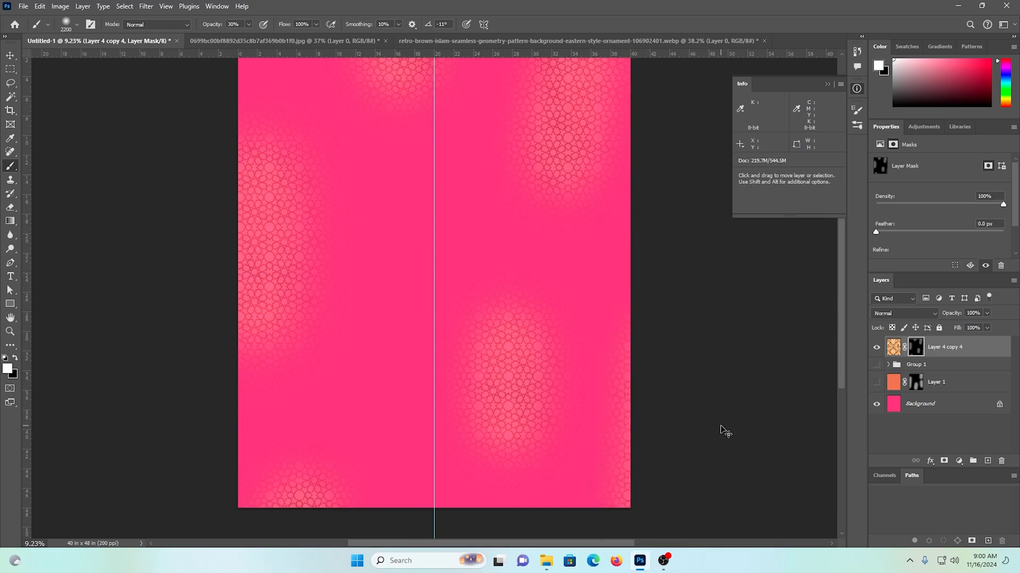
{"action": "scroll", "coordinate": [646, 373], "scroll_direction": "up", "scroll_amount": 1}
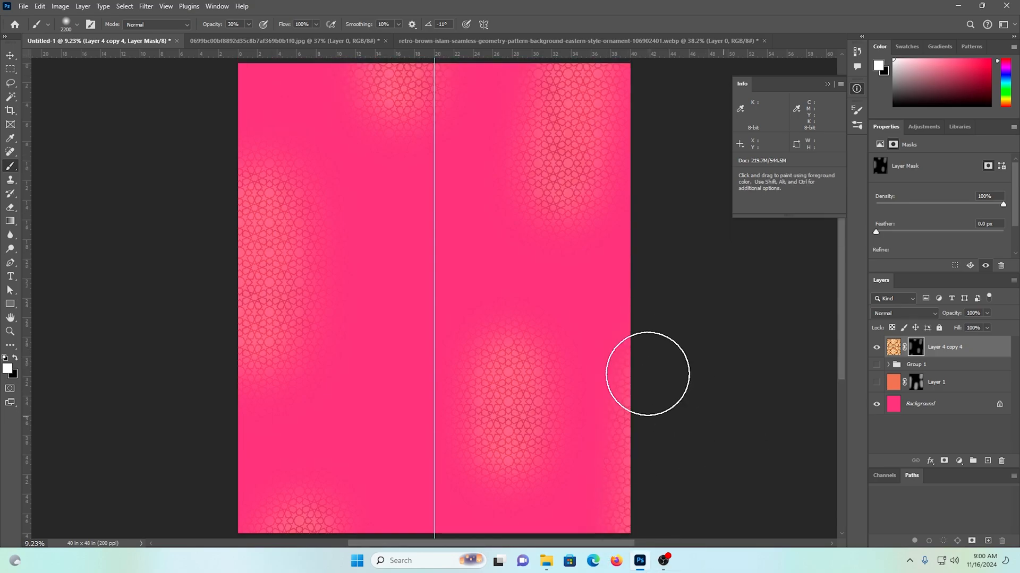
Step: Open the white, brown and blue medallion pattern image from the Downloads folder in Adobe Photoshop 2024
{"action": "left_click", "coordinate": [547, 561]}
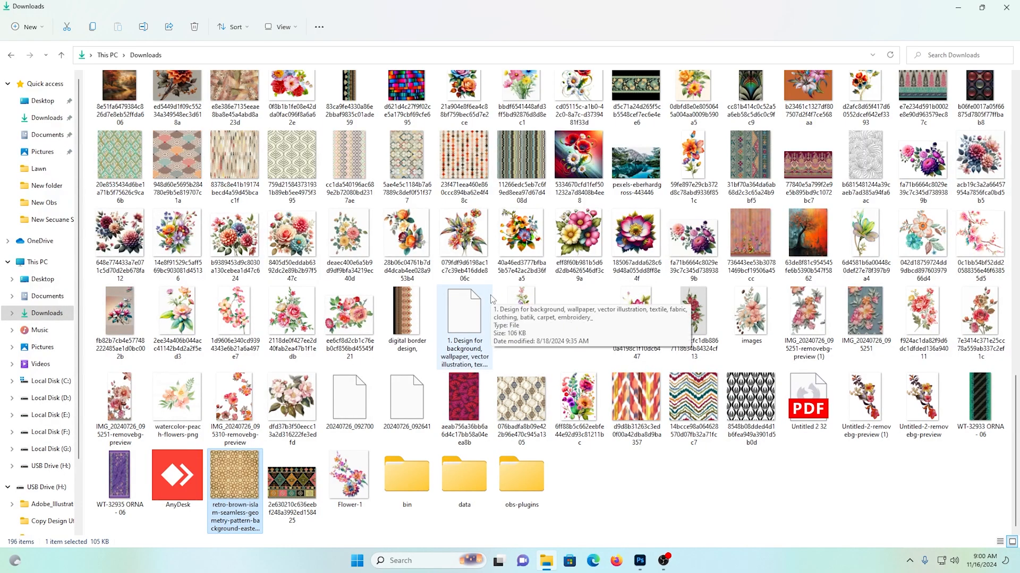
{"action": "left_click", "coordinate": [519, 400]}
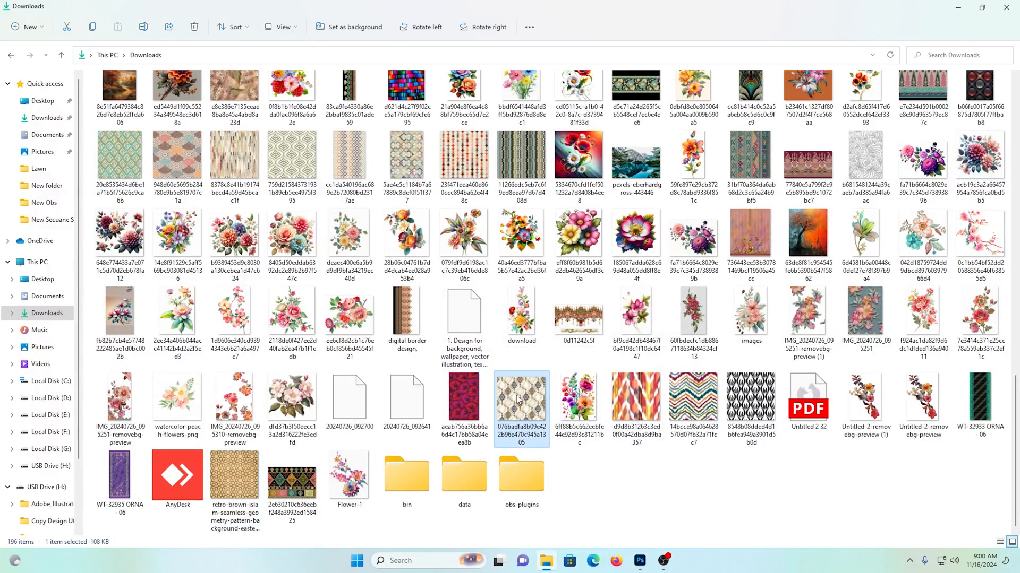
{"action": "right_click", "coordinate": [519, 399]}
{"action": "mouse_move", "coordinate": [567, 262]}
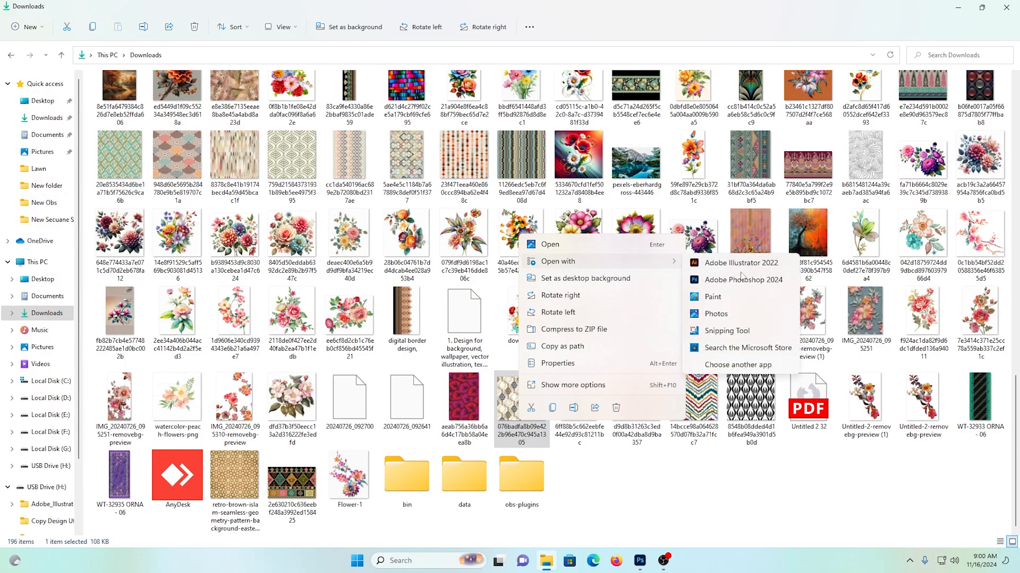
{"action": "left_click", "coordinate": [732, 280]}
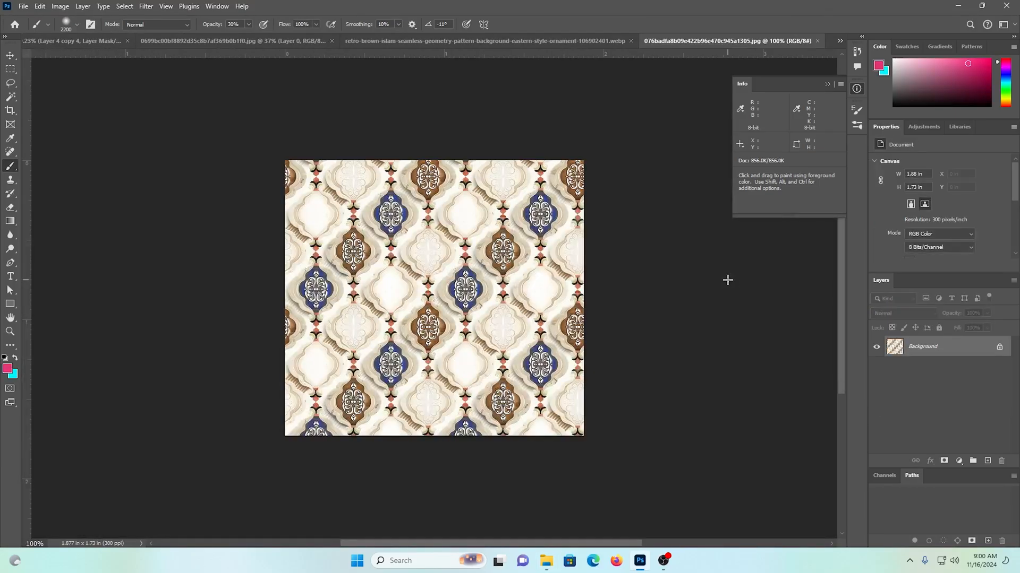
Step: Resize the medallion pattern image to a height of 10 inches at a resolution of 200 pixels/inch
{"action": "key", "text": "ctrl+0"}
{"action": "key", "text": "ctrl+alt+i"}
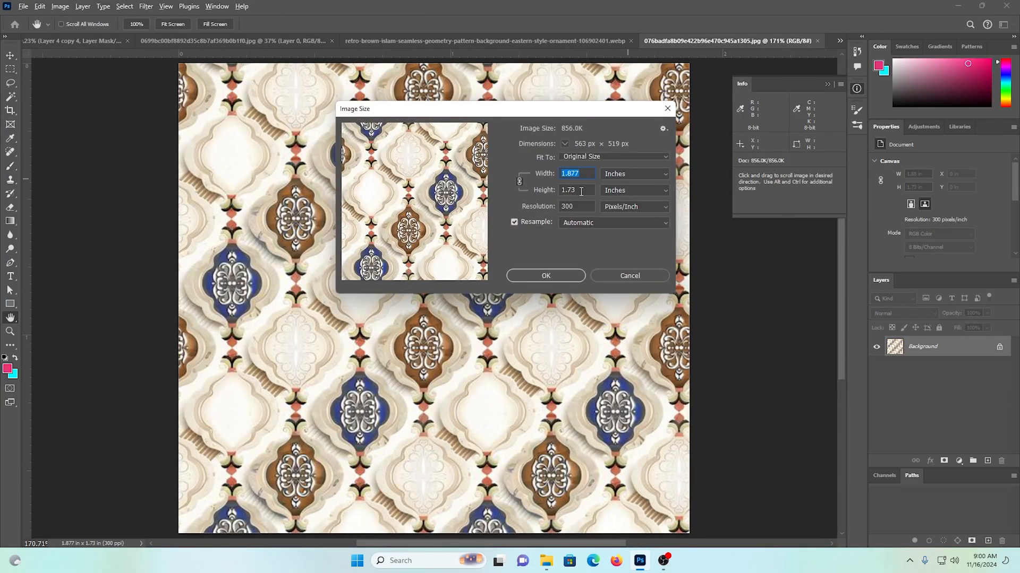
{"action": "type", "text": "10"}
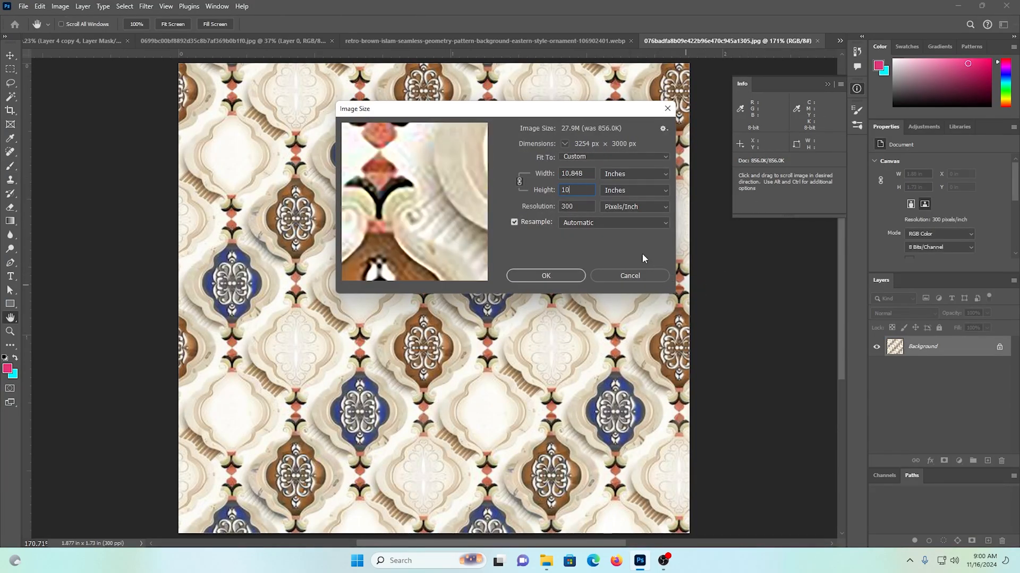
{"action": "type", "text": "200"}
{"action": "left_click", "coordinate": [550, 281]}
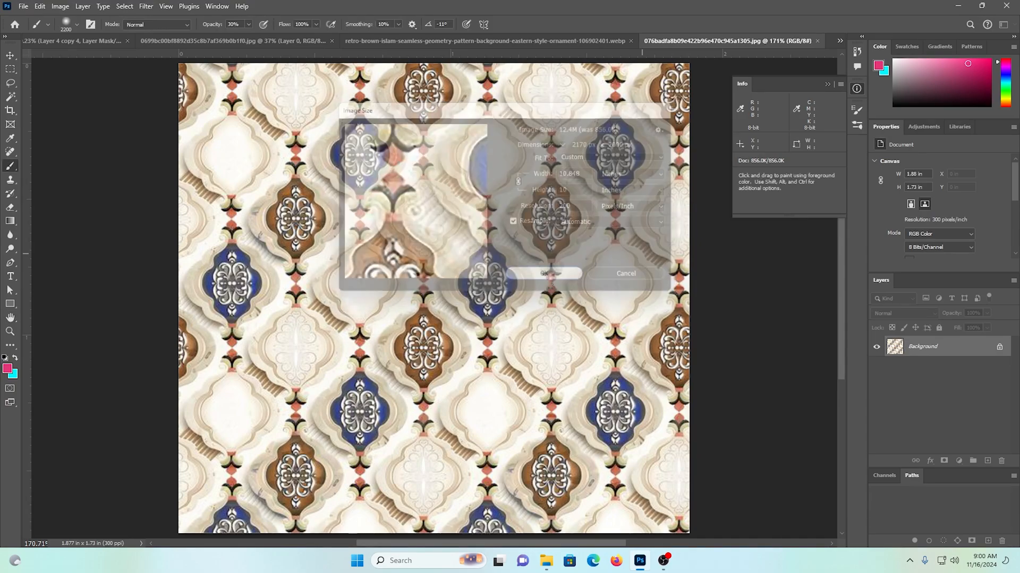
{"action": "key", "text": "b"}
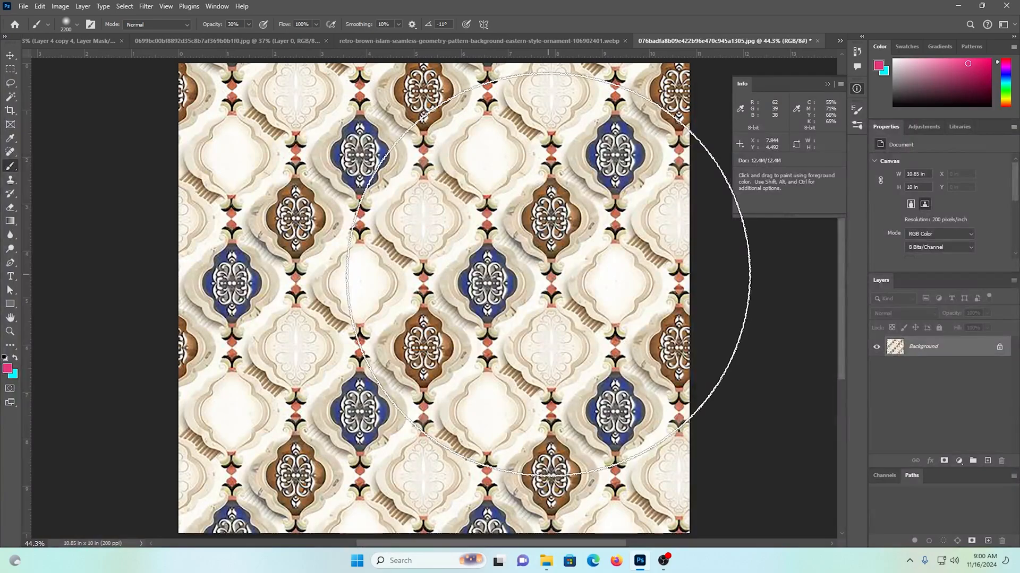
Step: Unlock the pattern's background layer and apply the Oil Paint filter with stylization 1.4, cleanliness 0.9 and scale 0.1
{"action": "left_click", "coordinate": [999, 348]}
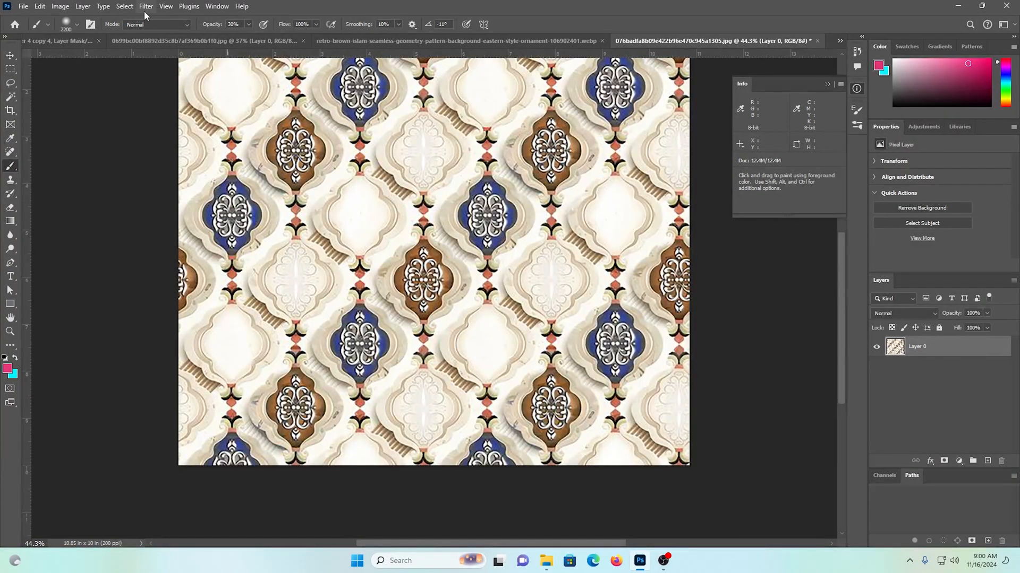
{"action": "left_click", "coordinate": [147, 6]}
{"action": "mouse_move", "coordinate": [212, 214]}
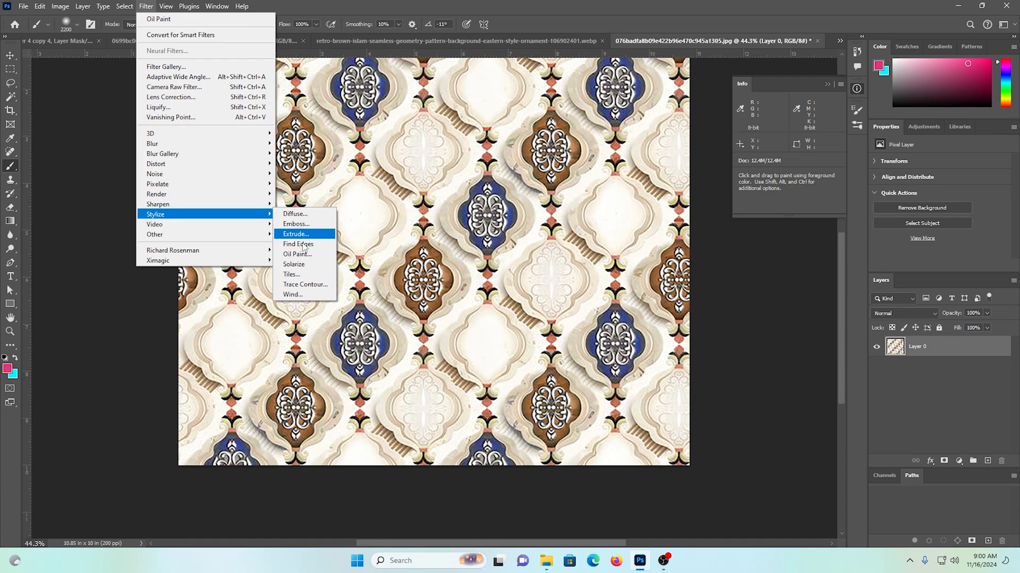
{"action": "left_click", "coordinate": [292, 254]}
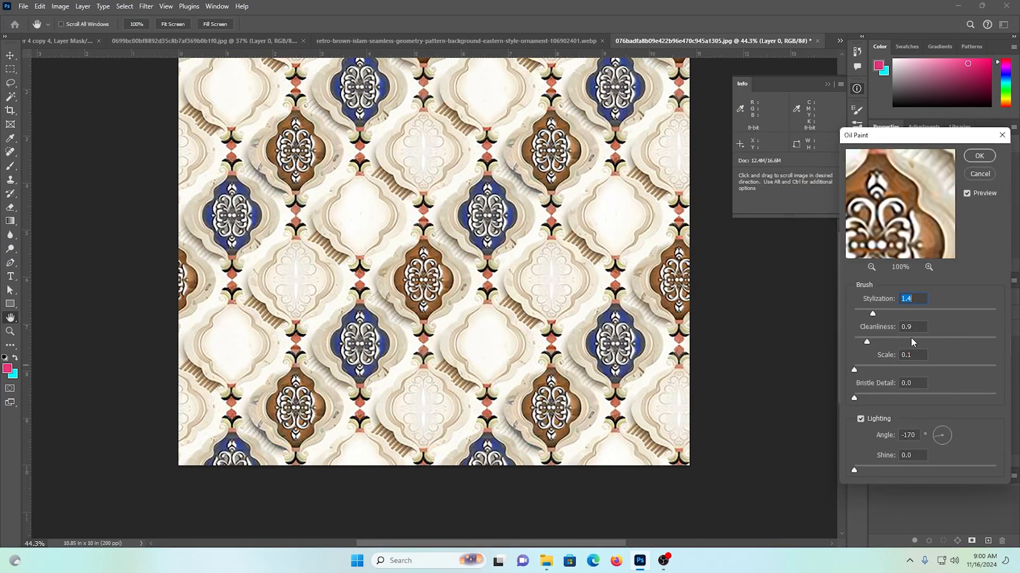
{"action": "left_click", "coordinate": [928, 309]}
{"action": "left_click", "coordinate": [979, 156]}
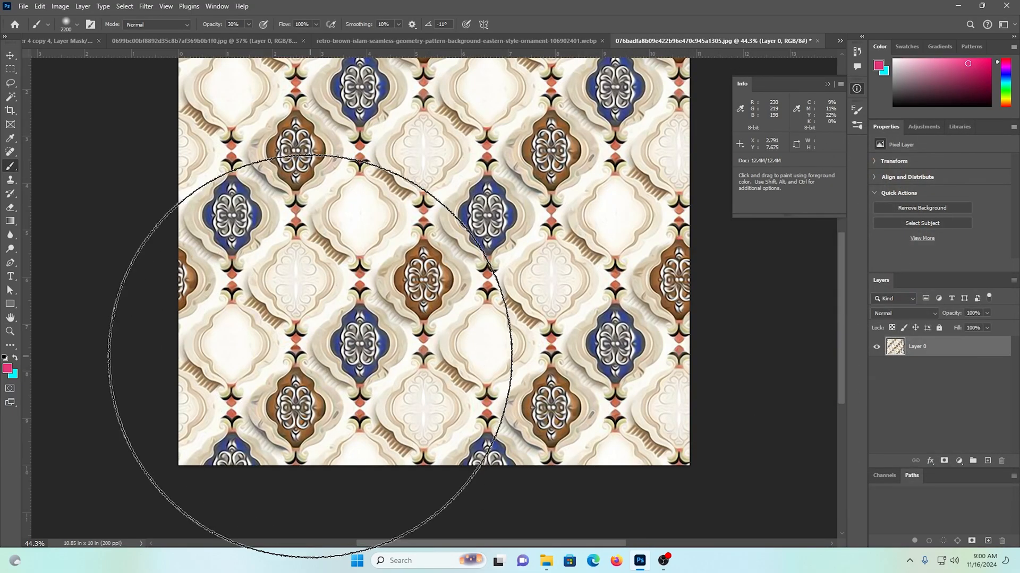
Step: Copy the oil-painted medallion pattern into the Untitled-1 document as a new layer
{"action": "left_click", "coordinate": [10, 56]}
{"action": "left_click_drag", "start_coordinate": [434, 281], "coordinate": [397, 278]}
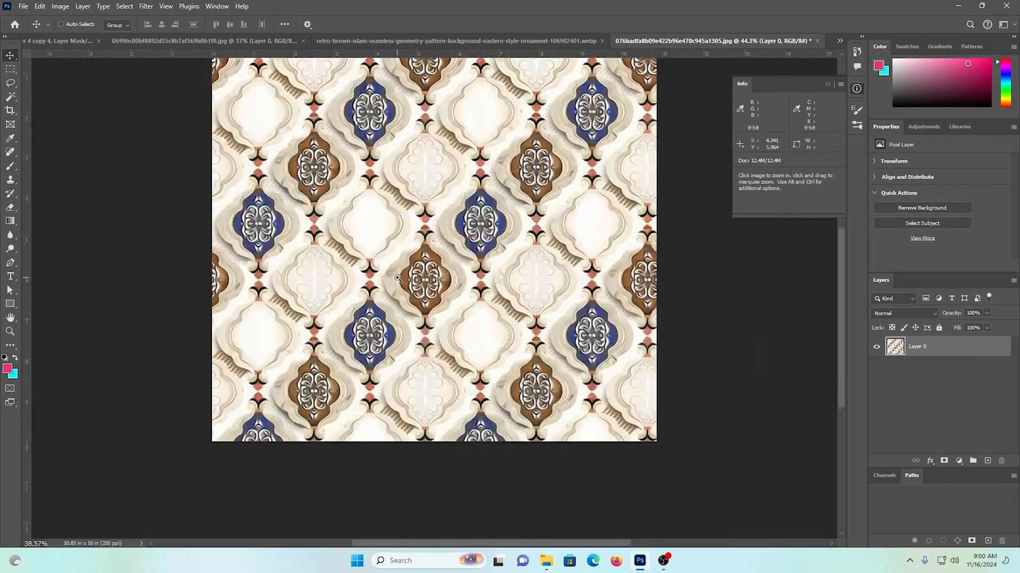
{"action": "scroll", "coordinate": [476, 359], "scroll_direction": "up", "scroll_amount": 2}
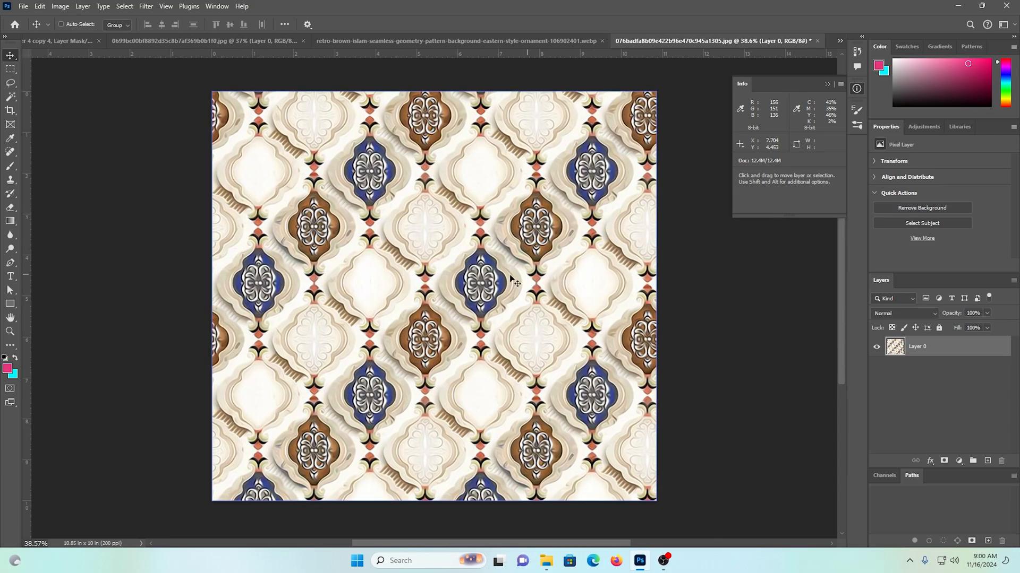
{"action": "left_click", "coordinate": [64, 41]}
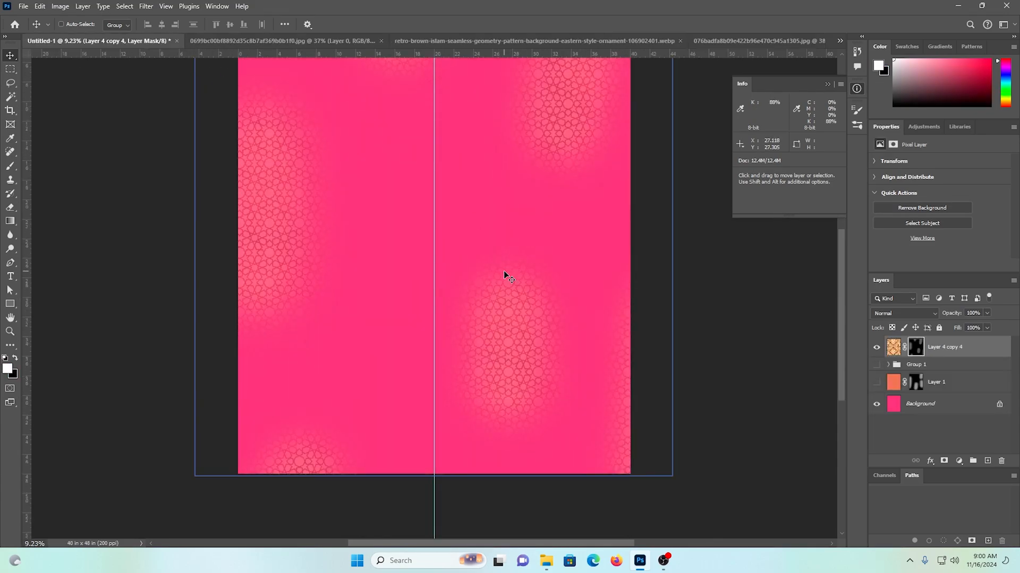
{"action": "key", "text": "ctrl+v"}
{"action": "left_click_drag", "start_coordinate": [425, 308], "coordinate": [478, 321]}
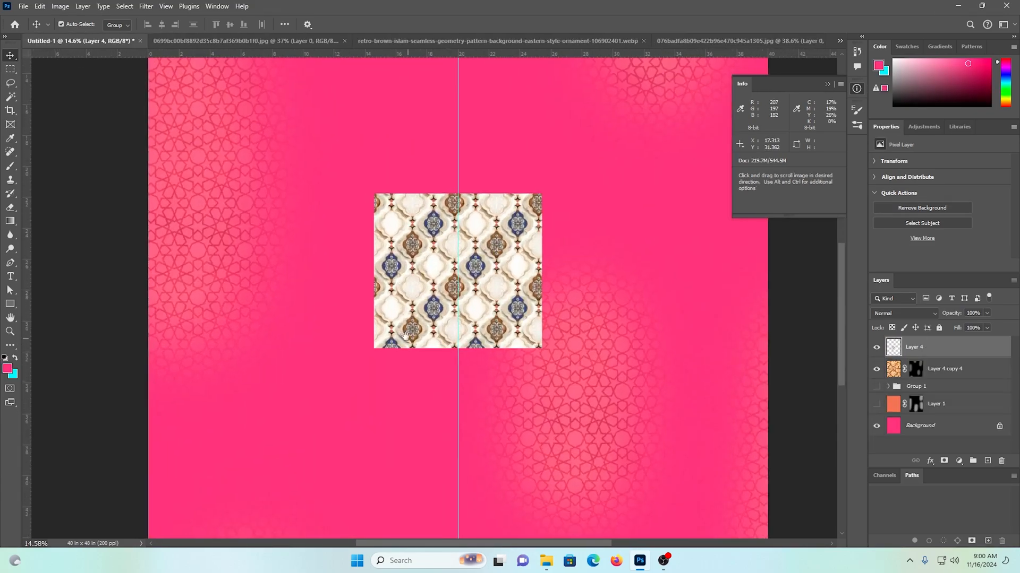
Step: Move the medallion tile into the canvas's lower-left corner, flush with the left and bottom edges
{"action": "left_click_drag", "start_coordinate": [408, 339], "coordinate": [515, 254]}
{"action": "left_click_drag", "start_coordinate": [677, 230], "coordinate": [483, 400]}
{"action": "scroll", "coordinate": [338, 409], "scroll_direction": "down", "scroll_amount": 2}
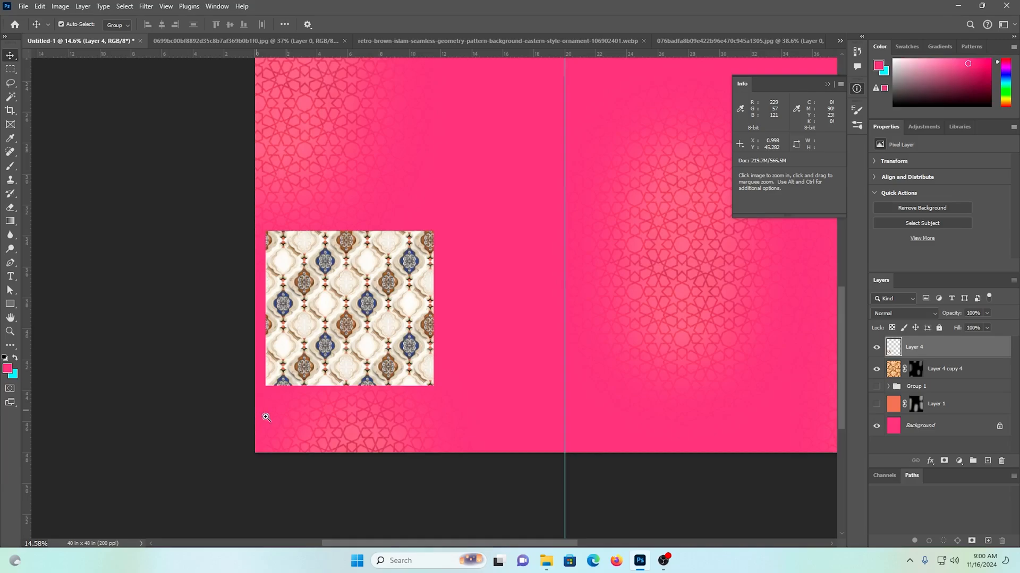
{"action": "left_click_drag", "start_coordinate": [266, 417], "coordinate": [323, 417]}
{"action": "scroll", "coordinate": [325, 411], "scroll_direction": "up", "scroll_amount": 2}
{"action": "left_click_drag", "start_coordinate": [377, 297], "coordinate": [316, 296]}
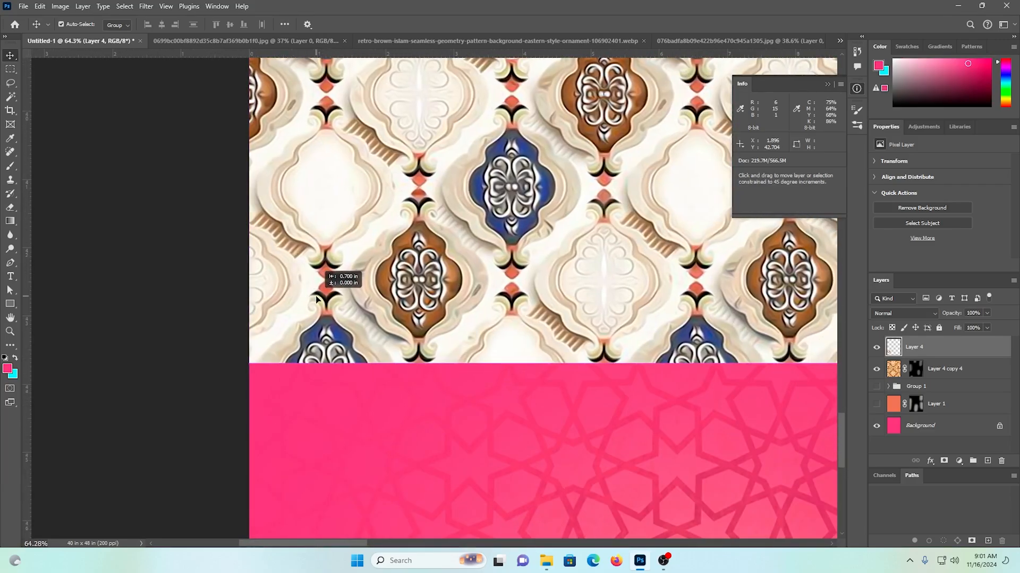
{"action": "scroll", "coordinate": [478, 208], "scroll_direction": "down", "scroll_amount": 3}
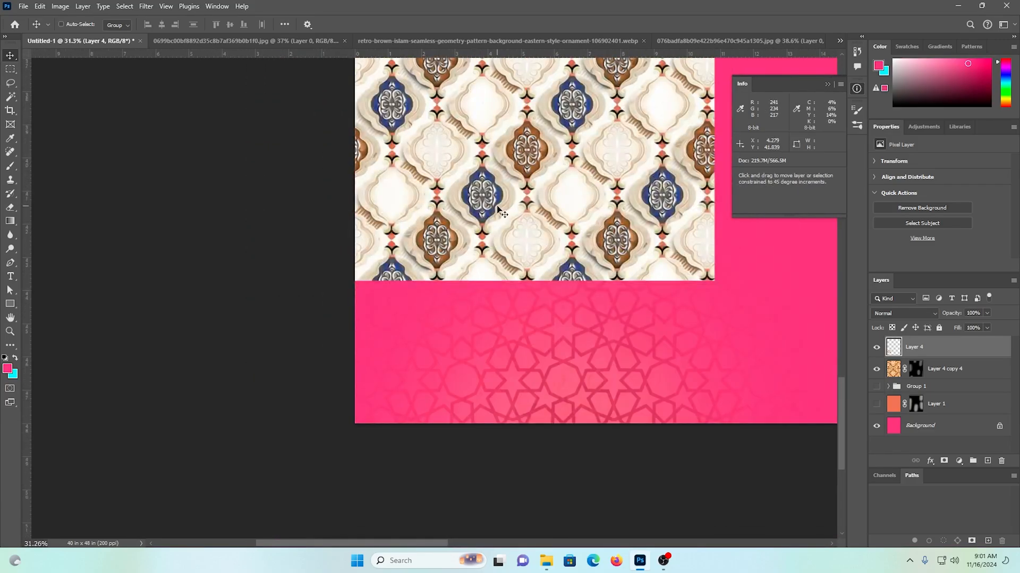
{"action": "left_click_drag", "start_coordinate": [499, 211], "coordinate": [504, 338]}
{"action": "scroll", "coordinate": [499, 356], "scroll_direction": "up", "scroll_amount": 2}
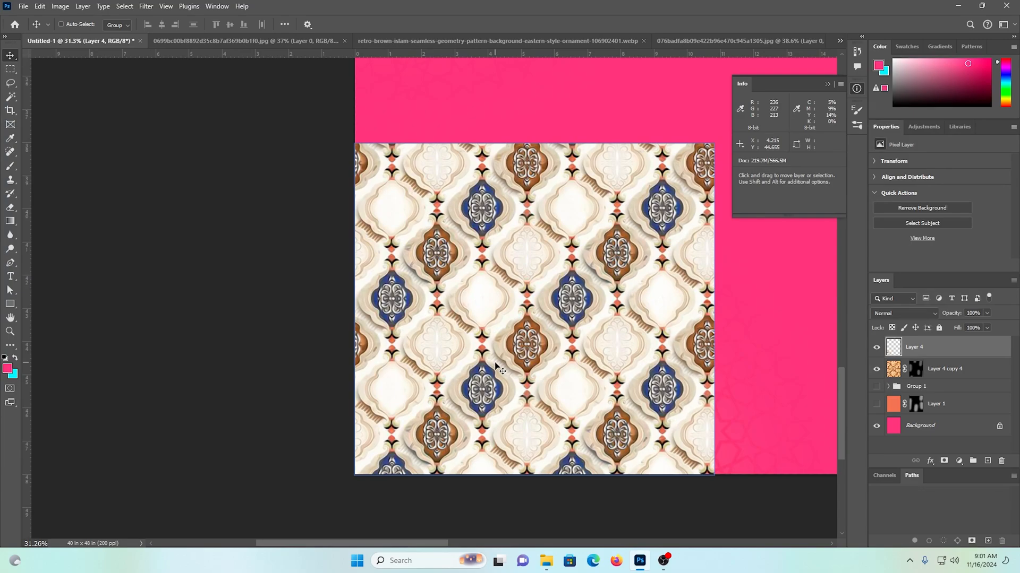
Step: Duplicate the medallion tile straight above the original and flip the copy vertically
{"action": "left_click_drag", "start_coordinate": [517, 454], "coordinate": [503, 260]}
{"action": "key", "text": "ctrl+t"}
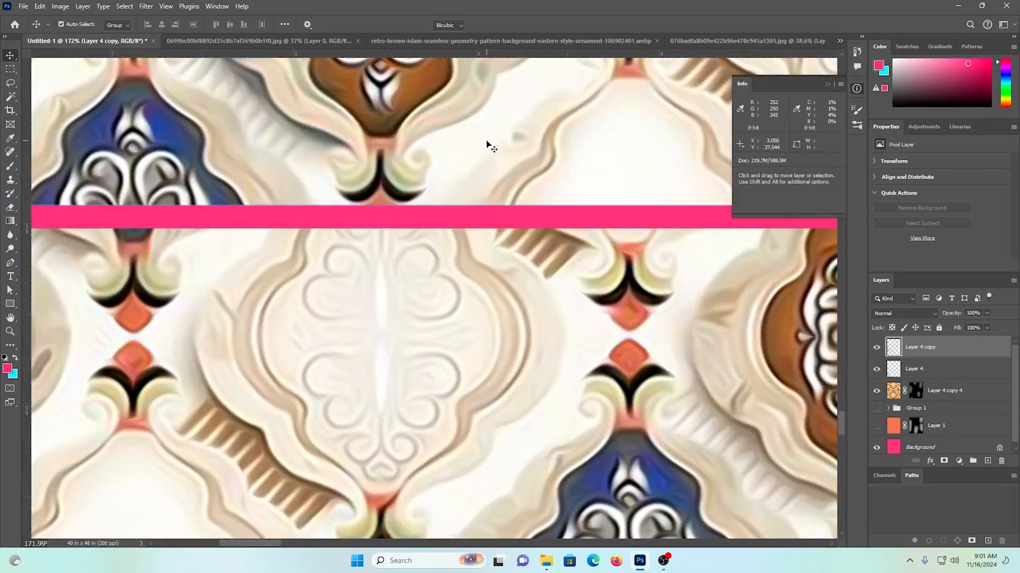
{"action": "right_click", "coordinate": [486, 145]}
{"action": "left_click", "coordinate": [531, 360]}
{"action": "key", "text": "Return"}
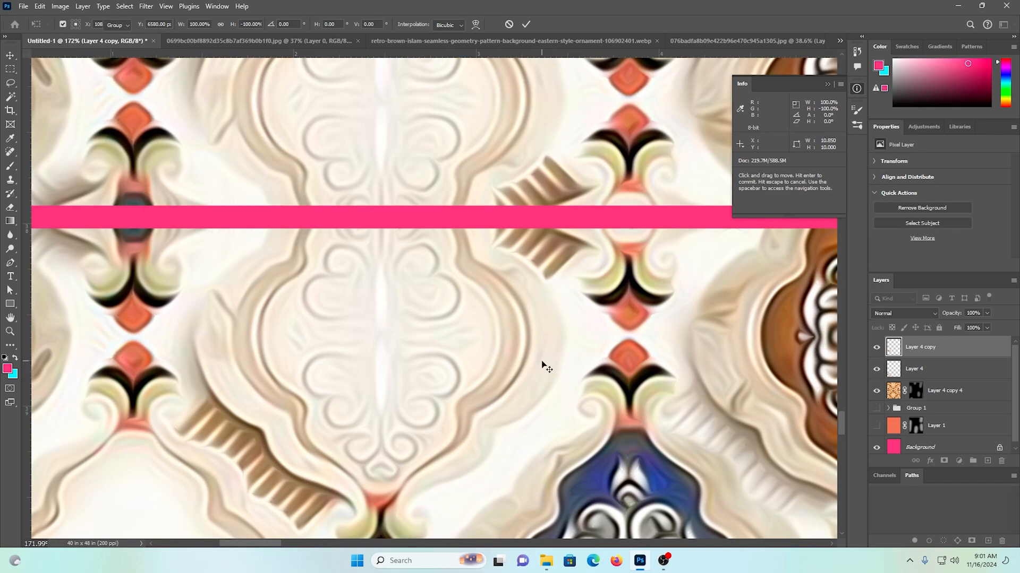
Step: Join the flipped copy flush to the original tile's upper edge and merge the two layers
{"action": "left_click_drag", "start_coordinate": [319, 221], "coordinate": [391, 276]}
{"action": "left_click_drag", "start_coordinate": [360, 246], "coordinate": [352, 265]}
{"action": "left_click", "coordinate": [371, 346], "text": "ctrl+shift"}
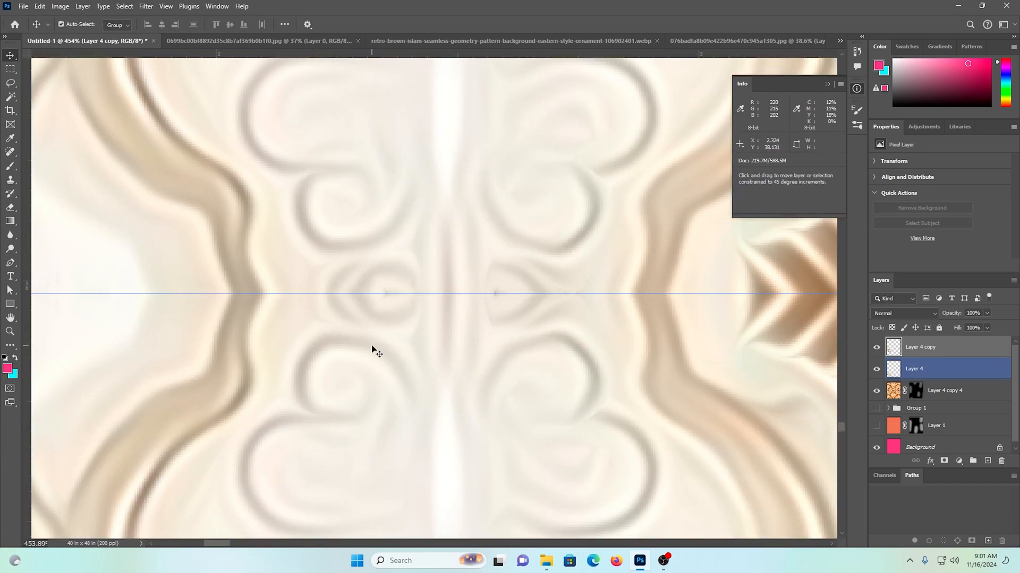
{"action": "key", "text": "ctrl+e"}
Step: Duplicate the merged strip straight upward and lower the copy onto the first strip's upper edge
{"action": "left_click_drag", "start_coordinate": [493, 355], "coordinate": [336, 282]}
{"action": "left_click_drag", "start_coordinate": [555, 443], "coordinate": [556, 265]}
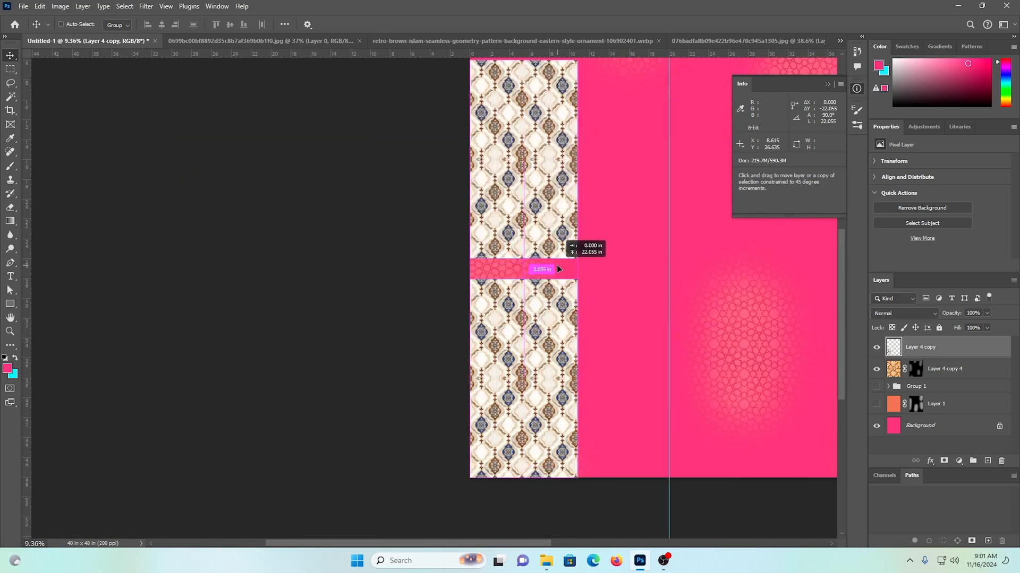
{"action": "scroll", "coordinate": [484, 255], "scroll_direction": "up", "scroll_amount": 5}
{"action": "scroll", "coordinate": [484, 255], "scroll_direction": "up", "scroll_amount": 3}
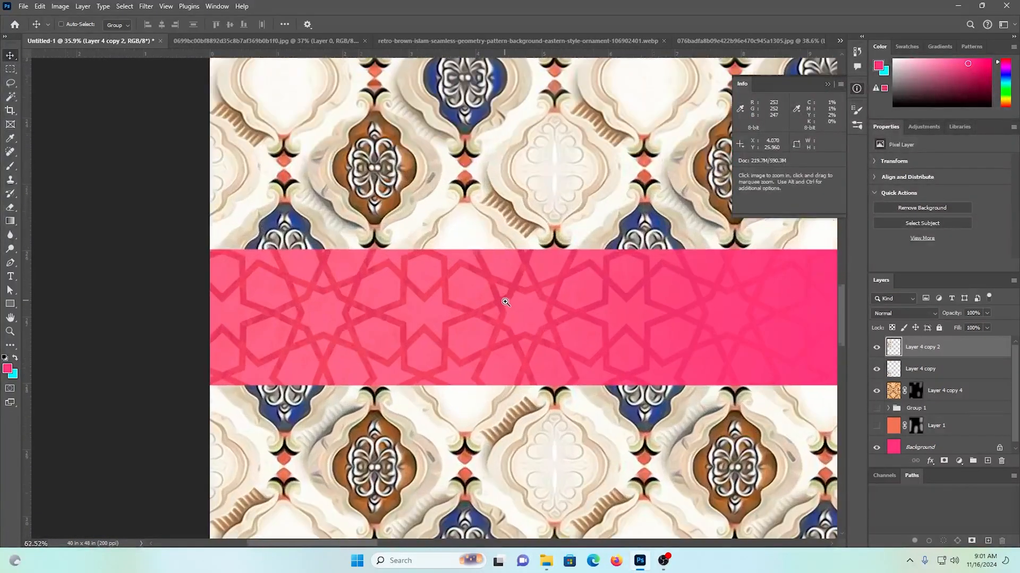
{"action": "left_click_drag", "start_coordinate": [482, 209], "coordinate": [481, 349]}
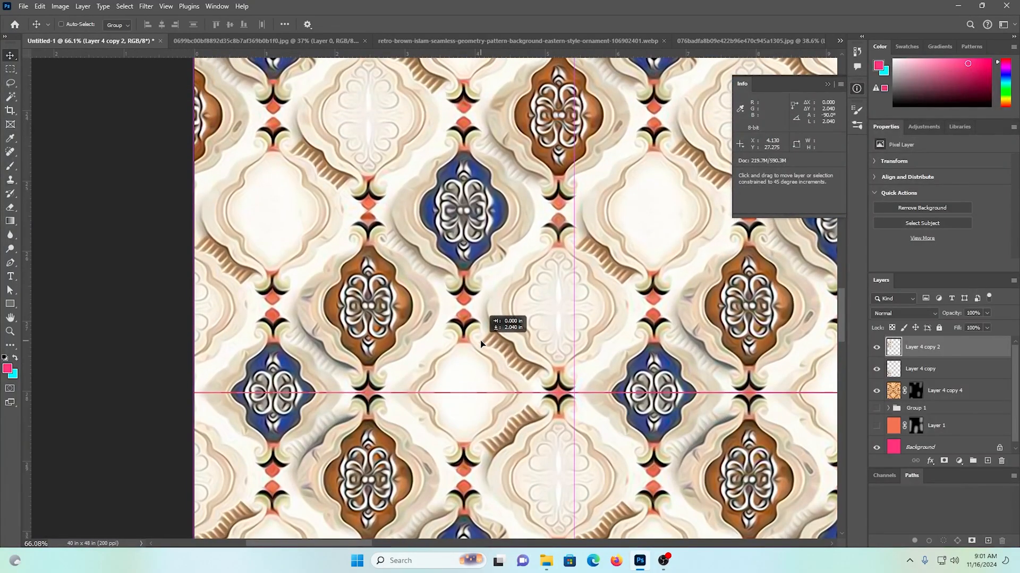
Step: Nudge the upper strip down to close the hairline gap at the seam and try merging the two strips
{"action": "scroll", "coordinate": [537, 405], "scroll_direction": "up", "scroll_amount": 8}
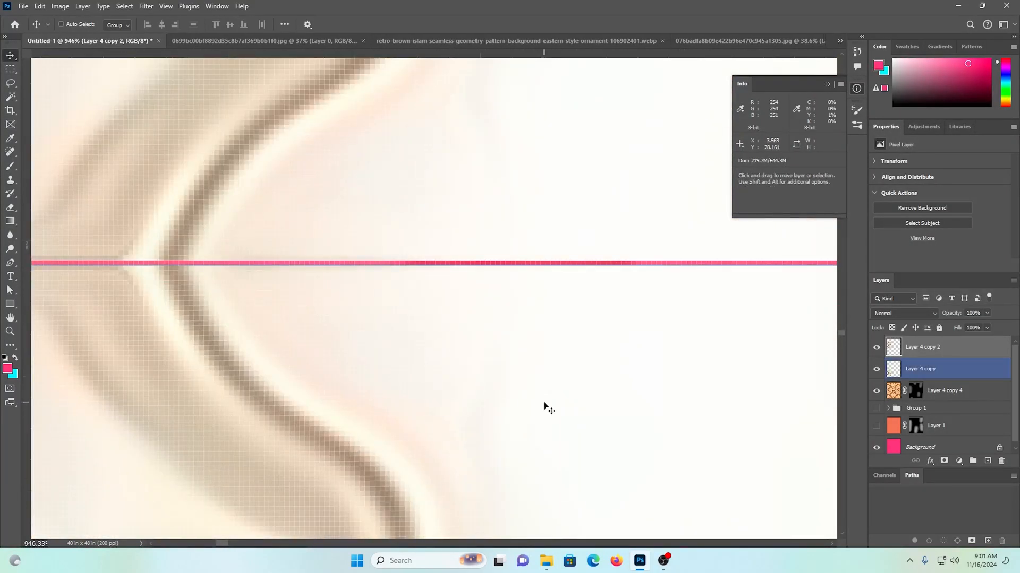
{"action": "key", "text": "Down"}
{"action": "left_click", "coordinate": [425, 351], "text": "ctrl+shift"}
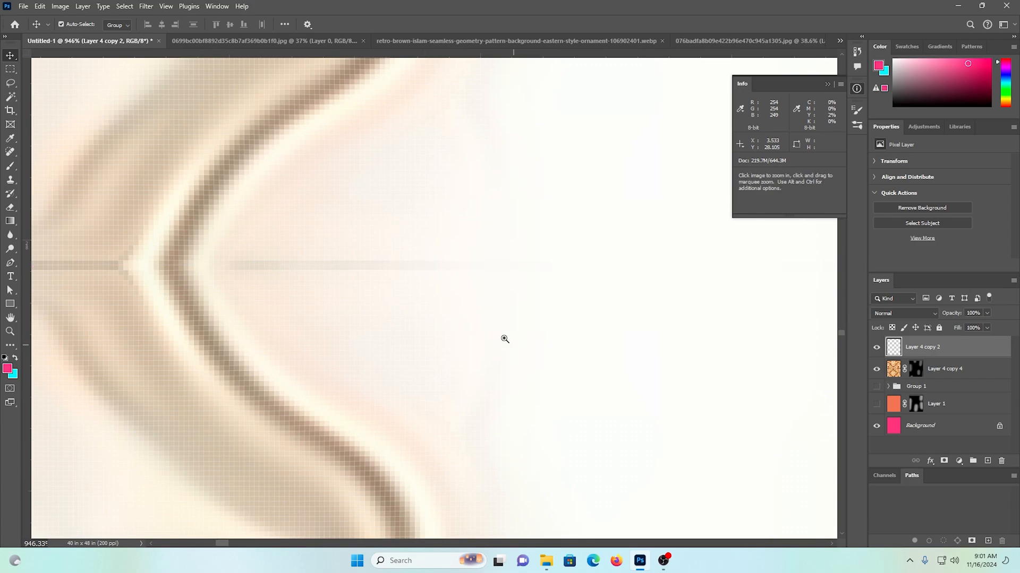
{"action": "scroll", "coordinate": [266, 234], "scroll_direction": "down", "scroll_amount": 15}
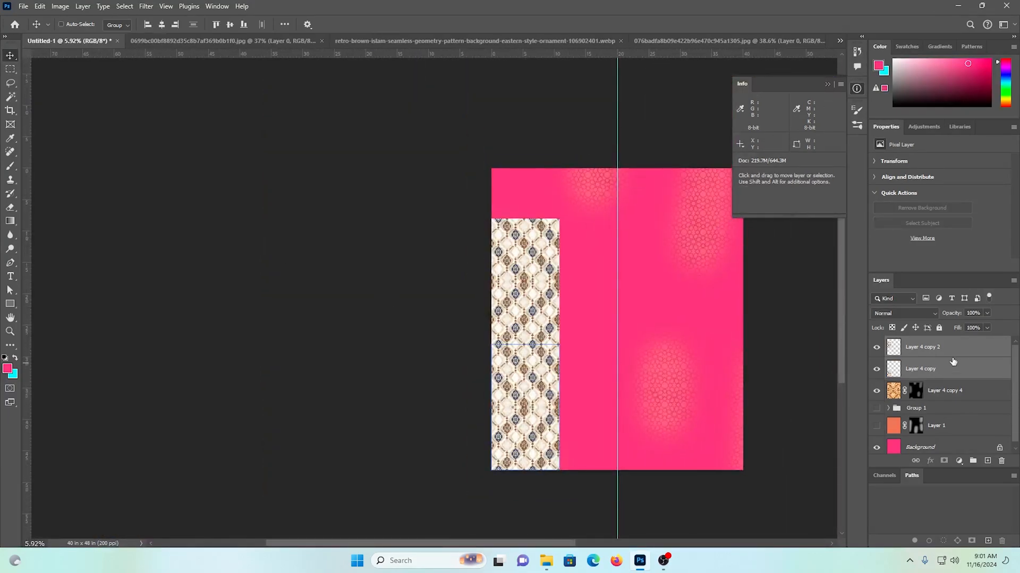
Step: Duplicate the upper strip once more to extend the column past the canvas's top edge and join it flush at the seam
{"action": "left_click", "coordinate": [953, 361]}
{"action": "left_click_drag", "start_coordinate": [531, 396], "coordinate": [531, 218]}
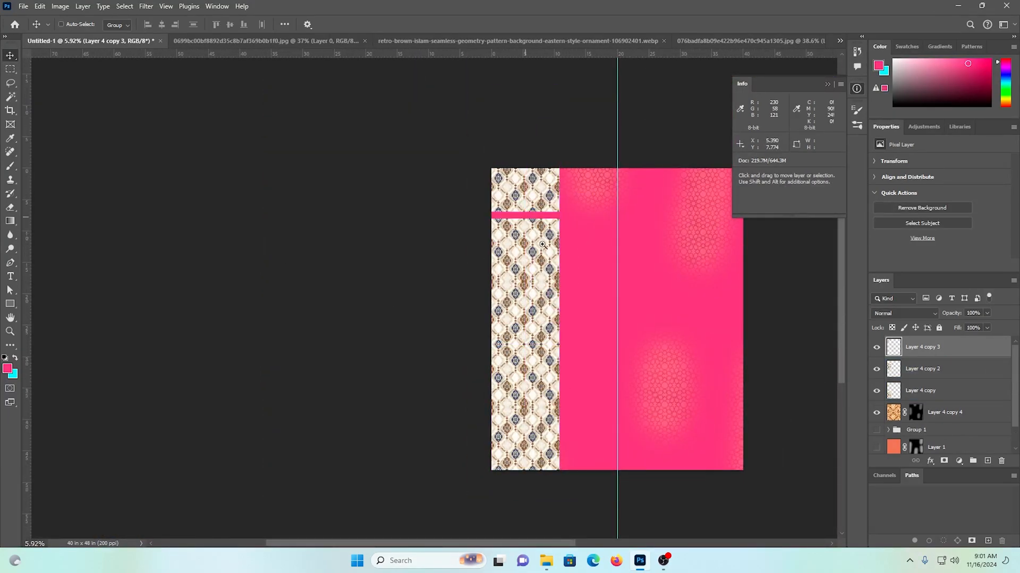
{"action": "scroll", "coordinate": [542, 245], "scroll_direction": "up", "scroll_amount": 10}
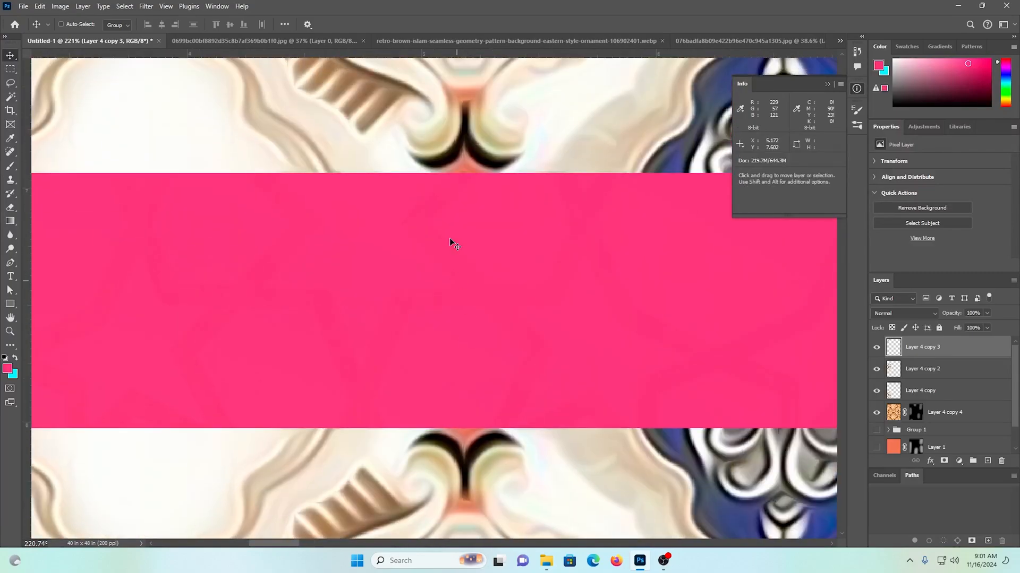
{"action": "left_click_drag", "start_coordinate": [449, 238], "coordinate": [405, 456]}
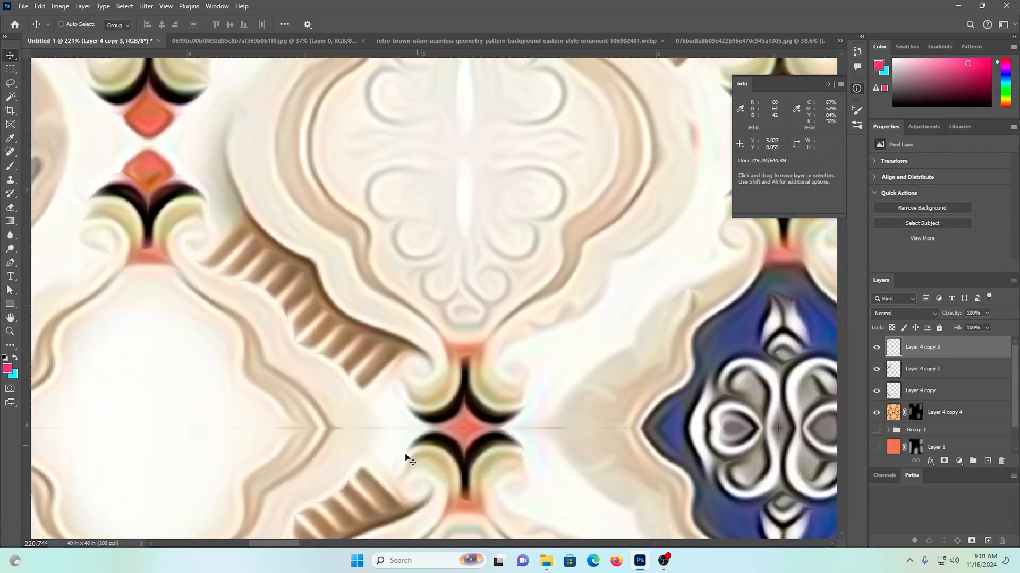
{"action": "scroll", "coordinate": [530, 446], "scroll_direction": "up", "scroll_amount": 5}
{"action": "mouse_move", "coordinate": [467, 292]}
{"action": "left_mouse_down"}
{"action": "mouse_move", "coordinate": [462, 243]}
{"action": "mouse_move", "coordinate": [460, 285]}
{"action": "left_mouse_up"}
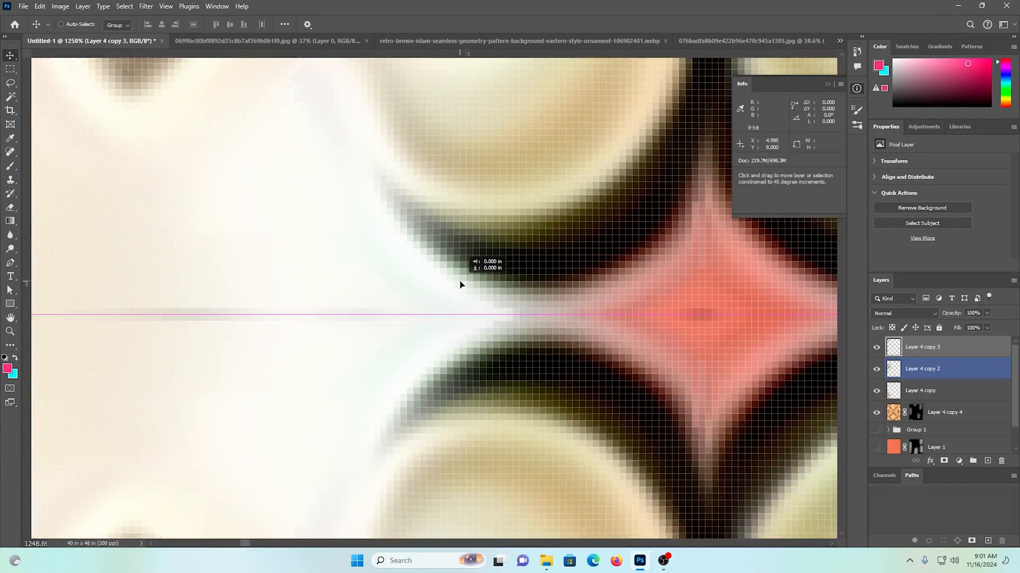
Step: Merge the three stacked medallion strips into a single column layer
{"action": "left_click", "coordinate": [454, 391], "text": "ctrl+shift"}
{"action": "left_click", "coordinate": [933, 390], "text": "shift"}
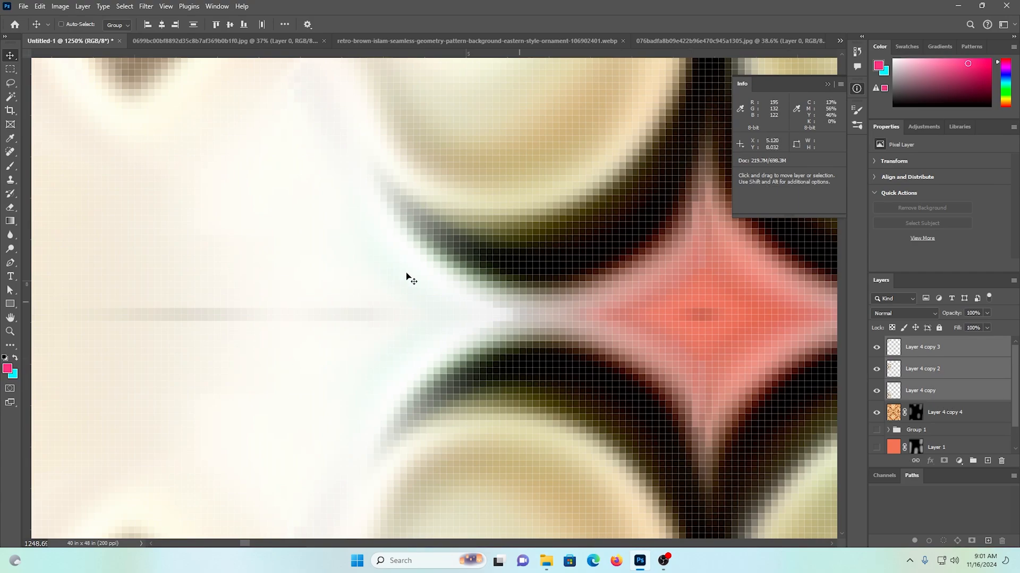
{"action": "key", "text": "ctrl+e"}
Step: Duplicate the medallion column to the side and flip the copy horizontally so it mirrors the original
{"action": "left_click_drag", "start_coordinate": [531, 287], "coordinate": [260, 193]}
{"action": "left_click_drag", "start_coordinate": [600, 386], "coordinate": [496, 273]}
{"action": "left_click_drag", "start_coordinate": [508, 295], "coordinate": [559, 296]}
{"action": "left_click_drag", "start_coordinate": [263, 281], "coordinate": [616, 264]}
{"action": "key", "text": "ctrl+t"}
{"action": "right_click", "coordinate": [615, 262]}
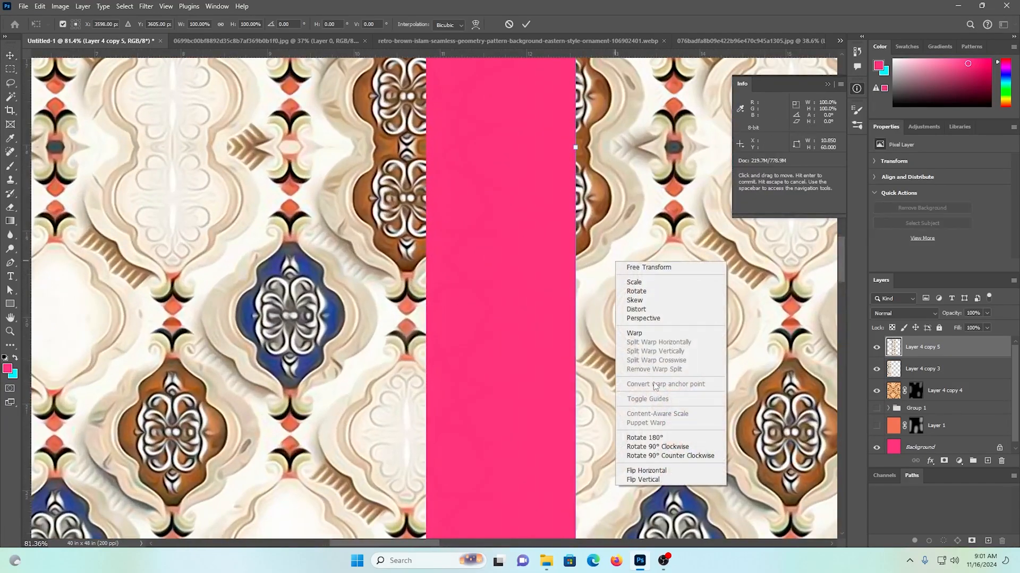
{"action": "left_click", "coordinate": [662, 480]}
{"action": "key", "text": "Return"}
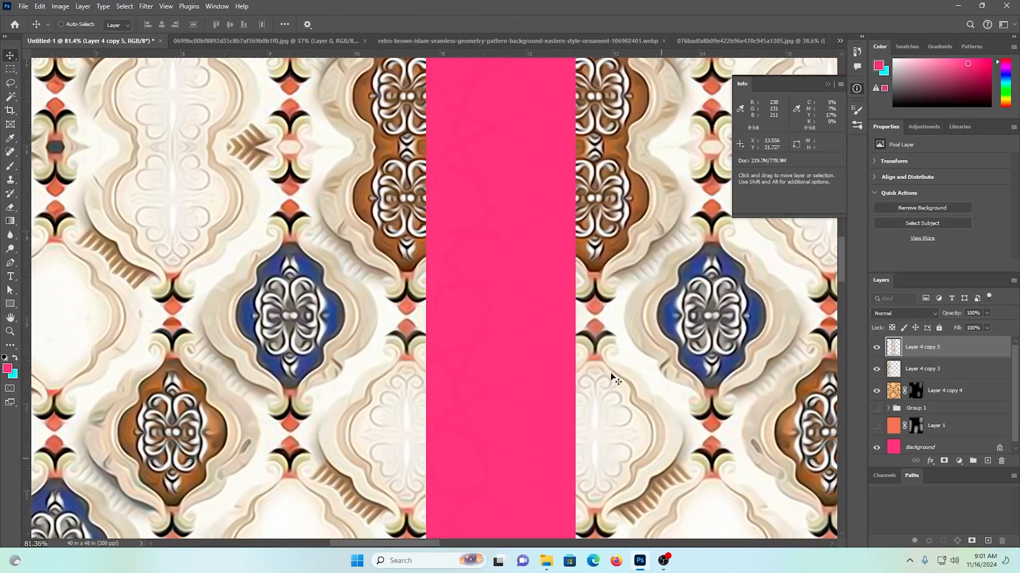
Step: Bring the mirrored column flush against the original and merge the two columns into one layer
{"action": "left_click_drag", "start_coordinate": [586, 340], "coordinate": [299, 239]}
{"action": "left_click", "coordinate": [367, 334], "text": "ctrl+shift"}
{"action": "key", "text": "ctrl+e"}
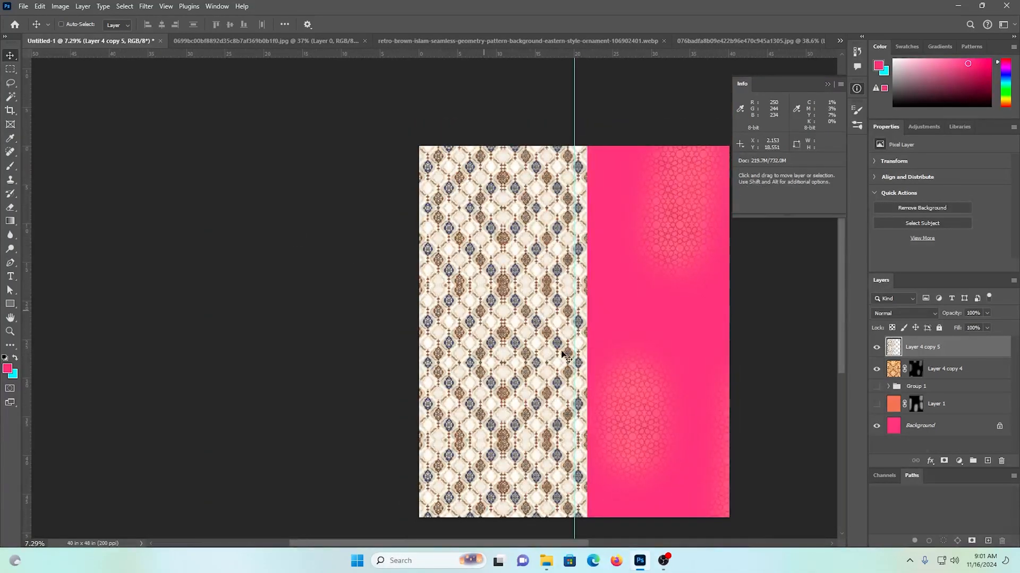
Step: Duplicate the merged medallion block across the rest of the canvas, join it at the seam, and merge both layers
{"action": "left_click_drag", "start_coordinate": [458, 380], "coordinate": [738, 472]}
{"action": "left_click_drag", "start_coordinate": [605, 396], "coordinate": [685, 364]}
{"action": "left_click", "coordinate": [556, 304], "text": "shift"}
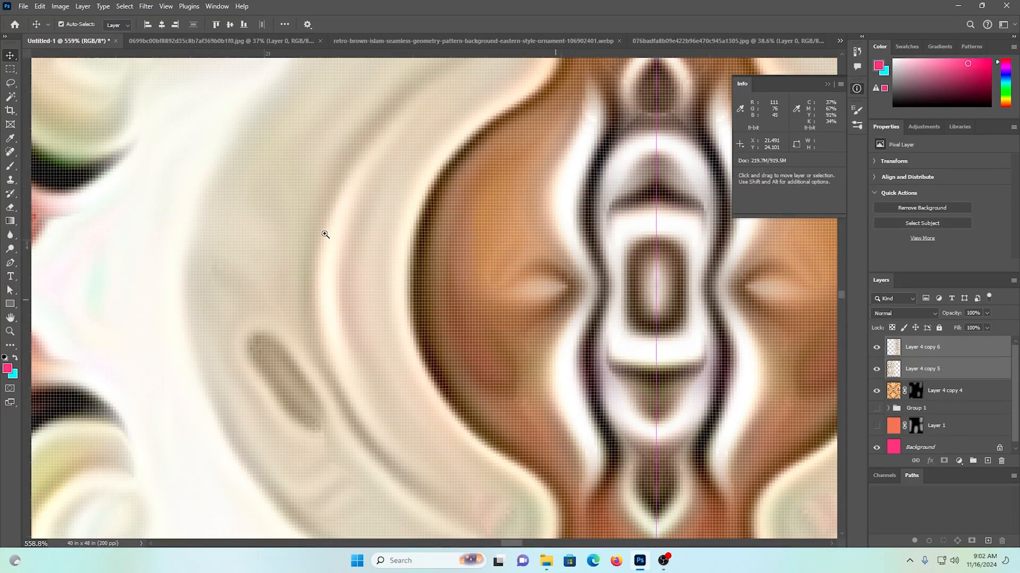
{"action": "key", "text": "ctrl+e"}
{"action": "left_click_drag", "start_coordinate": [622, 293], "coordinate": [287, 245]}
{"action": "left_click_drag", "start_coordinate": [620, 330], "coordinate": [741, 324]}
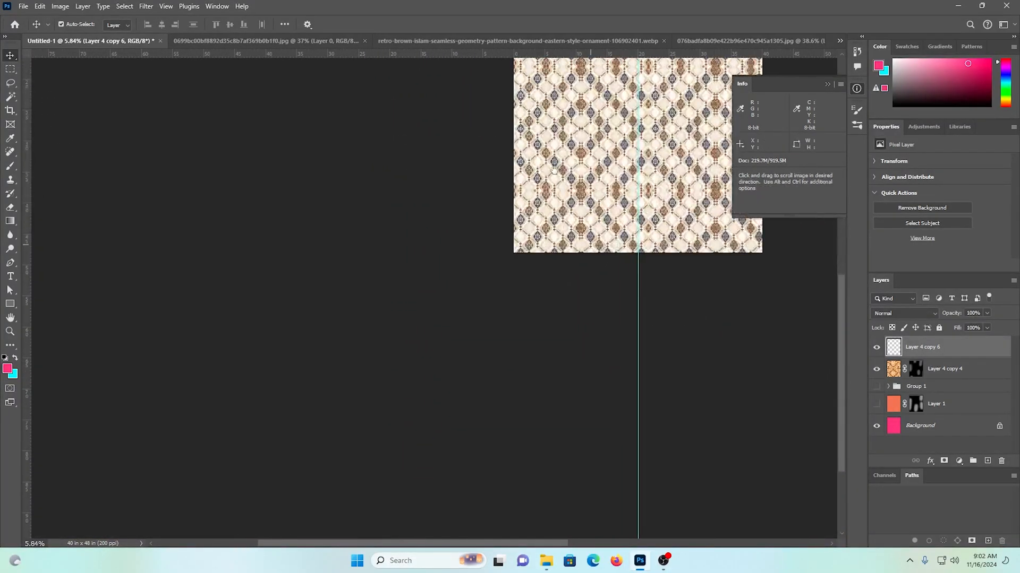
Step: Hide the medallion layer with a black mask and brush in white to reveal a tall oval patch just left of the centre guide
{"action": "left_click_drag", "start_coordinate": [554, 170], "coordinate": [418, 374]}
{"action": "left_click_drag", "start_coordinate": [466, 348], "coordinate": [489, 372]}
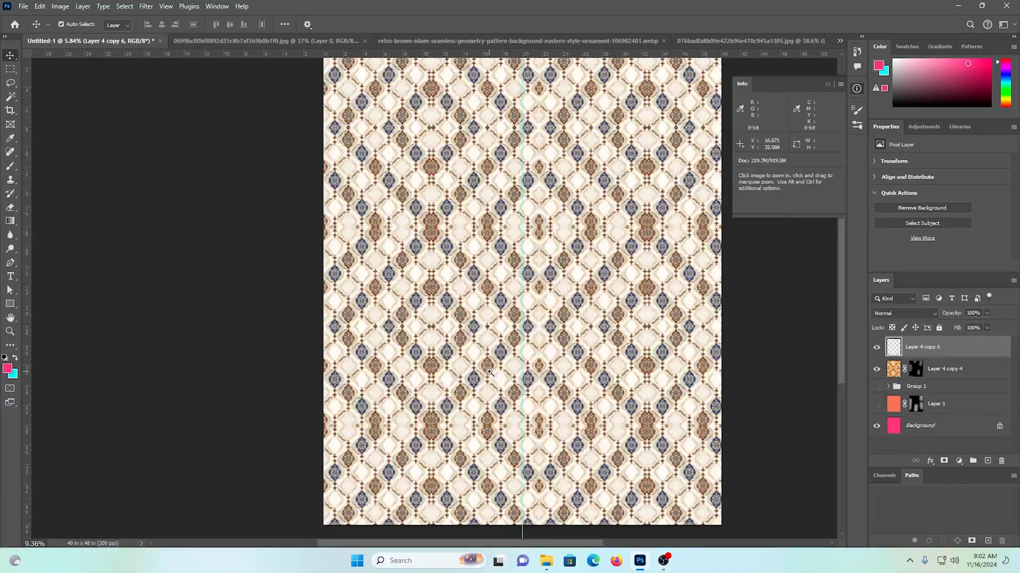
{"action": "left_click", "coordinate": [944, 460], "text": "alt"}
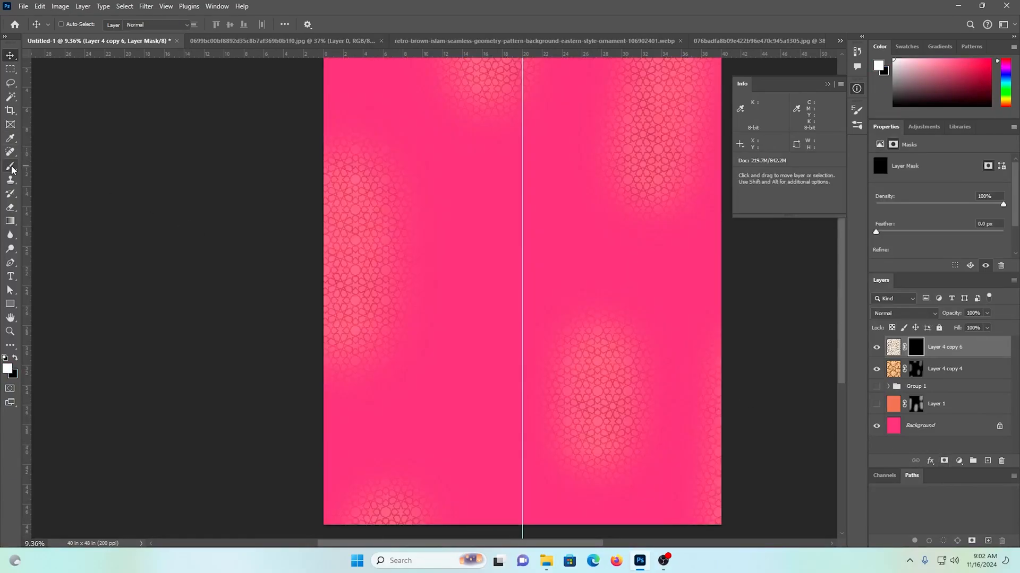
{"action": "left_click", "coordinate": [12, 169]}
{"action": "scroll", "coordinate": [523, 263], "scroll_direction": "up", "scroll_amount": 2}
{"action": "left_click_drag", "start_coordinate": [495, 242], "coordinate": [489, 394]}
{"action": "scroll", "coordinate": [535, 371], "scroll_direction": "down", "scroll_amount": 3}
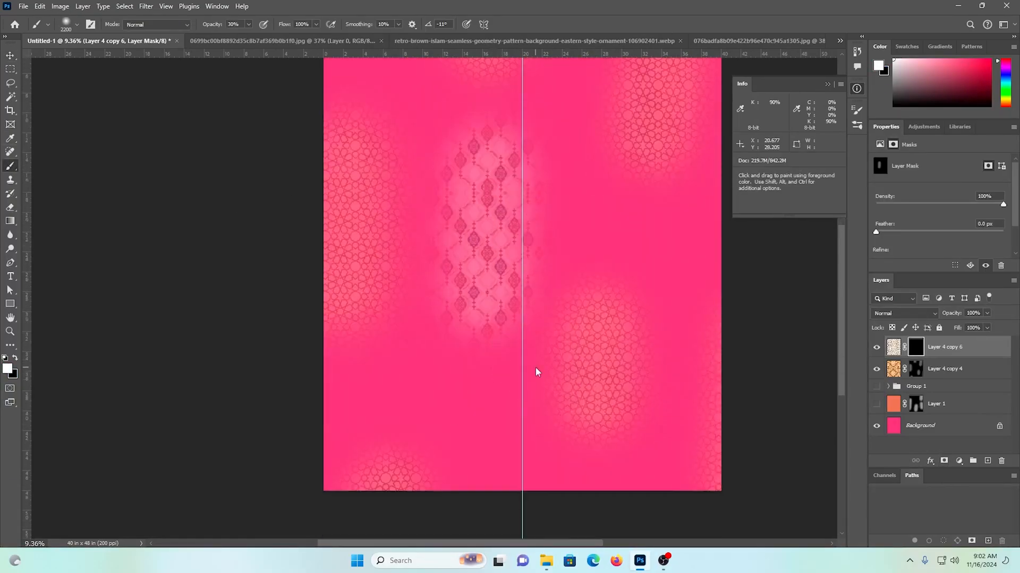
{"action": "left_click_drag", "start_coordinate": [691, 280], "coordinate": [706, 362]}
{"action": "scroll", "coordinate": [569, 359], "scroll_direction": "up", "scroll_amount": 2}
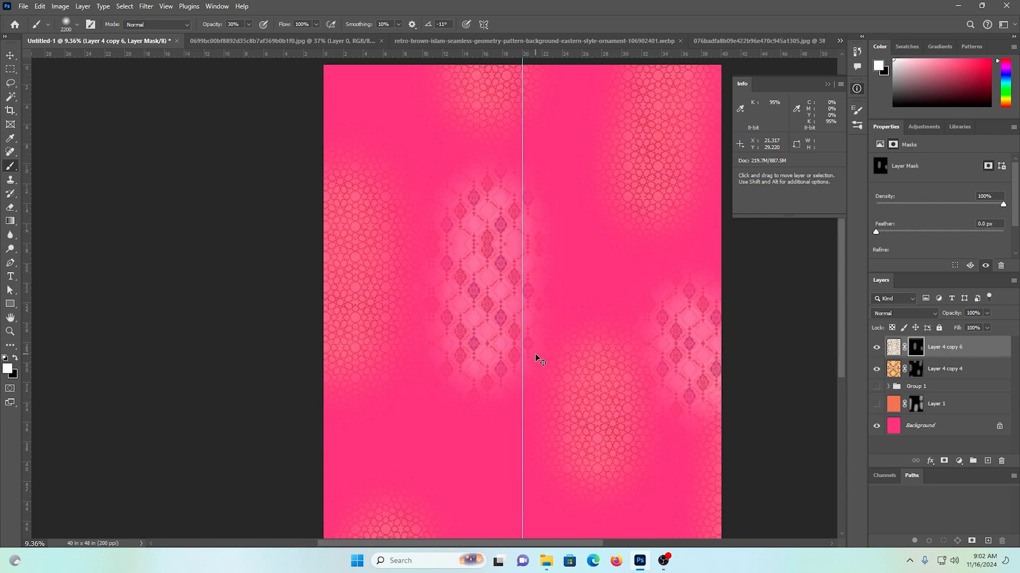
{"action": "key", "text": "ctrl+z"}
Step: Reduce the brush size to 1700 and paint the mask to reveal medallions along the middle of the canvas's right edge
{"action": "mouse_move", "coordinate": [681, 313]}
{"action": "left_mouse_down"}
{"action": "mouse_move", "coordinate": [589, 314]}
{"action": "mouse_move", "coordinate": [644, 355]}
{"action": "left_mouse_up"}
{"action": "key", "text": "bracketleft"}
{"action": "key", "text": "bracketleft"}
{"action": "key", "text": "bracketleft"}
{"action": "key", "text": "bracketleft"}
{"action": "key", "text": "bracketleft"}
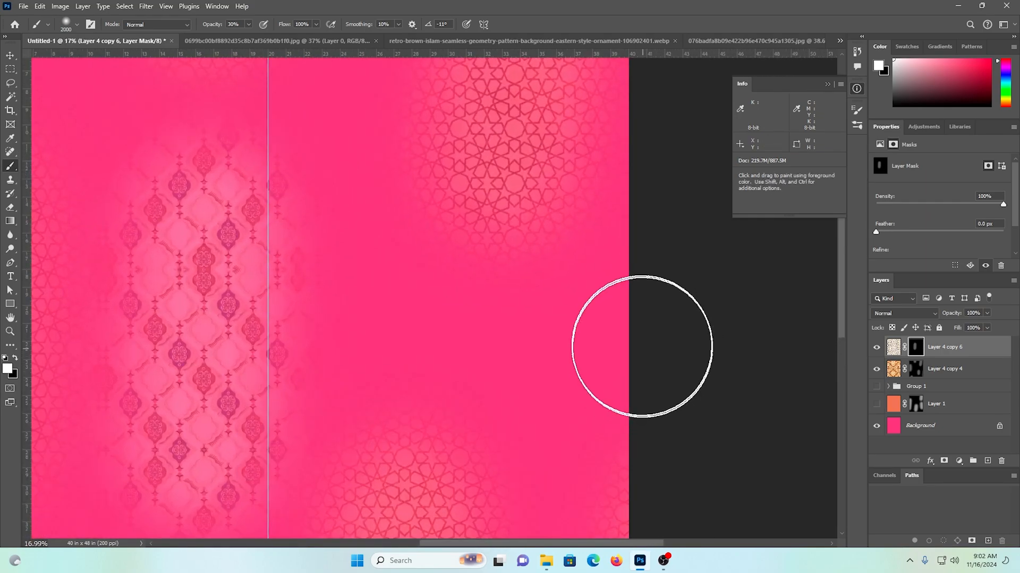
{"action": "mouse_move", "coordinate": [639, 266]}
{"action": "left_mouse_down"}
{"action": "mouse_move", "coordinate": [621, 365]}
{"action": "mouse_move", "coordinate": [634, 426]}
{"action": "left_mouse_up"}
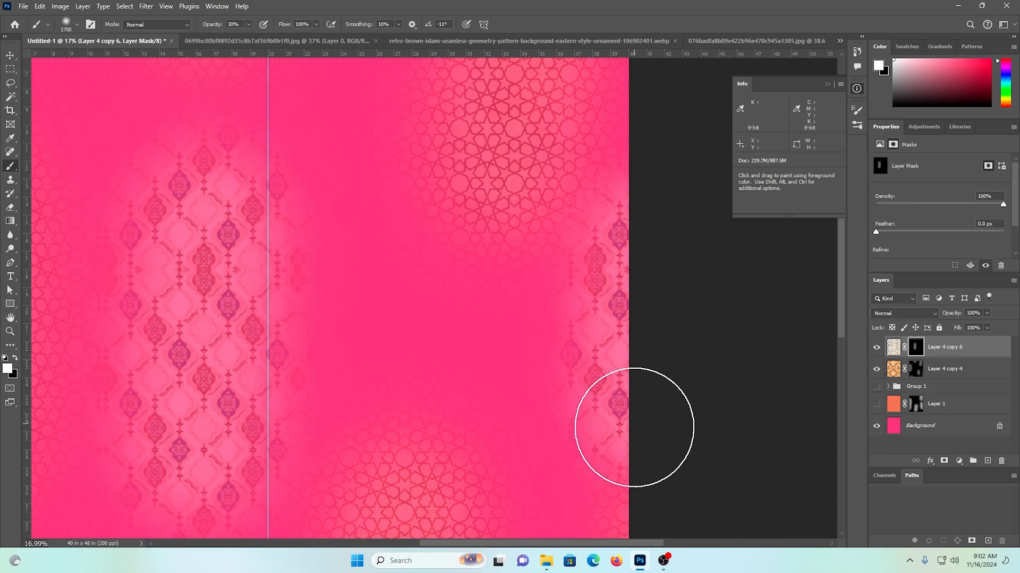
{"action": "scroll", "coordinate": [542, 344], "scroll_direction": "down", "scroll_amount": 2}
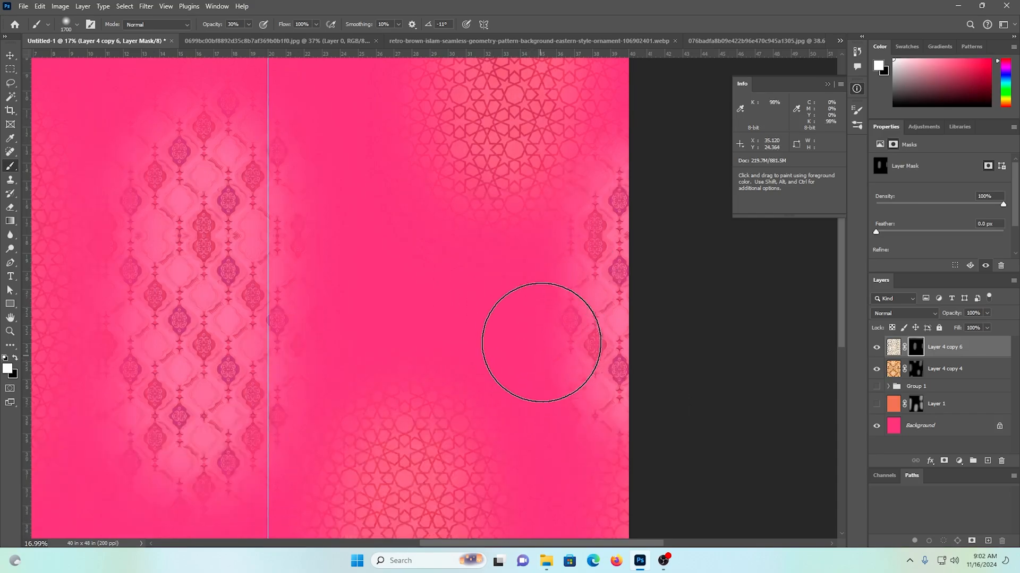
{"action": "left_click", "coordinate": [630, 187]}
{"action": "scroll", "coordinate": [589, 433], "scroll_direction": "down", "scroll_amount": 2}
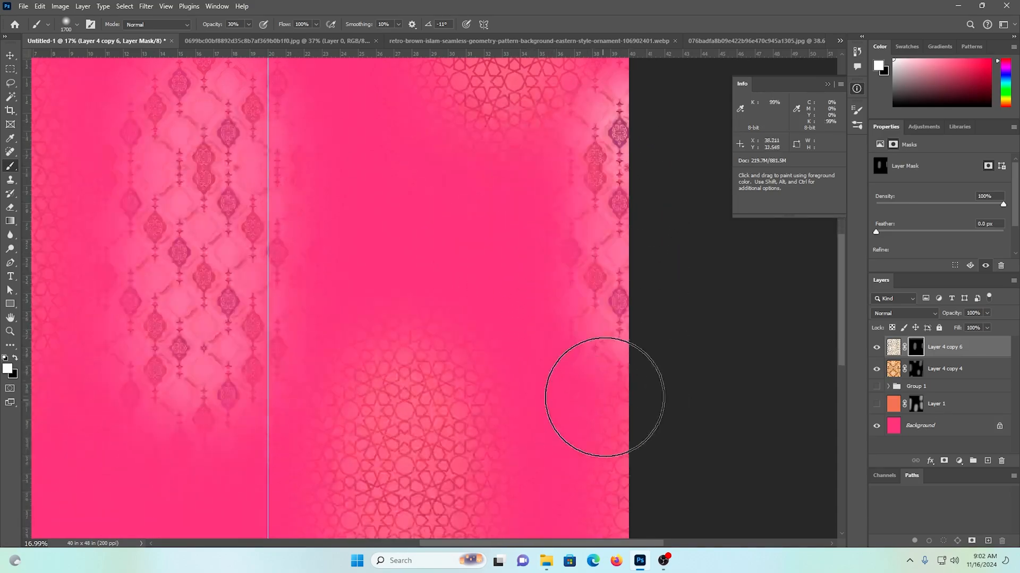
{"action": "left_click", "coordinate": [603, 370]}
{"action": "scroll", "coordinate": [564, 354], "scroll_direction": "down", "scroll_amount": 2}
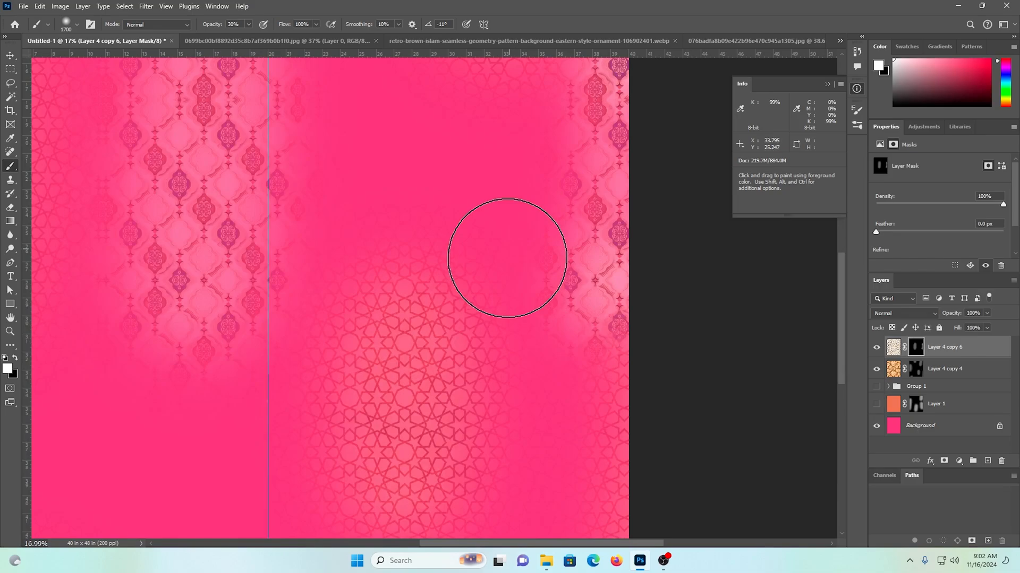
Step: Widen the right-edge medallion patch toward the canvas centre with a parallel vertical brush stroke on the mask
{"action": "scroll", "coordinate": [514, 228], "scroll_direction": "up", "scroll_amount": 2}
{"action": "left_click_drag", "start_coordinate": [522, 185], "coordinate": [516, 348]}
{"action": "scroll", "coordinate": [504, 395], "scroll_direction": "down", "scroll_amount": 1}
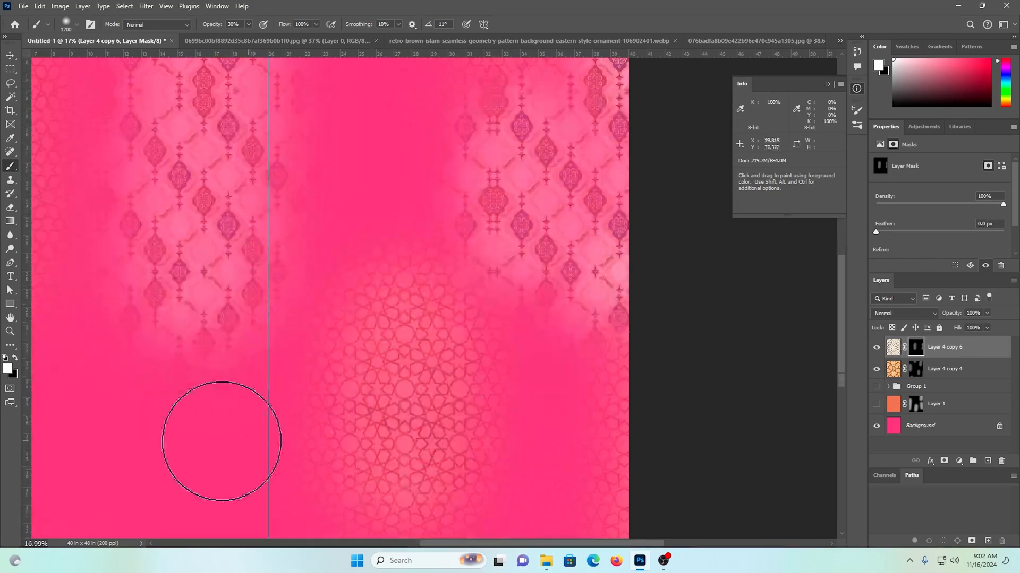
Step: Paint the mask to reveal medallion patches along the lower left edge and in the canvas's top-left corner, undoing the last extra stroke
{"action": "left_click_drag", "start_coordinate": [222, 442], "coordinate": [574, 211]}
{"action": "mouse_move", "coordinate": [425, 236]}
{"action": "left_mouse_down"}
{"action": "mouse_move", "coordinate": [396, 222]}
{"action": "mouse_move", "coordinate": [444, 248]}
{"action": "left_mouse_up"}
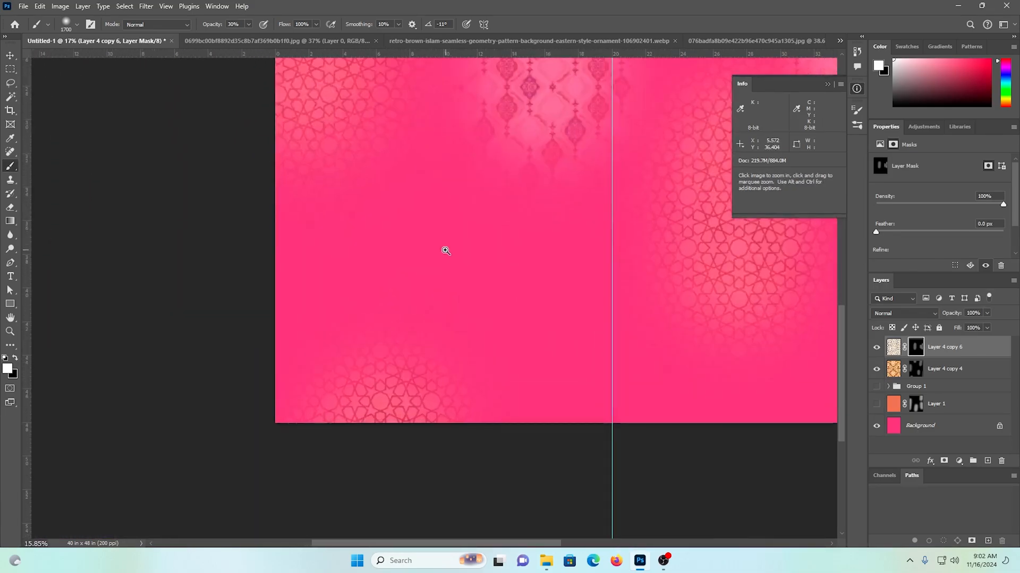
{"action": "left_click_drag", "start_coordinate": [282, 212], "coordinate": [273, 374]}
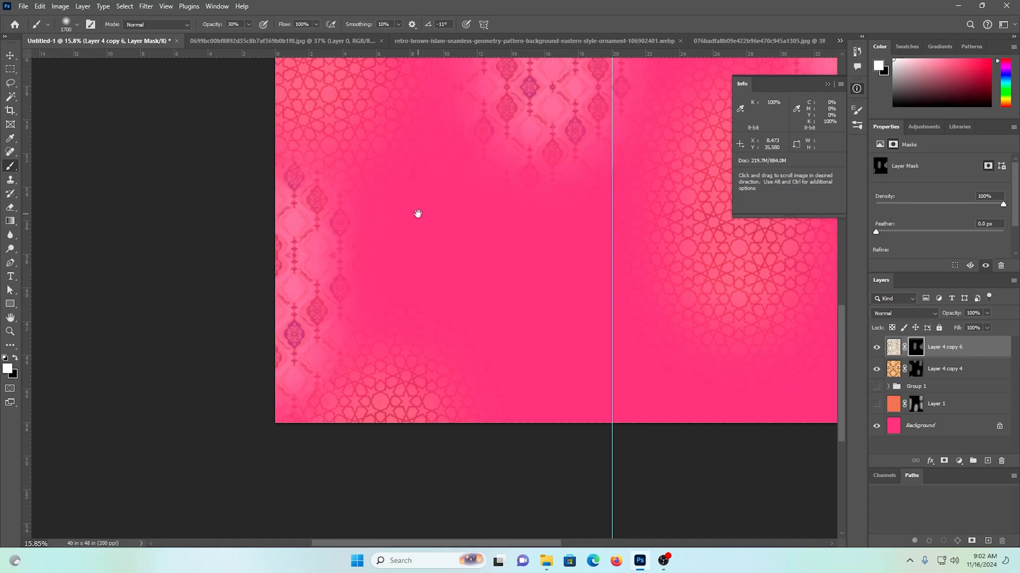
{"action": "mouse_move", "coordinate": [417, 213]}
{"action": "left_mouse_down"}
{"action": "mouse_move", "coordinate": [417, 462]}
{"action": "mouse_move", "coordinate": [387, 527]}
{"action": "left_mouse_up"}
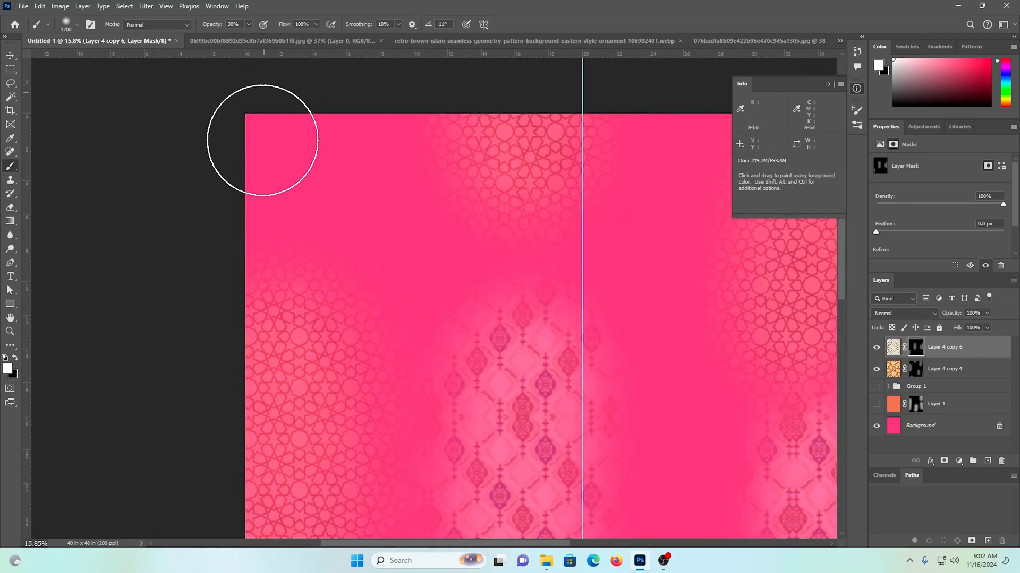
{"action": "mouse_move", "coordinate": [263, 140]}
{"action": "left_mouse_down"}
{"action": "mouse_move", "coordinate": [263, 243]}
{"action": "mouse_move", "coordinate": [361, 182]}
{"action": "mouse_move", "coordinate": [384, 106]}
{"action": "mouse_move", "coordinate": [352, 126]}
{"action": "mouse_move", "coordinate": [354, 245]}
{"action": "mouse_move", "coordinate": [295, 233]}
{"action": "mouse_move", "coordinate": [390, 283]}
{"action": "mouse_move", "coordinate": [402, 209]}
{"action": "mouse_move", "coordinate": [394, 62]}
{"action": "left_mouse_up"}
{"action": "left_click_drag", "start_coordinate": [508, 310], "coordinate": [221, 224]}
{"action": "left_click_drag", "start_coordinate": [373, 293], "coordinate": [337, 269]}
{"action": "key", "text": "ctrl+z"}
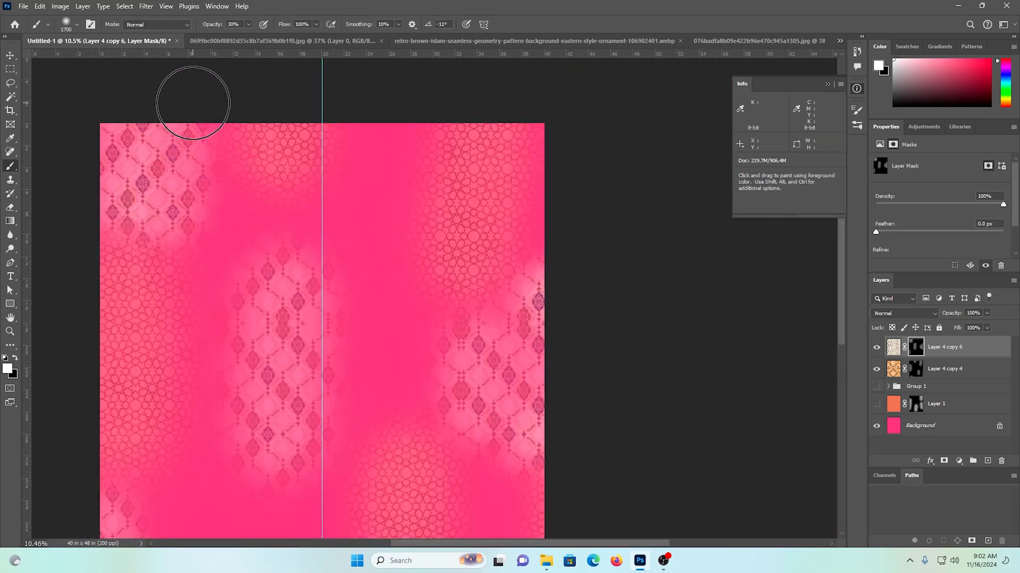
Step: Reveal a vertical medallion patch in the canvas's upper area, just right of the centre guide
{"action": "left_click_drag", "start_coordinate": [385, 167], "coordinate": [383, 325]}
{"action": "key", "text": "space"}
{"action": "left_click_drag", "start_coordinate": [456, 437], "coordinate": [450, 222]}
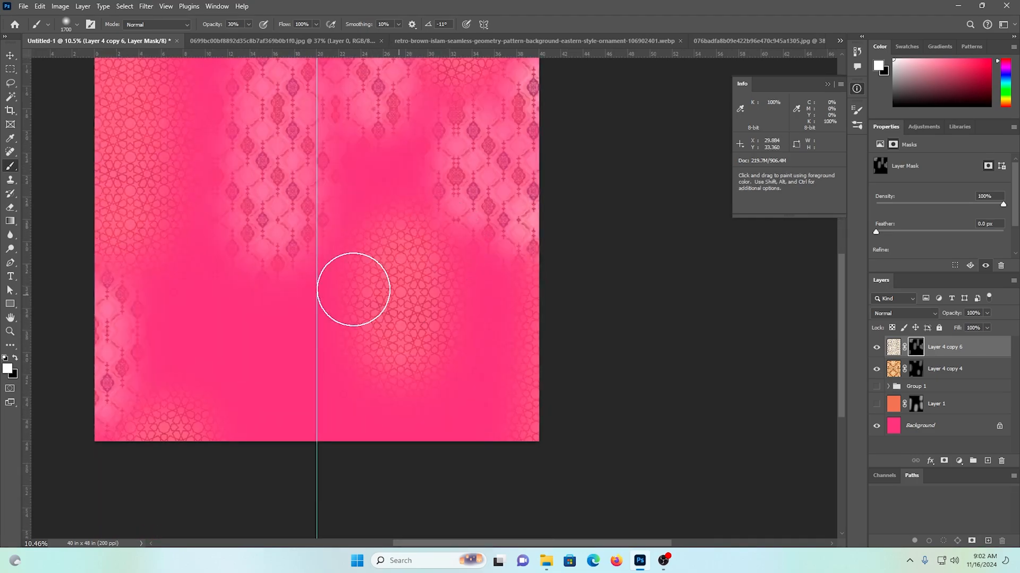
{"action": "left_click_drag", "start_coordinate": [287, 366], "coordinate": [514, 368]}
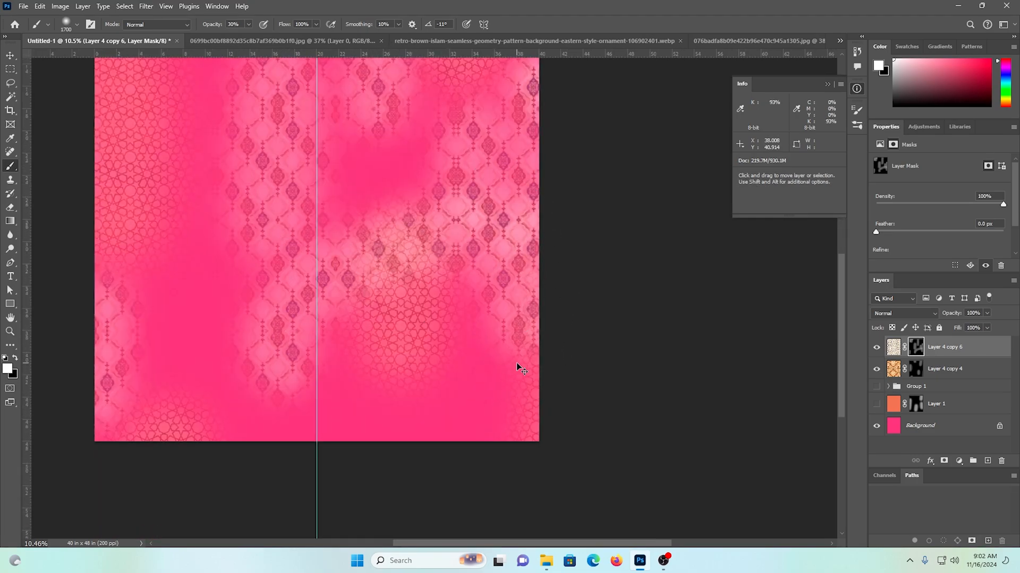
{"action": "key", "text": "ctrl+z"}
{"action": "left_click_drag", "start_coordinate": [385, 356], "coordinate": [770, 312]}
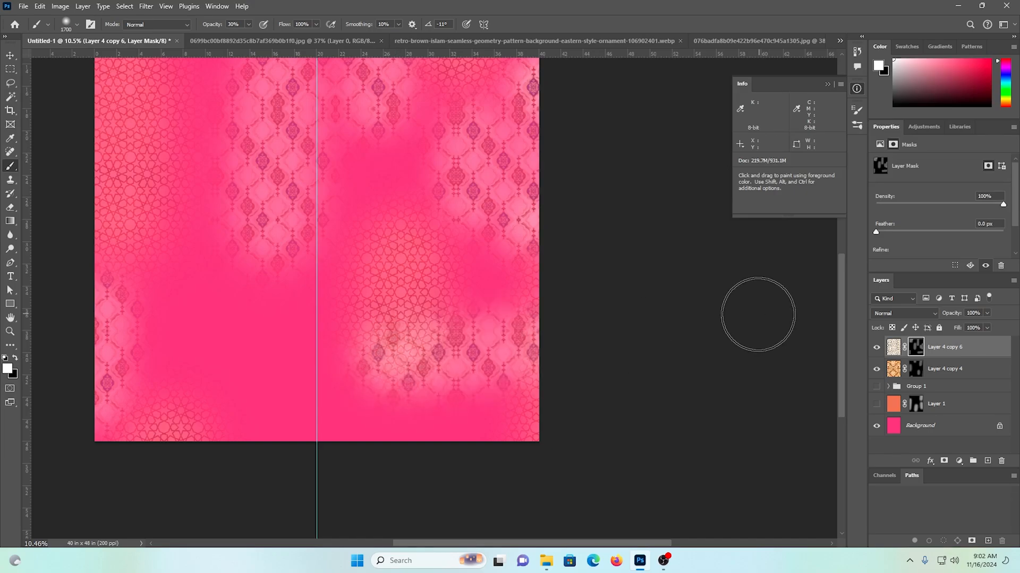
{"action": "key", "text": "ctrl+z"}
Step: Reveal vertical medallion strips at the lower right and lower centre down to the canvas's bottom edge, undoing the extra lower-left stroke
{"action": "left_click_drag", "start_coordinate": [481, 281], "coordinate": [471, 470]}
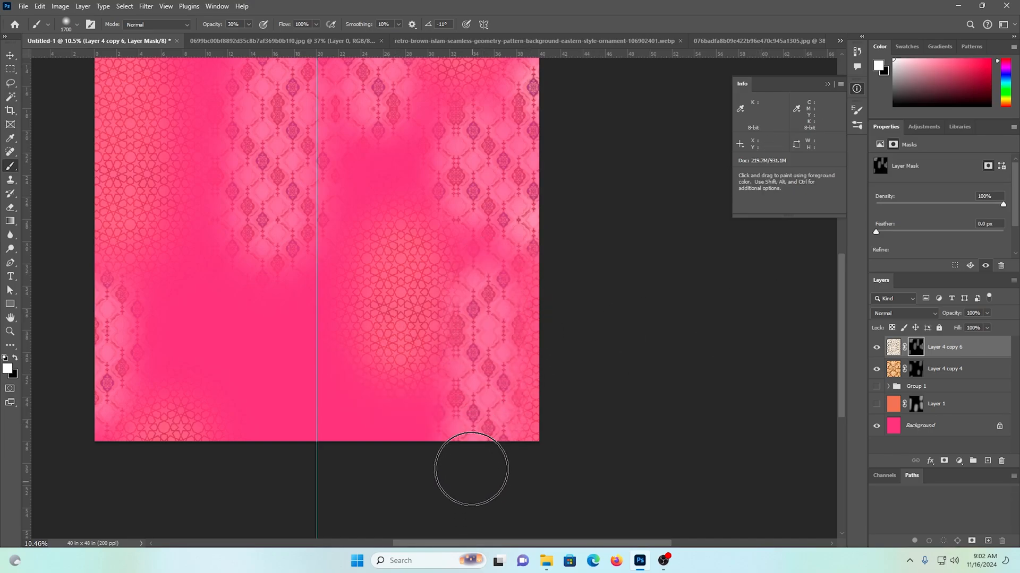
{"action": "scroll", "coordinate": [291, 384], "scroll_direction": "up", "scroll_amount": 2}
{"action": "left_click_drag", "start_coordinate": [292, 439], "coordinate": [388, 295]}
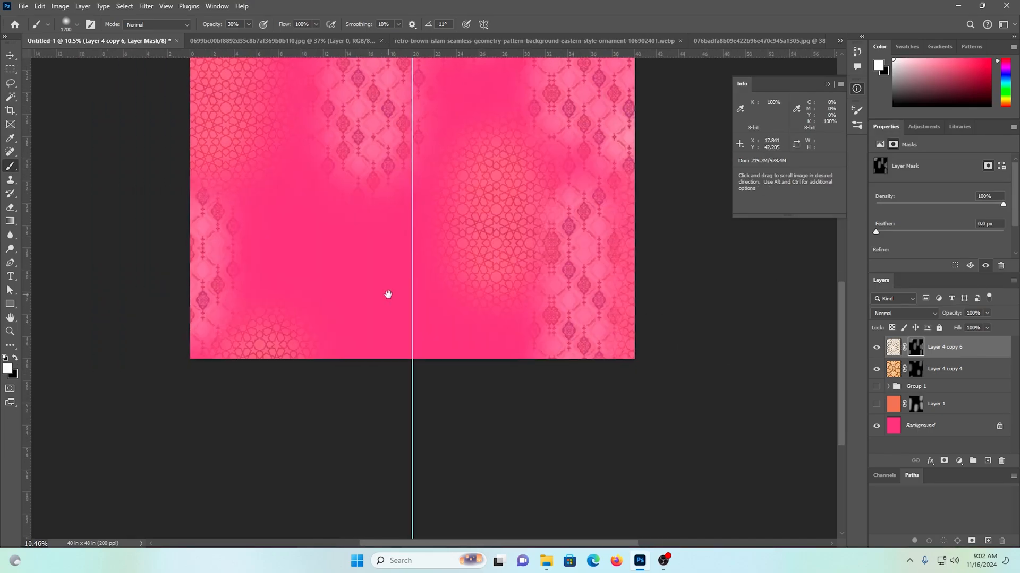
{"action": "left_click_drag", "start_coordinate": [403, 209], "coordinate": [398, 471]}
{"action": "scroll", "coordinate": [298, 393], "scroll_direction": "up", "scroll_amount": 2}
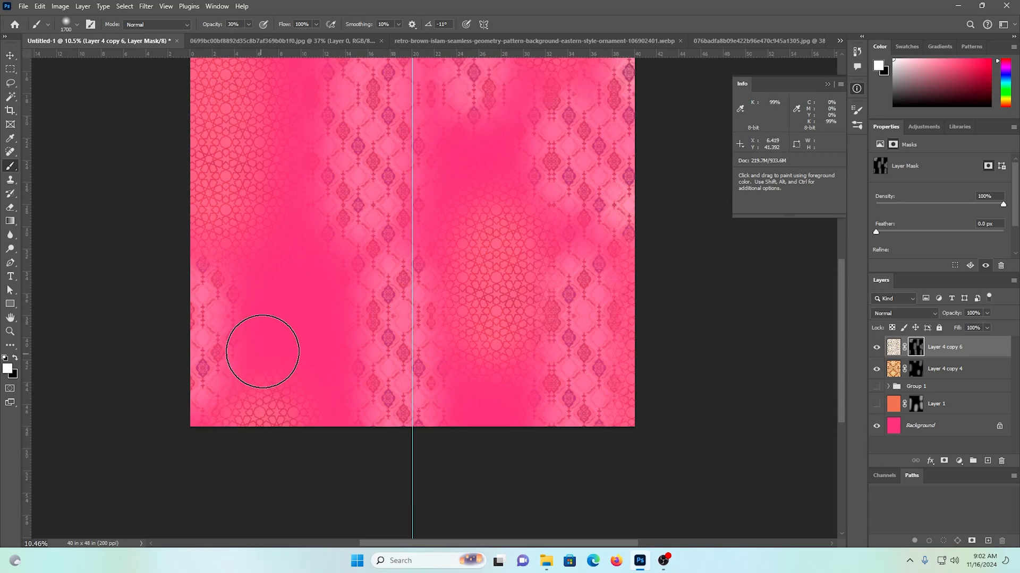
{"action": "scroll", "coordinate": [462, 420], "scroll_direction": "up", "scroll_amount": 5}
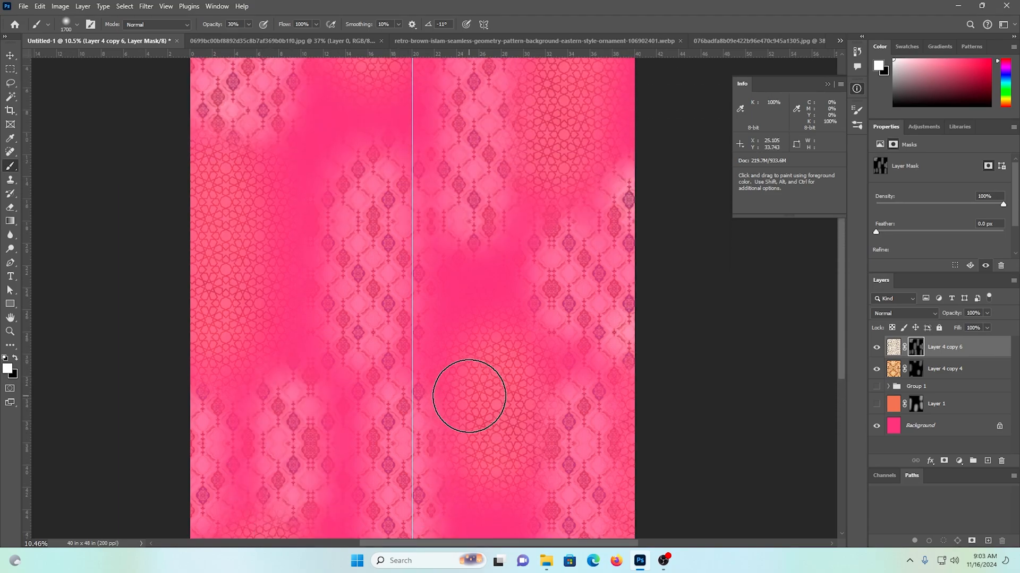
{"action": "key", "text": "ctrl+z"}
Step: Fade the medallion pattern spilling over the centre guide by painting black on the layer mask
{"action": "left_click_drag", "start_coordinate": [548, 379], "coordinate": [487, 383]}
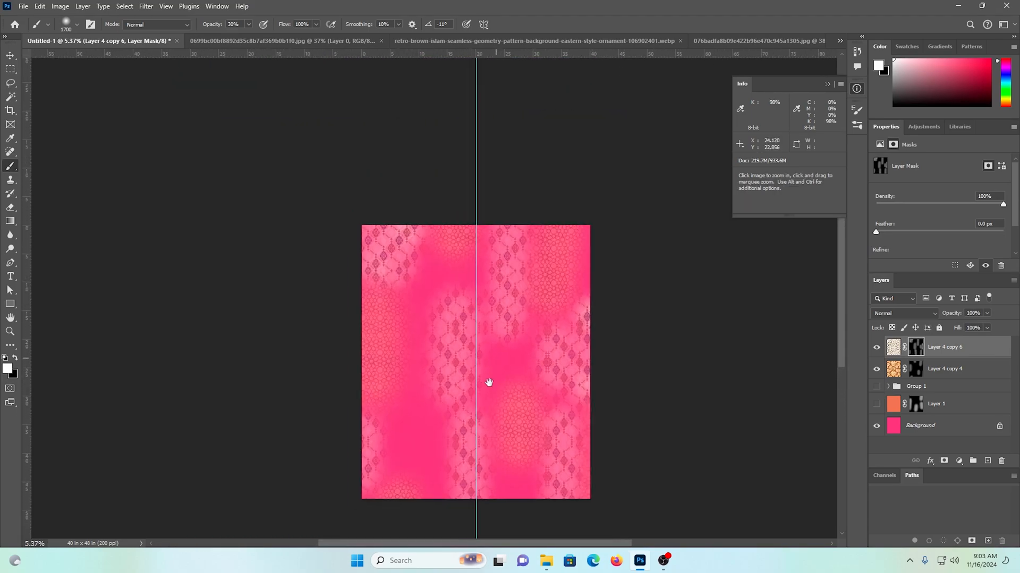
{"action": "left_click_drag", "start_coordinate": [542, 436], "coordinate": [535, 358]}
{"action": "scroll", "coordinate": [511, 330], "scroll_direction": "up", "scroll_amount": 5}
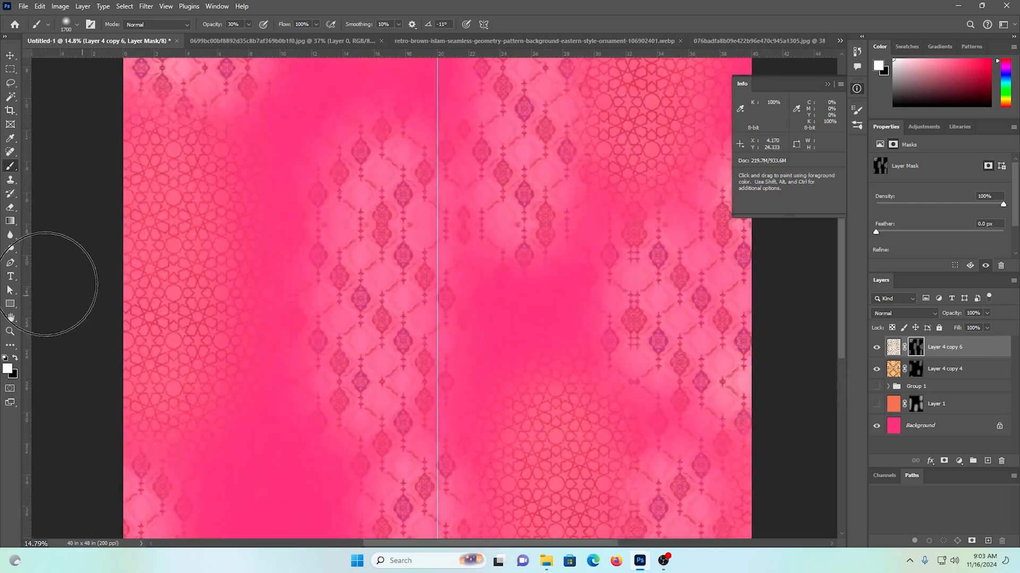
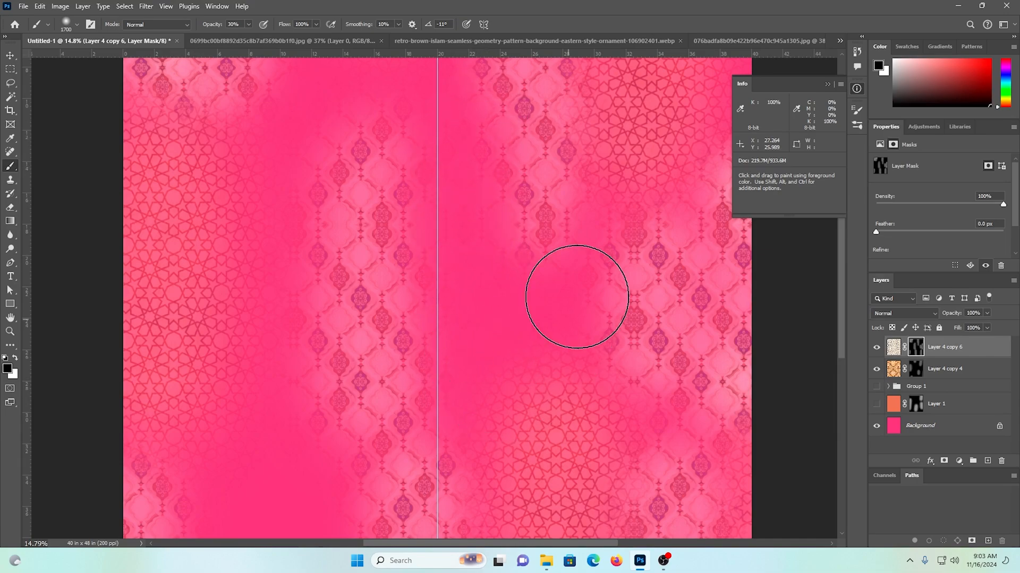
{"action": "scroll", "coordinate": [512, 301], "scroll_direction": "down", "scroll_amount": 5}
{"action": "scroll", "coordinate": [542, 321], "scroll_direction": "up", "scroll_amount": 4}
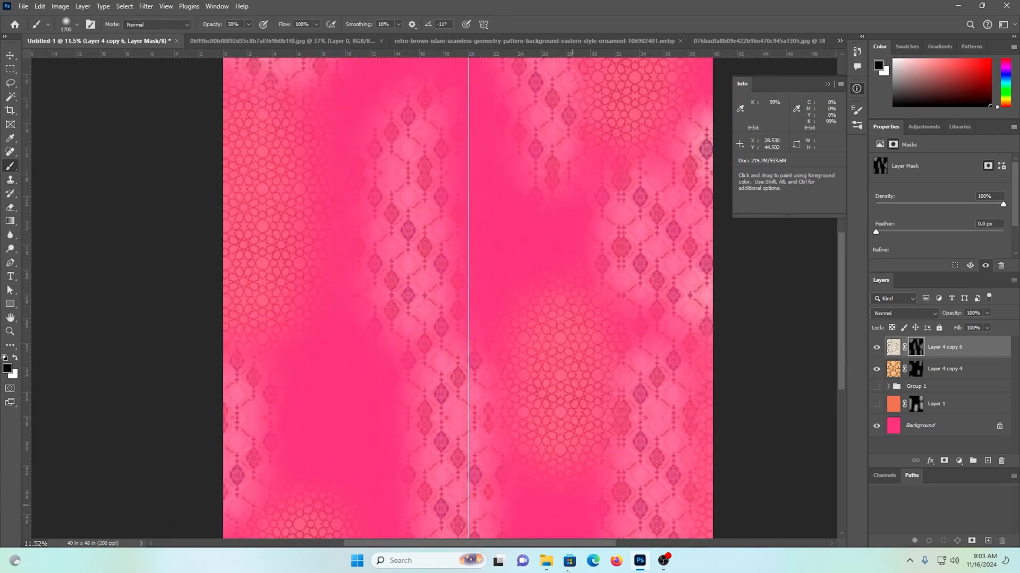
Step: Find the black-and-white leaf pattern 8548b08dded4d1b6fea949a3901d5b0d.jpg in the Downloads folder, preview it and open it in Photoshop
{"action": "left_click", "coordinate": [548, 567]}
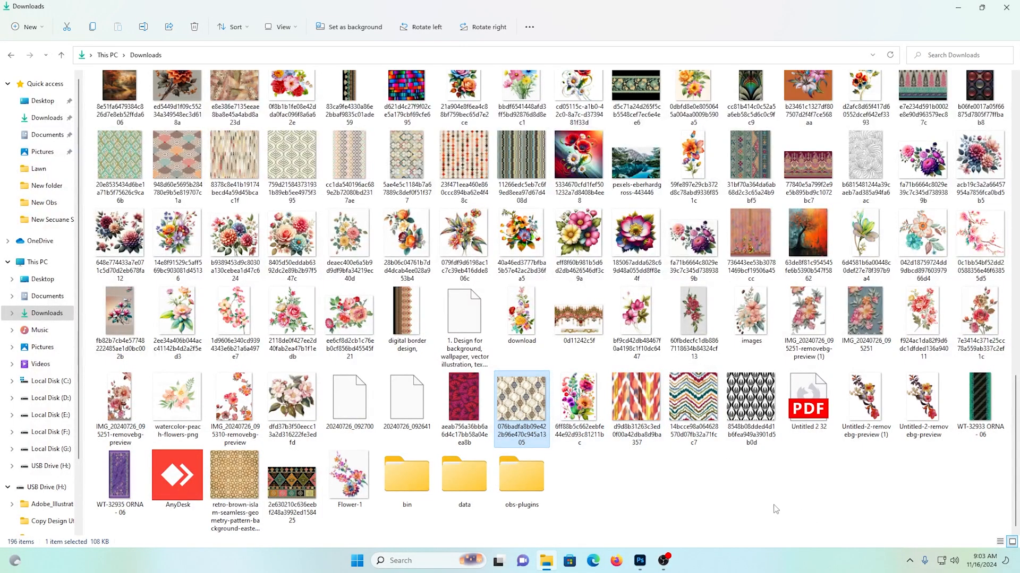
{"action": "scroll", "coordinate": [757, 508], "scroll_direction": "up", "scroll_amount": 5}
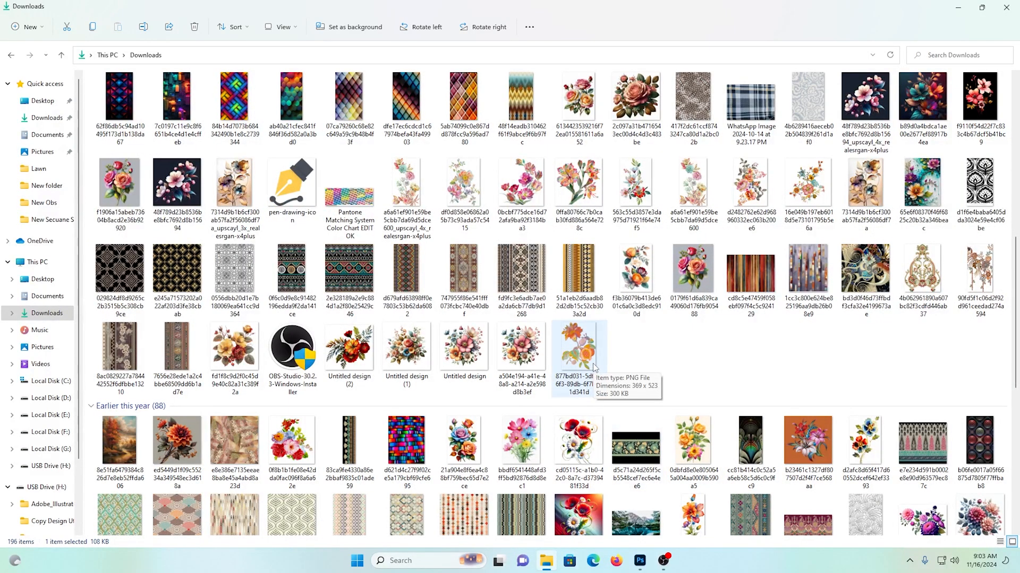
{"action": "scroll", "coordinate": [594, 368], "scroll_direction": "up", "scroll_amount": 3}
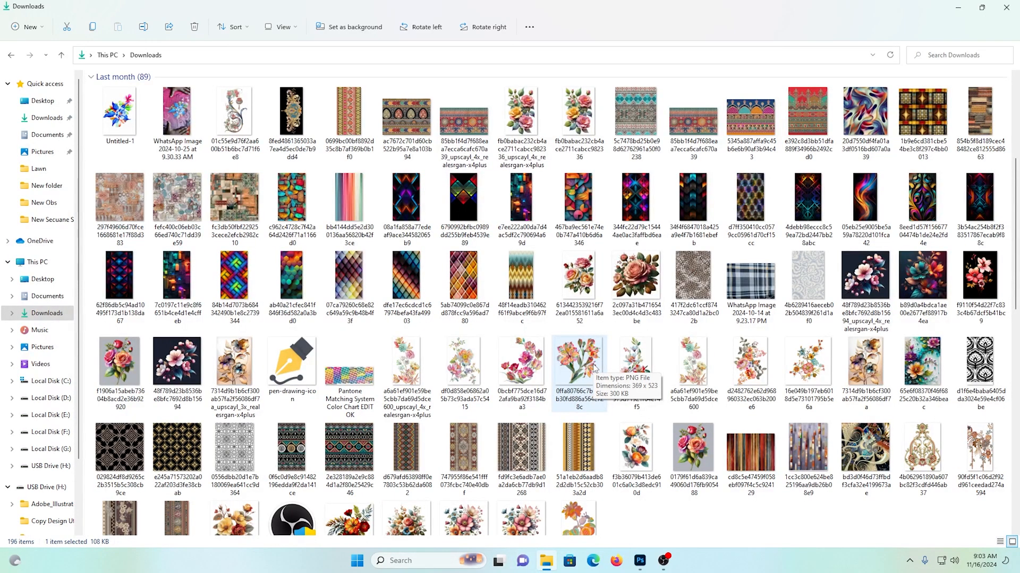
{"action": "scroll", "coordinate": [593, 366], "scroll_direction": "up", "scroll_amount": 3}
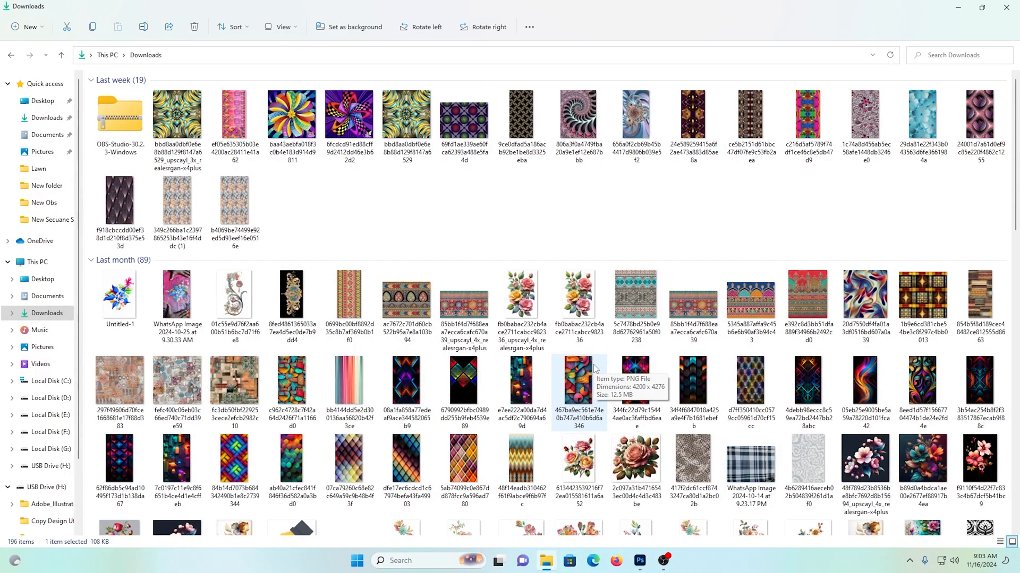
{"action": "scroll", "coordinate": [593, 365], "scroll_direction": "down", "scroll_amount": 15}
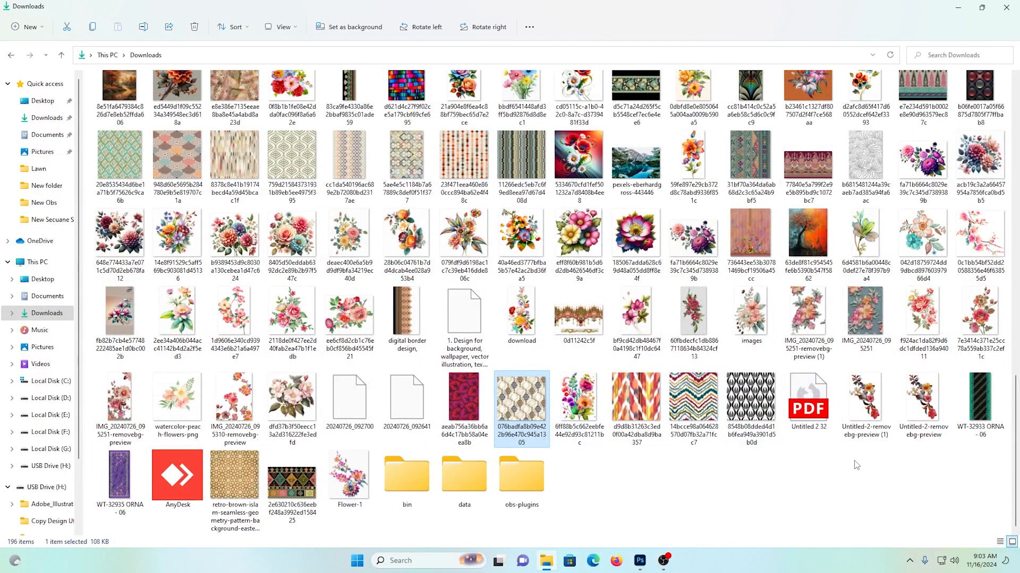
{"action": "left_click", "coordinate": [749, 387]}
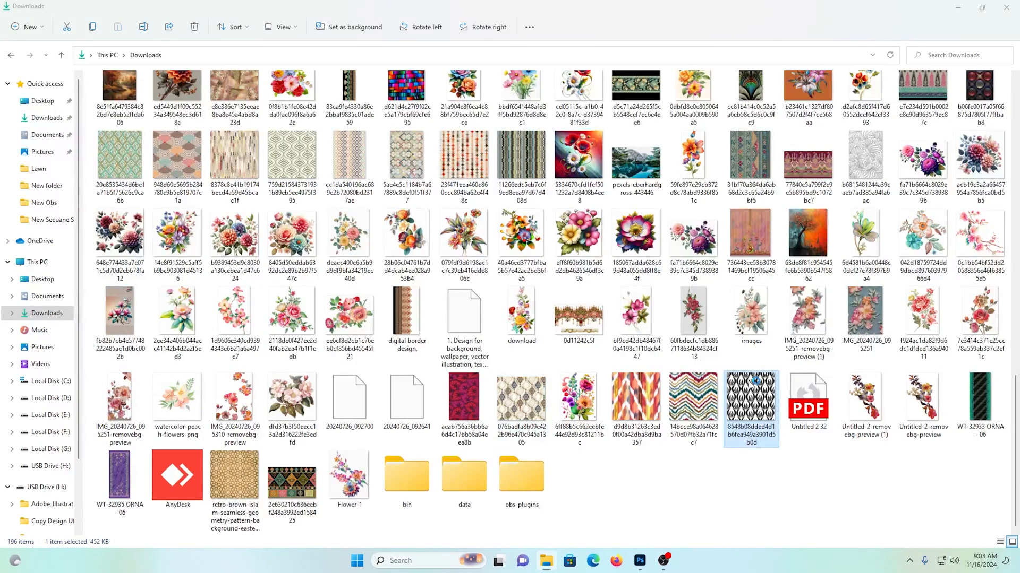
{"action": "double_click", "coordinate": [754, 381]}
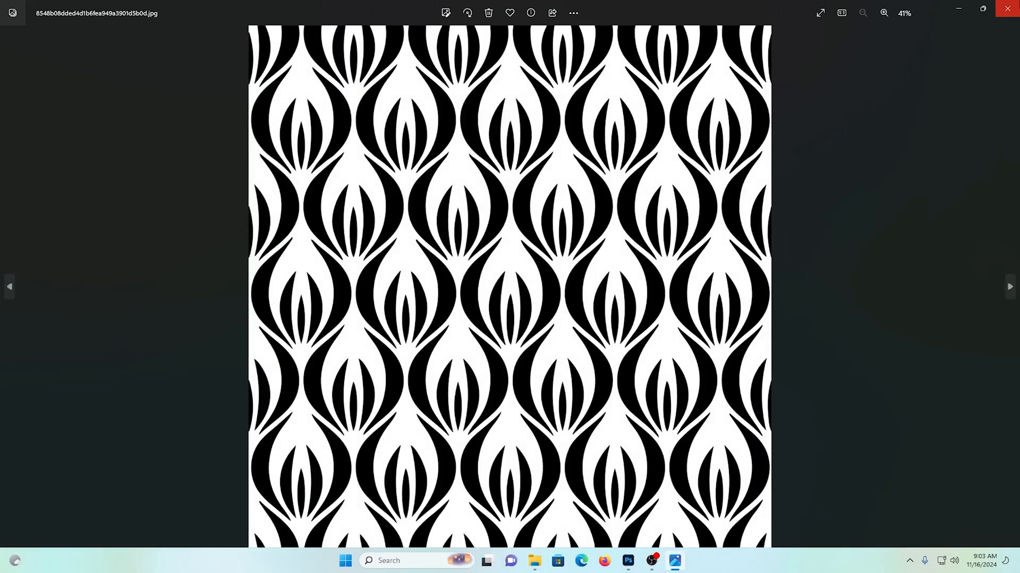
{"action": "left_click", "coordinate": [1007, 8]}
{"action": "right_click", "coordinate": [750, 386]}
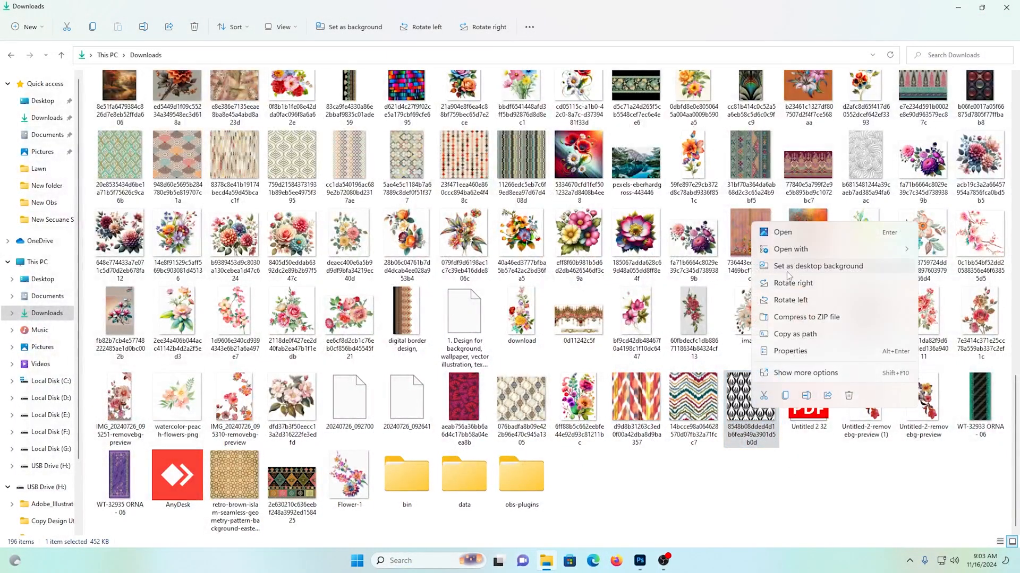
{"action": "mouse_move", "coordinate": [794, 251]}
{"action": "left_click", "coordinate": [853, 266]}
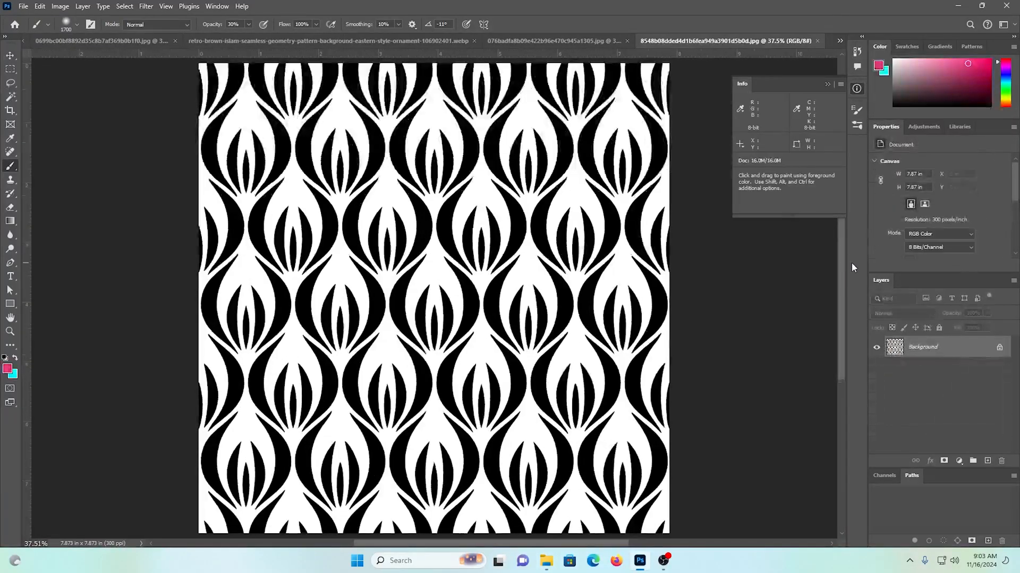
Step: Set the leaf pattern image's resolution to 200 pixels/inch and fit the image to the window
{"action": "key", "text": "ctrl+alt+i"}
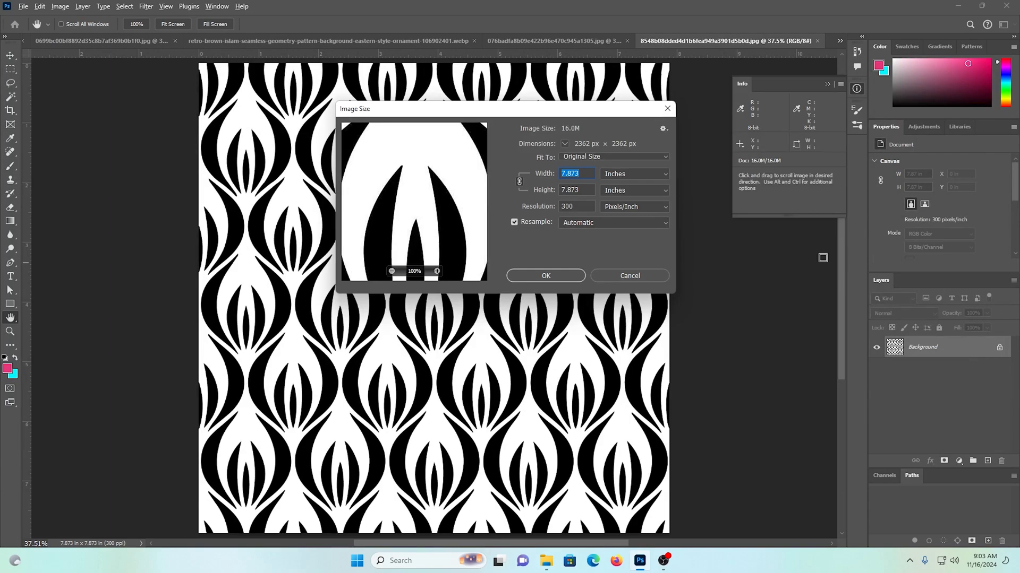
{"action": "double_click", "coordinate": [560, 203]}
{"action": "type", "text": "2"}
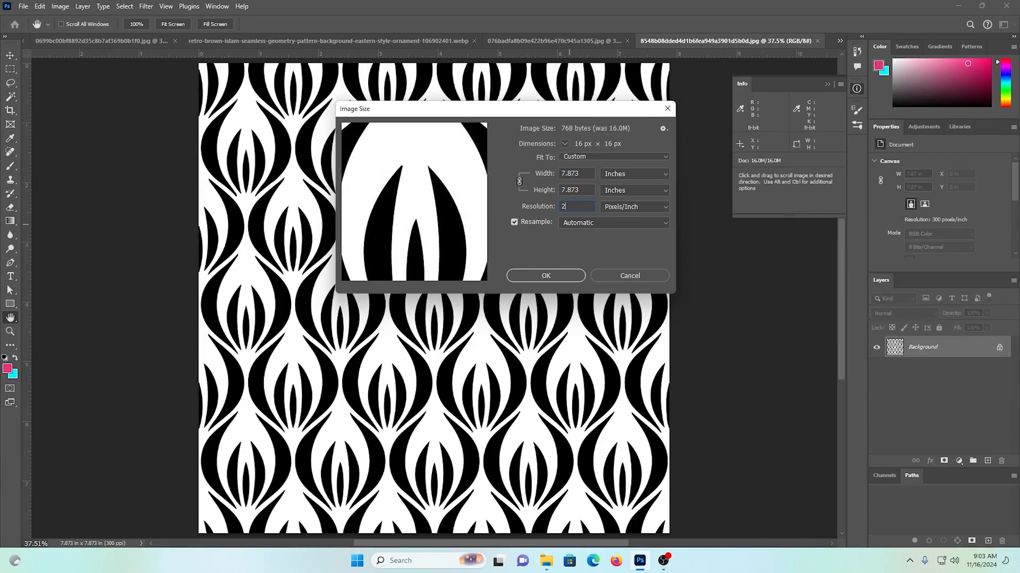
{"action": "type", "text": "00"}
{"action": "left_click", "coordinate": [546, 276]}
{"action": "key", "text": "b"}
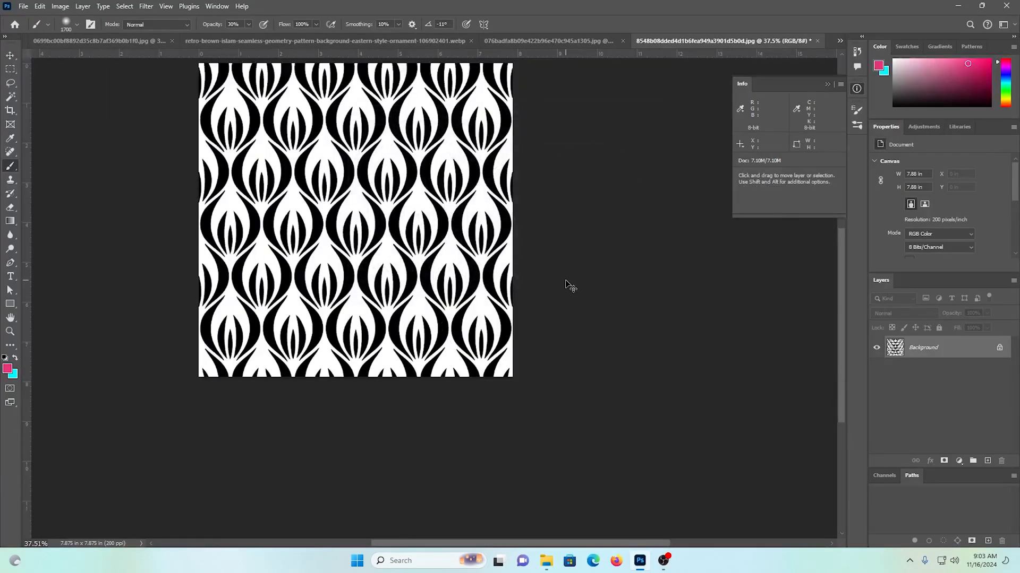
{"action": "key", "text": "ctrl+0"}
Step: Select the white areas around the black leaf motifs with the Magic Wand tool
{"action": "left_click", "coordinate": [10, 97]}
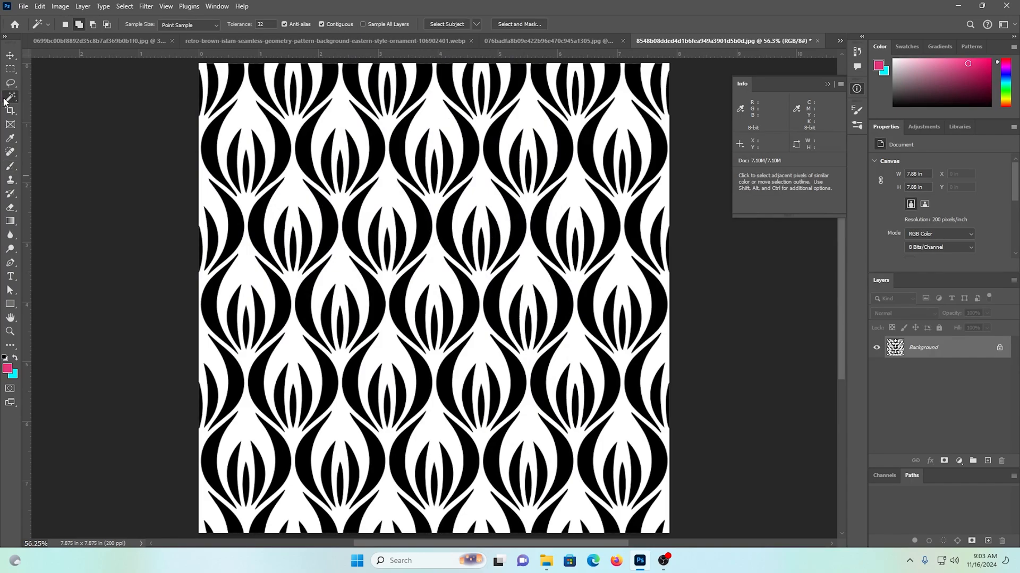
{"action": "scroll", "coordinate": [354, 228], "scroll_direction": "up", "scroll_amount": 5}
{"action": "left_click", "coordinate": [247, 262]}
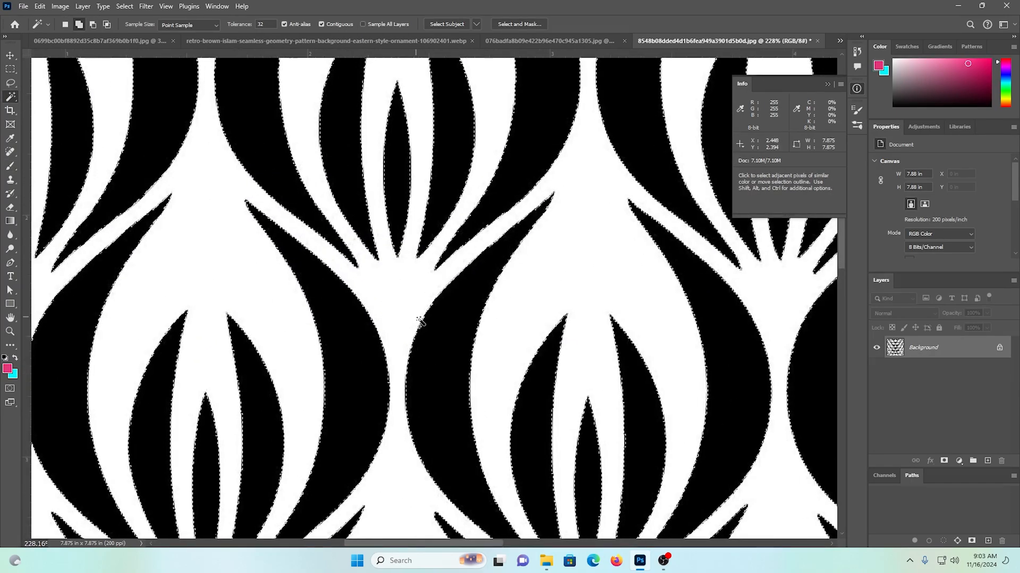
{"action": "key", "text": "shift+F5"}
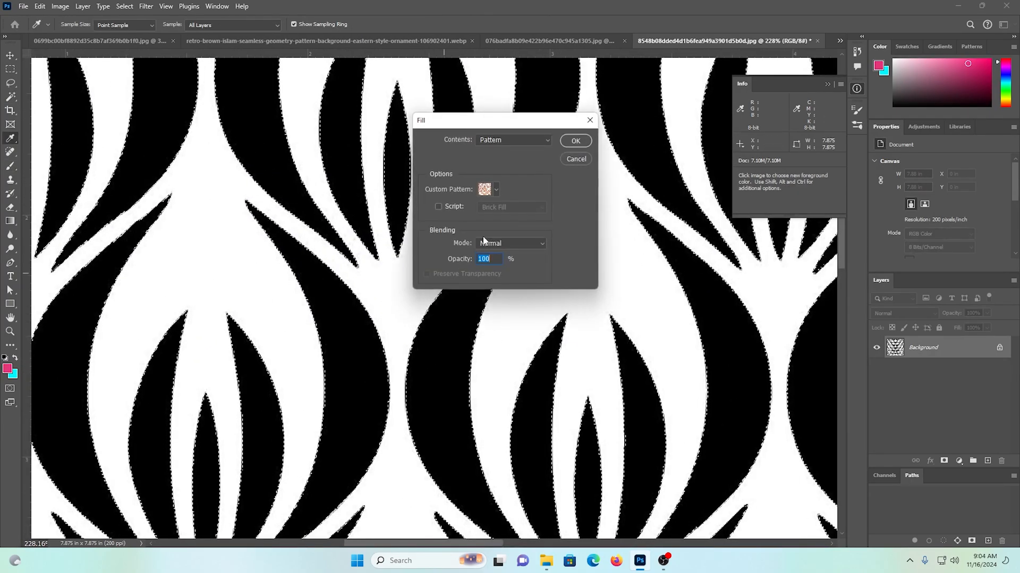
{"action": "left_click", "coordinate": [574, 142]}
{"action": "key", "text": "ctrl+z"}
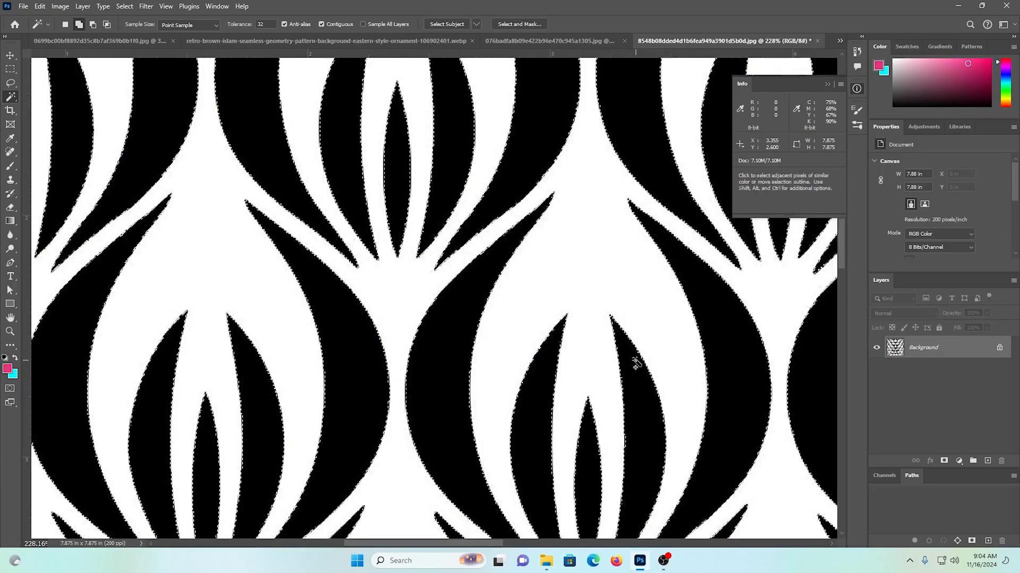
Step: Convert the background to a regular layer, delete the selected white areas to transparency and deselect
{"action": "key", "text": "Delete"}
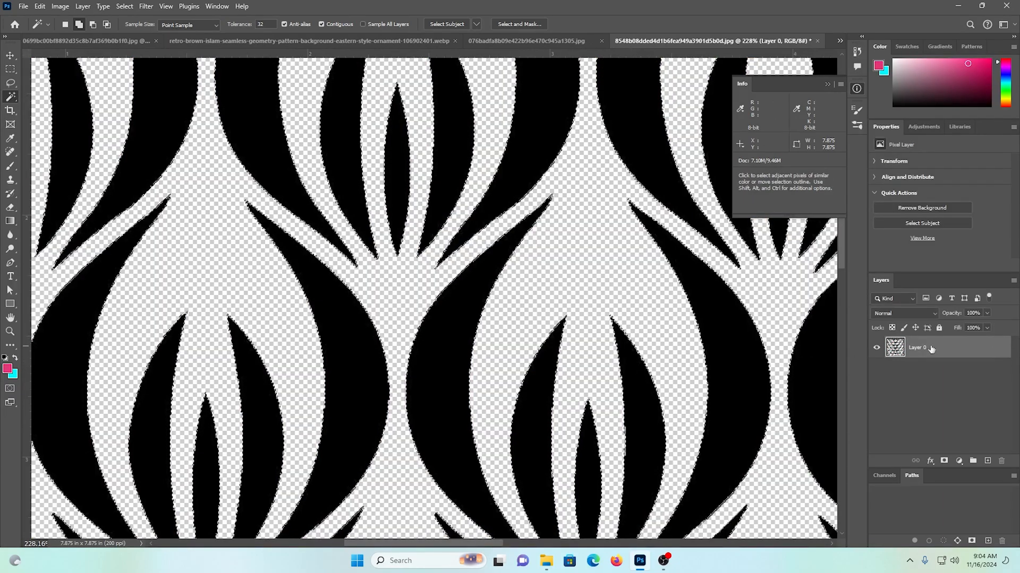
{"action": "key", "text": "ctrl+d"}
{"action": "scroll", "coordinate": [608, 318], "scroll_direction": "down", "scroll_amount": 5}
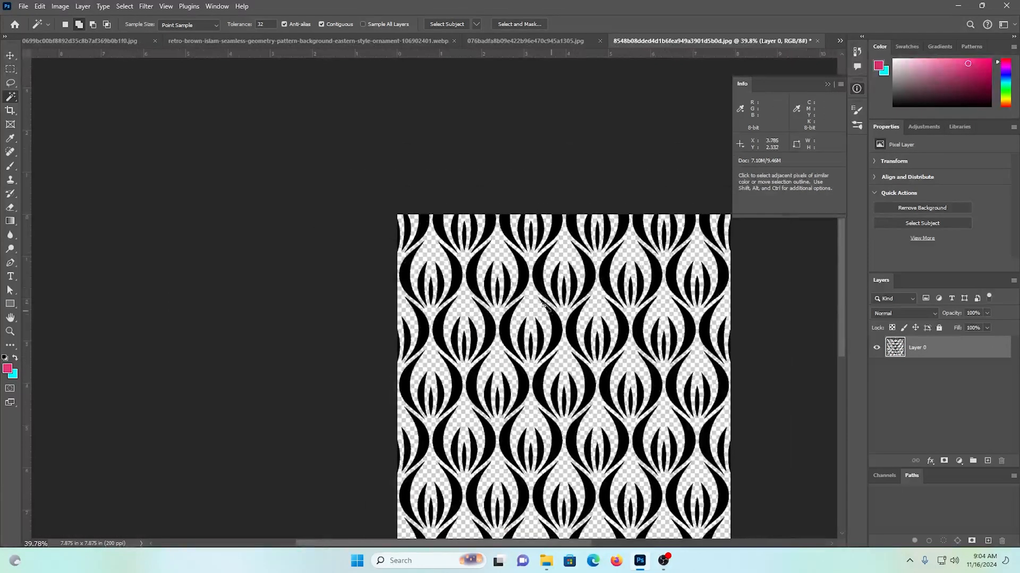
{"action": "scroll", "coordinate": [632, 362], "scroll_direction": "down", "scroll_amount": 3}
{"action": "scroll", "coordinate": [536, 325], "scroll_direction": "up", "scroll_amount": 5}
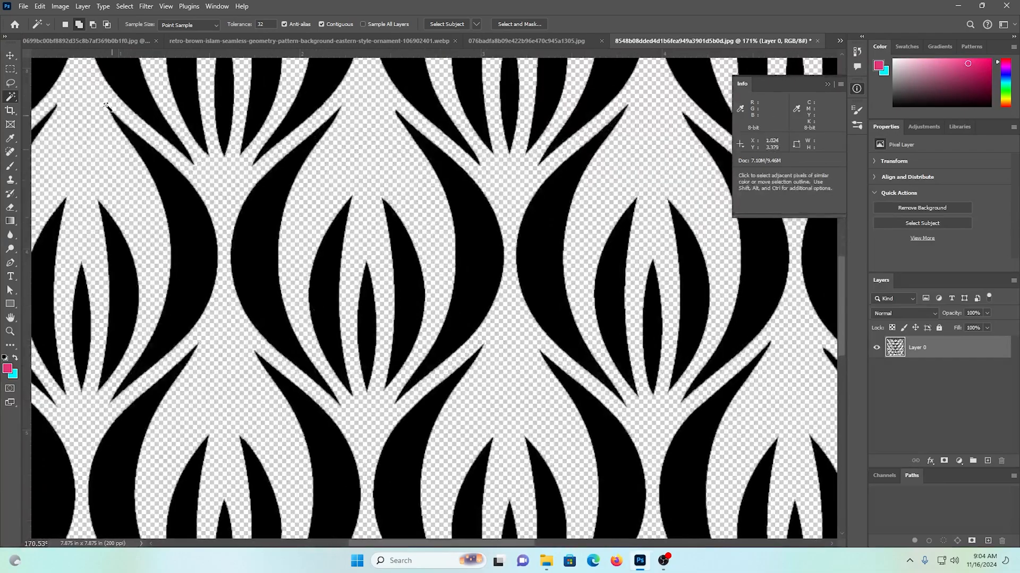
Step: Copy the whole cut-out leaf pattern
{"action": "left_click", "coordinate": [16, 73]}
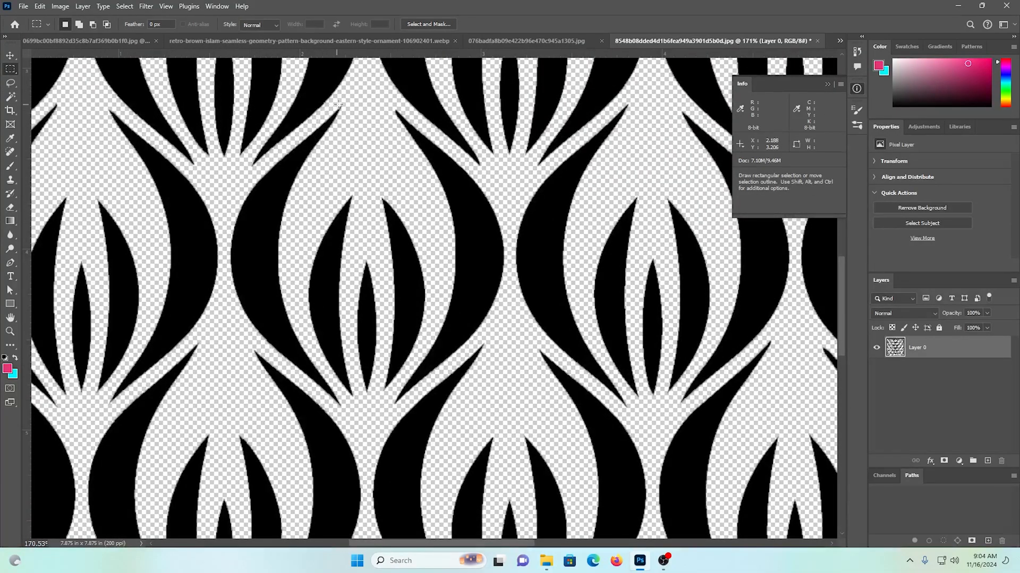
{"action": "left_click_drag", "start_coordinate": [417, 349], "coordinate": [423, 403]}
{"action": "left_click", "coordinate": [422, 403]}
{"action": "scroll", "coordinate": [418, 401], "scroll_direction": "down", "scroll_amount": 7}
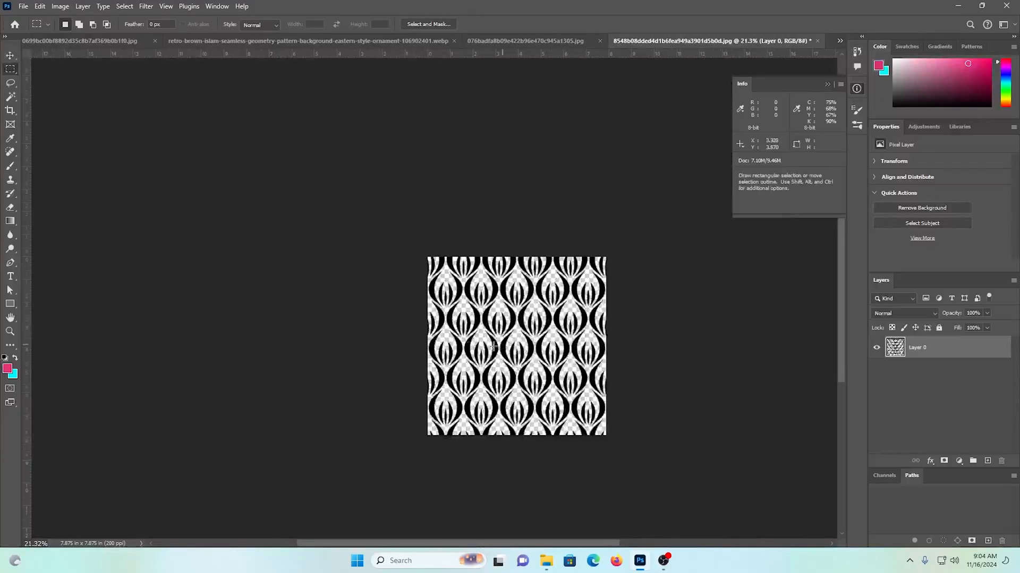
{"action": "scroll", "coordinate": [494, 346], "scroll_direction": "down", "scroll_amount": 1}
Step: Close the retro brown Islamic geometry pattern document without saving its changes
{"action": "left_click", "coordinate": [502, 42]}
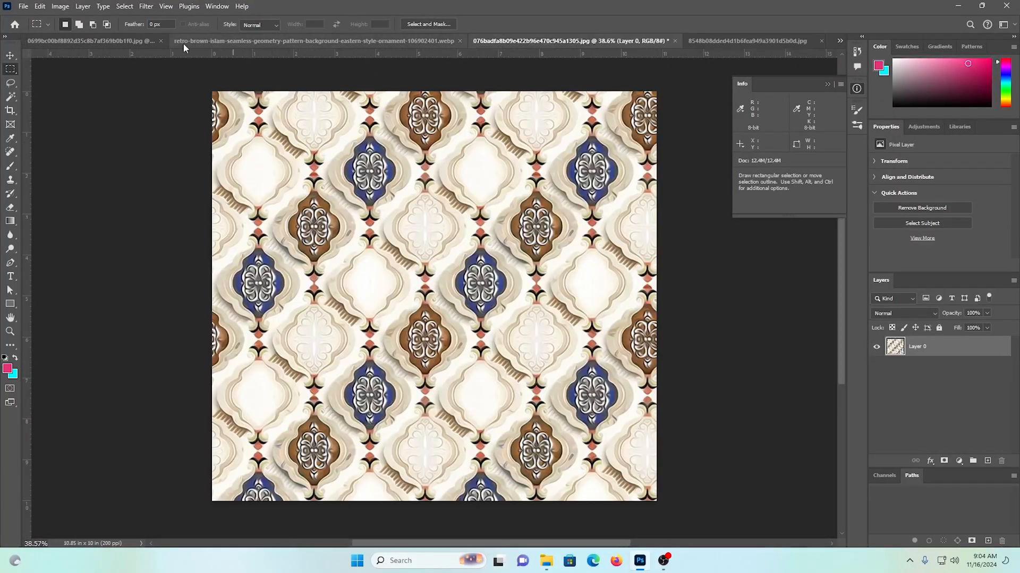
{"action": "left_click", "coordinate": [365, 43]}
{"action": "key", "text": "ctrl+w"}
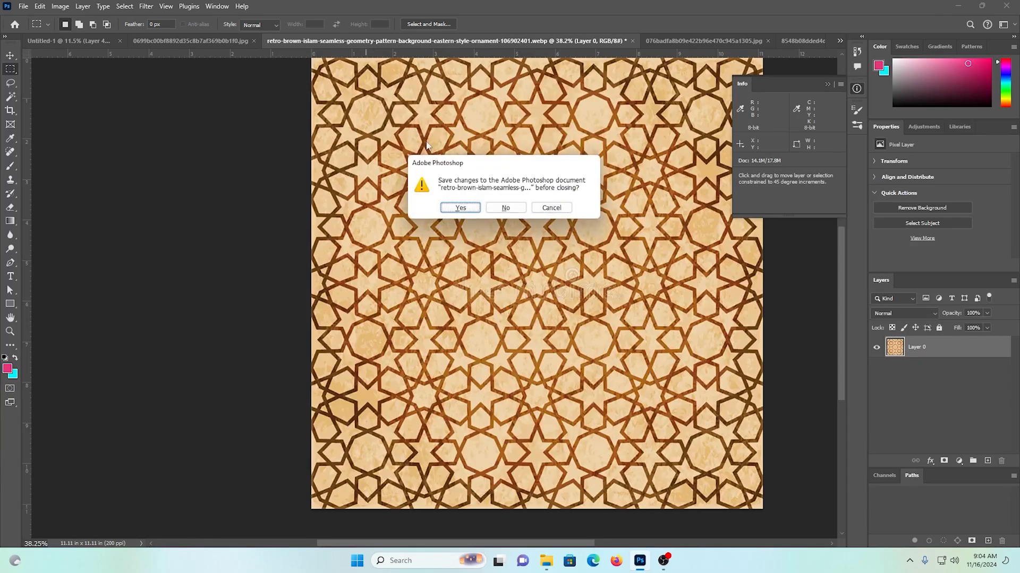
{"action": "left_click", "coordinate": [505, 208]}
Step: Paste the leaf pattern into Untitled-1 and move it to the lower part of the canvas's left half
{"action": "left_click", "coordinate": [66, 39]}
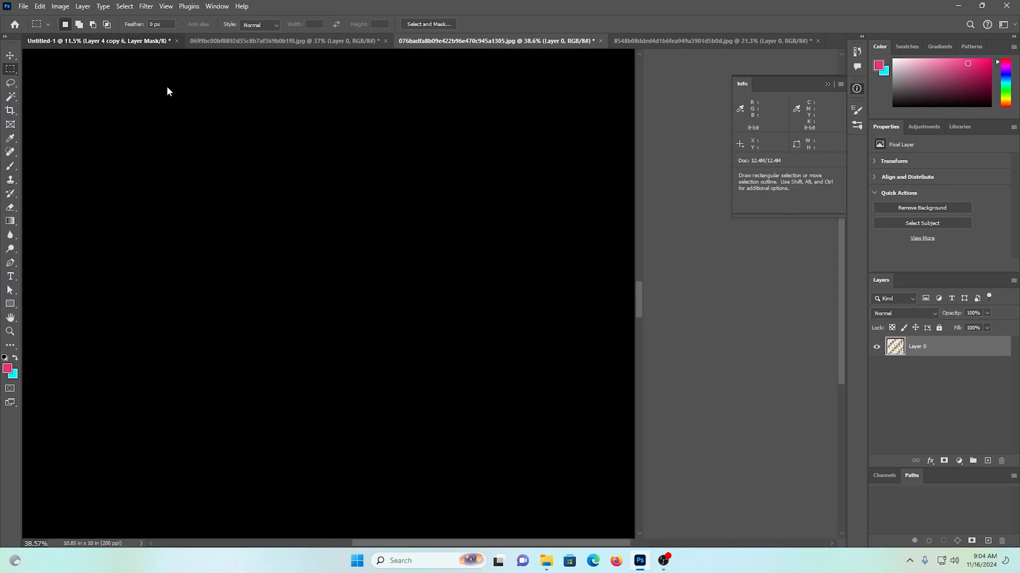
{"action": "key", "text": "ctrl+v"}
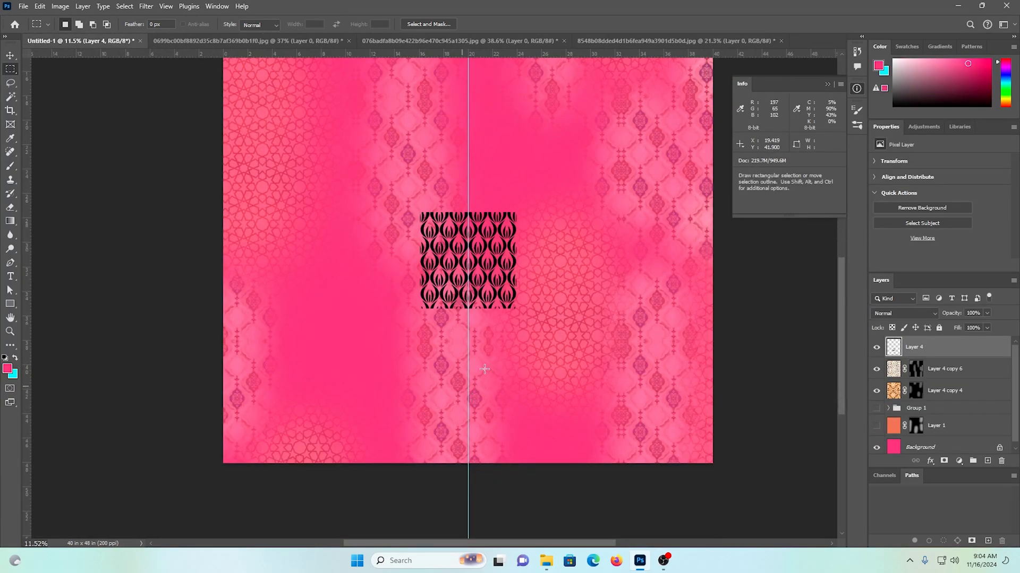
{"action": "left_click", "coordinate": [9, 58]}
{"action": "left_click_drag", "start_coordinate": [513, 306], "coordinate": [438, 408]}
{"action": "left_click_drag", "start_coordinate": [351, 319], "coordinate": [371, 294]}
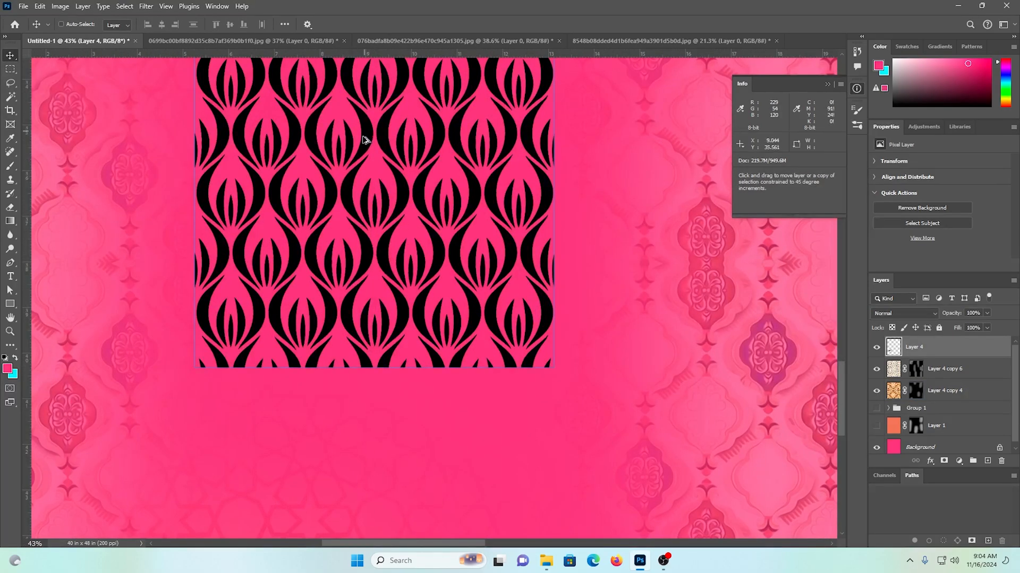
Step: Duplicate the leaf pattern tile directly below the original, close the seam between them and merge the two layers
{"action": "left_click_drag", "start_coordinate": [365, 140], "coordinate": [349, 487]}
{"action": "mouse_move", "coordinate": [347, 495]}
{"action": "left_mouse_down"}
{"action": "mouse_move", "coordinate": [348, 507]}
{"action": "mouse_move", "coordinate": [348, 496]}
{"action": "left_mouse_up"}
{"action": "left_click_drag", "start_coordinate": [303, 375], "coordinate": [415, 421]}
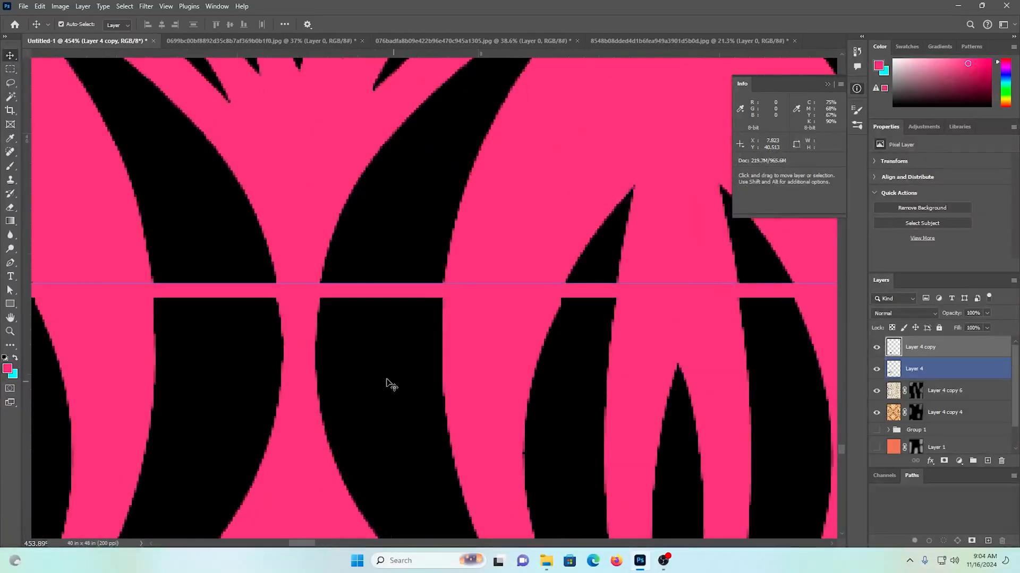
{"action": "left_click_drag", "start_coordinate": [357, 373], "coordinate": [358, 358]}
{"action": "left_click", "coordinate": [371, 260], "text": "ctrl+shift"}
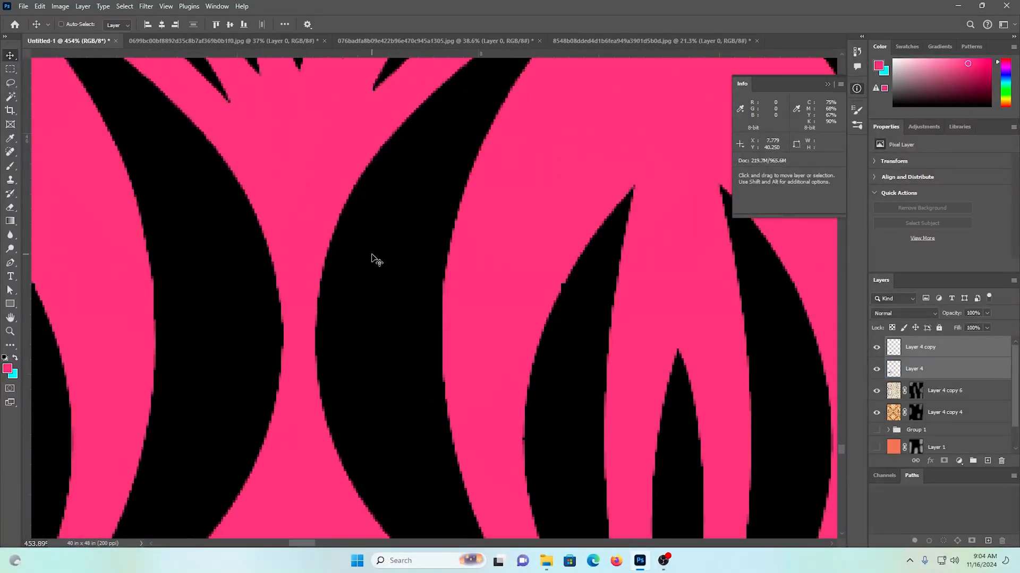
{"action": "key", "text": "ctrl+e"}
Step: Duplicate the merged leaf strip directly above itself with the seam aligned, and select both strip layers
{"action": "left_click_drag", "start_coordinate": [499, 246], "coordinate": [317, 193]}
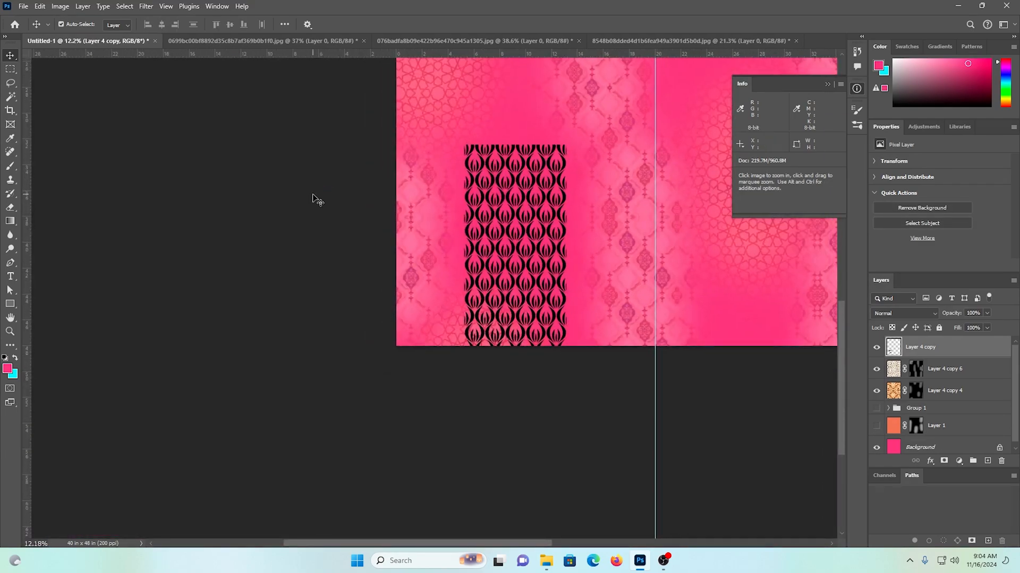
{"action": "scroll", "coordinate": [567, 303], "scroll_direction": "up", "scroll_amount": 1}
{"action": "left_click_drag", "start_coordinate": [546, 257], "coordinate": [562, 215]}
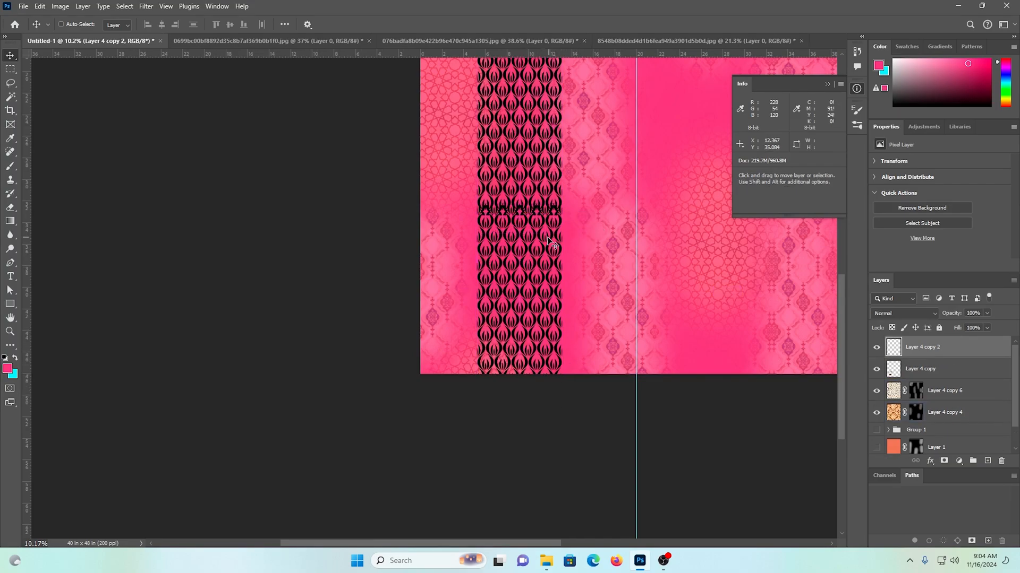
{"action": "scroll", "coordinate": [537, 318], "scroll_direction": "up", "scroll_amount": 4}
{"action": "left_click_drag", "start_coordinate": [537, 319], "coordinate": [461, 322]}
{"action": "scroll", "coordinate": [531, 289], "scroll_direction": "up", "scroll_amount": 8}
{"action": "left_click", "coordinate": [460, 387], "text": "ctrl+shift"}
{"action": "key", "text": "ctrl+e"}
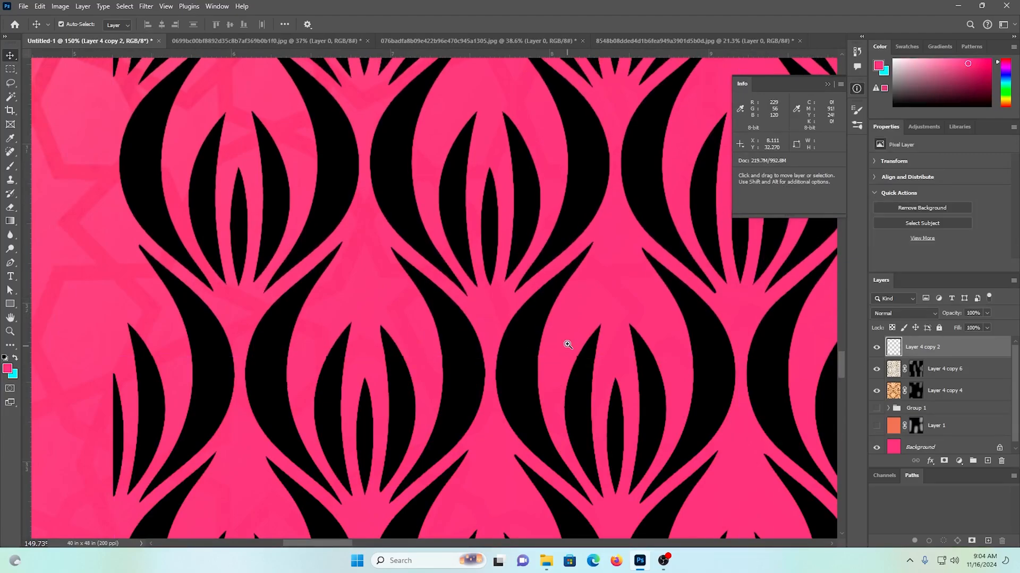
{"action": "left_click_drag", "start_coordinate": [564, 344], "coordinate": [443, 329]}
{"action": "left_click_drag", "start_coordinate": [611, 337], "coordinate": [509, 369]}
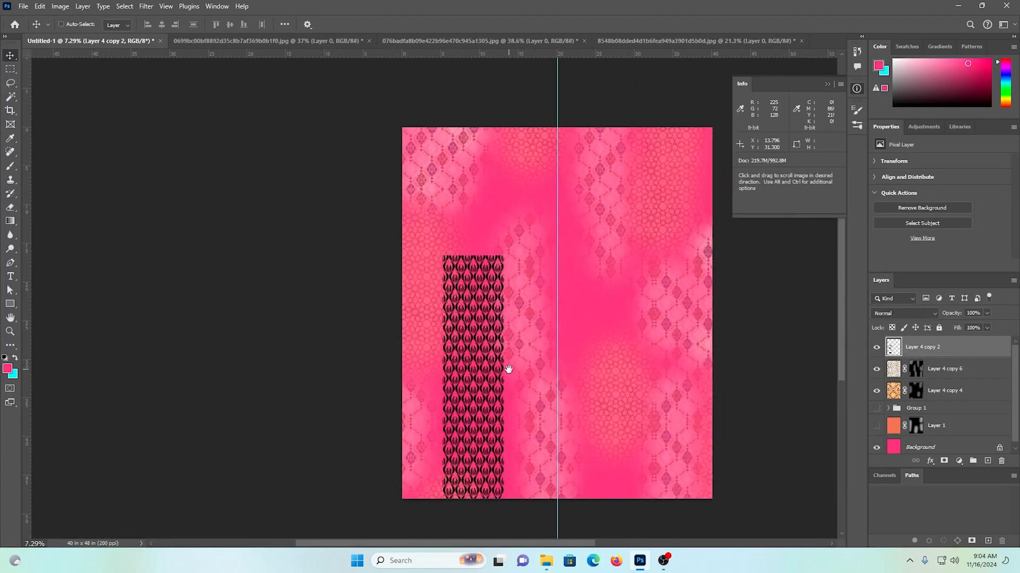
{"action": "key", "text": "ctrl+z"}
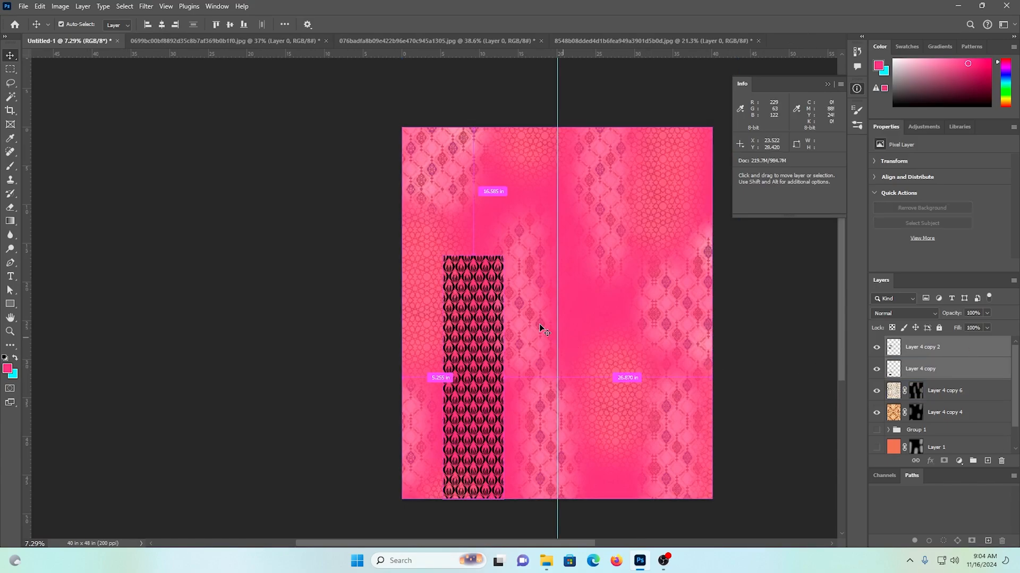
{"action": "left_click_drag", "start_coordinate": [487, 341], "coordinate": [486, 160]}
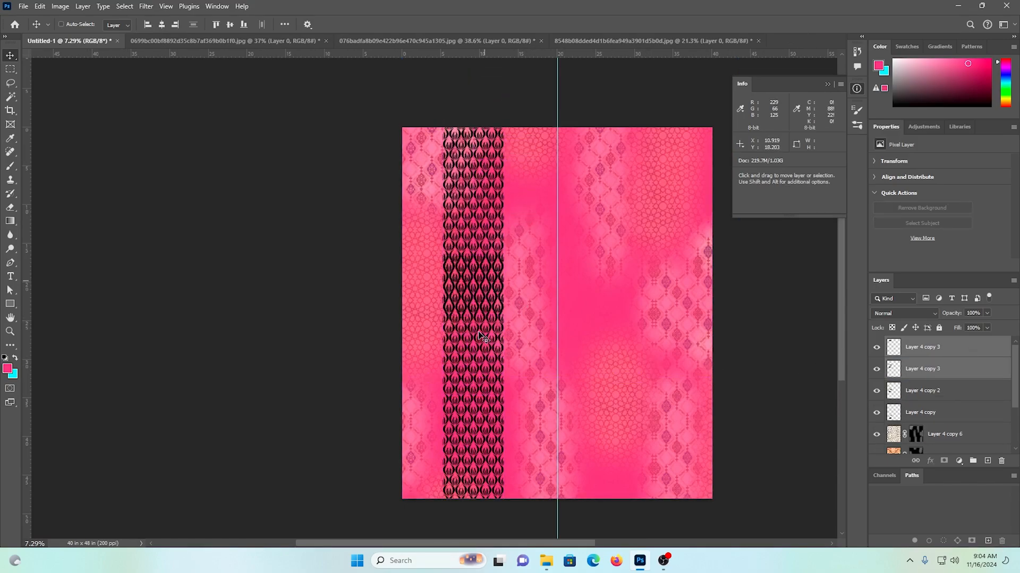
{"action": "left_click_drag", "start_coordinate": [493, 246], "coordinate": [516, 313]}
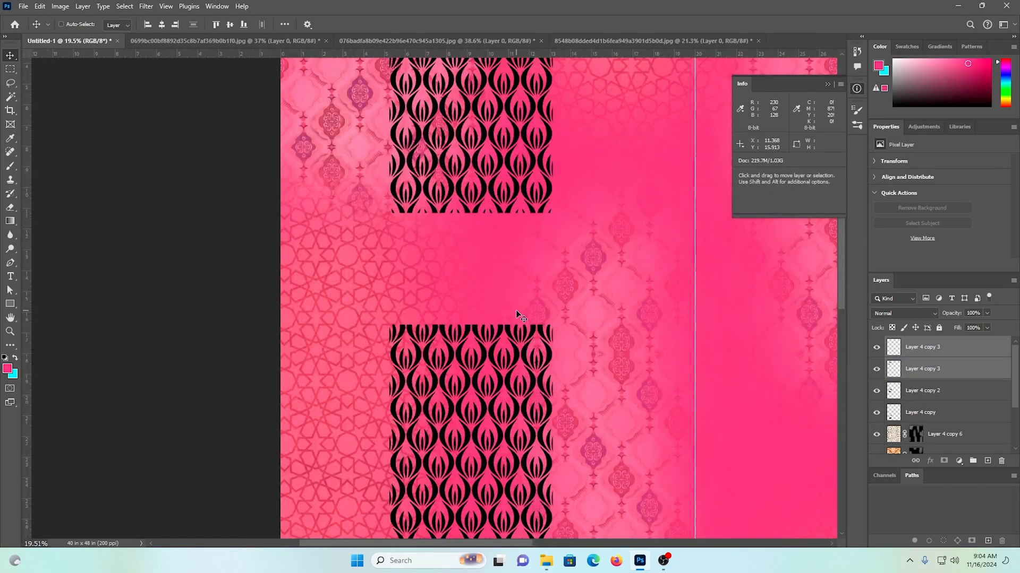
{"action": "key", "text": "ctrl+z"}
{"action": "key", "text": "ctrl+z"}
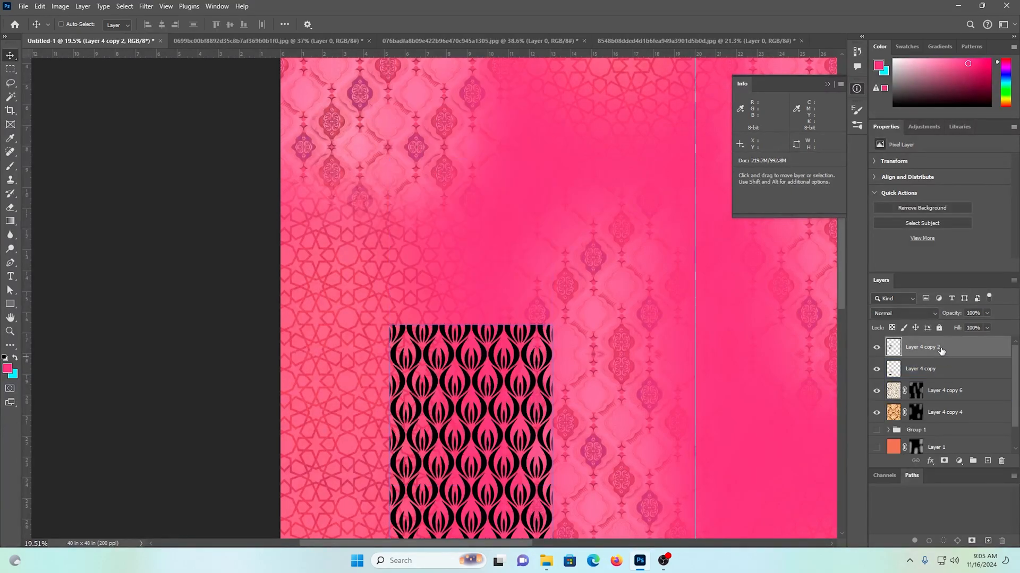
Step: Duplicate the upper leaf strip directly above itself up to the canvas's top, close the seam and merge the three strip layers
{"action": "left_click_drag", "start_coordinate": [487, 405], "coordinate": [497, 105]}
{"action": "left_click_drag", "start_coordinate": [507, 332], "coordinate": [680, 319]}
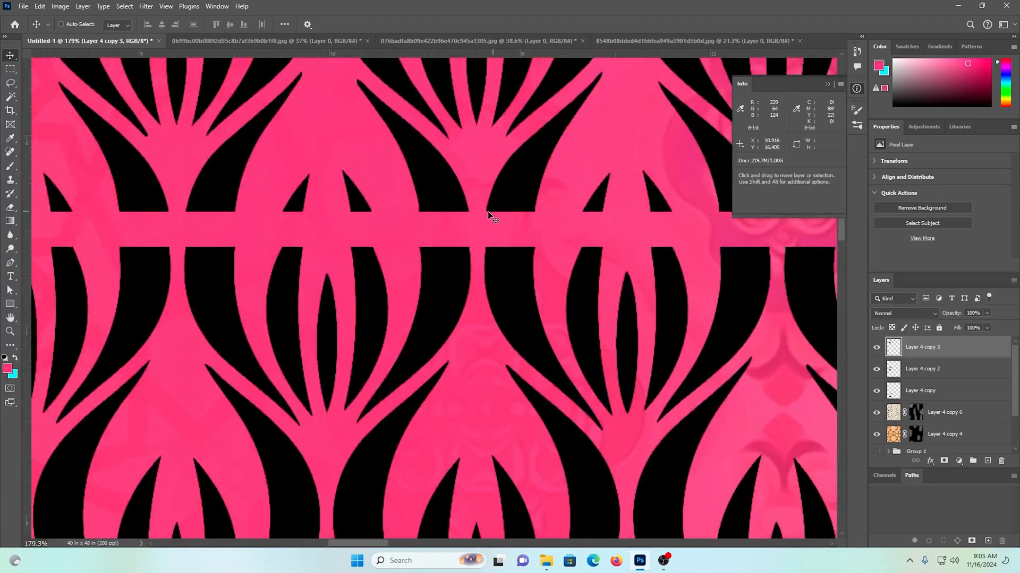
{"action": "left_click_drag", "start_coordinate": [428, 182], "coordinate": [449, 287]}
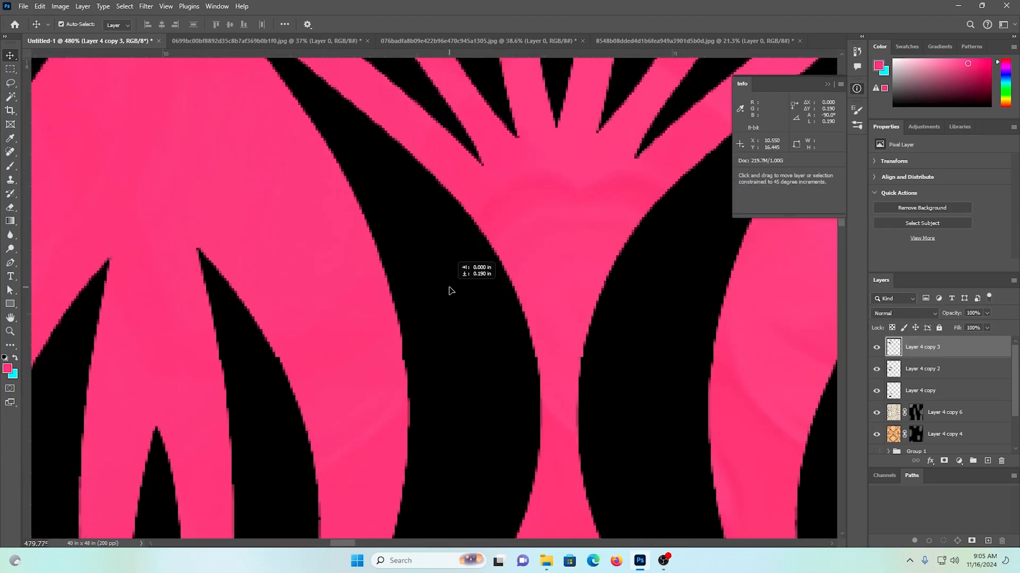
{"action": "left_click", "coordinate": [484, 390], "text": "ctrl+shift"}
{"action": "left_click", "coordinate": [948, 395], "text": "ctrl"}
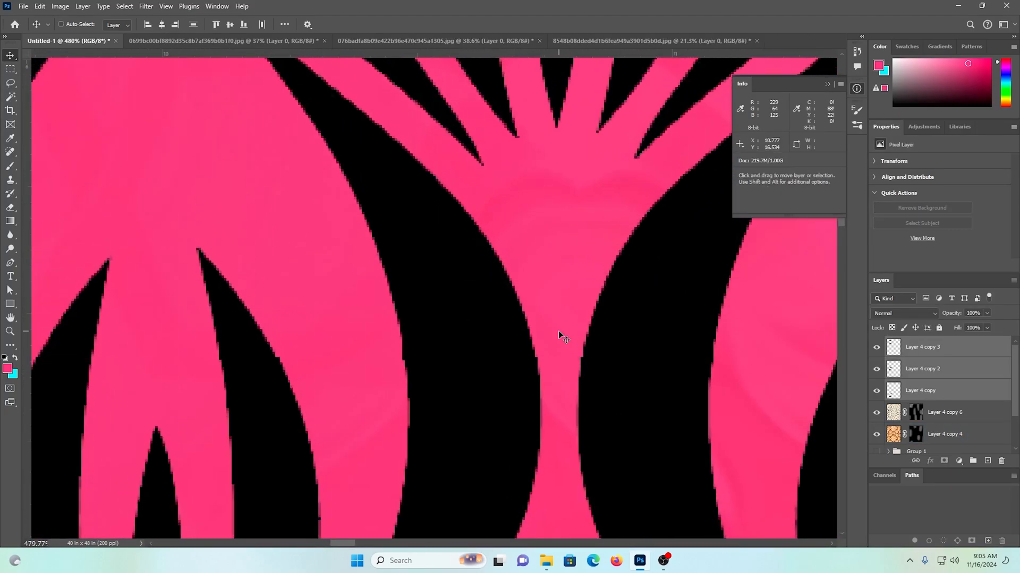
{"action": "key", "text": "ctrl+e"}
Step: Scale the merged leaf strip to 101.9% so it spans the canvas height, and move it to the canvas's left edge
{"action": "left_click_drag", "start_coordinate": [505, 333], "coordinate": [369, 209]}
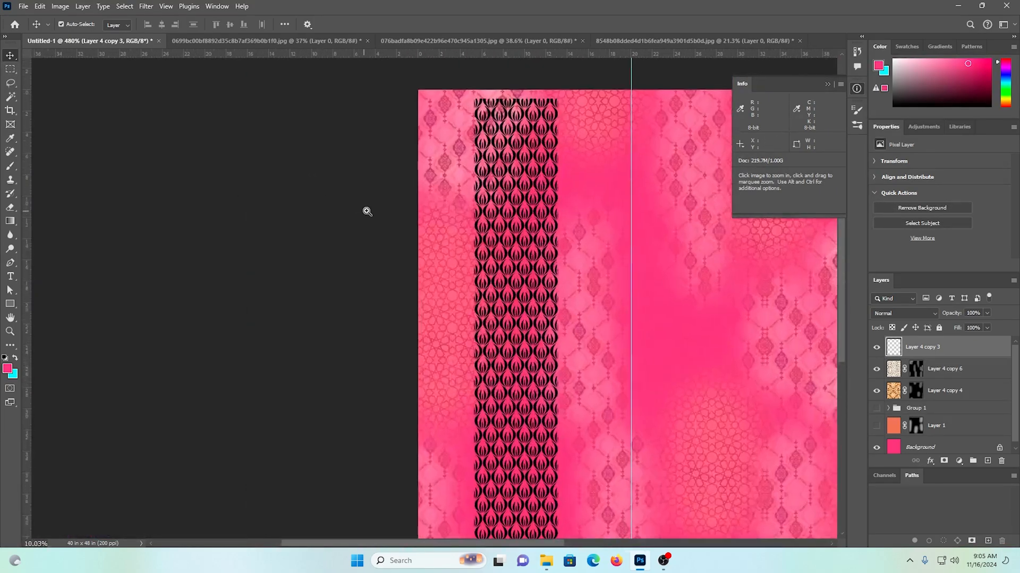
{"action": "key", "text": "ctrl+t"}
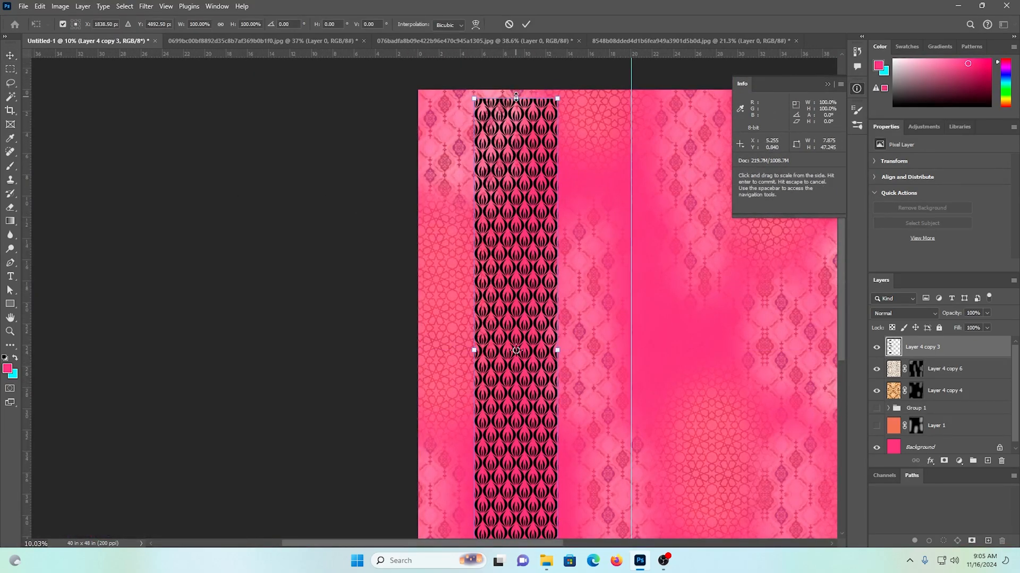
{"action": "left_click_drag", "start_coordinate": [516, 99], "coordinate": [514, 86]}
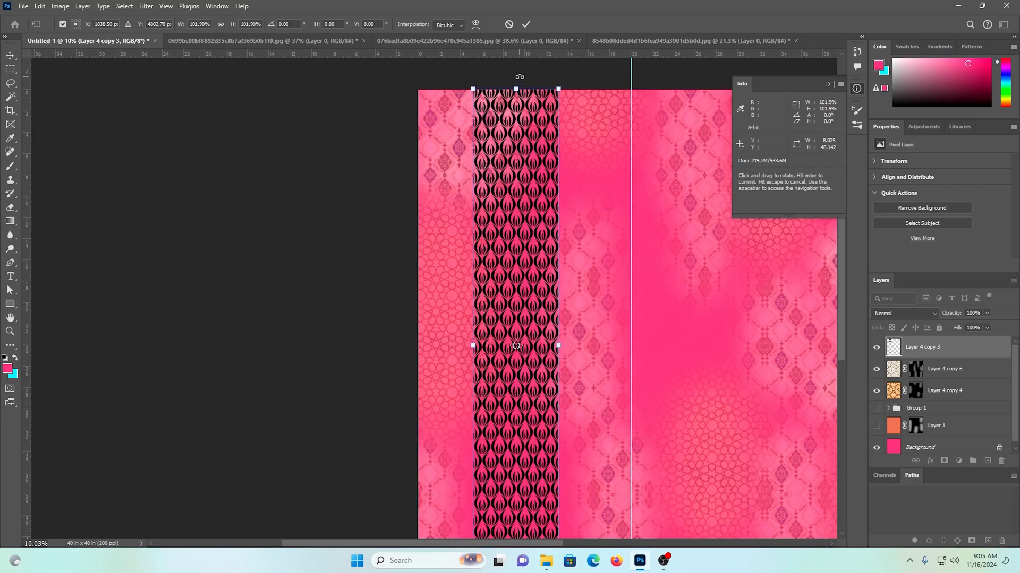
{"action": "key", "text": "Return"}
{"action": "scroll", "coordinate": [523, 316], "scroll_direction": "down", "scroll_amount": 6}
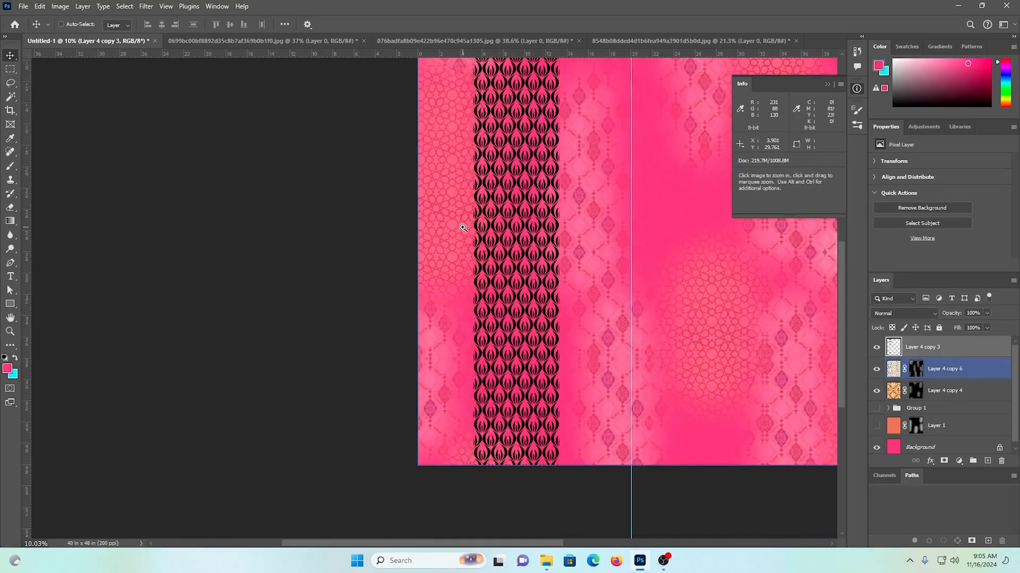
{"action": "left_click_drag", "start_coordinate": [461, 227], "coordinate": [505, 313]}
{"action": "left_click_drag", "start_coordinate": [605, 287], "coordinate": [460, 298]}
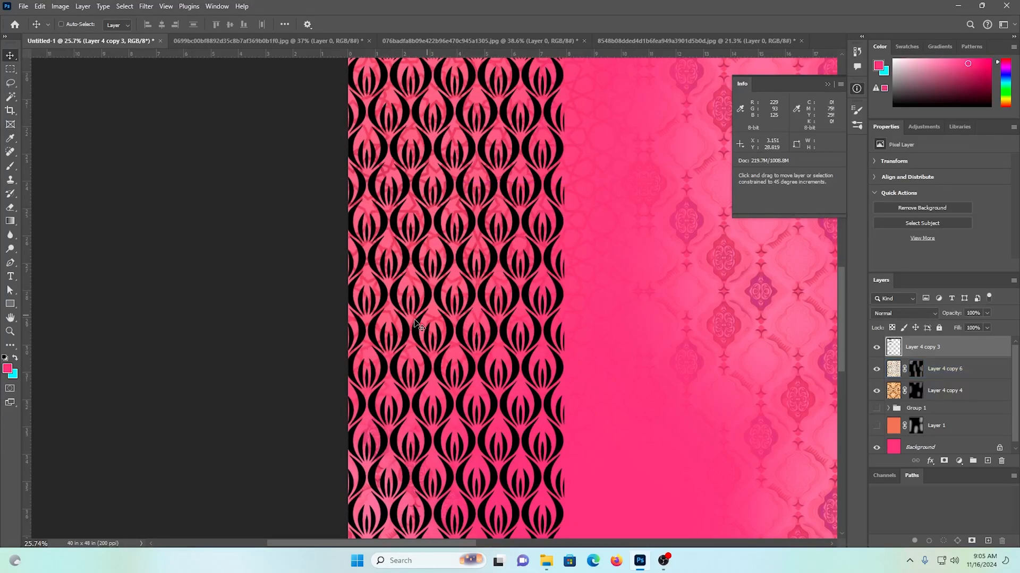
Step: Duplicate the full-height leaf strip directly beside the original and merge the two into a wider block
{"action": "left_click_drag", "start_coordinate": [359, 325], "coordinate": [209, 197]}
{"action": "left_click", "coordinate": [432, 277], "text": "ctrl+shift"}
{"action": "key", "text": "ctrl+e"}
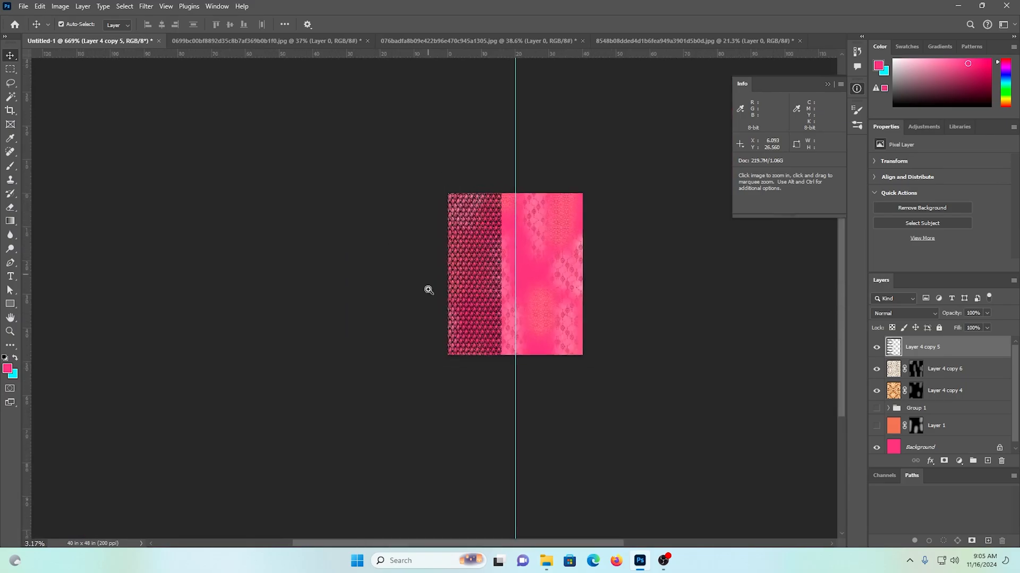
Step: Duplicate the widened leaf block to the right of the original and close the seam between them
{"action": "left_click_drag", "start_coordinate": [516, 304], "coordinate": [637, 325]}
{"action": "left_click_drag", "start_coordinate": [96, 323], "coordinate": [555, 289]}
{"action": "left_click_drag", "start_coordinate": [479, 185], "coordinate": [555, 311]}
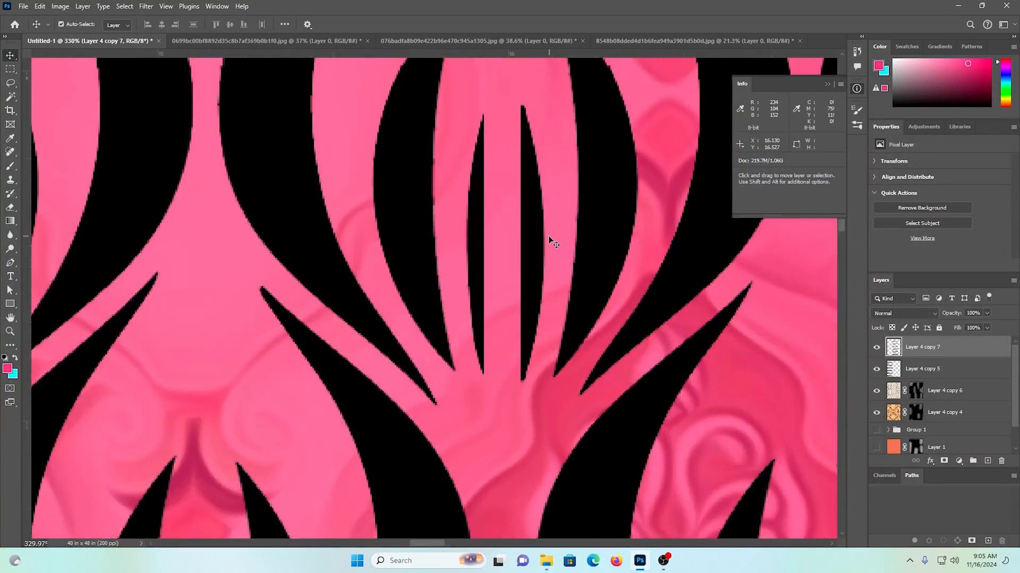
{"action": "left_click_drag", "start_coordinate": [523, 243], "coordinate": [507, 247]}
Step: Duplicate the leaf block once more to cover the canvas's remaining right part, joining it seamlessly to the previous copy
{"action": "left_click", "coordinate": [397, 176], "text": "shift"}
{"action": "left_click_drag", "start_coordinate": [488, 290], "coordinate": [325, 250]}
{"action": "left_click", "coordinate": [969, 351]}
{"action": "left_click_drag", "start_coordinate": [577, 388], "coordinate": [665, 357]}
{"action": "left_click_drag", "start_coordinate": [615, 322], "coordinate": [571, 371]}
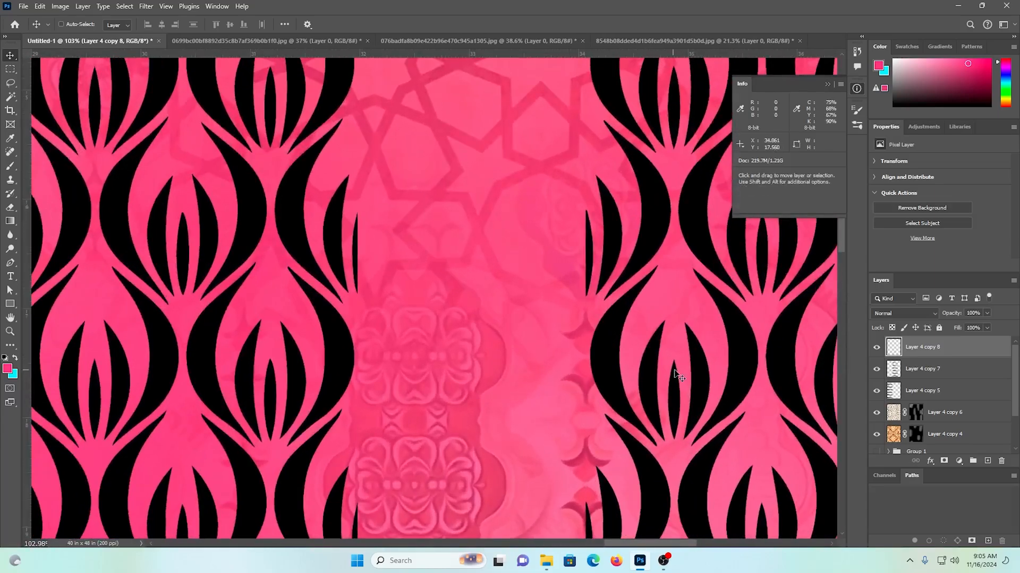
{"action": "left_click_drag", "start_coordinate": [672, 371], "coordinate": [461, 372]}
{"action": "scroll", "coordinate": [371, 218], "scroll_direction": "up", "scroll_amount": 6}
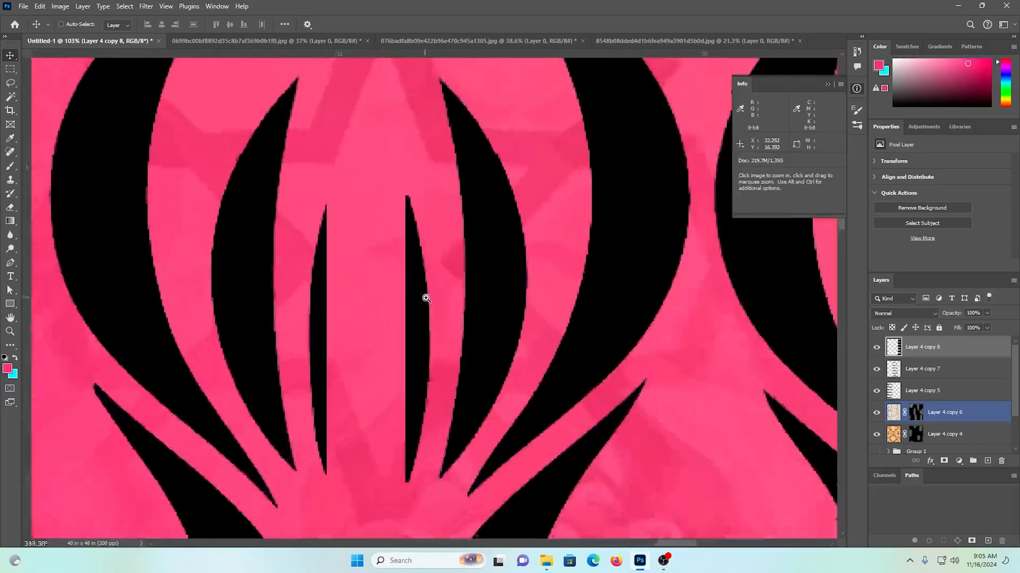
{"action": "left_click_drag", "start_coordinate": [433, 291], "coordinate": [352, 302]}
Step: Merge the three leaf block layers and place the merged layer below Layer 4 copy 4 in the stacking order
{"action": "left_click", "coordinate": [910, 390]}
{"action": "left_click", "coordinate": [910, 390], "text": "shift"}
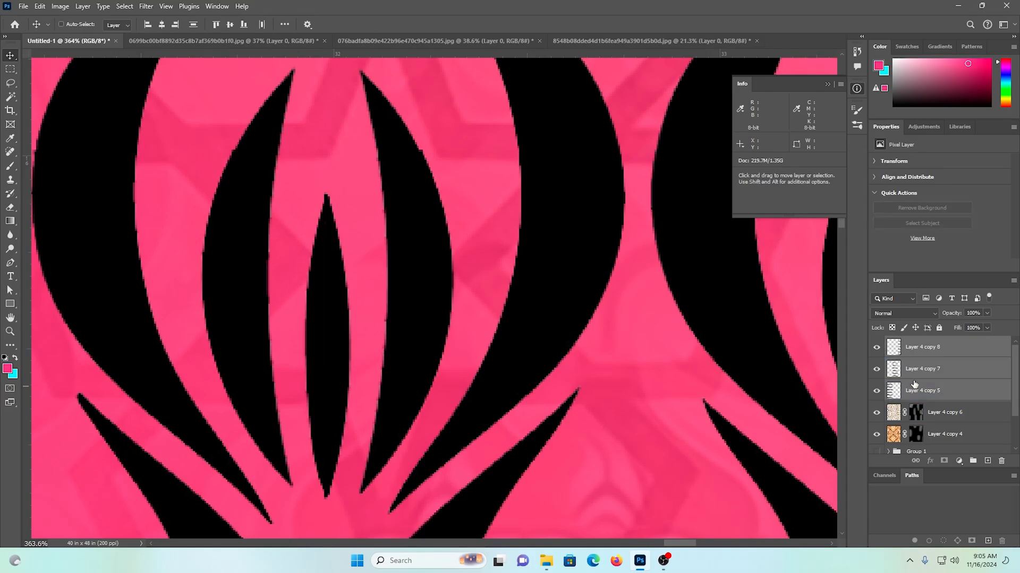
{"action": "key", "text": "ctrl+e"}
{"action": "left_click_drag", "start_coordinate": [314, 268], "coordinate": [260, 285]}
{"action": "left_click_drag", "start_coordinate": [411, 299], "coordinate": [389, 300]}
{"action": "left_click_drag", "start_coordinate": [665, 351], "coordinate": [513, 330]}
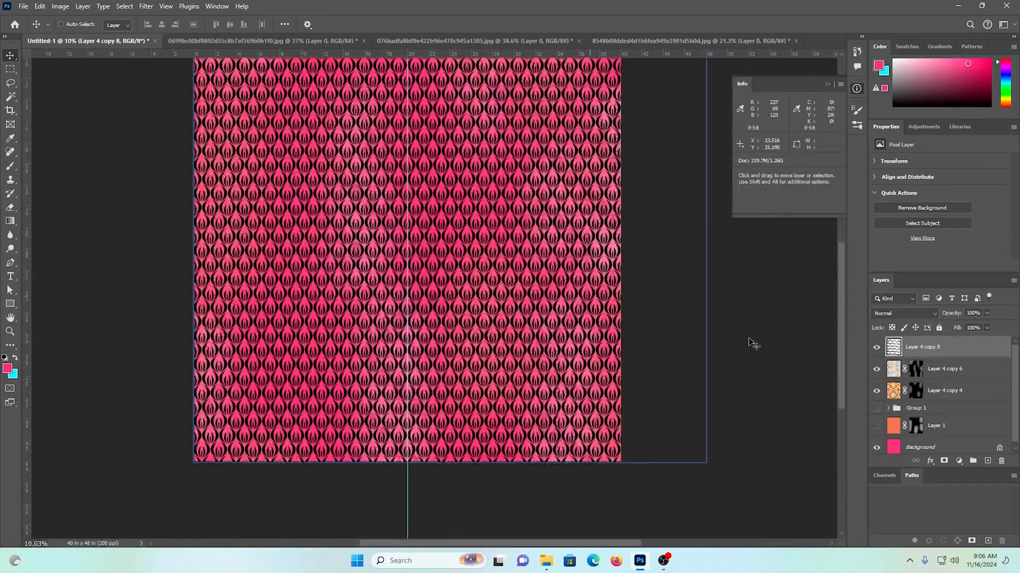
{"action": "left_click_drag", "start_coordinate": [961, 348], "coordinate": [966, 396]}
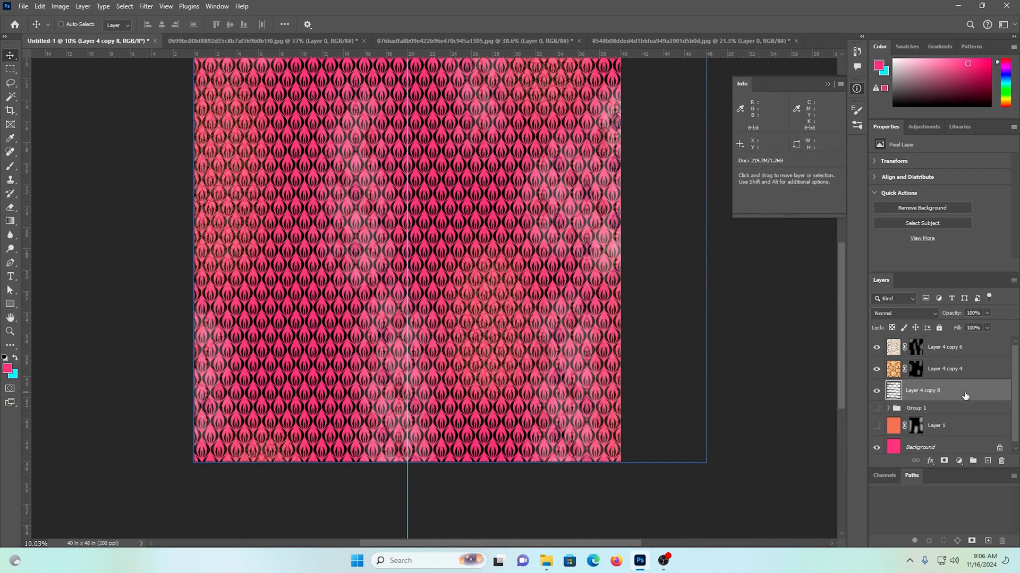
Step: Add a Color Overlay to the leaf pattern layer using the background pink e43778 sampled from the canvas, at 100% opacity
{"action": "scroll", "coordinate": [493, 197], "scroll_direction": "up", "scroll_amount": 3}
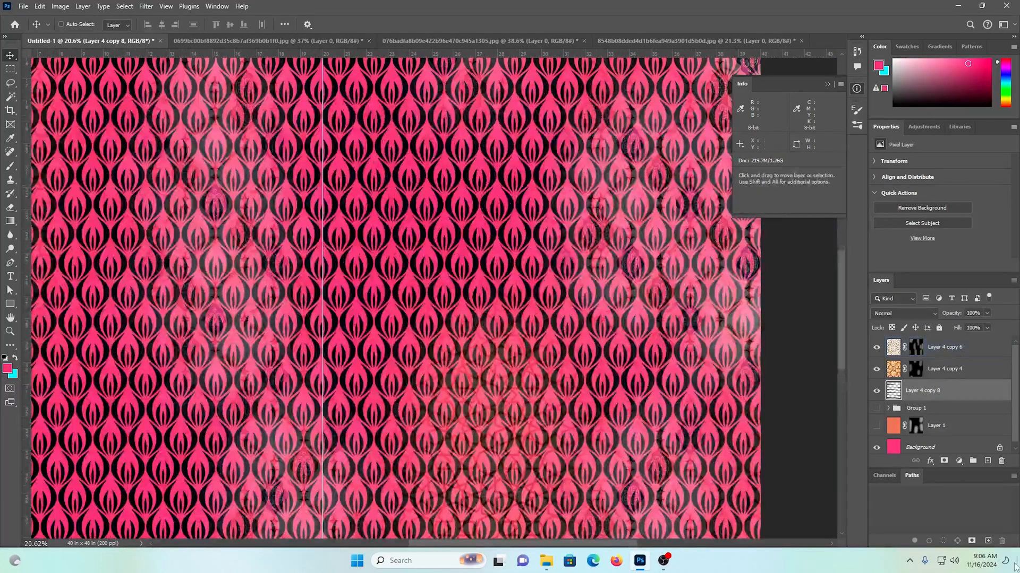
{"action": "left_click", "coordinate": [929, 462]}
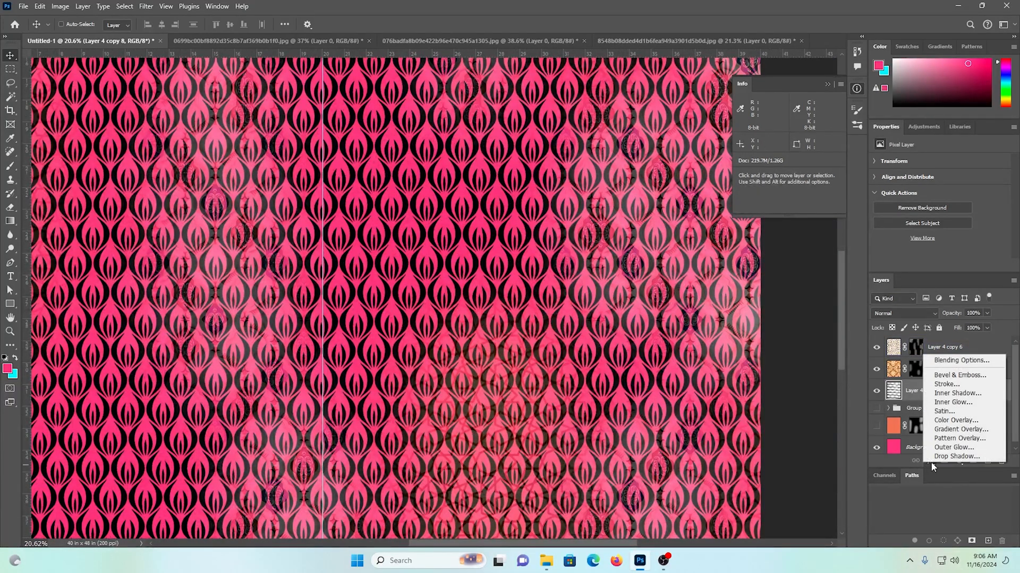
{"action": "left_click", "coordinate": [721, 452]}
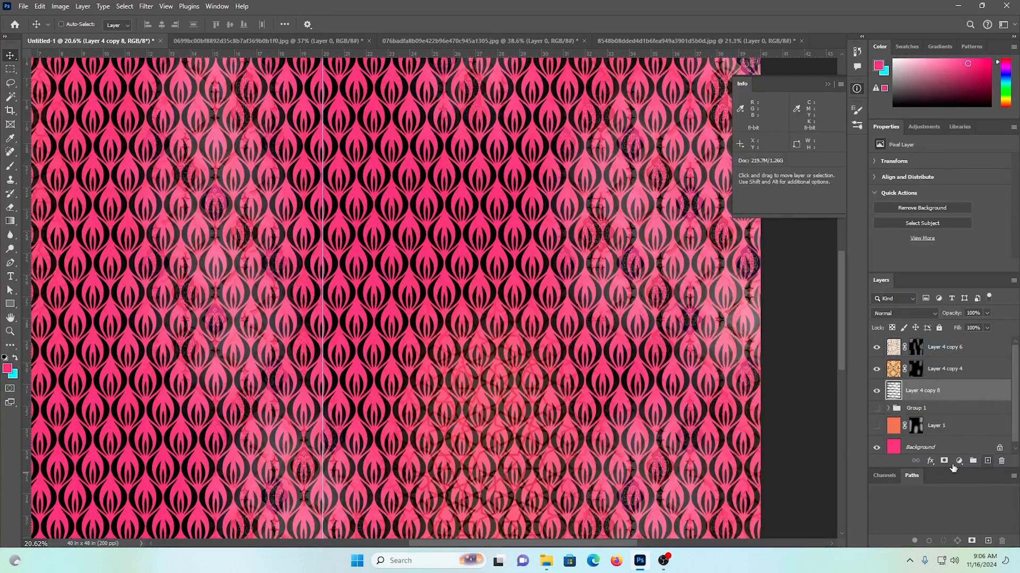
{"action": "left_click", "coordinate": [929, 462]}
{"action": "left_click", "coordinate": [944, 421]}
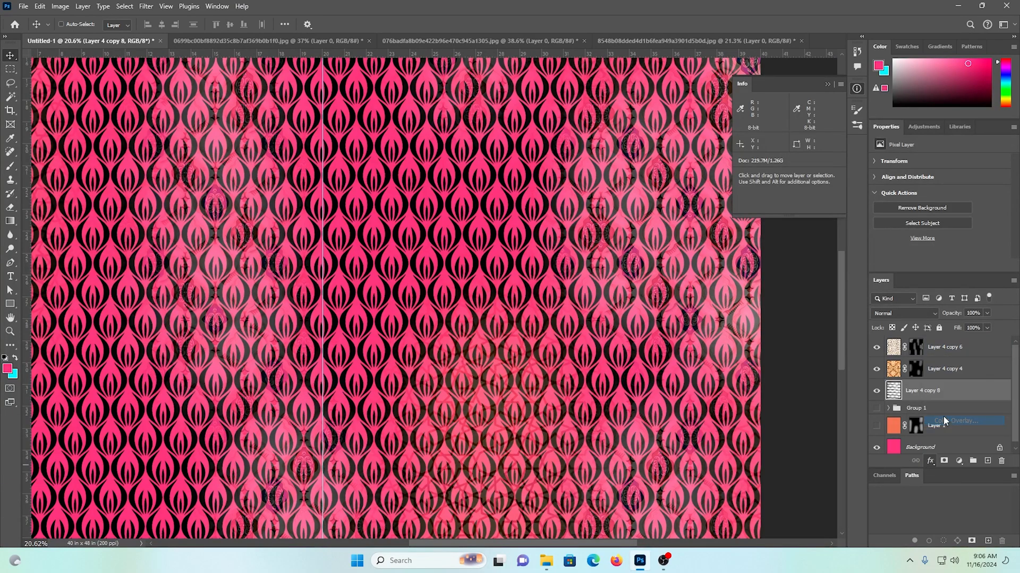
{"action": "left_click", "coordinate": [853, 95]}
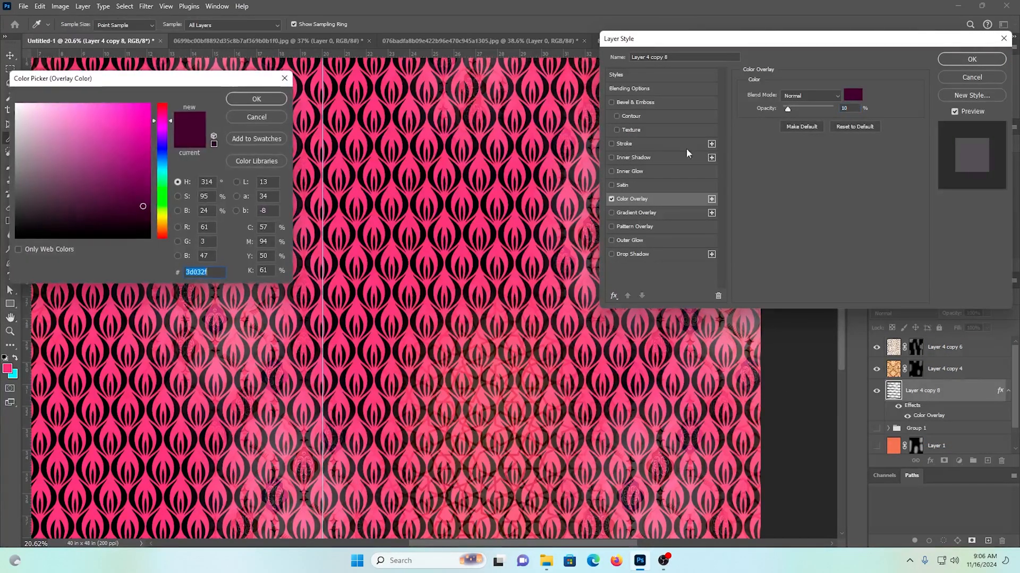
{"action": "left_click_drag", "start_coordinate": [422, 196], "coordinate": [505, 274]}
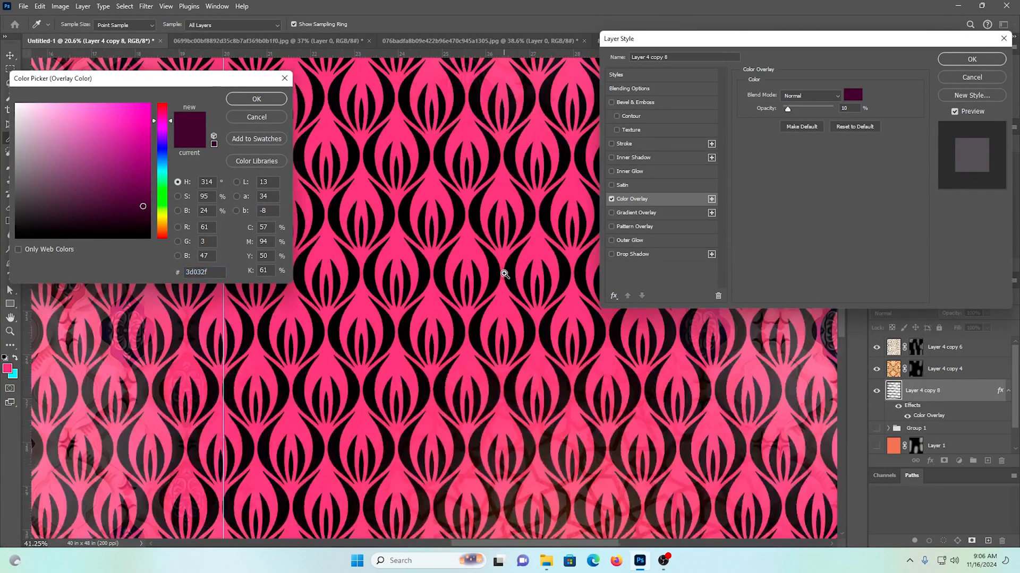
{"action": "left_click", "coordinate": [507, 189]}
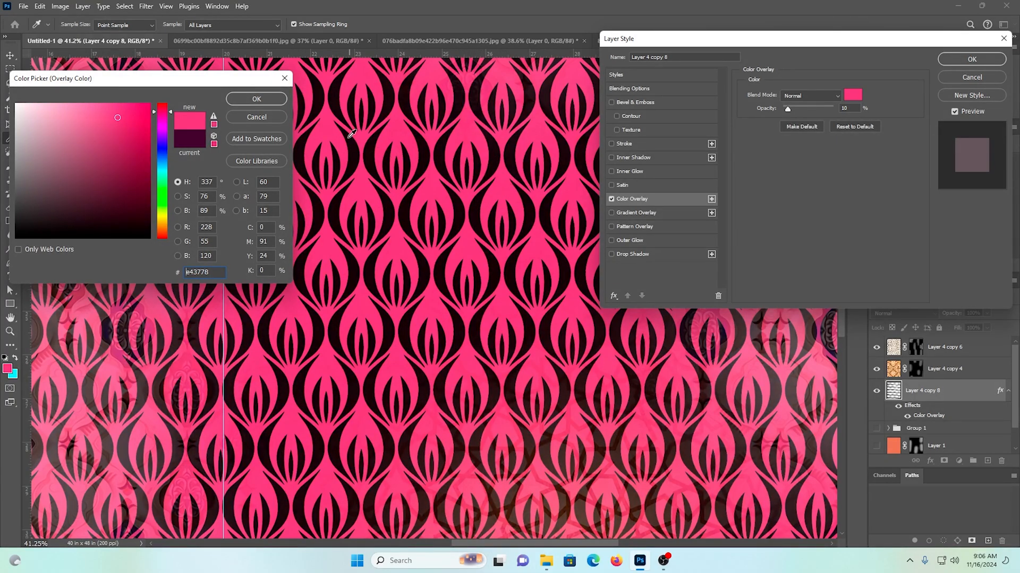
{"action": "left_click", "coordinate": [256, 99]}
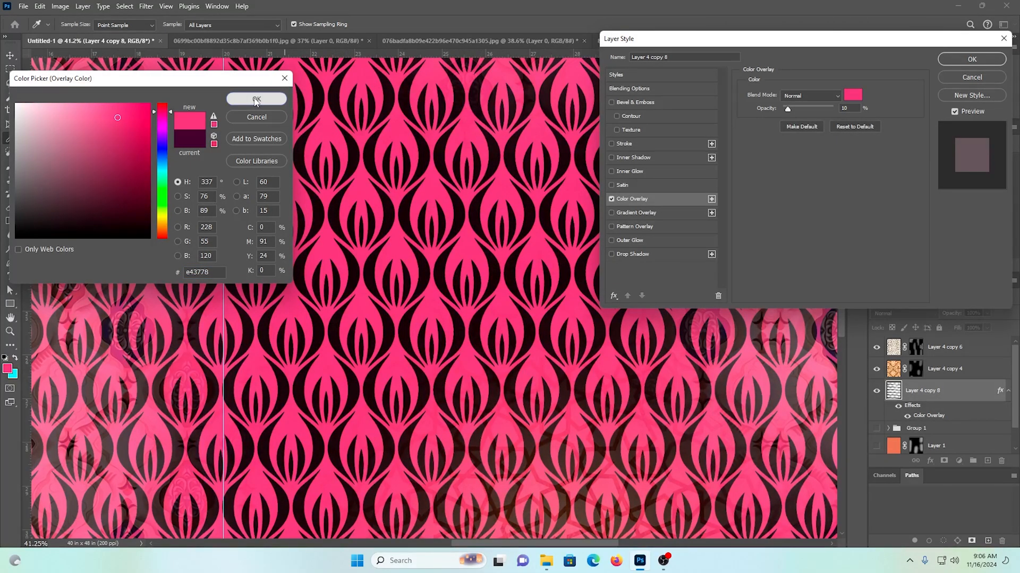
{"action": "left_click", "coordinate": [255, 99]}
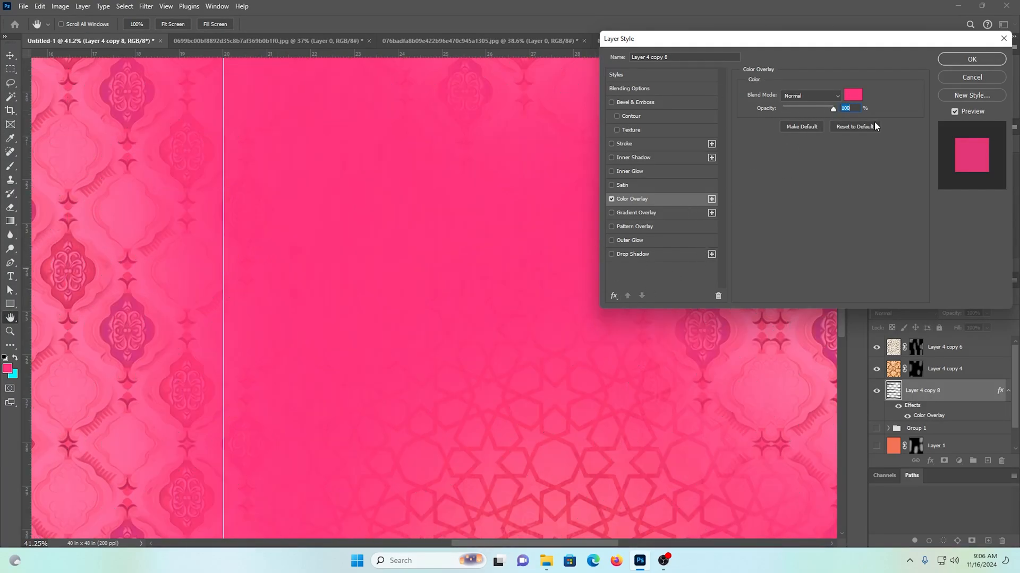
Step: Change the leaf pattern's Color Overlay to the lighter pink ef5e93 and apply the layer style
{"action": "left_click", "coordinate": [854, 96]}
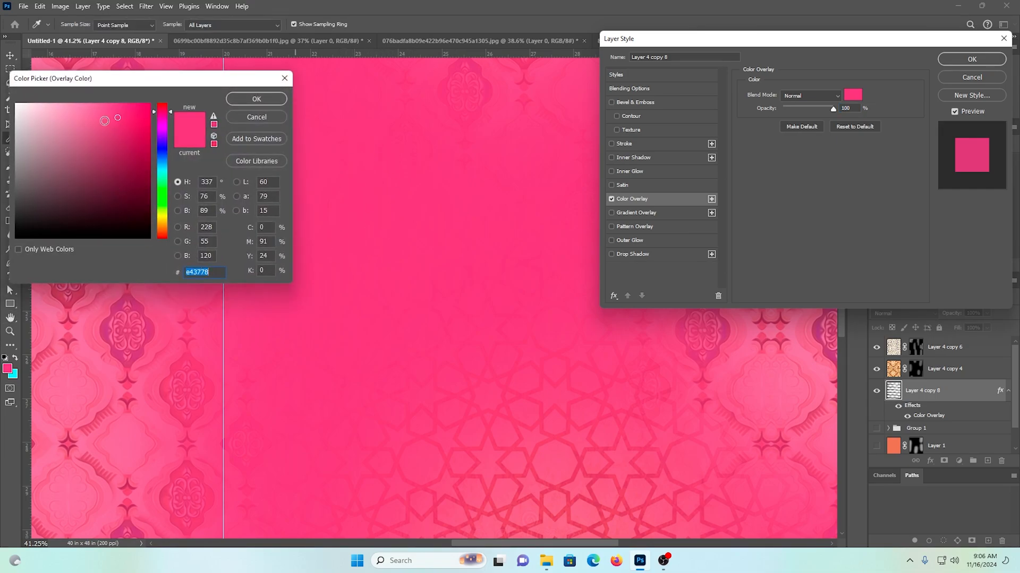
{"action": "left_click_drag", "start_coordinate": [104, 122], "coordinate": [86, 112]}
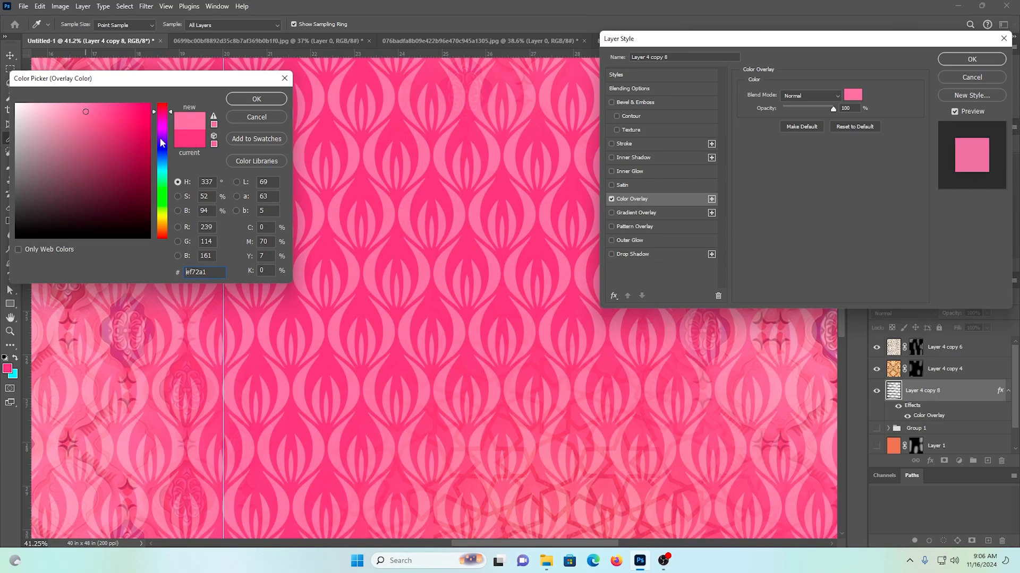
{"action": "left_click_drag", "start_coordinate": [127, 117], "coordinate": [130, 130]}
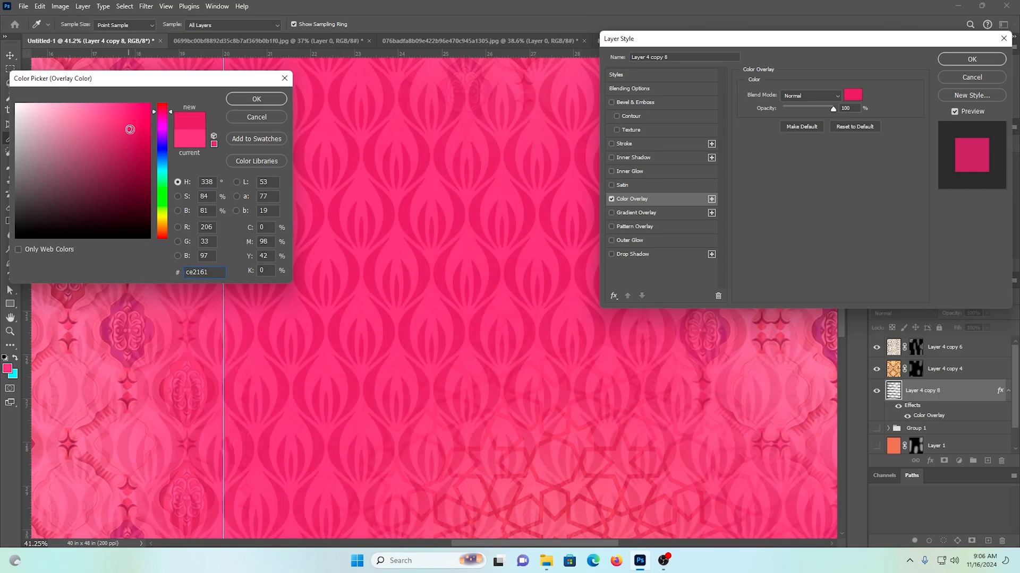
{"action": "left_click", "coordinate": [440, 182]}
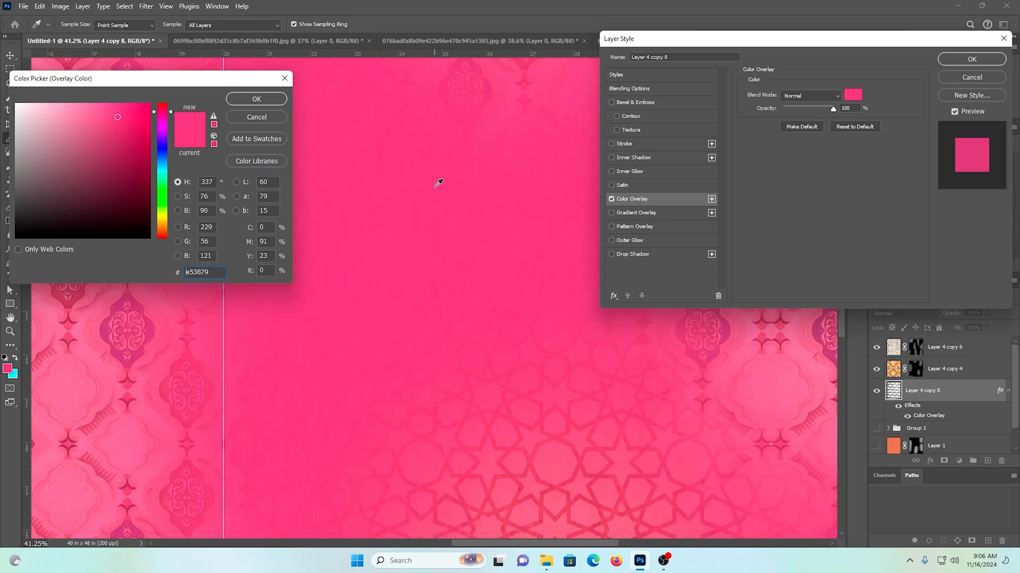
{"action": "left_click", "coordinate": [103, 111]}
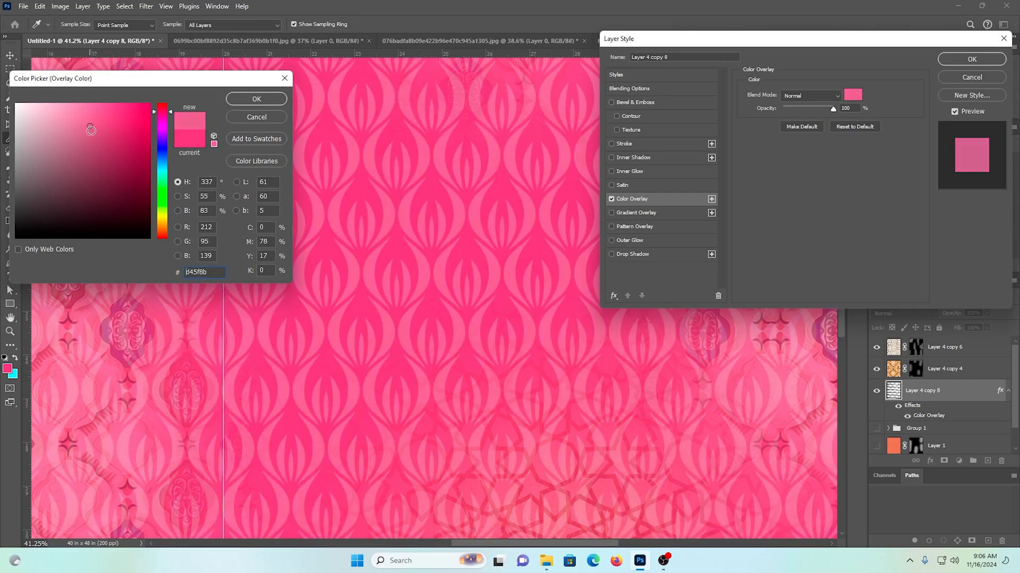
{"action": "left_click", "coordinate": [102, 137]}
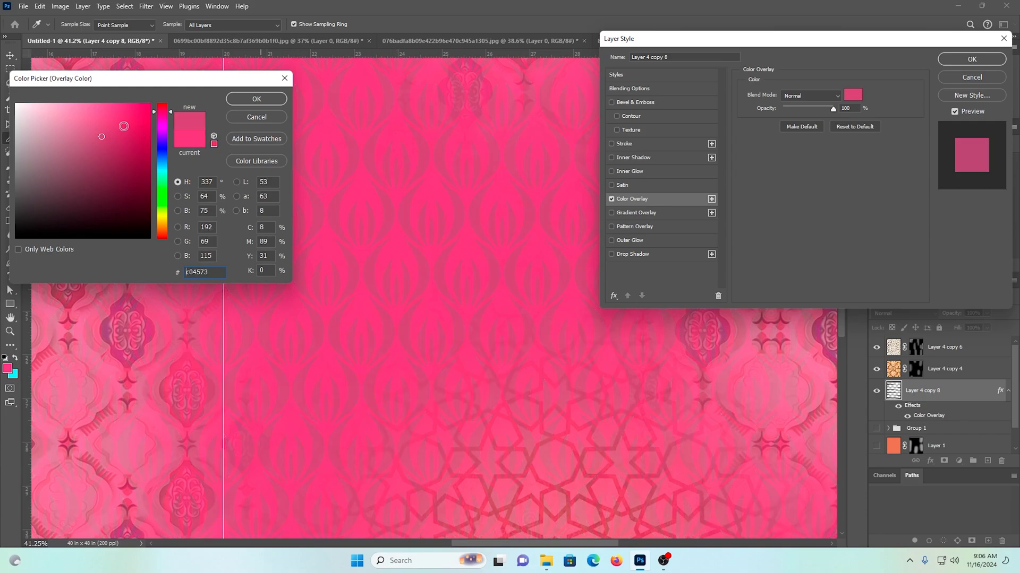
{"action": "left_click", "coordinate": [83, 117]}
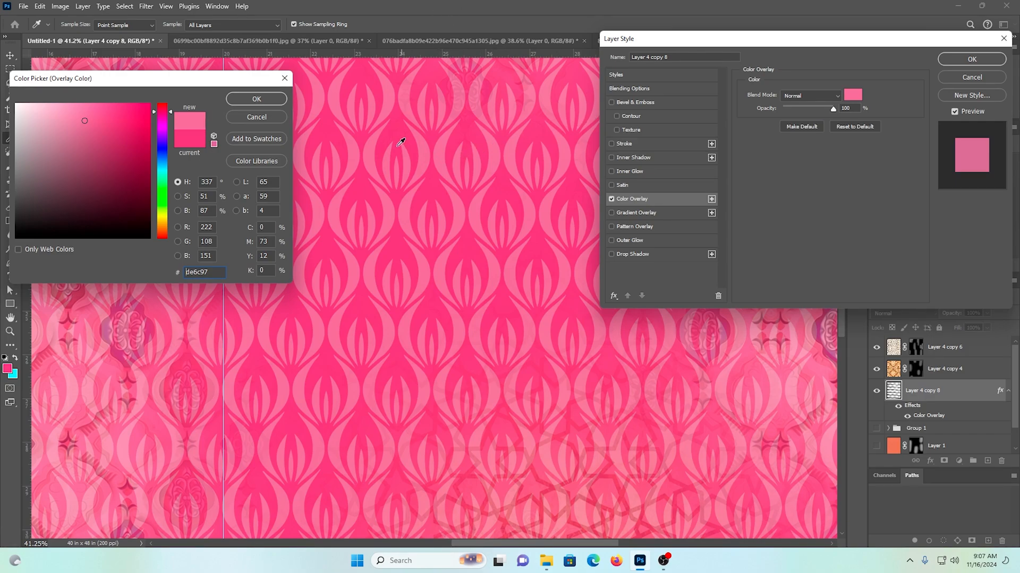
{"action": "left_click", "coordinate": [401, 123]}
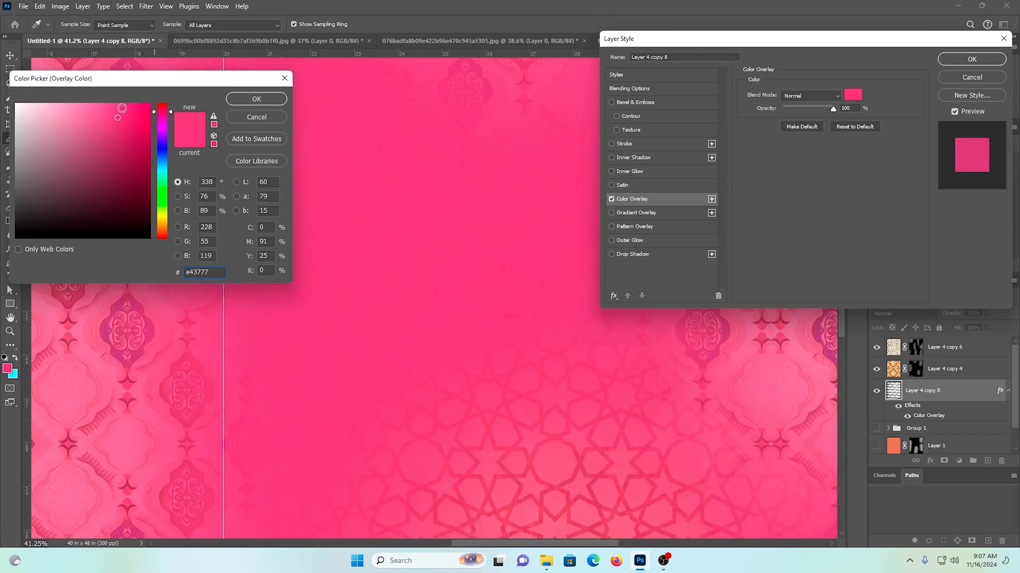
{"action": "left_click", "coordinate": [108, 115]}
{"action": "left_click", "coordinate": [98, 112]}
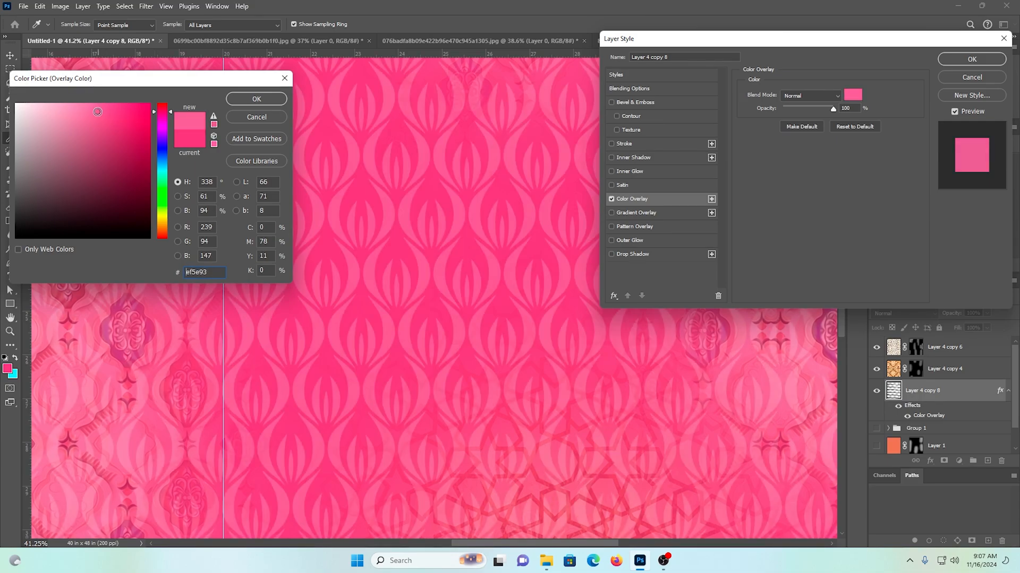
{"action": "left_click", "coordinate": [270, 101]}
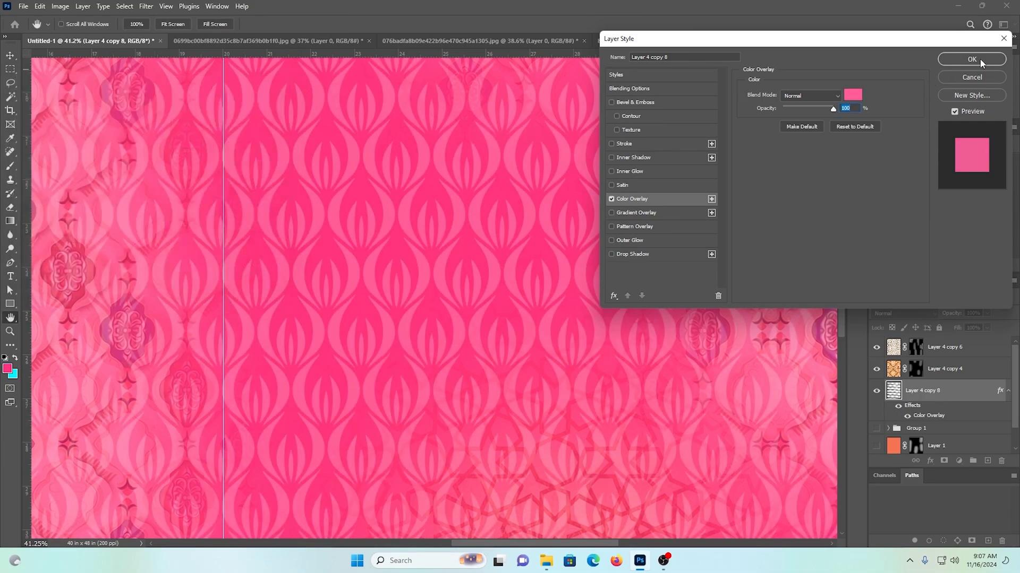
{"action": "left_click", "coordinate": [971, 59]}
Step: Add a black layer mask to the leaf pattern layer, hiding the whole pattern
{"action": "scroll", "coordinate": [236, 206], "scroll_direction": "down", "scroll_amount": 1}
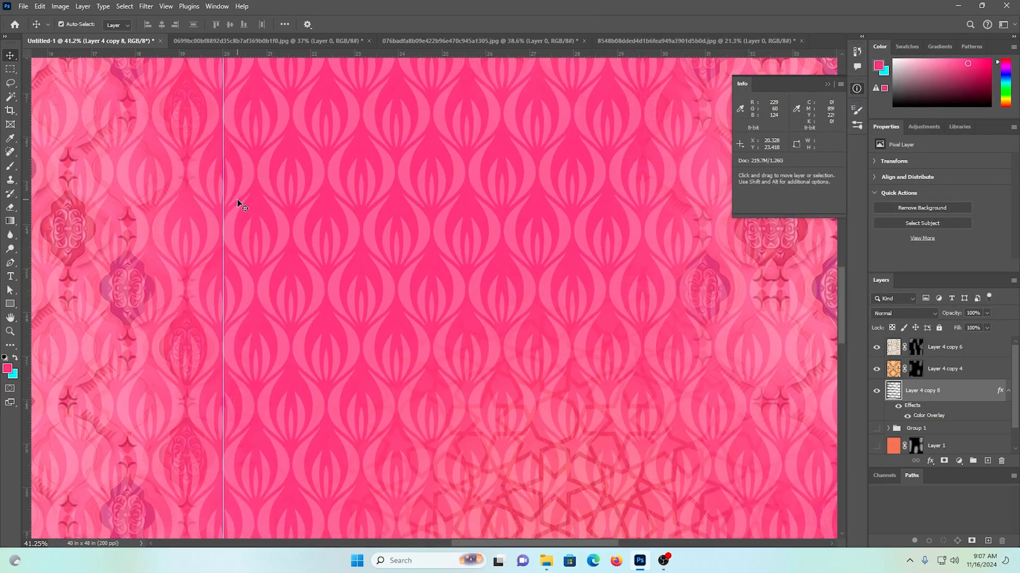
{"action": "key", "text": "ctrl+0"}
{"action": "left_click", "coordinate": [354, 244], "text": "ctrl"}
{"action": "scroll", "coordinate": [457, 287], "scroll_direction": "up", "scroll_amount": 3}
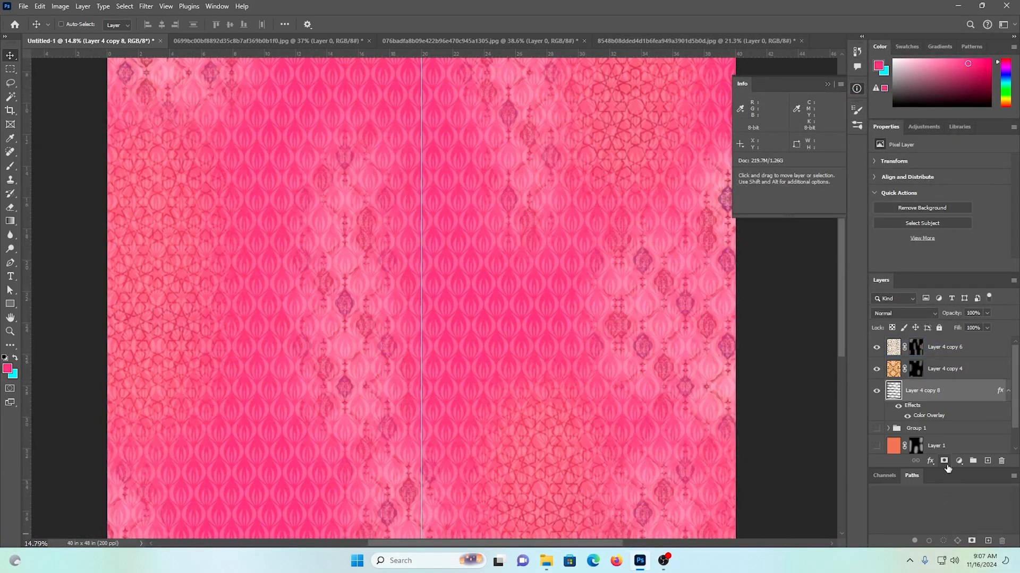
{"action": "left_click", "coordinate": [944, 461], "text": "alt"}
{"action": "scroll", "coordinate": [276, 228], "scroll_direction": "up", "scroll_amount": 1}
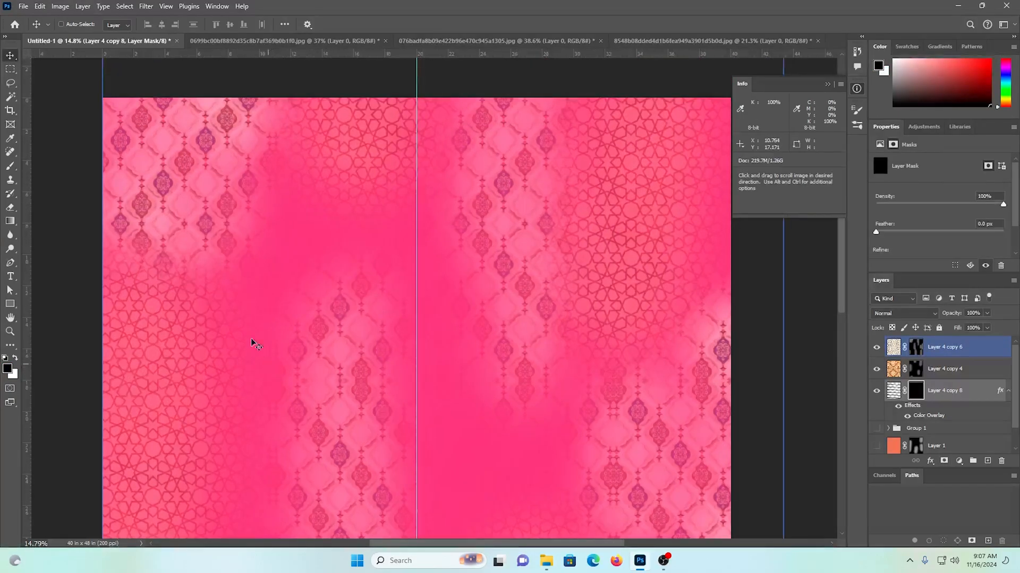
Step: Prepare a soft 1100 px brush at 30% opacity with white as the foreground color for painting on the leaf layer's mask
{"action": "left_click", "coordinate": [15, 170]}
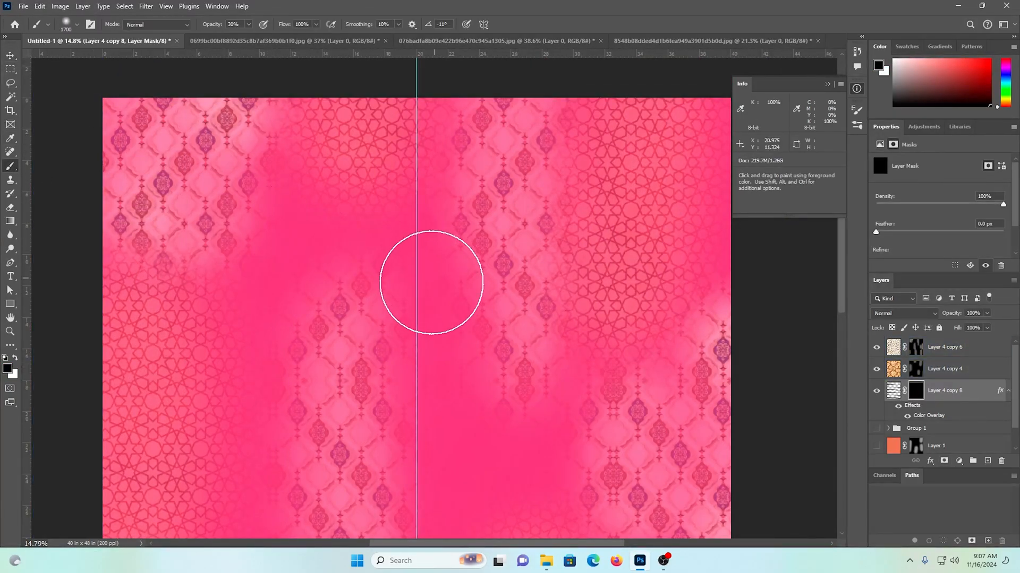
{"action": "scroll", "coordinate": [433, 285], "scroll_direction": "down", "scroll_amount": 1}
{"action": "key", "text": "bracketleft"}
{"action": "key", "text": "bracketleft"}
{"action": "key", "text": "bracketleft"}
{"action": "key", "text": "bracketleft"}
{"action": "key", "text": "bracketleft"}
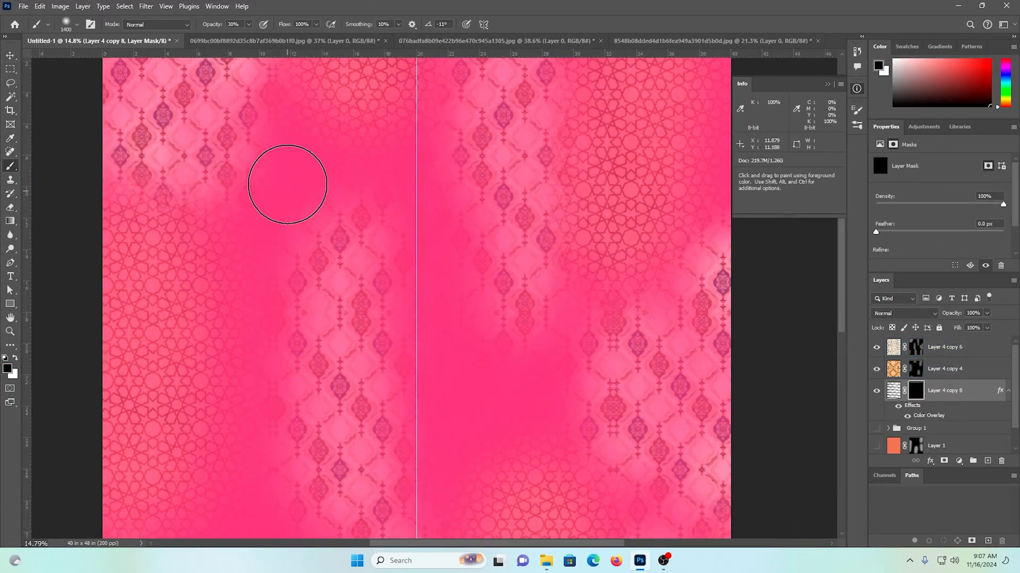
{"action": "left_click_drag", "start_coordinate": [286, 136], "coordinate": [304, 189]}
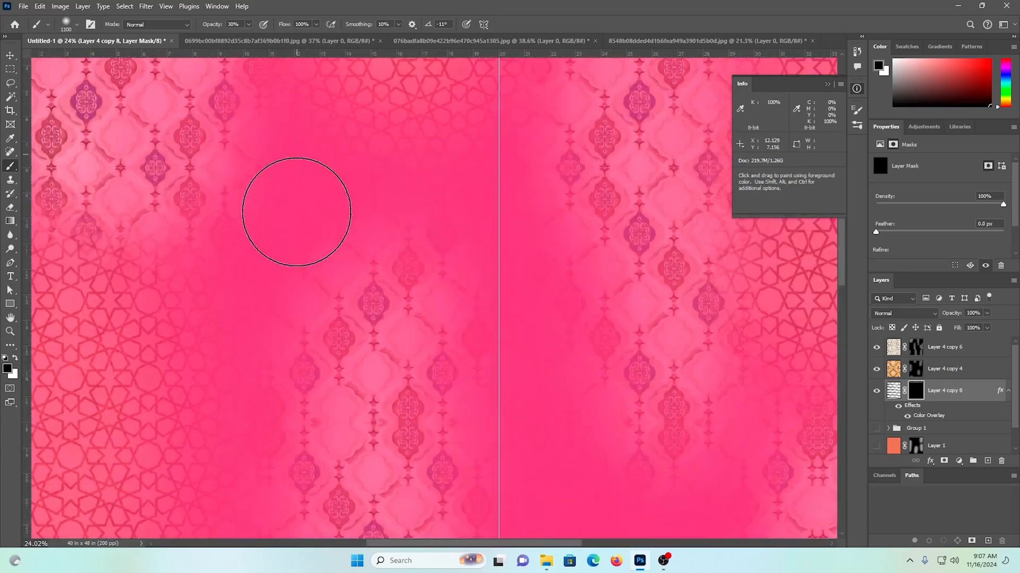
{"action": "left_click", "coordinate": [14, 359]}
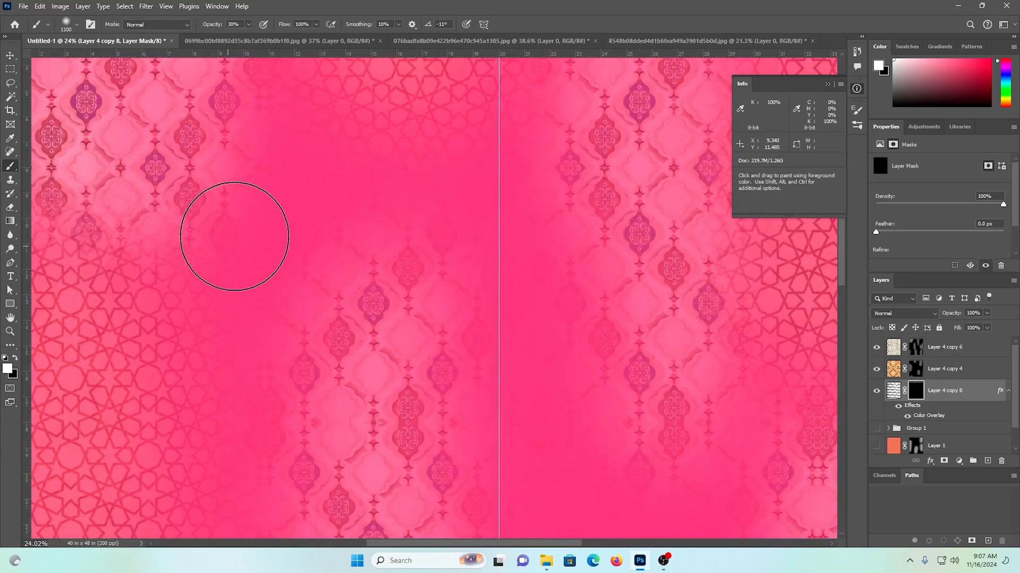
{"action": "left_click_drag", "start_coordinate": [283, 188], "coordinate": [264, 374]}
{"action": "left_click_drag", "start_coordinate": [371, 317], "coordinate": [344, 280]}
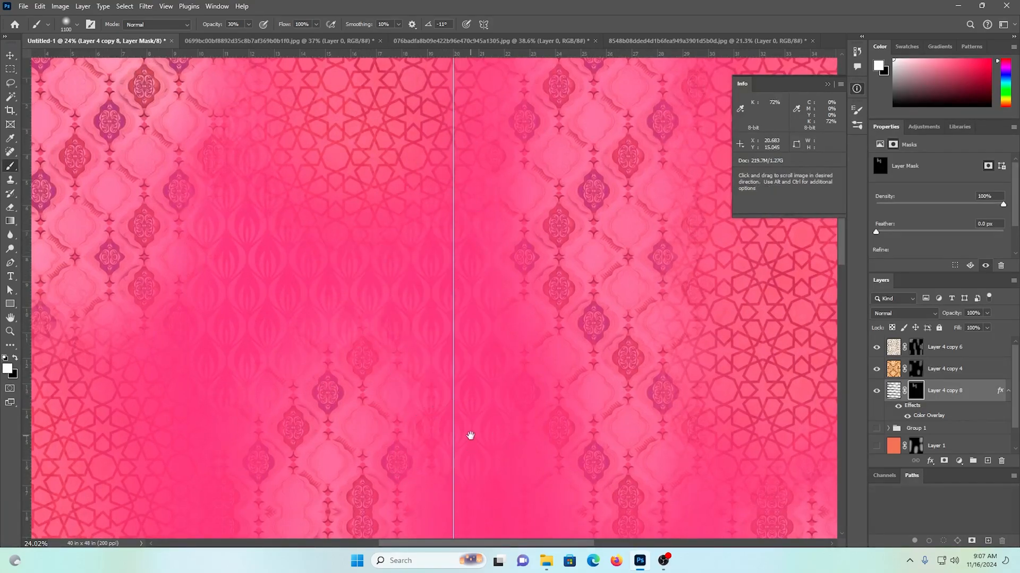
{"action": "left_click_drag", "start_coordinate": [466, 432], "coordinate": [492, 372]}
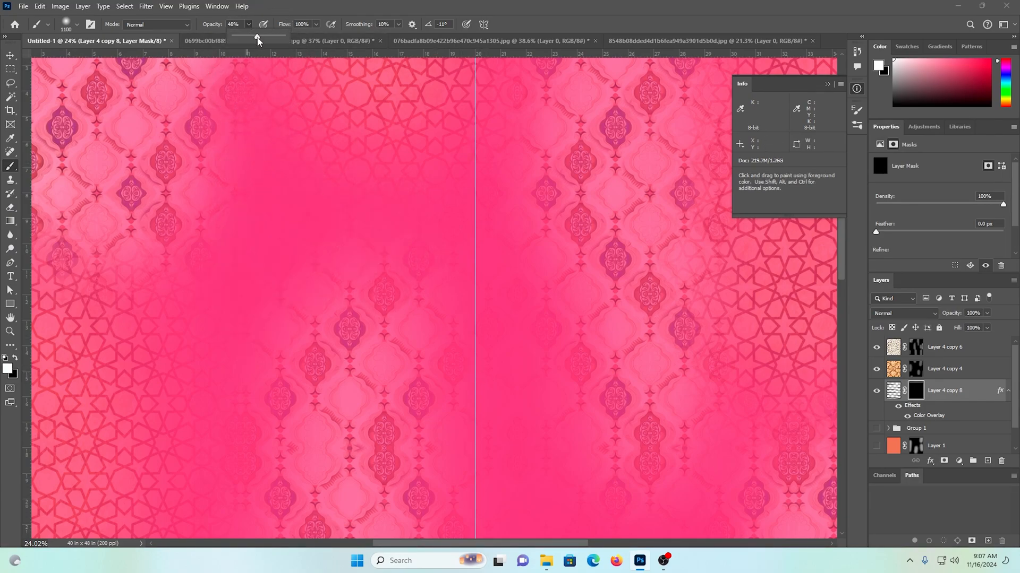
Step: Paint white on the mask at 48% brush opacity, revealing the leaf pattern across the upper plain pink area and down along the central guide
{"action": "mouse_move", "coordinate": [260, 176]}
{"action": "left_mouse_down"}
{"action": "mouse_move", "coordinate": [260, 151]}
{"action": "mouse_move", "coordinate": [258, 320]}
{"action": "mouse_move", "coordinate": [326, 225]}
{"action": "mouse_move", "coordinate": [371, 349]}
{"action": "mouse_move", "coordinate": [483, 149]}
{"action": "left_mouse_up"}
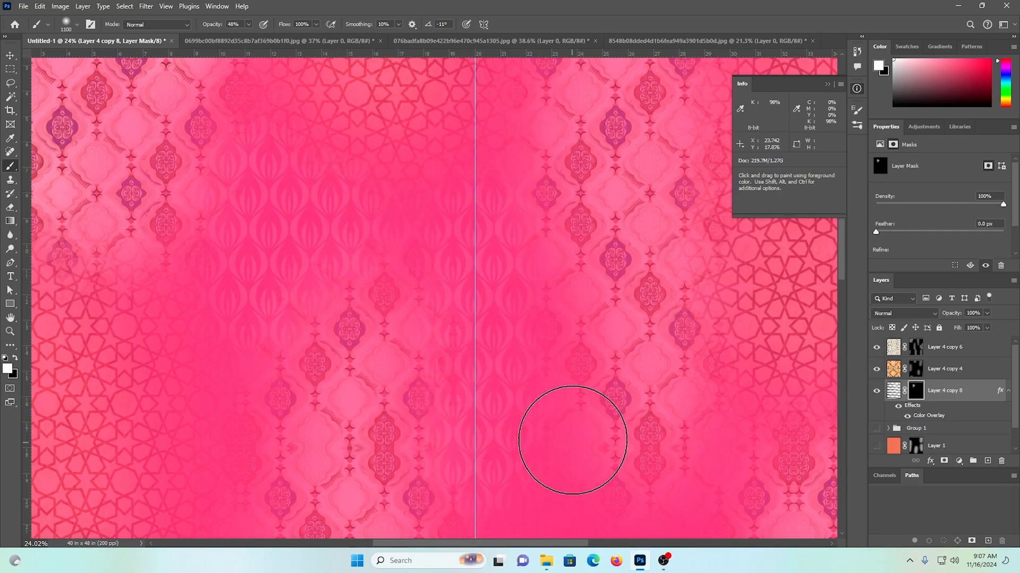
{"action": "left_click_drag", "start_coordinate": [491, 358], "coordinate": [438, 141]}
{"action": "left_click_drag", "start_coordinate": [473, 170], "coordinate": [479, 490]}
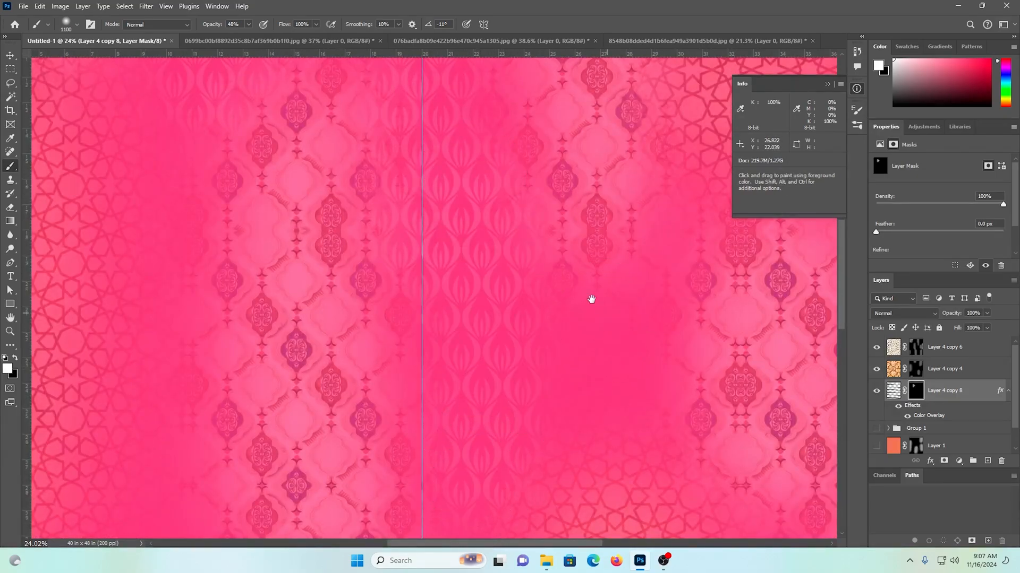
{"action": "left_click_drag", "start_coordinate": [514, 351], "coordinate": [405, 207]}
{"action": "left_click_drag", "start_coordinate": [473, 154], "coordinate": [432, 387]}
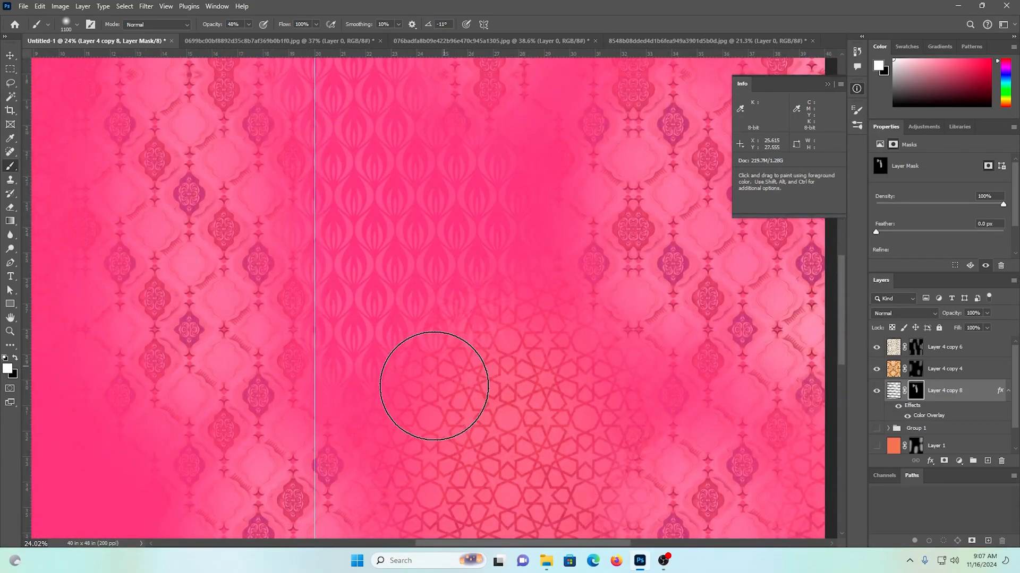
{"action": "left_click_drag", "start_coordinate": [499, 304], "coordinate": [378, 453]}
{"action": "left_click_drag", "start_coordinate": [424, 282], "coordinate": [410, 478]}
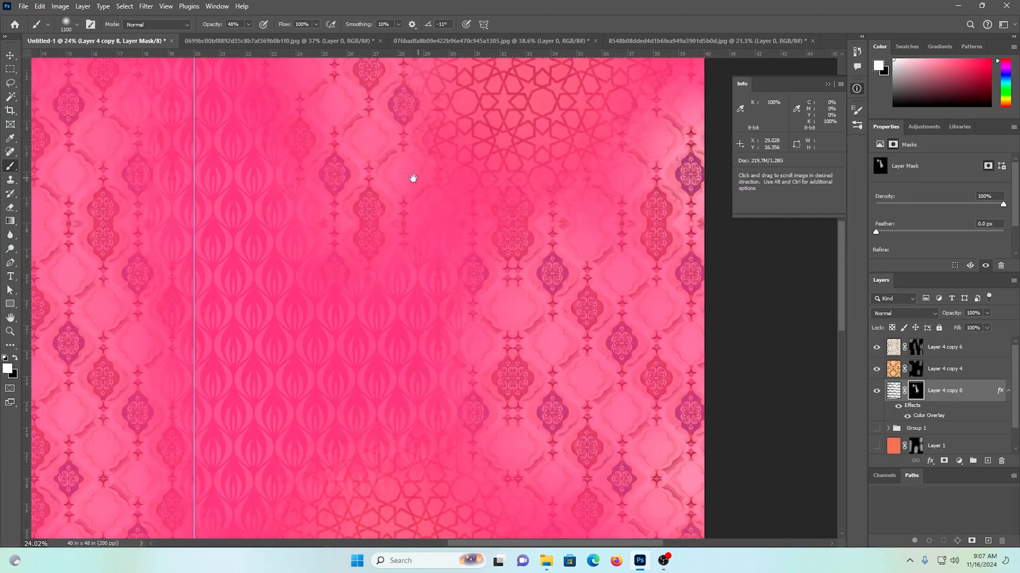
Step: Continue revealing the leaf pattern softly down the plain pink strip between the canvas's left geometric area and the adjacent medallion column
{"action": "left_click_drag", "start_coordinate": [412, 177], "coordinate": [409, 403]}
{"action": "left_click_drag", "start_coordinate": [601, 314], "coordinate": [456, 330]}
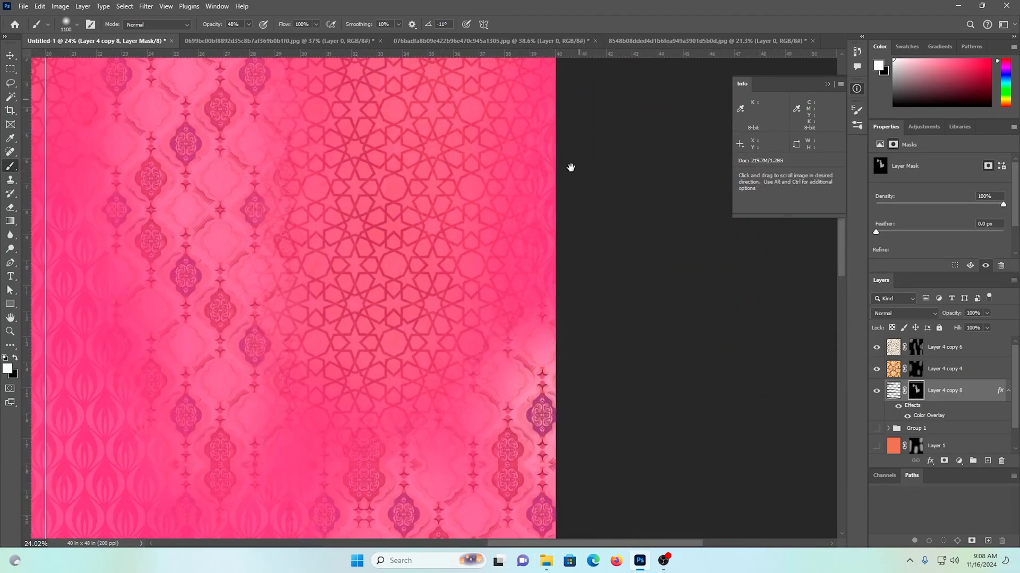
{"action": "left_click_drag", "start_coordinate": [563, 201], "coordinate": [499, 351]}
{"action": "left_click_drag", "start_coordinate": [309, 290], "coordinate": [665, 198]}
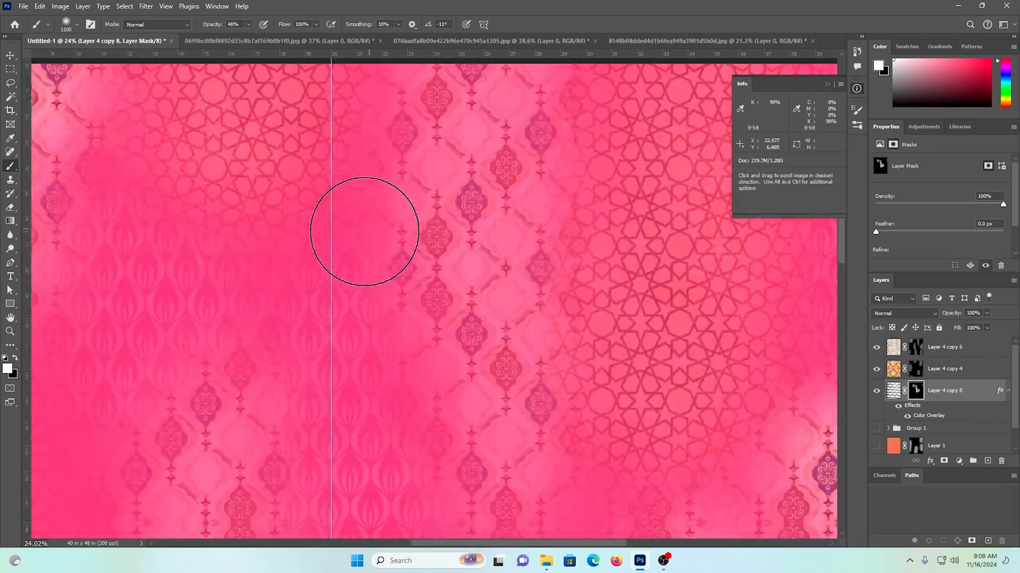
{"action": "left_click_drag", "start_coordinate": [131, 167], "coordinate": [528, 164]}
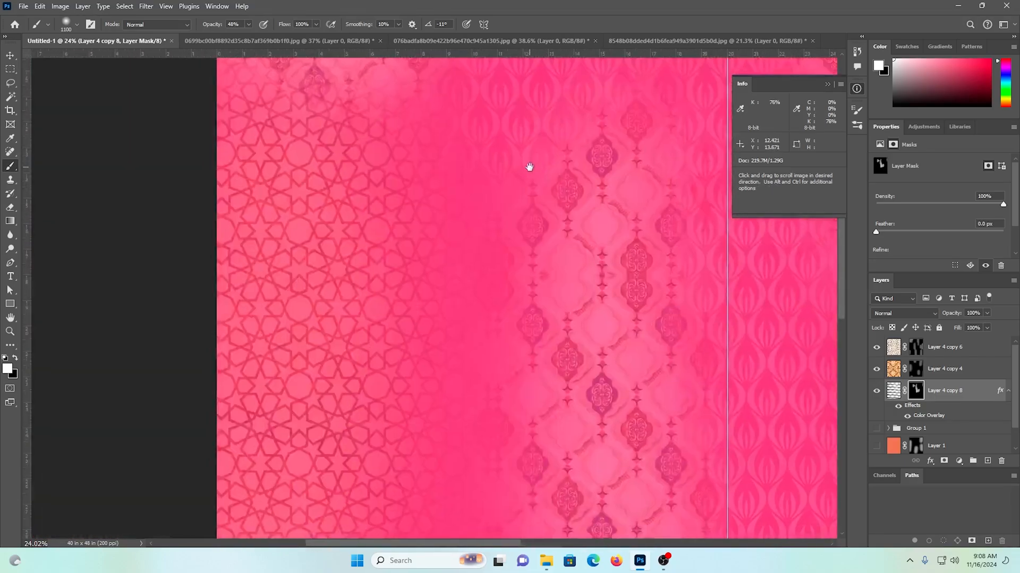
{"action": "mouse_move", "coordinate": [480, 435]}
{"action": "left_mouse_down"}
{"action": "mouse_move", "coordinate": [479, 261]}
{"action": "mouse_move", "coordinate": [480, 471]}
{"action": "mouse_move", "coordinate": [498, 255]}
{"action": "mouse_move", "coordinate": [483, 209]}
{"action": "mouse_move", "coordinate": [471, 496]}
{"action": "left_mouse_up"}
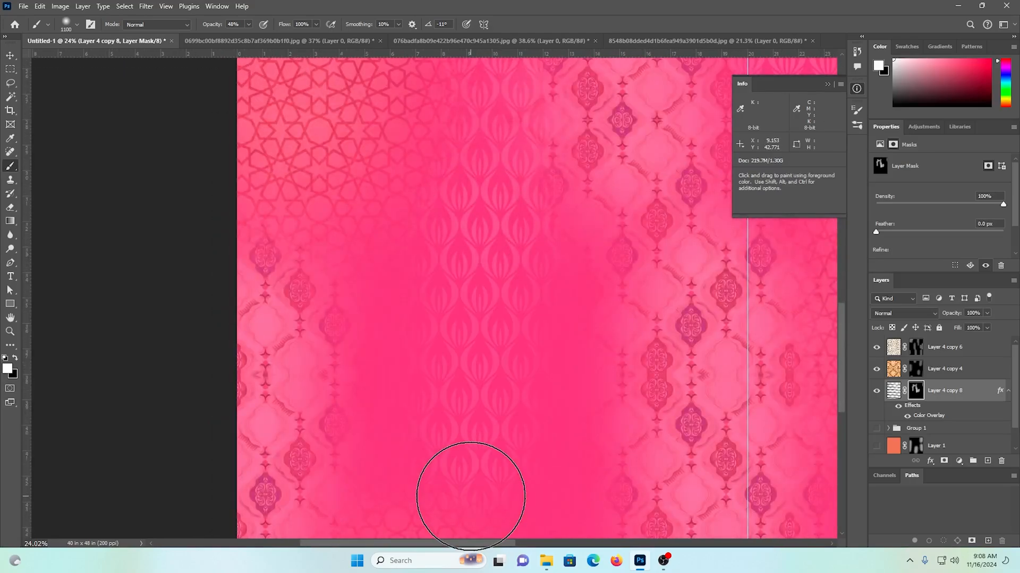
Step: Paint white at 48% opacity on the Layer 4 copy 8 mask to reveal the leaf pattern across the canvas's lower-left pink area
{"action": "left_click_drag", "start_coordinate": [496, 380], "coordinate": [425, 321]}
{"action": "left_click_drag", "start_coordinate": [534, 413], "coordinate": [469, 331]}
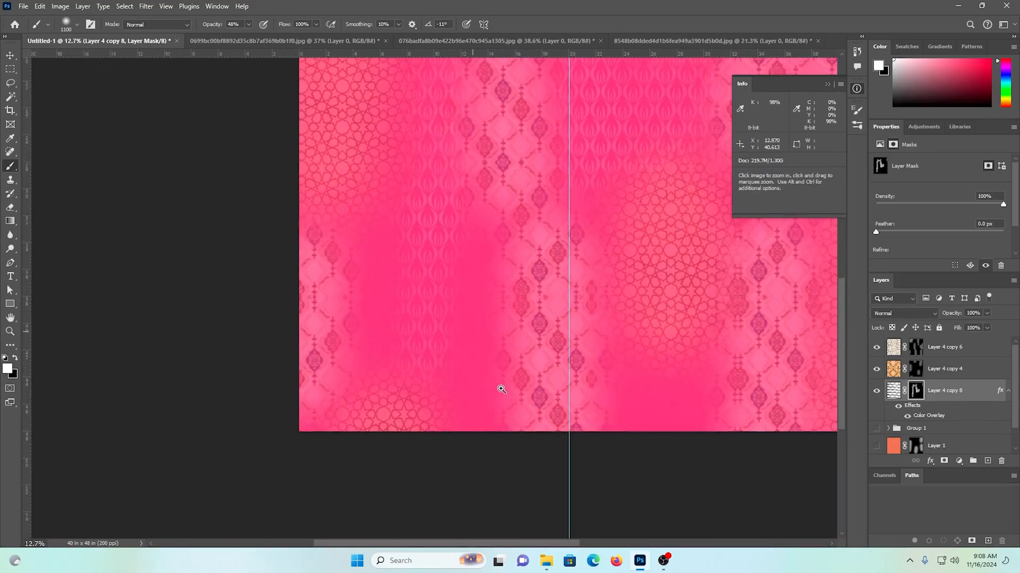
{"action": "left_click_drag", "start_coordinate": [538, 375], "coordinate": [561, 314]}
{"action": "left_click_drag", "start_coordinate": [486, 220], "coordinate": [477, 493]}
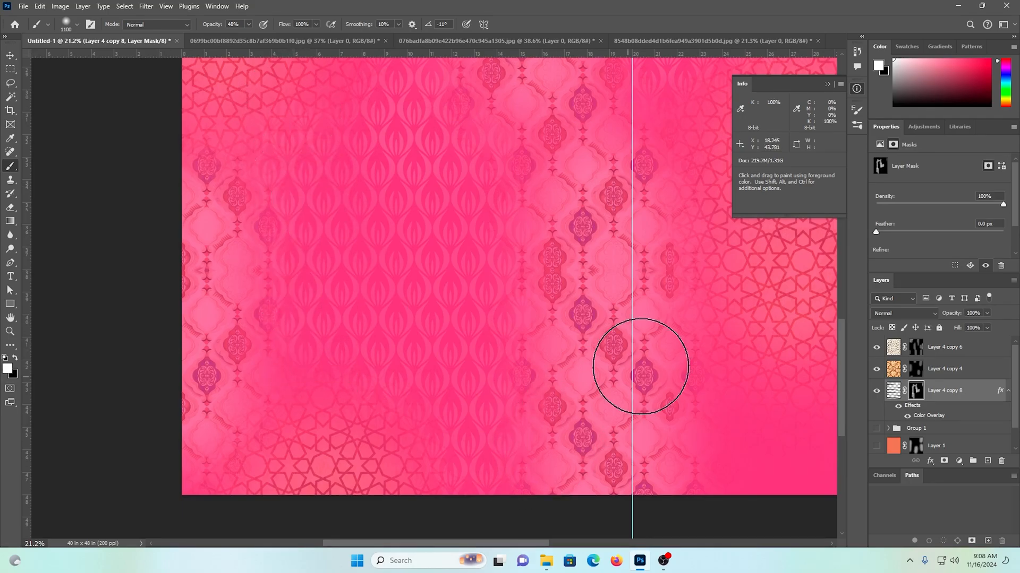
Step: Paint the Layer 4 copy 8 mask white to reveal the leaf pattern below and above the canvas's lower-right star medallion
{"action": "left_click_drag", "start_coordinate": [640, 364], "coordinate": [209, 252]}
{"action": "left_click_drag", "start_coordinate": [291, 309], "coordinate": [331, 536]}
{"action": "left_click_drag", "start_coordinate": [367, 319], "coordinate": [374, 540]}
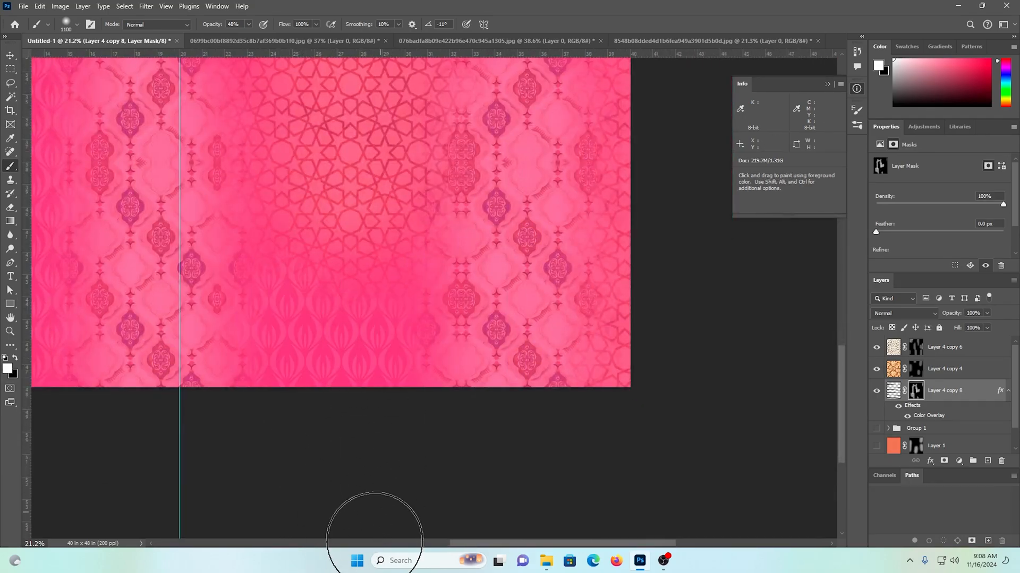
{"action": "left_click_drag", "start_coordinate": [445, 303], "coordinate": [379, 325]}
{"action": "mouse_move", "coordinate": [383, 211]}
{"action": "left_mouse_down"}
{"action": "mouse_move", "coordinate": [355, 319]}
{"action": "mouse_move", "coordinate": [421, 400]}
{"action": "mouse_move", "coordinate": [371, 341]}
{"action": "left_mouse_up"}
{"action": "left_click_drag", "start_coordinate": [451, 425], "coordinate": [454, 320]}
{"action": "mouse_move", "coordinate": [618, 340]}
{"action": "left_mouse_down"}
{"action": "mouse_move", "coordinate": [441, 410]}
{"action": "mouse_move", "coordinate": [431, 485]}
{"action": "left_mouse_up"}
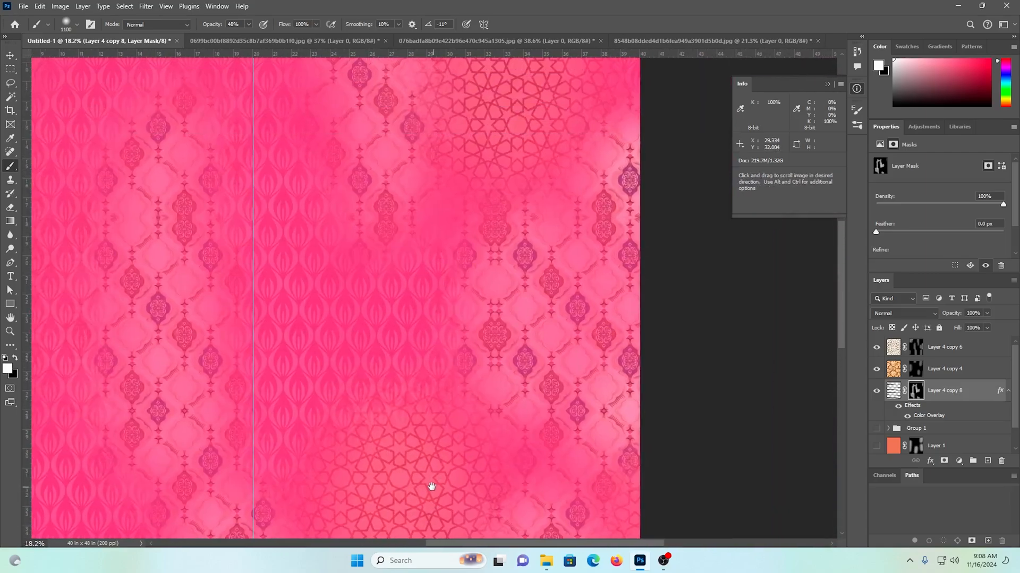
{"action": "left_click_drag", "start_coordinate": [295, 248], "coordinate": [439, 462]}
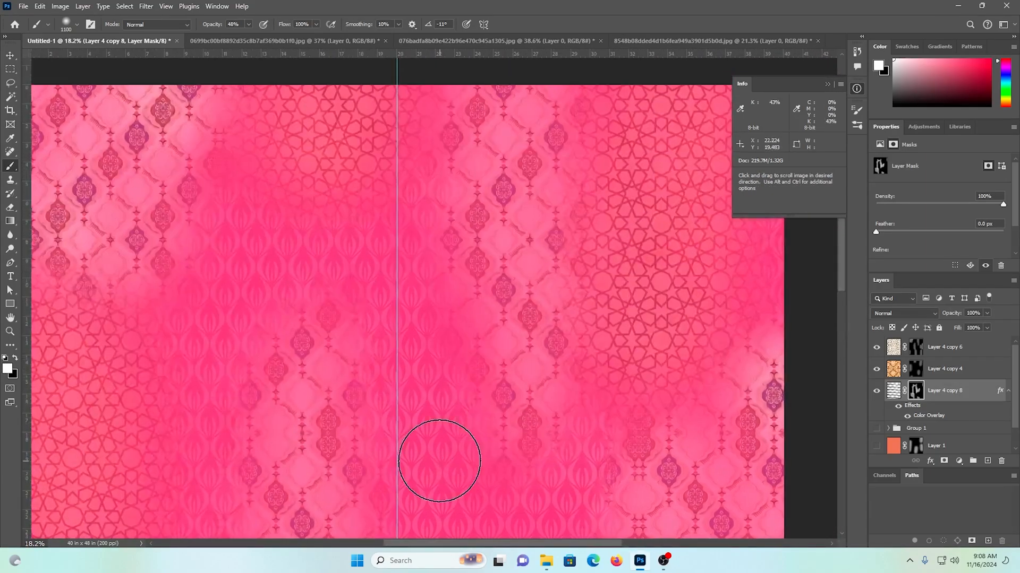
Step: Touch up the Layer 4 copy 8 mask in white around the lower-left area and beneath the upper star patterns
{"action": "left_click_drag", "start_coordinate": [432, 364], "coordinate": [386, 343]}
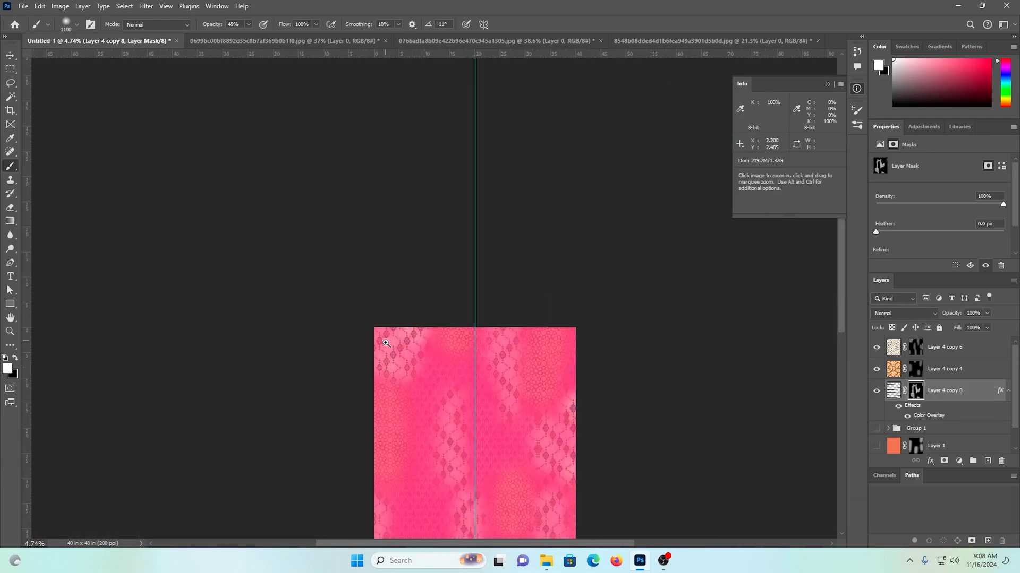
{"action": "left_click_drag", "start_coordinate": [503, 406], "coordinate": [620, 182]}
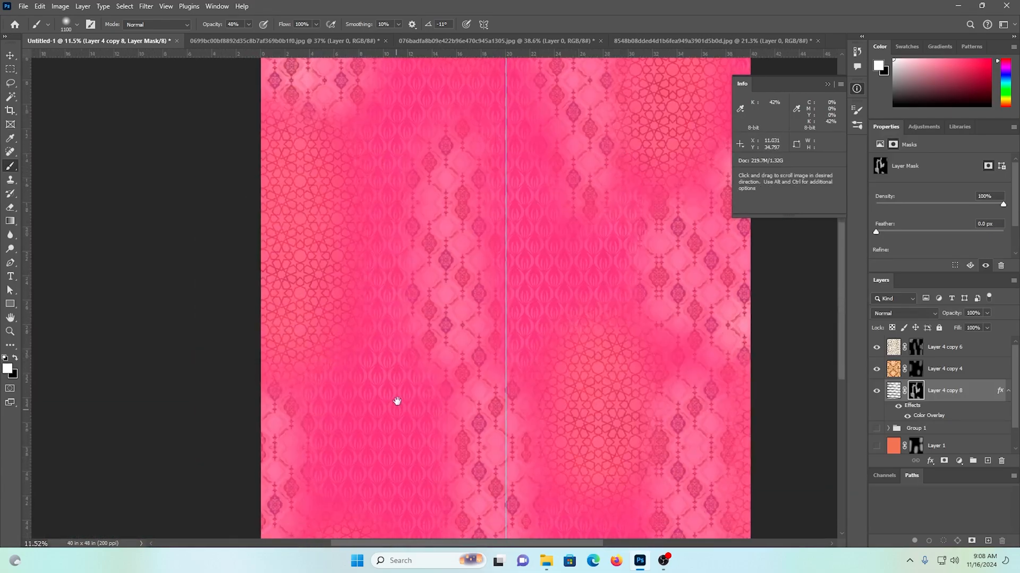
{"action": "left_click_drag", "start_coordinate": [396, 403], "coordinate": [369, 148]}
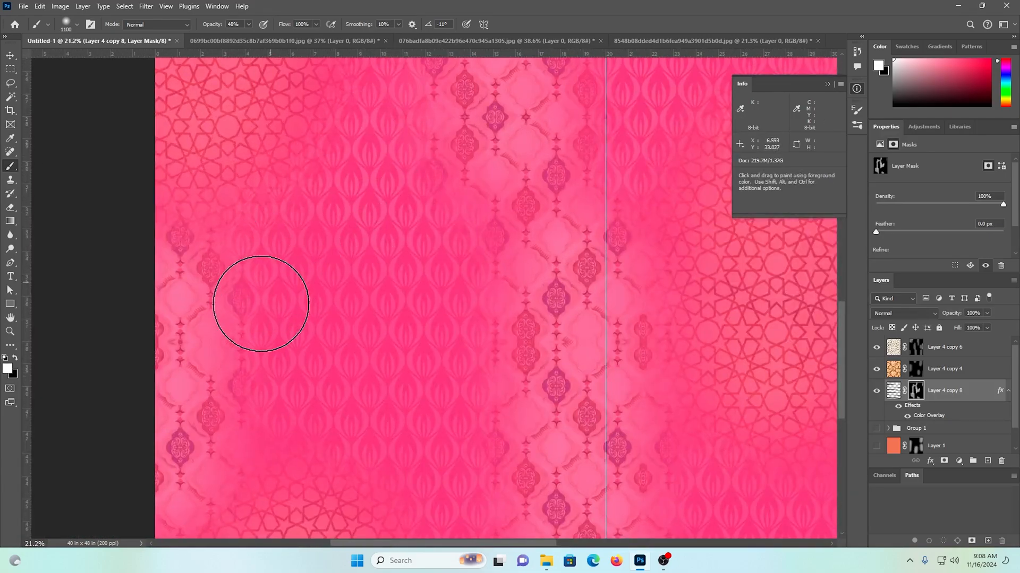
{"action": "left_click_drag", "start_coordinate": [346, 461], "coordinate": [346, 492]}
{"action": "left_click_drag", "start_coordinate": [354, 87], "coordinate": [342, 495]}
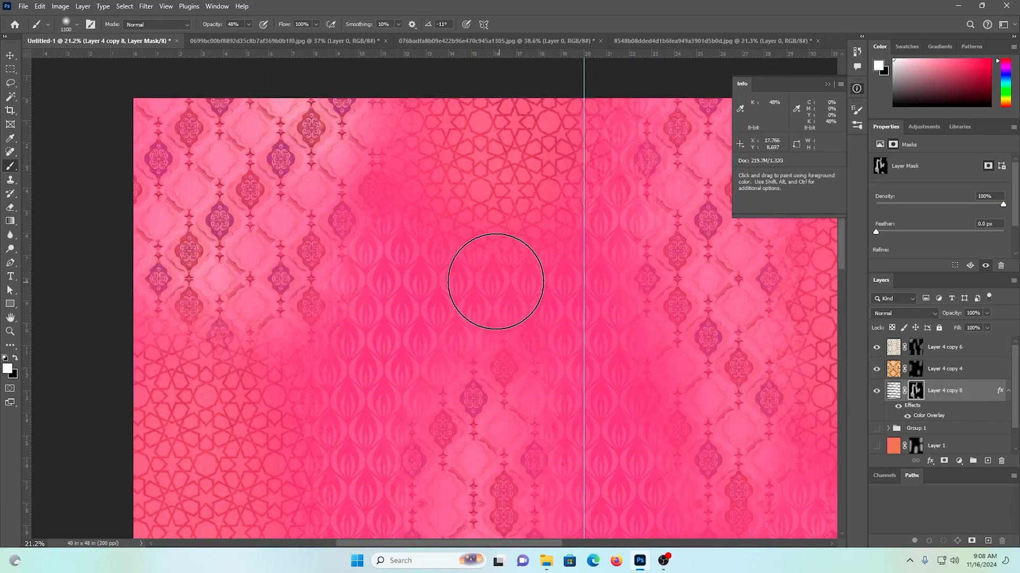
{"action": "left_click_drag", "start_coordinate": [541, 300], "coordinate": [451, 250]}
{"action": "left_click_drag", "start_coordinate": [564, 365], "coordinate": [617, 460]}
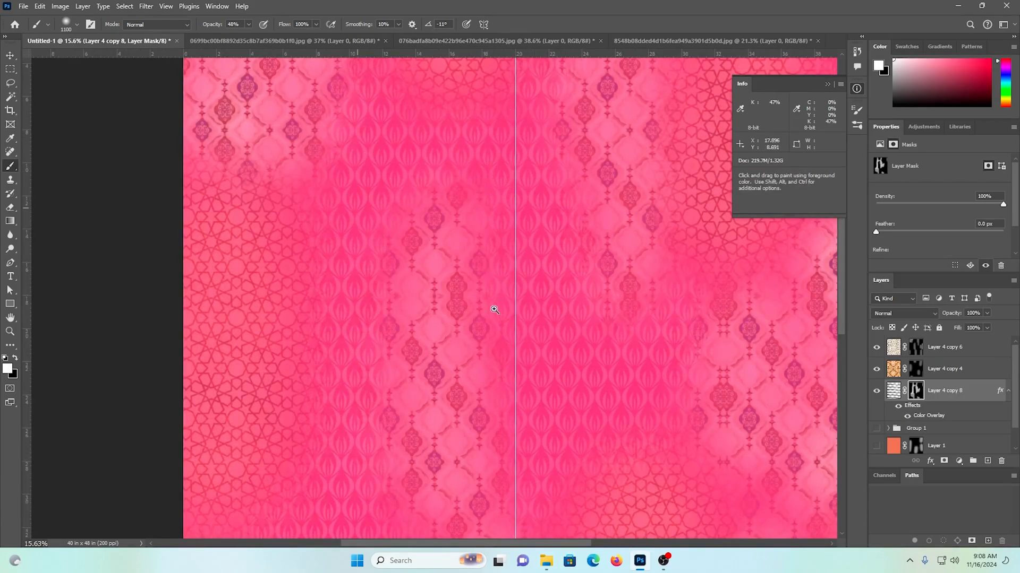
Step: Select the diamond pattern's Layer 4 copy 6, toggle its visibility to compare, and target its image instead of its mask
{"action": "left_click_drag", "start_coordinate": [495, 310], "coordinate": [423, 246]}
{"action": "left_click", "coordinate": [11, 56]}
{"action": "left_click_drag", "start_coordinate": [472, 337], "coordinate": [510, 358]}
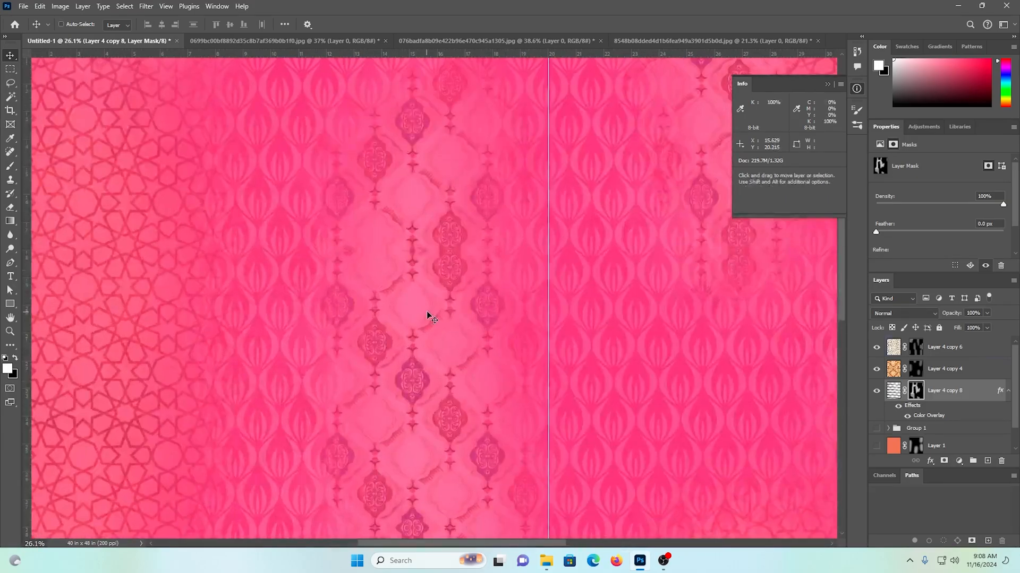
{"action": "left_click", "coordinate": [427, 313], "text": "ctrl"}
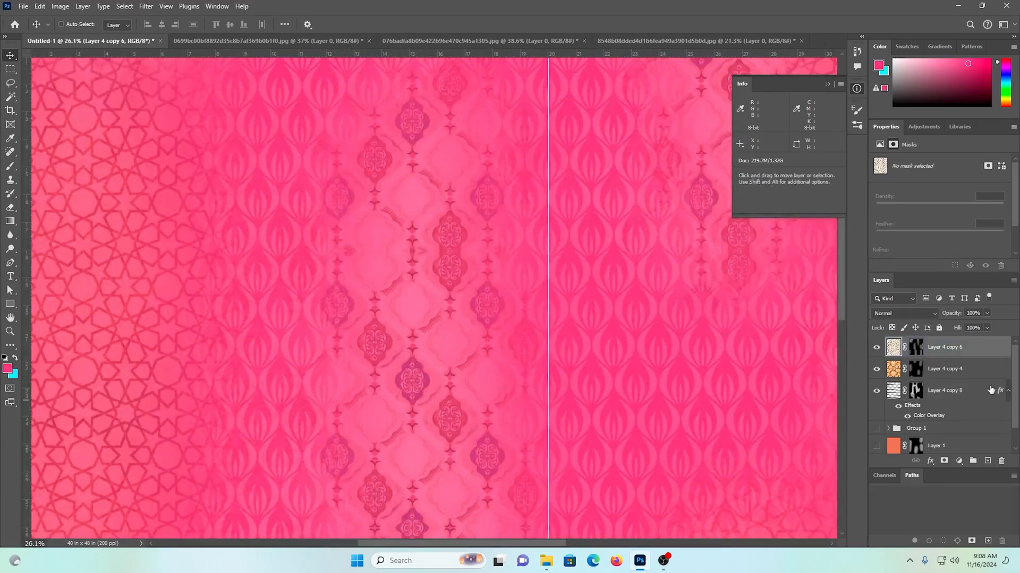
{"action": "left_click", "coordinate": [876, 348]}
{"action": "left_click", "coordinate": [876, 348]}
{"action": "left_click", "coordinate": [895, 347]}
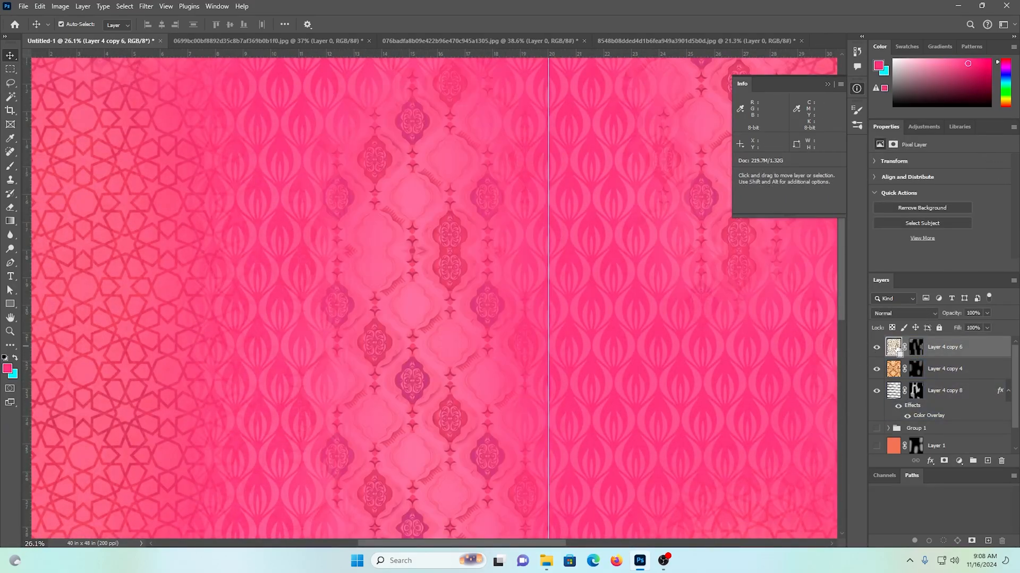
{"action": "key", "text": "ctrl+u"}
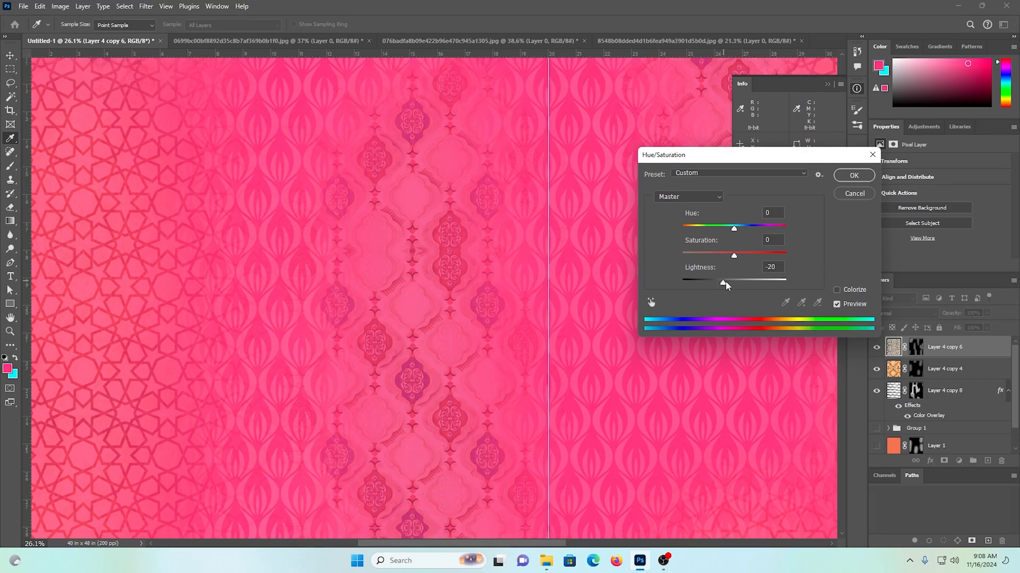
{"action": "left_click_drag", "start_coordinate": [724, 282], "coordinate": [728, 282]}
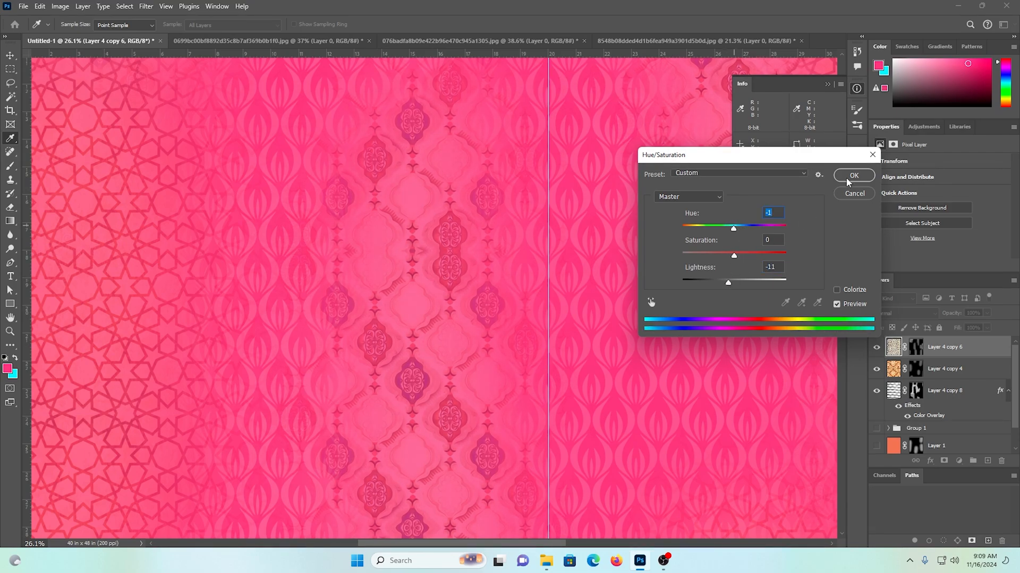
{"action": "left_click", "coordinate": [872, 155]}
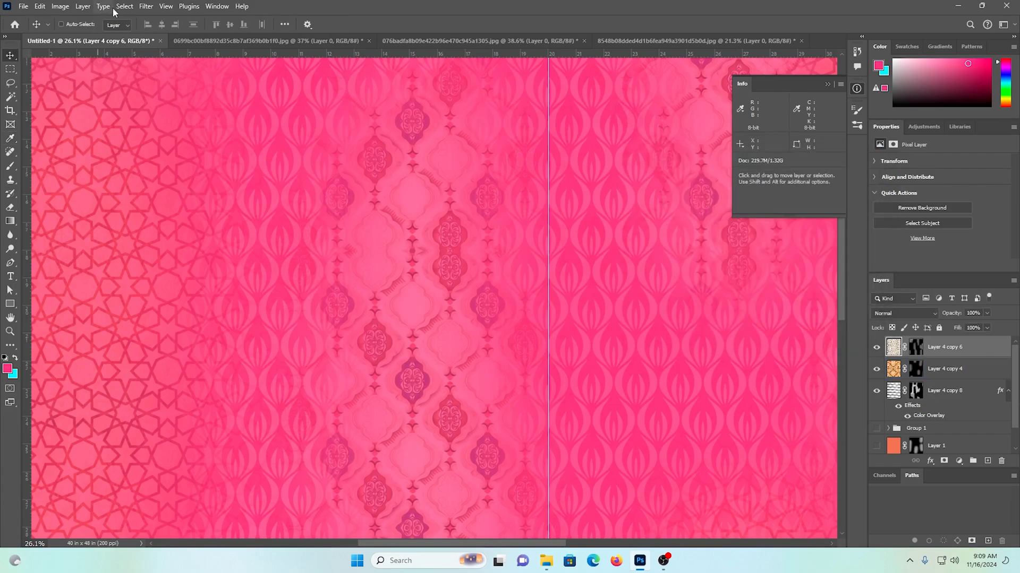
Step: Apply Selective Color to the Whites of Layer 4 copy 6 with Cyan -17, Magenta -6, Yellow -2 and Black +29, Absolute method
{"action": "left_click", "coordinate": [60, 6]}
{"action": "mouse_move", "coordinate": [85, 36]}
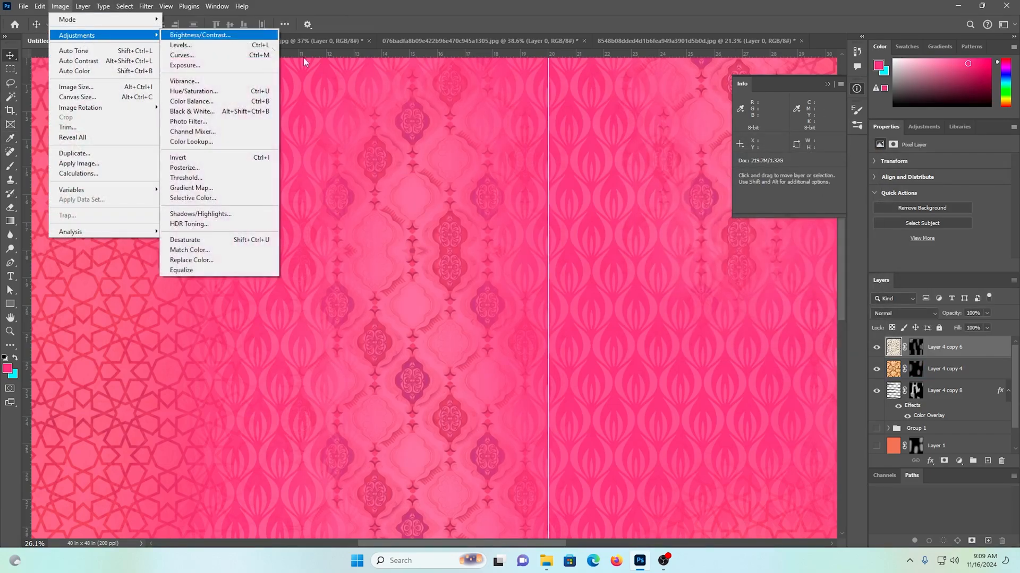
{"action": "left_click", "coordinate": [201, 198]}
{"action": "left_click", "coordinate": [732, 178]}
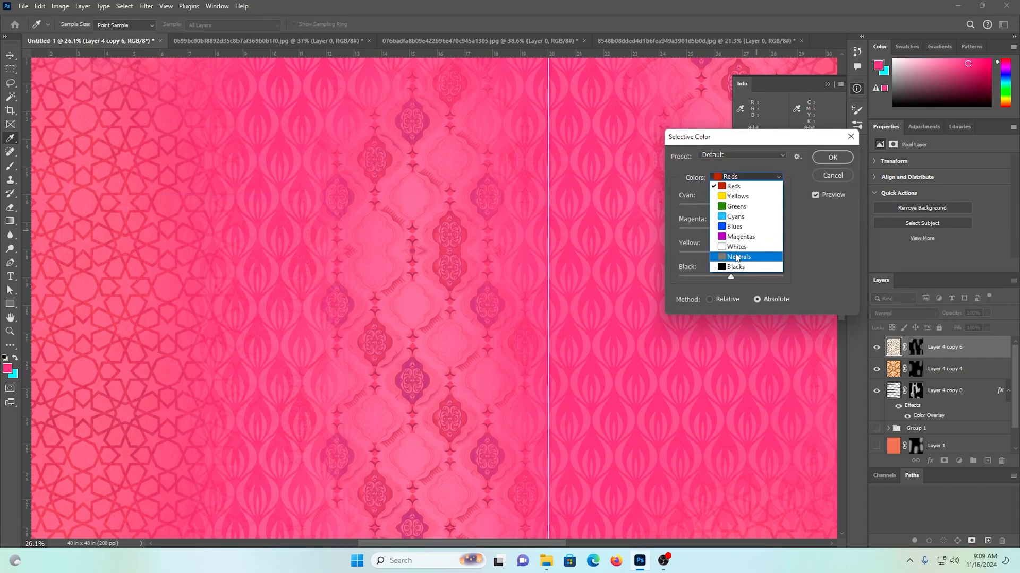
{"action": "left_click", "coordinate": [736, 247]}
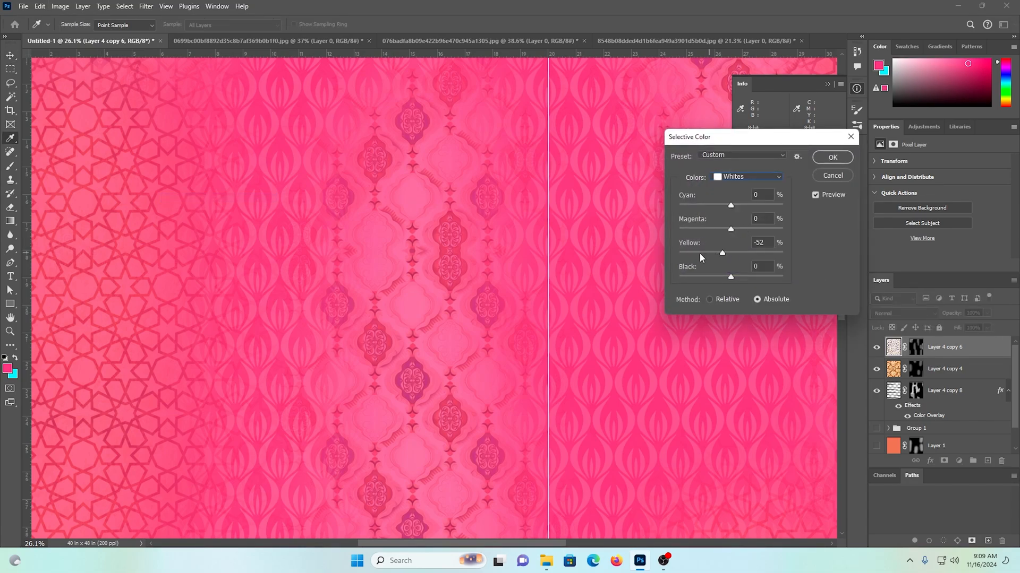
{"action": "left_click_drag", "start_coordinate": [700, 258], "coordinate": [767, 257]}
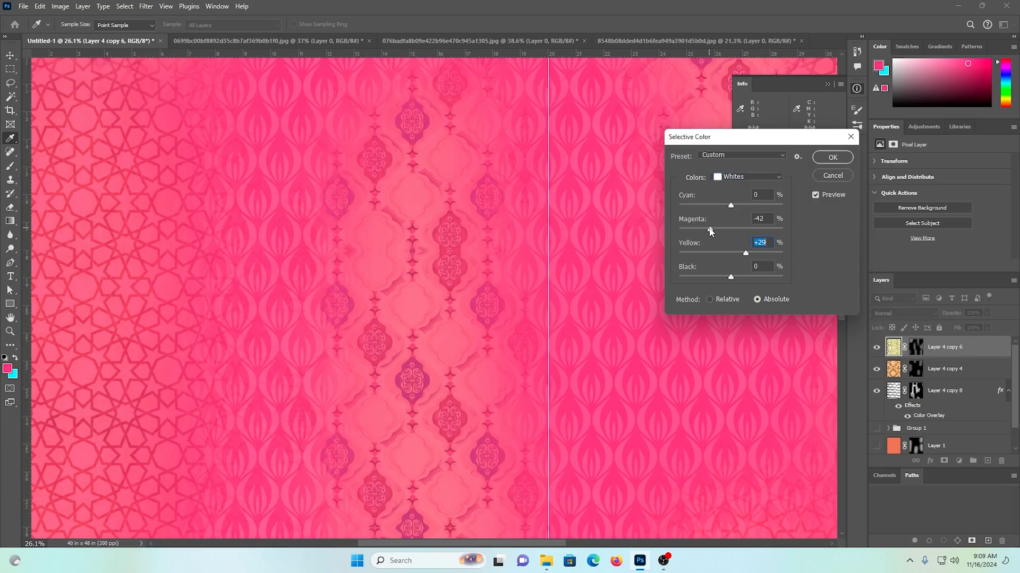
{"action": "left_click_drag", "start_coordinate": [731, 205], "coordinate": [788, 203]}
{"action": "left_click_drag", "start_coordinate": [713, 207], "coordinate": [721, 205]}
{"action": "left_click_drag", "start_coordinate": [750, 252], "coordinate": [702, 254]}
{"action": "left_click_drag", "start_coordinate": [695, 278], "coordinate": [746, 278]}
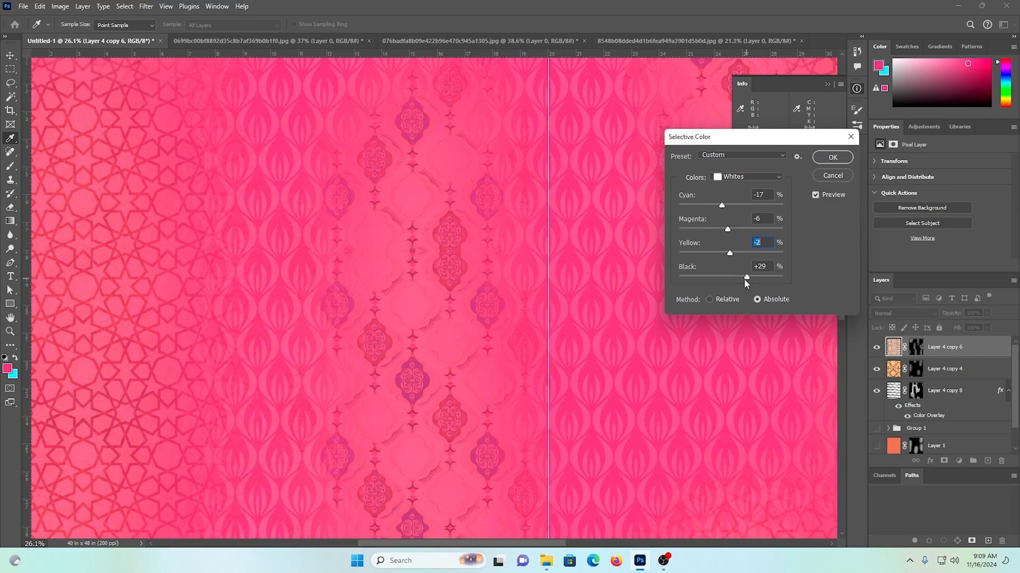
{"action": "left_click", "coordinate": [832, 157]}
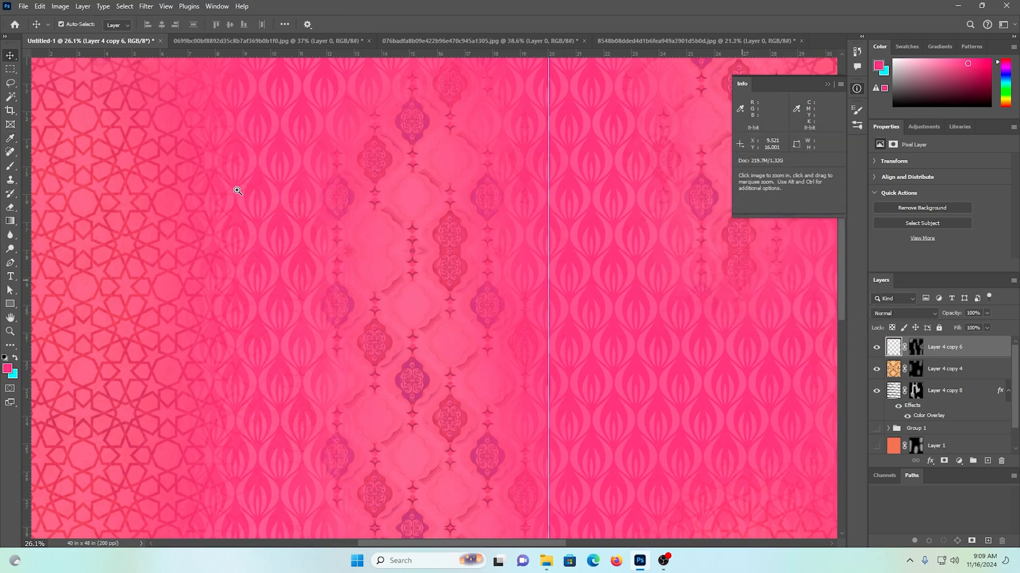
Step: Choose a more saturated pink foreground color and fill the Background layer with it
{"action": "left_click_drag", "start_coordinate": [234, 190], "coordinate": [261, 239]}
{"action": "left_click_drag", "start_coordinate": [472, 352], "coordinate": [412, 287]}
{"action": "scroll", "coordinate": [913, 425], "scroll_direction": "down", "scroll_amount": 1}
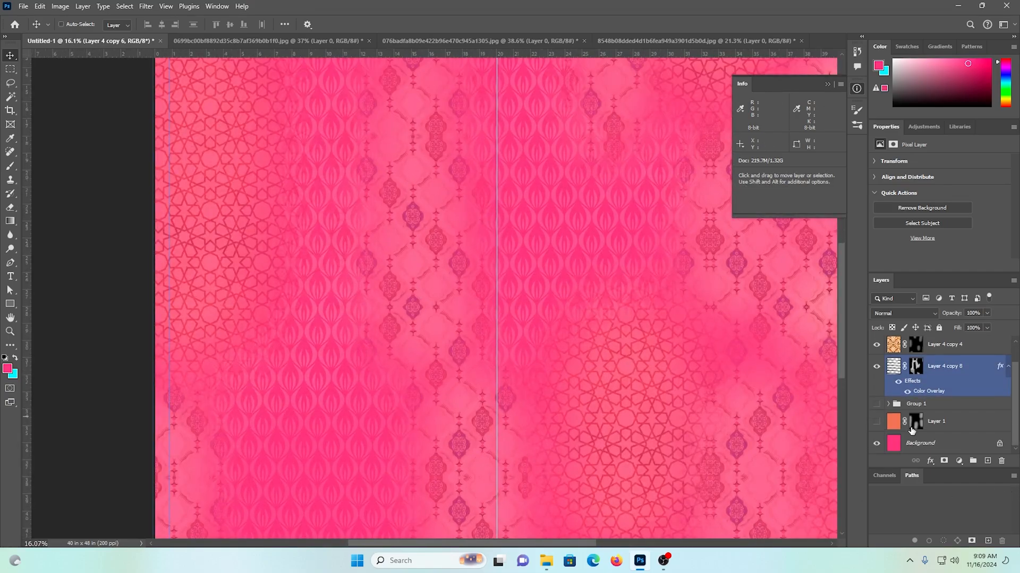
{"action": "left_click", "coordinate": [914, 445]}
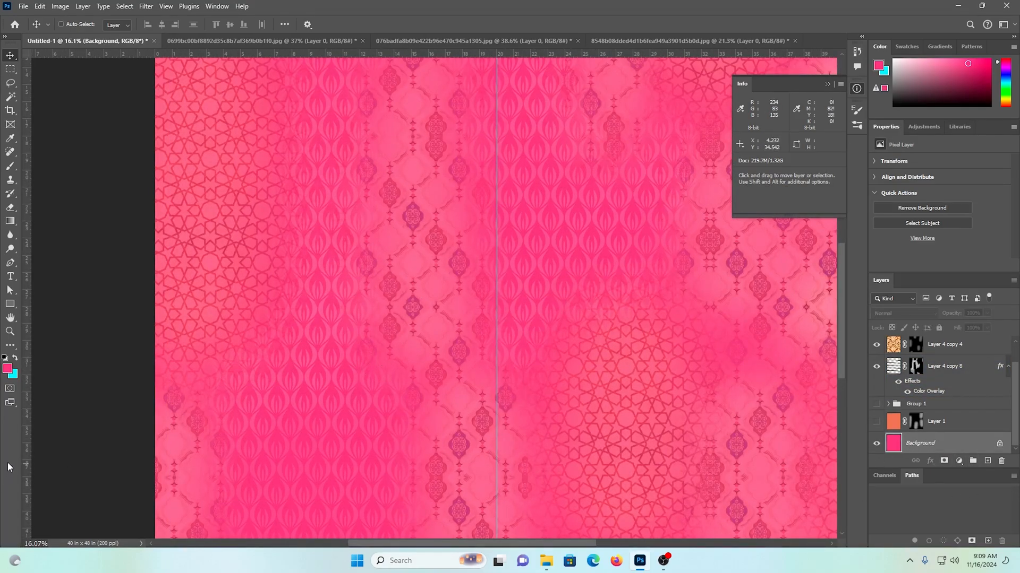
{"action": "left_click", "coordinate": [6, 368]}
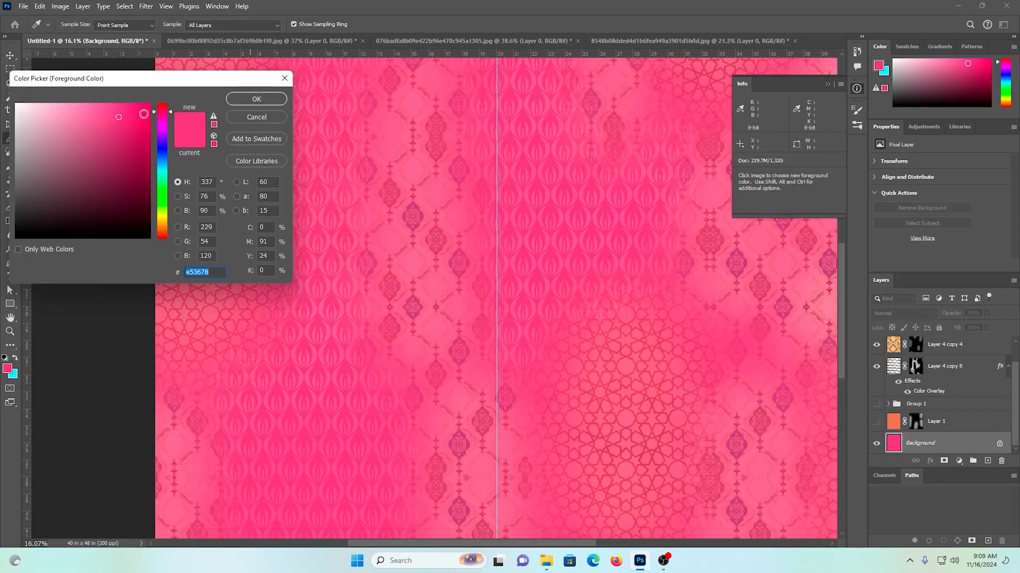
{"action": "left_click", "coordinate": [249, 100]}
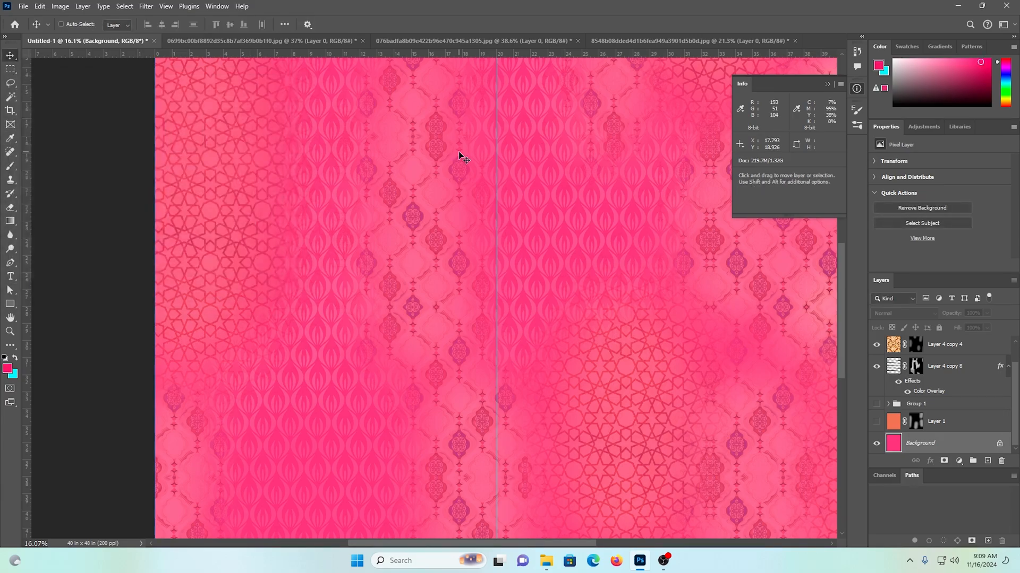
{"action": "key", "text": "alt+BackSpace"}
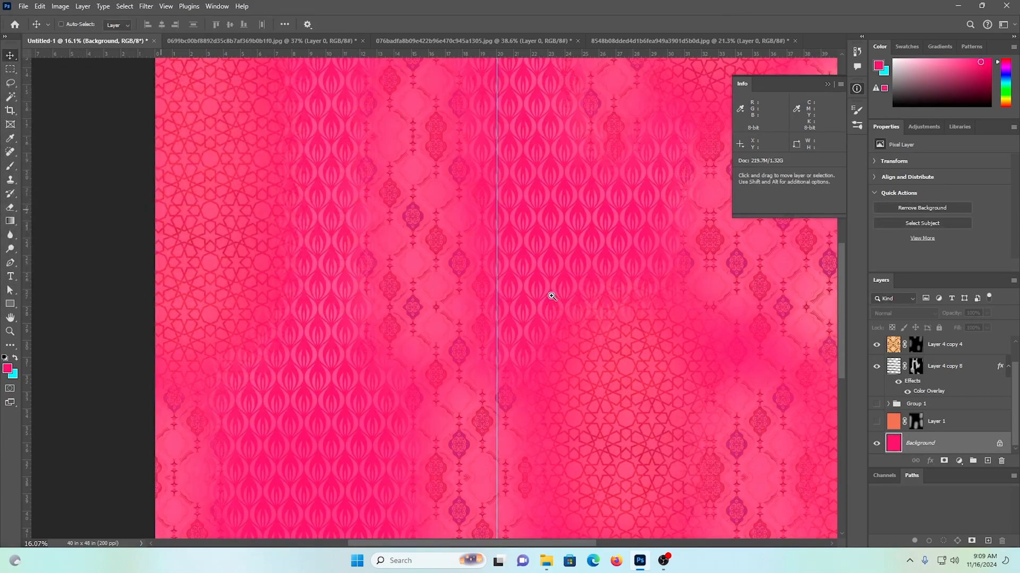
Step: Use Hue/Saturation on the star pattern of Layer 4 copy 4 to shift its hue to about -43 and raise its saturation slightly
{"action": "left_click_drag", "start_coordinate": [549, 296], "coordinate": [487, 273]}
{"action": "left_click_drag", "start_coordinate": [673, 330], "coordinate": [542, 231]}
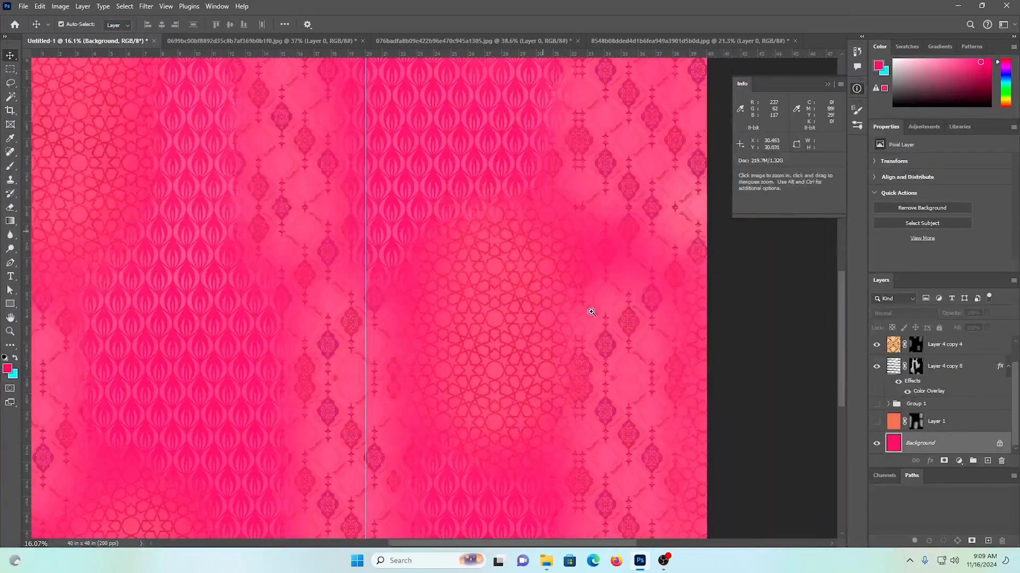
{"action": "left_click_drag", "start_coordinate": [592, 312], "coordinate": [526, 285]}
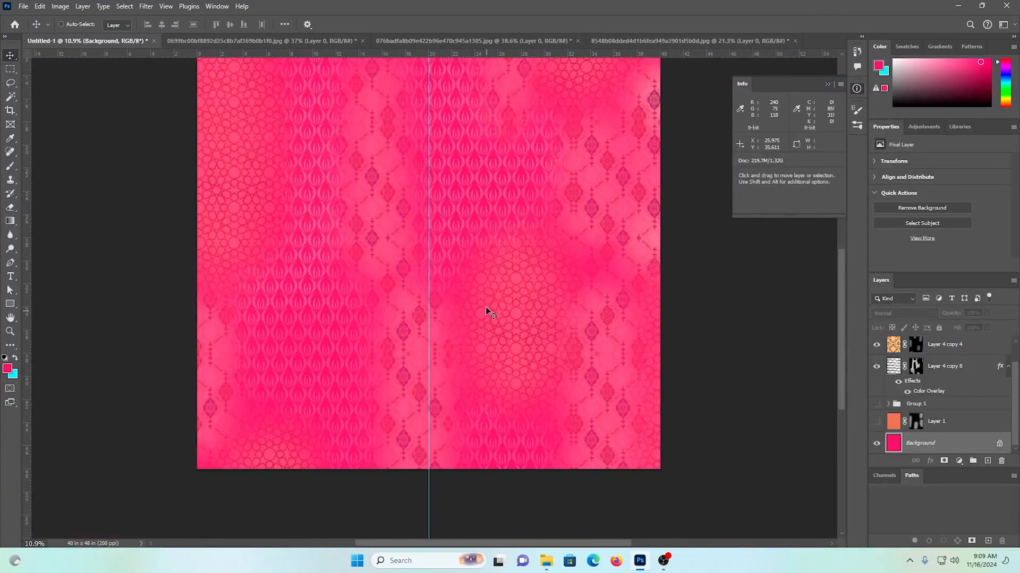
{"action": "left_click", "coordinate": [893, 348]}
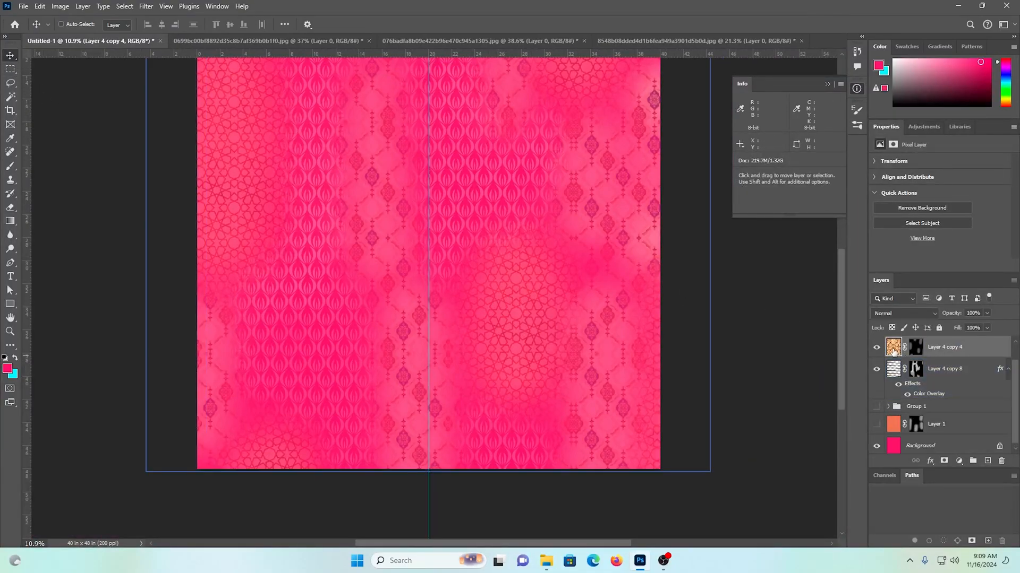
{"action": "key", "text": "ctrl+u"}
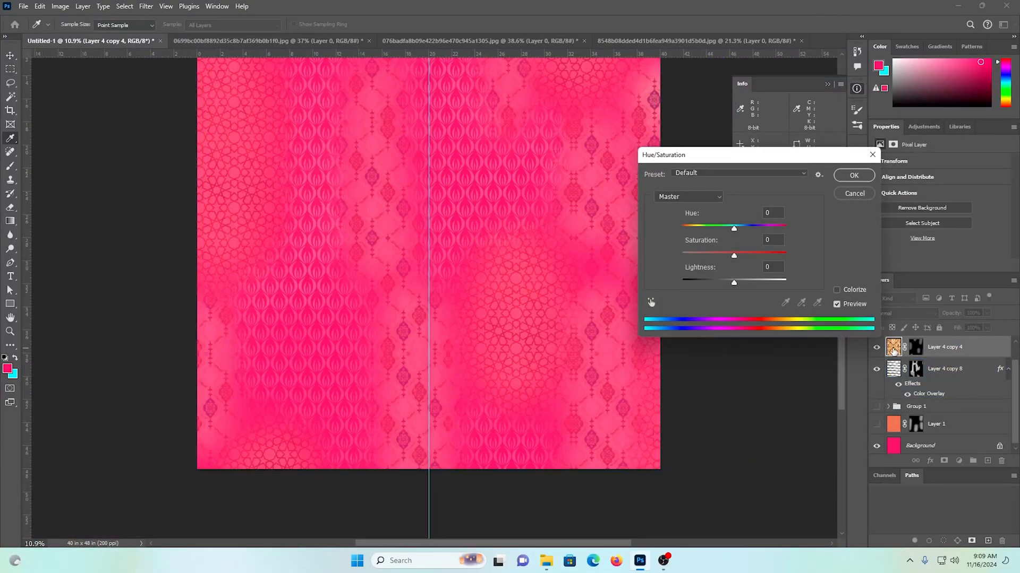
{"action": "left_click_drag", "start_coordinate": [721, 229], "coordinate": [717, 230]}
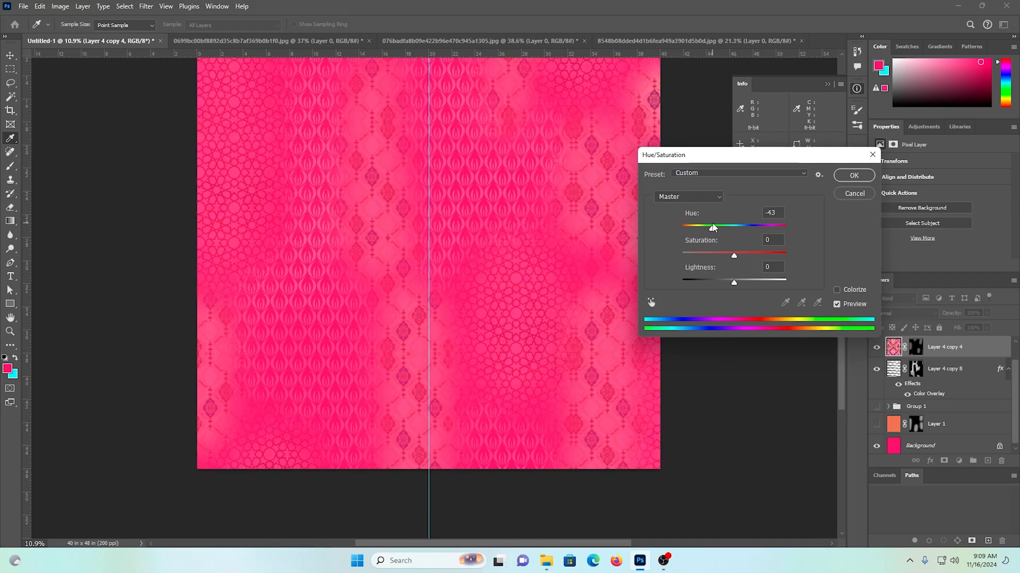
{"action": "left_click_drag", "start_coordinate": [741, 254], "coordinate": [743, 255]}
{"action": "left_click", "coordinate": [851, 177]}
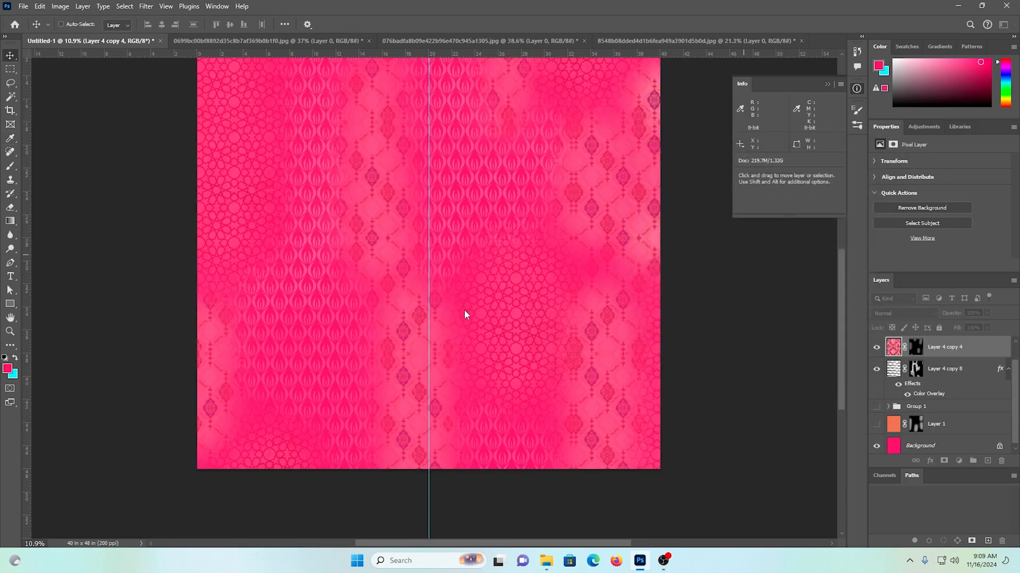
{"action": "scroll", "coordinate": [466, 314], "scroll_direction": "up", "scroll_amount": 5}
{"action": "key", "text": "ctrl"}
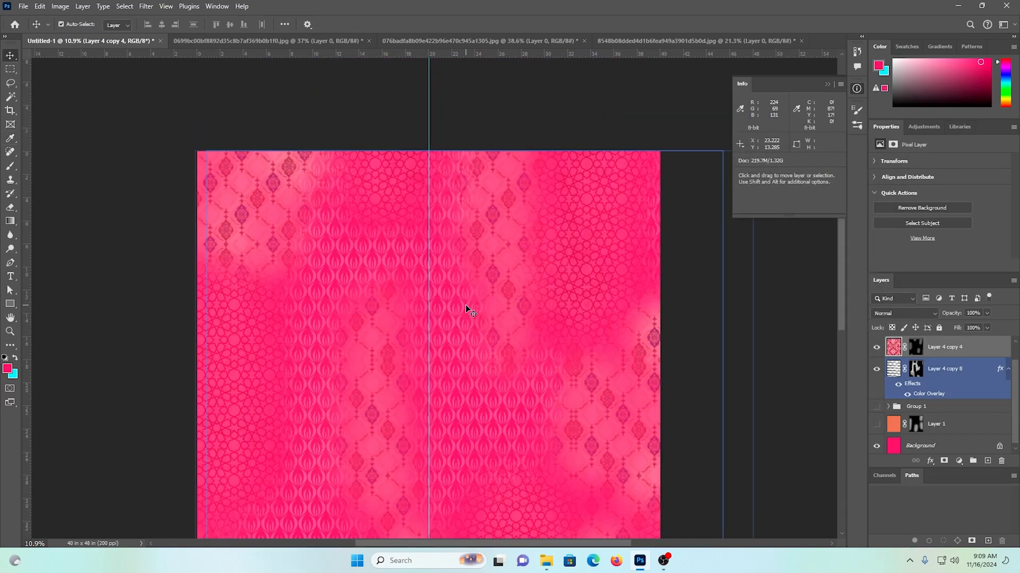
{"action": "scroll", "coordinate": [466, 313], "scroll_direction": "down", "scroll_amount": 1}
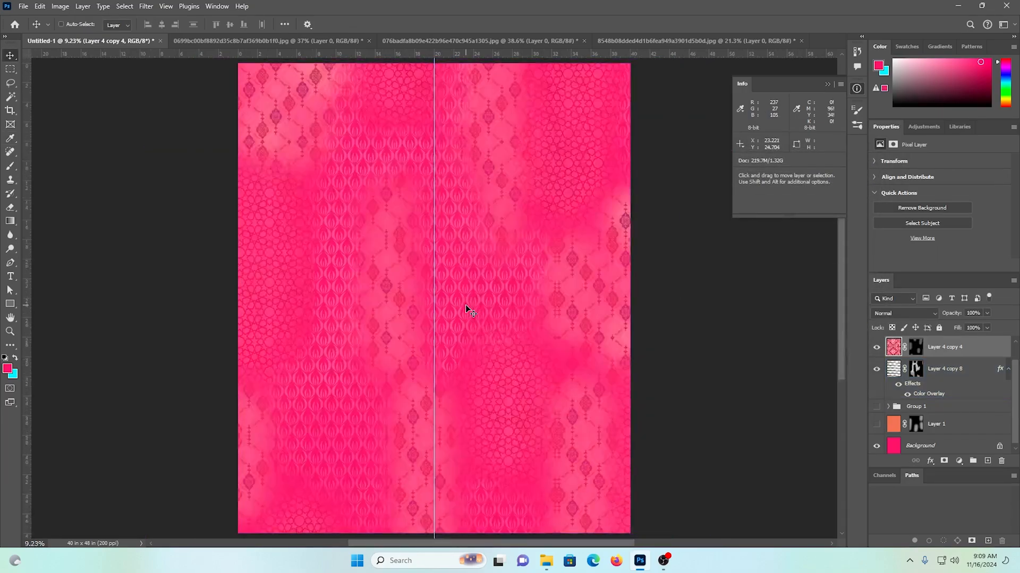
Step: Show the orange Layer 1, remove its existing mask and give it a new black mask that hides everything
{"action": "left_click", "coordinate": [915, 424]}
{"action": "left_click", "coordinate": [877, 424]}
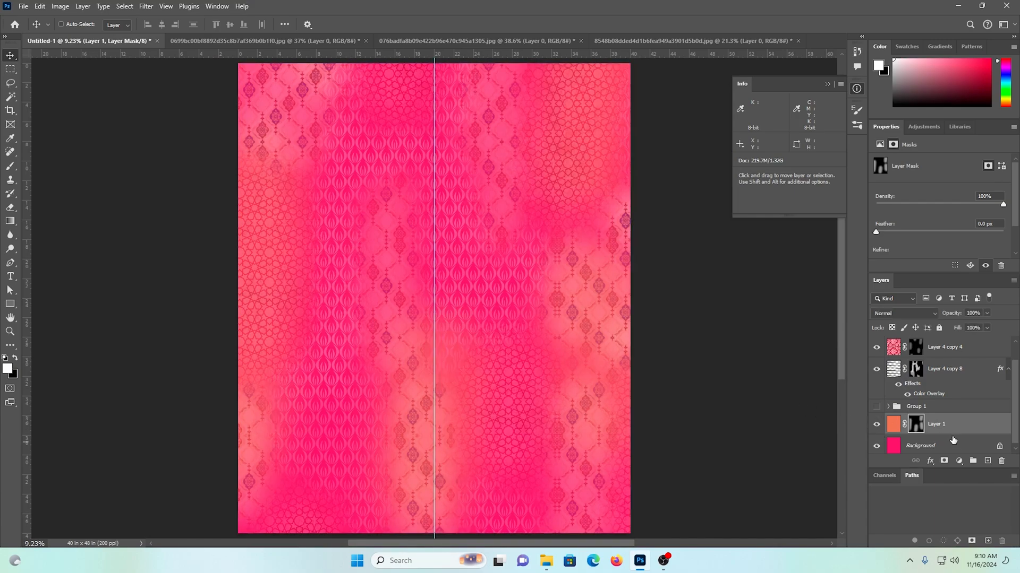
{"action": "key", "text": "Delete"}
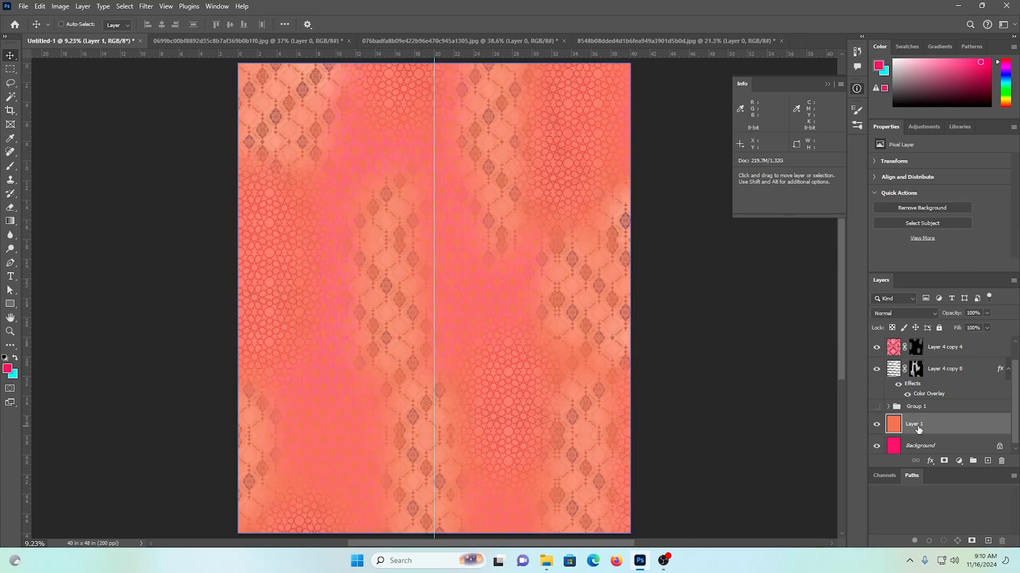
{"action": "left_click", "coordinate": [944, 462], "text": "alt"}
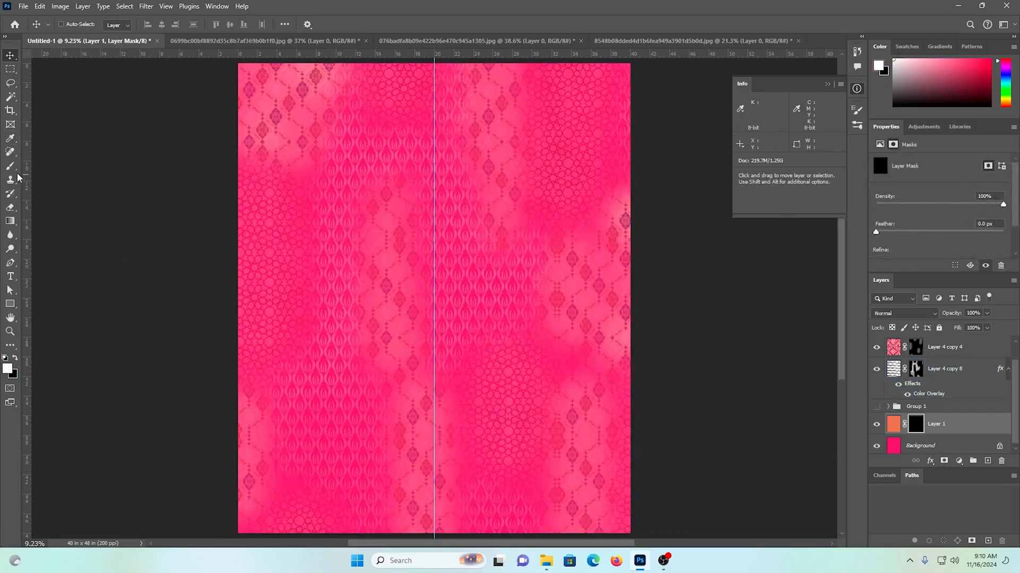
Step: Paint white on Layer 1's mask with a 1600 px soft brush at 48% opacity over the centre-left diamond column and left-edge star pattern
{"action": "left_click", "coordinate": [11, 165]}
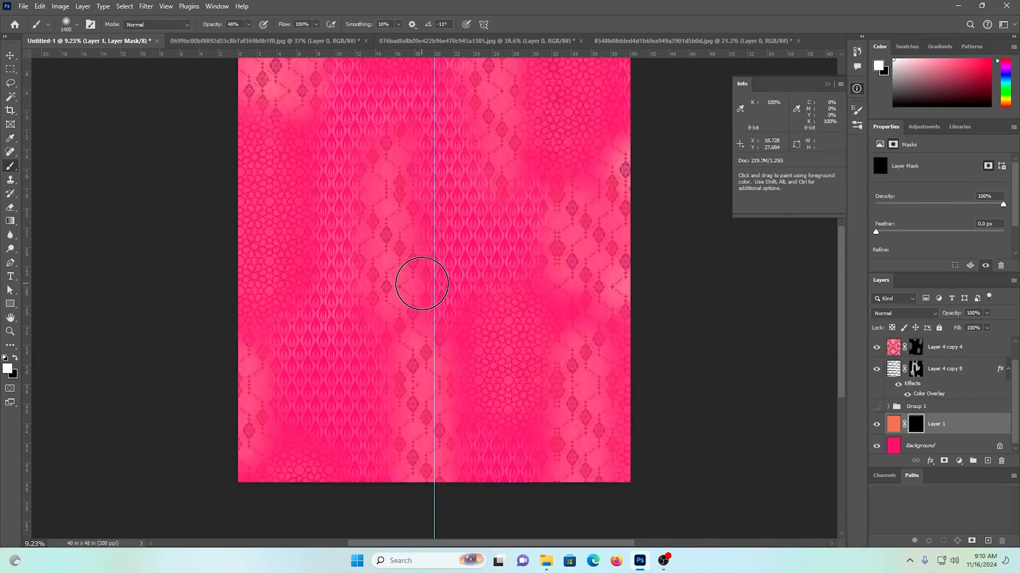
{"action": "scroll", "coordinate": [401, 271], "scroll_direction": "up", "scroll_amount": 1}
{"action": "scroll", "coordinate": [387, 291], "scroll_direction": "up", "scroll_amount": 1}
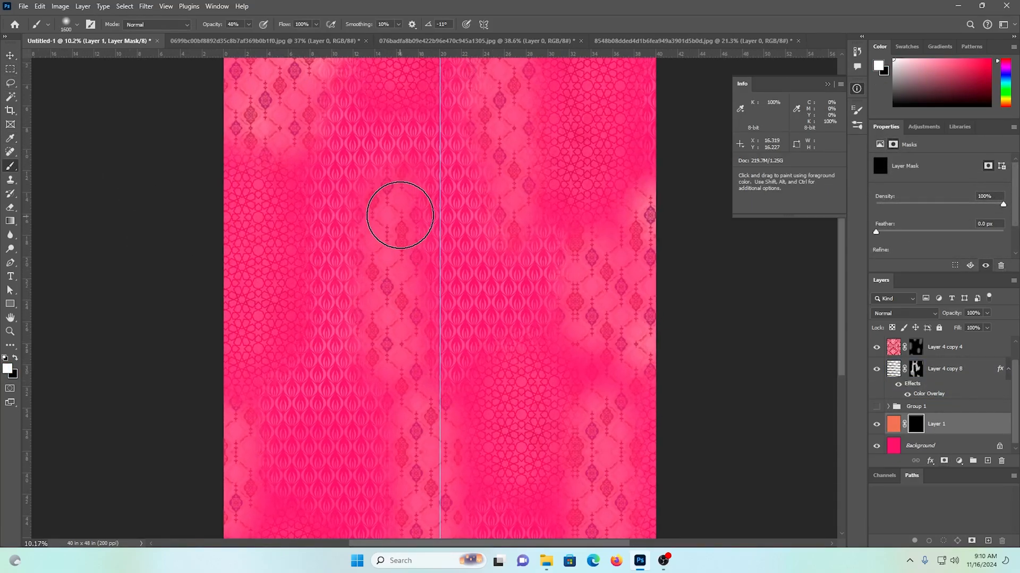
{"action": "left_click_drag", "start_coordinate": [395, 205], "coordinate": [392, 383]}
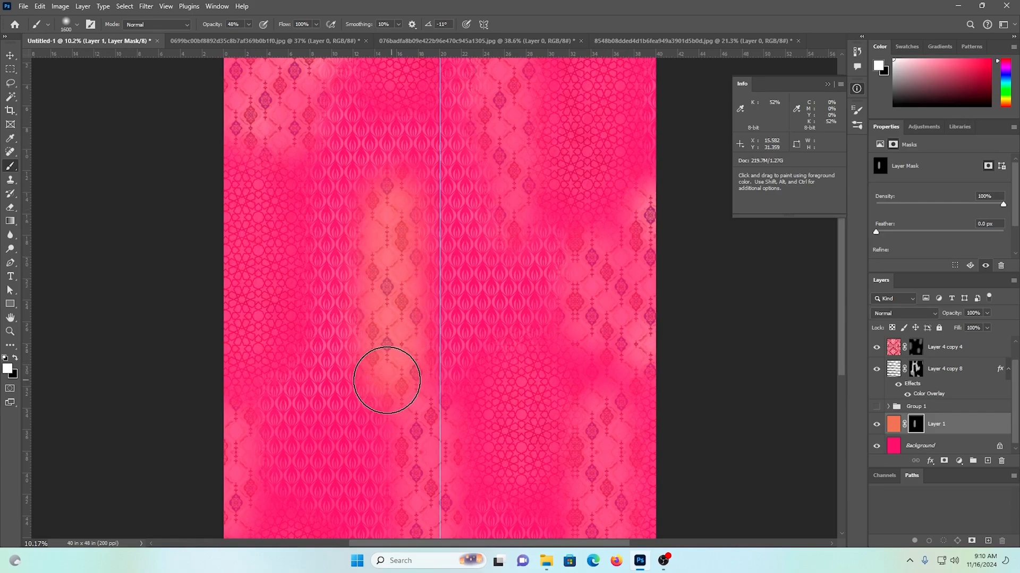
{"action": "left_click_drag", "start_coordinate": [230, 179], "coordinate": [224, 392]}
{"action": "scroll", "coordinate": [553, 367], "scroll_direction": "down", "scroll_amount": 1}
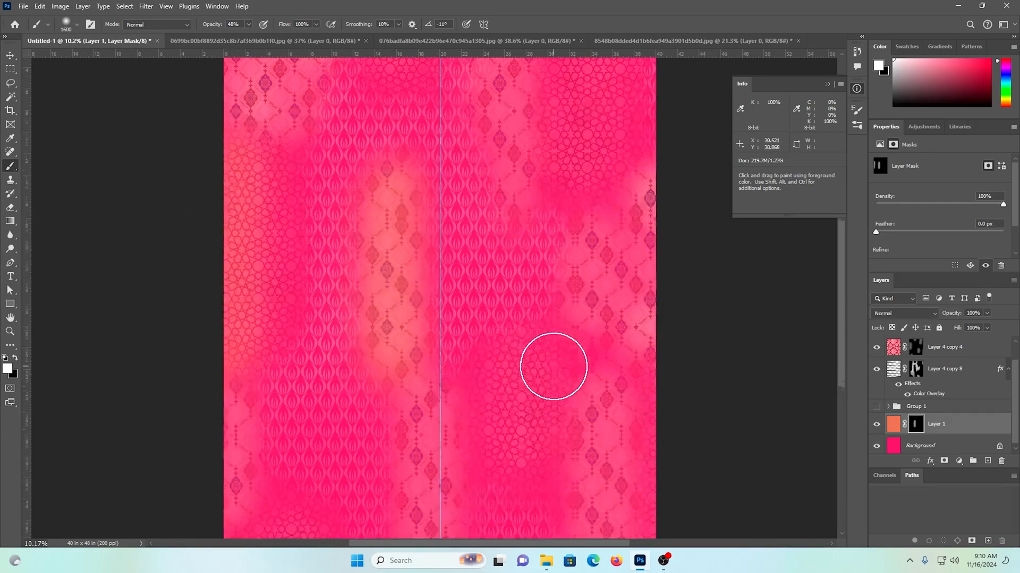
Step: Reveal more orange on Layer 1's mask over the lower-right star pattern, the upper-right diamond column and the lower-left corner
{"action": "left_click_drag", "start_coordinate": [533, 313], "coordinate": [526, 489]}
{"action": "mouse_move", "coordinate": [525, 349]}
{"action": "left_mouse_down"}
{"action": "mouse_move", "coordinate": [486, 390]}
{"action": "mouse_move", "coordinate": [443, 496]}
{"action": "left_mouse_up"}
{"action": "left_click_drag", "start_coordinate": [444, 139], "coordinate": [428, 476]}
{"action": "left_click_drag", "start_coordinate": [608, 405], "coordinate": [609, 328]}
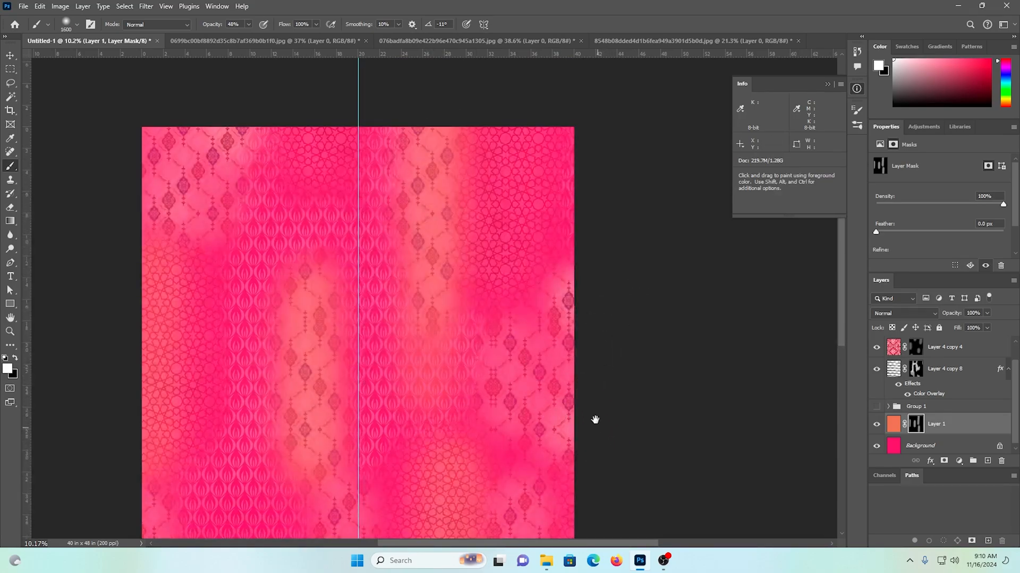
{"action": "left_click_drag", "start_coordinate": [595, 419], "coordinate": [599, 243]}
{"action": "mouse_move", "coordinate": [227, 460]}
{"action": "left_mouse_down"}
{"action": "mouse_move", "coordinate": [435, 285]}
{"action": "mouse_move", "coordinate": [359, 494]}
{"action": "left_mouse_up"}
Step: Try another orange streak on Layer 1's mask across the upper-left leaf pattern and undo it
{"action": "scroll", "coordinate": [374, 308], "scroll_direction": "up", "scroll_amount": 2}
{"action": "scroll", "coordinate": [456, 356], "scroll_direction": "up", "scroll_amount": 2}
{"action": "left_click_drag", "start_coordinate": [486, 244], "coordinate": [375, 471]}
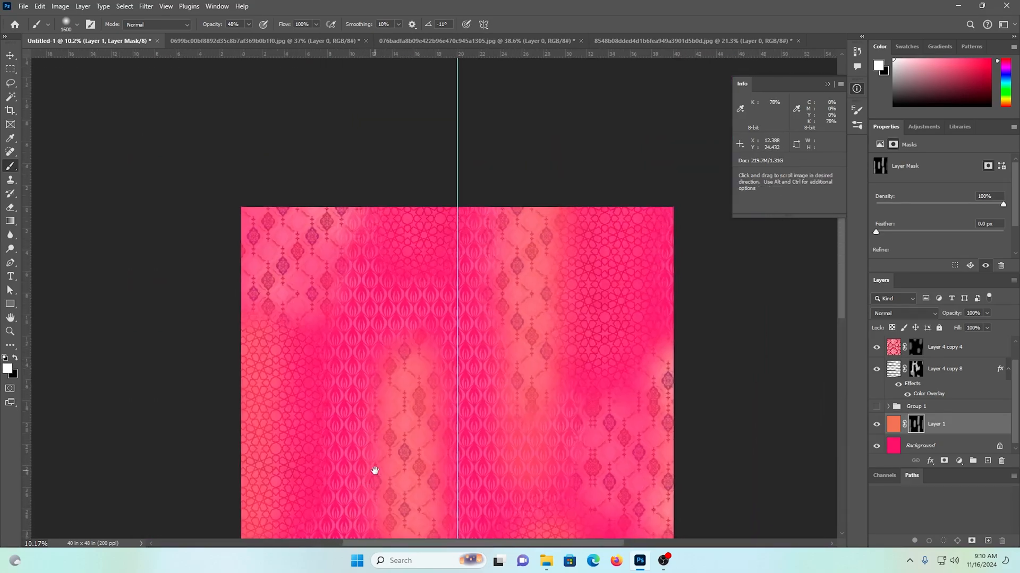
{"action": "scroll", "coordinate": [489, 221], "scroll_direction": "down", "scroll_amount": 2}
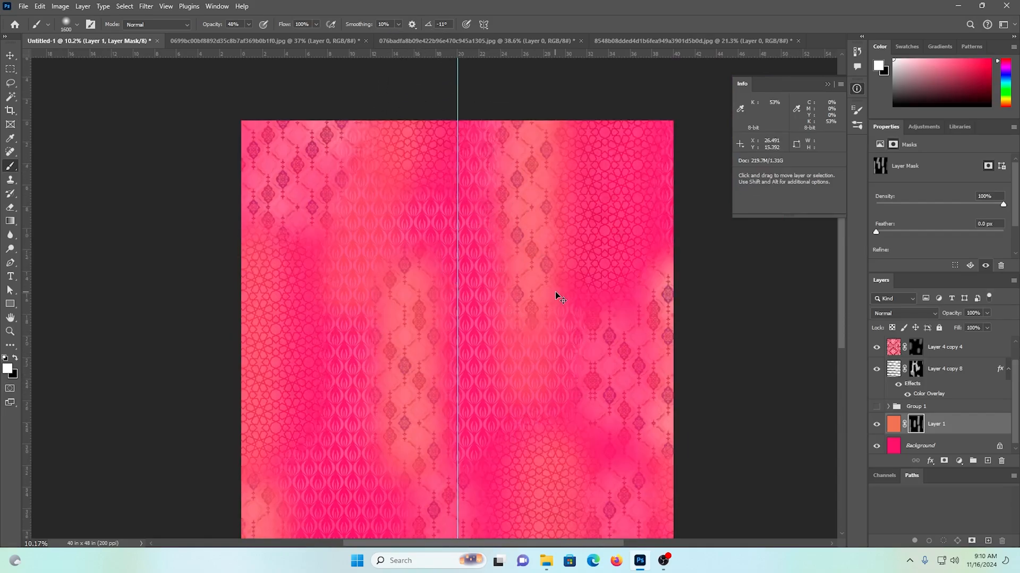
{"action": "key", "text": "ctrl+z"}
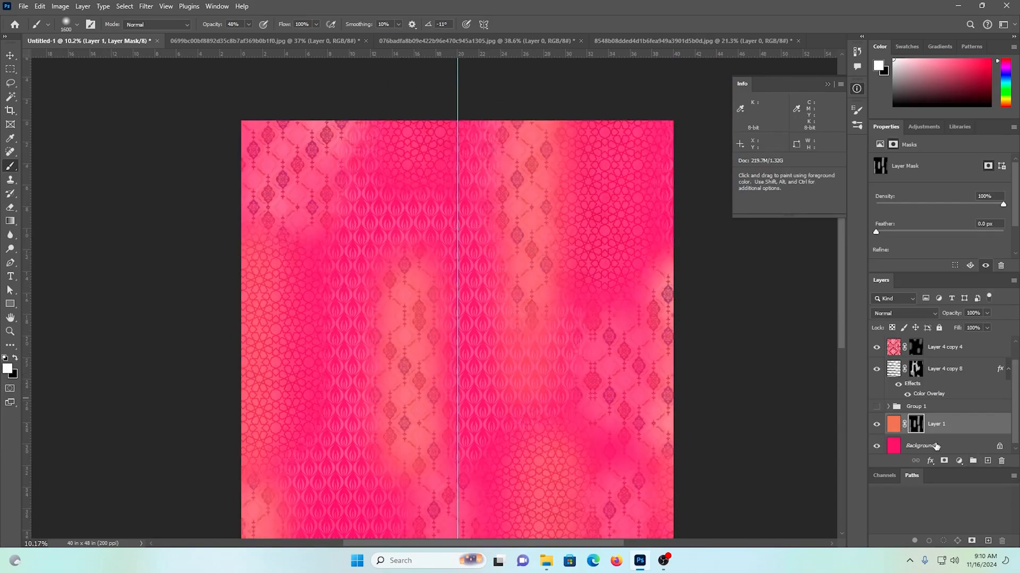
Step: Duplicate Layer 1, remove the copy's mask, fill the copy with cyan and add a black mask to it
{"action": "left_click", "coordinate": [911, 428]}
{"action": "key", "text": "Delete"}
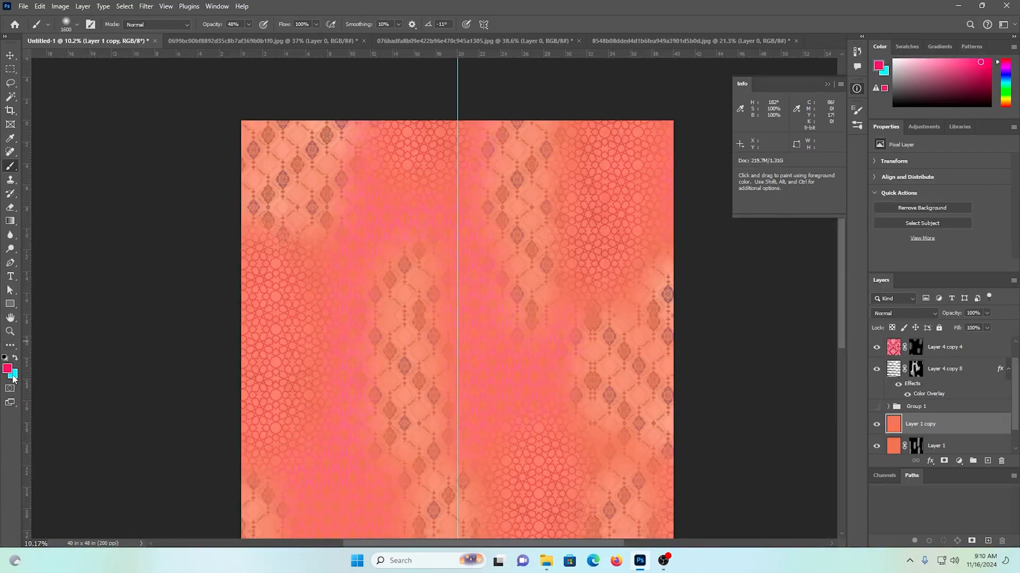
{"action": "left_click", "coordinate": [15, 360]}
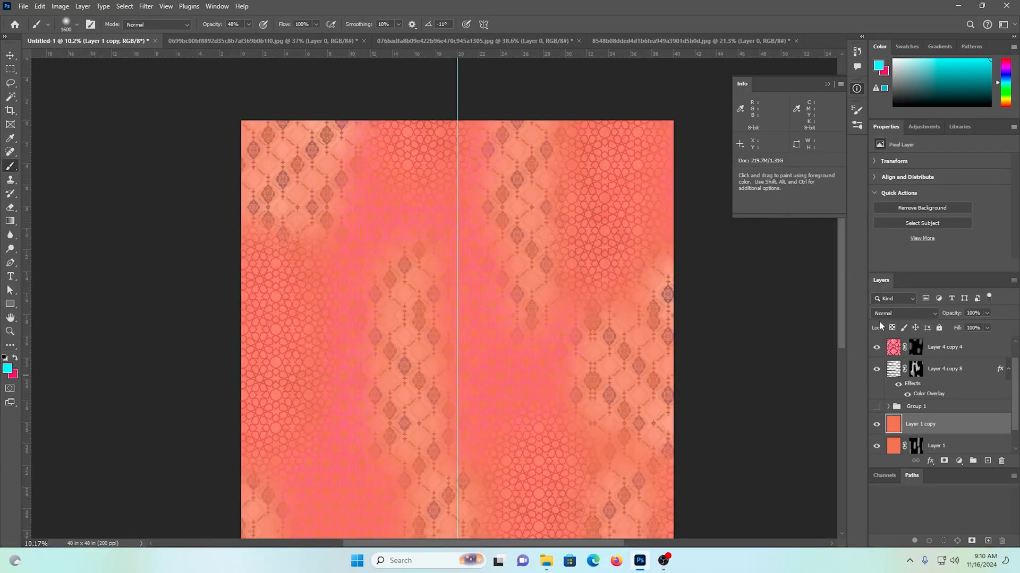
{"action": "key", "text": "alt+BackSpace"}
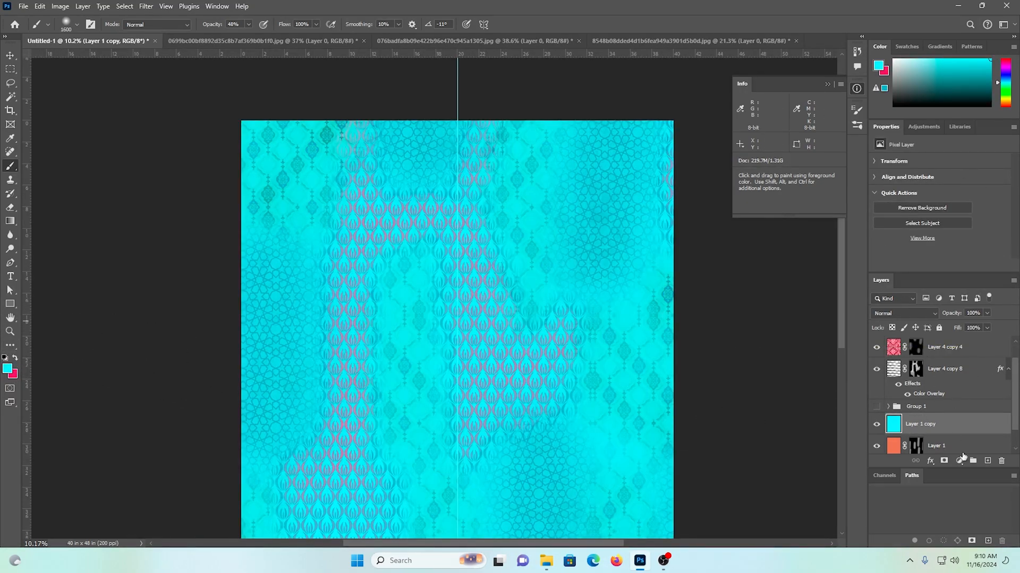
{"action": "left_click", "coordinate": [944, 461]}
{"action": "key", "text": "ctrl+i"}
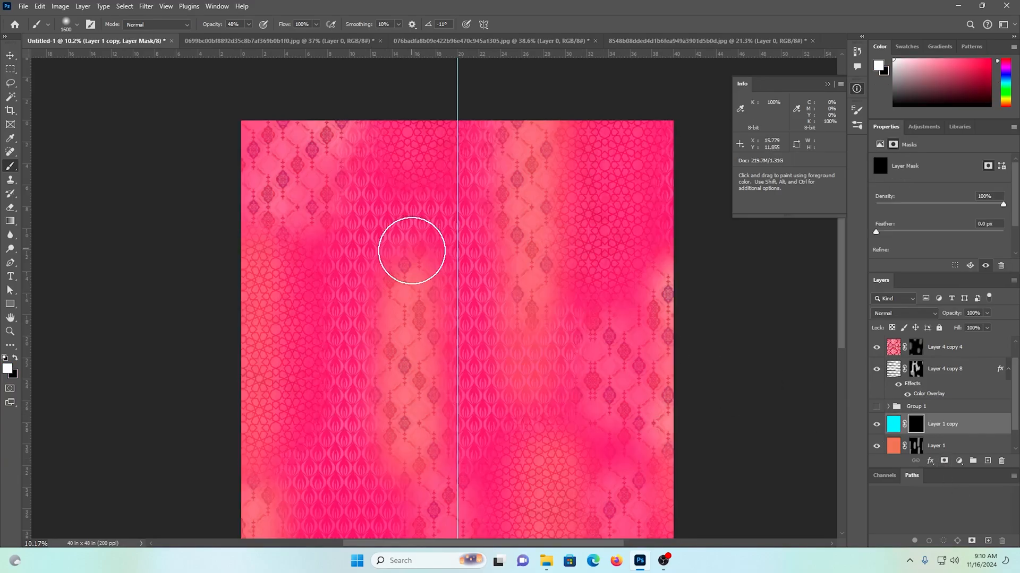
Step: Try a cyan stroke on the Layer 1 copy's mask, undo back to before the copy, and undo an accidentally added path
{"action": "left_click", "coordinate": [353, 207]}
{"action": "left_click_drag", "start_coordinate": [344, 333], "coordinate": [346, 333]}
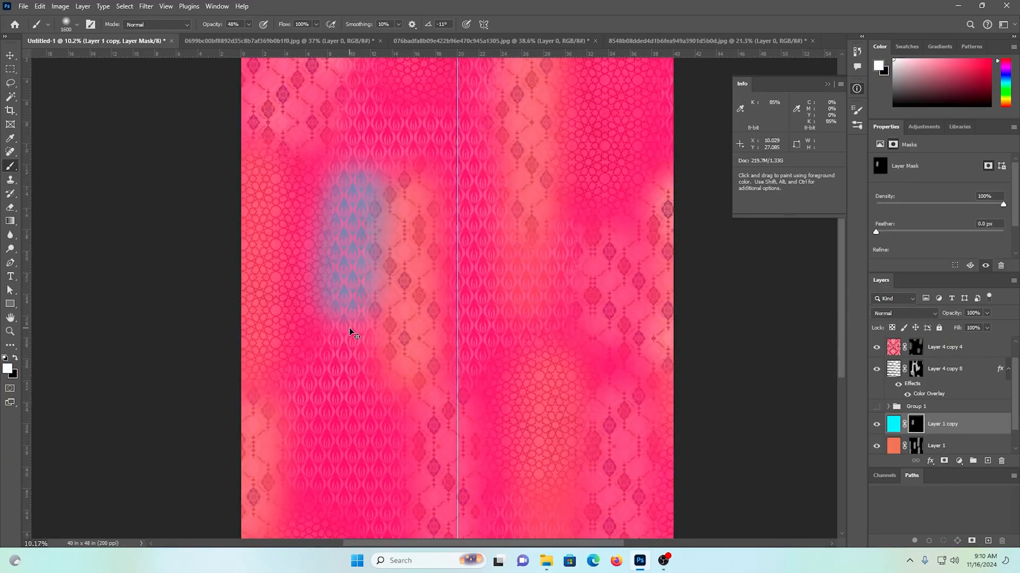
{"action": "key", "text": "ctrl+z"}
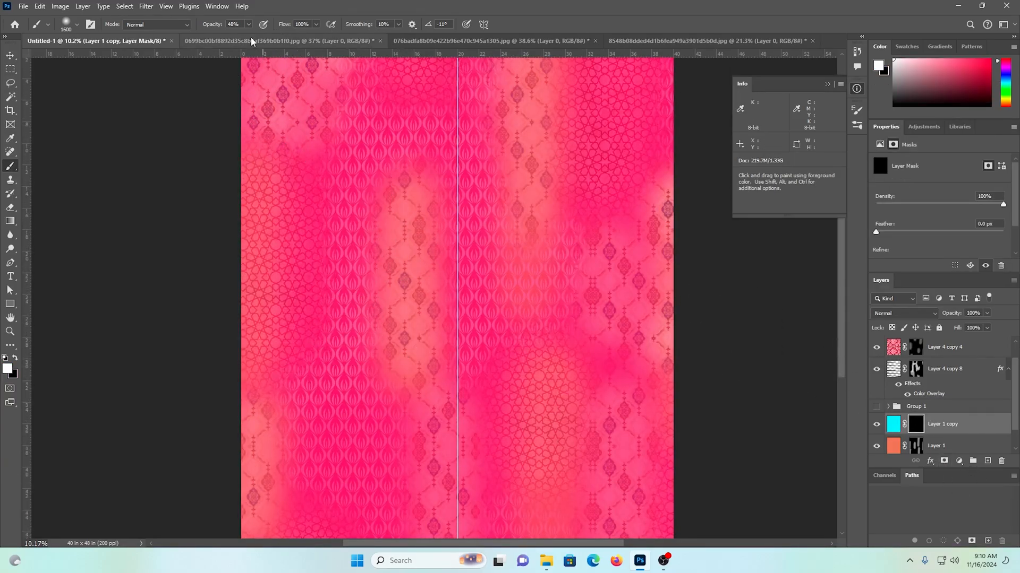
{"action": "scroll", "coordinate": [482, 330], "scroll_direction": "down", "scroll_amount": 2}
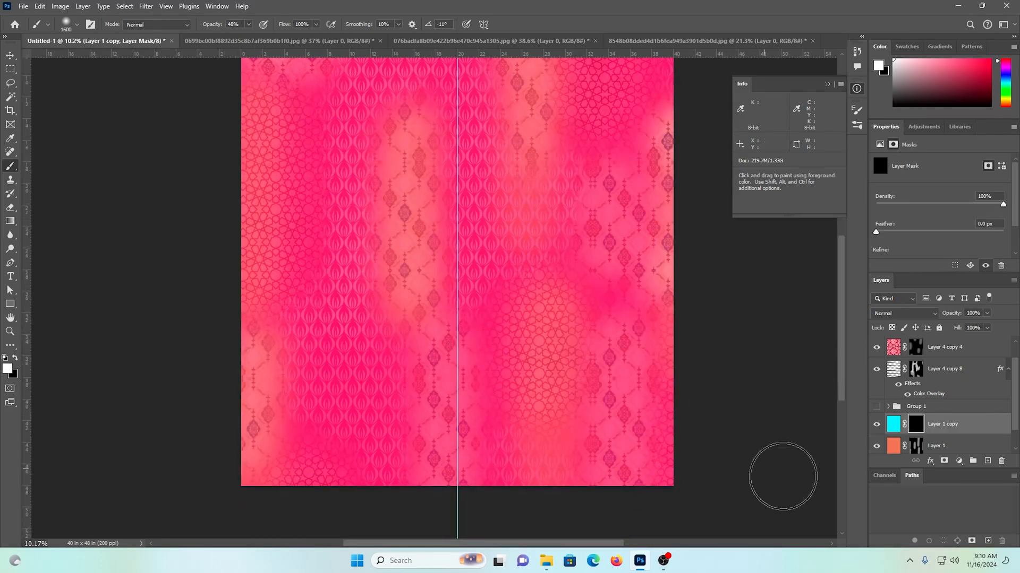
{"action": "key", "text": "ctrl+z"}
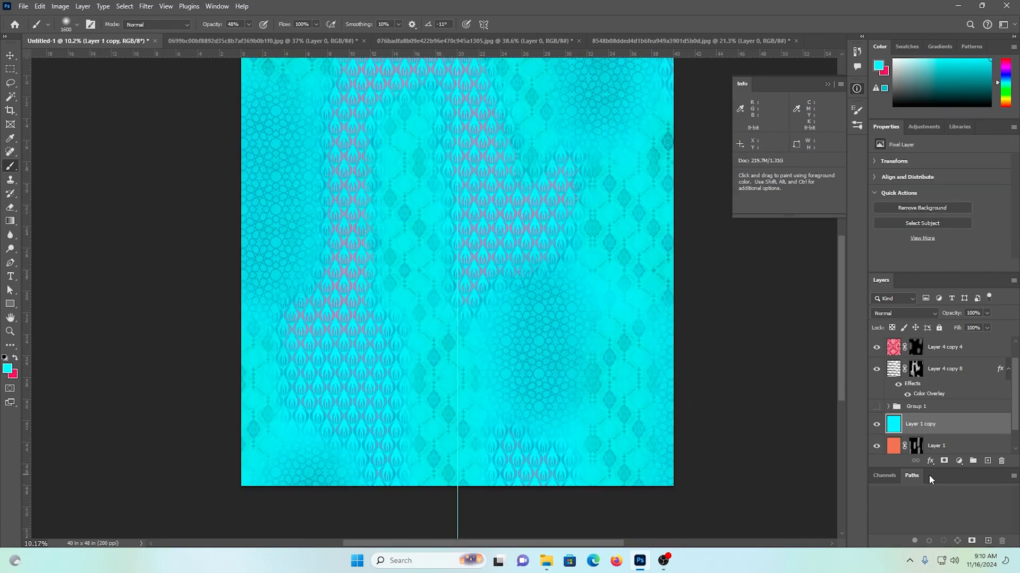
{"action": "key", "text": "ctrl+z"}
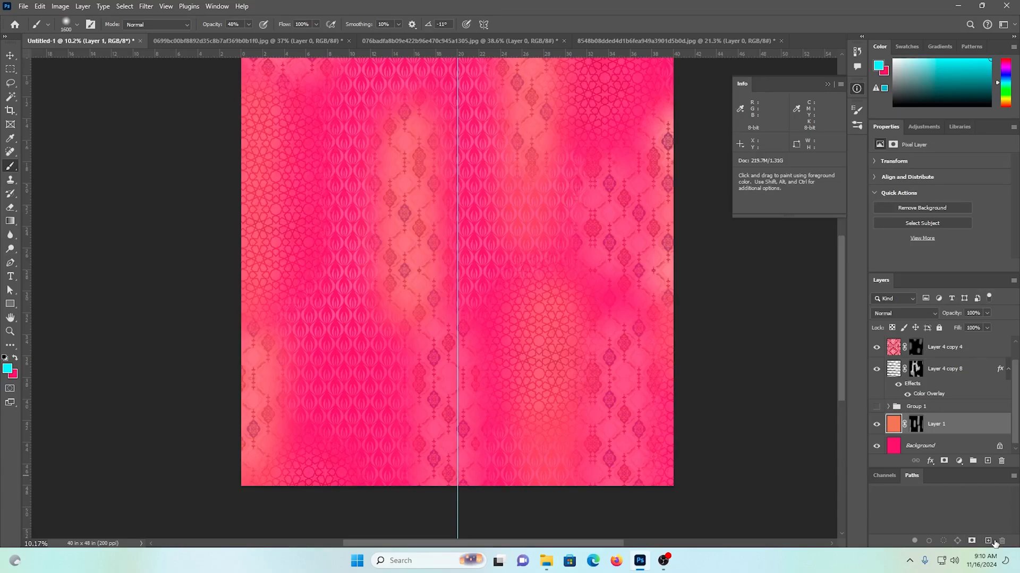
{"action": "left_click", "coordinate": [987, 541]}
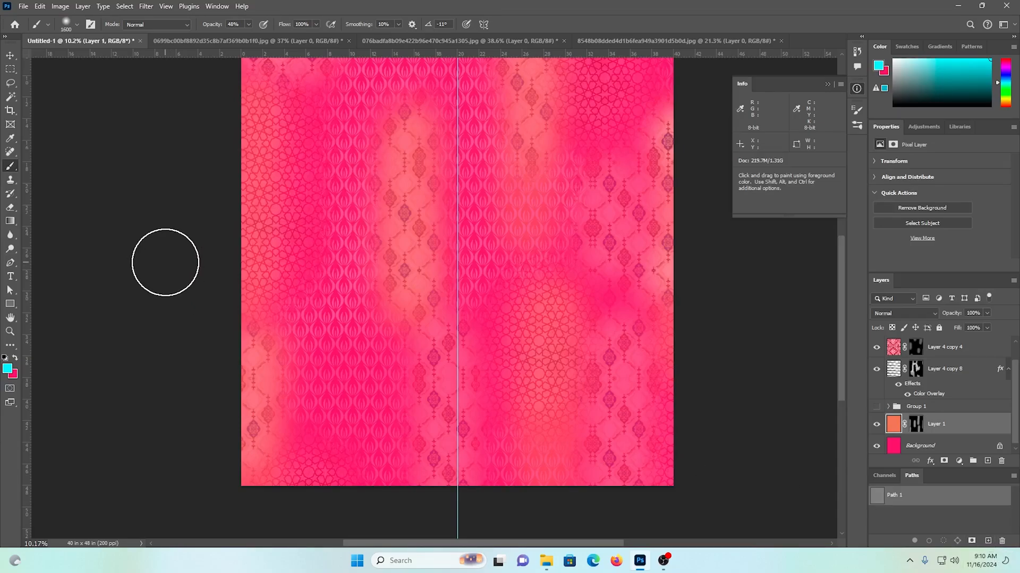
{"action": "key", "text": "ctrl+z"}
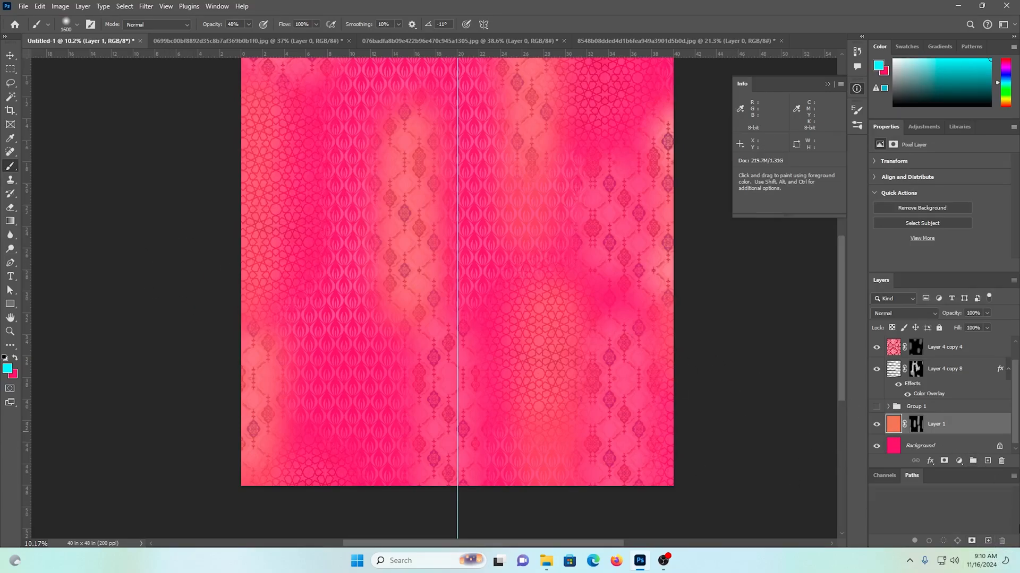
Step: Add an empty layer above Layer 1, try a long cyan stroke with a 2300 px brush at 100% opacity, and undo the stroke
{"action": "left_click", "coordinate": [988, 461]}
{"action": "scroll", "coordinate": [462, 398], "scroll_direction": "up", "scroll_amount": 2}
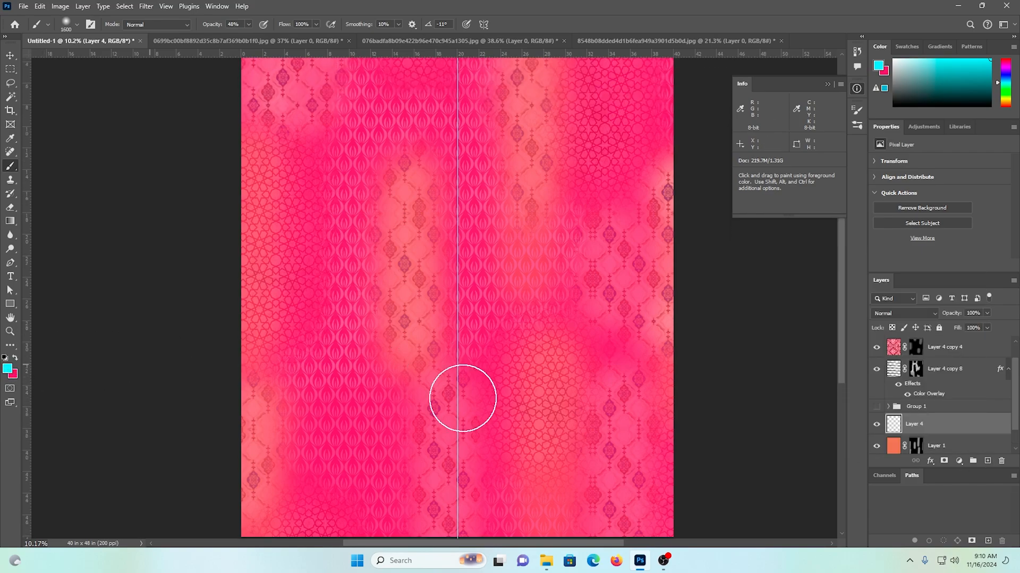
{"action": "key", "text": "bracketright"}
{"action": "key", "text": "bracketright"}
{"action": "key", "text": "bracketright"}
{"action": "key", "text": "bracketright"}
{"action": "key", "text": "bracketright"}
{"action": "key", "text": "bracketright"}
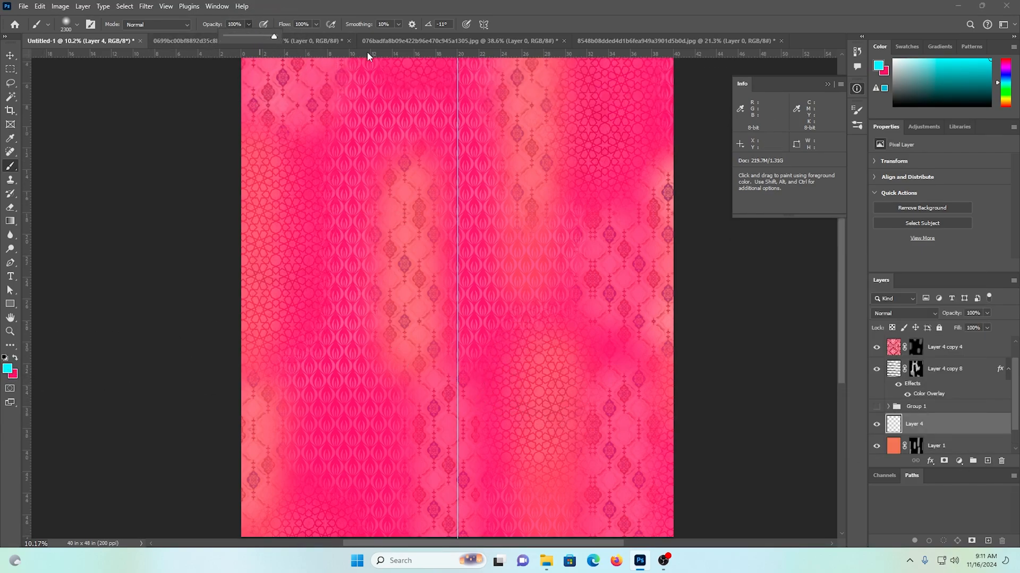
{"action": "left_click_drag", "start_coordinate": [340, 168], "coordinate": [398, 425]}
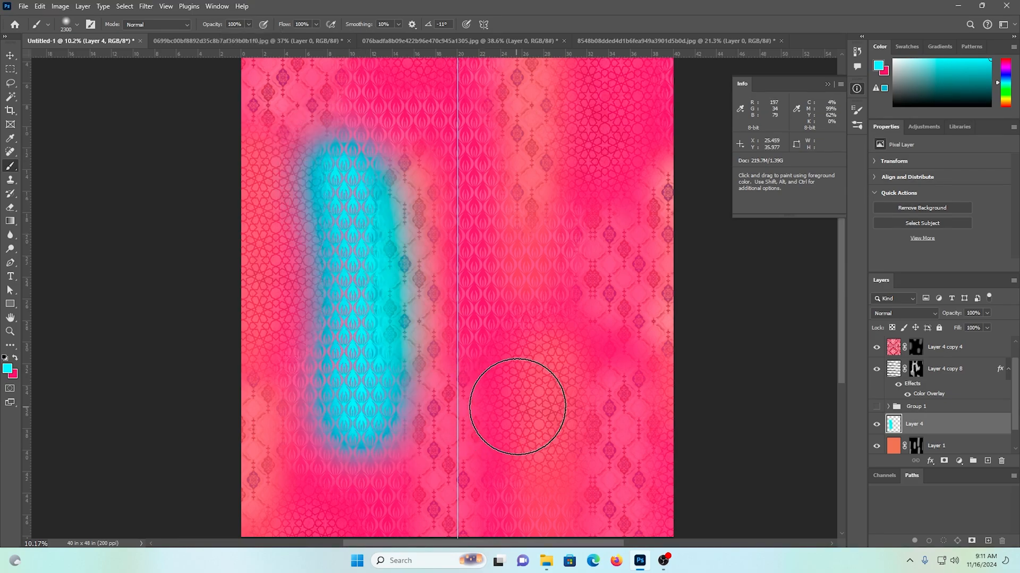
{"action": "key", "text": "ctrl+z"}
Step: Reduce the brush to 1700 px and paint three vertical cyan patches on Layer 4: left, right and near the top edge
{"action": "key", "text": "bracketleft"}
{"action": "key", "text": "bracketleft"}
{"action": "key", "text": "bracketleft"}
{"action": "key", "text": "bracketleft"}
{"action": "key", "text": "bracketleft"}
{"action": "key", "text": "bracketleft"}
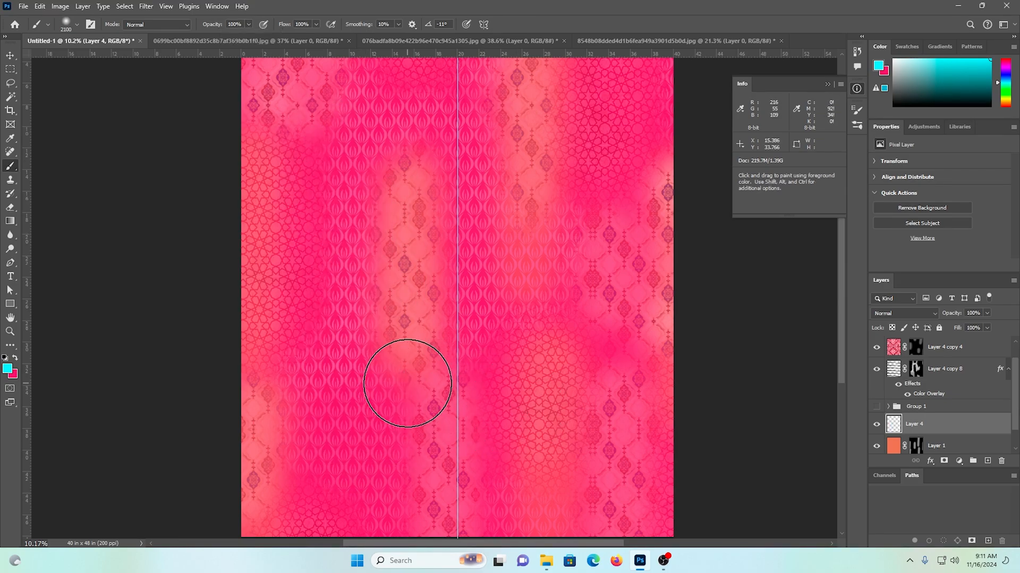
{"action": "left_click_drag", "start_coordinate": [334, 200], "coordinate": [340, 292]}
{"action": "left_click_drag", "start_coordinate": [338, 354], "coordinate": [339, 356]}
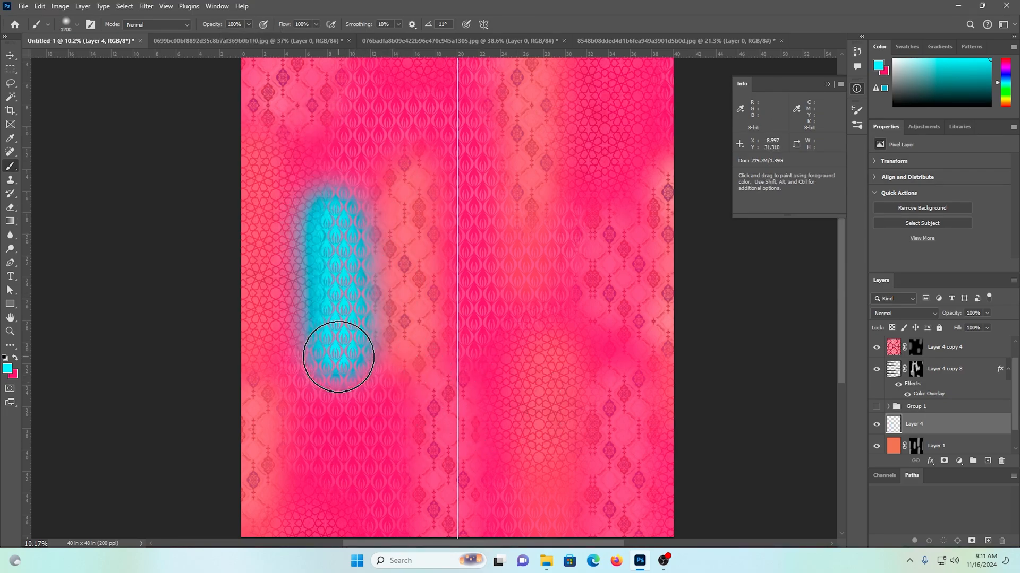
{"action": "scroll", "coordinate": [619, 372], "scroll_direction": "up", "scroll_amount": 2}
{"action": "left_click_drag", "start_coordinate": [589, 351], "coordinate": [589, 256]}
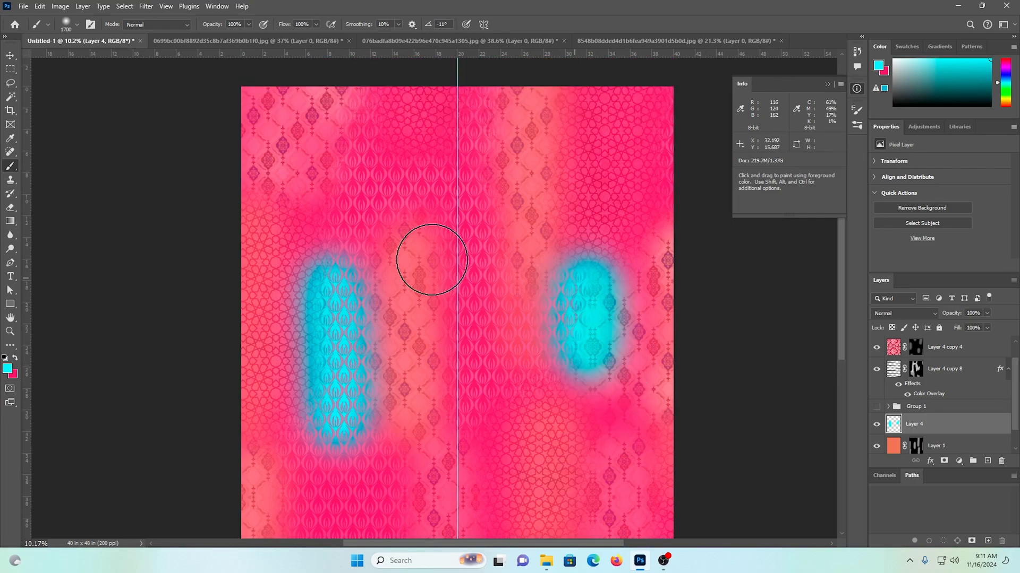
{"action": "left_click_drag", "start_coordinate": [378, 183], "coordinate": [375, 75]}
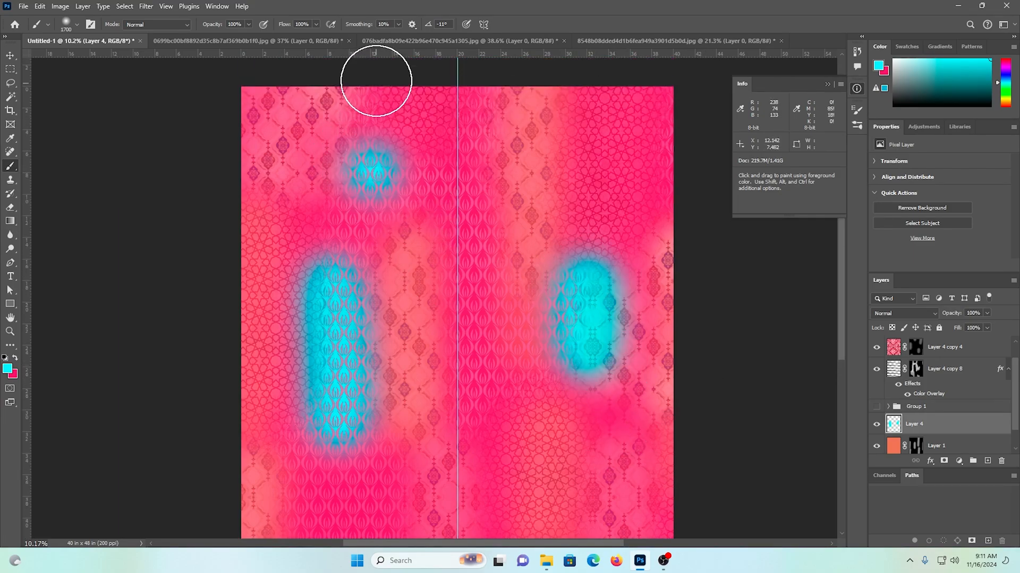
{"action": "scroll", "coordinate": [622, 260], "scroll_direction": "down", "scroll_amount": 1}
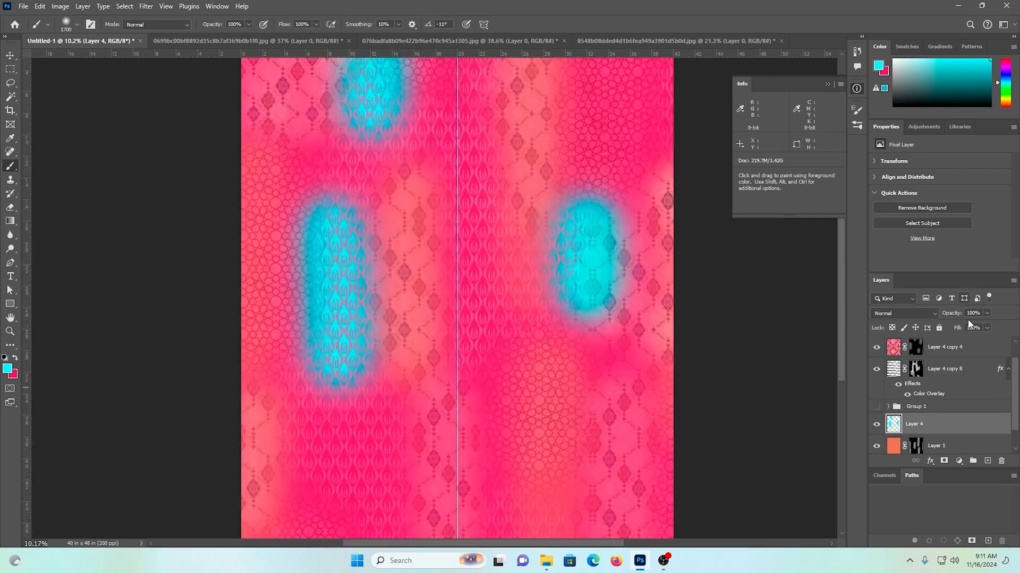
Step: Lower the opacity of the cyan patches on Layer 4 to 35%
{"action": "left_click", "coordinate": [987, 314]}
{"action": "left_click_drag", "start_coordinate": [979, 328], "coordinate": [959, 330]}
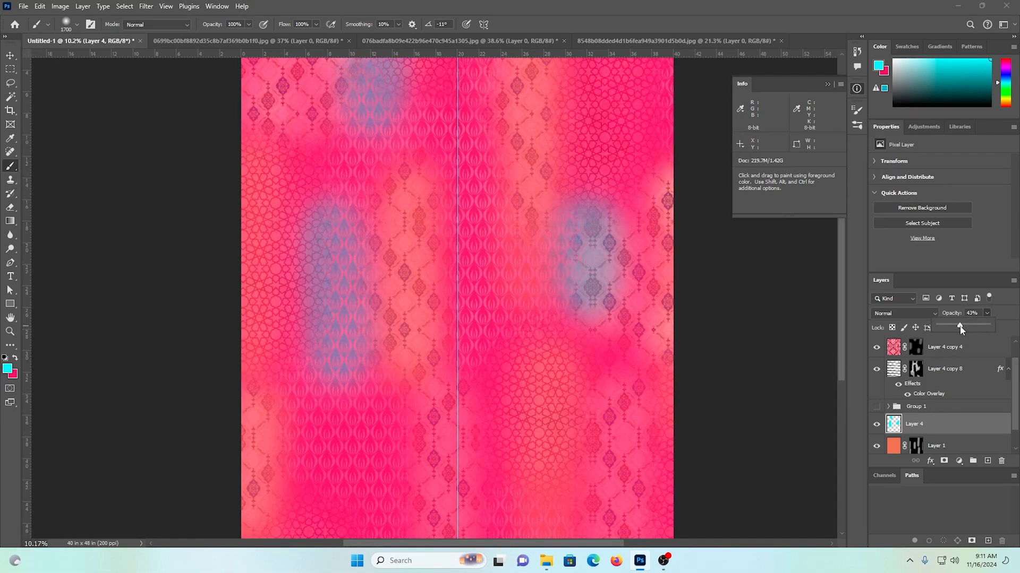
{"action": "left_click_drag", "start_coordinate": [979, 313], "coordinate": [941, 319]}
{"action": "type", "text": "35"}
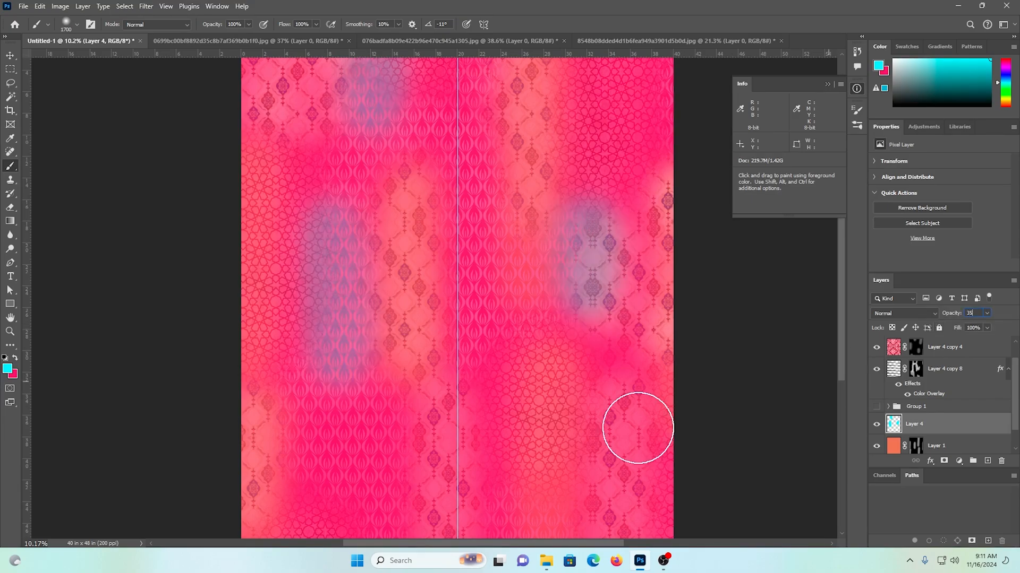
Step: Delete the cyan Layer 4 with the Move tool active
{"action": "left_click", "coordinate": [10, 57]}
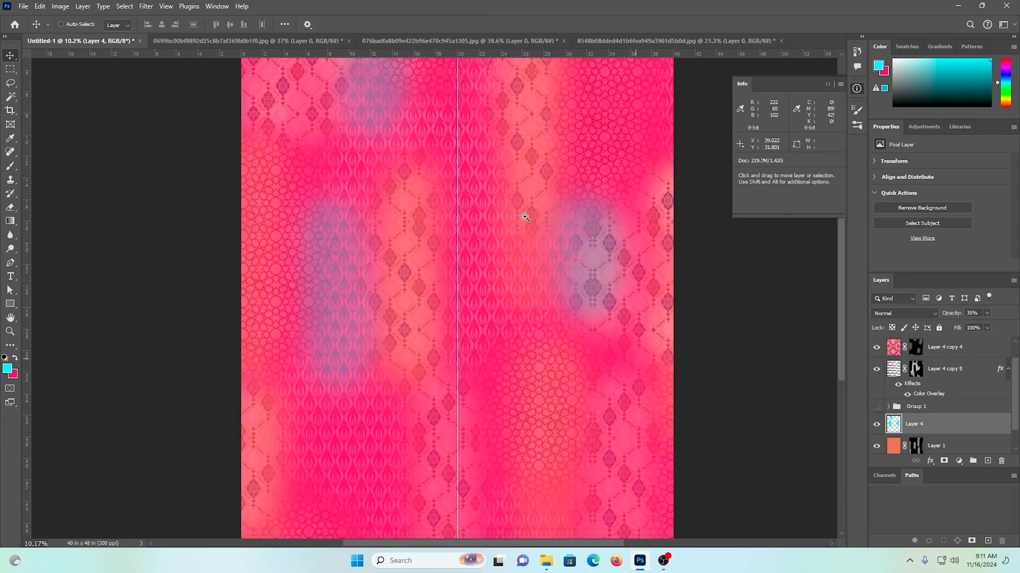
{"action": "left_click_drag", "start_coordinate": [525, 217], "coordinate": [542, 309]}
{"action": "key", "text": "Delete"}
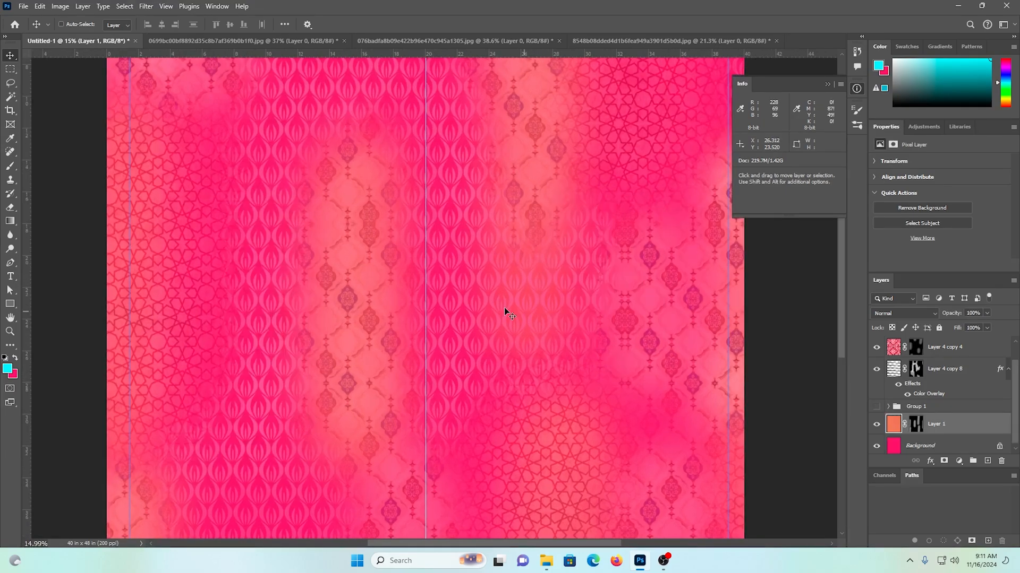
Step: Set the foreground color to yellow #edbe19 and add an empty layer above Layer 1 for painting with the Brush tool
{"action": "left_click", "coordinate": [14, 359]}
{"action": "left_click", "coordinate": [7, 368]}
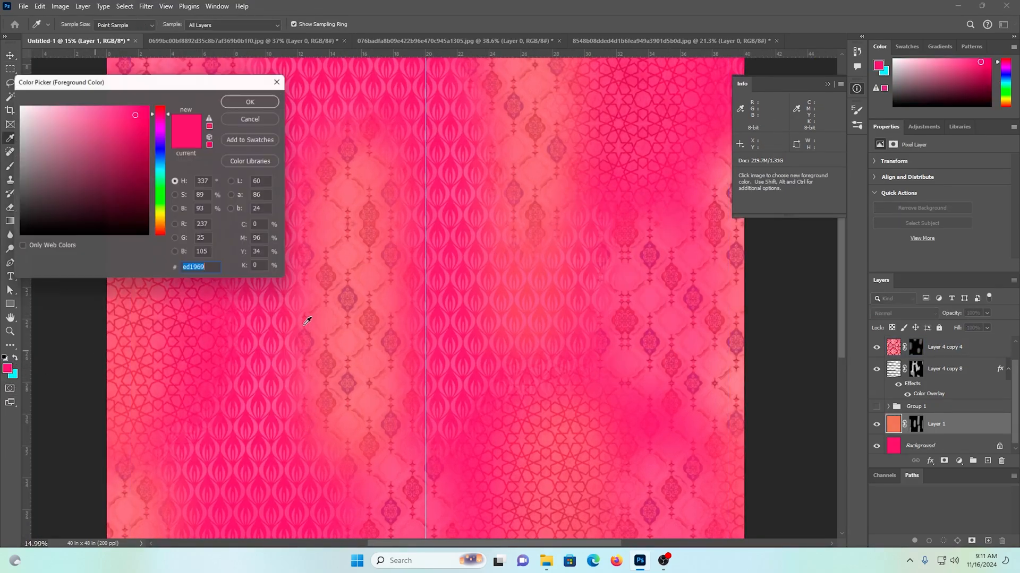
{"action": "left_click", "coordinate": [166, 221]}
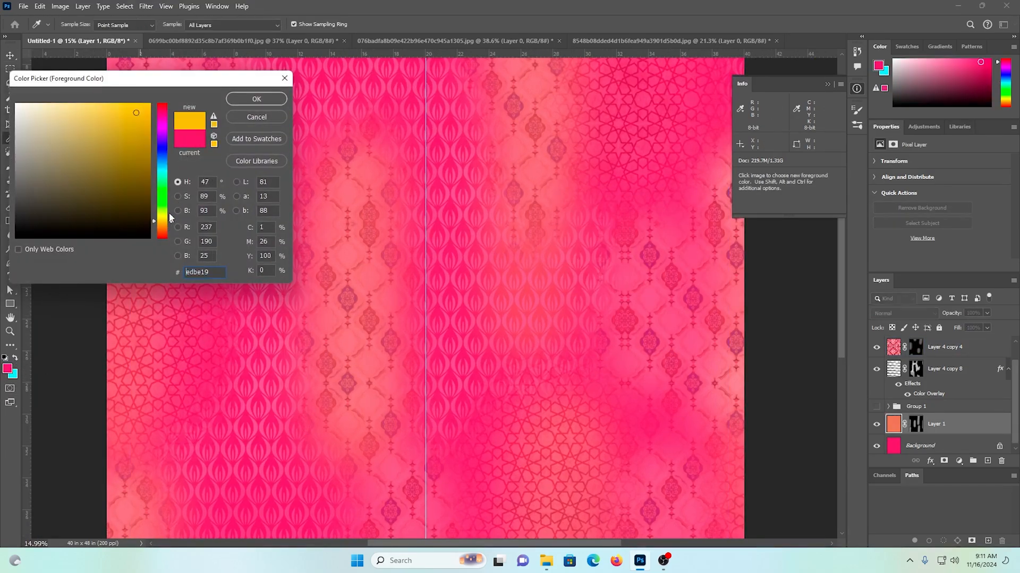
{"action": "left_click", "coordinate": [257, 99]}
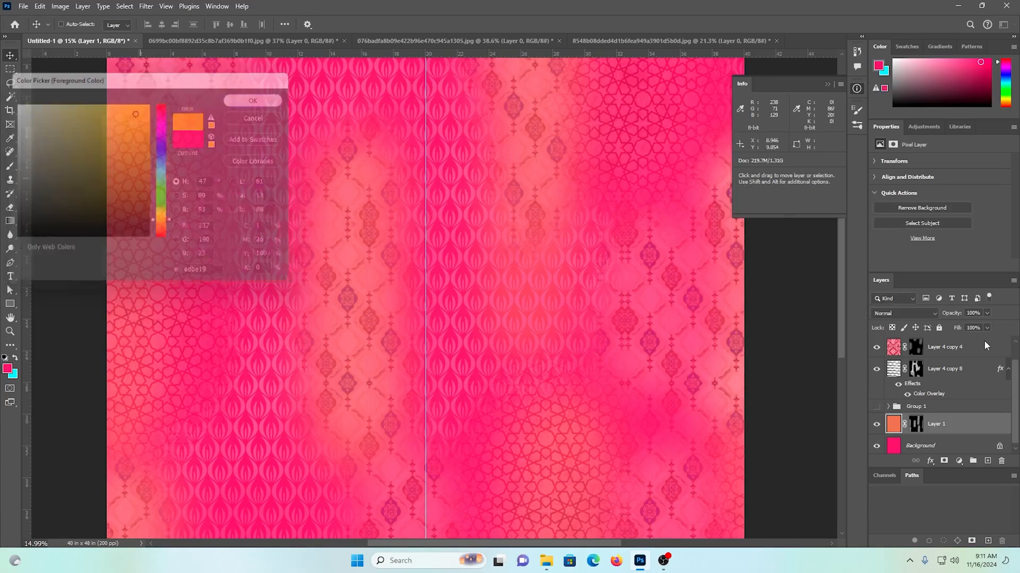
{"action": "left_click", "coordinate": [987, 461]}
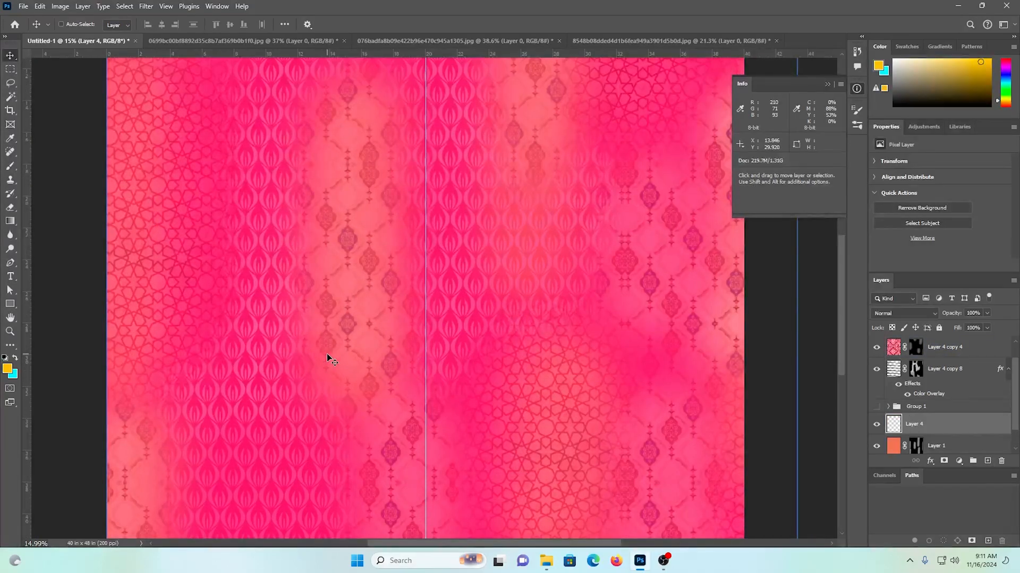
{"action": "left_click", "coordinate": [15, 166]}
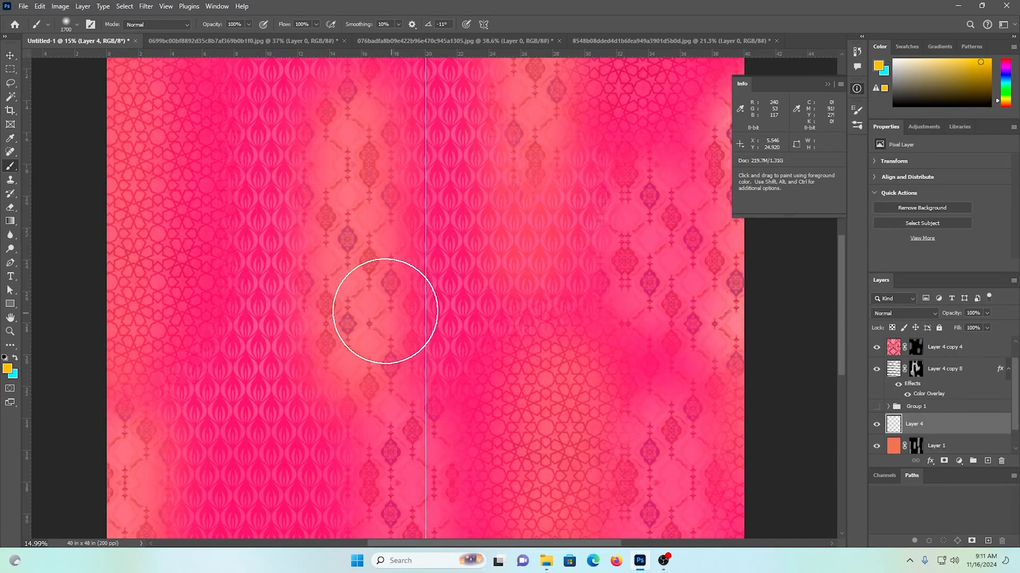
{"action": "mouse_move", "coordinate": [257, 221]}
{"action": "left_mouse_down"}
{"action": "mouse_move", "coordinate": [273, 421]}
{"action": "mouse_move", "coordinate": [244, 358]}
{"action": "mouse_move", "coordinate": [216, 346]}
{"action": "left_mouse_up"}
{"action": "scroll", "coordinate": [427, 399], "scroll_direction": "down", "scroll_amount": 1}
{"action": "key", "text": "ctrl+z"}
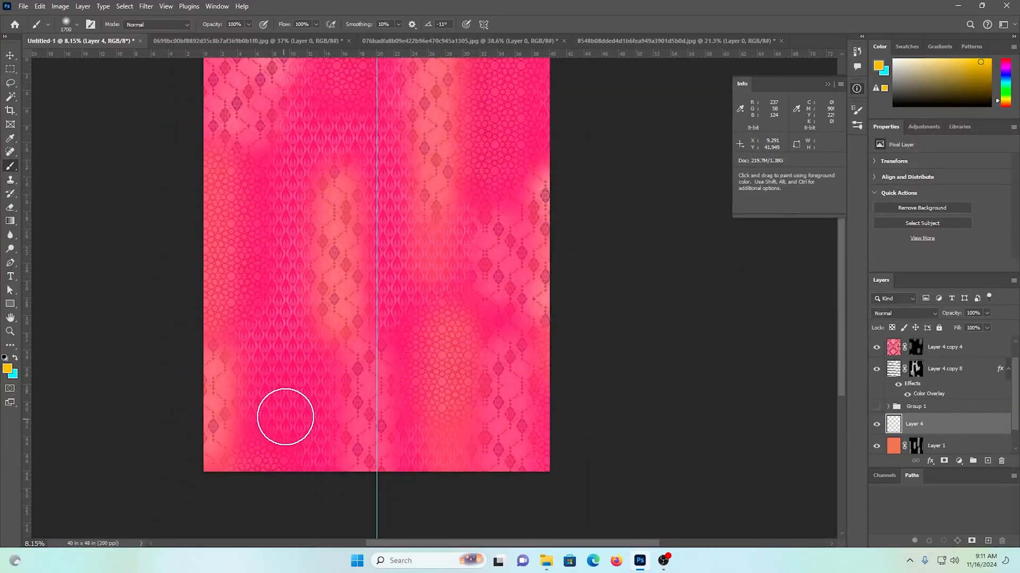
Step: Paint three vertical yellow patches on Layer 4 with the 1700 px brush: lower left, right edge and upper left
{"action": "left_click_drag", "start_coordinate": [282, 414], "coordinate": [280, 250]}
{"action": "scroll", "coordinate": [524, 296], "scroll_direction": "up", "scroll_amount": 2}
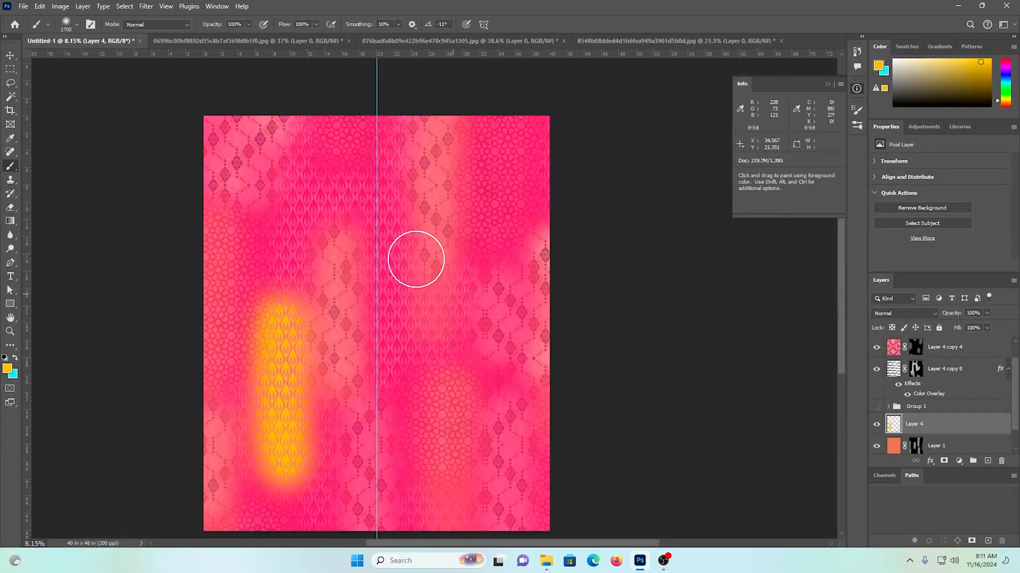
{"action": "left_click_drag", "start_coordinate": [544, 327], "coordinate": [551, 455]}
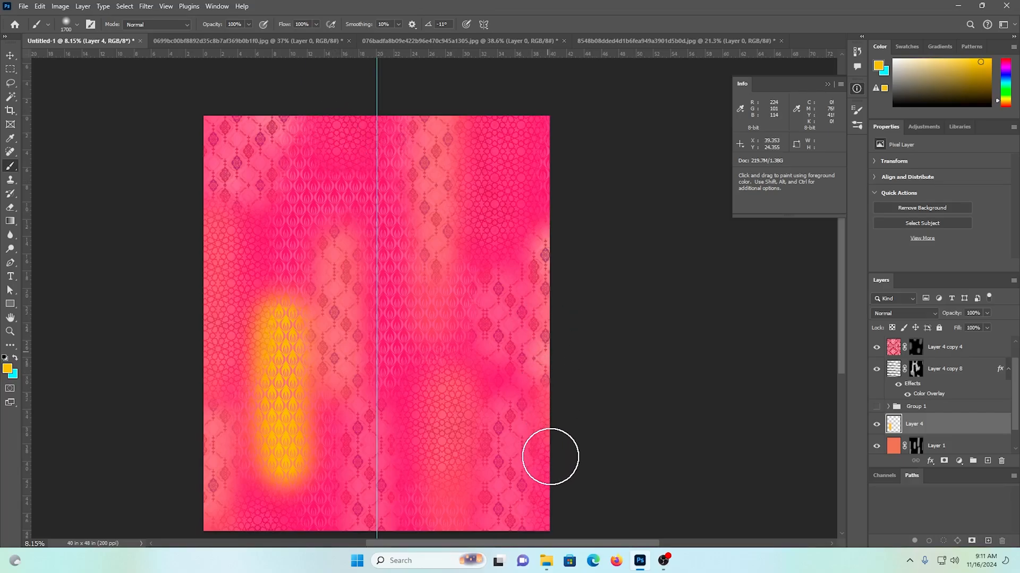
{"action": "left_click_drag", "start_coordinate": [287, 245], "coordinate": [291, 117]}
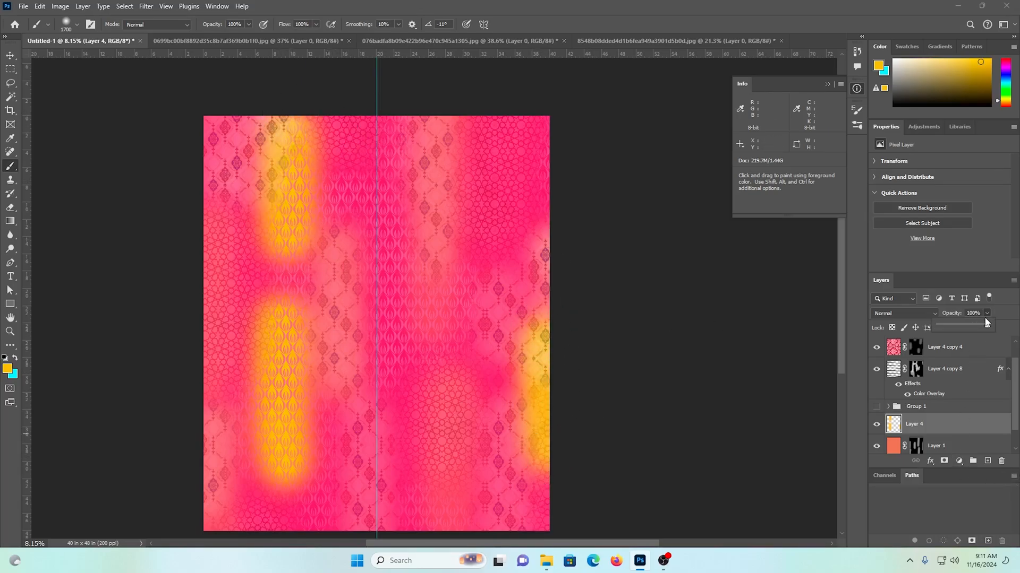
Step: Lower Layer 4's opacity to 53% and paint yellow columns right of the center guide, at the canvas's top and bottom edges
{"action": "left_click_drag", "start_coordinate": [979, 328], "coordinate": [966, 328]}
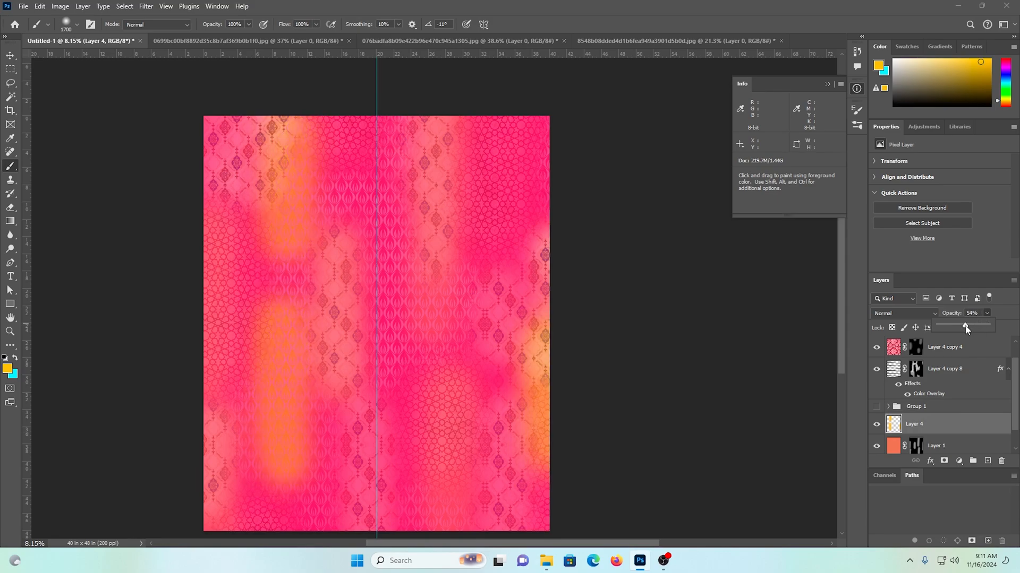
{"action": "left_click_drag", "start_coordinate": [466, 106], "coordinate": [462, 329]}
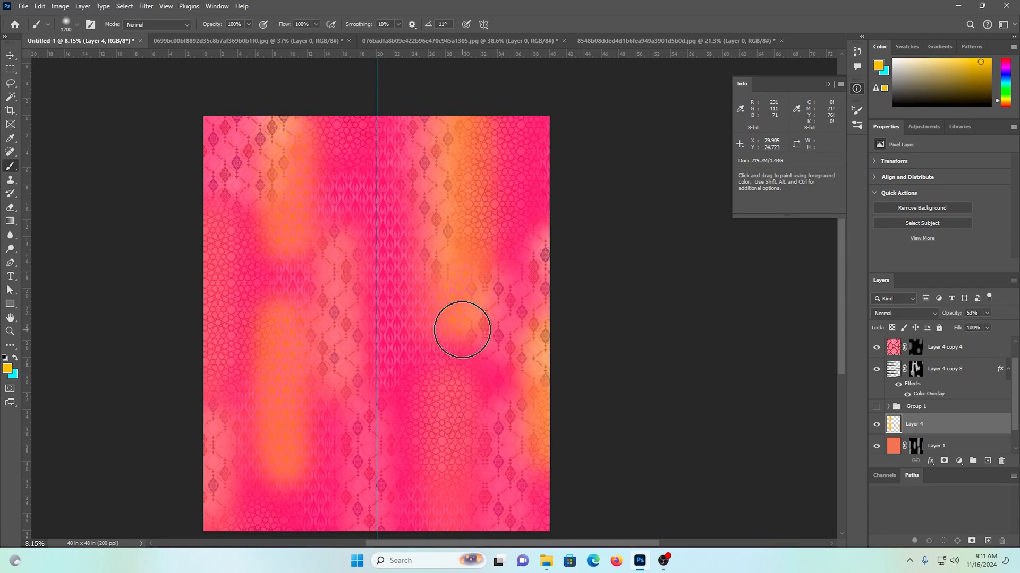
{"action": "scroll", "coordinate": [528, 426], "scroll_direction": "down", "scroll_amount": 5}
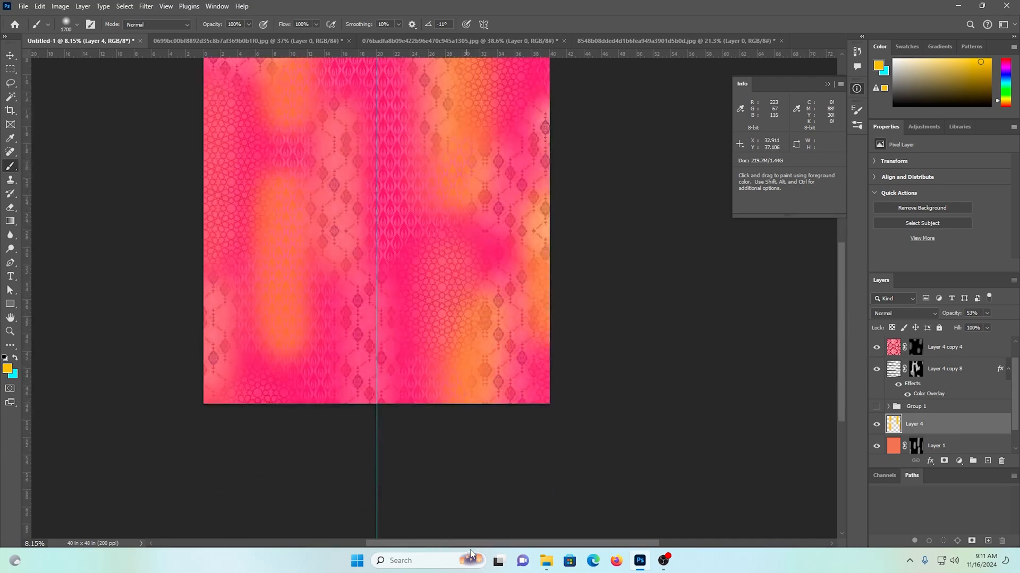
{"action": "scroll", "coordinate": [609, 425], "scroll_direction": "up", "scroll_amount": 5}
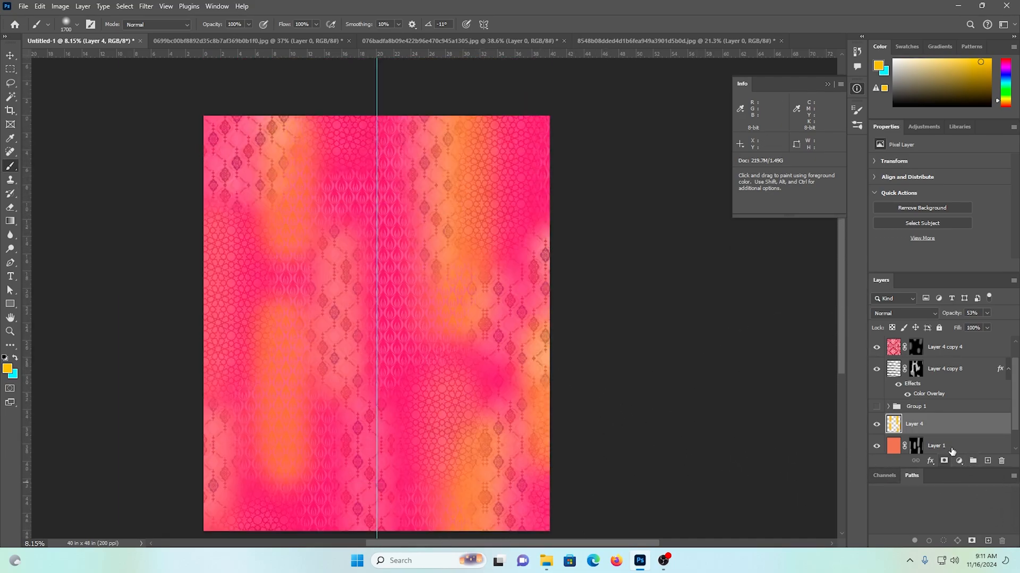
Step: Add a layer mask to Layer 4 and enlarge the brush to 2300 px
{"action": "left_click", "coordinate": [944, 461]}
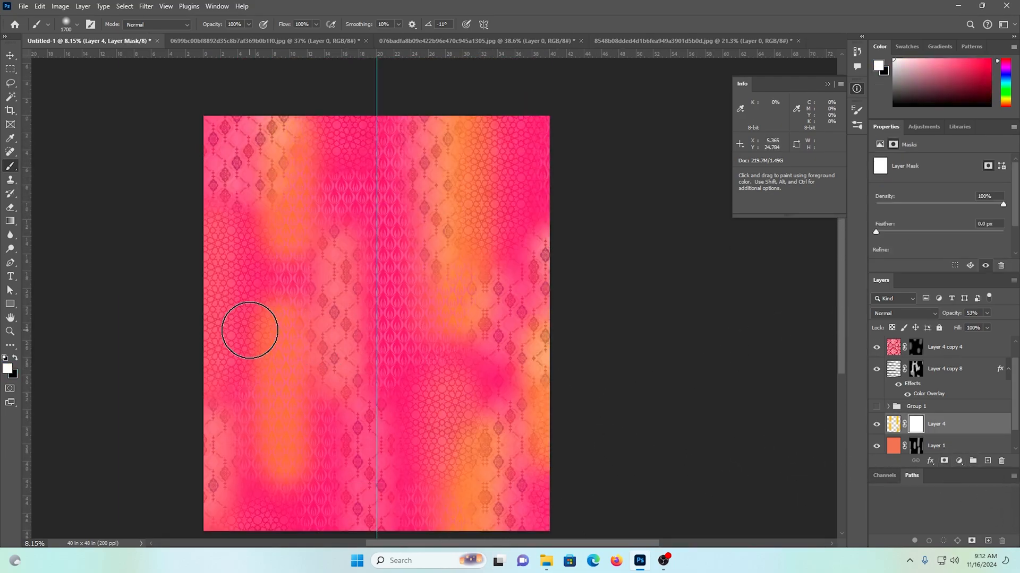
{"action": "key", "text": "bracketright"}
{"action": "key", "text": "bracketright"}
{"action": "key", "text": "bracketright"}
{"action": "key", "text": "bracketright"}
{"action": "key", "text": "bracketright"}
{"action": "key", "text": "bracketright"}
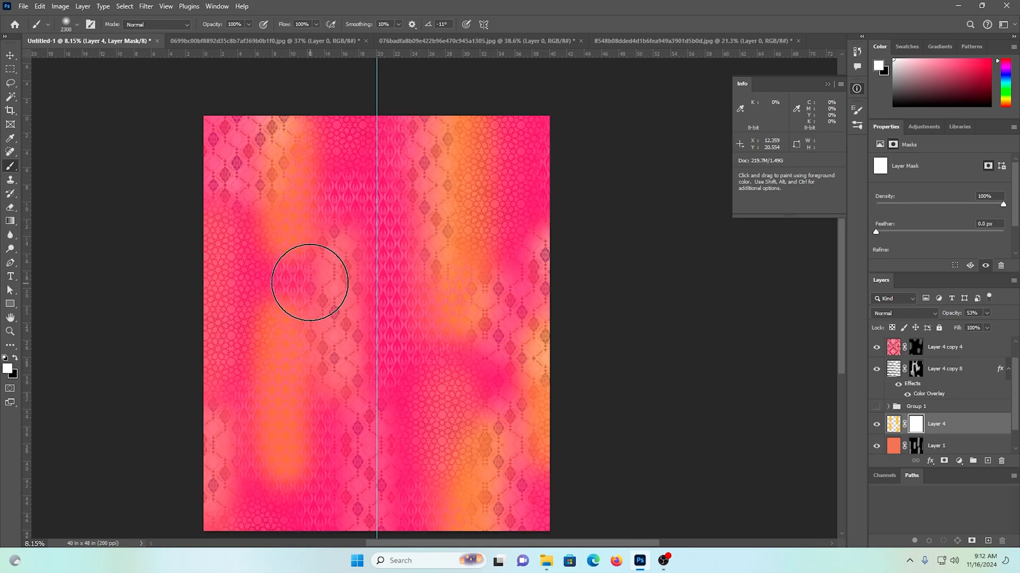
{"action": "scroll", "coordinate": [301, 257], "scroll_direction": "up", "scroll_amount": 2}
{"action": "scroll", "coordinate": [301, 258], "scroll_direction": "up", "scroll_amount": 4}
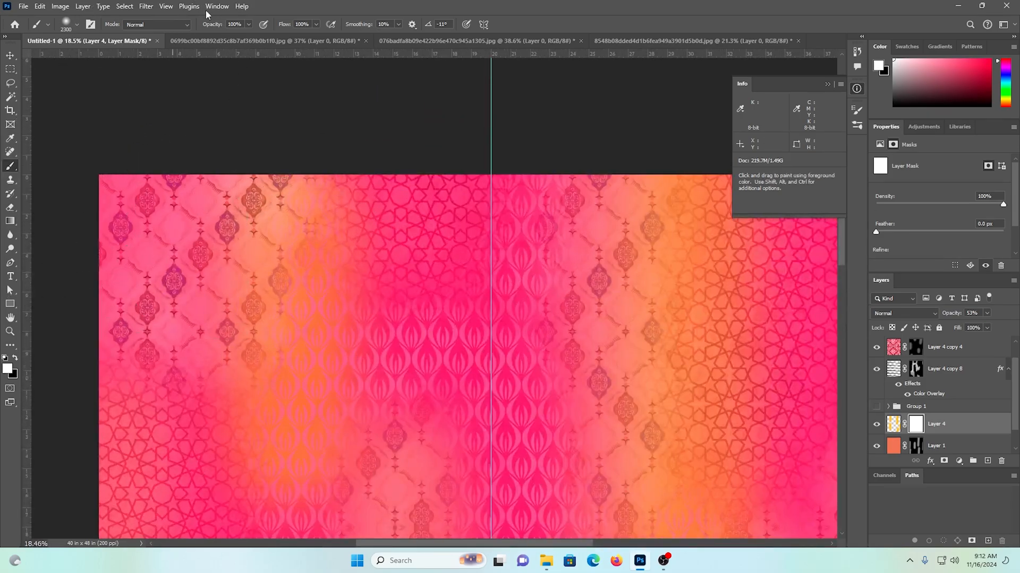
Step: Set the brush opacity to 26% and reduce the brush size to 1500 px
{"action": "left_click", "coordinate": [248, 24]}
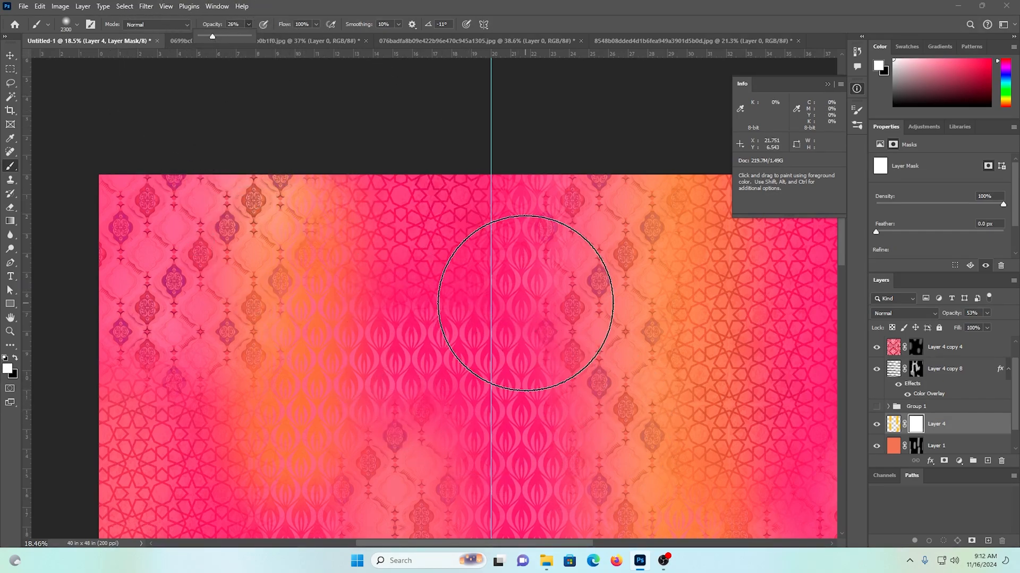
{"action": "key", "text": "bracketleft"}
{"action": "key", "text": "bracketleft"}
{"action": "key", "text": "bracketleft"}
{"action": "key", "text": "bracketleft"}
{"action": "key", "text": "bracketleft"}
{"action": "key", "text": "bracketleft"}
{"action": "key", "text": "bracketleft"}
{"action": "key", "text": "bracketleft"}
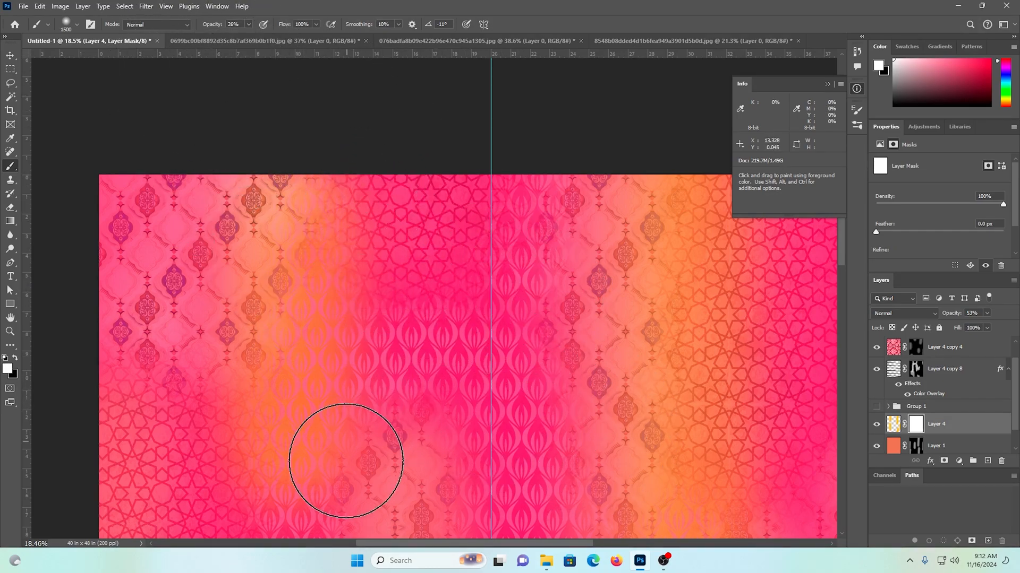
Step: Examine up close how the yellow patches blend with the patterns across the left, right and lower parts of the print
{"action": "left_click_drag", "start_coordinate": [346, 461], "coordinate": [376, 321]}
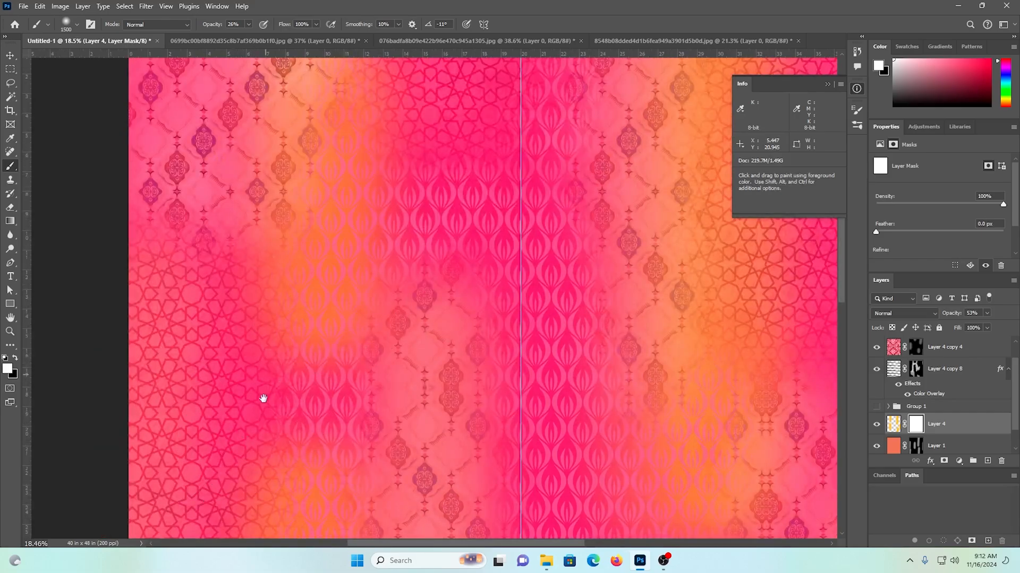
{"action": "left_click_drag", "start_coordinate": [263, 398], "coordinate": [260, 542]}
{"action": "left_click_drag", "start_coordinate": [287, 431], "coordinate": [298, 255]}
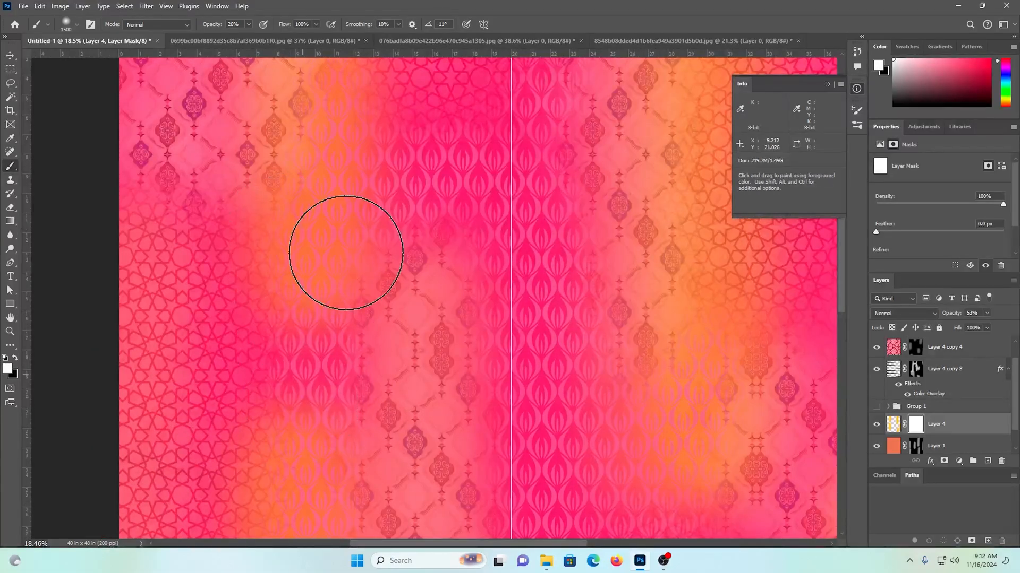
{"action": "mouse_move", "coordinate": [343, 213]}
{"action": "left_mouse_down"}
{"action": "mouse_move", "coordinate": [276, 524]}
{"action": "mouse_move", "coordinate": [189, 5]}
{"action": "mouse_move", "coordinate": [175, 2]}
{"action": "left_mouse_up"}
{"action": "left_click_drag", "start_coordinate": [479, 451], "coordinate": [485, 193]}
{"action": "left_click_drag", "start_coordinate": [546, 420], "coordinate": [469, 190]}
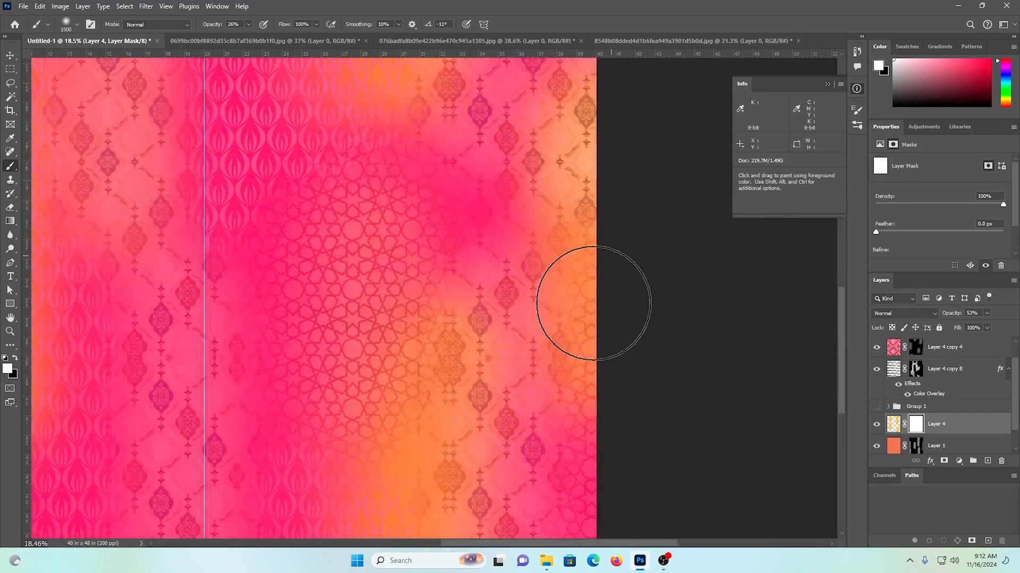
{"action": "mouse_move", "coordinate": [415, 398]}
{"action": "left_mouse_down"}
{"action": "mouse_move", "coordinate": [549, 141]}
{"action": "mouse_move", "coordinate": [528, 253]}
{"action": "left_mouse_up"}
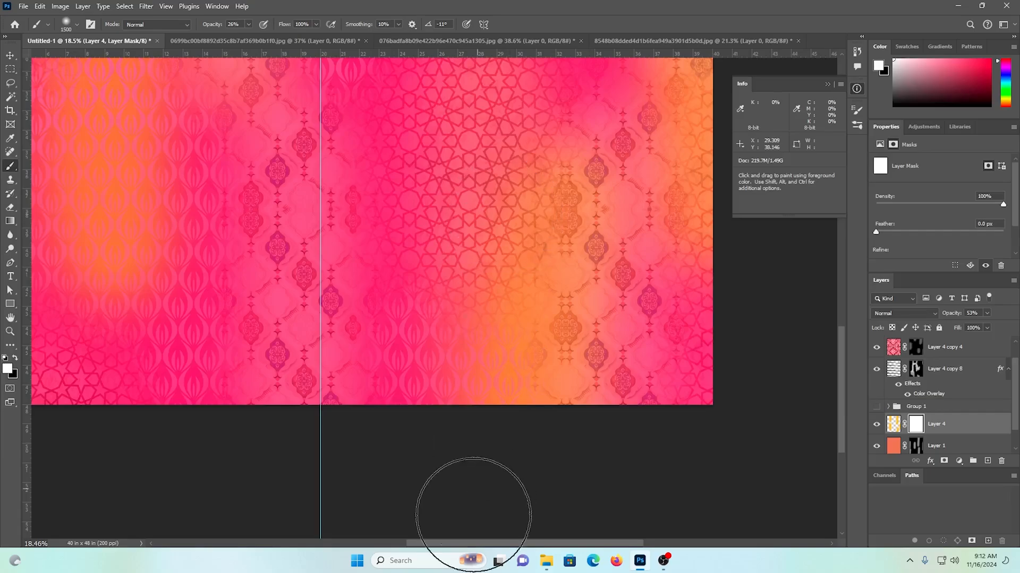
{"action": "mouse_move", "coordinate": [330, 362]}
{"action": "left_mouse_down"}
{"action": "mouse_move", "coordinate": [613, 416]}
{"action": "mouse_move", "coordinate": [648, 485]}
{"action": "left_mouse_up"}
{"action": "left_click_drag", "start_coordinate": [466, 389], "coordinate": [467, 447]}
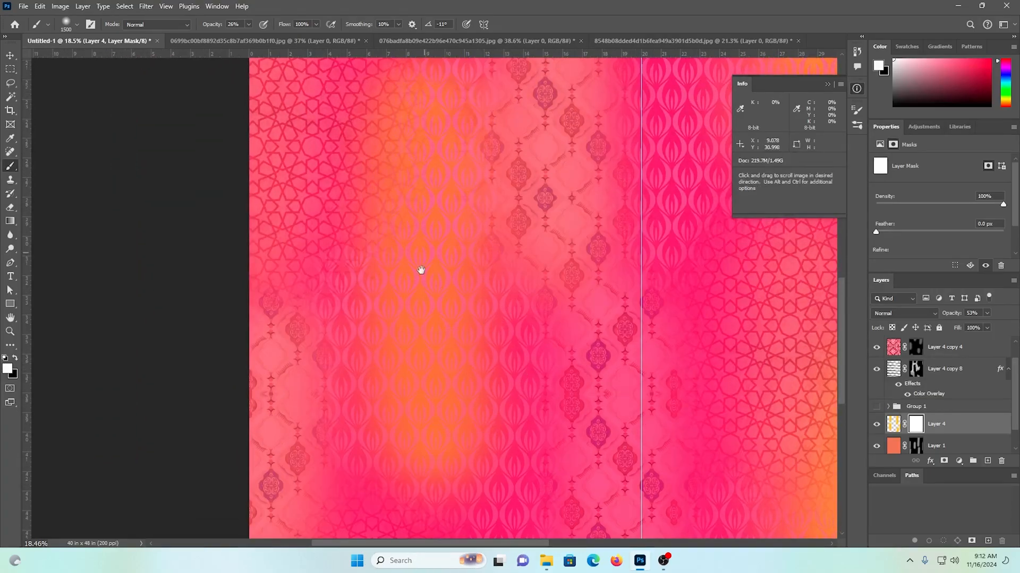
{"action": "left_click_drag", "start_coordinate": [421, 269], "coordinate": [411, 364]}
{"action": "scroll", "coordinate": [419, 412], "scroll_direction": "down", "scroll_amount": 3}
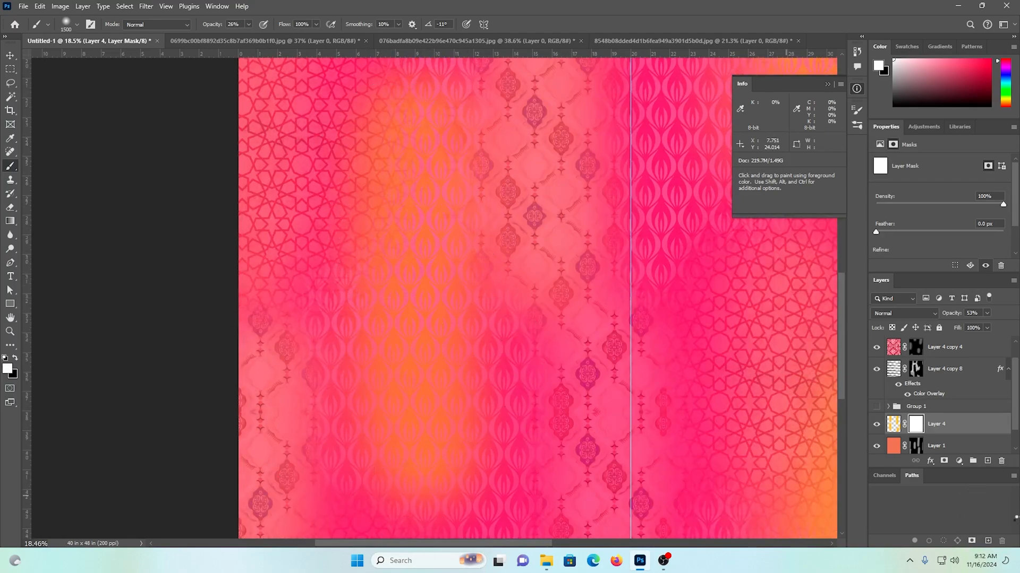
Step: Check Layer 4 copy 8 by toggling its visibility and set its blending mode to Luminosity
{"action": "scroll", "coordinate": [945, 413], "scroll_direction": "up", "scroll_amount": 1}
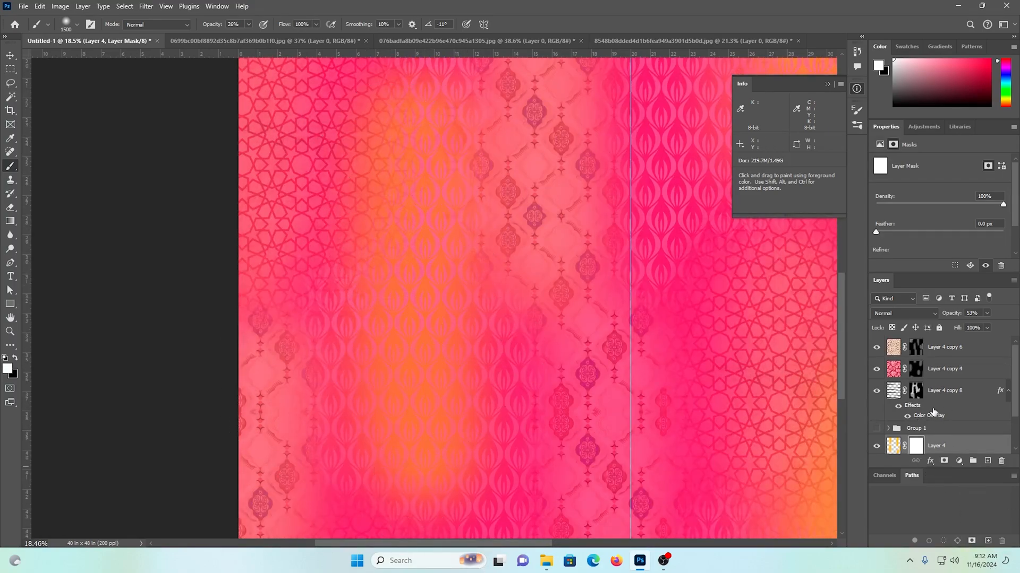
{"action": "left_click", "coordinate": [960, 397]}
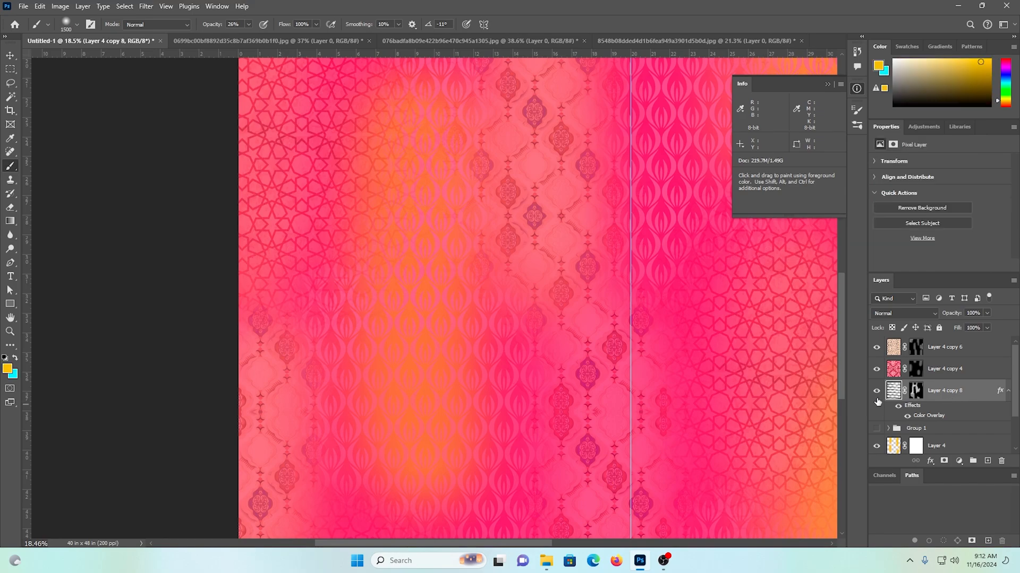
{"action": "left_click", "coordinate": [877, 394]}
{"action": "left_click", "coordinate": [877, 394]}
{"action": "left_click", "coordinate": [902, 314]}
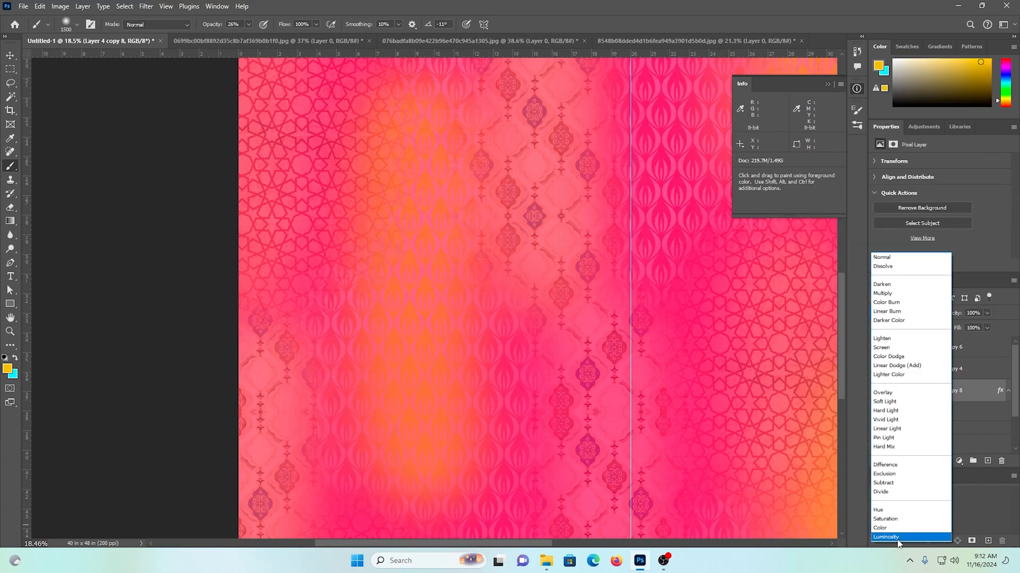
{"action": "left_click", "coordinate": [899, 540]}
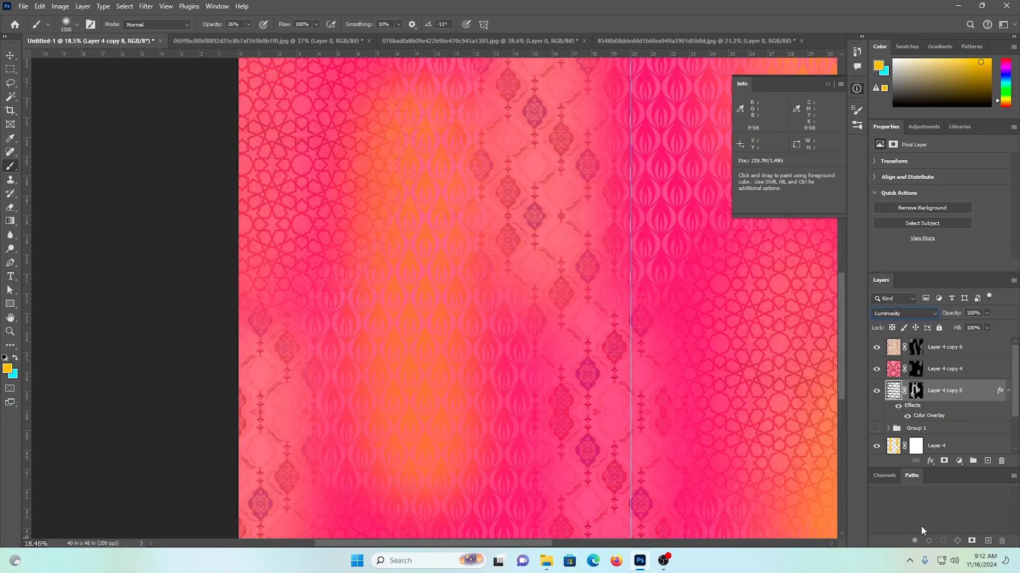
Step: Compare the whole design with Layer 4 hidden and shown, and activate its mask with black as the foreground color
{"action": "key", "text": "ctrl+0"}
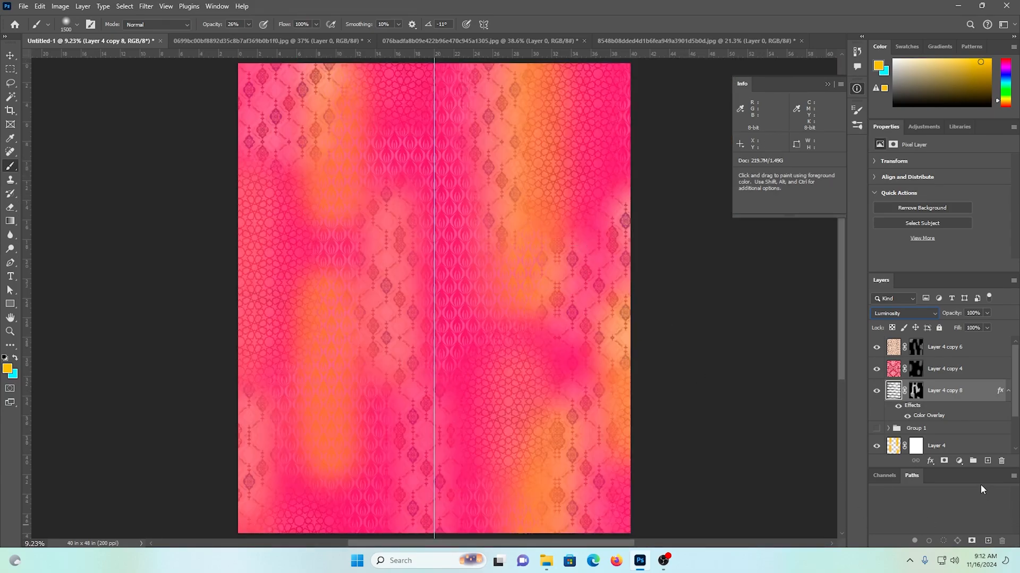
{"action": "left_click", "coordinate": [875, 450]}
{"action": "left_click", "coordinate": [875, 450]}
{"action": "left_click", "coordinate": [875, 450]}
{"action": "left_click", "coordinate": [916, 446]}
{"action": "left_click", "coordinate": [12, 357]}
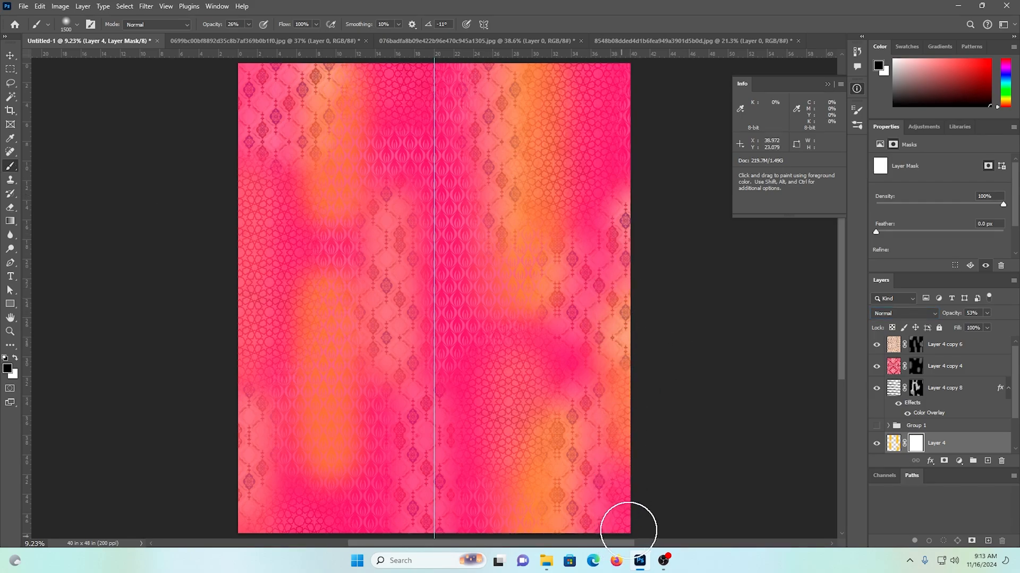
Step: Fade the upper-right yellow column on the Layer 4 mask with a black 1900 px brush at 40% opacity
{"action": "left_click", "coordinate": [248, 24]}
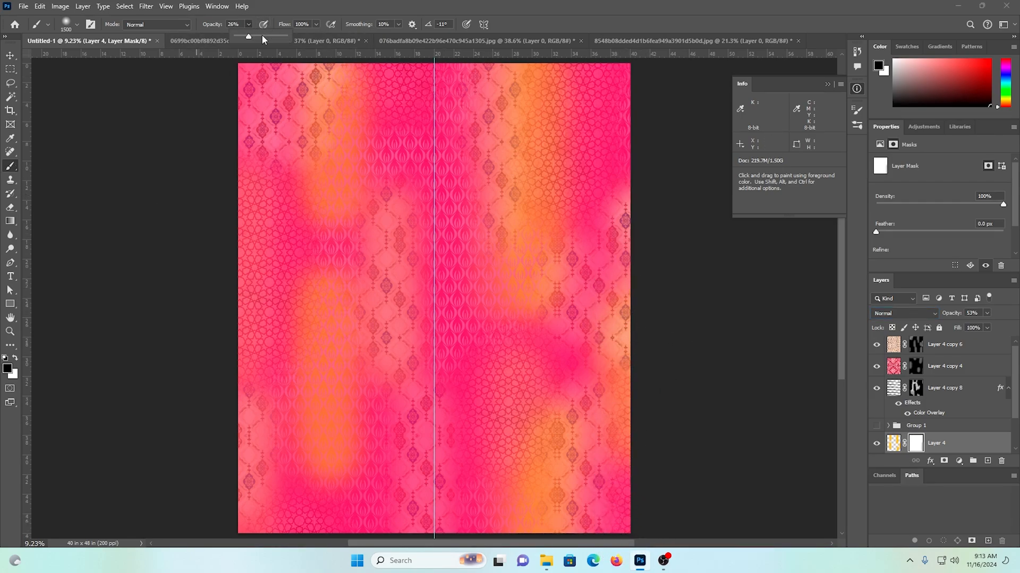
{"action": "scroll", "coordinate": [505, 303], "scroll_direction": "up", "scroll_amount": 3}
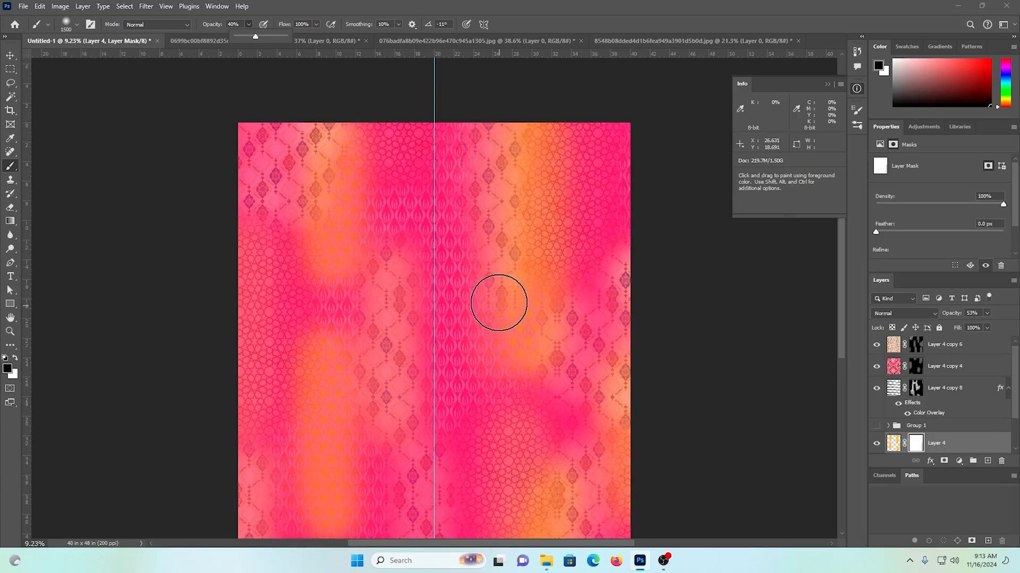
{"action": "left_click", "coordinate": [915, 444]}
{"action": "scroll", "coordinate": [489, 392], "scroll_direction": "down", "scroll_amount": 1}
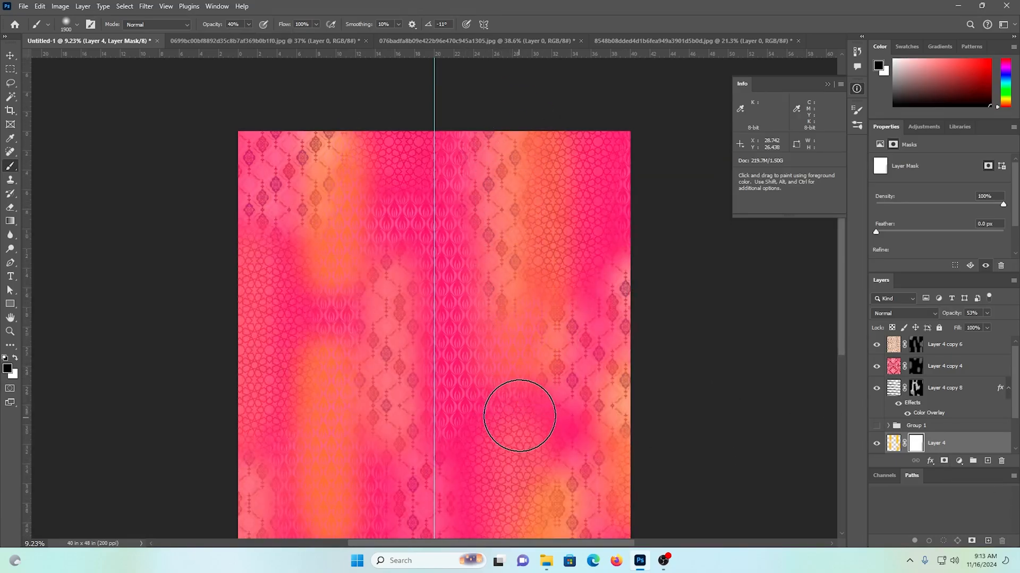
Step: Fade the yellow columns on the left half of the print on the Layer 4 mask with a 23% opacity black brush
{"action": "scroll", "coordinate": [472, 348], "scroll_direction": "down", "scroll_amount": 1}
{"action": "left_click_drag", "start_coordinate": [328, 306], "coordinate": [326, 450]}
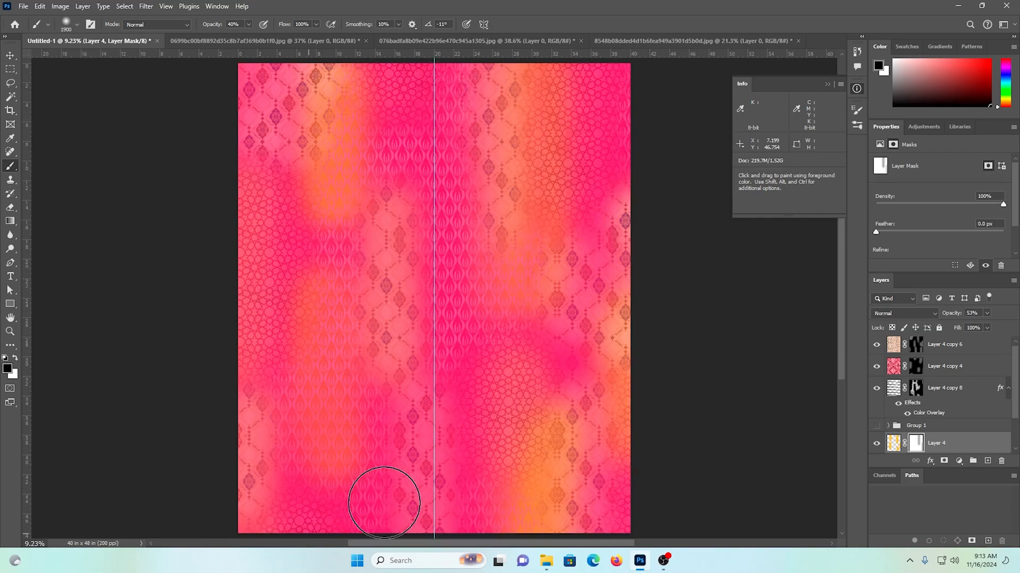
{"action": "left_click", "coordinate": [249, 25]}
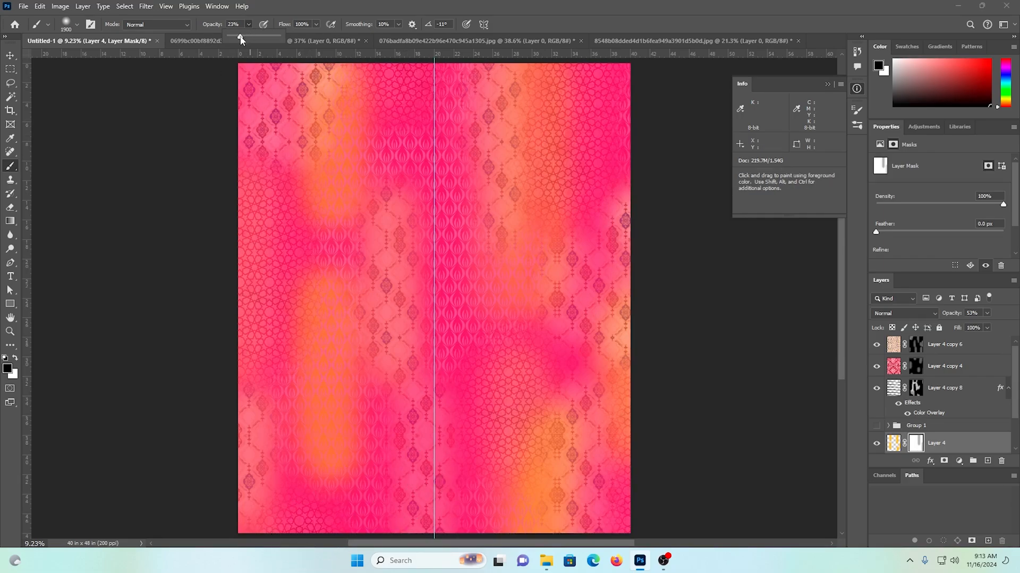
{"action": "left_click_drag", "start_coordinate": [327, 313], "coordinate": [323, 528]}
{"action": "scroll", "coordinate": [371, 358], "scroll_direction": "up", "scroll_amount": 1}
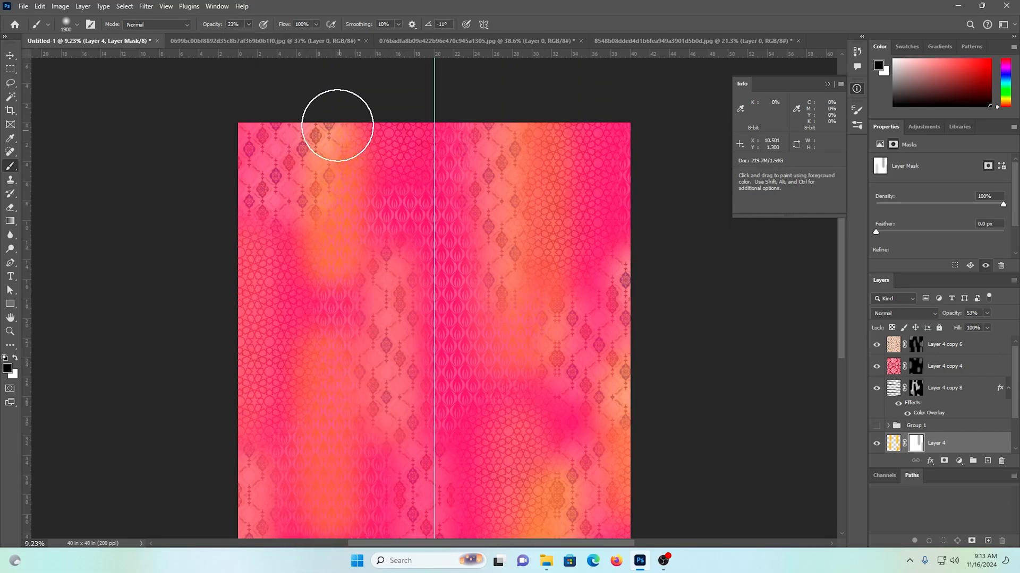
{"action": "left_click_drag", "start_coordinate": [337, 126], "coordinate": [337, 437]}
{"action": "scroll", "coordinate": [453, 421], "scroll_direction": "down", "scroll_amount": 1}
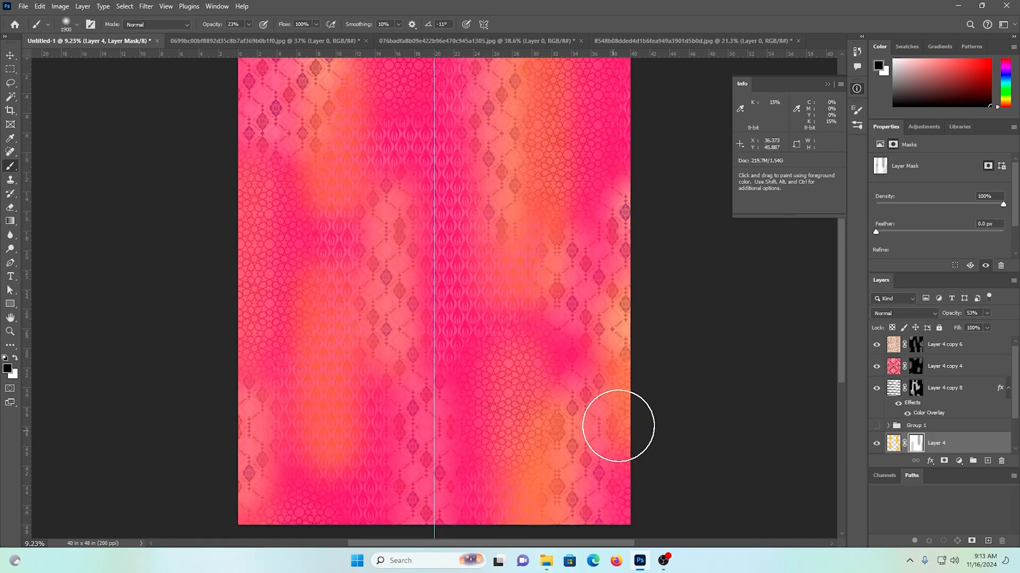
Step: Soften the yellow in the lower-right part of the print on the Layer 4 mask and review the whole design
{"action": "scroll", "coordinate": [640, 446], "scroll_direction": "down", "scroll_amount": 1}
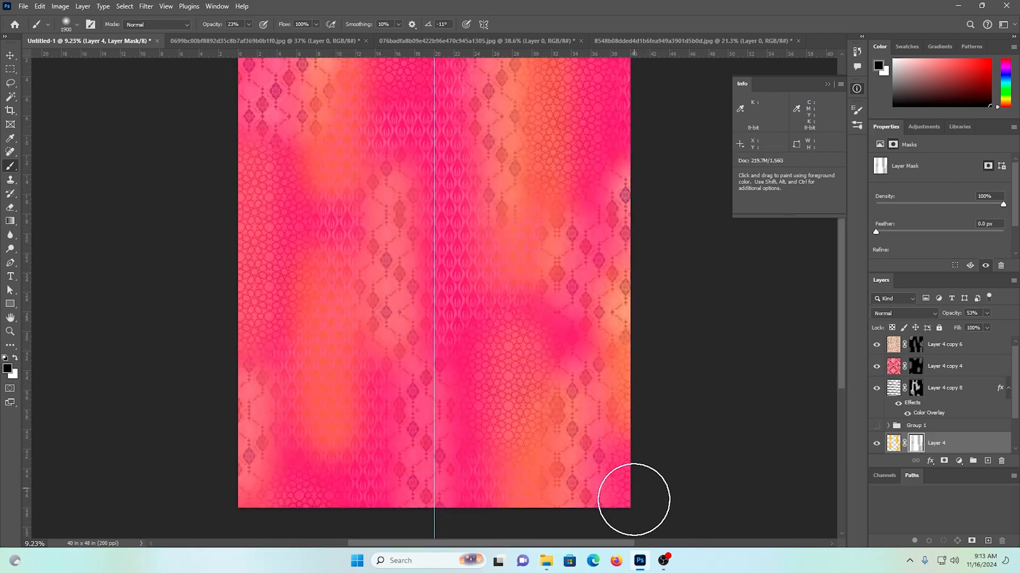
{"action": "scroll", "coordinate": [455, 392], "scroll_direction": "up", "scroll_amount": 3}
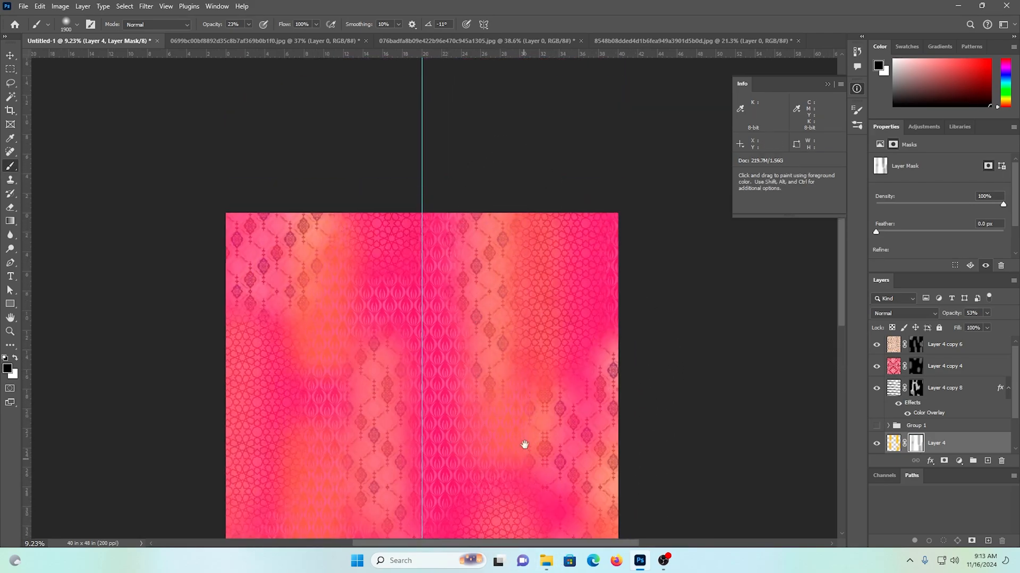
{"action": "left_click_drag", "start_coordinate": [525, 445], "coordinate": [536, 248]}
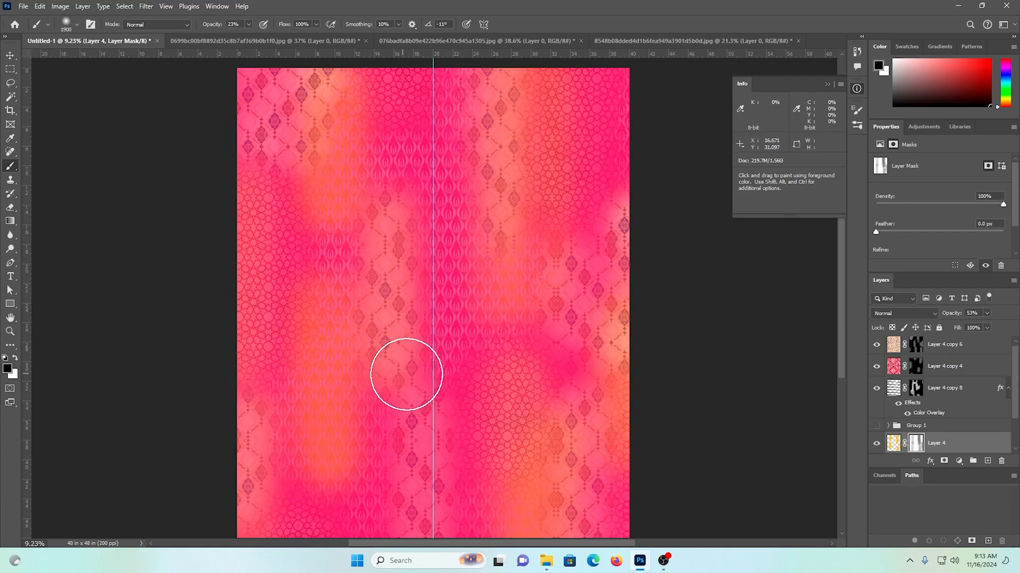
{"action": "scroll", "coordinate": [401, 370], "scroll_direction": "up", "scroll_amount": 1}
{"action": "scroll", "coordinate": [950, 403], "scroll_direction": "down", "scroll_amount": 1}
Step: Reveal more orange down the center of the print on the Layer 1 mask with a white brush, raising its opacity to 48%
{"action": "left_click", "coordinate": [917, 432]}
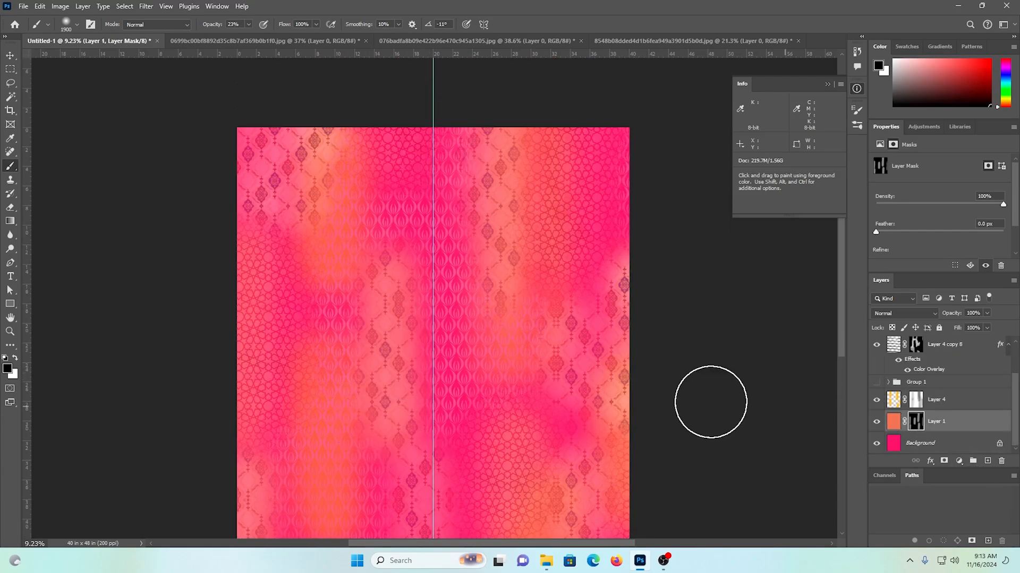
{"action": "scroll", "coordinate": [505, 367], "scroll_direction": "down", "scroll_amount": 1}
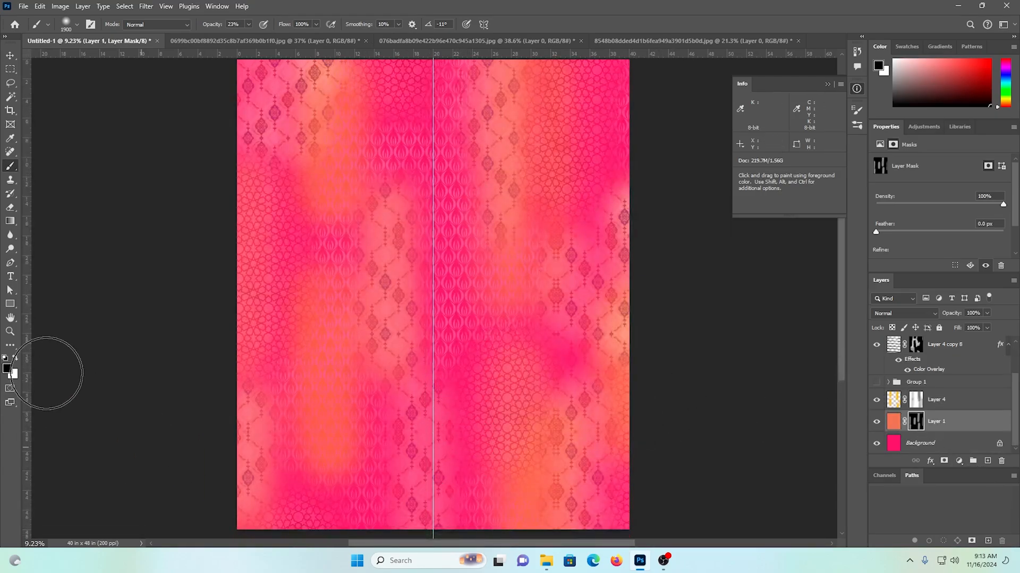
{"action": "left_click_drag", "start_coordinate": [451, 182], "coordinate": [450, 421]}
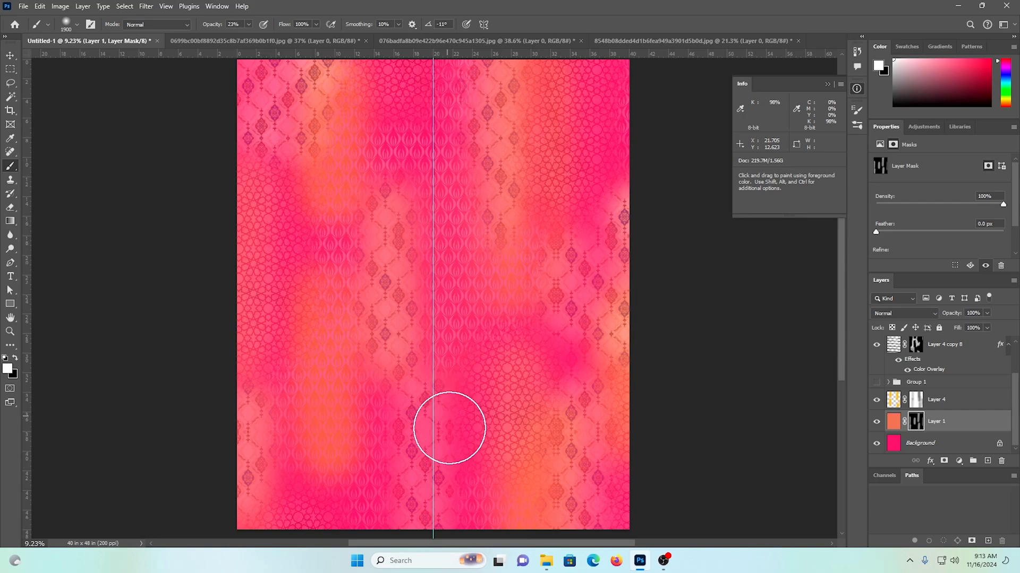
{"action": "left_click", "coordinate": [248, 24]}
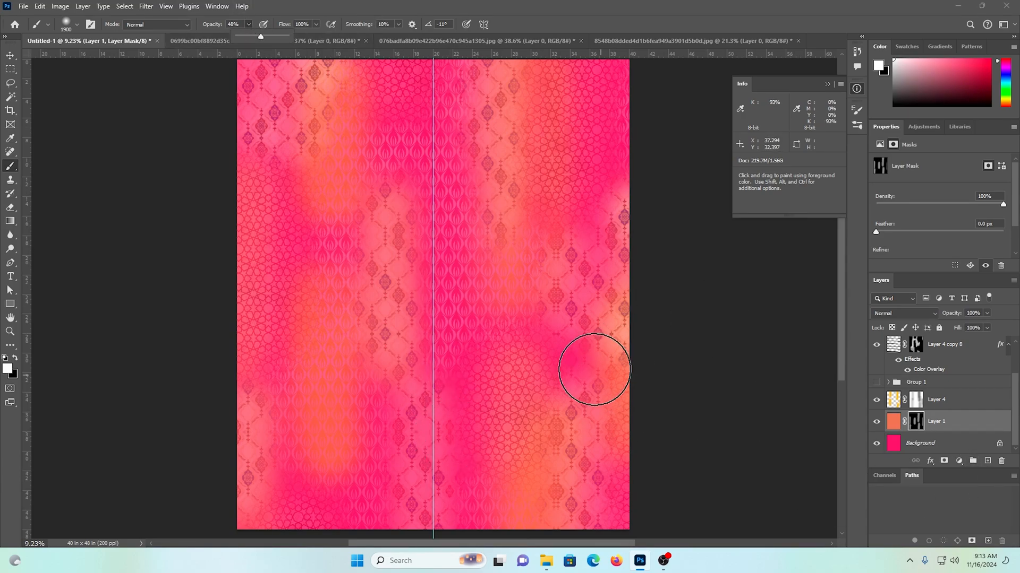
{"action": "scroll", "coordinate": [558, 366], "scroll_direction": "down", "scroll_amount": 2}
{"action": "left_click_drag", "start_coordinate": [440, 269], "coordinate": [434, 491]}
{"action": "scroll", "coordinate": [358, 430], "scroll_direction": "up", "scroll_amount": 1}
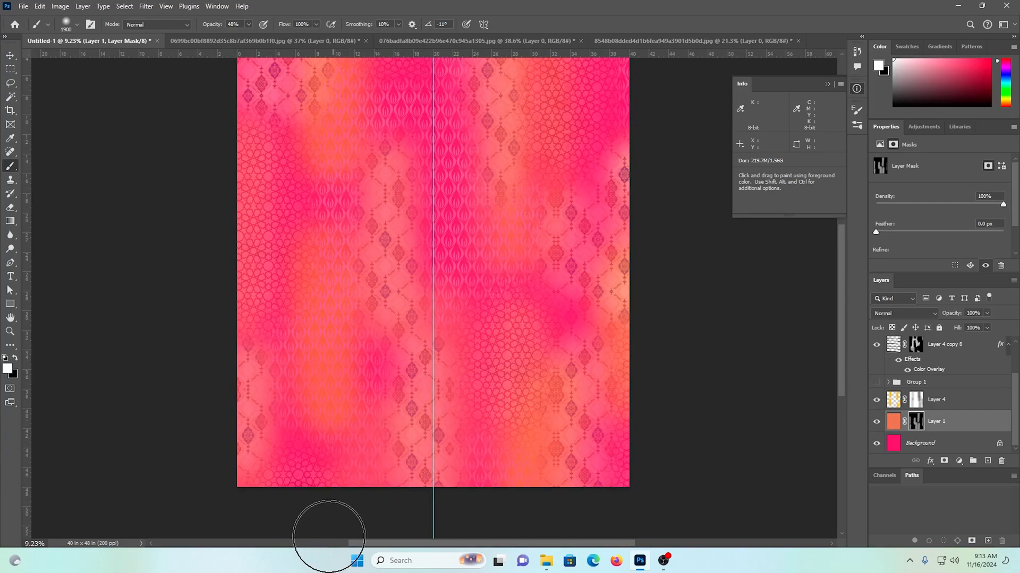
{"action": "scroll", "coordinate": [521, 393], "scroll_direction": "up", "scroll_amount": 2}
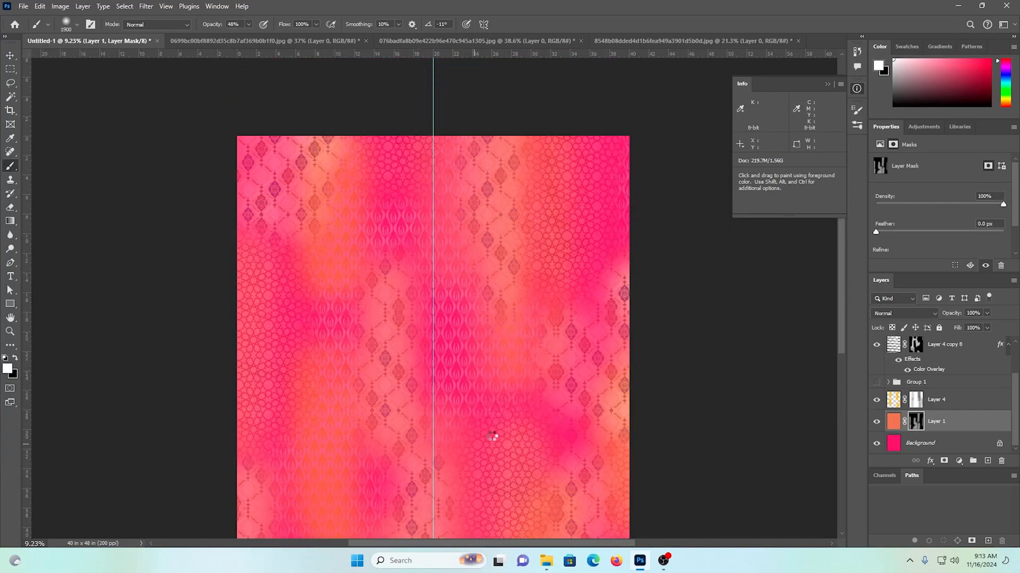
{"action": "scroll", "coordinate": [526, 425], "scroll_direction": "down", "scroll_amount": 4}
Step: Delete the mask of Layer 4 and the yellow Layer 4 itself
{"action": "left_click", "coordinate": [919, 401]}
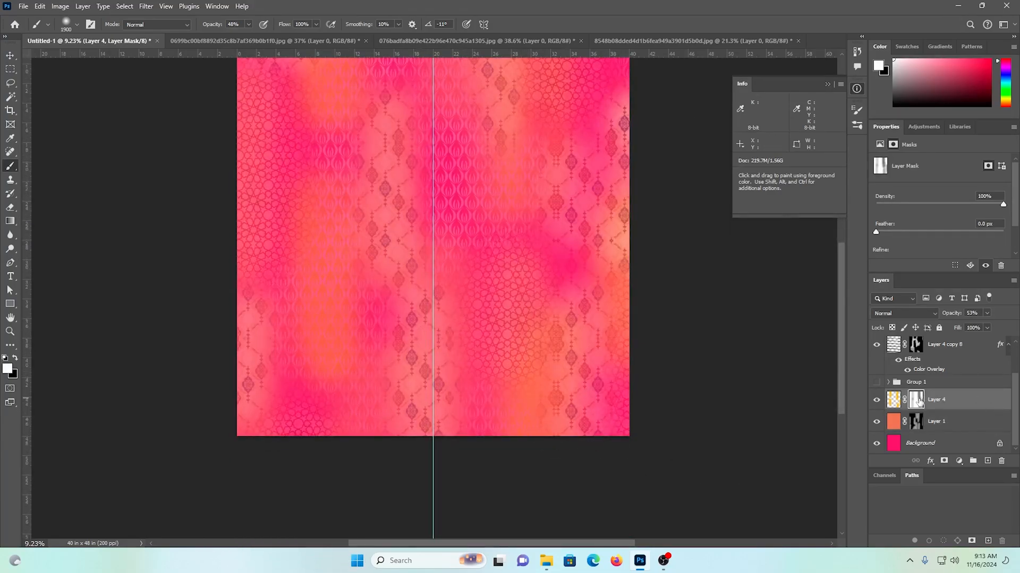
{"action": "key", "text": "Delete"}
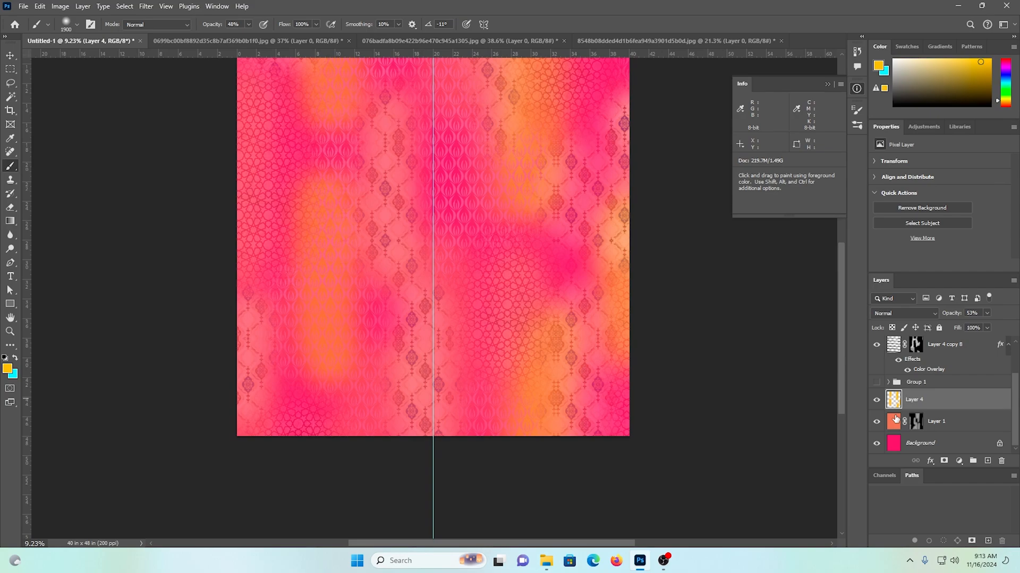
{"action": "key", "text": "Delete"}
{"action": "scroll", "coordinate": [667, 400], "scroll_direction": "up", "scroll_amount": 2}
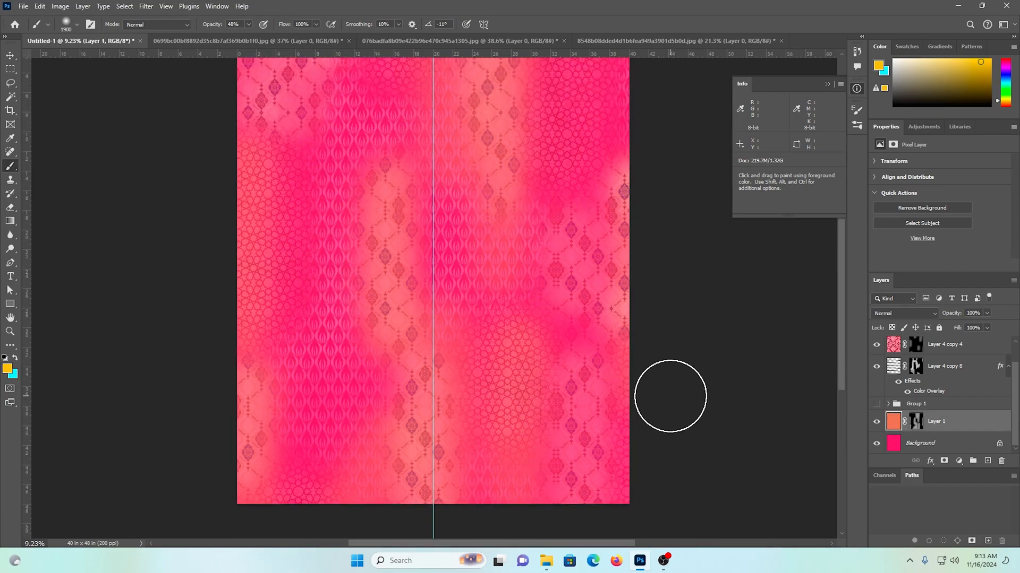
Step: Reveal orange behind the upper-left diamond pattern by painting white on the Layer 1 mask at 48% brush opacity
{"action": "scroll", "coordinate": [669, 397], "scroll_direction": "up", "scroll_amount": 1}
{"action": "scroll", "coordinate": [280, 244], "scroll_direction": "up", "scroll_amount": 2}
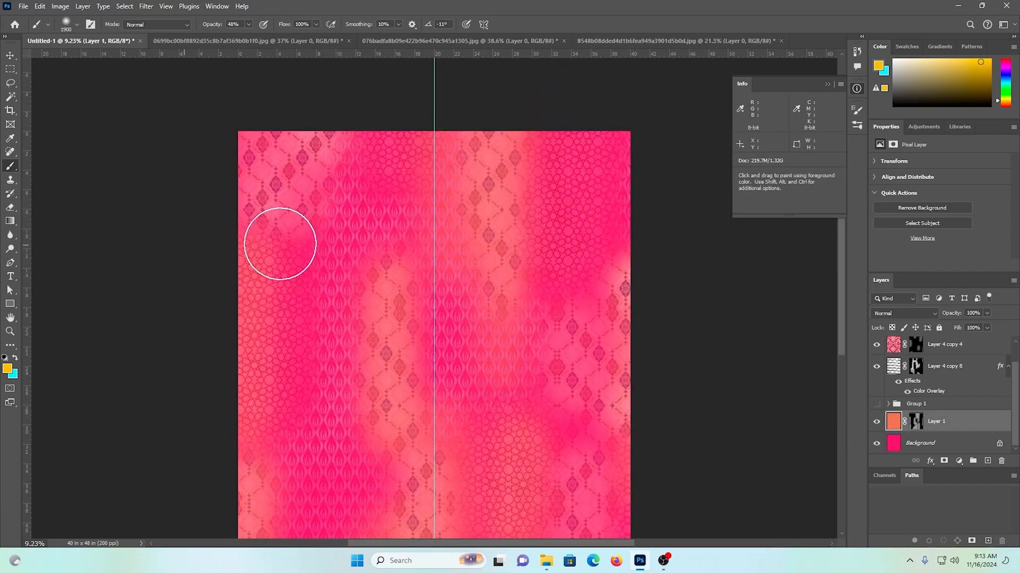
{"action": "left_click", "coordinate": [288, 240]}
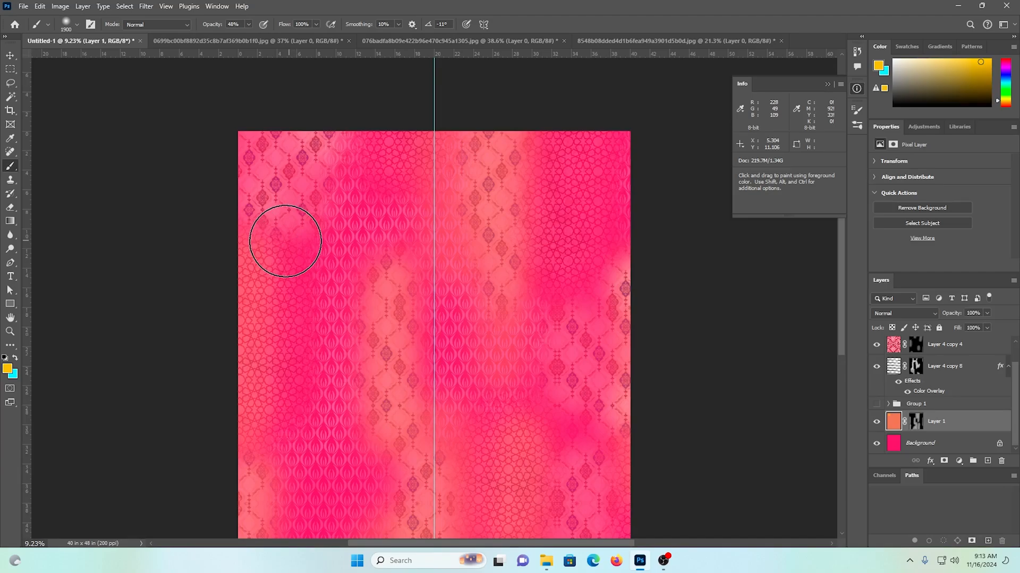
{"action": "left_click", "coordinate": [915, 421]}
{"action": "key", "text": "d"}
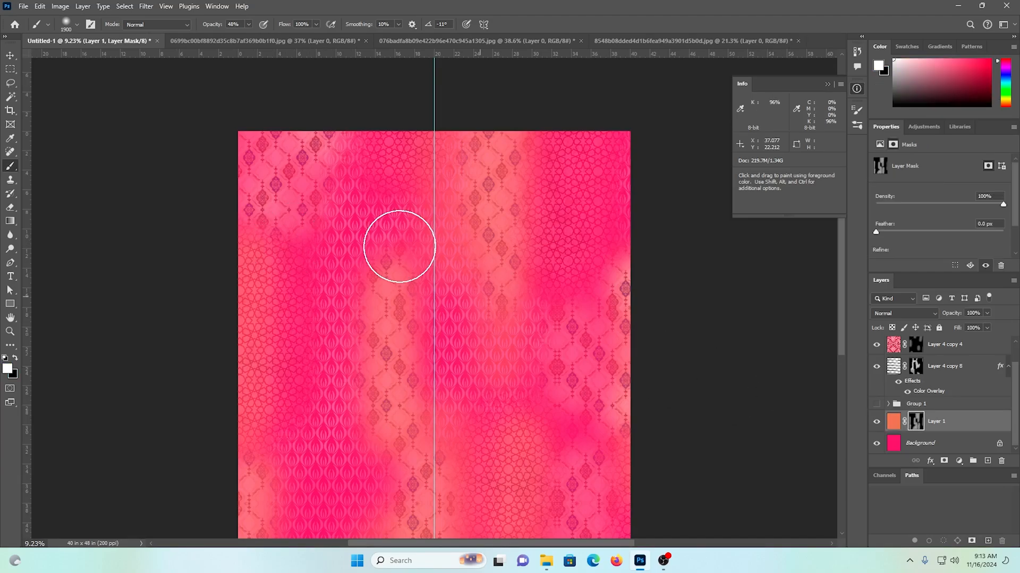
{"action": "scroll", "coordinate": [292, 317], "scroll_direction": "down", "scroll_amount": 5}
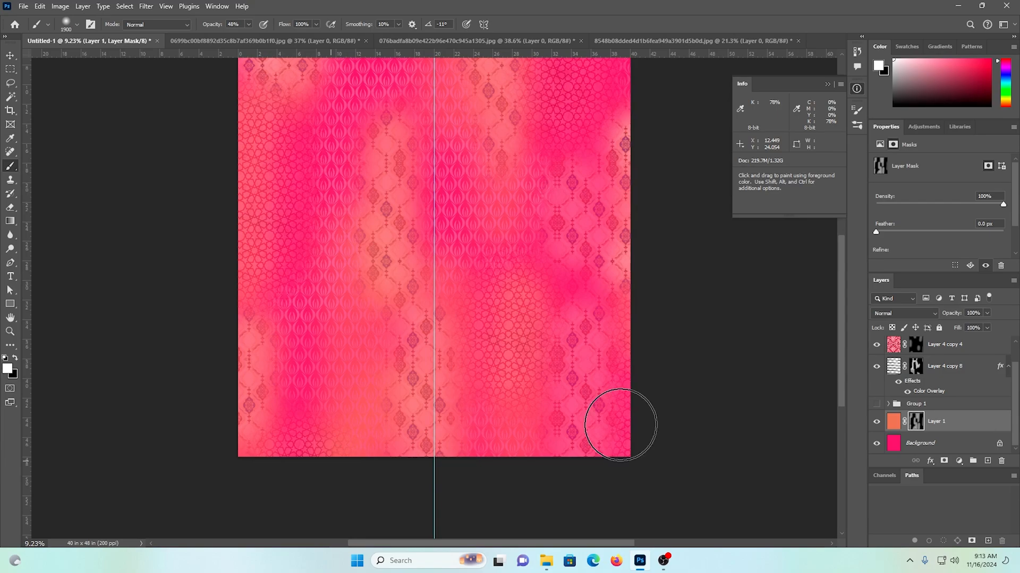
{"action": "scroll", "coordinate": [615, 421], "scroll_direction": "up", "scroll_amount": 2}
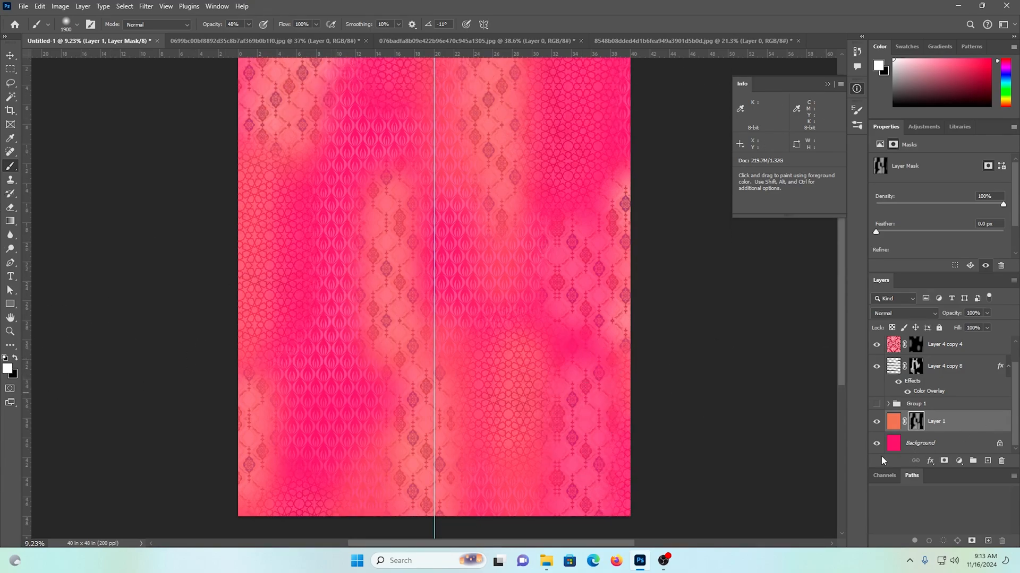
Step: Choose a more saturated, redder pink as the foreground color and fill the Background layer with it
{"action": "left_click", "coordinate": [921, 446]}
{"action": "left_click", "coordinate": [9, 371]}
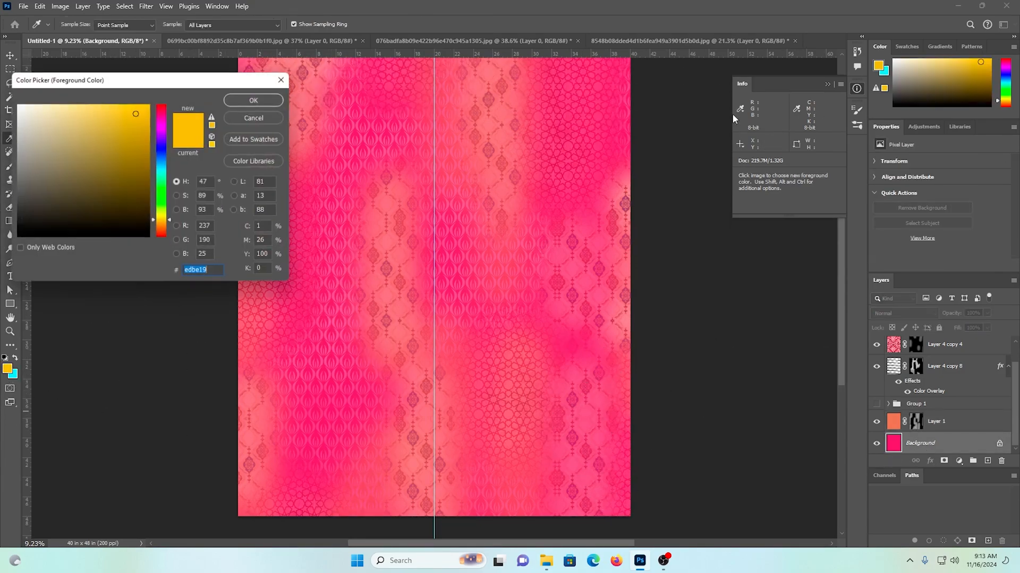
{"action": "left_click", "coordinate": [159, 111]}
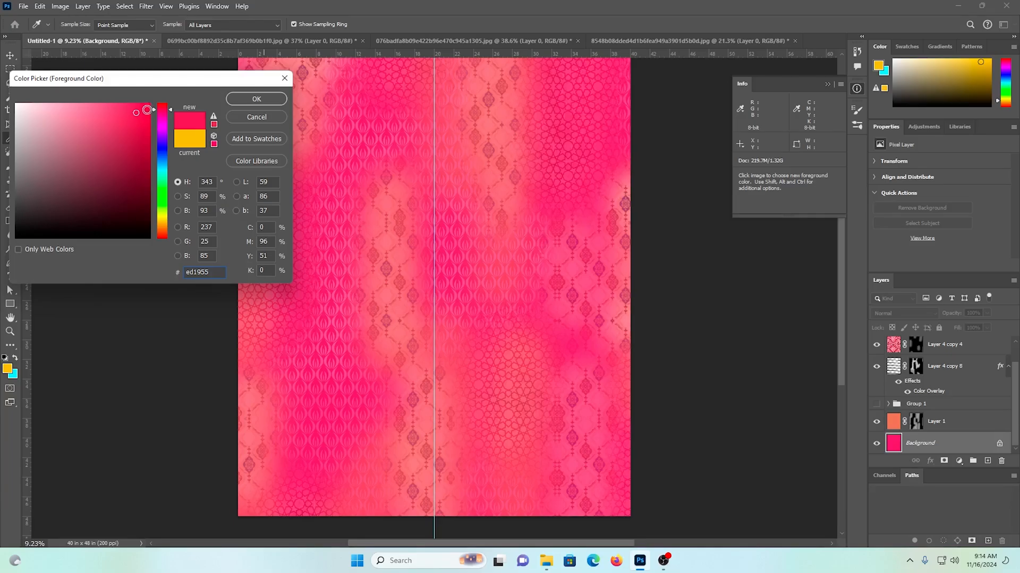
{"action": "left_click", "coordinate": [145, 109]}
{"action": "left_click", "coordinate": [156, 111]}
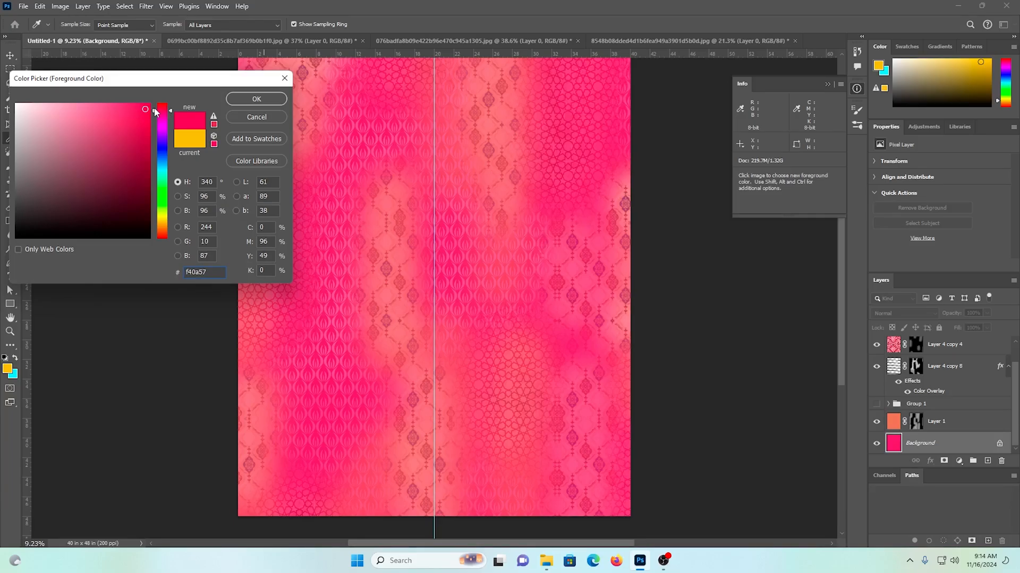
{"action": "left_click_drag", "start_coordinate": [145, 108], "coordinate": [223, 97]}
{"action": "left_click", "coordinate": [256, 100]}
{"action": "key", "text": "b"}
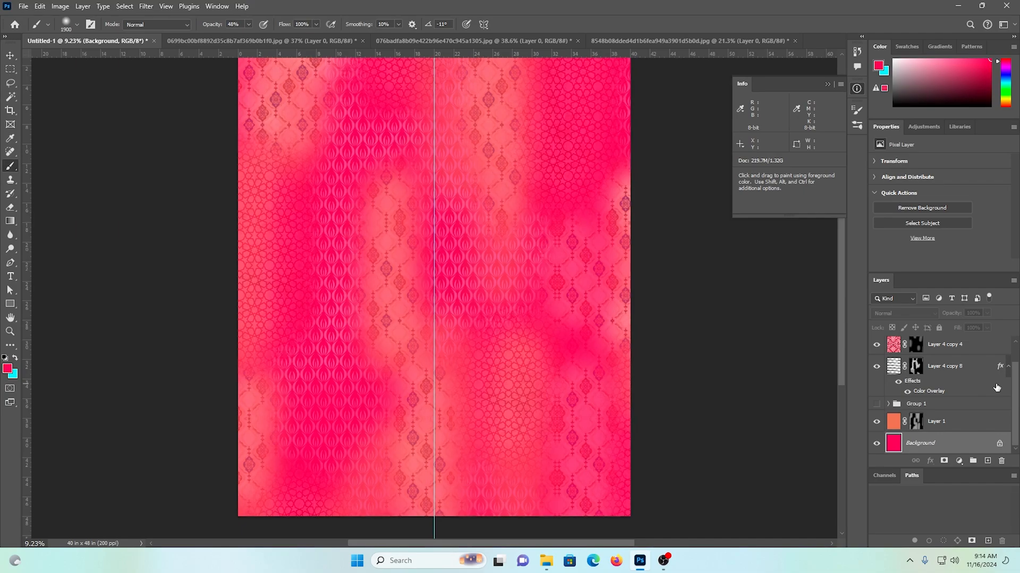
{"action": "key", "text": "ctrl+0"}
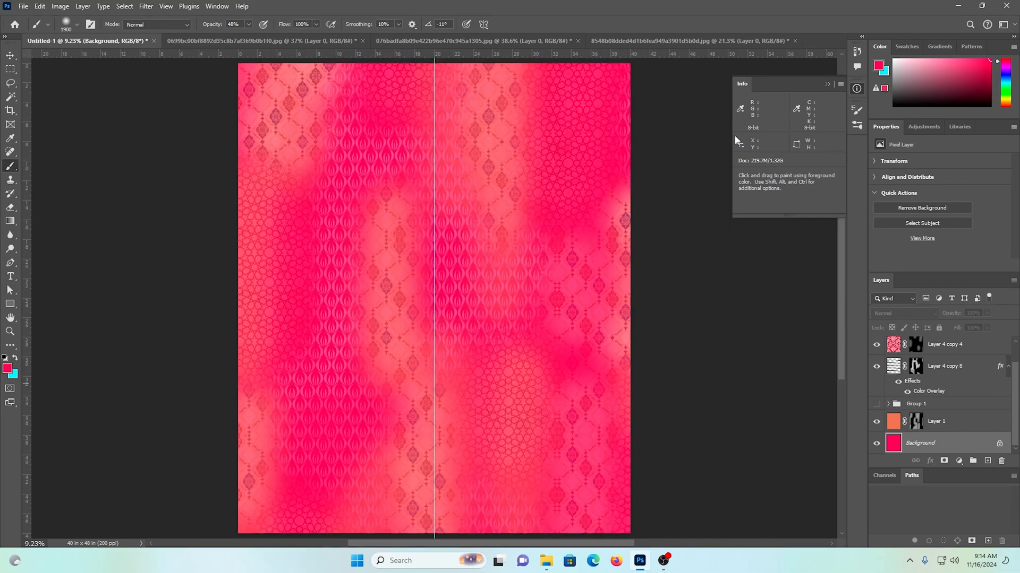
Step: Lower the opacity of Layer 4 copy 6 to about 79% and of Layer 4 copy 4 to 75%
{"action": "left_click", "coordinate": [8, 57]}
{"action": "left_click", "coordinate": [386, 279], "text": "ctrl"}
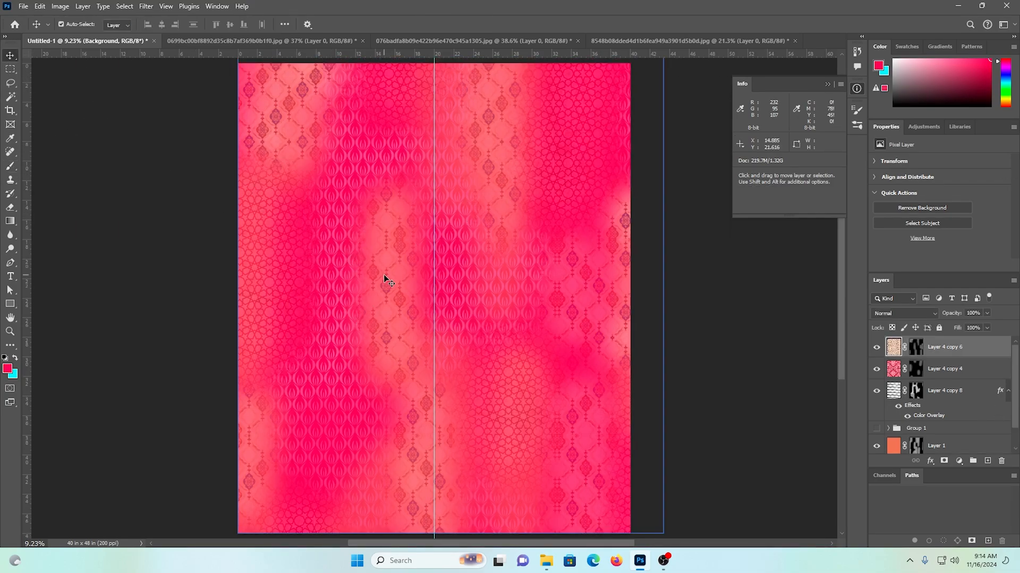
{"action": "left_click_drag", "start_coordinate": [988, 312], "coordinate": [980, 327]}
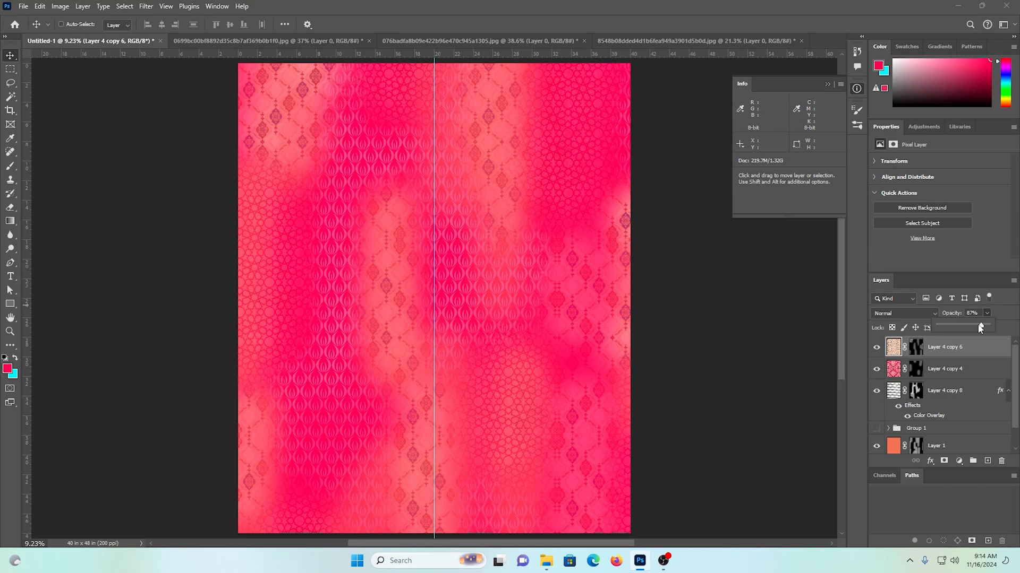
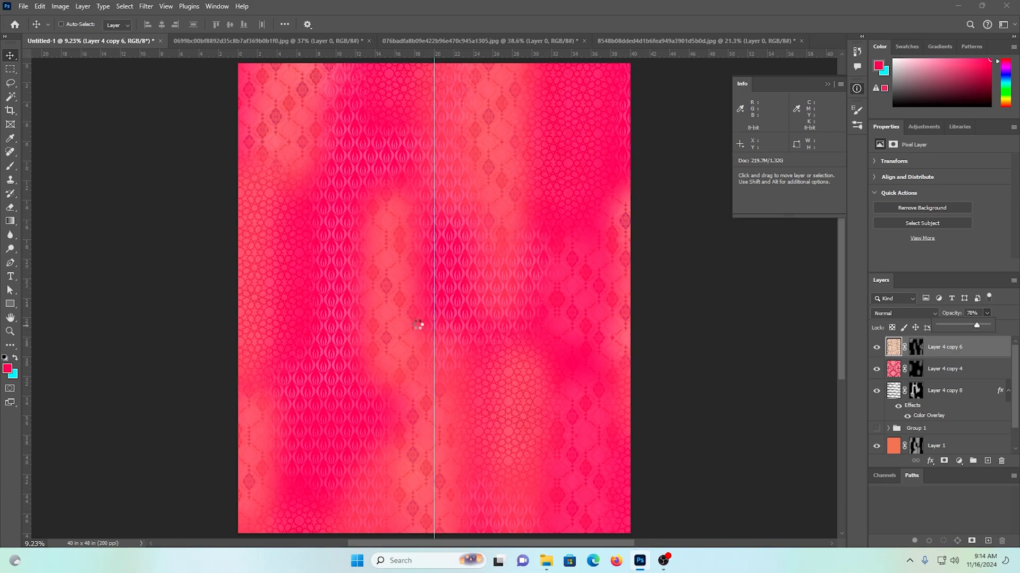
{"action": "left_click", "coordinate": [264, 262], "text": "ctrl"}
{"action": "left_click", "coordinate": [987, 314]}
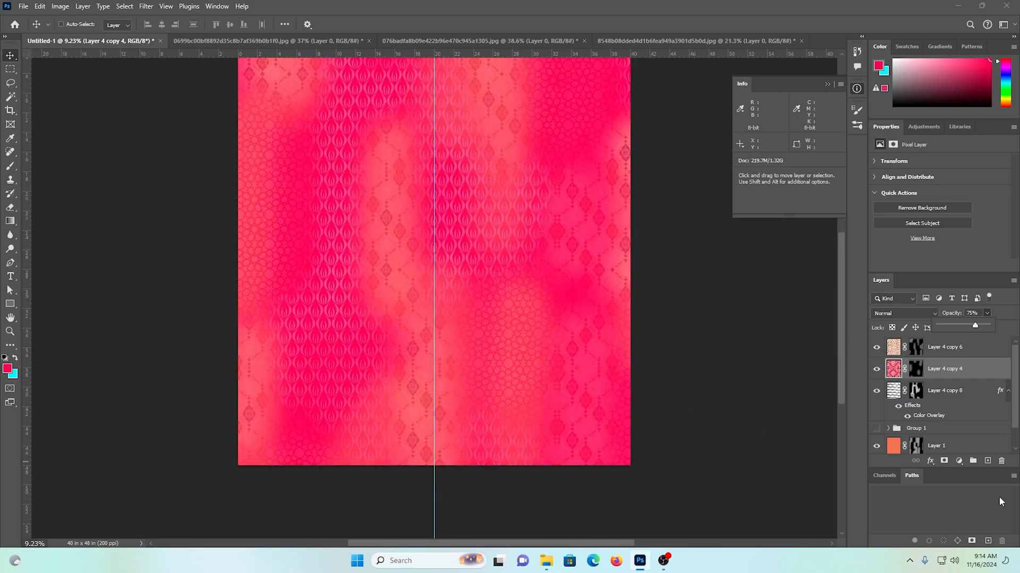
Step: Compare the design with Layer 1 hidden and shown, and reduce Layer 1's opacity to 80%
{"action": "left_click", "coordinate": [877, 447]}
{"action": "left_click", "coordinate": [876, 449]}
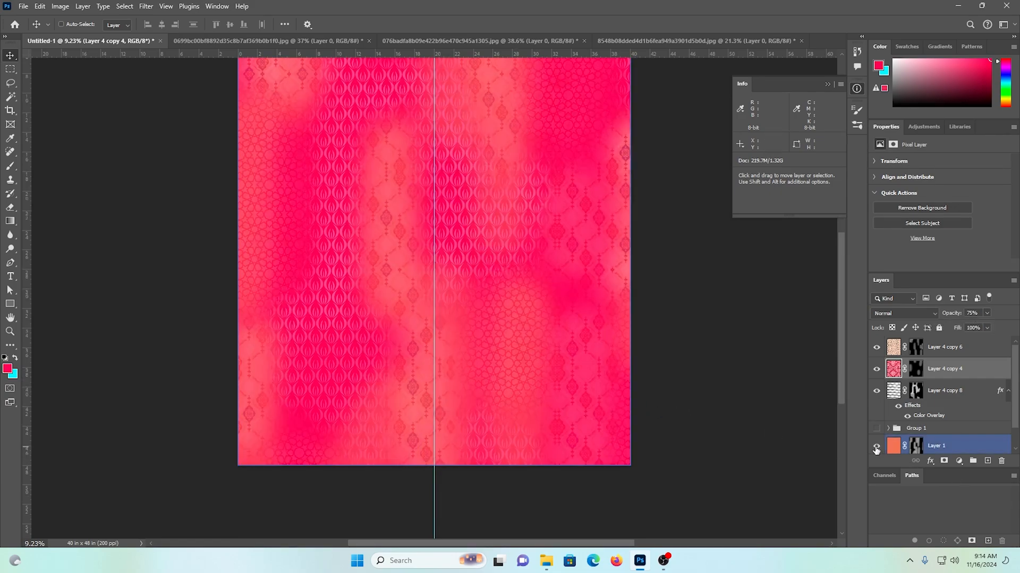
{"action": "left_click", "coordinate": [876, 449]}
{"action": "left_click", "coordinate": [876, 449]}
{"action": "left_click", "coordinate": [971, 451]}
{"action": "left_click", "coordinate": [987, 314]}
{"action": "left_click_drag", "start_coordinate": [988, 326], "coordinate": [978, 326]}
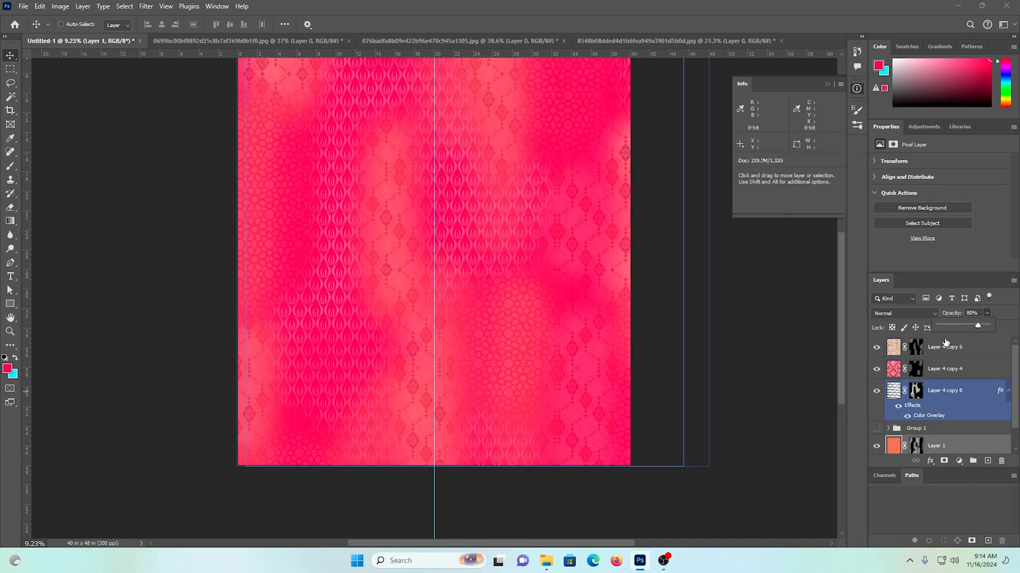
Step: Show the border in Group 1 and bring the group to the front of the layer stack
{"action": "left_click", "coordinate": [878, 427]}
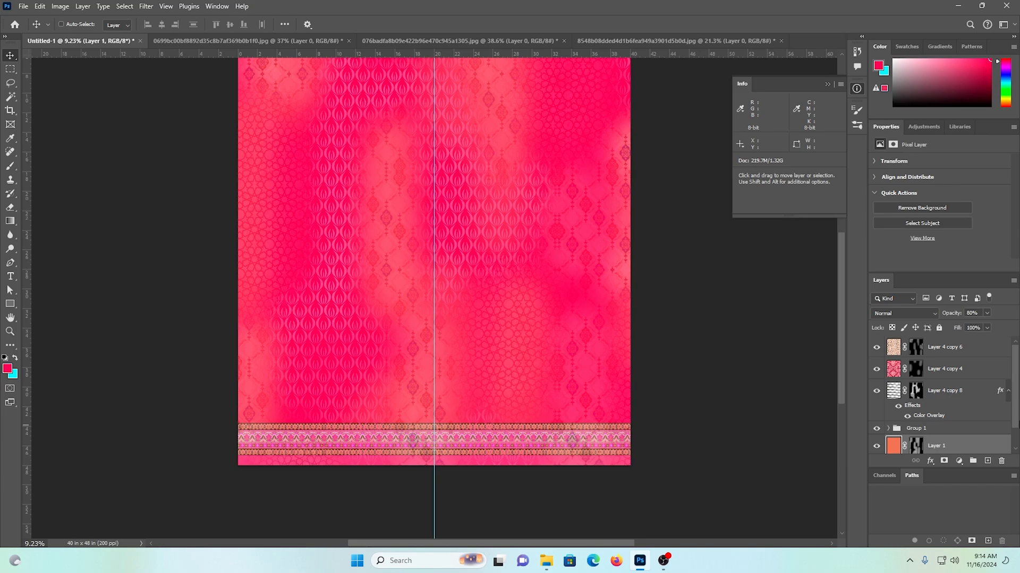
{"action": "left_click", "coordinate": [950, 392]}
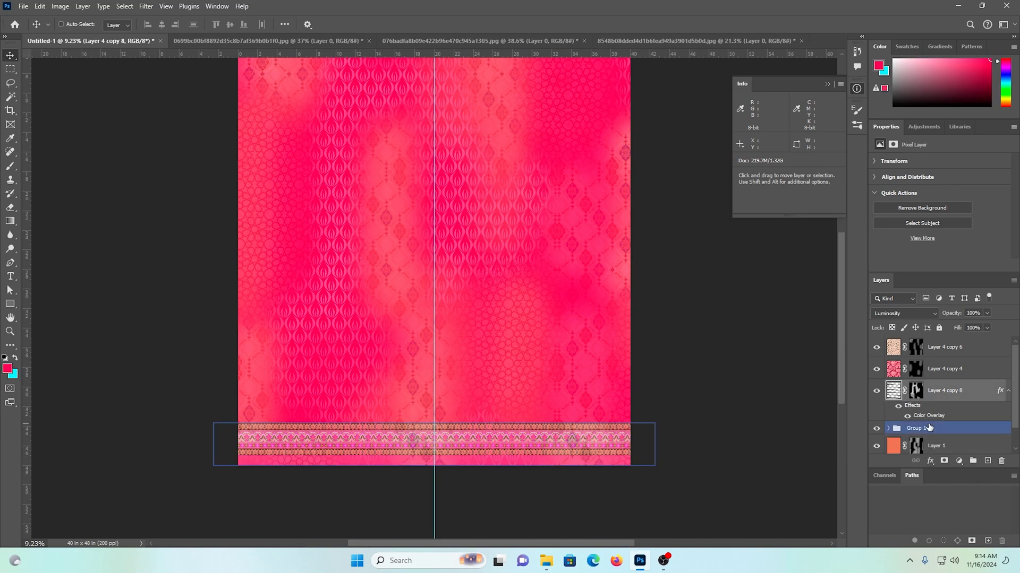
{"action": "left_click", "coordinate": [965, 428]}
{"action": "key", "text": "ctrl+shift+bracketright"}
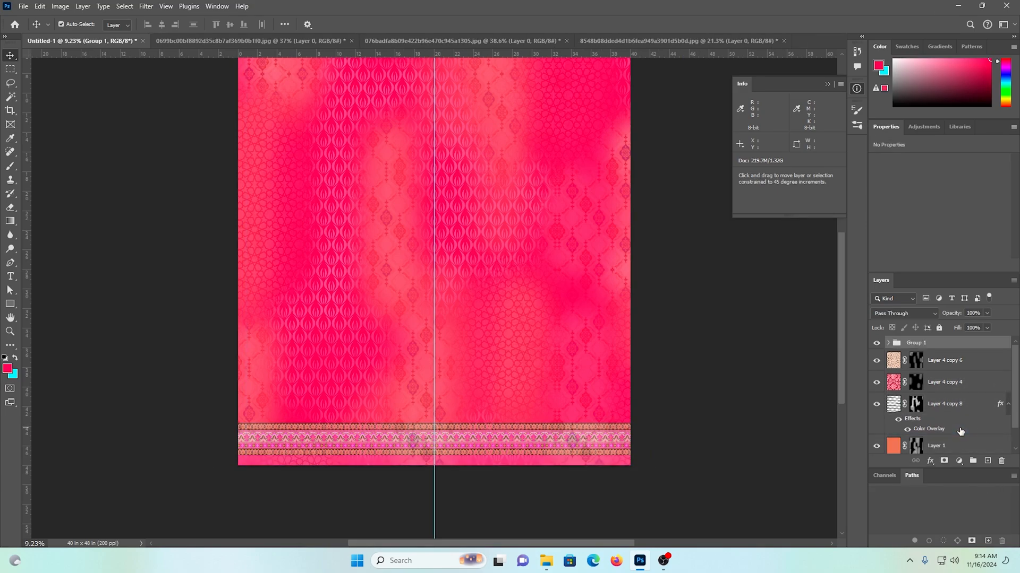
Step: Group the pattern layers from Layer 4 copy 6 down to Layer 1 and name the group bg
{"action": "left_click", "coordinate": [960, 431], "text": "ctrl"}
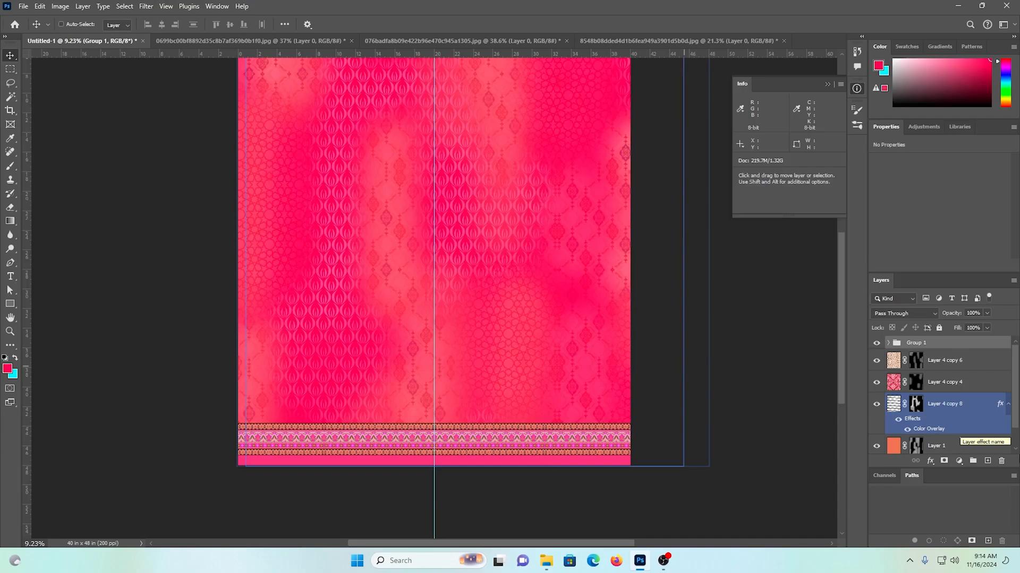
{"action": "left_click", "coordinate": [949, 366]}
{"action": "scroll", "coordinate": [947, 447], "scroll_direction": "down", "scroll_amount": 2}
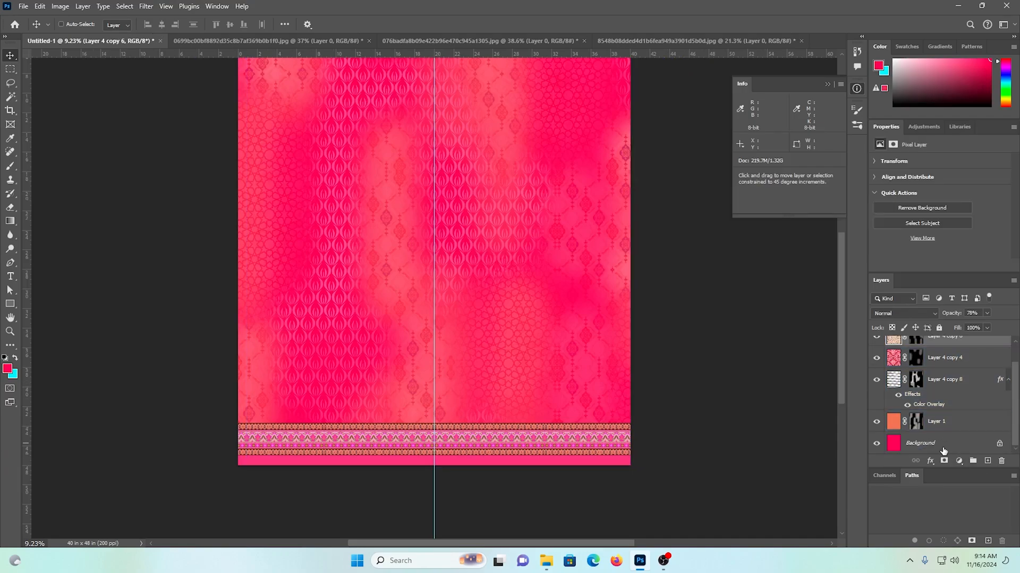
{"action": "left_click", "coordinate": [941, 430], "text": "shift"}
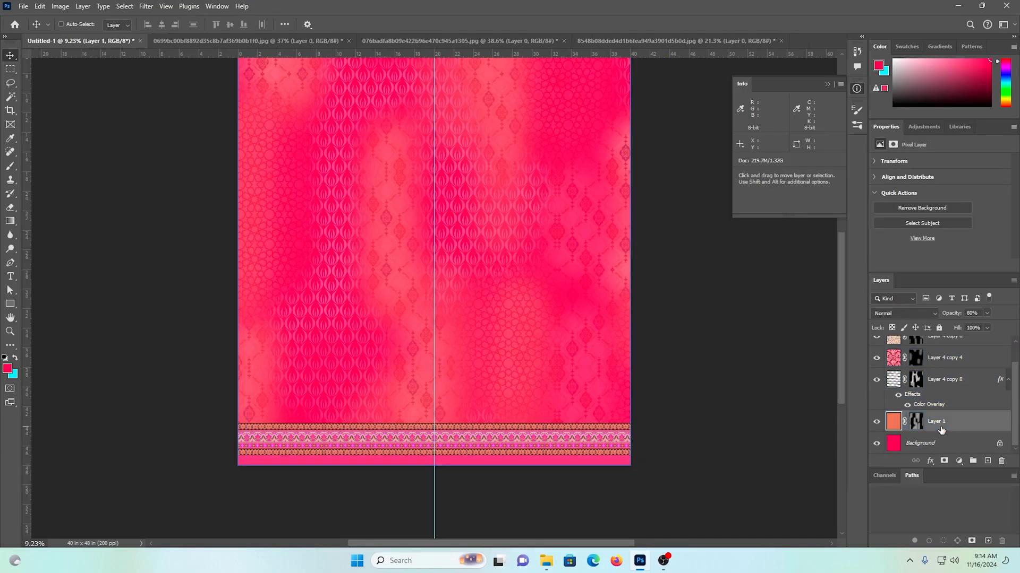
{"action": "scroll", "coordinate": [941, 429], "scroll_direction": "up", "scroll_amount": 1}
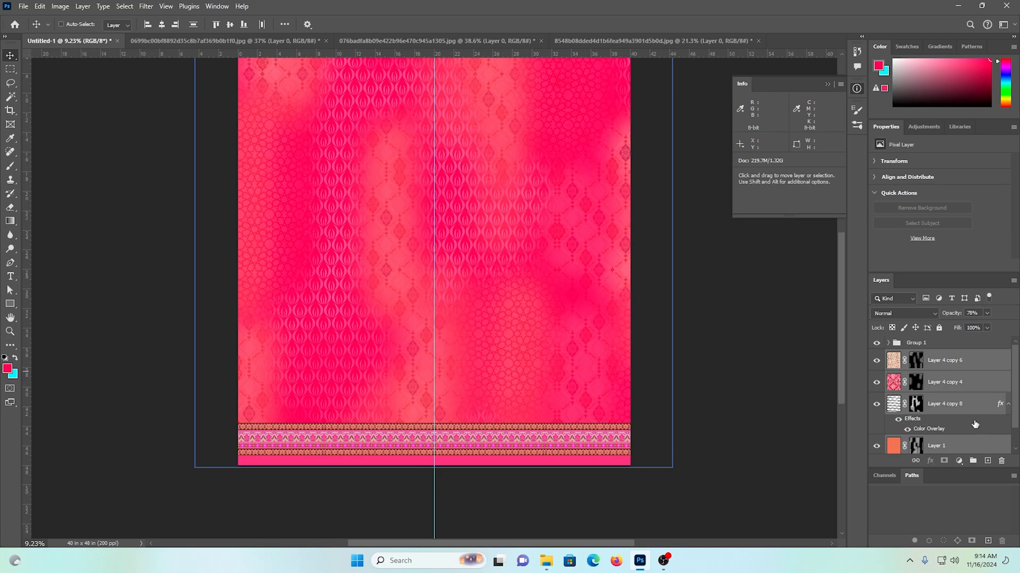
{"action": "key", "text": "ctrl+g"}
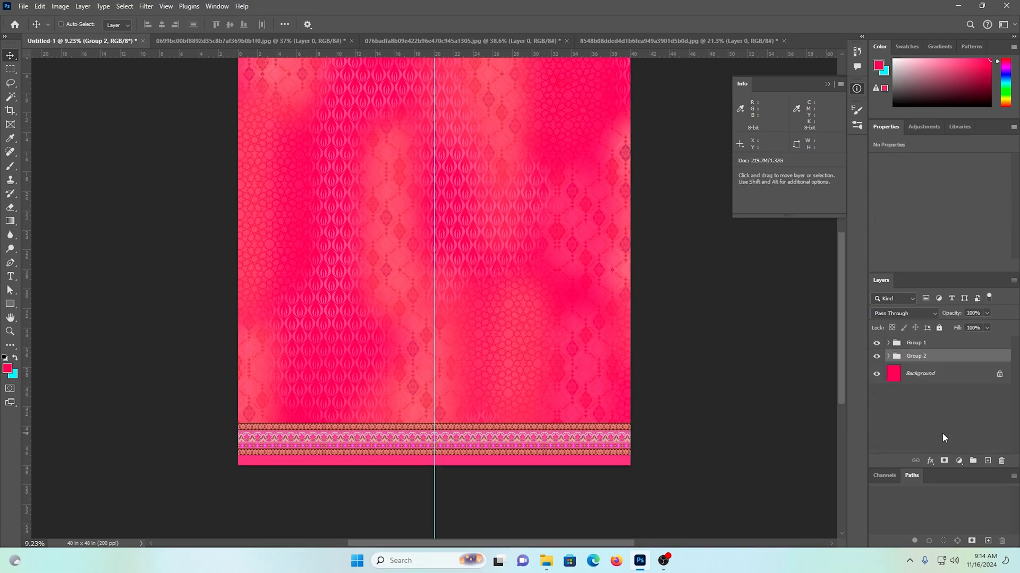
{"action": "double_click", "coordinate": [925, 356]}
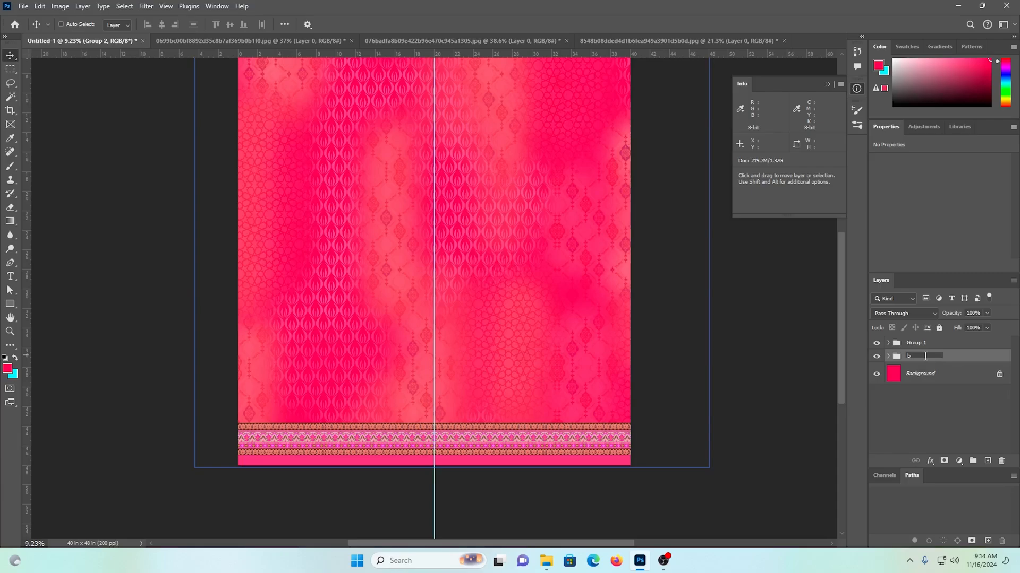
{"action": "type", "text": "bg"}
{"action": "key", "text": "Return"}
{"action": "left_click", "coordinate": [928, 428]}
Step: Rename Group 1, which holds the border, as Boder
{"action": "left_click", "coordinate": [927, 357]}
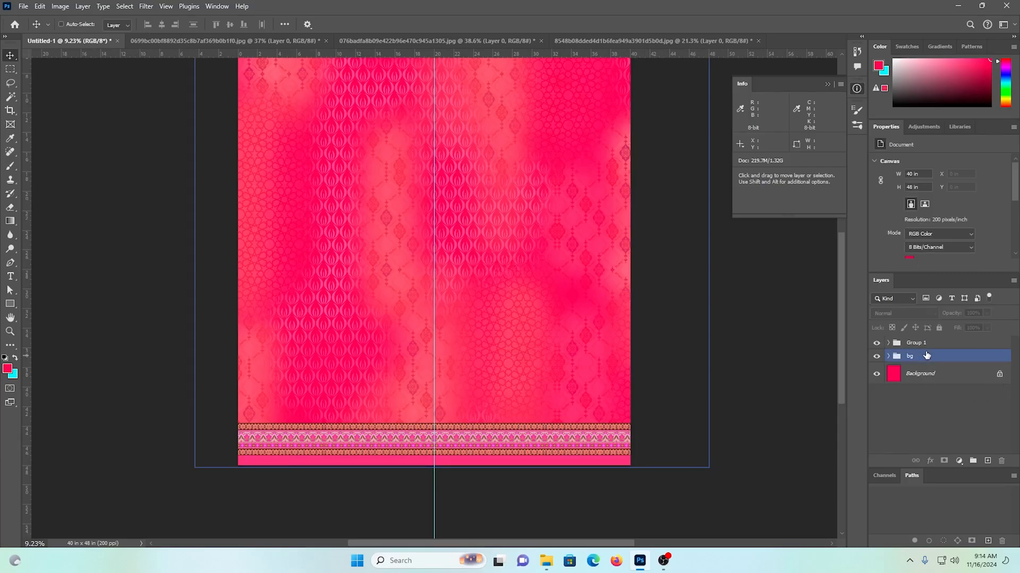
{"action": "left_click", "coordinate": [922, 345]}
{"action": "double_click", "coordinate": [921, 344]}
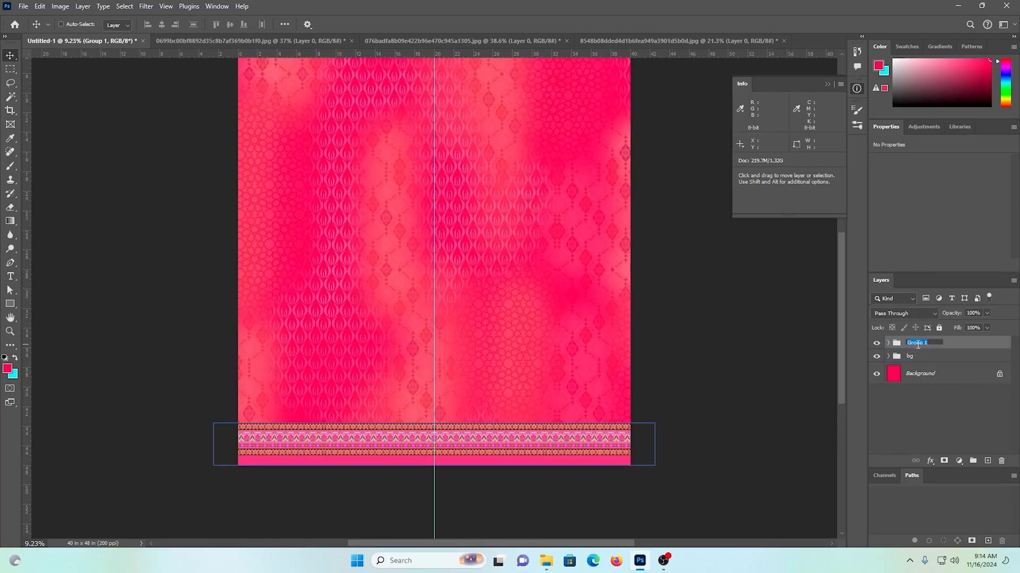
{"action": "type", "text": "Boder"}
{"action": "key", "text": "Return"}
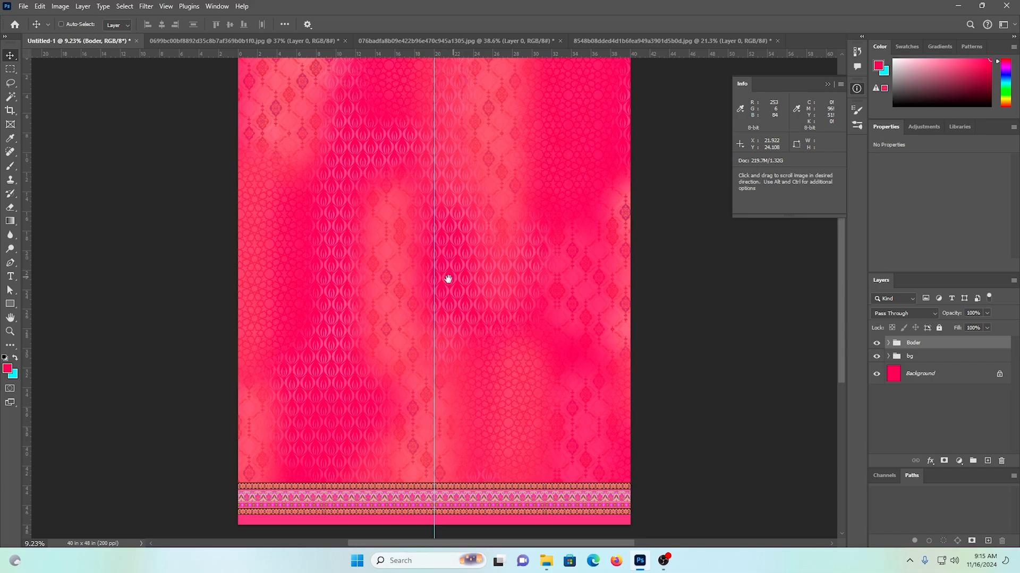
{"action": "left_click_drag", "start_coordinate": [448, 278], "coordinate": [509, 275]}
{"action": "scroll", "coordinate": [513, 303], "scroll_direction": "up", "scroll_amount": 3}
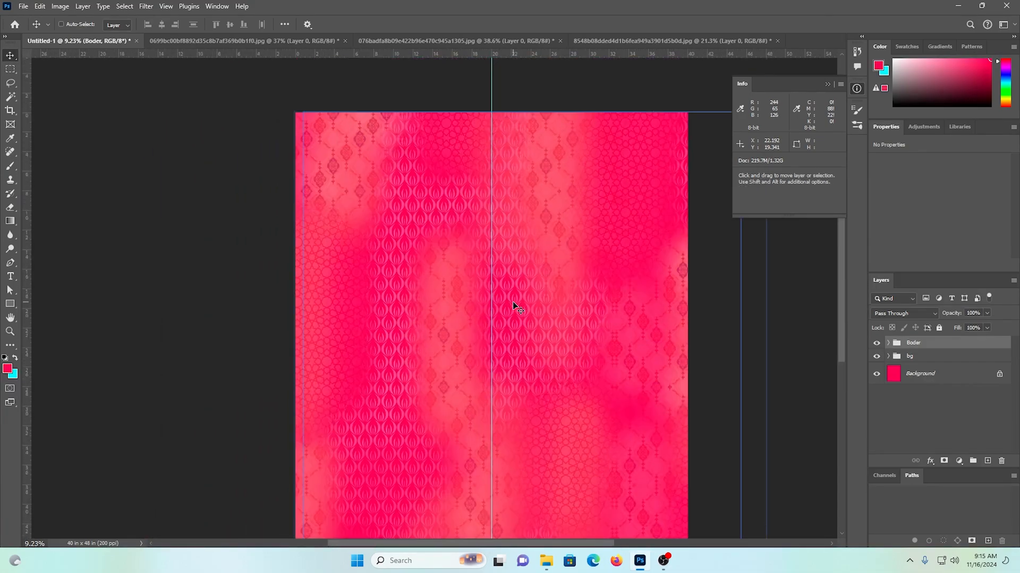
{"action": "scroll", "coordinate": [514, 304], "scroll_direction": "down", "scroll_amount": 3}
{"action": "scroll", "coordinate": [518, 355], "scroll_direction": "down", "scroll_amount": 2}
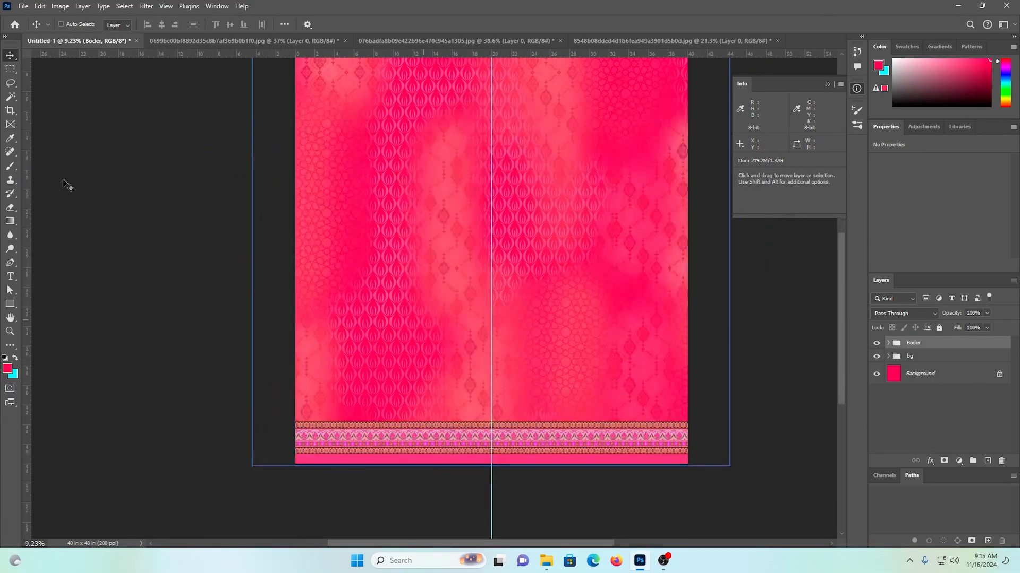
{"action": "left_click", "coordinate": [10, 69]}
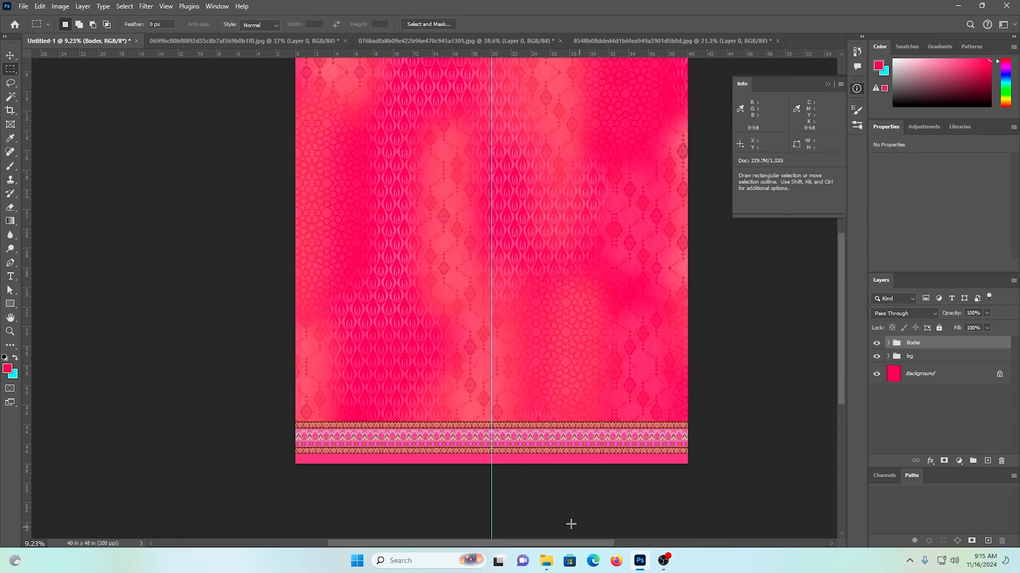
{"action": "left_click_drag", "start_coordinate": [581, 523], "coordinate": [412, 267]}
{"action": "left_click", "coordinate": [385, 451]}
{"action": "left_click_drag", "start_coordinate": [489, 422], "coordinate": [479, 274]}
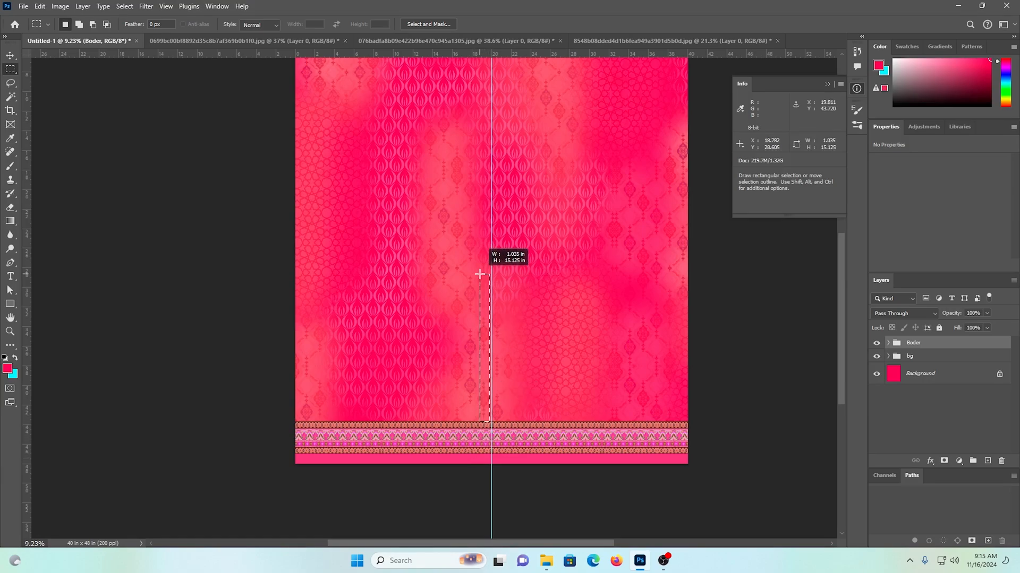
{"action": "left_click_drag", "start_coordinate": [480, 274], "coordinate": [480, 273]}
{"action": "key", "text": "ctrl+d"}
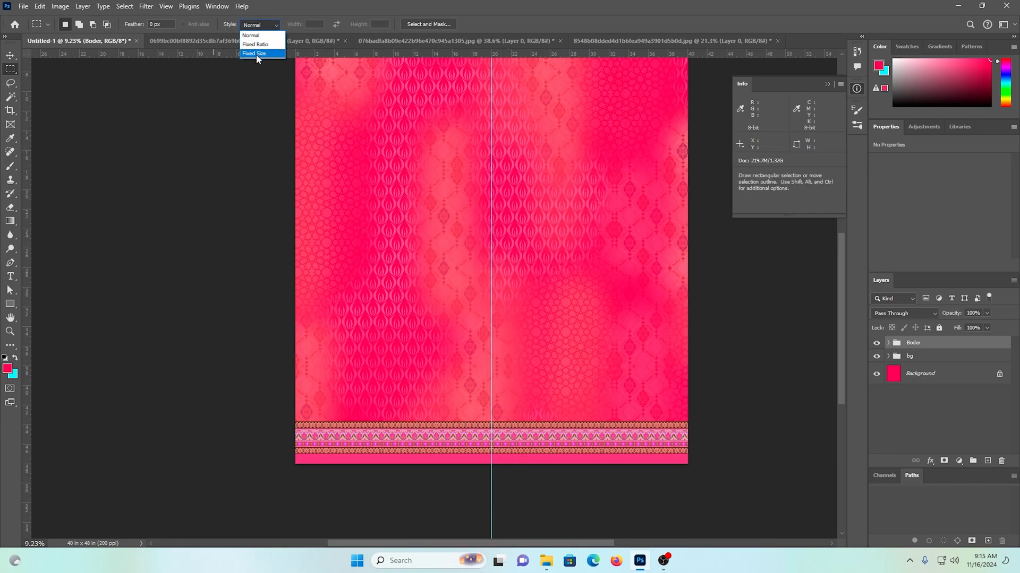
Step: Make a fixed-size 30 x 20 in rectangular selection at the canvas's bottom edge and place a horizontal guide along its upper edge
{"action": "left_click", "coordinate": [256, 54]}
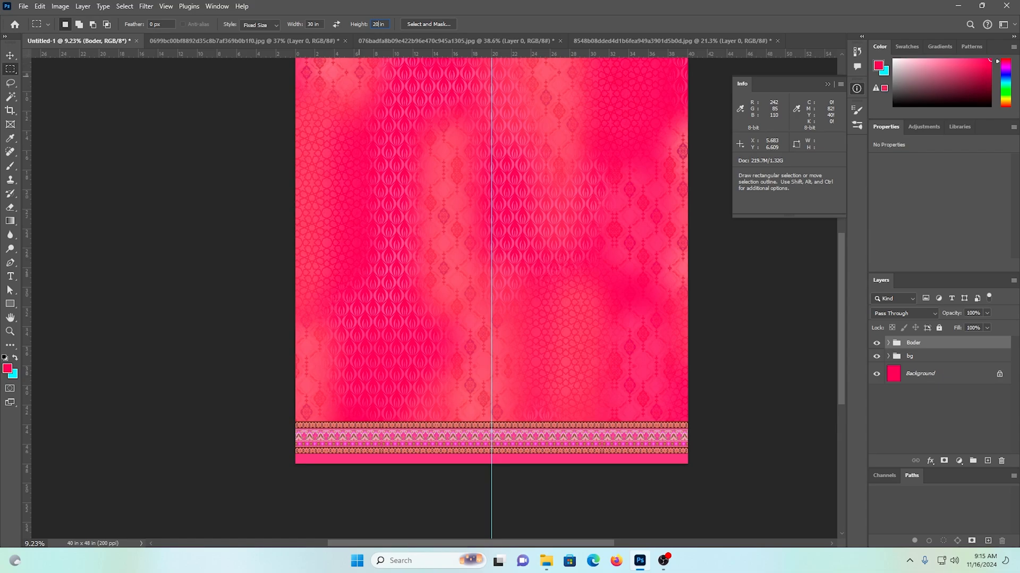
{"action": "left_click_drag", "start_coordinate": [453, 465], "coordinate": [343, 457]}
{"action": "left_click_drag", "start_coordinate": [508, 53], "coordinate": [514, 268]}
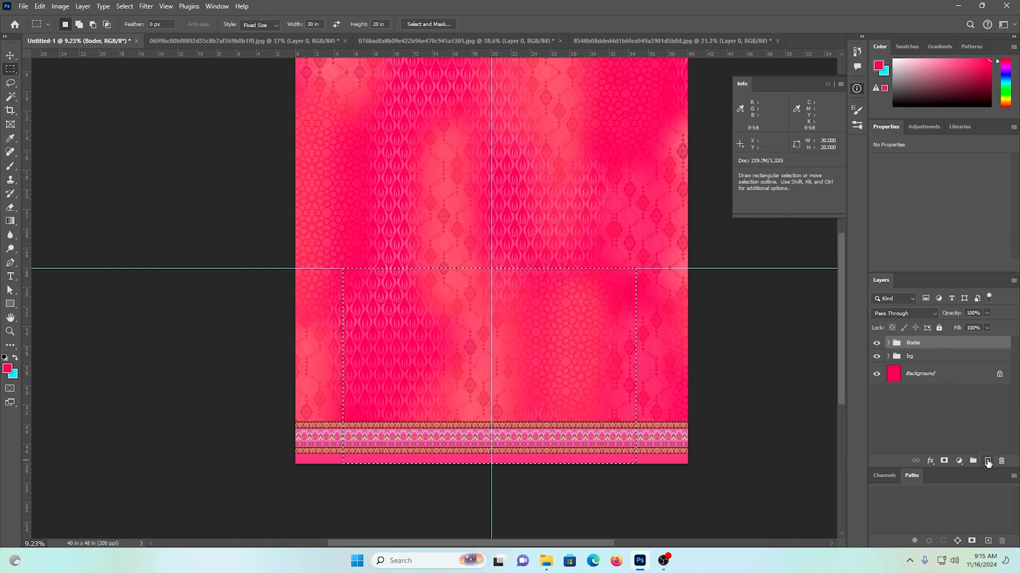
Step: Fill the selection with the pink foreground color on a new layer and center the rectangle on the vertical guide
{"action": "left_click", "coordinate": [988, 461]}
{"action": "key", "text": "ctrl+t"}
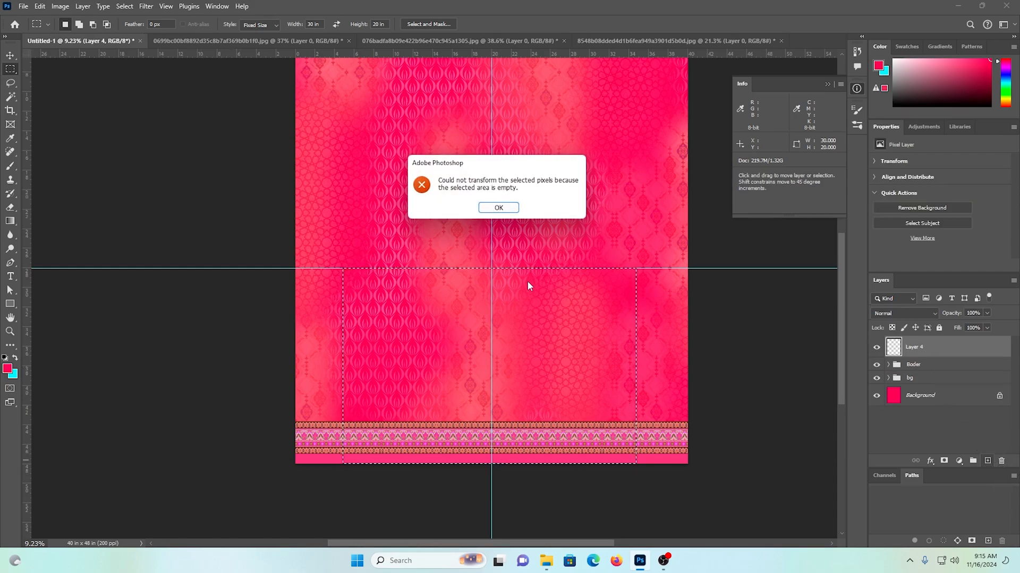
{"action": "left_click", "coordinate": [504, 208]}
{"action": "key", "text": "alt+BackSpace"}
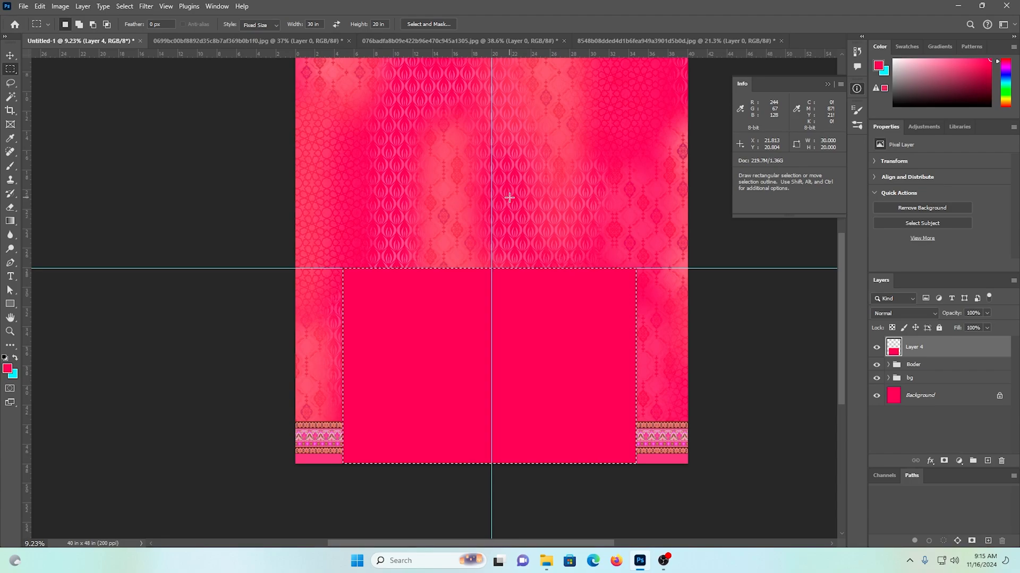
{"action": "key", "text": "ctrl+t"}
{"action": "left_click", "coordinate": [10, 55]}
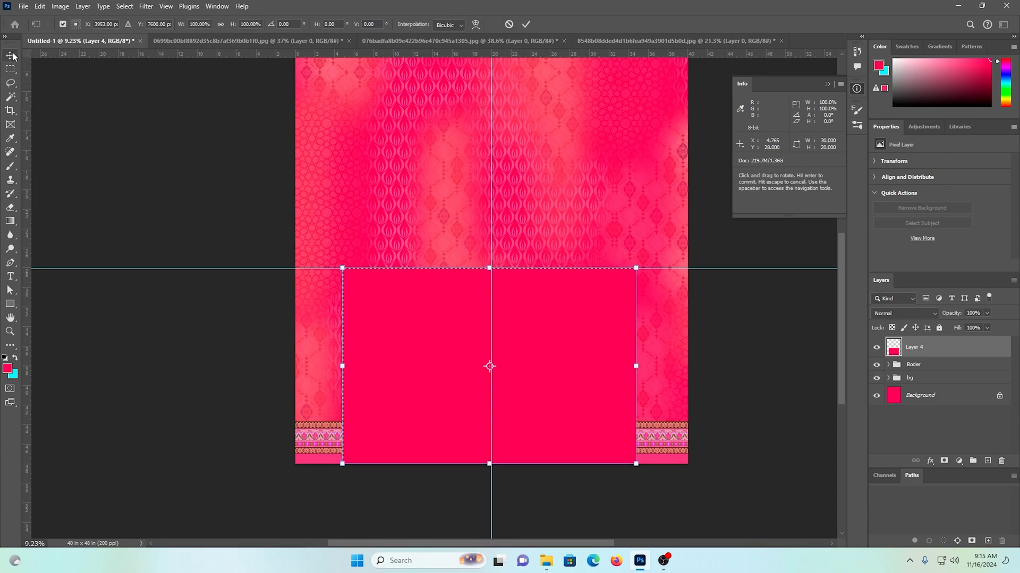
{"action": "key", "text": "ctrl+t"}
{"action": "key", "text": "shift+Right"}
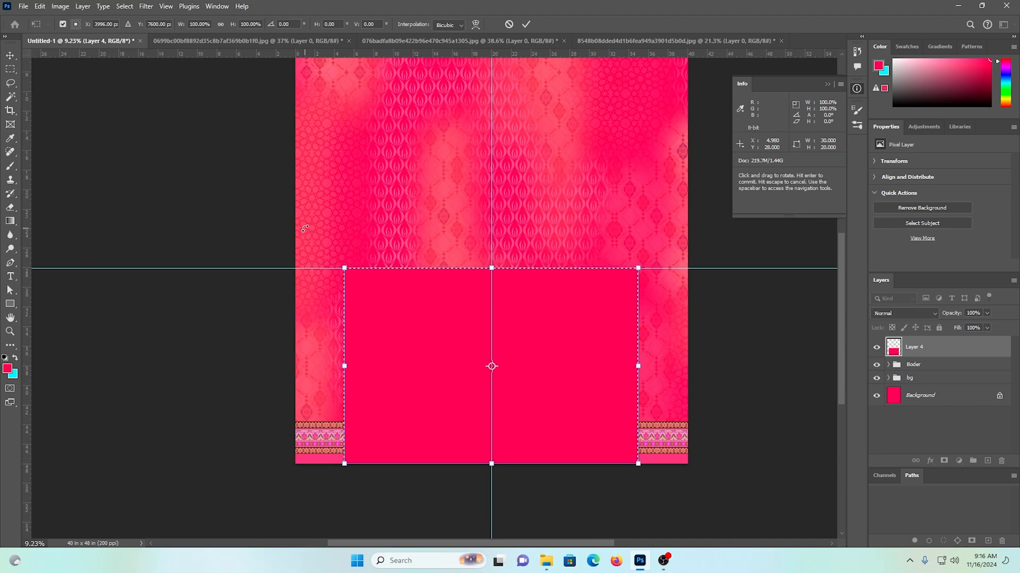
Step: Place vertical guides along both side edges of the pink rectangle and clear the rectangle from Layer 4
{"action": "left_click_drag", "start_coordinate": [27, 389], "coordinate": [345, 400]}
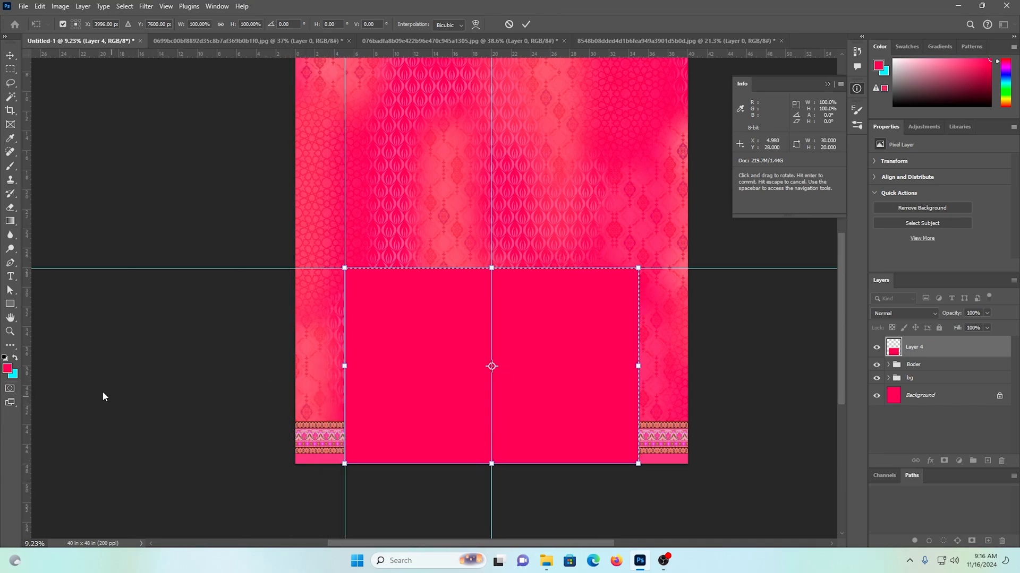
{"action": "left_click_drag", "start_coordinate": [23, 366], "coordinate": [639, 399]}
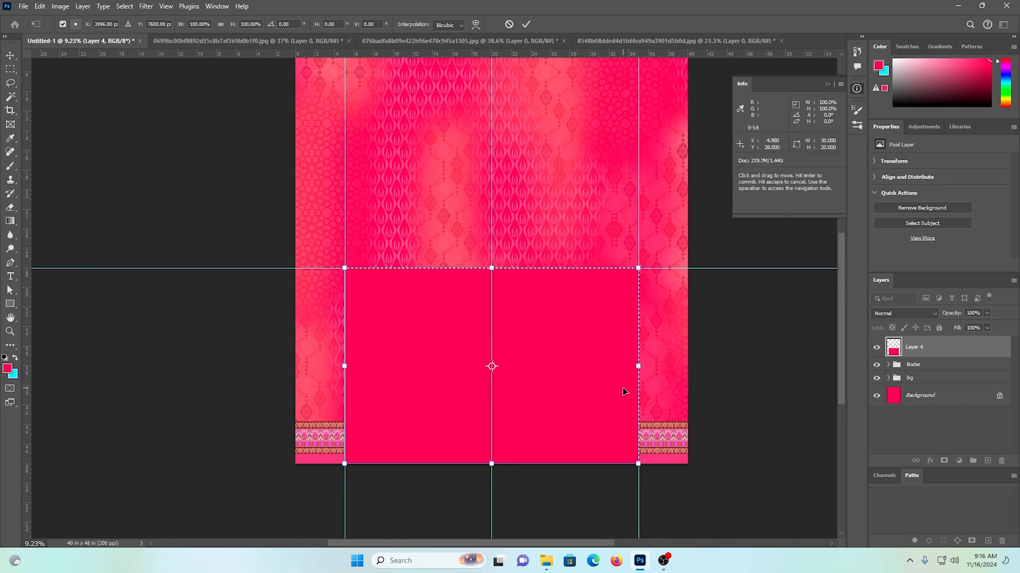
{"action": "key", "text": "Return"}
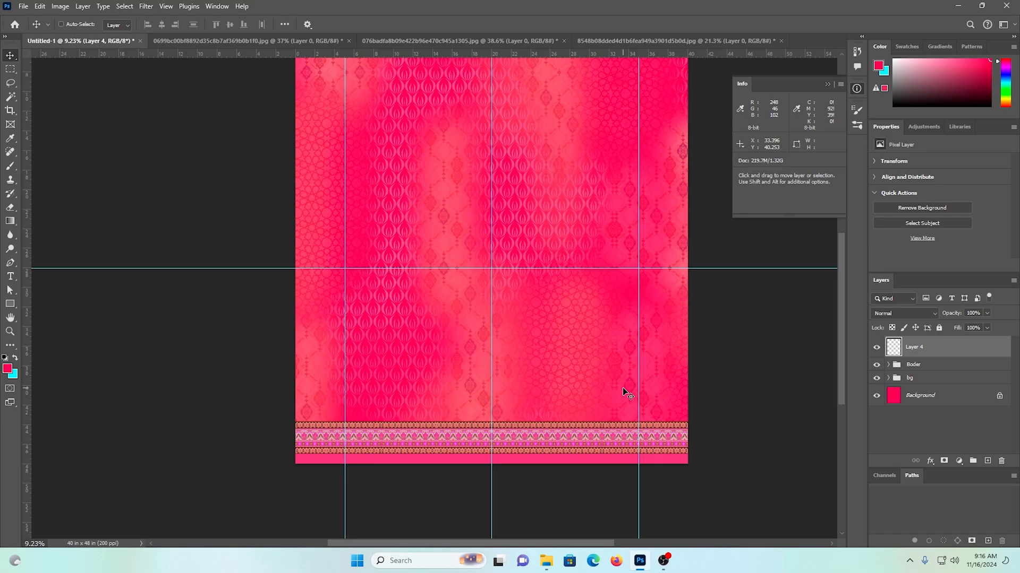
Step: With the Background layer active, make a Normal-style rectangular selection of the canvas's full width below the horizontal guide, about 40 x 20 in
{"action": "scroll", "coordinate": [538, 403], "scroll_direction": "up", "scroll_amount": 3}
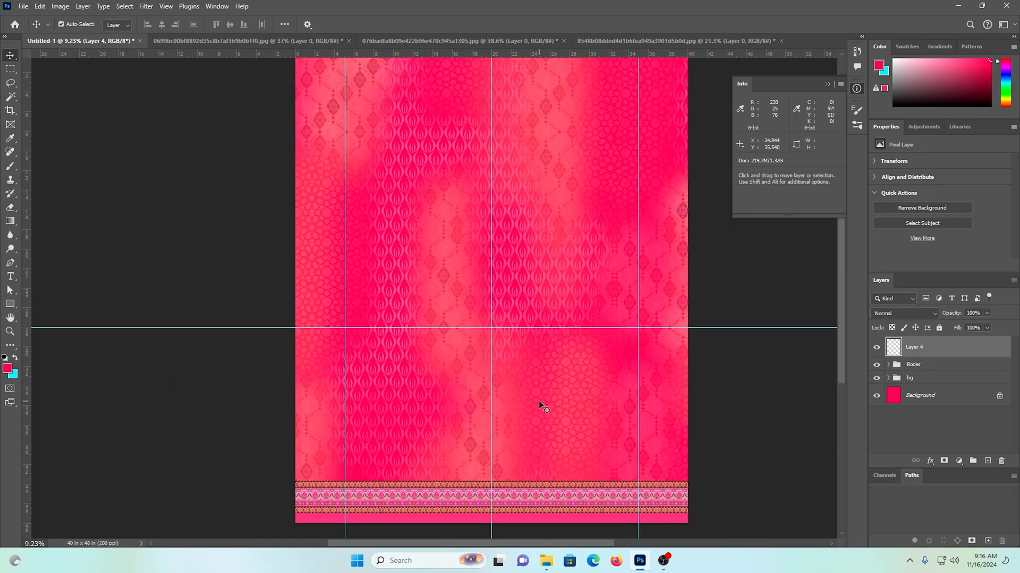
{"action": "left_click_drag", "start_coordinate": [613, 404], "coordinate": [527, 373]}
{"action": "scroll", "coordinate": [570, 405], "scroll_direction": "down", "scroll_amount": 2}
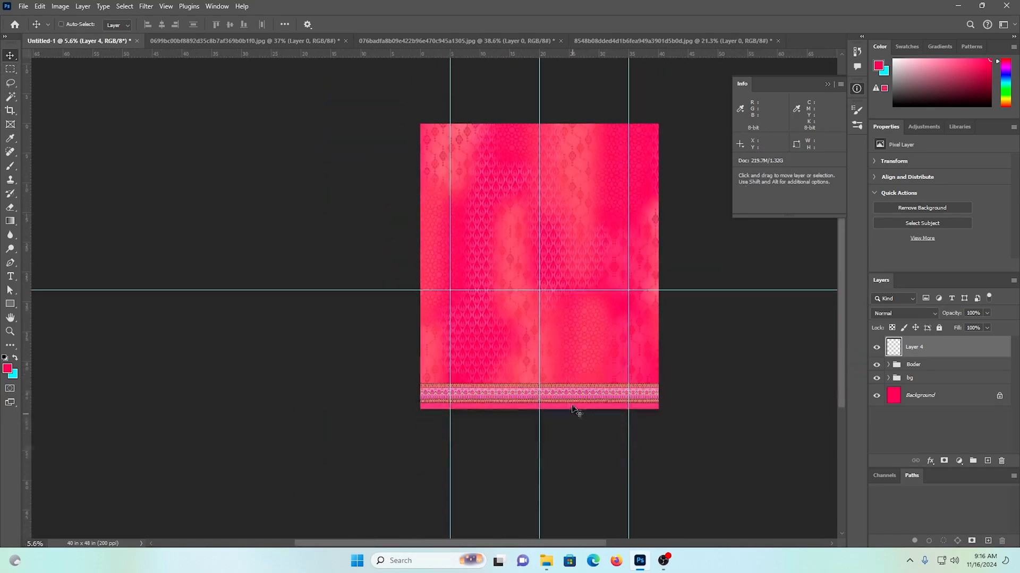
{"action": "left_click_drag", "start_coordinate": [570, 404], "coordinate": [605, 426]}
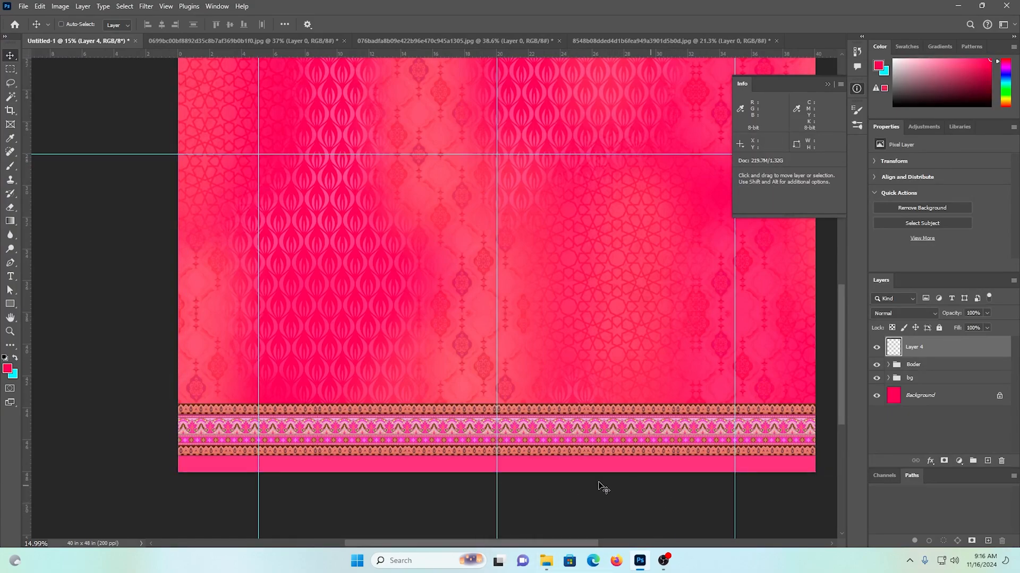
{"action": "scroll", "coordinate": [462, 346], "scroll_direction": "down", "scroll_amount": 3}
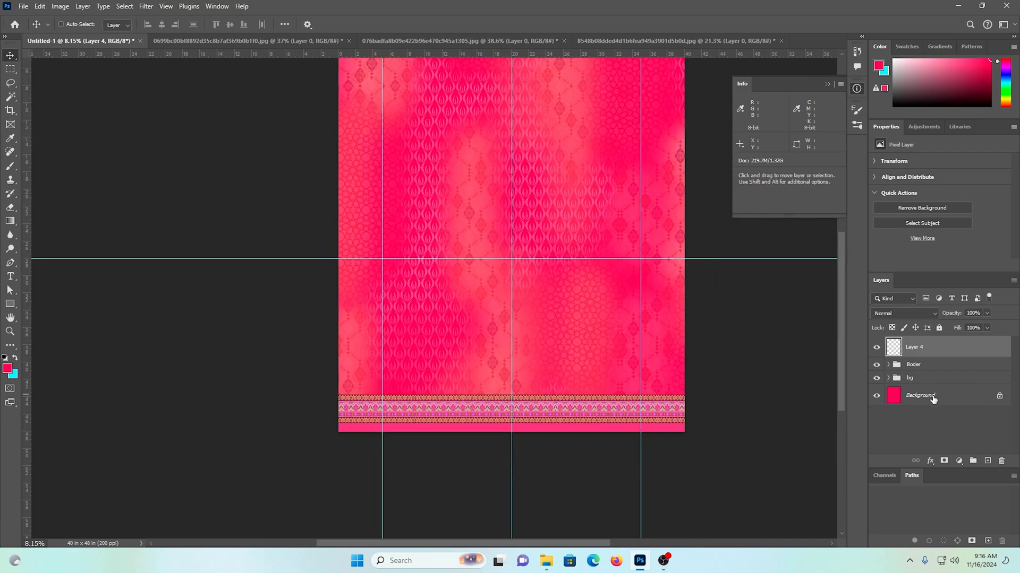
{"action": "left_click", "coordinate": [933, 399]}
{"action": "left_click", "coordinate": [10, 70]}
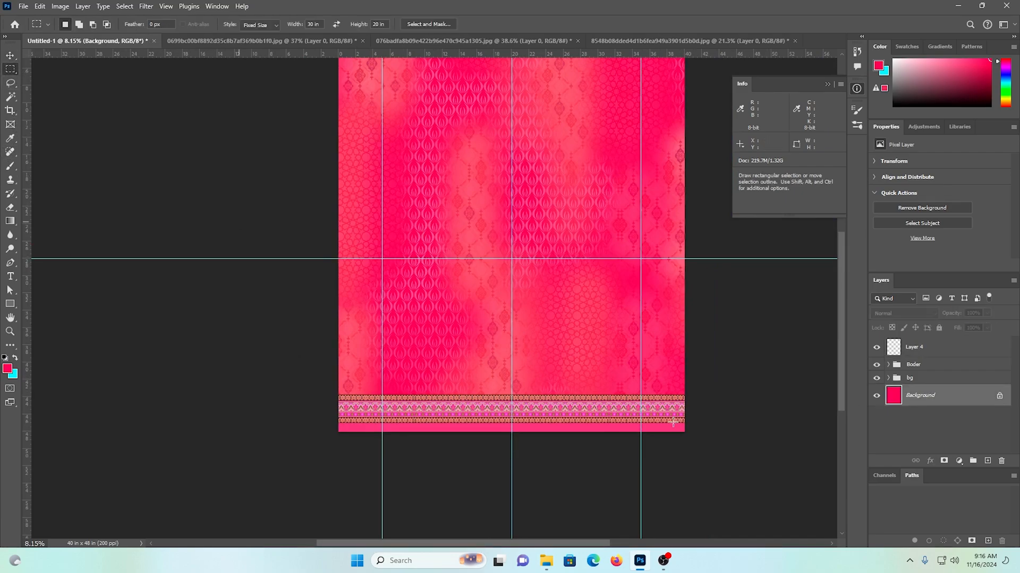
{"action": "left_click_drag", "start_coordinate": [228, 254], "coordinate": [225, 235]}
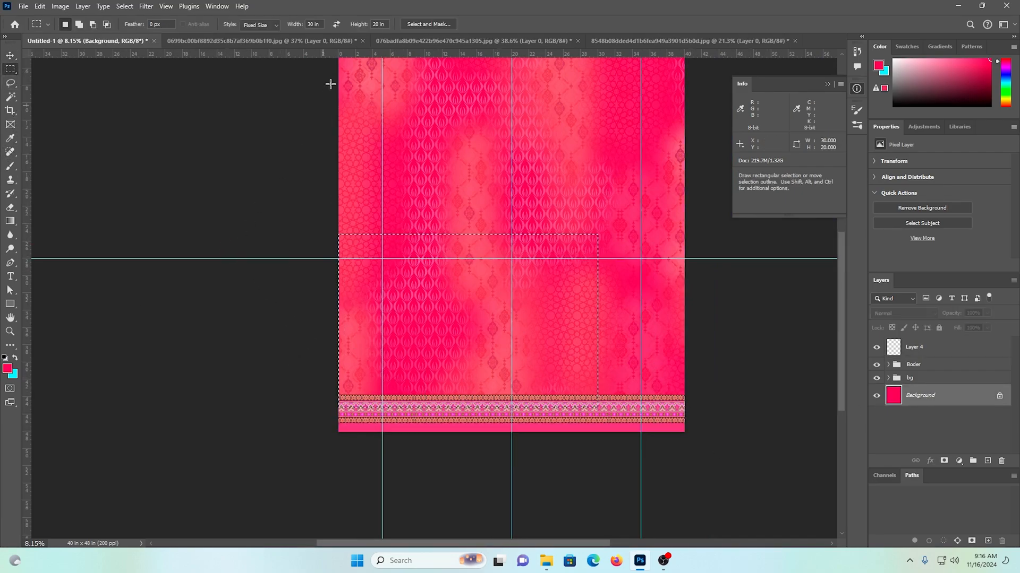
{"action": "left_click", "coordinate": [267, 25]}
{"action": "left_click", "coordinate": [249, 35]}
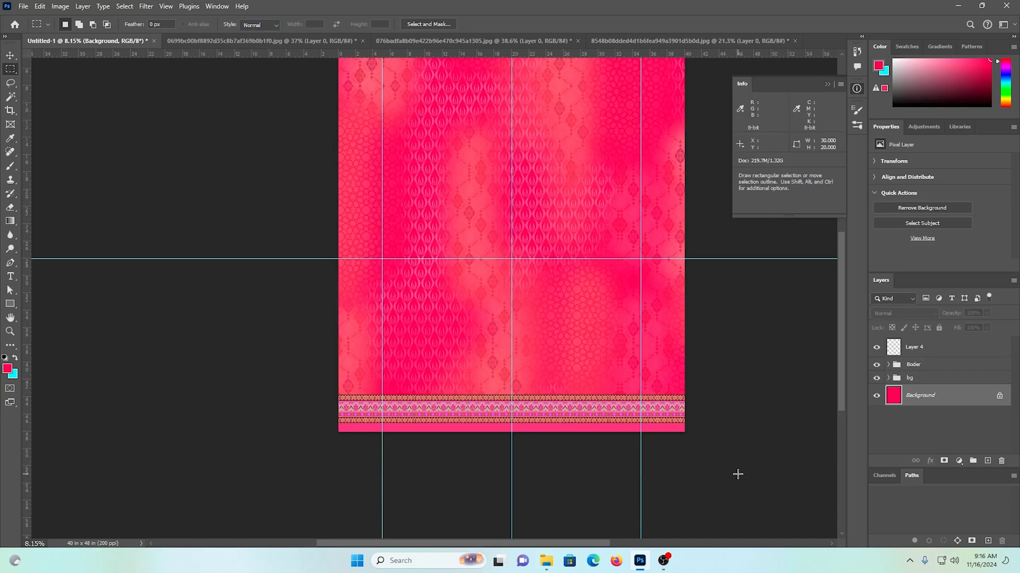
{"action": "left_click_drag", "start_coordinate": [738, 474], "coordinate": [244, 259]}
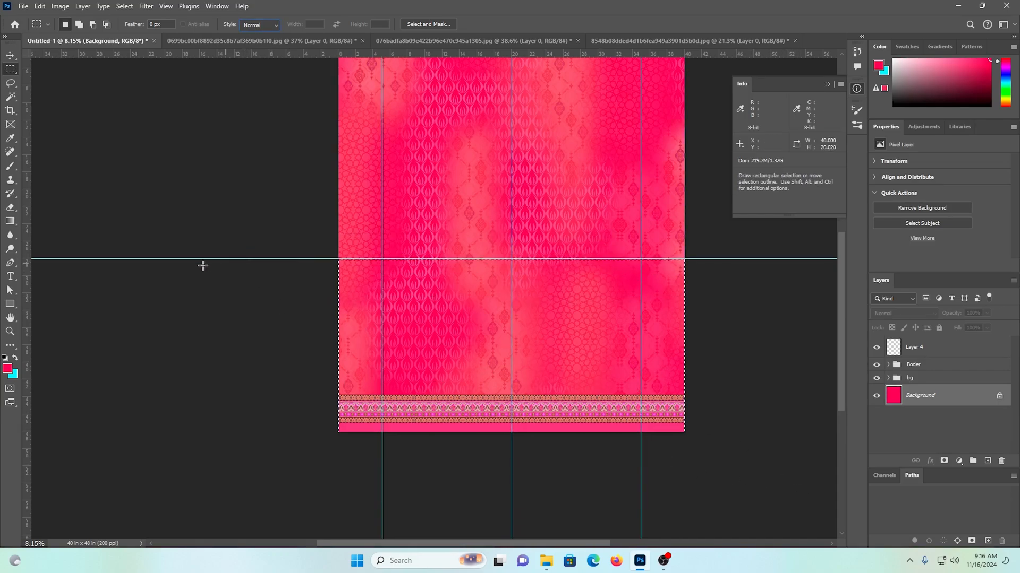
Step: Choose a bright orange foreground color and draw an upward linear gradient from orange to transparent inside the Background selection
{"action": "left_click", "coordinate": [15, 359]}
{"action": "left_click", "coordinate": [7, 368]}
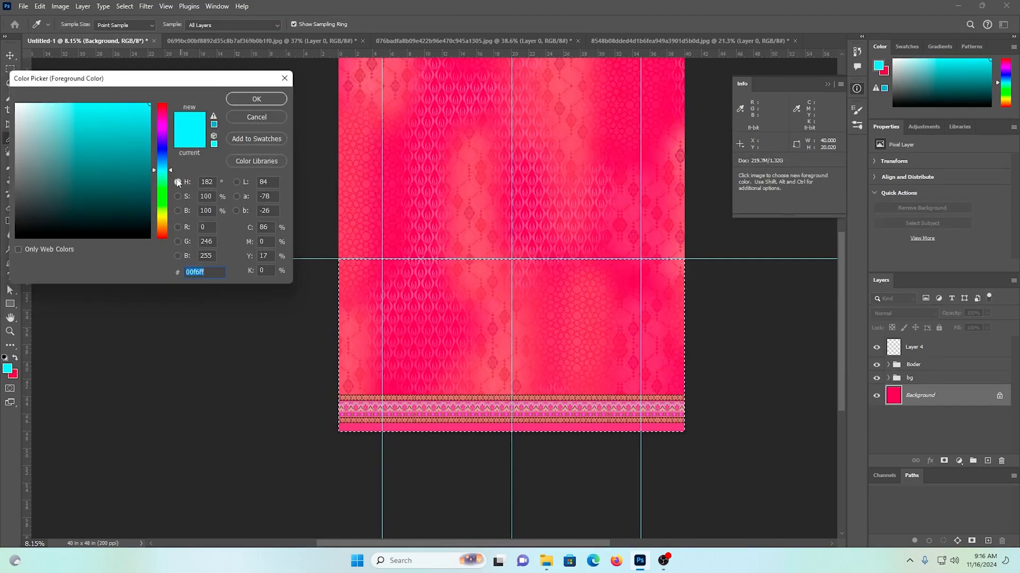
{"action": "left_click", "coordinate": [163, 222]}
{"action": "left_click", "coordinate": [160, 226]}
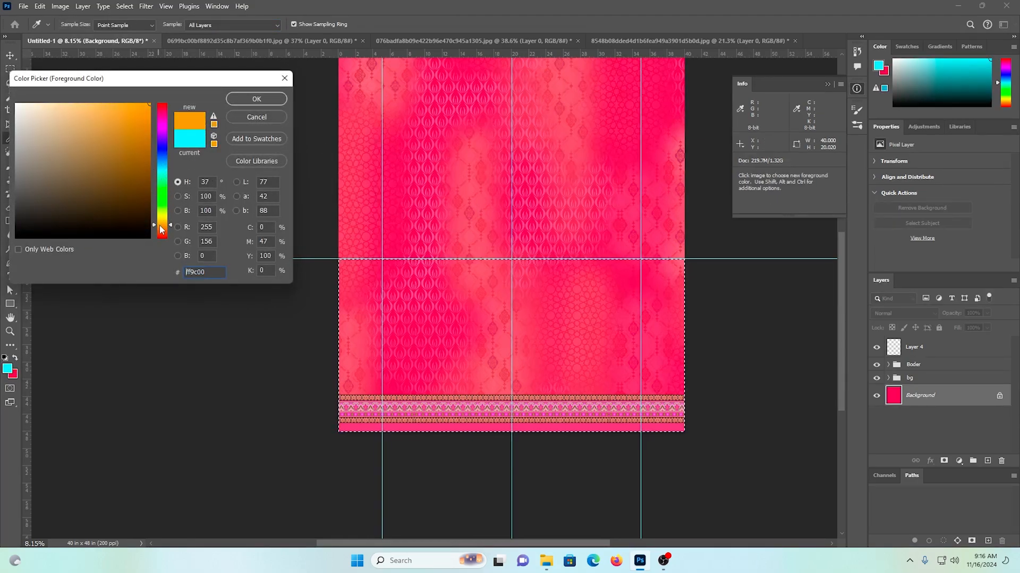
{"action": "left_click", "coordinate": [159, 227]}
{"action": "left_click", "coordinate": [160, 224]}
{"action": "left_click", "coordinate": [256, 99]}
{"action": "left_click", "coordinate": [10, 221]}
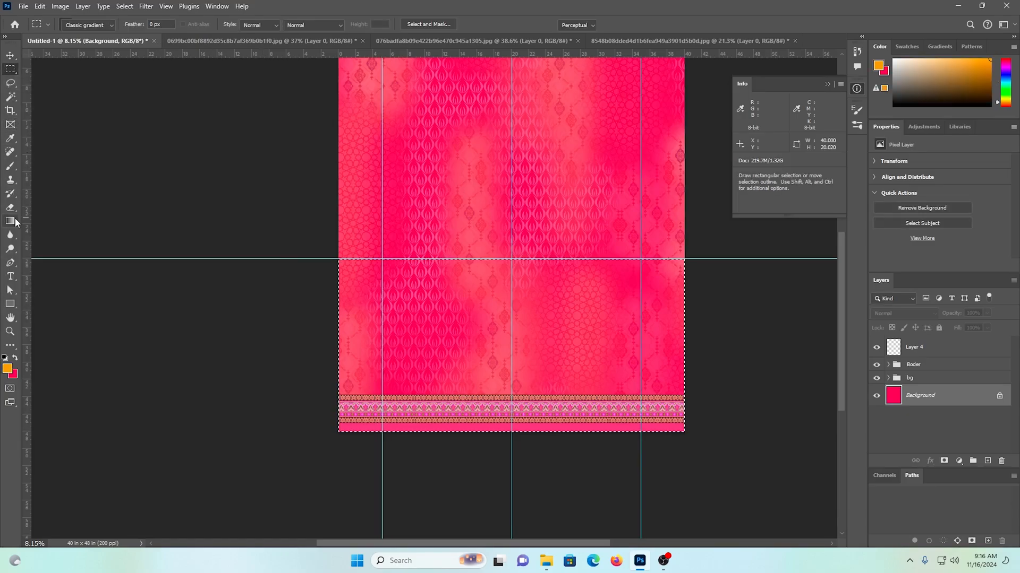
{"action": "left_click_drag", "start_coordinate": [501, 359], "coordinate": [500, 274]}
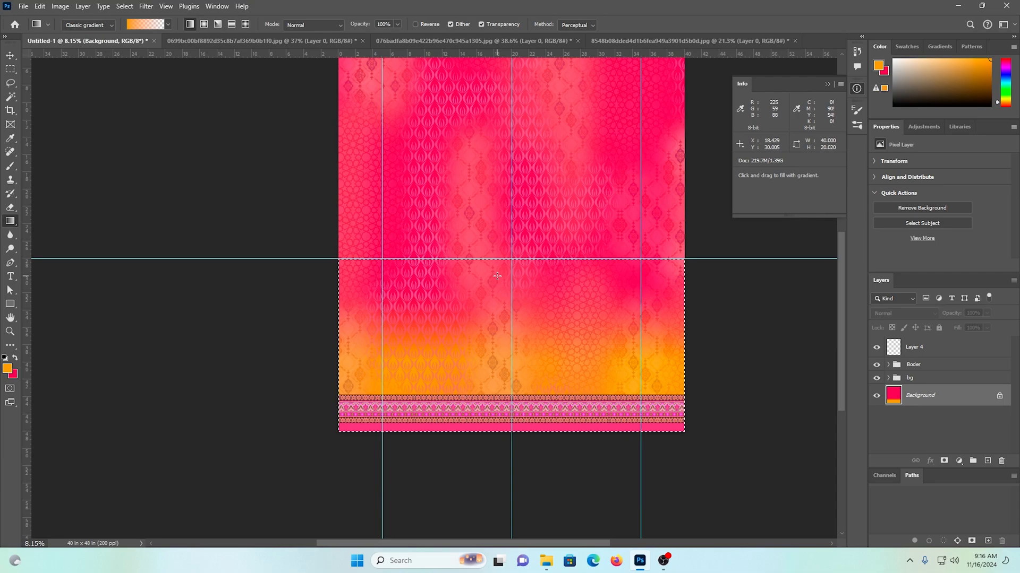
Step: Undo the Background gradient, redraw it upward from orange to transparent on a new layer above the Background, and clear the selection
{"action": "key", "text": "ctrl+d"}
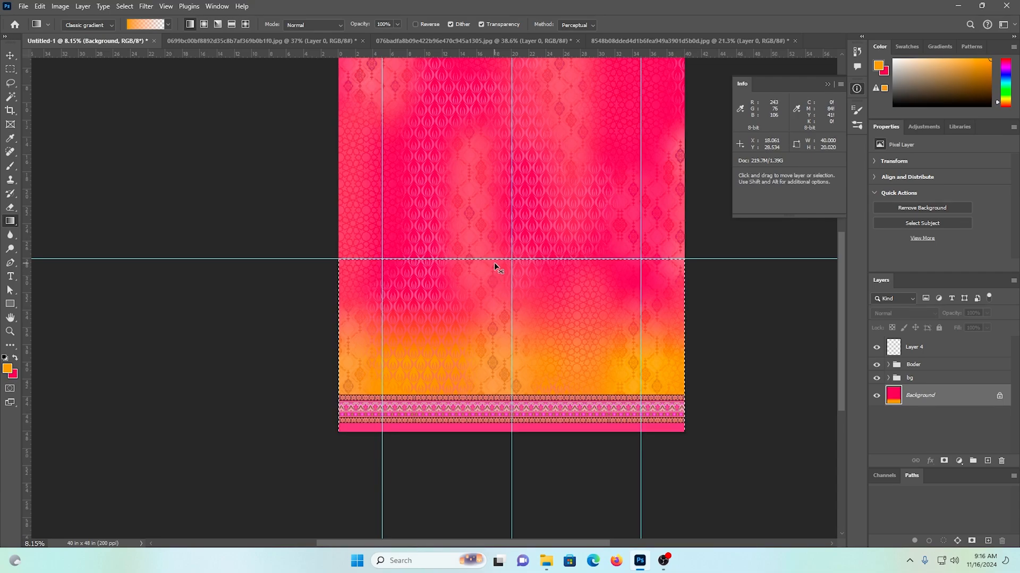
{"action": "key", "text": "ctrl+shift+d"}
{"action": "key", "text": "ctrl+z"}
{"action": "left_click", "coordinate": [987, 461]}
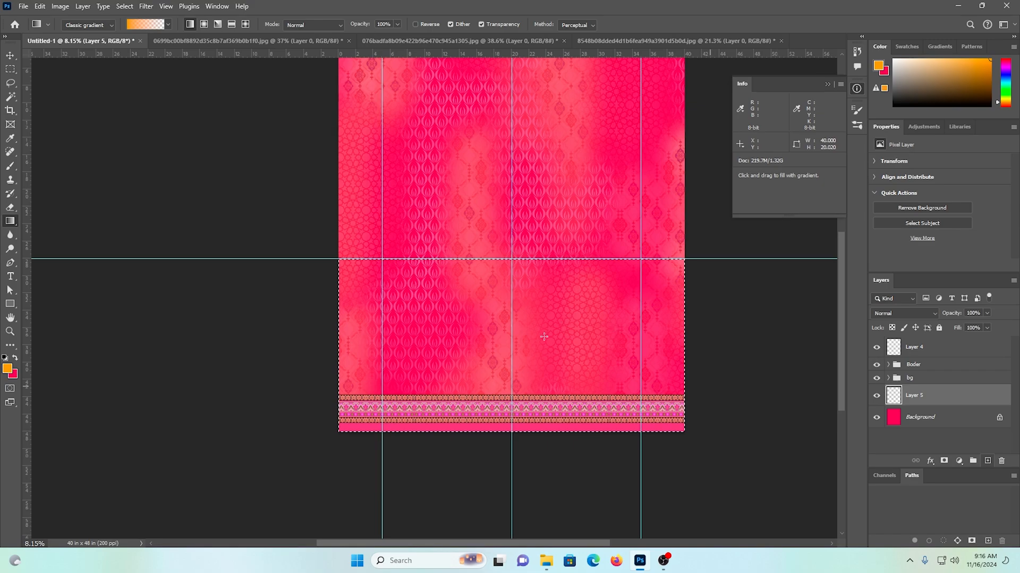
{"action": "left_click_drag", "start_coordinate": [512, 364], "coordinate": [514, 277]}
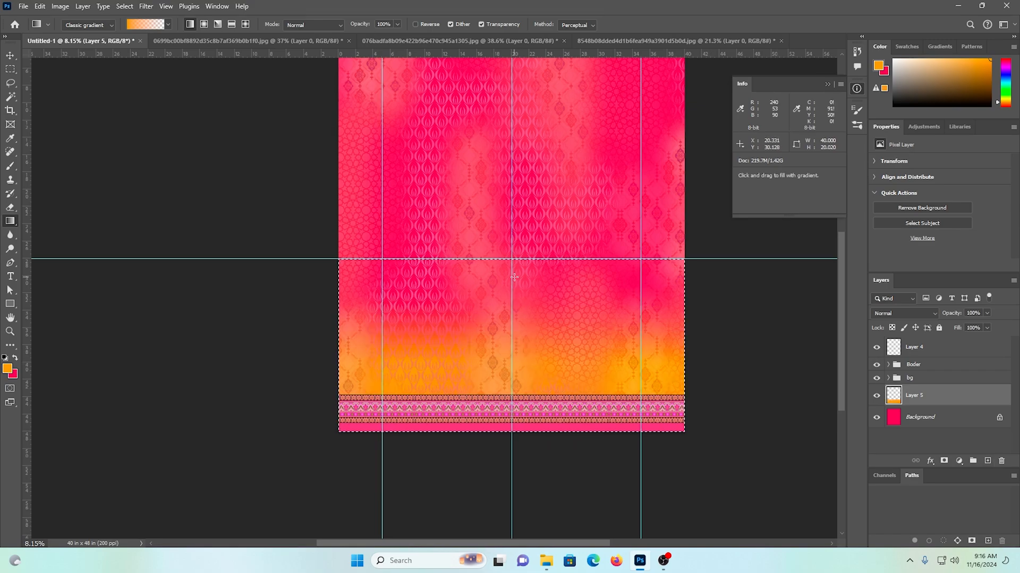
{"action": "key", "text": "ctrl+d"}
Step: Shift the gradient layer's colour to red with Hue/Saturation, using Hue -43 and Saturation +48
{"action": "left_click", "coordinate": [10, 55]}
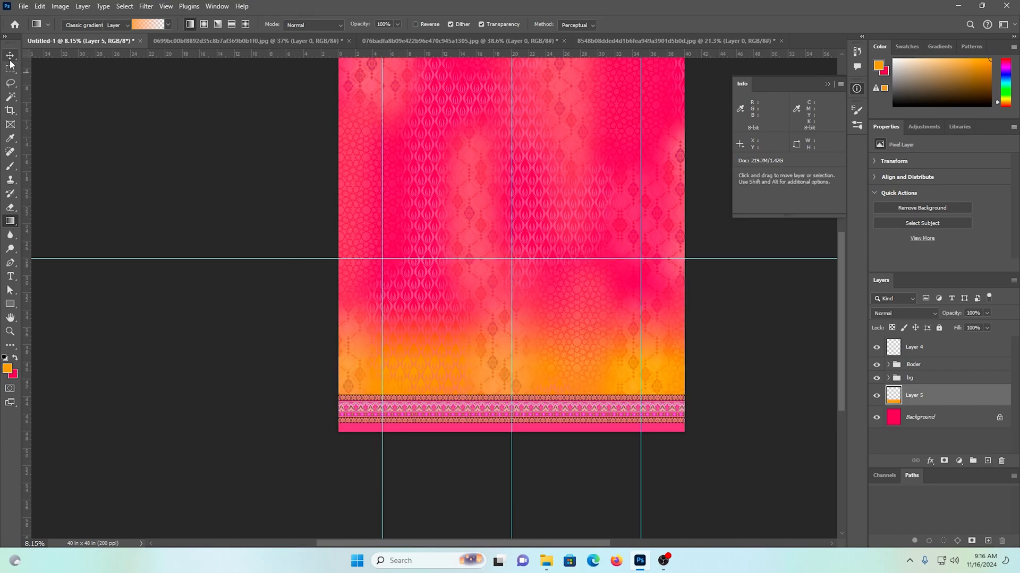
{"action": "key", "text": "ctrl+u"}
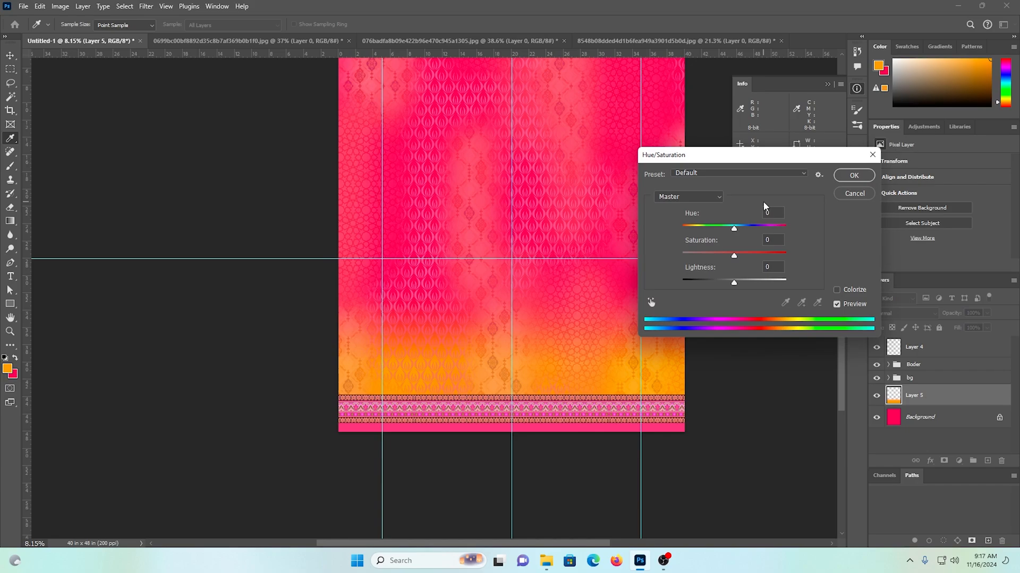
{"action": "left_click_drag", "start_coordinate": [735, 223], "coordinate": [711, 230]}
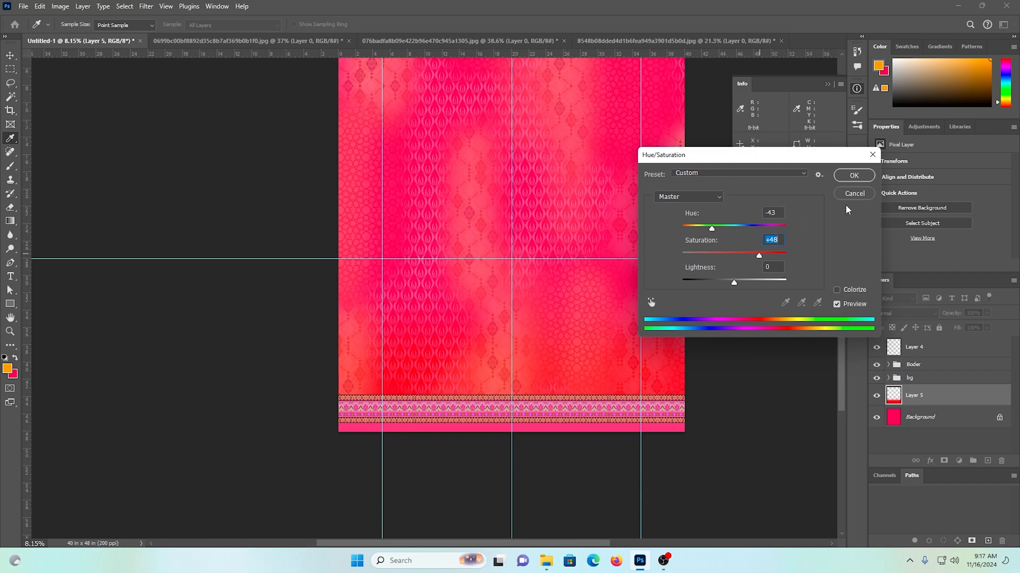
{"action": "left_click", "coordinate": [853, 175]}
{"action": "scroll", "coordinate": [428, 277], "scroll_direction": "down", "scroll_amount": 2}
{"action": "key", "text": "ctrl+0"}
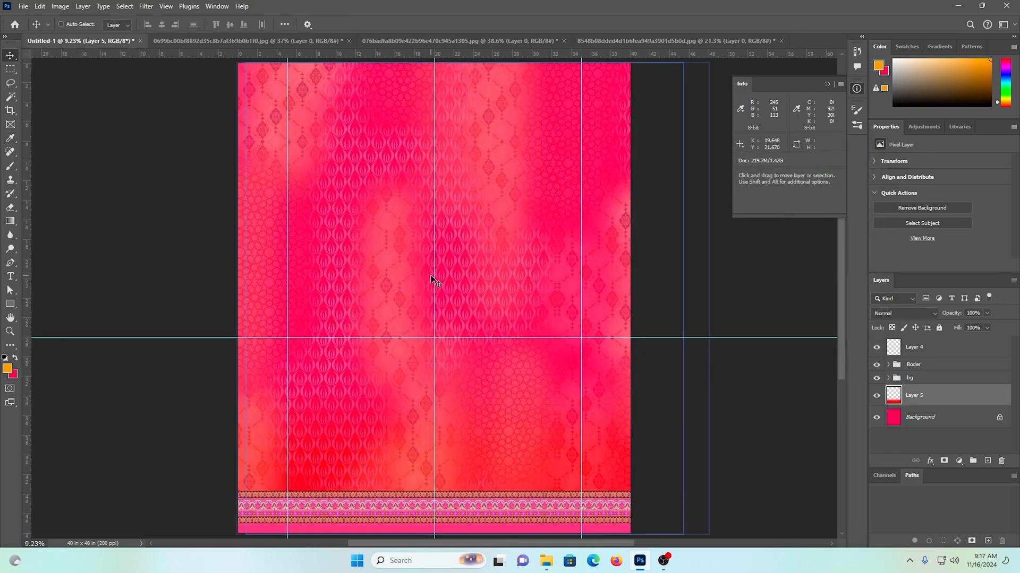
{"action": "scroll", "coordinate": [291, 471], "scroll_direction": "down", "scroll_amount": 4}
{"action": "scroll", "coordinate": [545, 365], "scroll_direction": "down", "scroll_amount": 1}
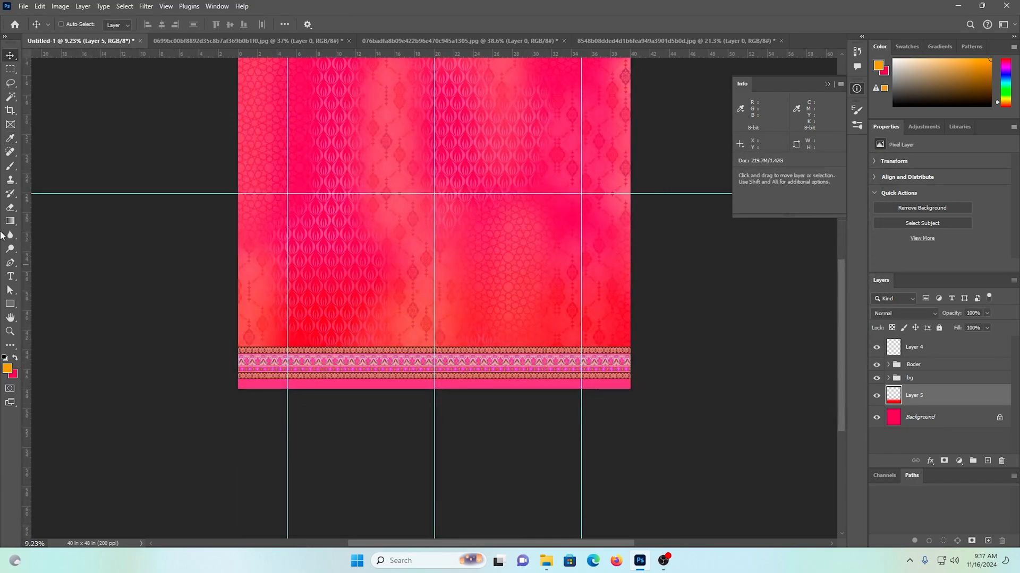
Step: Browse the Downloads folder in File Explorer and preview the pink-and-blue dahlia bouquet and the purple dahlia spray images
{"action": "left_click", "coordinate": [546, 561]}
{"action": "scroll", "coordinate": [594, 360], "scroll_direction": "down", "scroll_amount": 10}
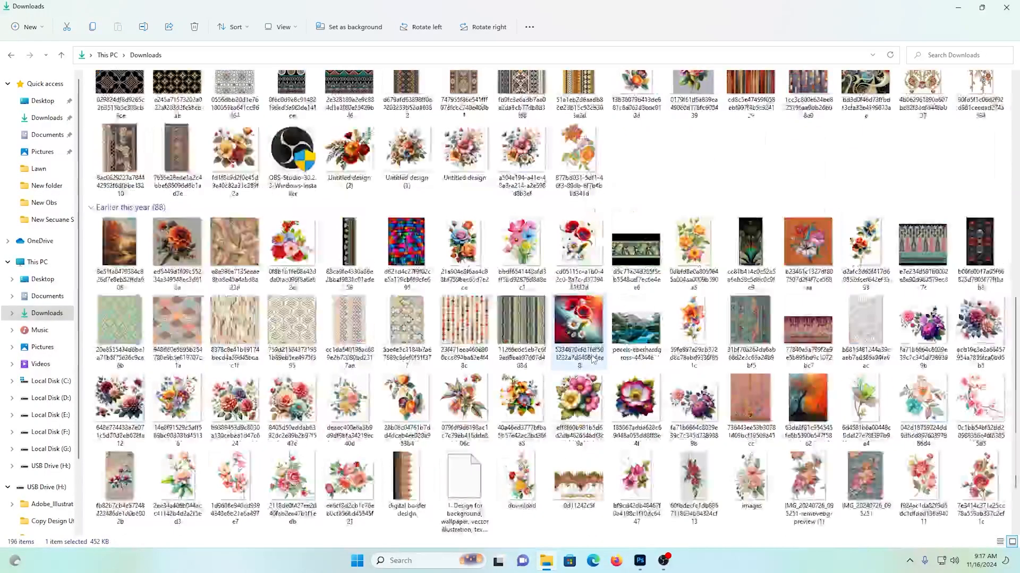
{"action": "scroll", "coordinate": [594, 360], "scroll_direction": "down", "scroll_amount": 3}
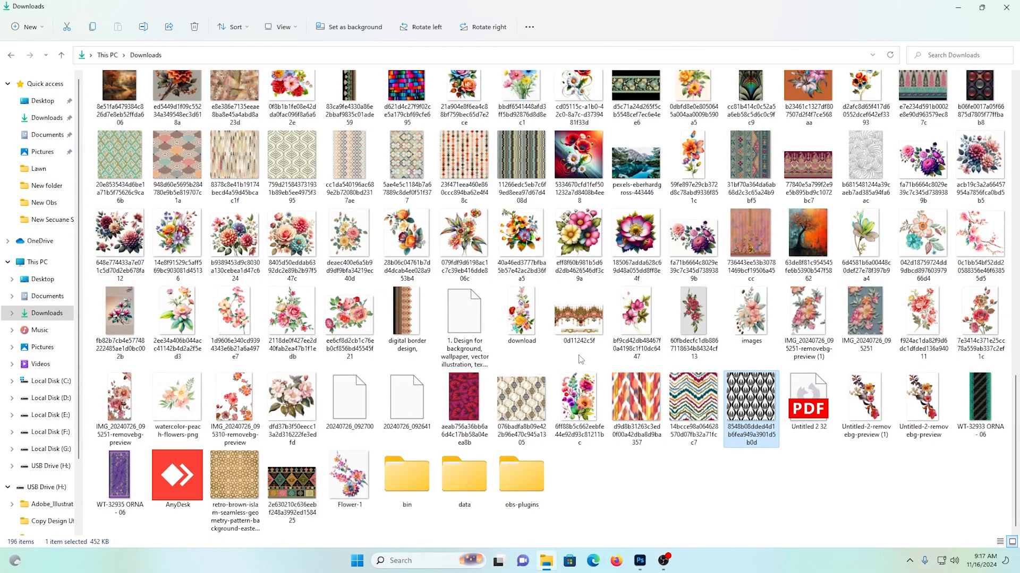
{"action": "double_click", "coordinate": [979, 154]}
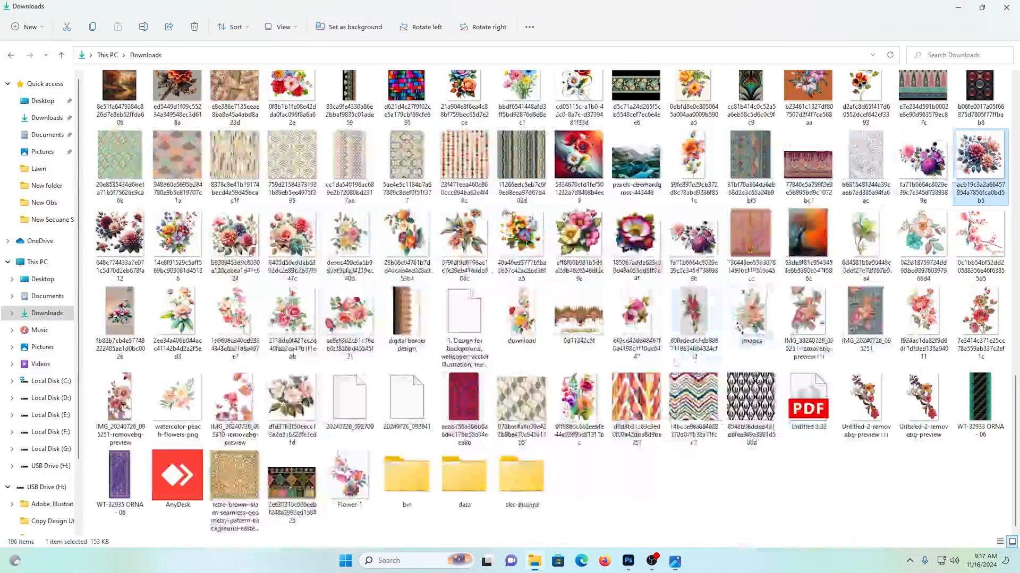
{"action": "left_click", "coordinate": [956, 8]}
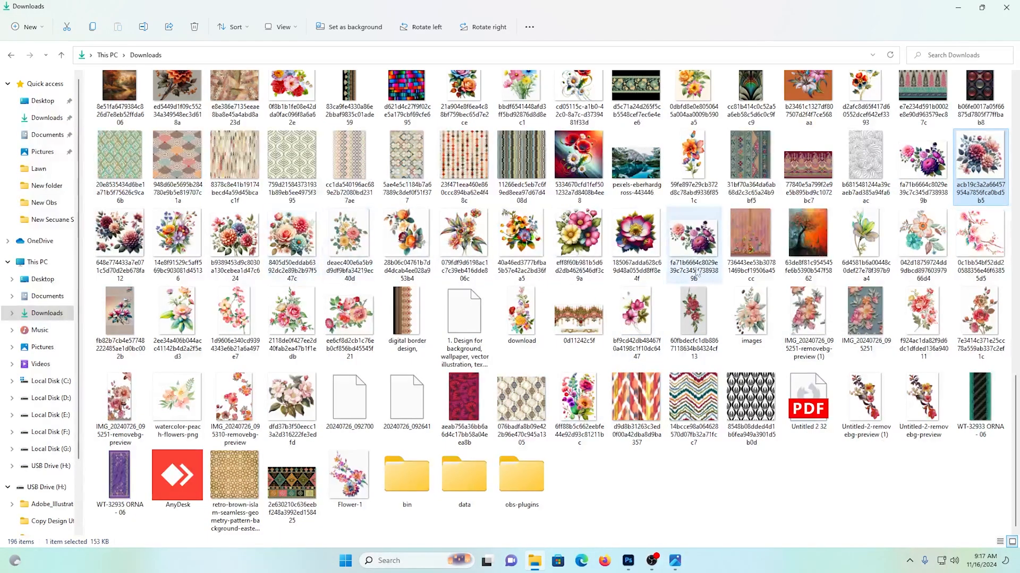
{"action": "double_click", "coordinate": [699, 253]}
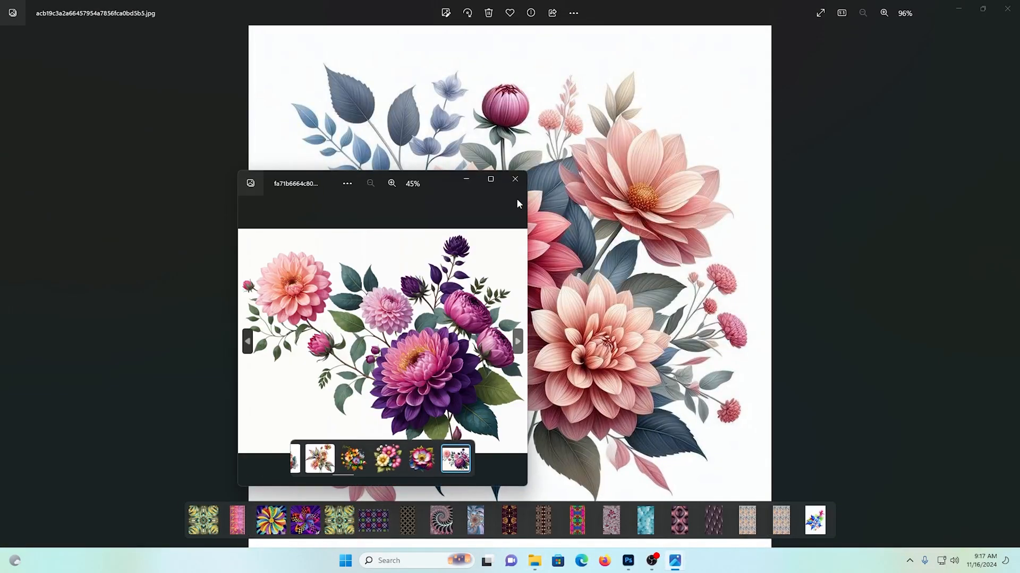
{"action": "left_click", "coordinate": [515, 181]}
{"action": "left_click", "coordinate": [1015, 6]}
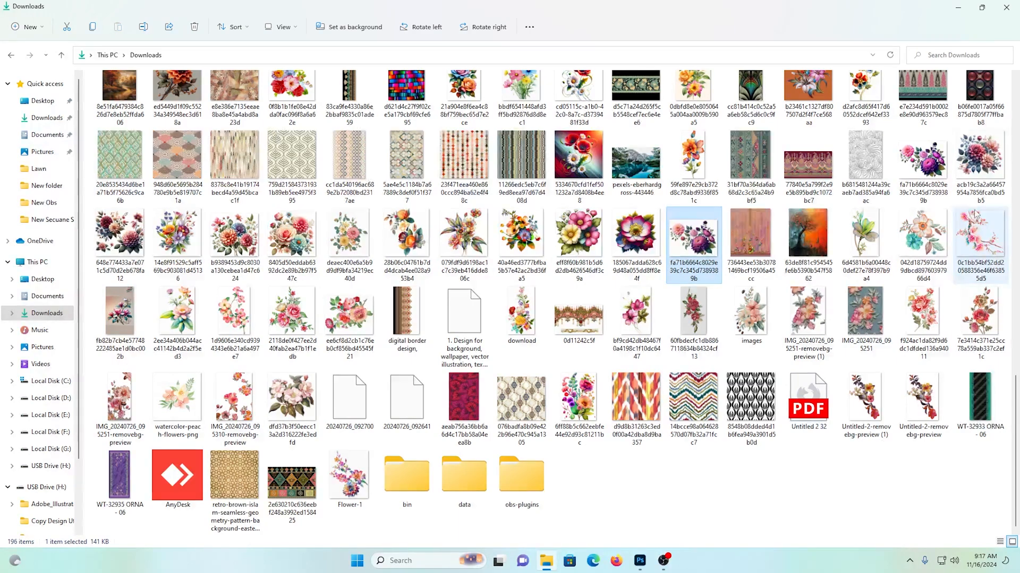
Step: Open the pink-and-blue dahlia bouquet image acb19c3a2a66457954a7856fca0bd5b5 from Downloads in Photoshop
{"action": "left_click", "coordinate": [976, 163]}
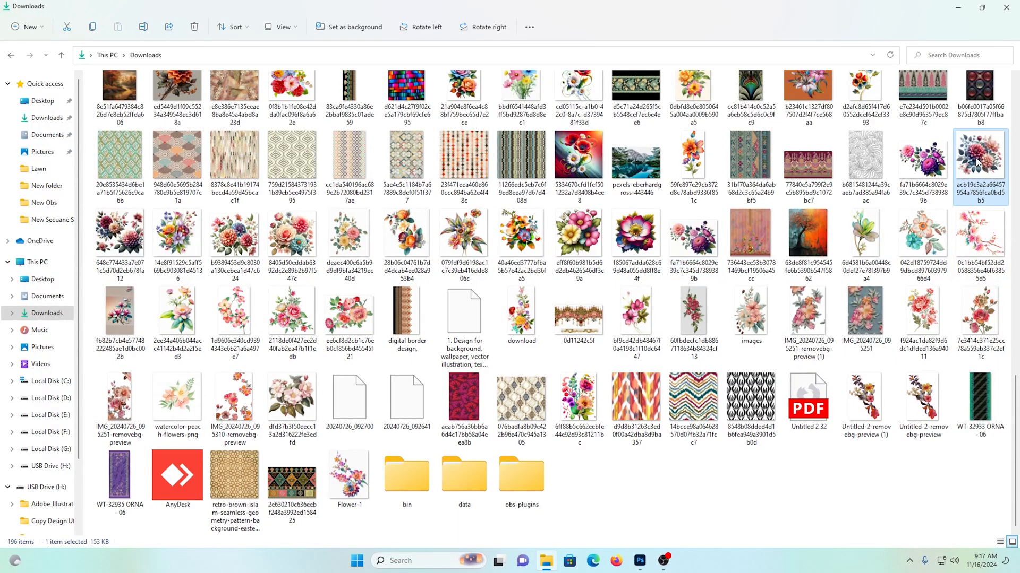
{"action": "right_click", "coordinate": [967, 162]}
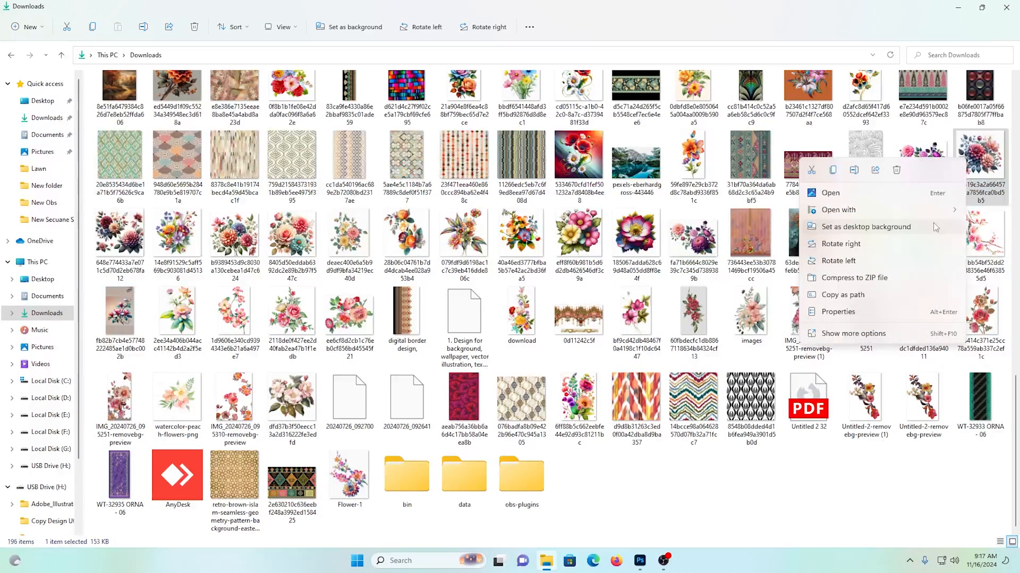
{"action": "mouse_move", "coordinate": [841, 211]}
{"action": "left_click", "coordinate": [911, 229]}
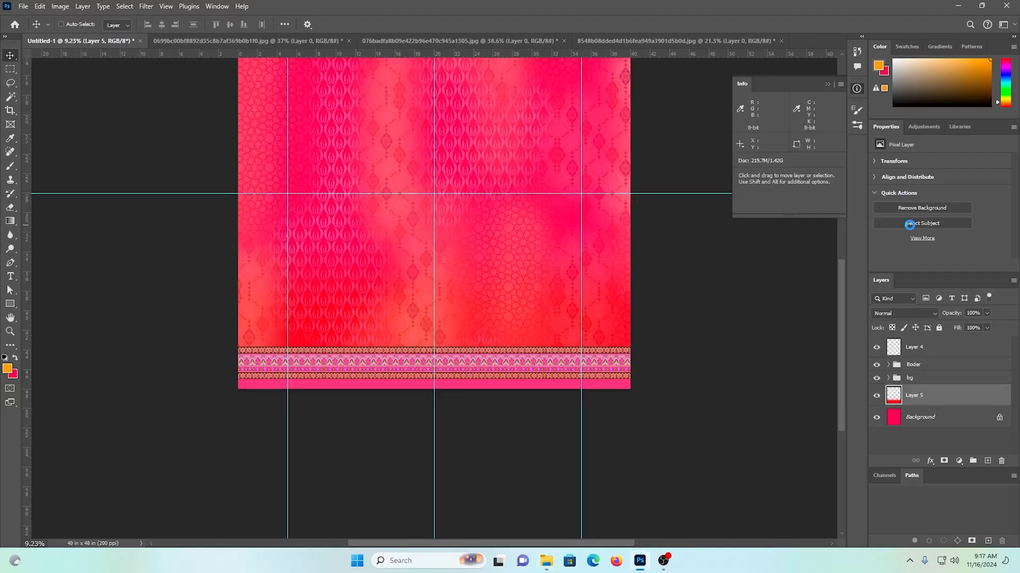
Step: Return to the Downloads folder and open the purple dahlia spray image fa71b6664c8029e39c7c345d7389389b in Photoshop
{"action": "left_click", "coordinate": [545, 561]}
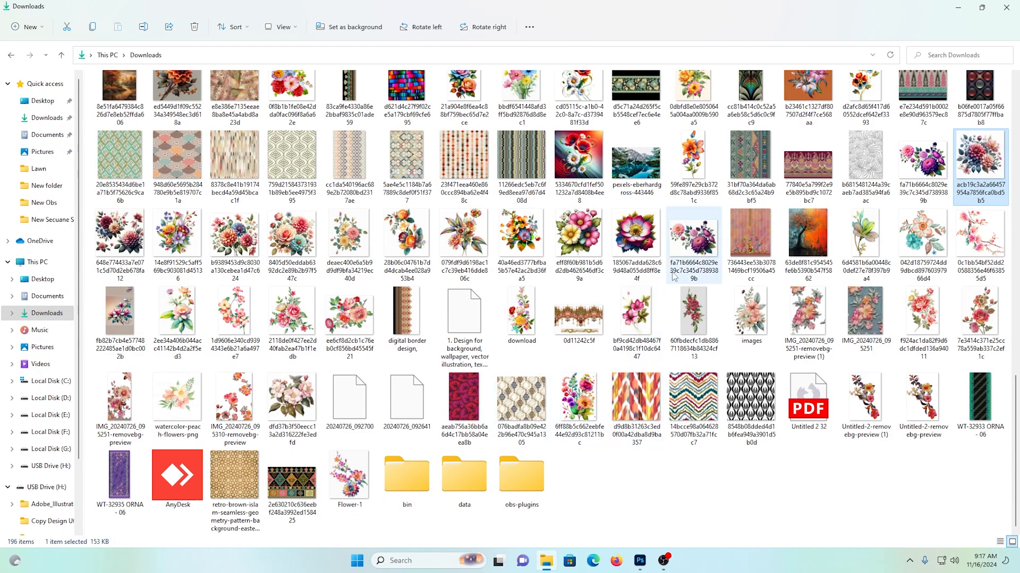
{"action": "left_click", "coordinate": [682, 242]}
{"action": "right_click", "coordinate": [681, 242]}
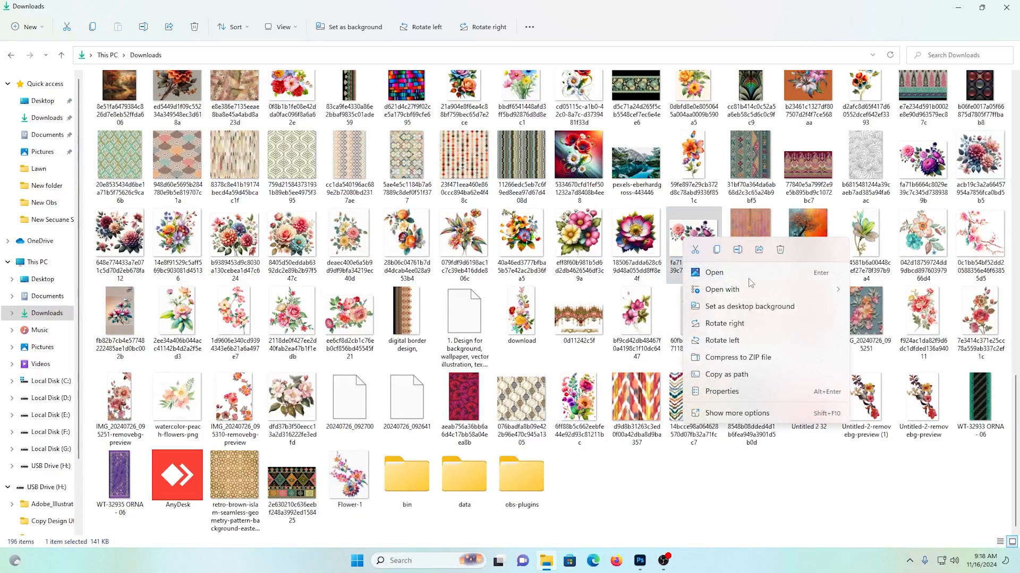
{"action": "mouse_move", "coordinate": [733, 290]}
{"action": "left_click", "coordinate": [900, 311]}
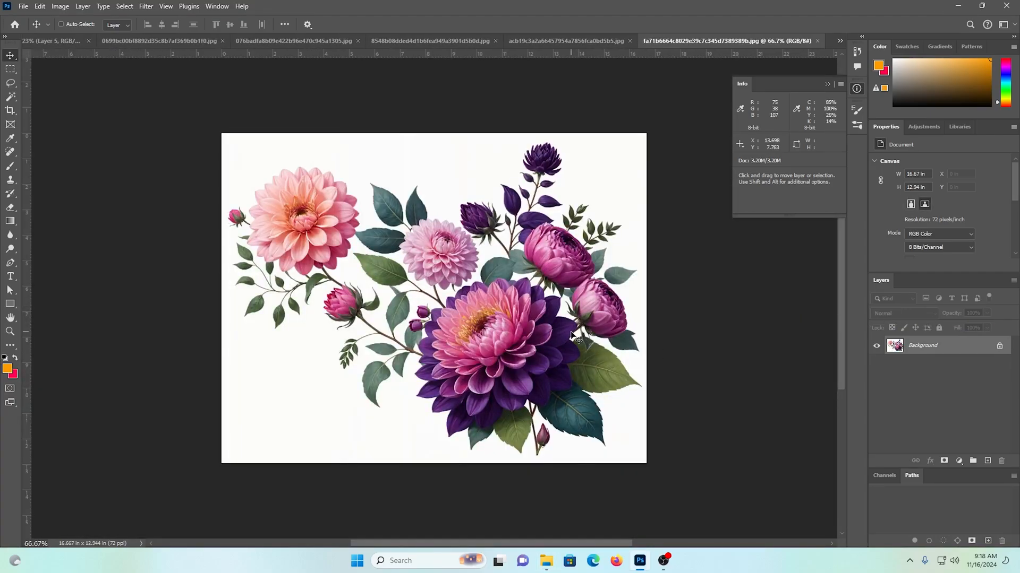
Step: Look through the Downloads folder for more flowers, previewing the single large rose and the a504e194 anemone bouquet images
{"action": "left_click", "coordinate": [959, 6]}
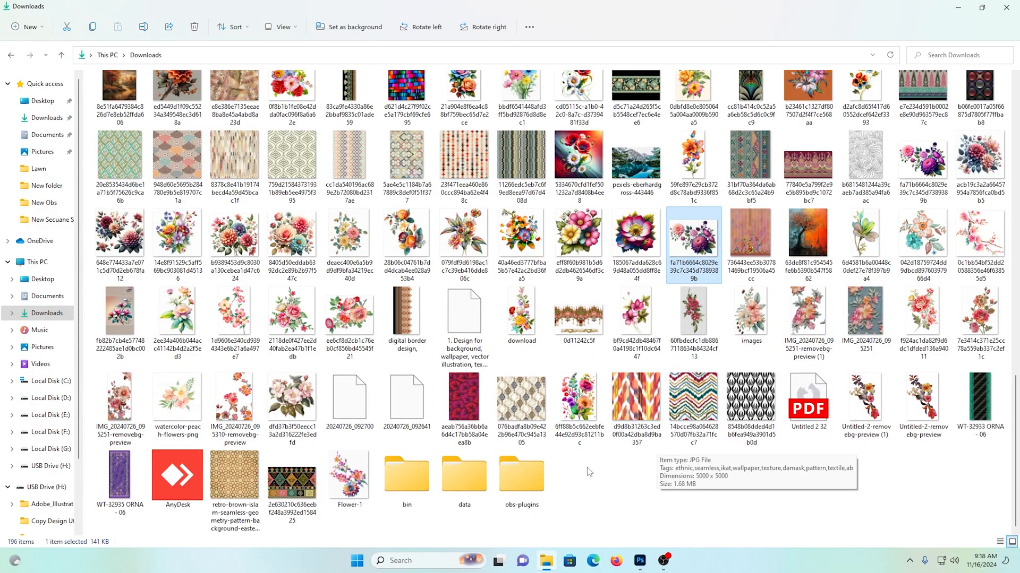
{"action": "mouse_move", "coordinate": [470, 470]}
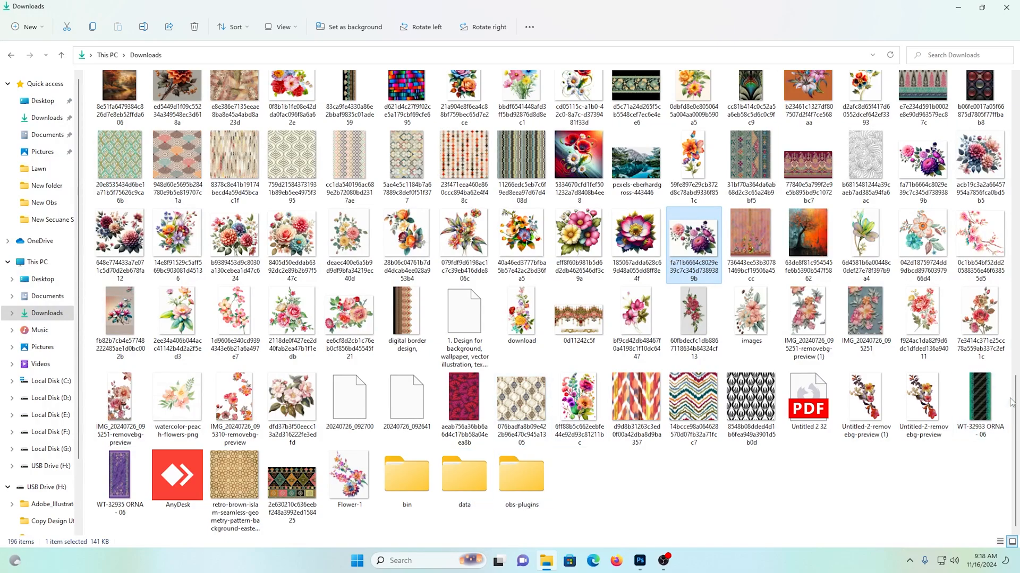
{"action": "scroll", "coordinate": [802, 420], "scroll_direction": "up", "scroll_amount": 5}
{"action": "scroll", "coordinate": [801, 420], "scroll_direction": "up", "scroll_amount": 2}
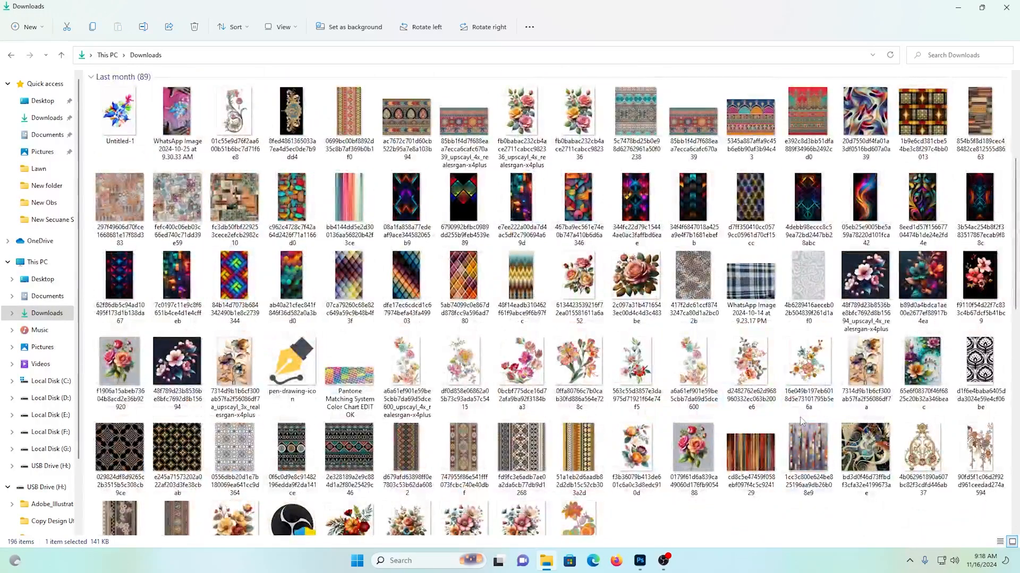
{"action": "double_click", "coordinate": [636, 276]}
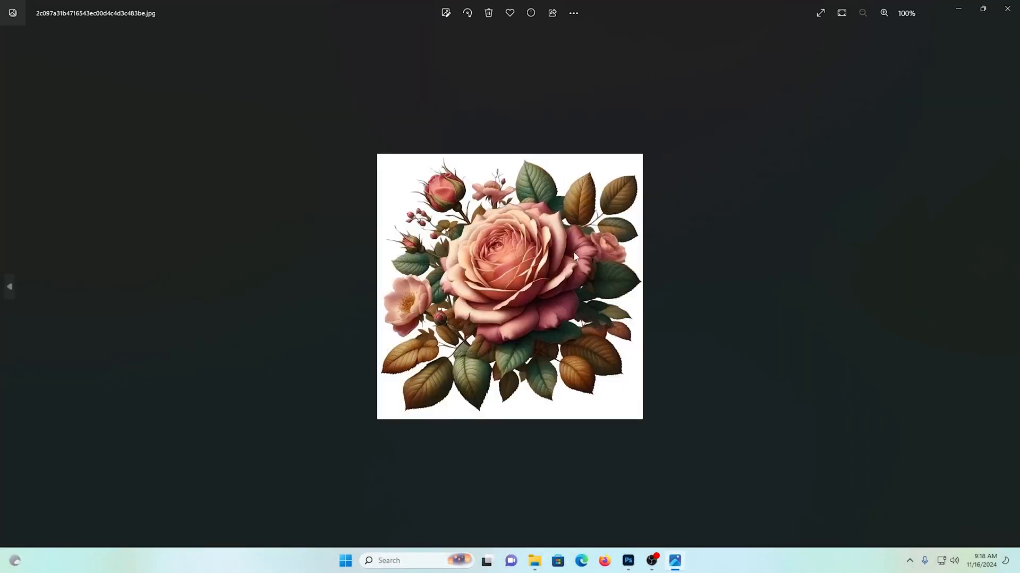
{"action": "left_click", "coordinate": [1007, 8]}
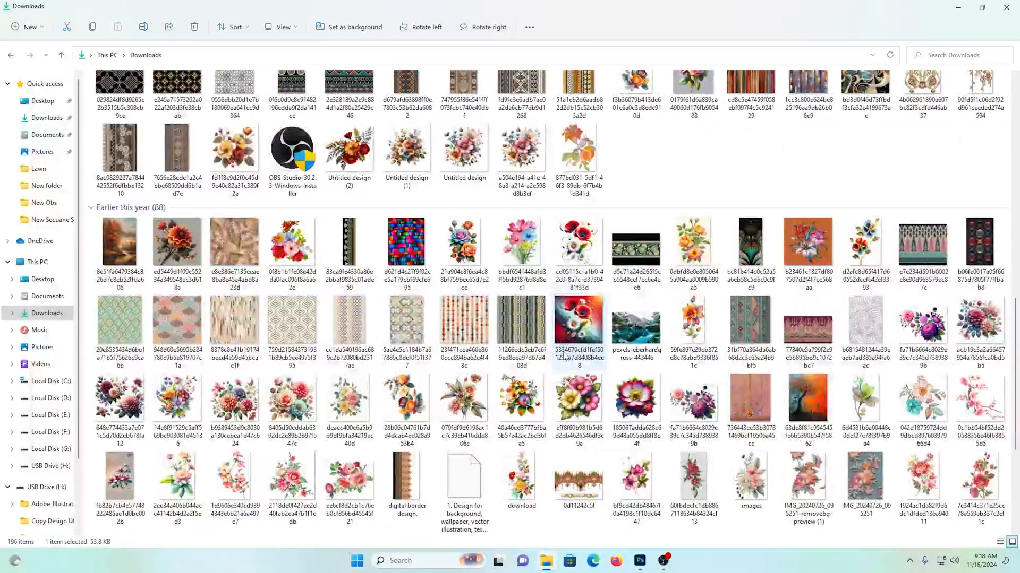
{"action": "left_click", "coordinate": [536, 150]}
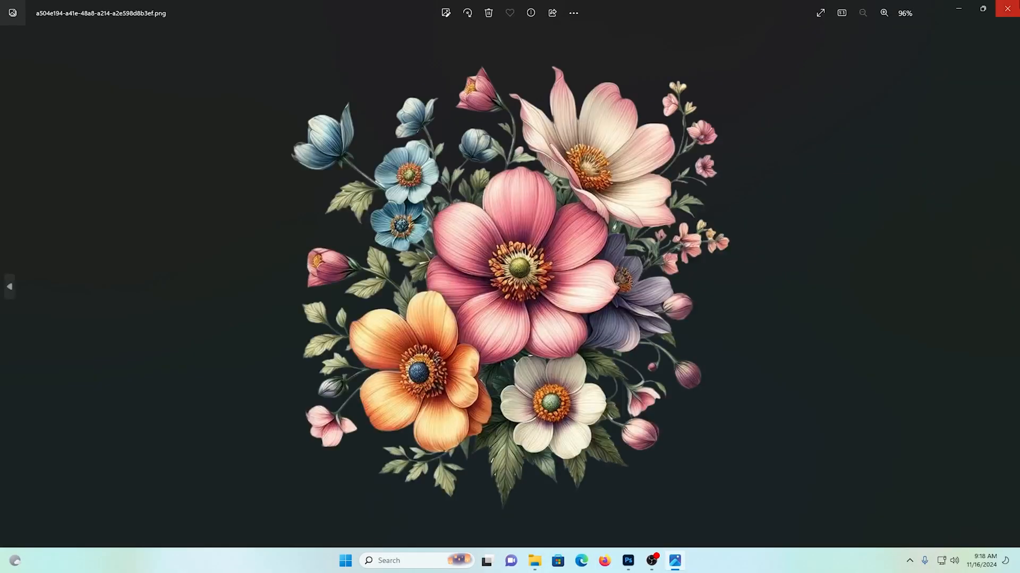
{"action": "key", "text": "alt+F4"}
Step: Preview the anemone bouquet image "Untitled design" and open it in Photoshop
{"action": "left_click", "coordinate": [471, 156]}
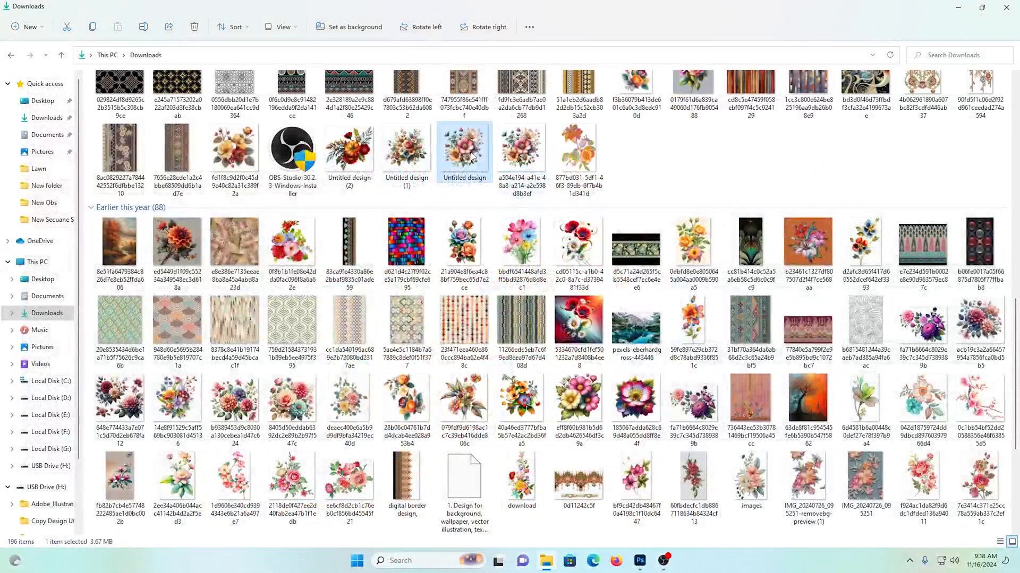
{"action": "double_click", "coordinate": [471, 155]}
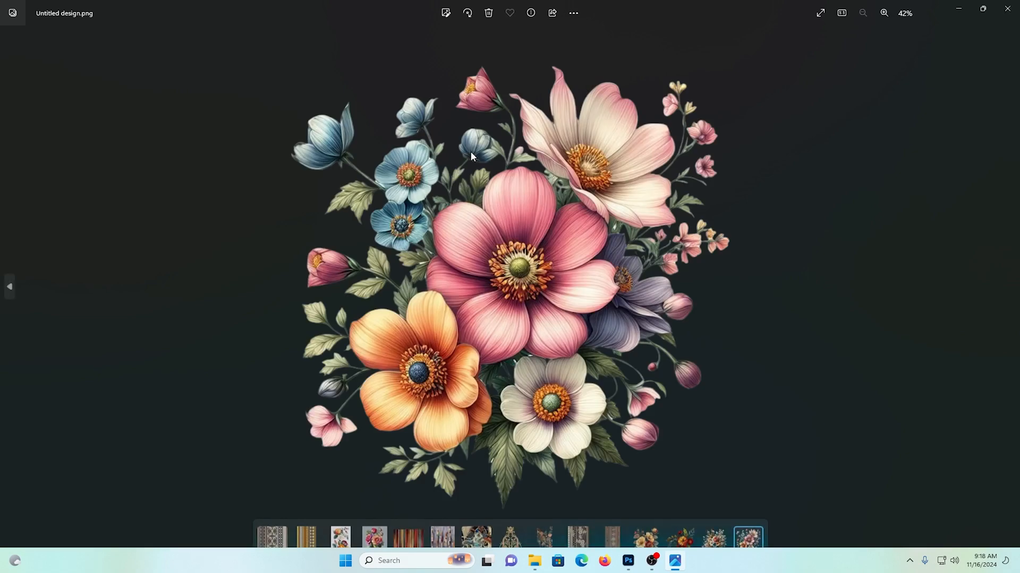
{"action": "left_click", "coordinate": [1007, 8]}
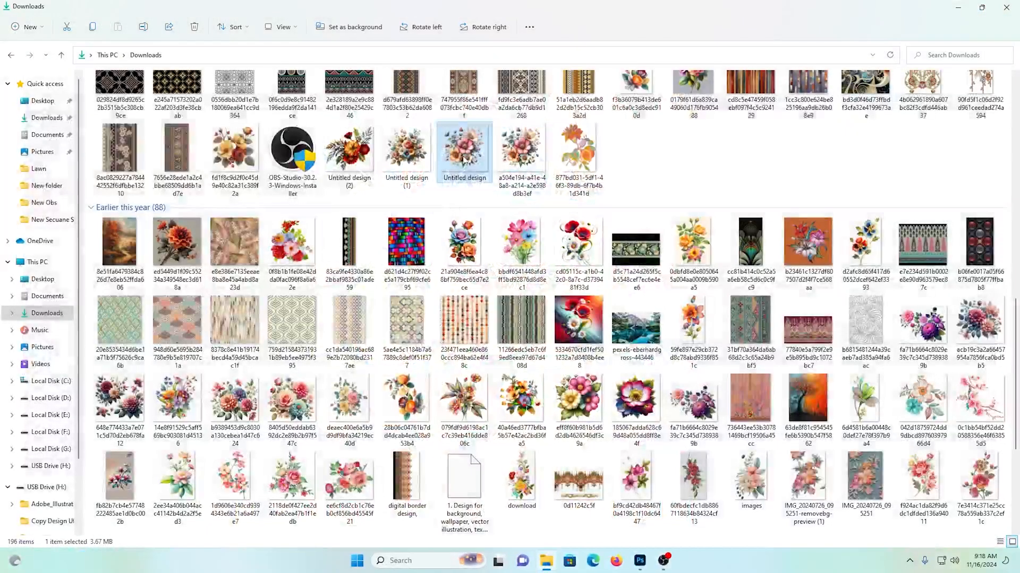
{"action": "right_click", "coordinate": [472, 141]}
{"action": "mouse_move", "coordinate": [523, 191]}
{"action": "left_click", "coordinate": [714, 211]}
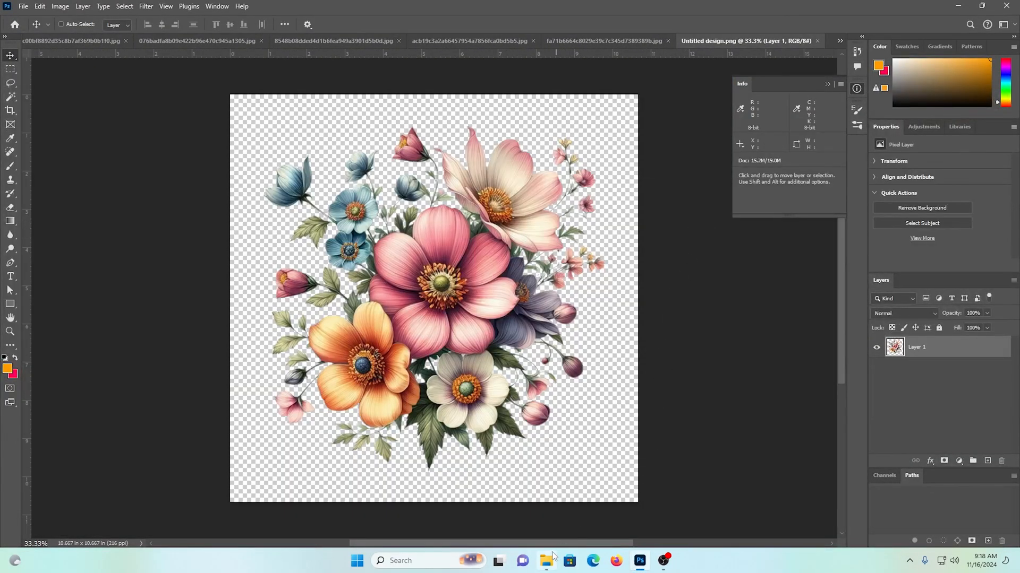
Step: Pick the rose and teal dahlia bouquet image starting with 8405d50eddab in Downloads and open it in Photoshop
{"action": "left_click", "coordinate": [549, 559]}
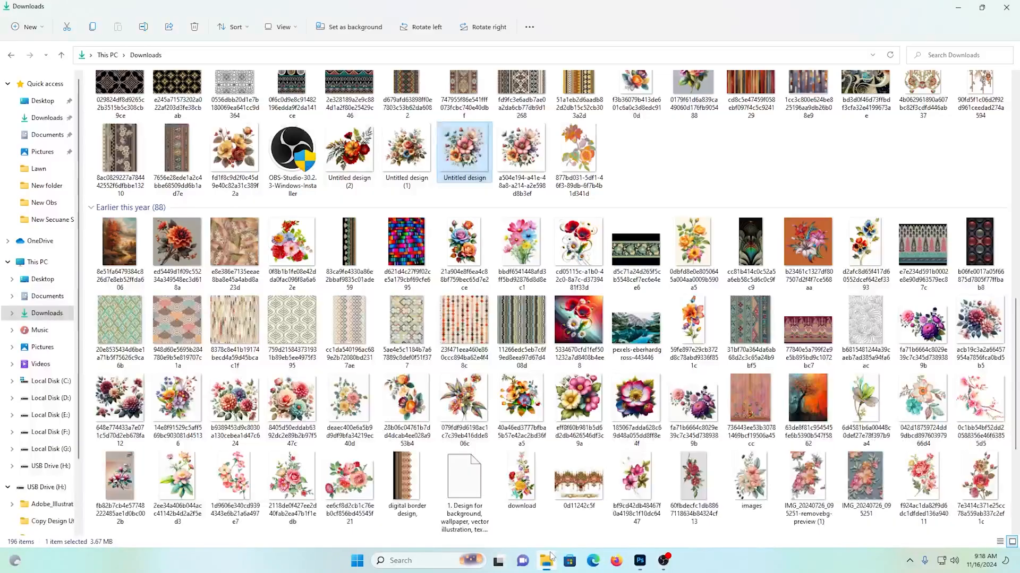
{"action": "left_click", "coordinate": [282, 399]}
{"action": "double_click", "coordinate": [282, 400]}
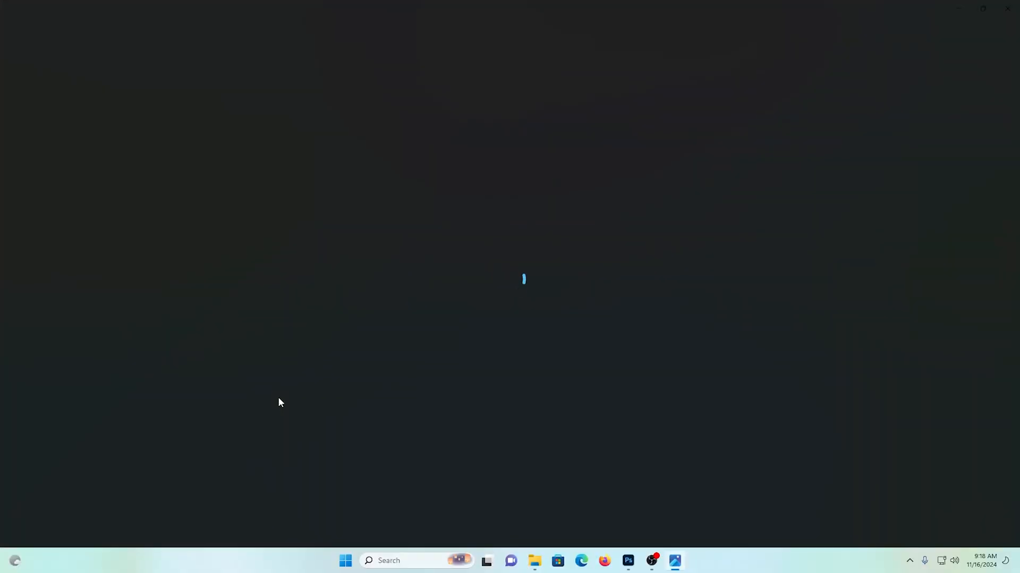
{"action": "key", "text": "alt+F4"}
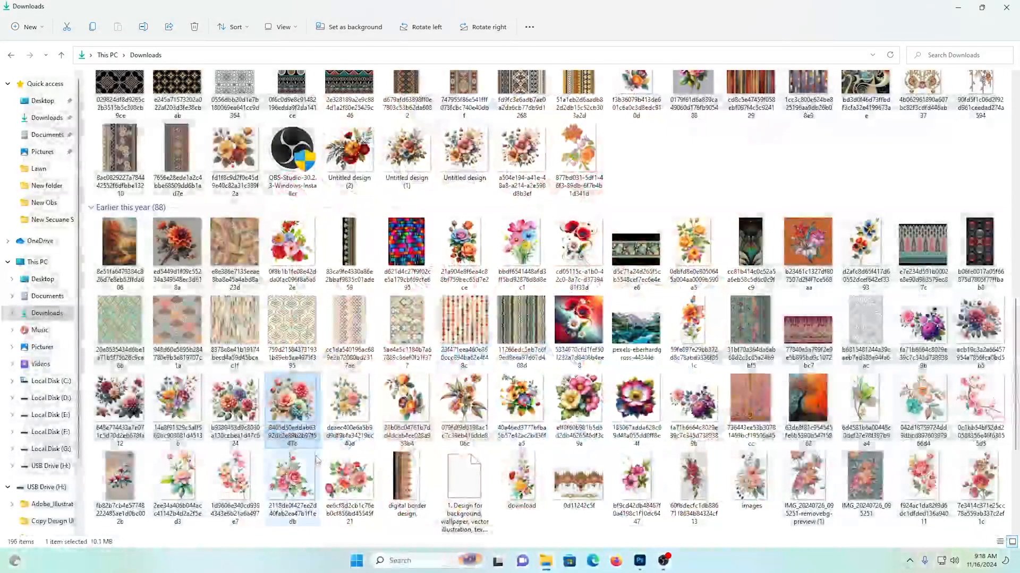
{"action": "right_click", "coordinate": [299, 407]}
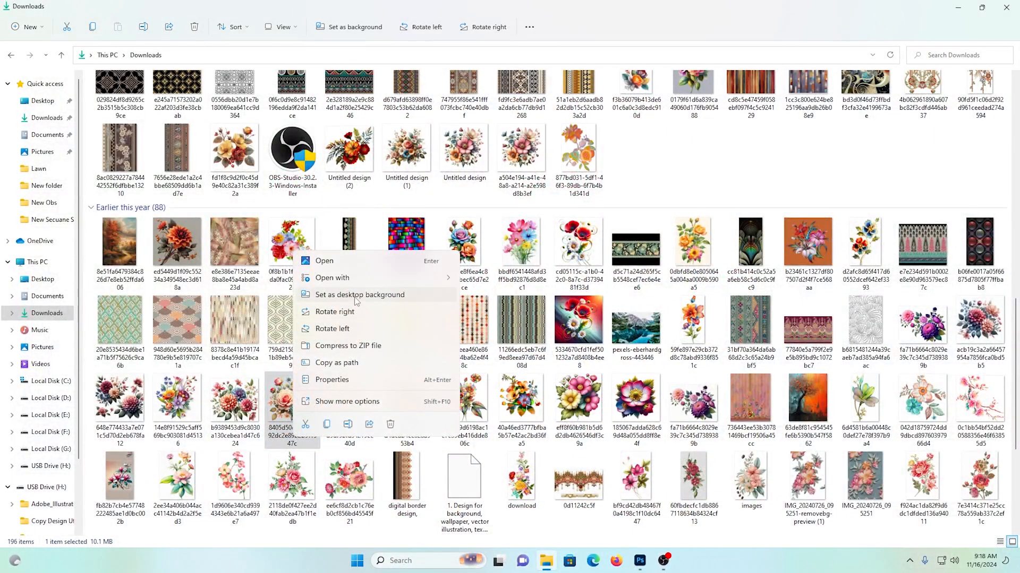
{"action": "mouse_move", "coordinate": [347, 278]}
{"action": "left_click", "coordinate": [493, 298]}
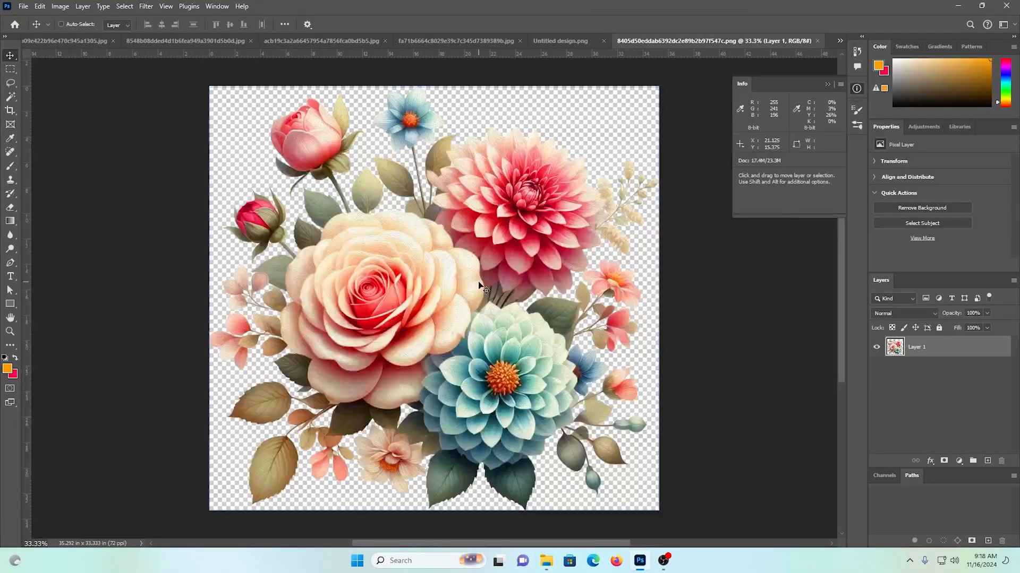
Step: Resize the rose and teal dahlia bouquet image to 200 pixels/inch with a height of 10 inches
{"action": "key", "text": "ctrl+0"}
{"action": "key", "text": "h"}
{"action": "key", "text": "ctrl+alt+i"}
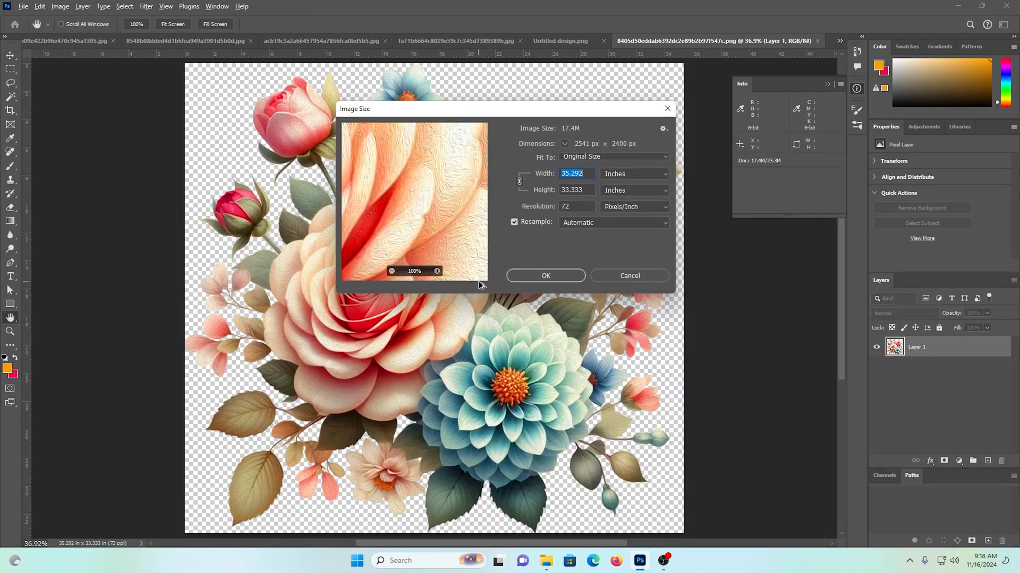
{"action": "left_click", "coordinate": [542, 211]}
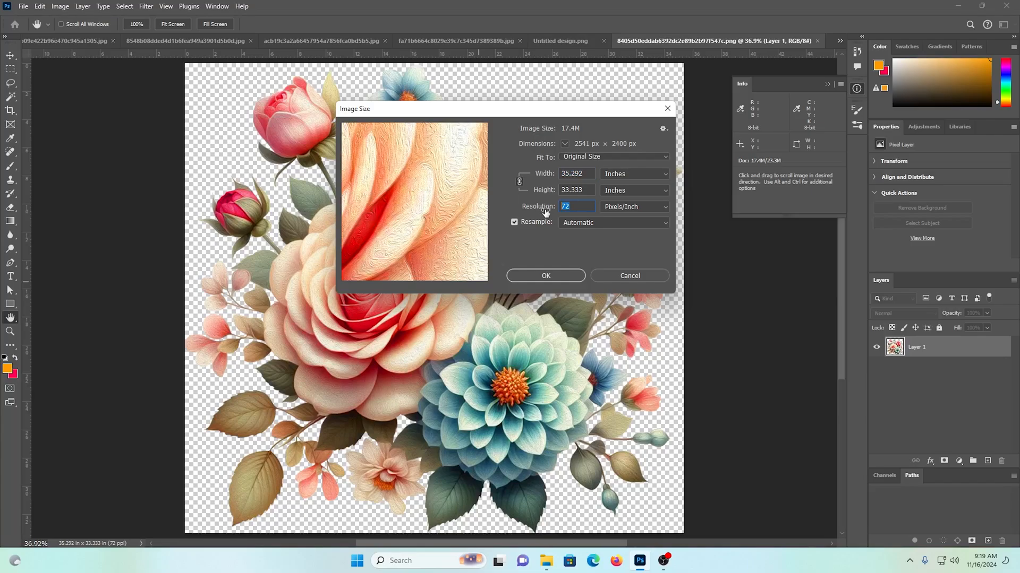
{"action": "type", "text": "200"}
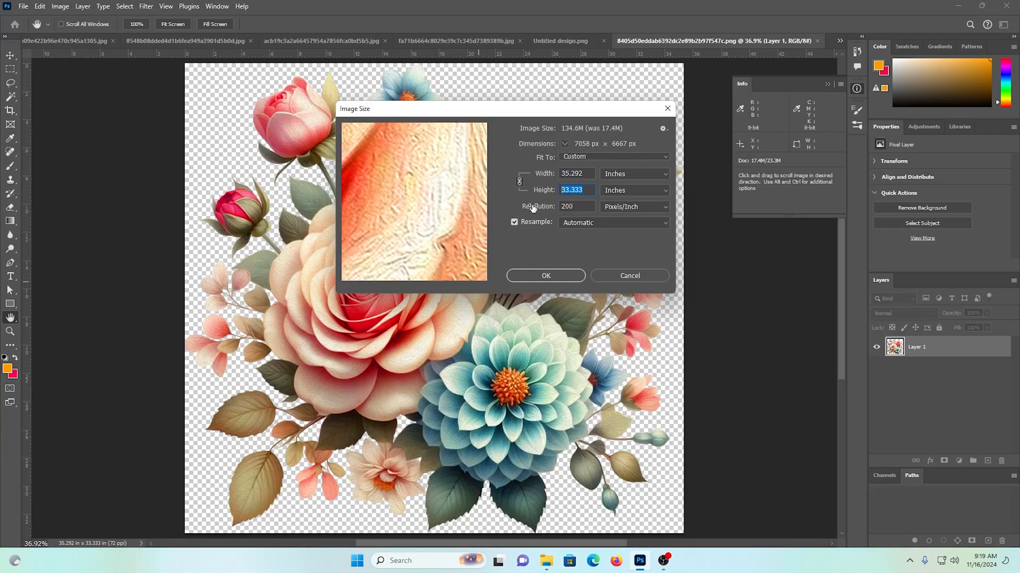
{"action": "type", "text": "10"}
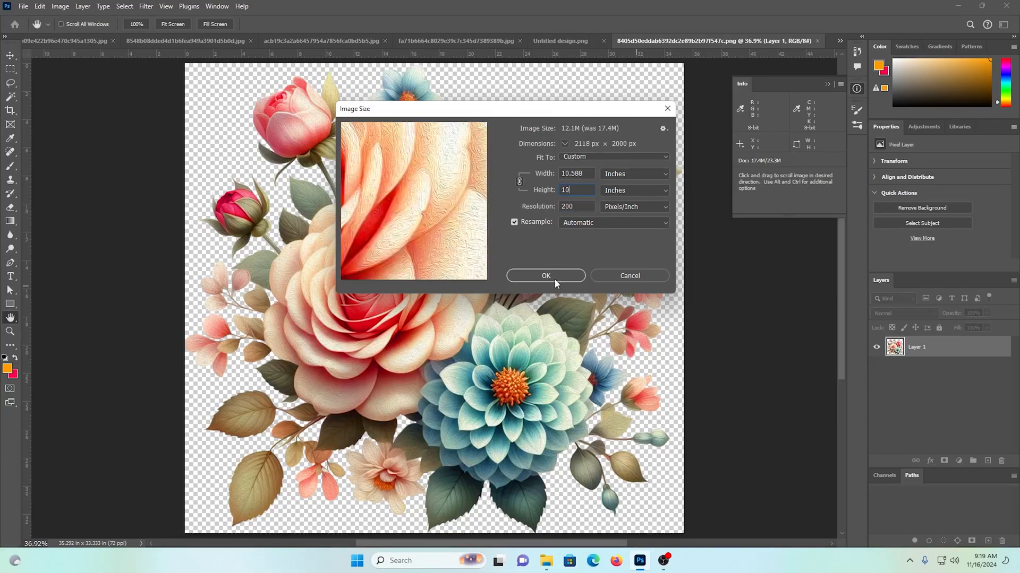
{"action": "left_click", "coordinate": [547, 277]}
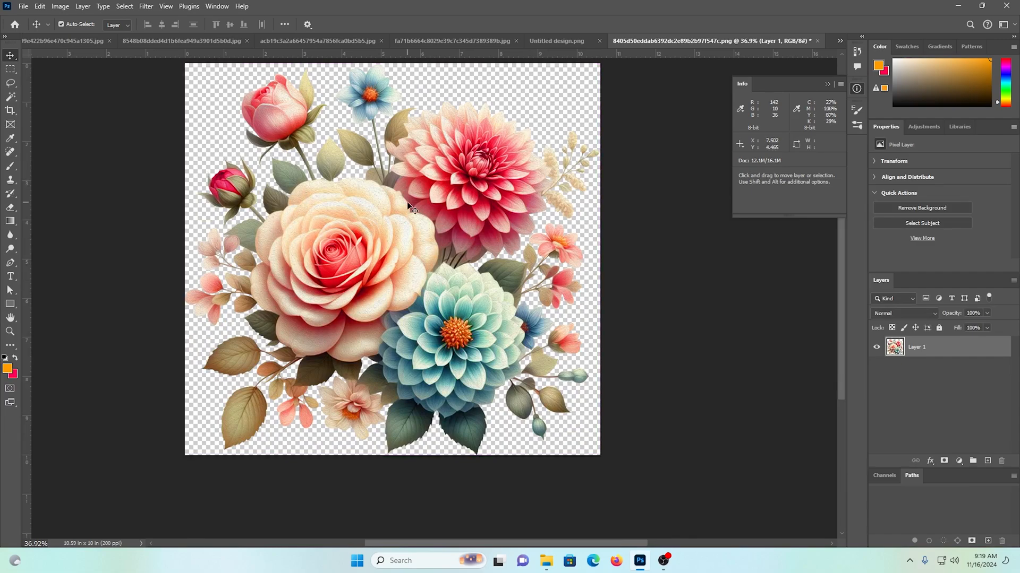
Step: Place the rose and teal dahlia bouquet in the Untitled-1 print document and bring its layer to the top of the layer stack
{"action": "left_click", "coordinate": [839, 41]}
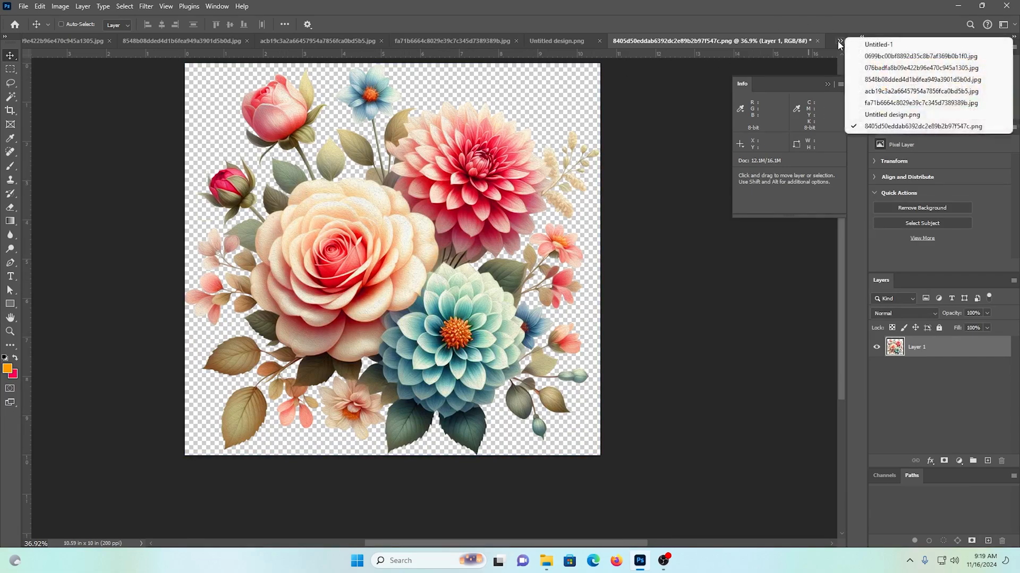
{"action": "left_click", "coordinate": [893, 43]}
{"action": "scroll", "coordinate": [422, 292], "scroll_direction": "down", "scroll_amount": 2}
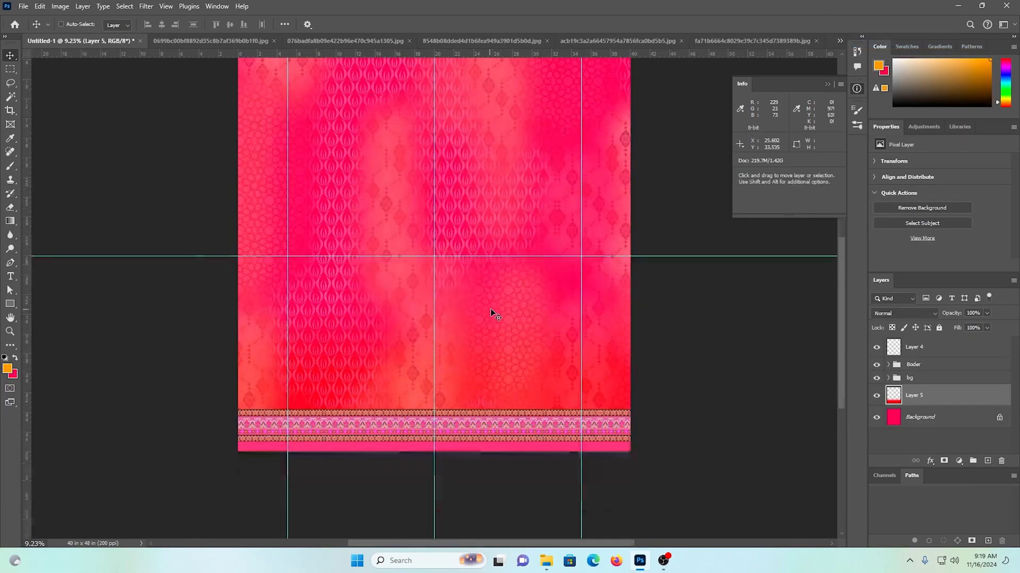
{"action": "key", "text": "ctrl+v"}
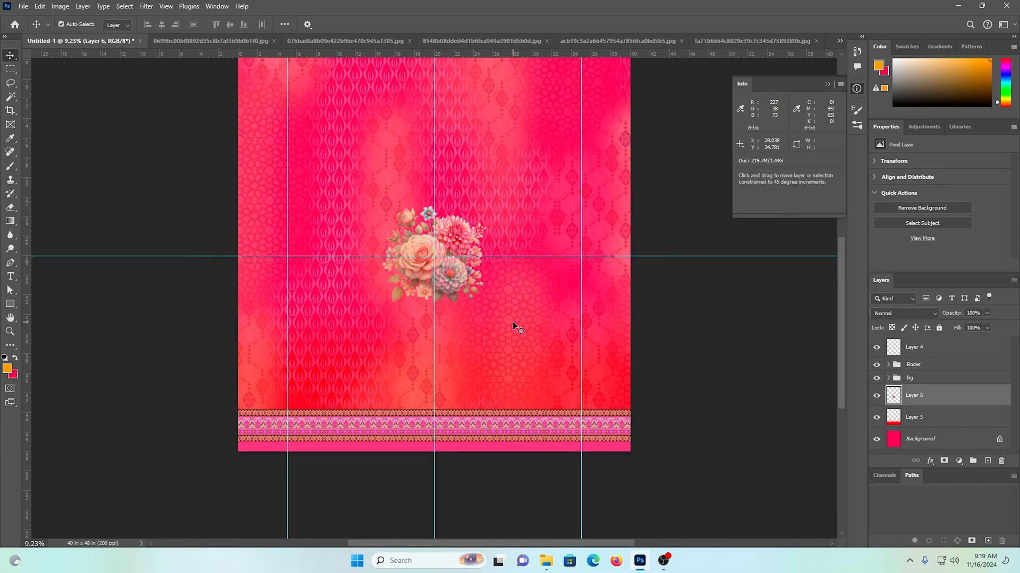
{"action": "key", "text": "ctrl+shift+bracketright"}
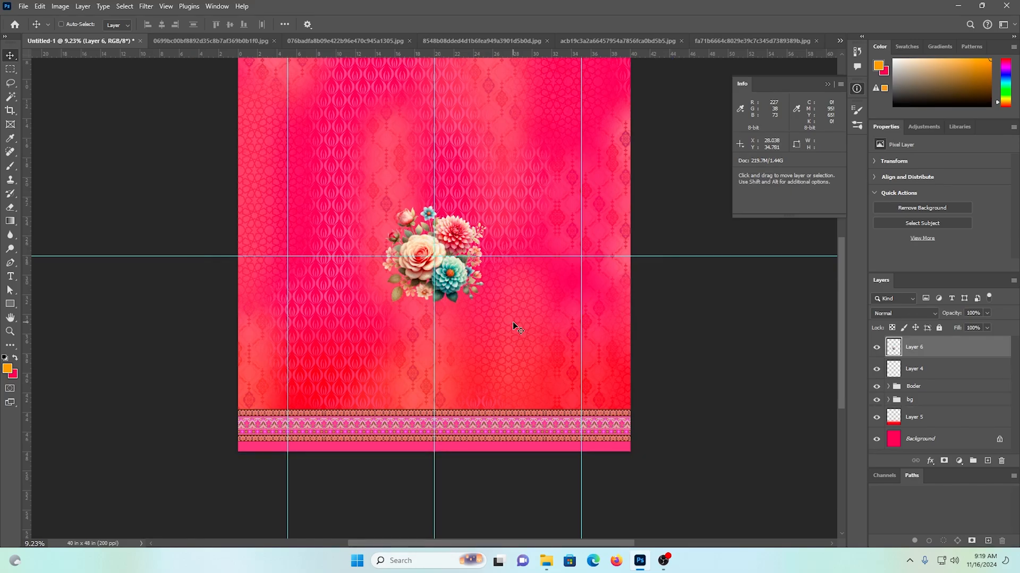
Step: Move the bouquet down onto the middle vertical guide so it sits just above the bottom border
{"action": "scroll", "coordinate": [511, 322], "scroll_direction": "down", "scroll_amount": 2}
{"action": "left_click_drag", "start_coordinate": [452, 260], "coordinate": [481, 313]}
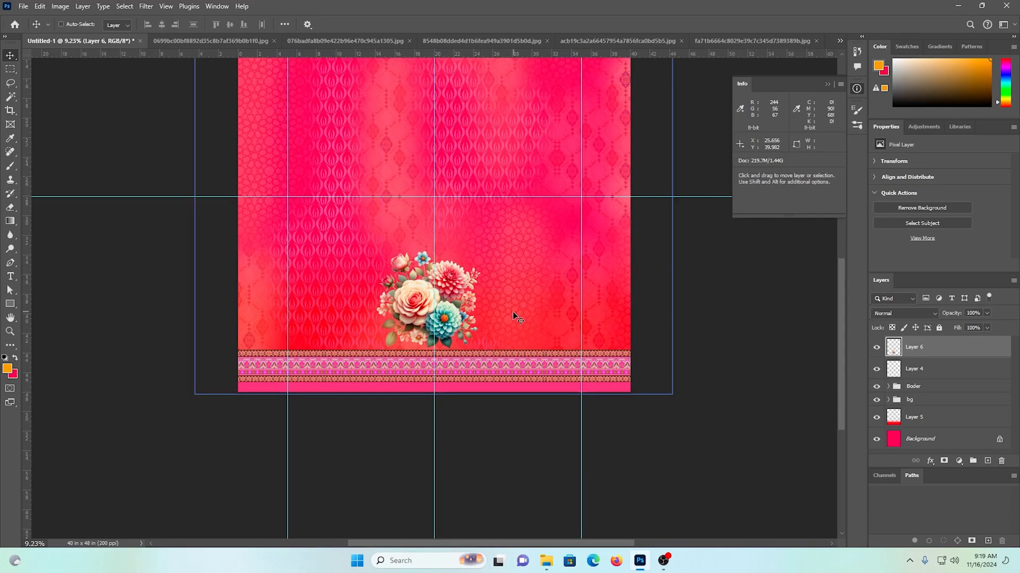
{"action": "scroll", "coordinate": [512, 311], "scroll_direction": "up", "scroll_amount": 5}
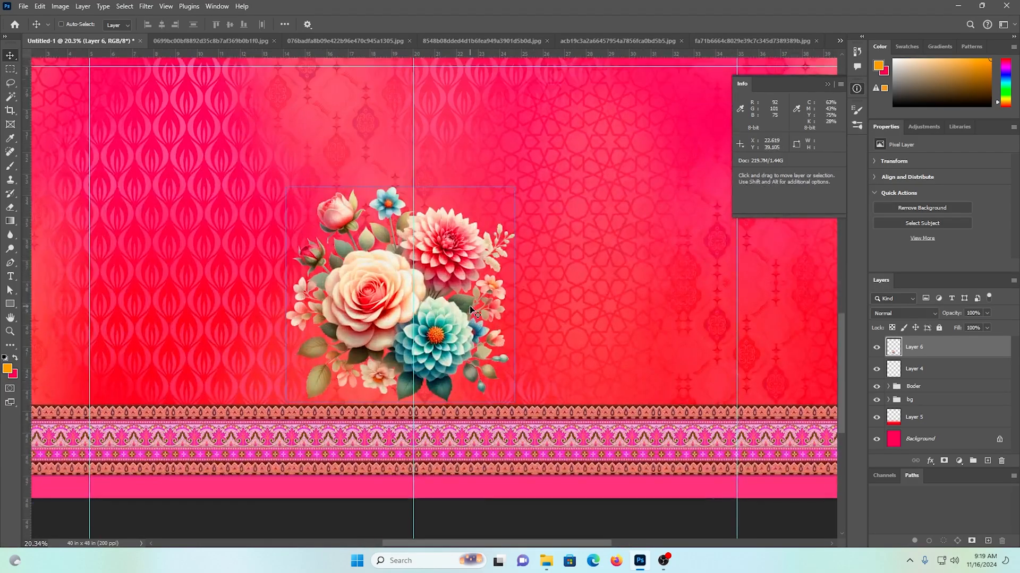
{"action": "key", "text": "ctrl+t"}
{"action": "left_click_drag", "start_coordinate": [445, 299], "coordinate": [448, 299]}
{"action": "key", "text": "Return"}
{"action": "scroll", "coordinate": [428, 234], "scroll_direction": "down", "scroll_amount": 2}
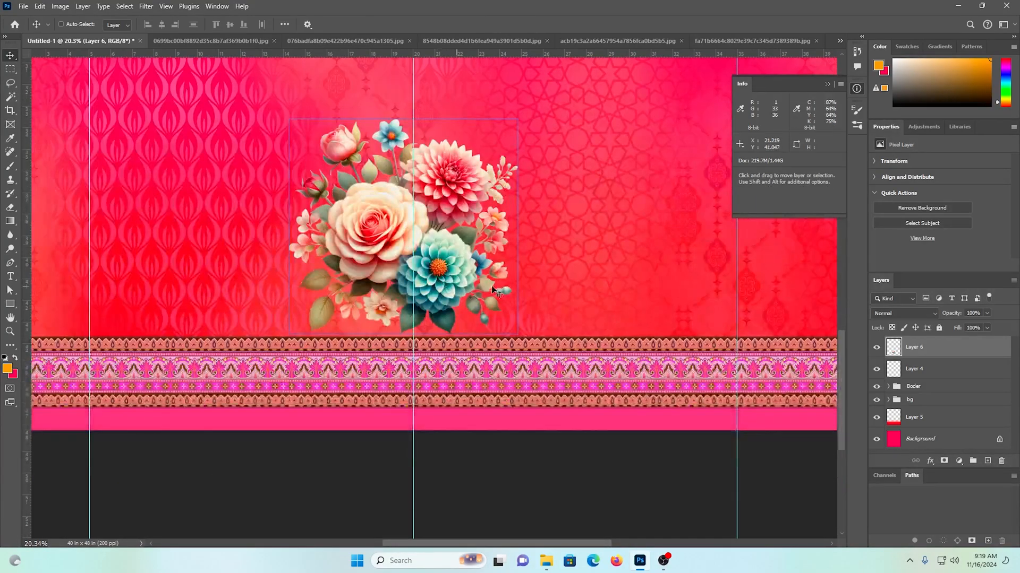
{"action": "left_click_drag", "start_coordinate": [507, 268], "coordinate": [407, 223]}
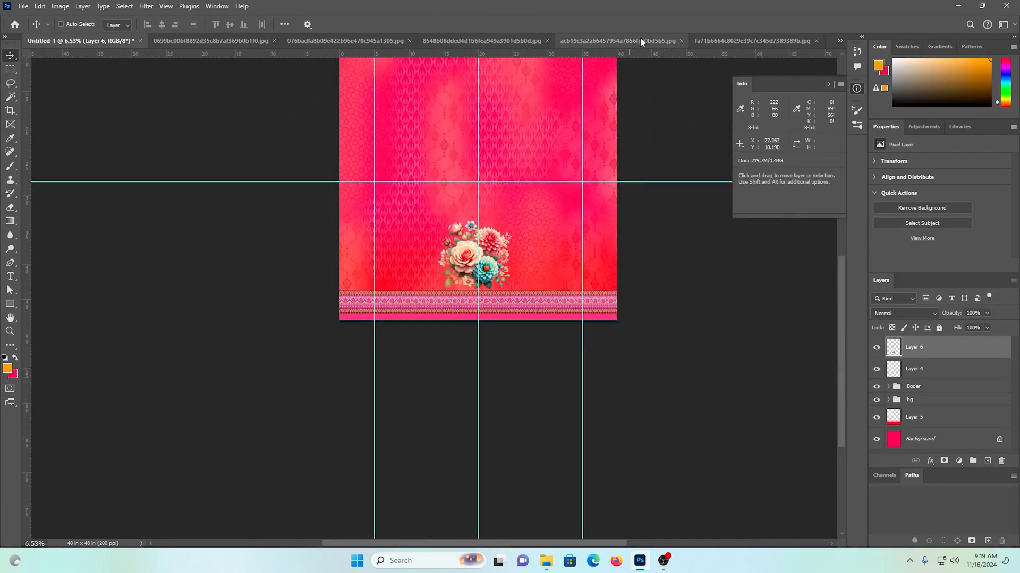
Step: Close the acb19c3a2a66457954a7856fca0bd5b5 dahlia image and unlock the background layer of the purple dahlia spray image
{"action": "left_click", "coordinate": [625, 38]}
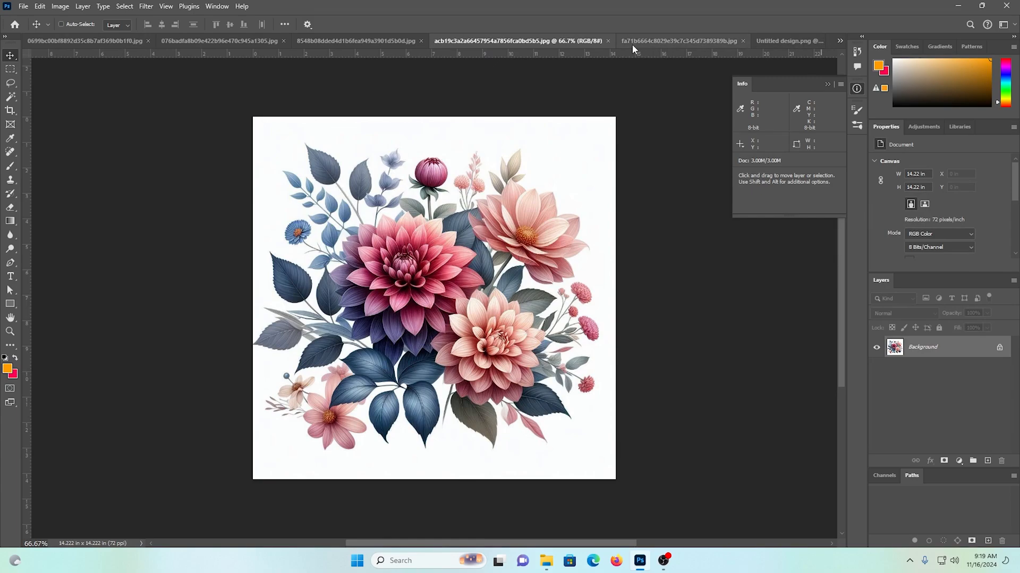
{"action": "left_click", "coordinate": [608, 41]}
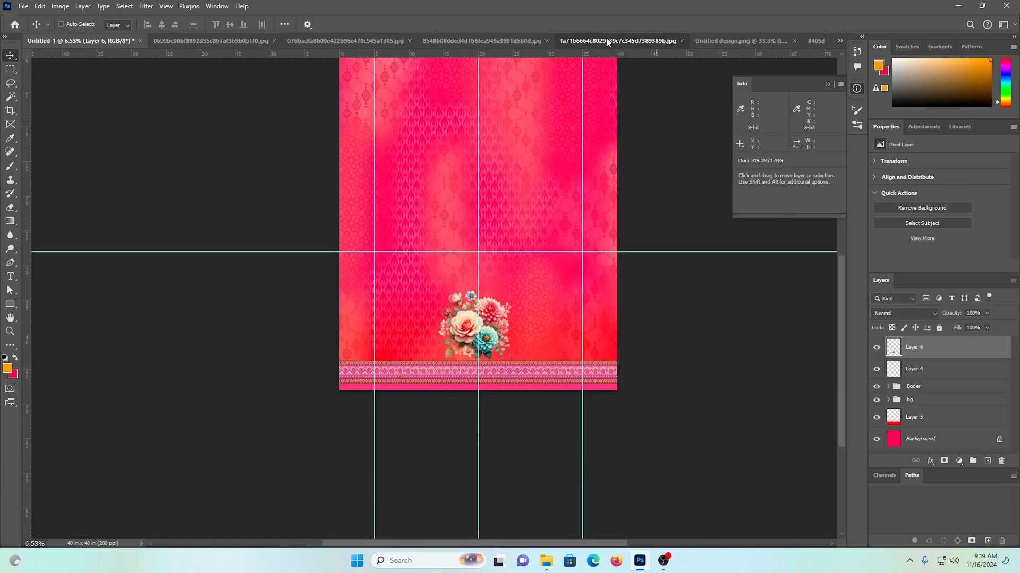
{"action": "left_click", "coordinate": [998, 345]}
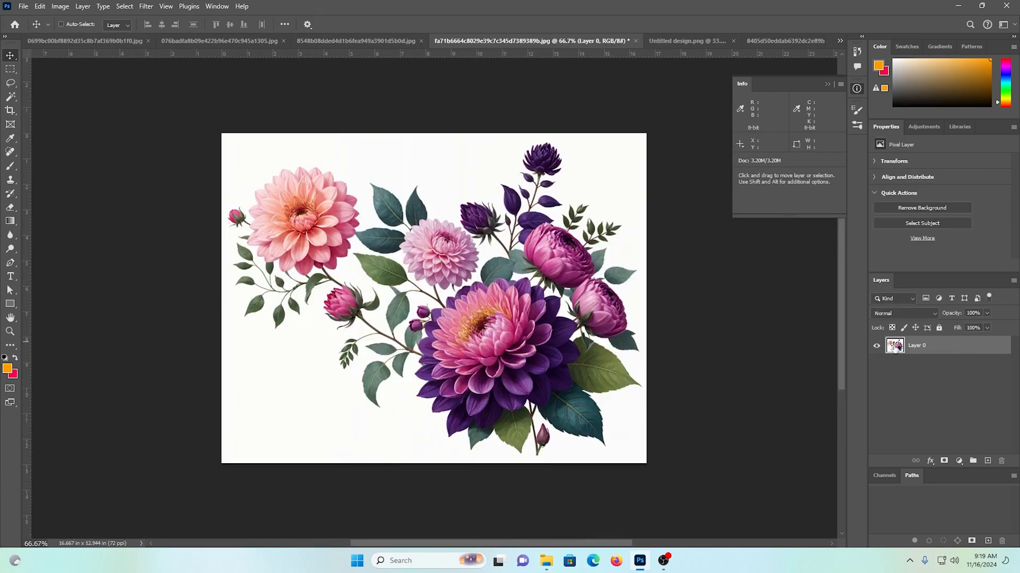
Step: Set the purple dahlia spray image's resolution to 200 pixels/inch, keeping its width and height in inches
{"action": "left_click", "coordinate": [11, 97]}
{"action": "key", "text": "h"}
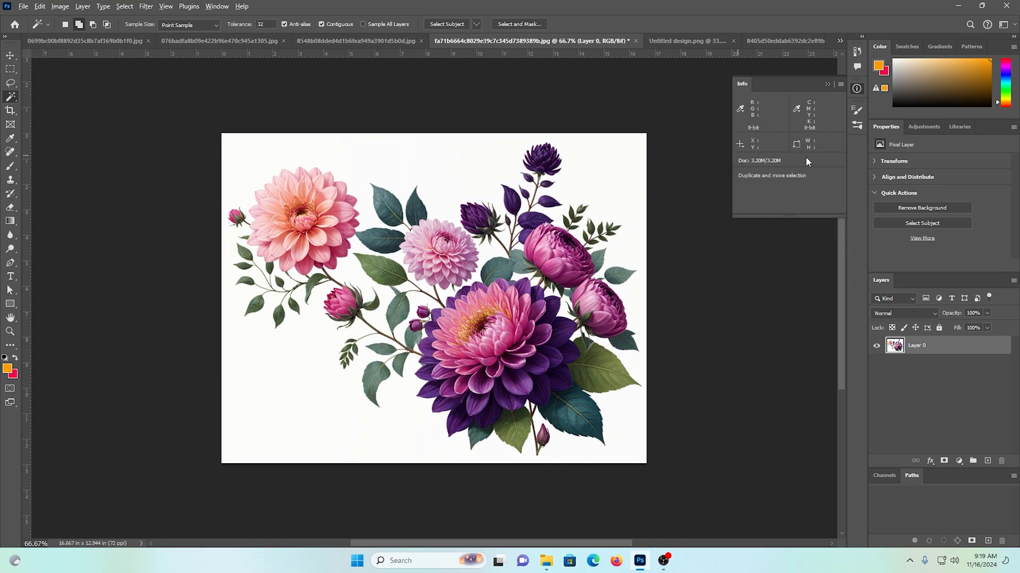
{"action": "key", "text": "ctrl+alt+i"}
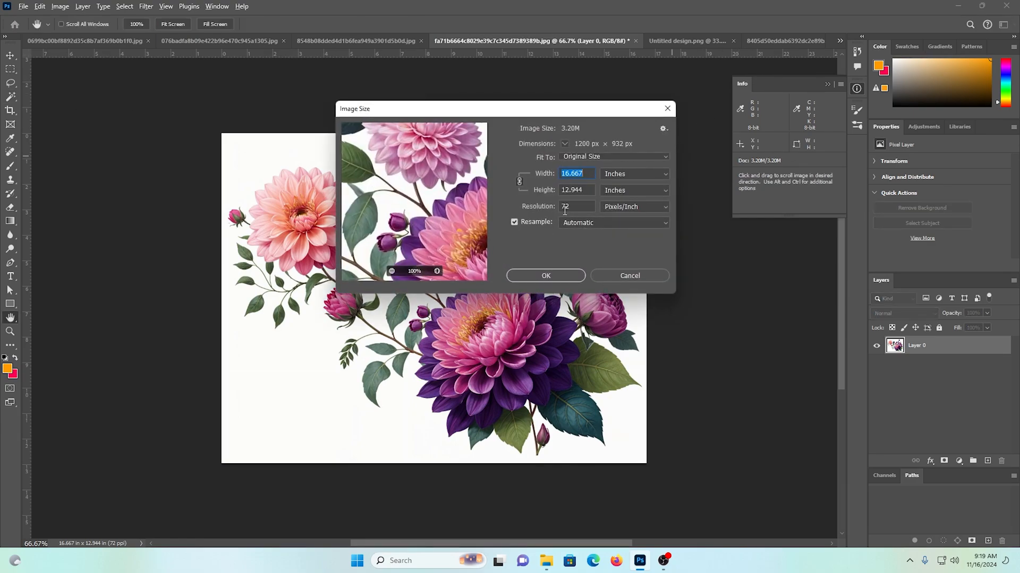
{"action": "type", "text": "0200"}
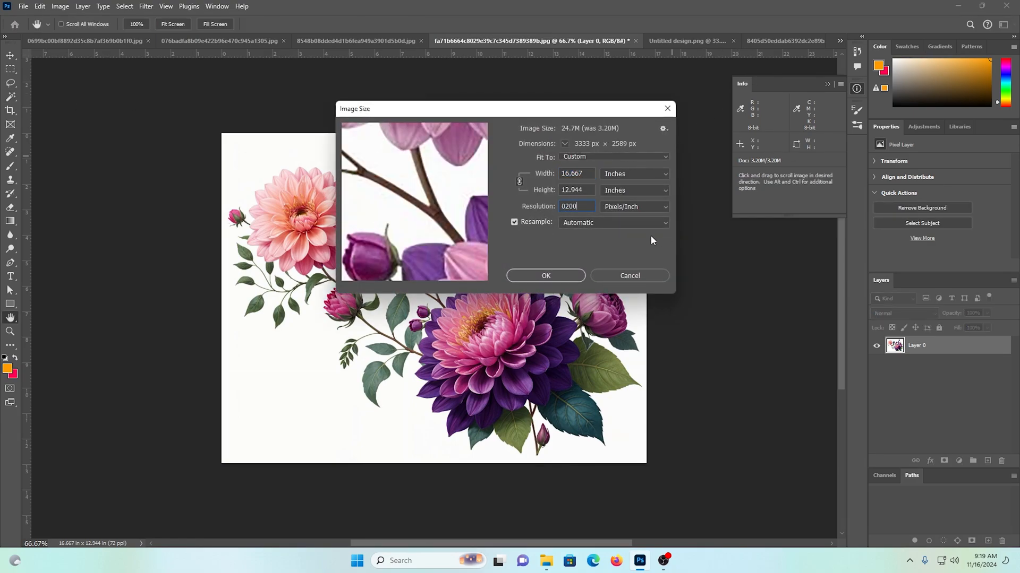
{"action": "key", "text": "BackSpace"}
{"action": "key", "text": "BackSpace"}
{"action": "key", "text": "BackSpace"}
{"action": "key", "text": "BackSpace"}
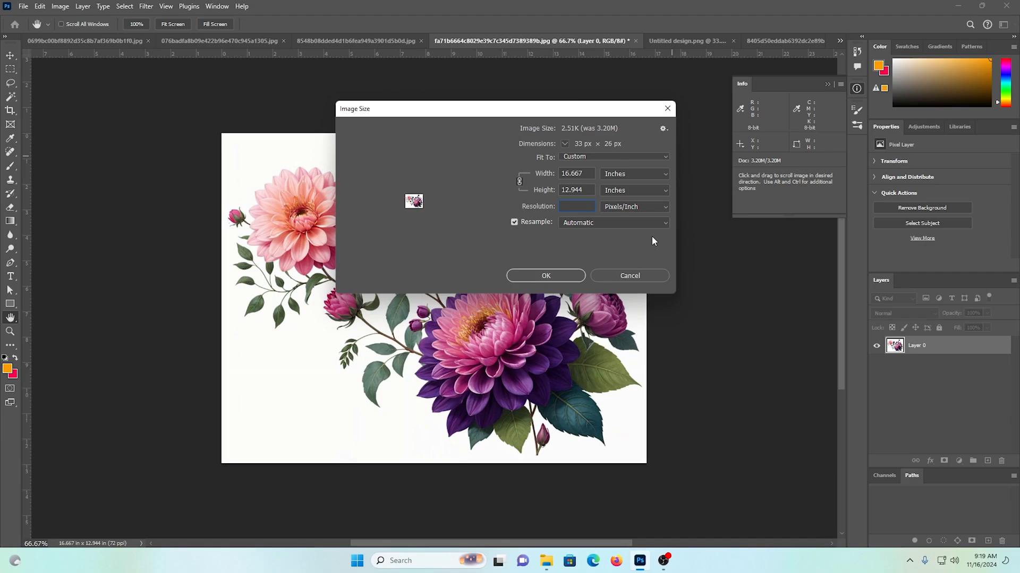
{"action": "type", "text": "2000"}
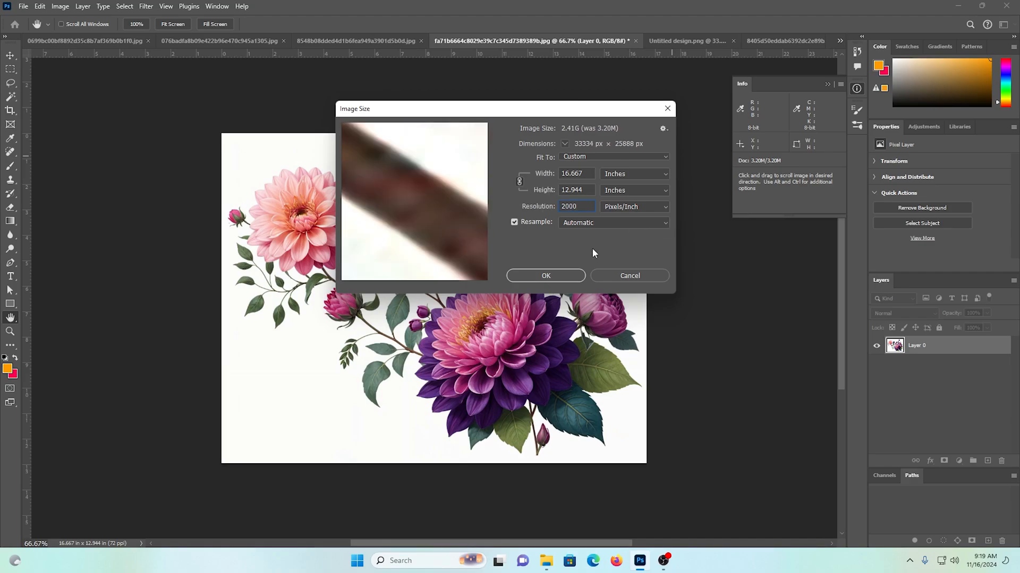
{"action": "left_click", "coordinate": [546, 275]}
Step: Select the white background around the purple dahlia spray with the Magic Wand
{"action": "key", "text": "w"}
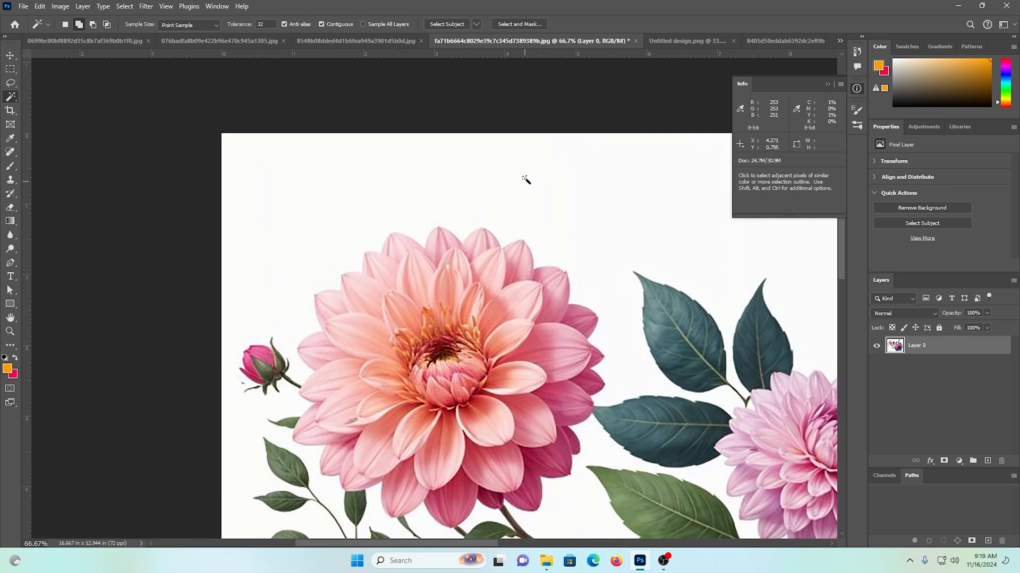
{"action": "left_click", "coordinate": [532, 239]}
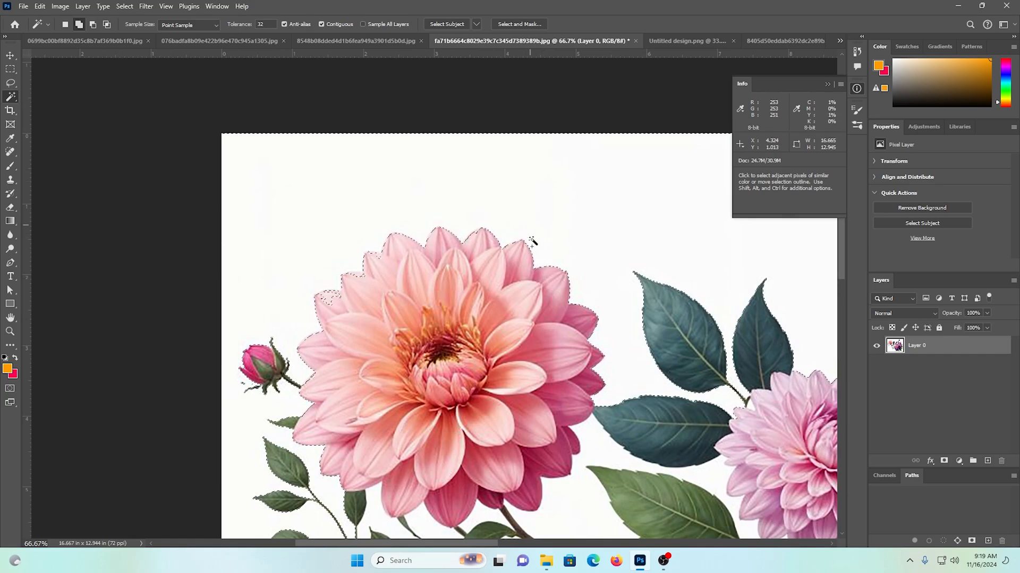
{"action": "left_click_drag", "start_coordinate": [557, 320], "coordinate": [431, 128]}
{"action": "left_click_drag", "start_coordinate": [481, 189], "coordinate": [454, 171]}
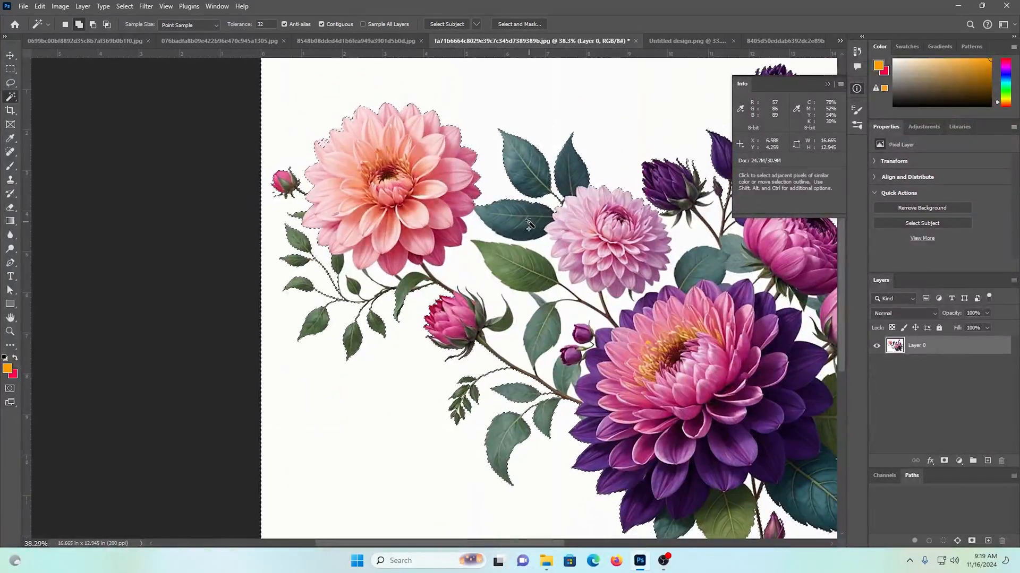
{"action": "left_click_drag", "start_coordinate": [554, 344], "coordinate": [400, 135]}
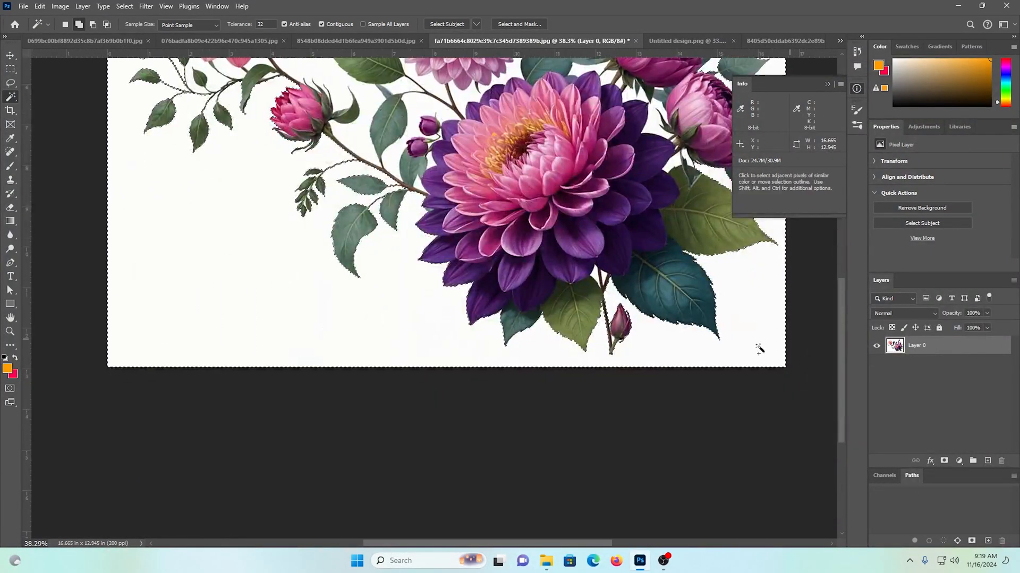
{"action": "left_click_drag", "start_coordinate": [457, 209], "coordinate": [425, 452]}
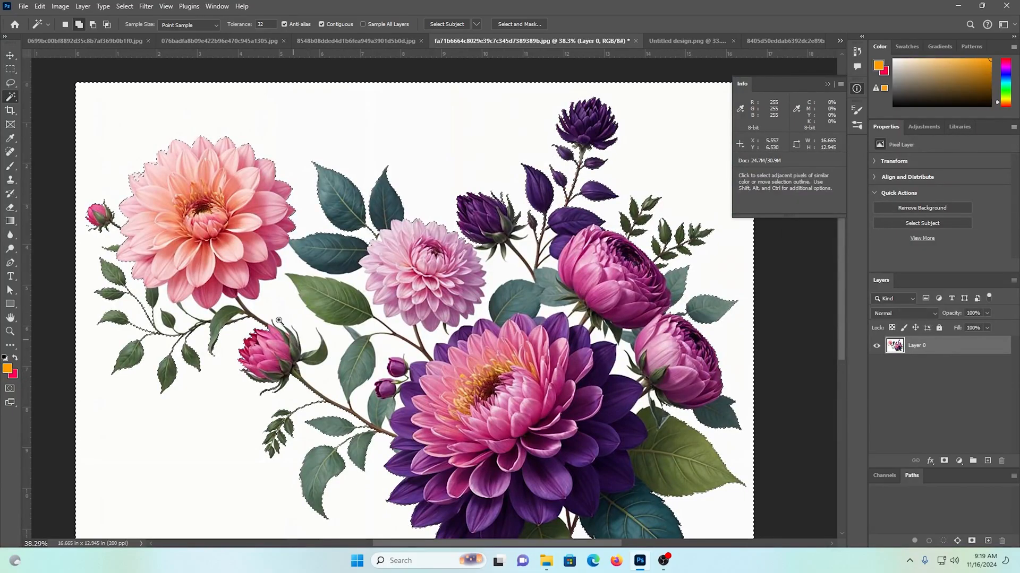
Step: Add the enclosed white gaps between the light pink dahlia, the leaves, the purple petals and the upper peony's stem to the selection
{"action": "left_click_drag", "start_coordinate": [279, 320], "coordinate": [319, 333]}
{"action": "left_click_drag", "start_coordinate": [651, 380], "coordinate": [422, 433]}
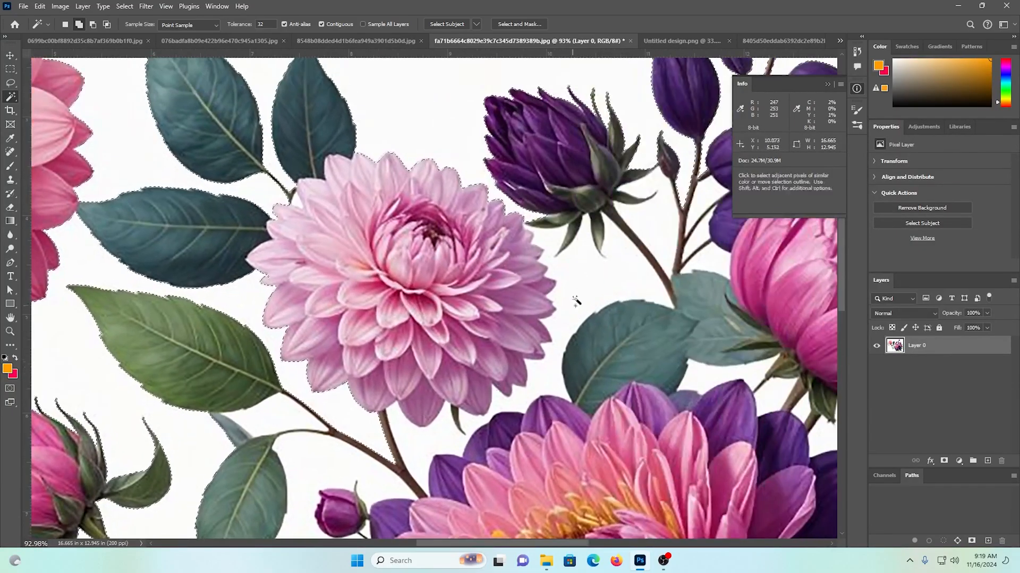
{"action": "left_click", "coordinate": [588, 287], "text": "shift"}
{"action": "left_click_drag", "start_coordinate": [691, 314], "coordinate": [437, 380]}
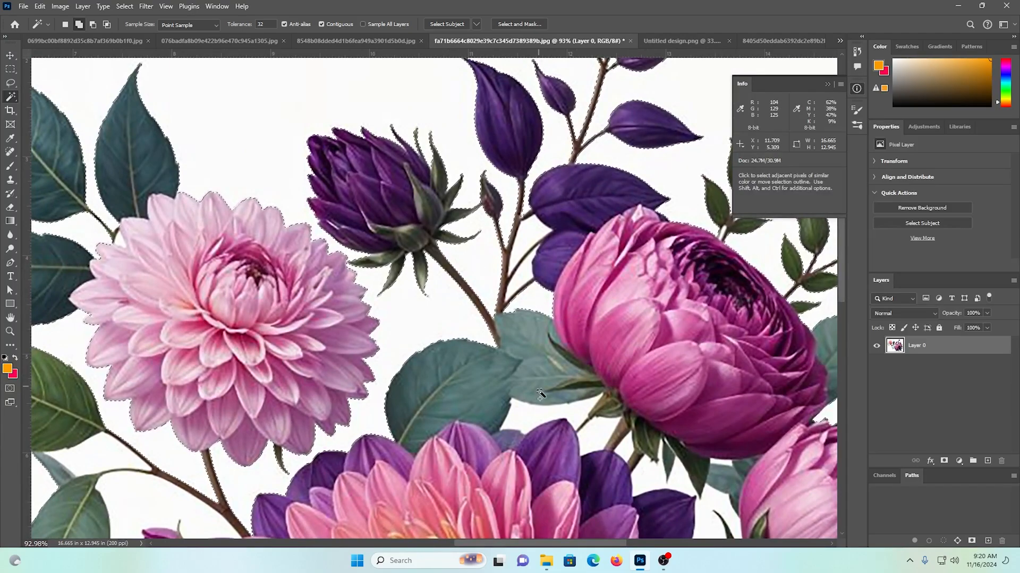
{"action": "left_click", "coordinate": [540, 424]}
{"action": "mouse_move", "coordinate": [648, 437]}
{"action": "left_mouse_down"}
{"action": "mouse_move", "coordinate": [504, 246]}
{"action": "mouse_move", "coordinate": [535, 355]}
{"action": "left_mouse_up"}
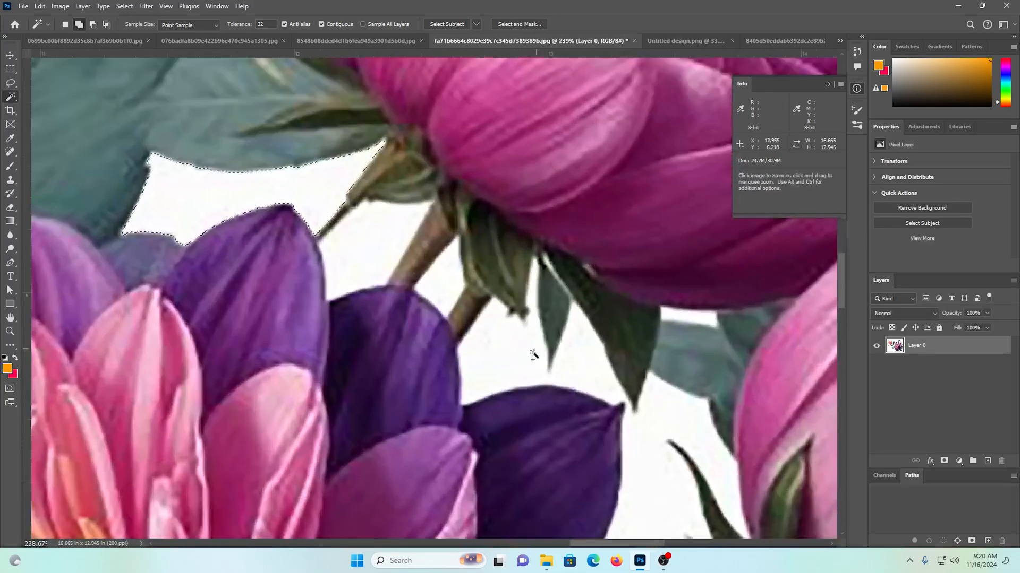
{"action": "left_click", "coordinate": [374, 240]}
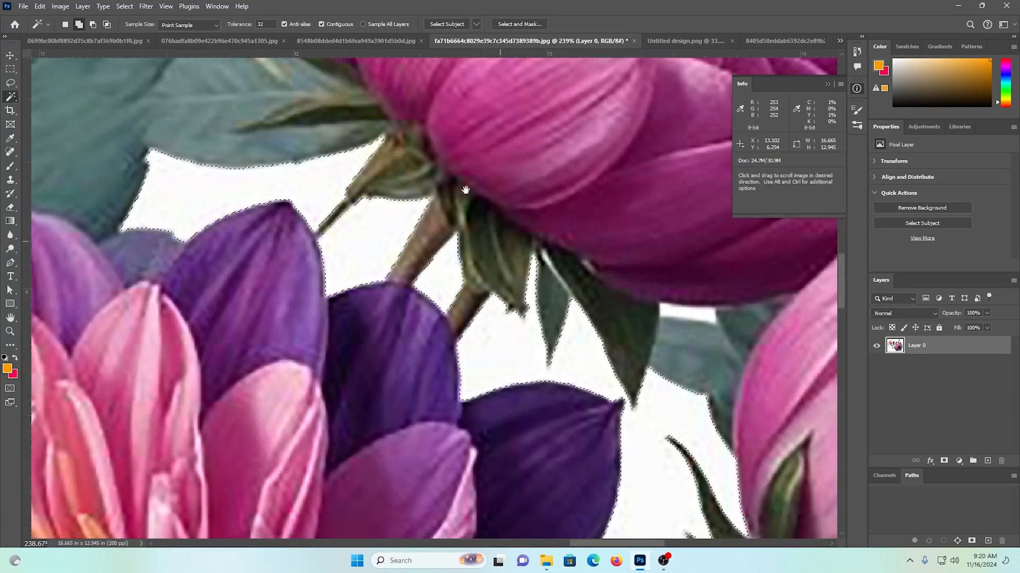
Step: Inspect the selection edges around the peonies, light pink dahlia, leaf sprays and peach dahlia for missed or wrongly selected areas
{"action": "left_click_drag", "start_coordinate": [674, 531], "coordinate": [527, 307]}
{"action": "scroll", "coordinate": [529, 324], "scroll_direction": "down", "scroll_amount": 6}
{"action": "left_click_drag", "start_coordinate": [548, 357], "coordinate": [458, 248]}
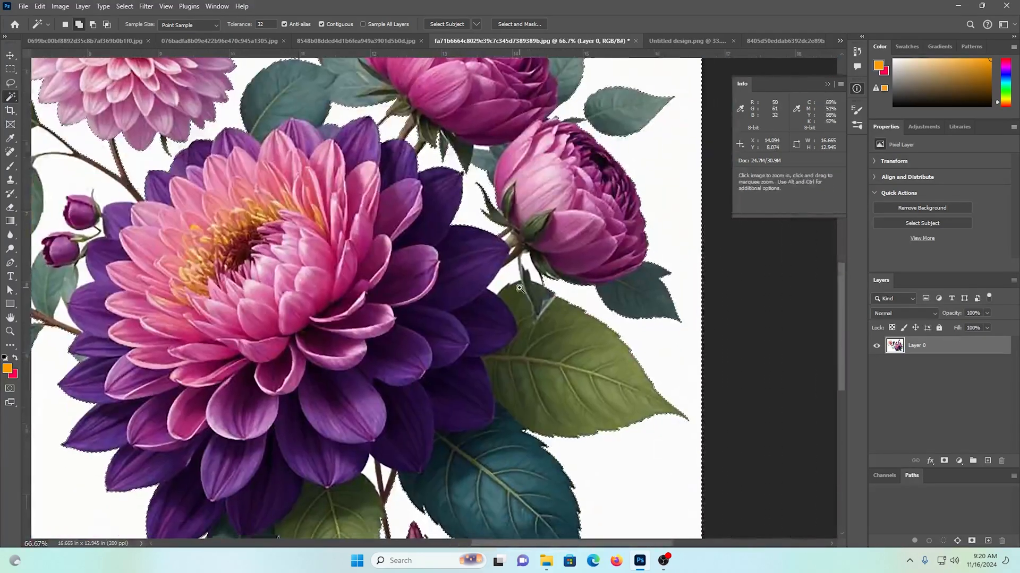
{"action": "scroll", "coordinate": [459, 248], "scroll_direction": "up", "scroll_amount": 7}
{"action": "left_click_drag", "start_coordinate": [521, 147], "coordinate": [552, 451]}
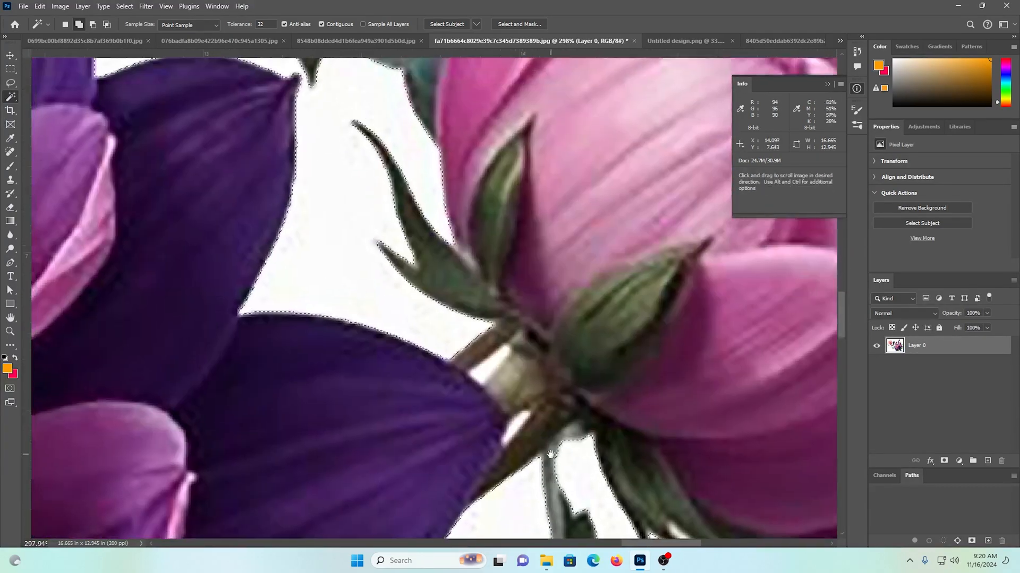
{"action": "scroll", "coordinate": [486, 366], "scroll_direction": "down", "scroll_amount": 6}
{"action": "scroll", "coordinate": [499, 255], "scroll_direction": "up", "scroll_amount": 8}
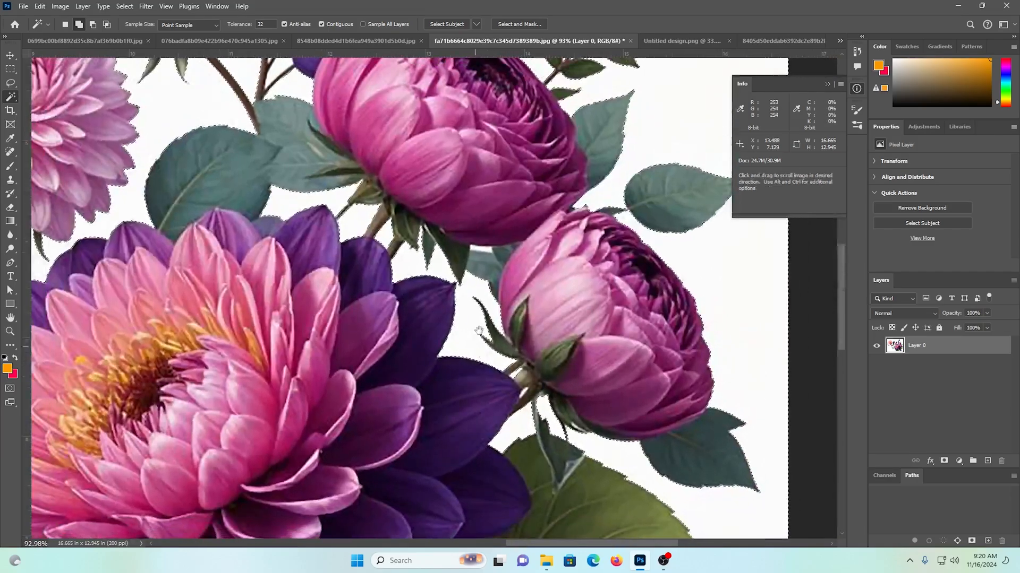
{"action": "scroll", "coordinate": [533, 269], "scroll_direction": "down", "scroll_amount": 8}
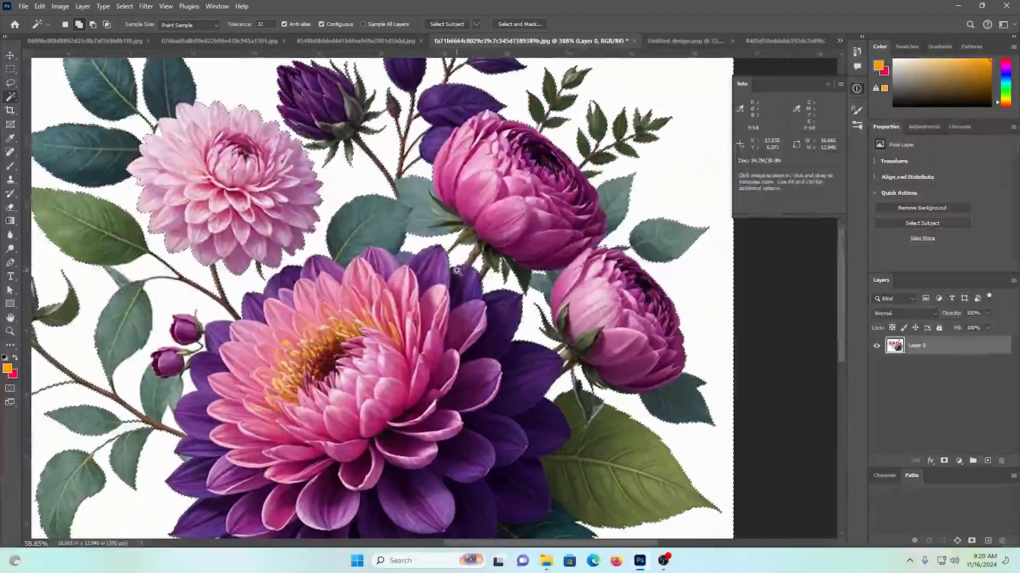
{"action": "left_click_drag", "start_coordinate": [242, 526], "coordinate": [514, 274]}
{"action": "left_click_drag", "start_coordinate": [416, 246], "coordinate": [396, 458]}
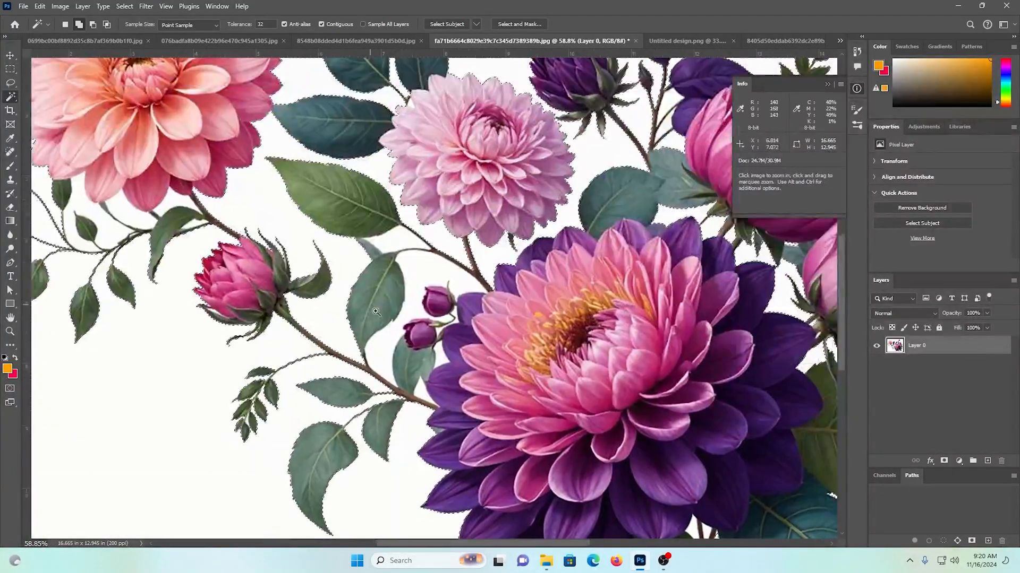
{"action": "left_click_drag", "start_coordinate": [370, 304], "coordinate": [505, 291]}
{"action": "left_click_drag", "start_coordinate": [541, 249], "coordinate": [435, 204]}
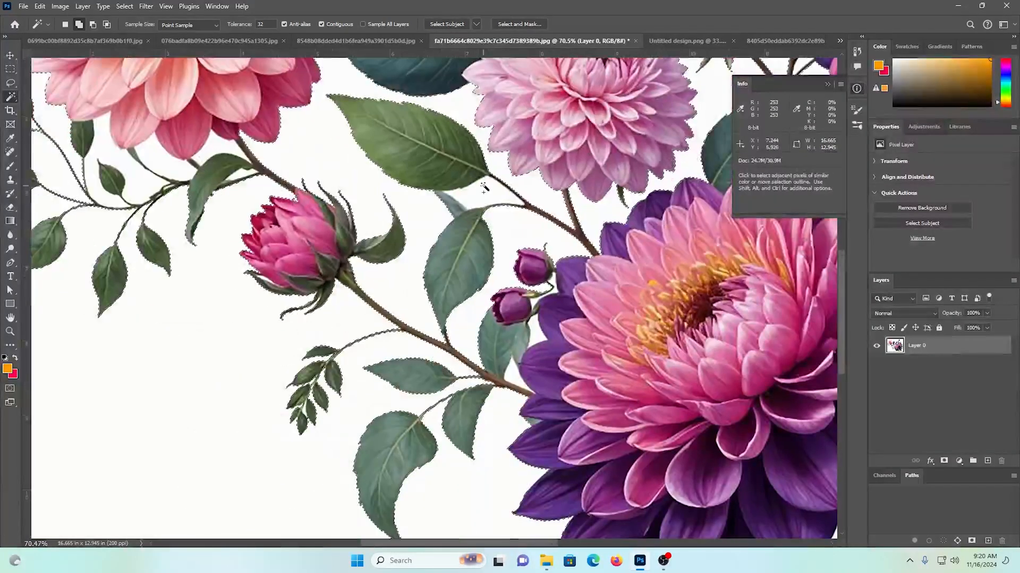
{"action": "left_click_drag", "start_coordinate": [378, 160], "coordinate": [484, 423]}
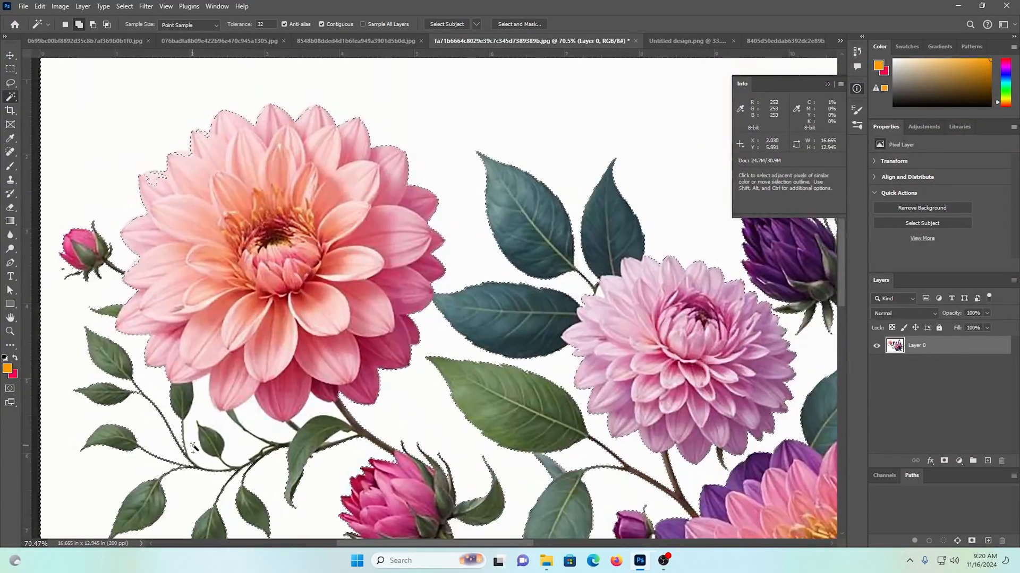
Step: Add the enclosed white gaps between the peach dahlia's lower petals, its stem and the curved leaf to the selection
{"action": "left_click_drag", "start_coordinate": [196, 457], "coordinate": [287, 427]}
{"action": "left_click", "coordinate": [237, 387]}
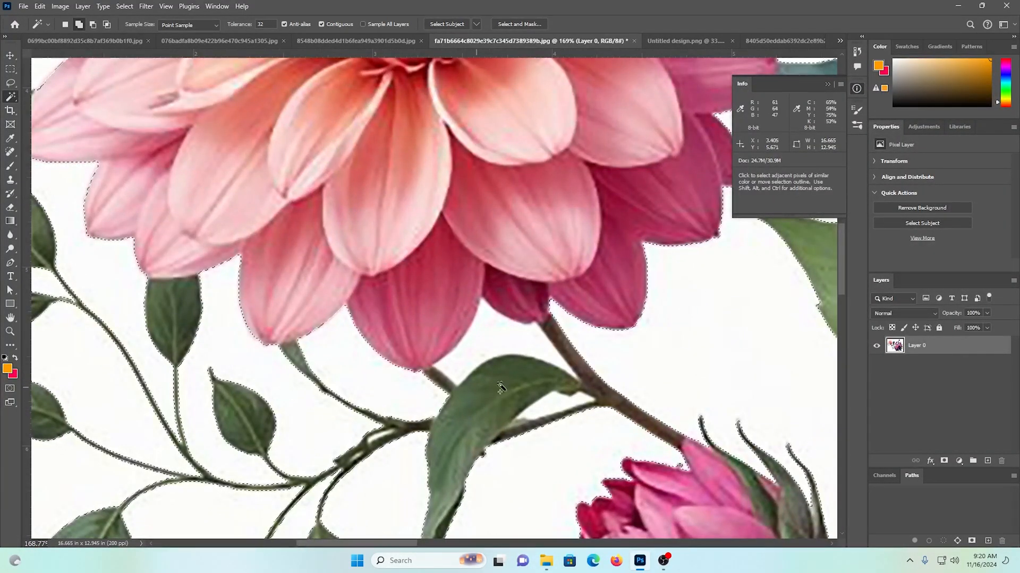
{"action": "left_click", "coordinate": [496, 345]}
{"action": "left_click", "coordinate": [550, 407]}
{"action": "left_click_drag", "start_coordinate": [589, 403], "coordinate": [454, 361]}
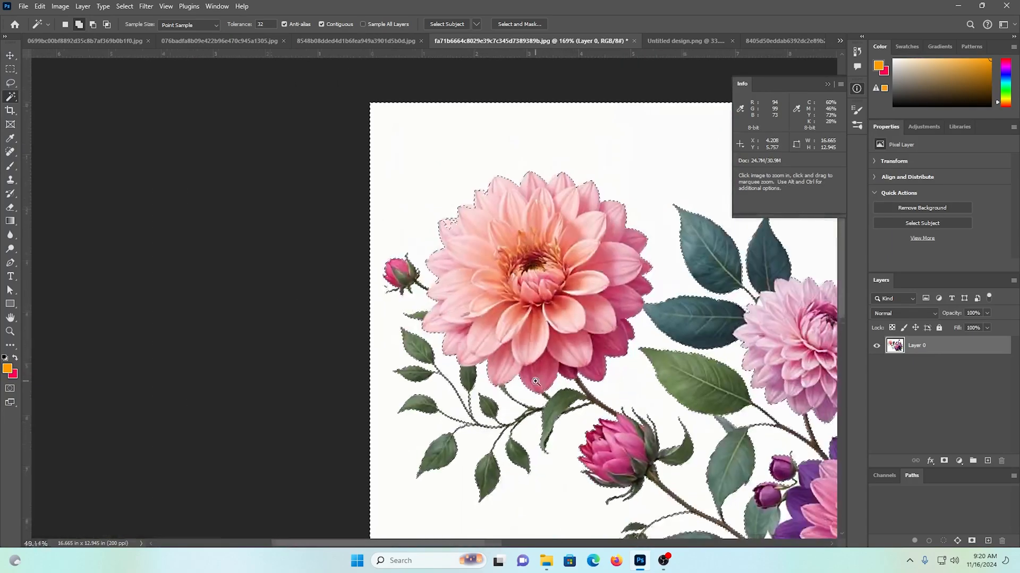
Step: Subtract the selected pale tips of the peach dahlia's upper-left petals from the selection with the Lasso
{"action": "left_click_drag", "start_coordinate": [440, 216], "coordinate": [500, 312]}
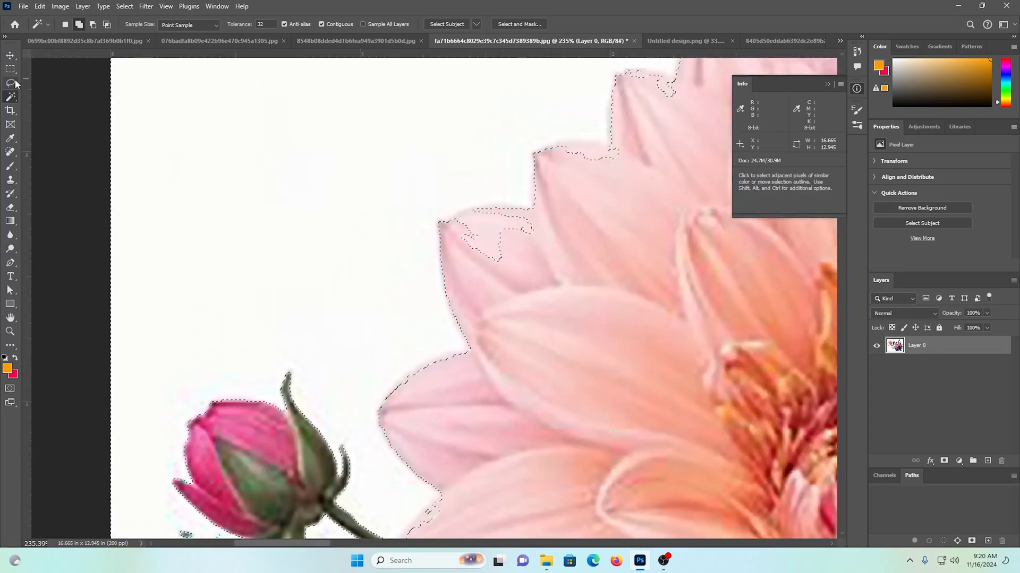
{"action": "key", "text": "l"}
{"action": "left_click_drag", "start_coordinate": [462, 191], "coordinate": [492, 234]}
{"action": "left_click_drag", "start_coordinate": [519, 381], "coordinate": [428, 322]}
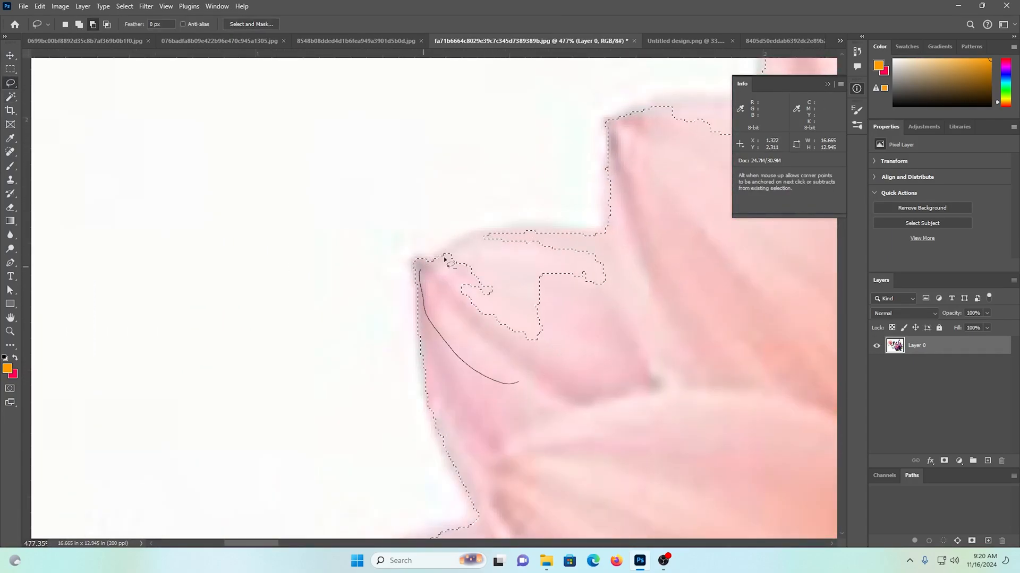
{"action": "left_click_drag", "start_coordinate": [659, 263], "coordinate": [506, 376]}
{"action": "left_click_drag", "start_coordinate": [633, 346], "coordinate": [611, 362]}
{"action": "mouse_move", "coordinate": [536, 249]}
{"action": "left_mouse_down"}
{"action": "mouse_move", "coordinate": [378, 302]}
{"action": "mouse_move", "coordinate": [263, 322]}
{"action": "left_mouse_up"}
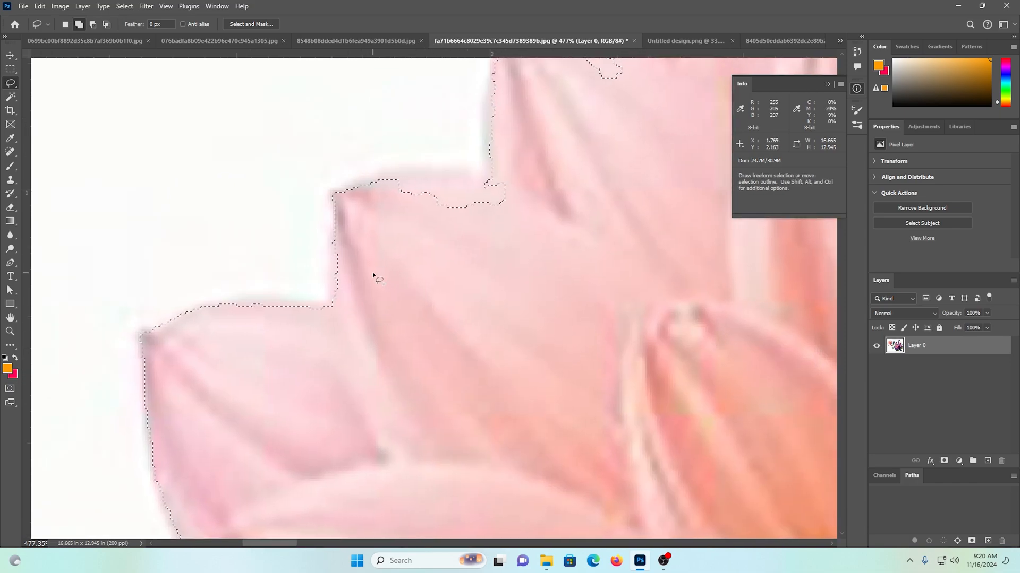
{"action": "left_click_drag", "start_coordinate": [343, 213], "coordinate": [340, 188]}
{"action": "mouse_move", "coordinate": [563, 130]}
{"action": "left_mouse_down"}
{"action": "mouse_move", "coordinate": [333, 419]}
{"action": "mouse_move", "coordinate": [222, 369]}
{"action": "left_mouse_up"}
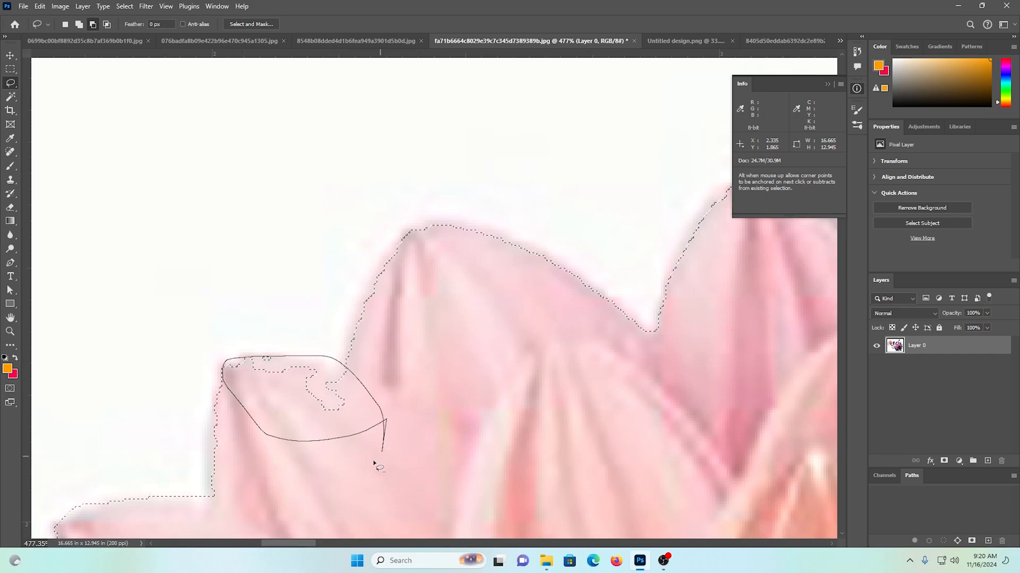
{"action": "left_click_drag", "start_coordinate": [373, 463], "coordinate": [370, 465]}
{"action": "left_click_drag", "start_coordinate": [429, 283], "coordinate": [262, 234]}
{"action": "left_click_drag", "start_coordinate": [471, 276], "coordinate": [345, 284]}
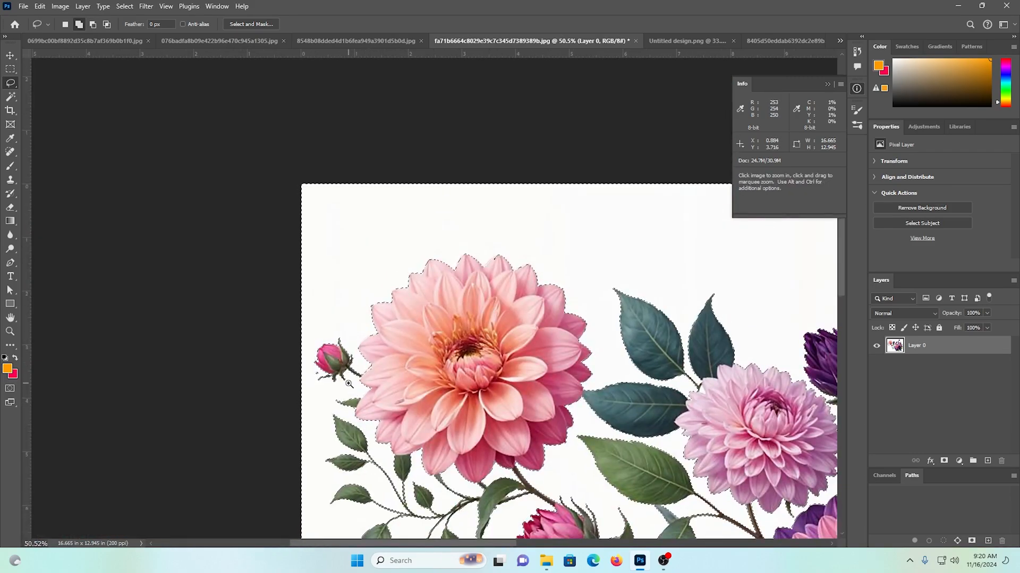
Step: Subtract the selected edge of the peach dahlia petal beside the small bud's stem from the selection
{"action": "scroll", "coordinate": [349, 383], "scroll_direction": "up", "scroll_amount": 10}
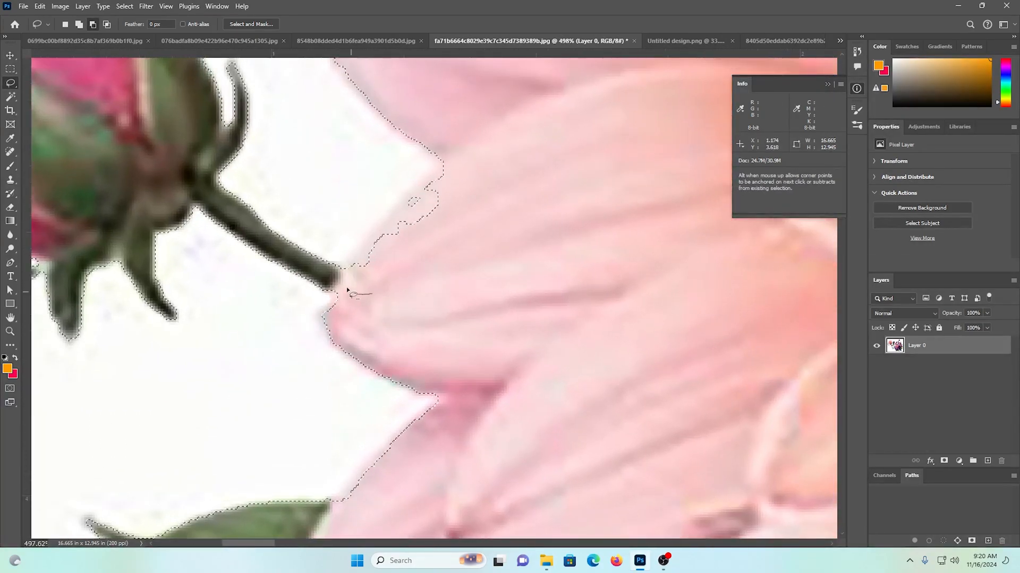
{"action": "left_click_drag", "start_coordinate": [531, 131], "coordinate": [467, 266]}
{"action": "left_click_drag", "start_coordinate": [429, 304], "coordinate": [318, 302]}
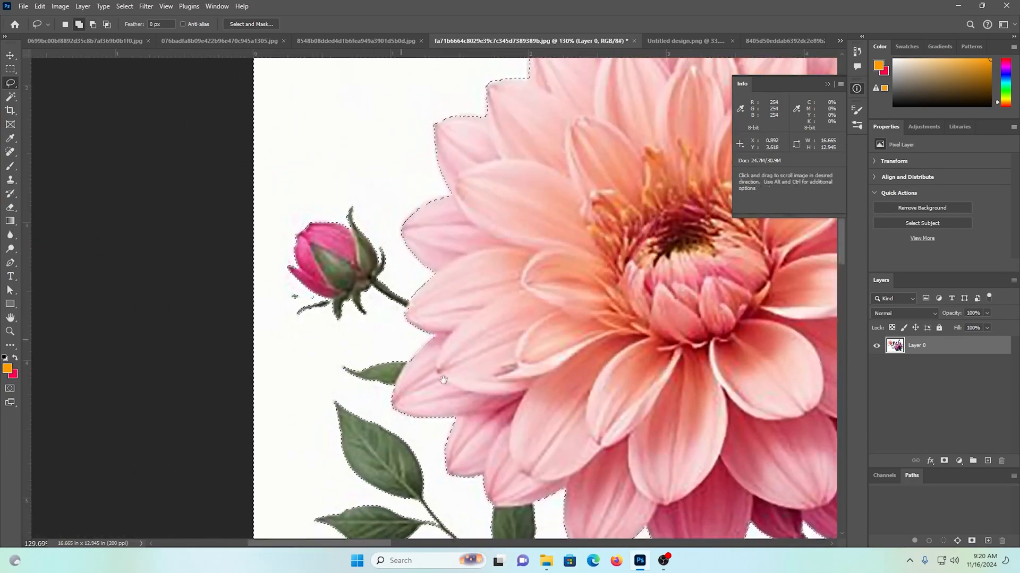
Step: Delete the selected white background around the whole dahlia spray and clear the selection
{"action": "left_click_drag", "start_coordinate": [486, 371], "coordinate": [444, 207]}
{"action": "left_click_drag", "start_coordinate": [477, 253], "coordinate": [353, 256]}
{"action": "scroll", "coordinate": [319, 250], "scroll_direction": "down", "scroll_amount": 5}
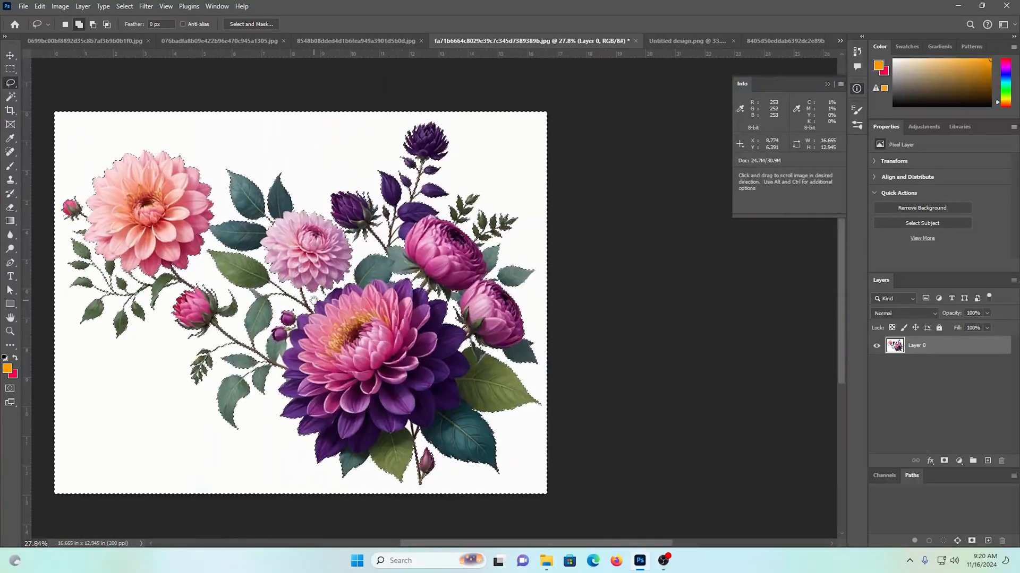
{"action": "key", "text": "Delete"}
{"action": "key", "text": "ctrl+d"}
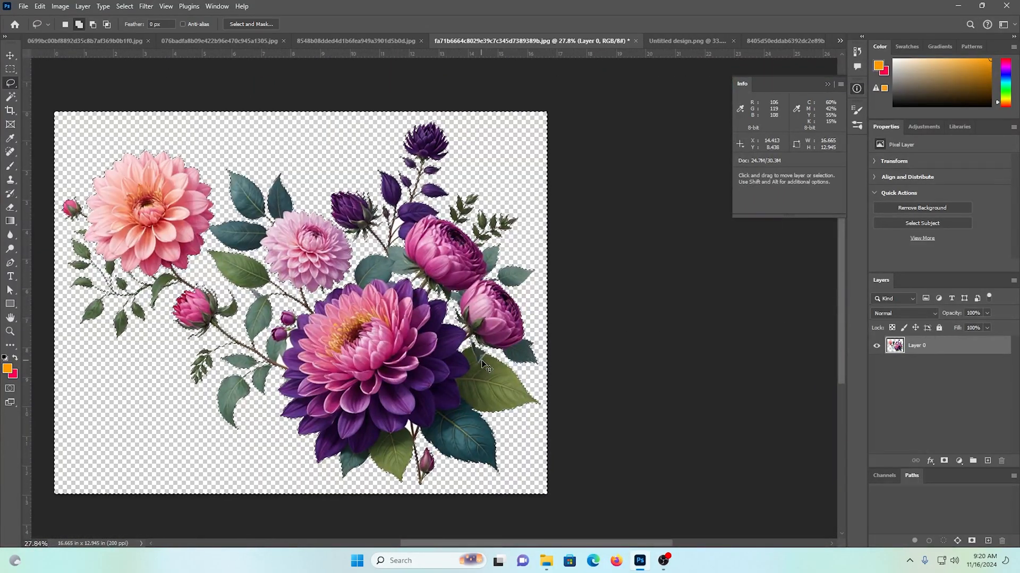
Step: Remove the leftover white gap among the thin stems beside the upper peony's purple leaves with the Magic Wand, then deselect
{"action": "left_click", "coordinate": [10, 97]}
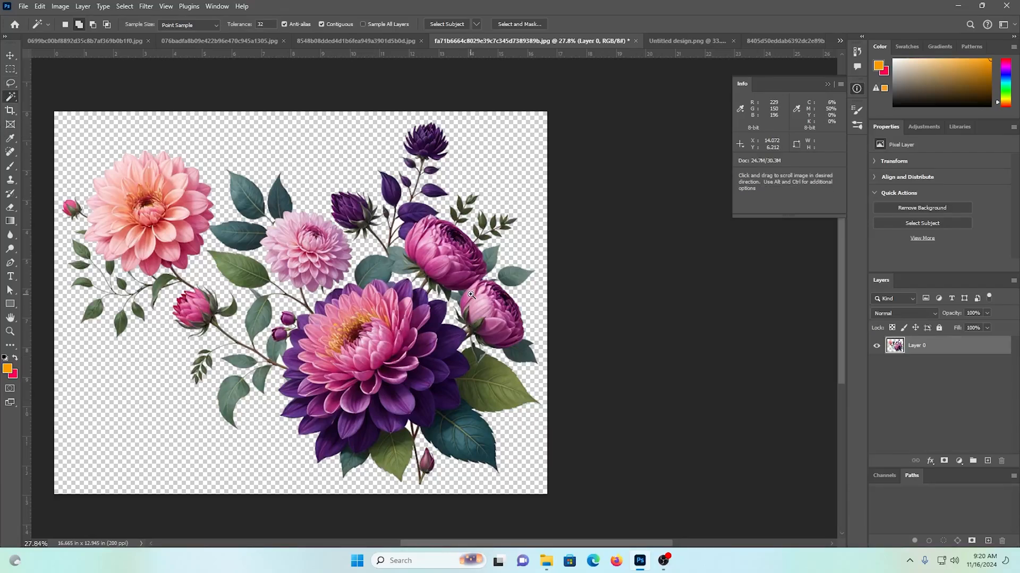
{"action": "left_click_drag", "start_coordinate": [399, 245], "coordinate": [489, 350]}
{"action": "left_click", "coordinate": [356, 175]}
{"action": "left_click_drag", "start_coordinate": [357, 176], "coordinate": [344, 428]}
{"action": "key", "text": "Delete"}
{"action": "key", "text": "ctrl+d"}
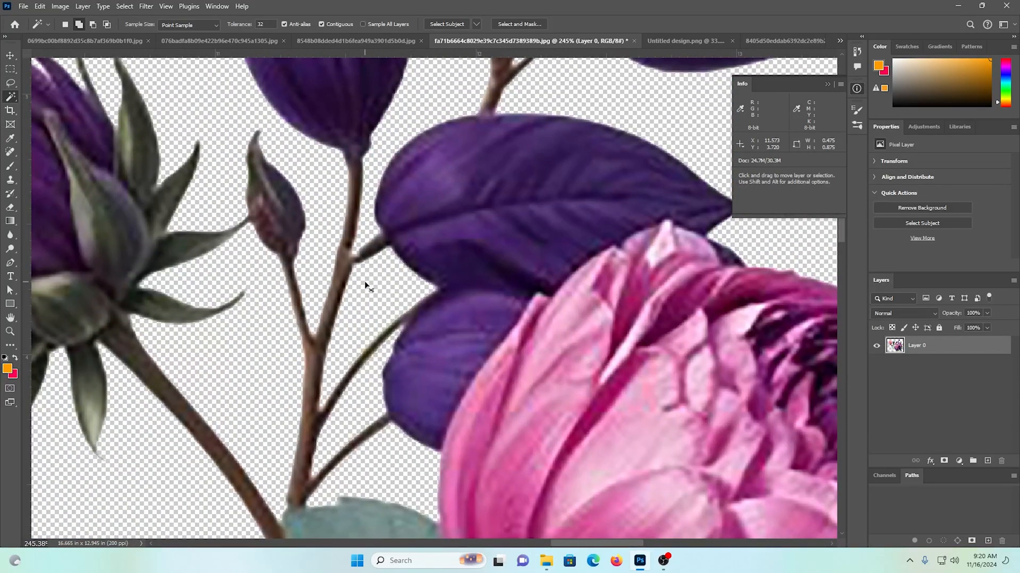
Step: Remove the leftover white gaps between the forked lower stem, the green leaf and the purple petals, then deselect
{"action": "left_click_drag", "start_coordinate": [517, 306], "coordinate": [402, 318]}
{"action": "left_click_drag", "start_coordinate": [488, 426], "coordinate": [537, 426]}
{"action": "left_click_drag", "start_coordinate": [463, 494], "coordinate": [594, 333]}
{"action": "left_click_drag", "start_coordinate": [720, 265], "coordinate": [764, 269]}
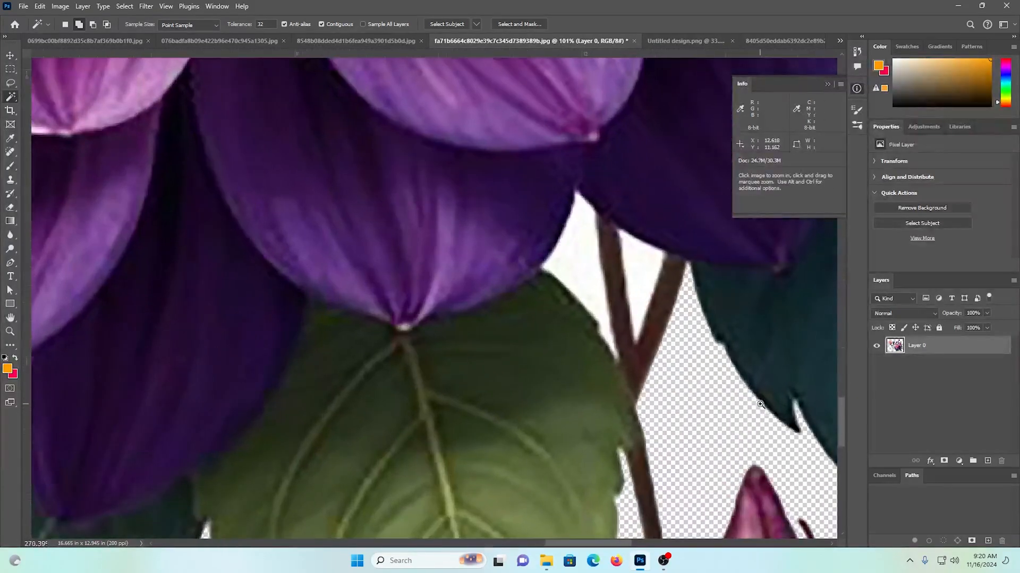
{"action": "key", "text": "Delete"}
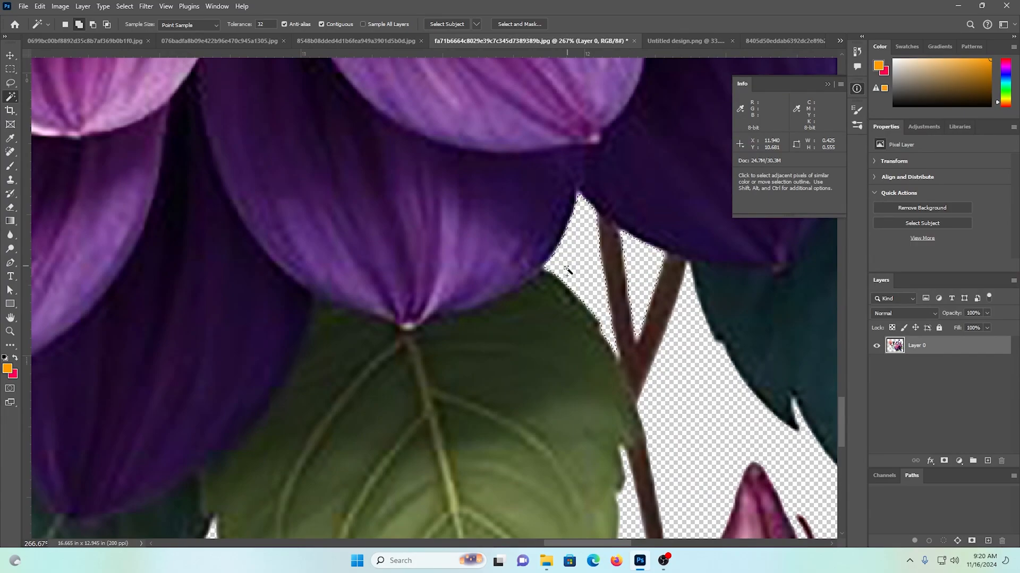
{"action": "left_click_drag", "start_coordinate": [568, 269], "coordinate": [567, 305]}
{"action": "key", "text": "ctrl+d"}
Step: Inspect the cut-out dahlia spray from the light pink dahlia to the peach dahlia for remaining white patches
{"action": "left_click_drag", "start_coordinate": [624, 321], "coordinate": [510, 276]}
{"action": "left_click_drag", "start_coordinate": [625, 97], "coordinate": [629, 285]}
{"action": "left_click_drag", "start_coordinate": [430, 434], "coordinate": [623, 223]}
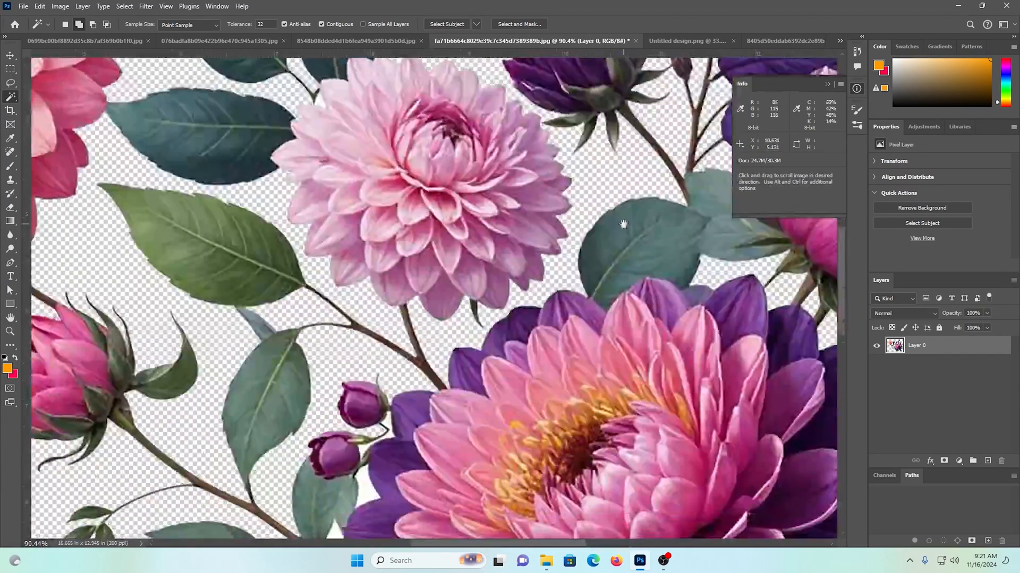
{"action": "left_click_drag", "start_coordinate": [212, 249], "coordinate": [617, 384]}
{"action": "left_click_drag", "start_coordinate": [192, 299], "coordinate": [230, 394]}
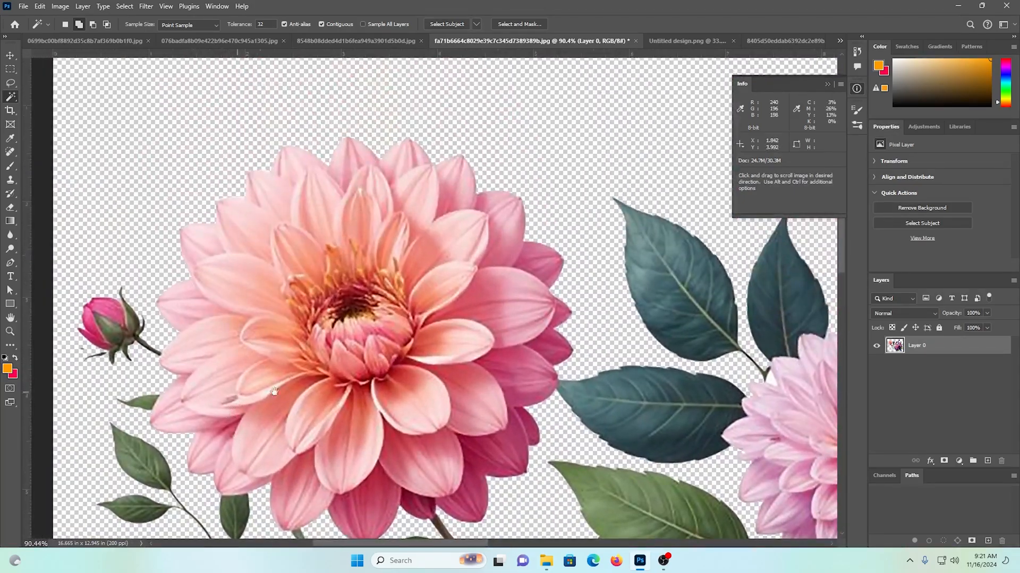
{"action": "left_click_drag", "start_coordinate": [465, 439], "coordinate": [407, 194]}
{"action": "left_click_drag", "start_coordinate": [573, 325], "coordinate": [499, 325]}
{"action": "left_click_drag", "start_coordinate": [644, 343], "coordinate": [477, 322]}
{"action": "left_click_drag", "start_coordinate": [547, 333], "coordinate": [463, 333]}
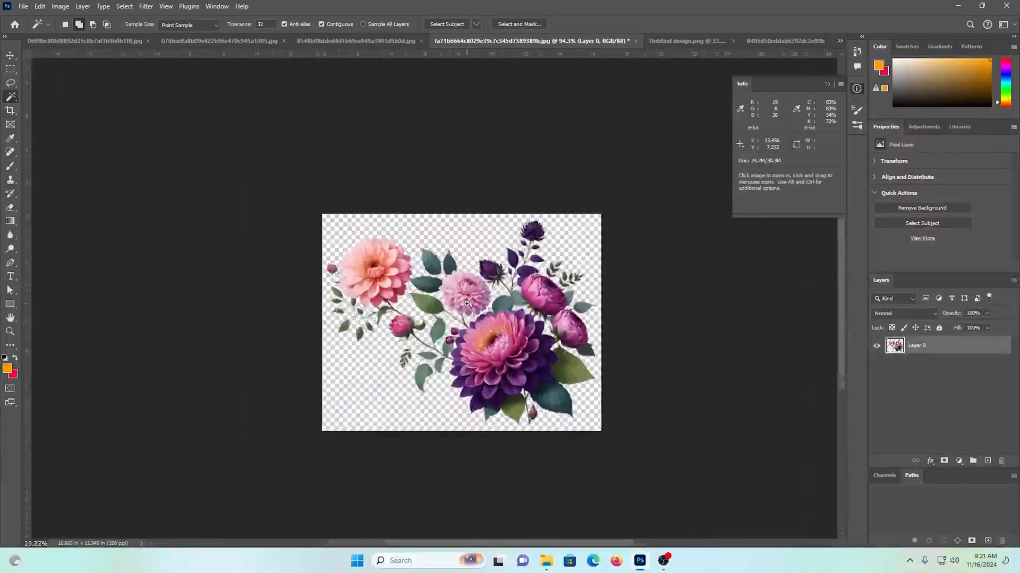
{"action": "left_click_drag", "start_coordinate": [450, 296], "coordinate": [498, 300]}
{"action": "left_click_drag", "start_coordinate": [592, 382], "coordinate": [592, 328]}
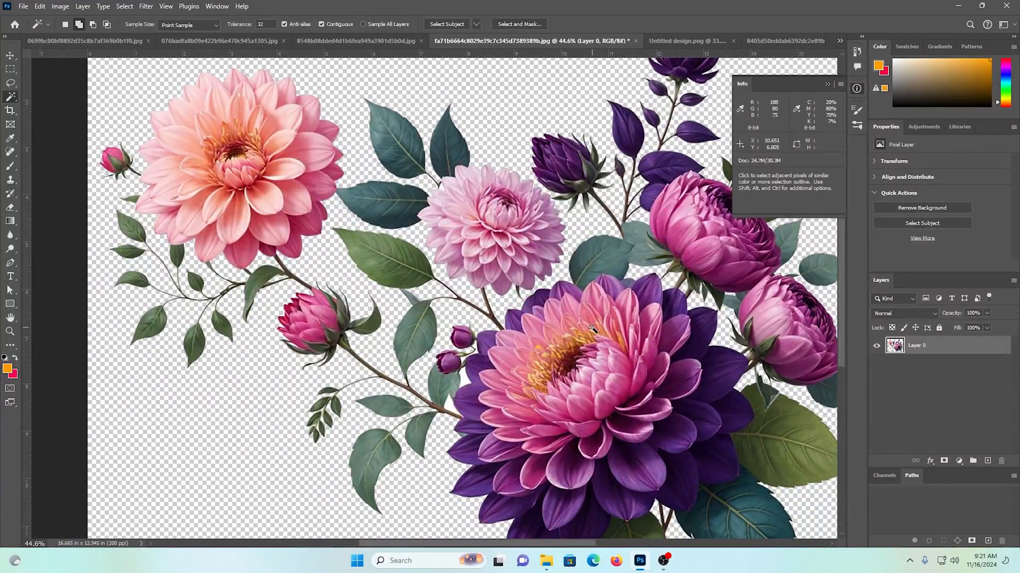
{"action": "scroll", "coordinate": [553, 359], "scroll_direction": "down", "scroll_amount": 3}
Step: Remove the white gaps between the purple dahlia's petals, the leaf behind the small buds and the brown stem, then deselect
{"action": "left_click_drag", "start_coordinate": [465, 317], "coordinate": [499, 370]}
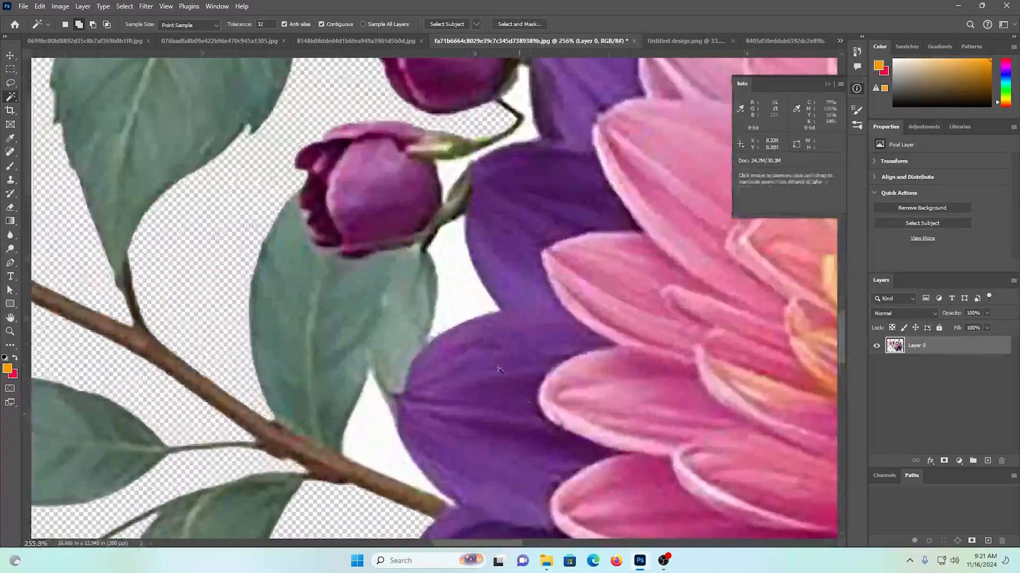
{"action": "key", "text": "Delete"}
{"action": "key", "text": "ctrl+d"}
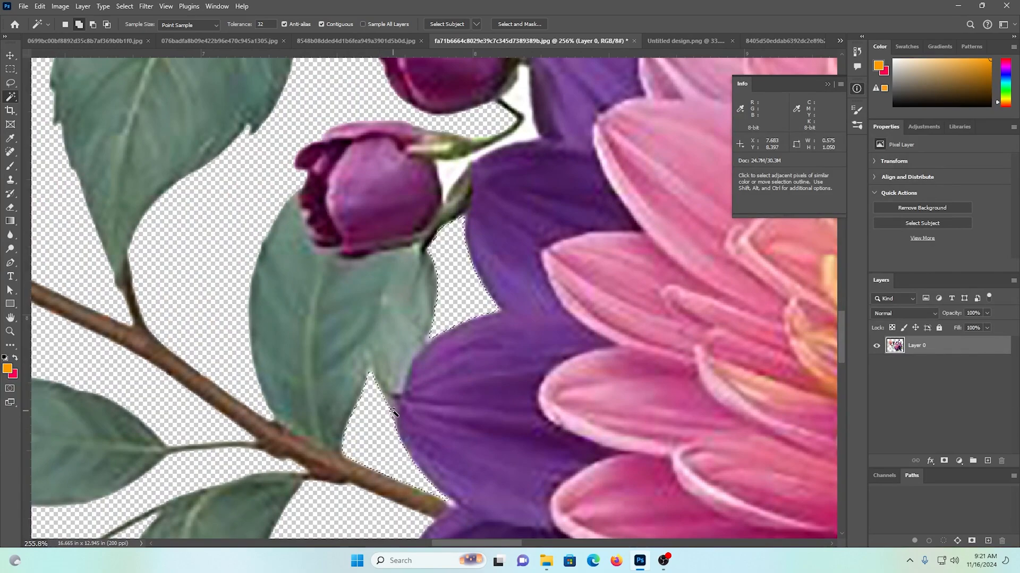
Step: Duplicate the dahlia spray layer and set the copy's blend mode to Soft Light
{"action": "key", "text": "ctrl+j"}
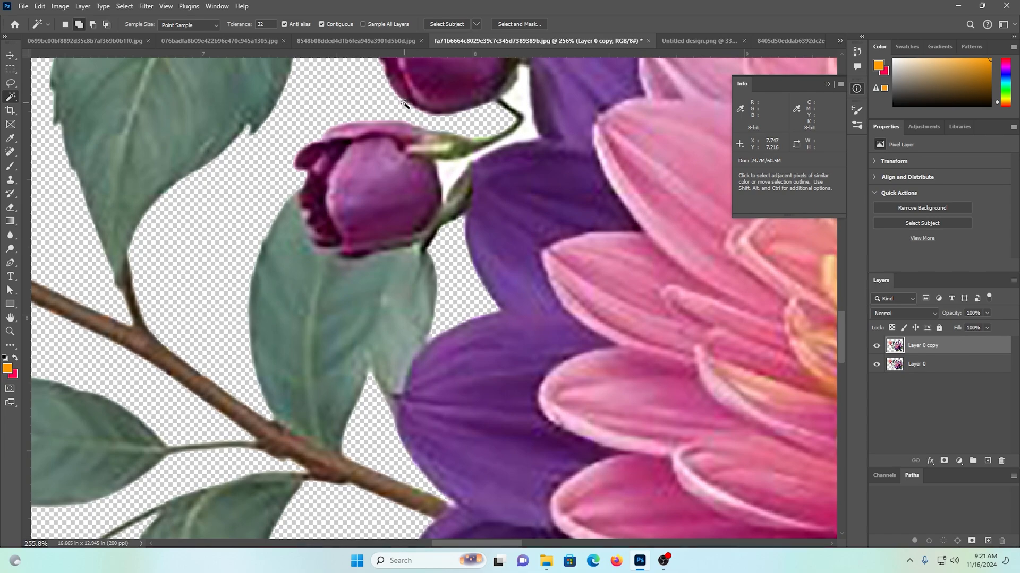
{"action": "left_click", "coordinate": [887, 315]}
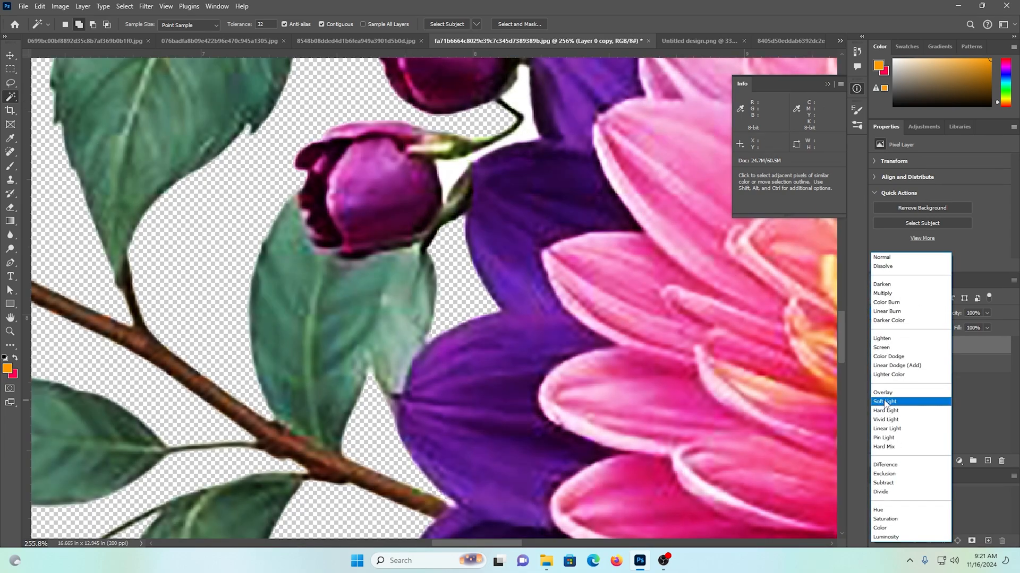
{"action": "left_click", "coordinate": [884, 402]}
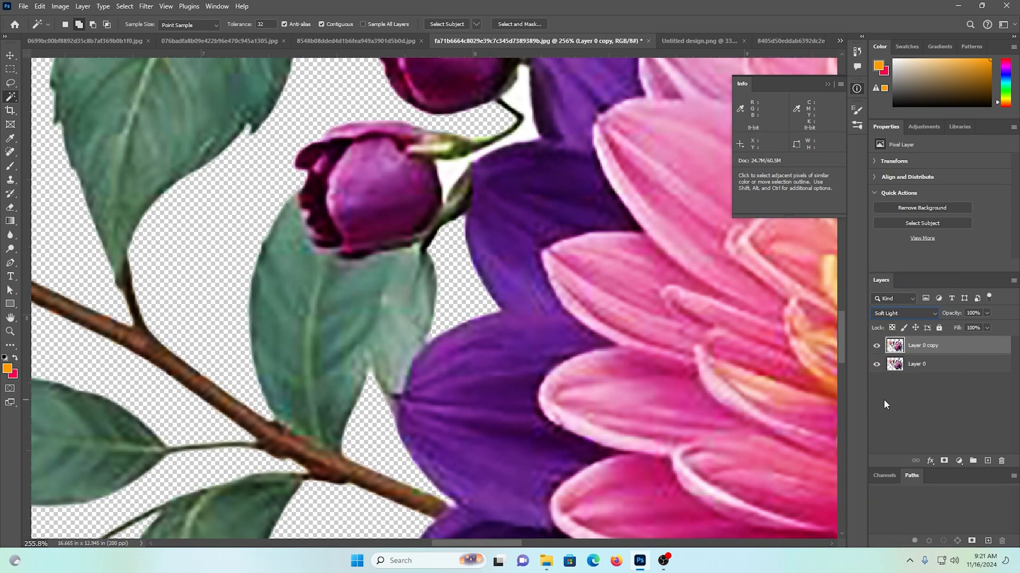
Step: Delete the white gap between the small purple buds' stems and the purple petals from both layers, then deselect
{"action": "scroll", "coordinate": [498, 203], "scroll_direction": "down", "scroll_amount": 4}
{"action": "scroll", "coordinate": [498, 203], "scroll_direction": "up", "scroll_amount": 4}
{"action": "scroll", "coordinate": [498, 203], "scroll_direction": "down", "scroll_amount": 4}
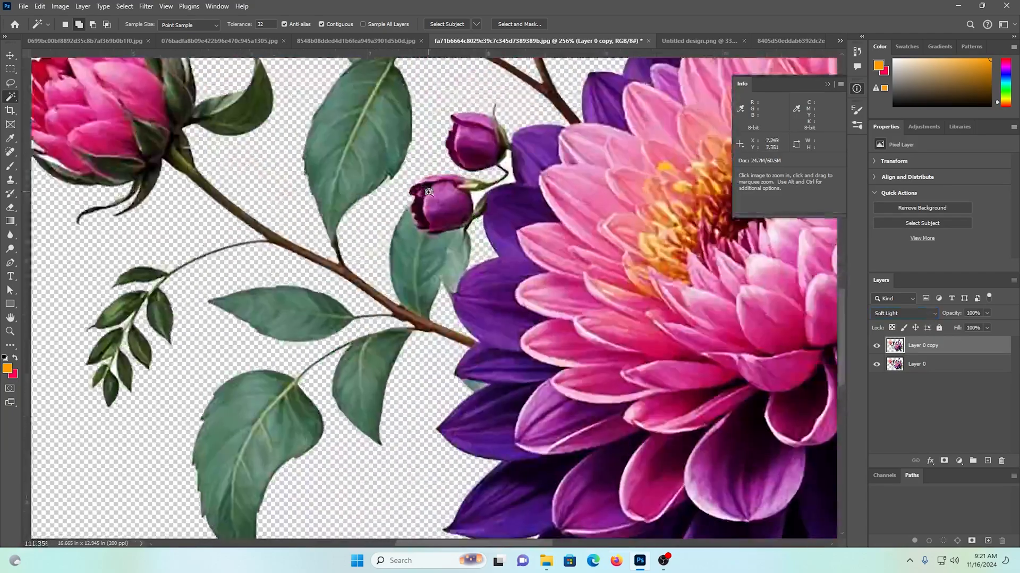
{"action": "scroll", "coordinate": [498, 203], "scroll_direction": "up", "scroll_amount": 5}
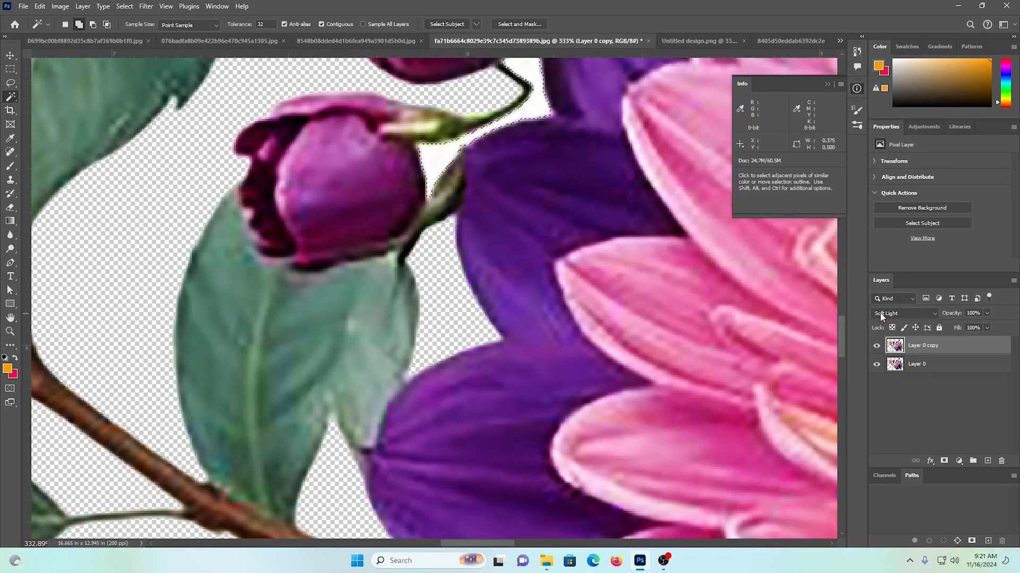
{"action": "left_click", "coordinate": [918, 363]}
{"action": "key", "text": "ctrl+d"}
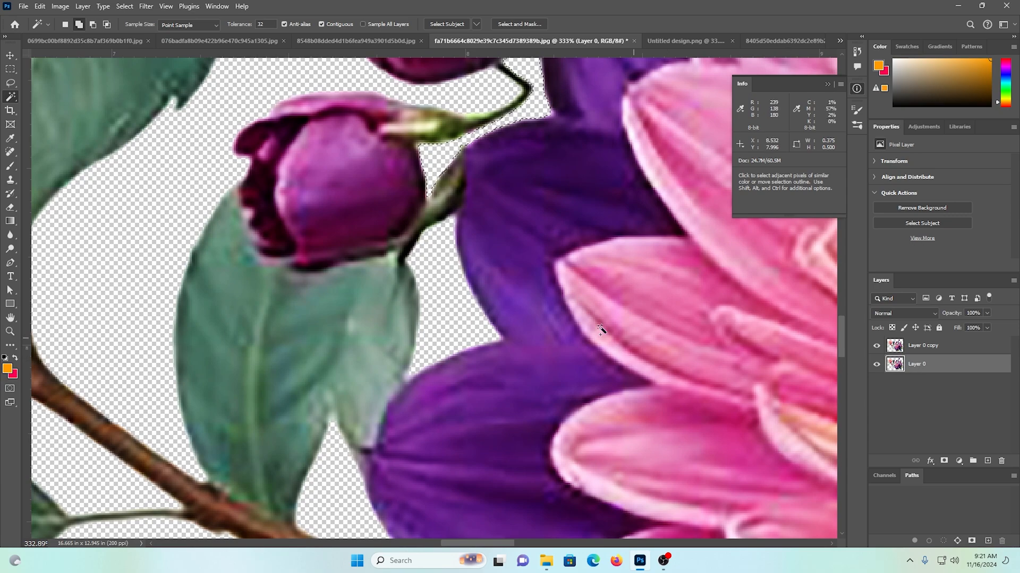
Step: Apply a Filter Gallery effect to the lower dahlia spray layer
{"action": "left_click_drag", "start_coordinate": [536, 314], "coordinate": [425, 281]}
{"action": "left_click_drag", "start_coordinate": [613, 279], "coordinate": [648, 277]}
{"action": "left_click", "coordinate": [146, 5]}
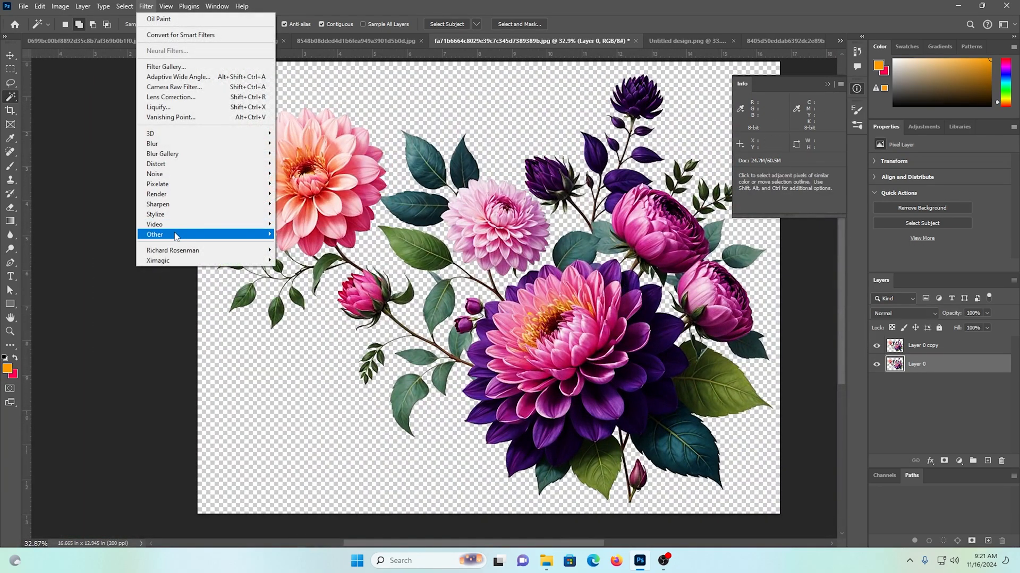
{"action": "left_click", "coordinate": [165, 66]}
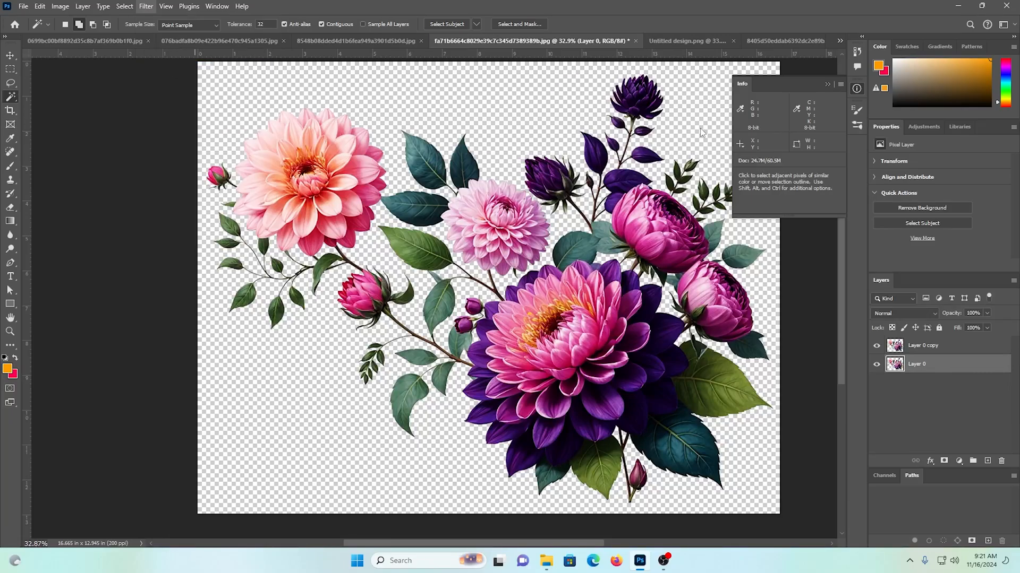
{"action": "left_click", "coordinate": [938, 30]}
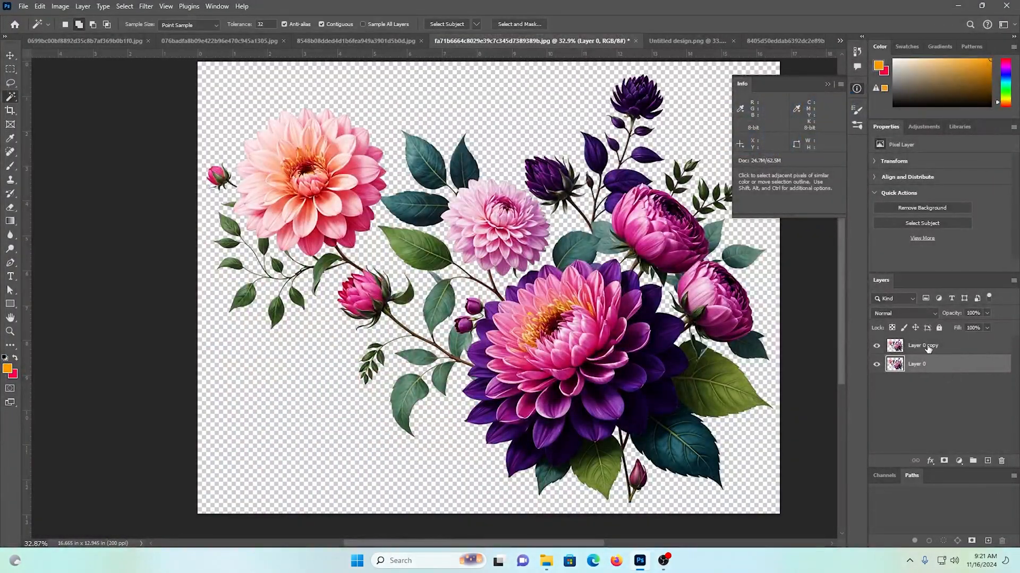
Step: Merge the dahlia spray's two layers into one
{"action": "left_click", "coordinate": [928, 347]}
{"action": "left_click", "coordinate": [925, 365], "text": "shift"}
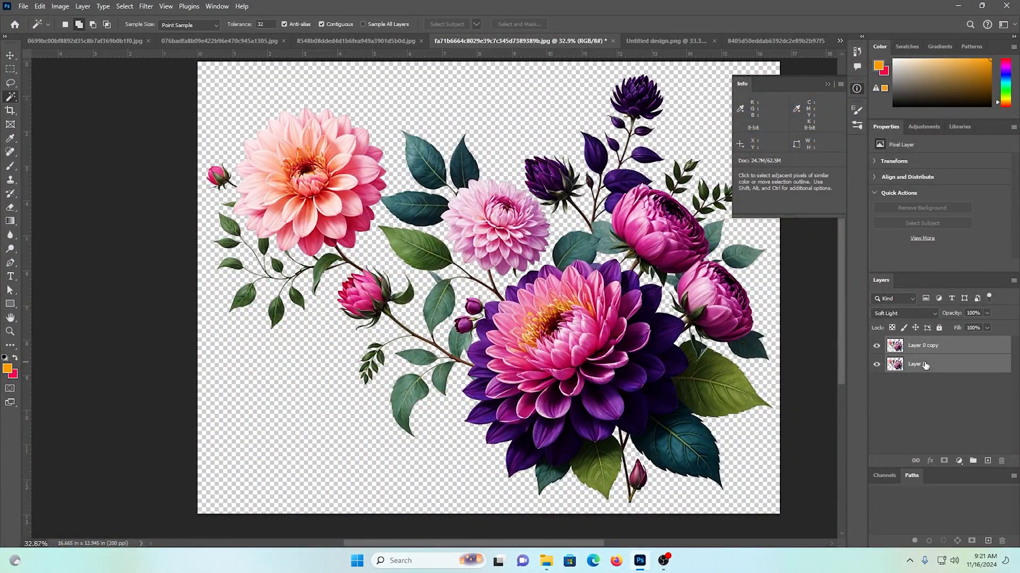
{"action": "key", "text": "ctrl+e"}
{"action": "left_click", "coordinate": [690, 42]}
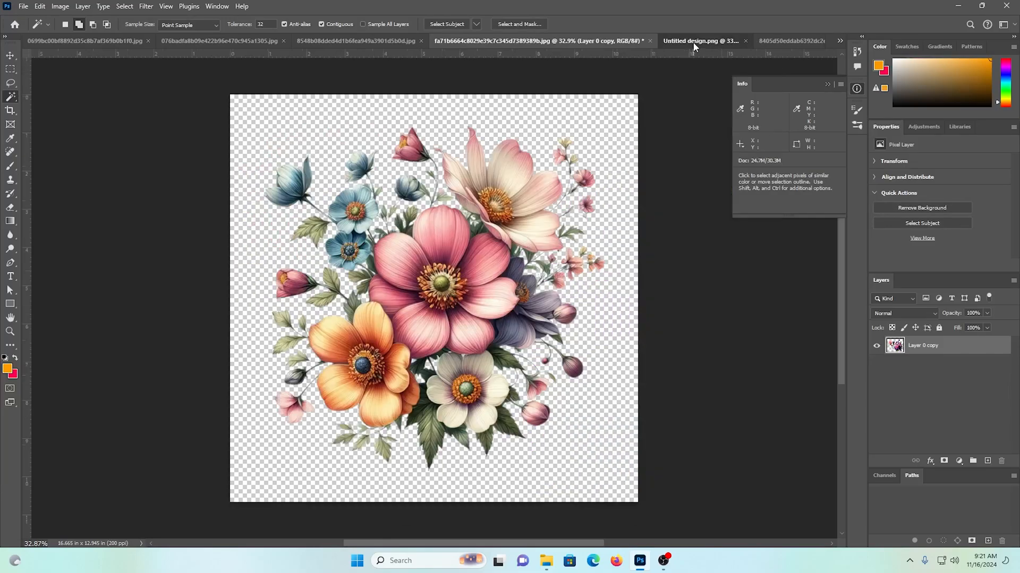
{"action": "left_click", "coordinate": [843, 43]}
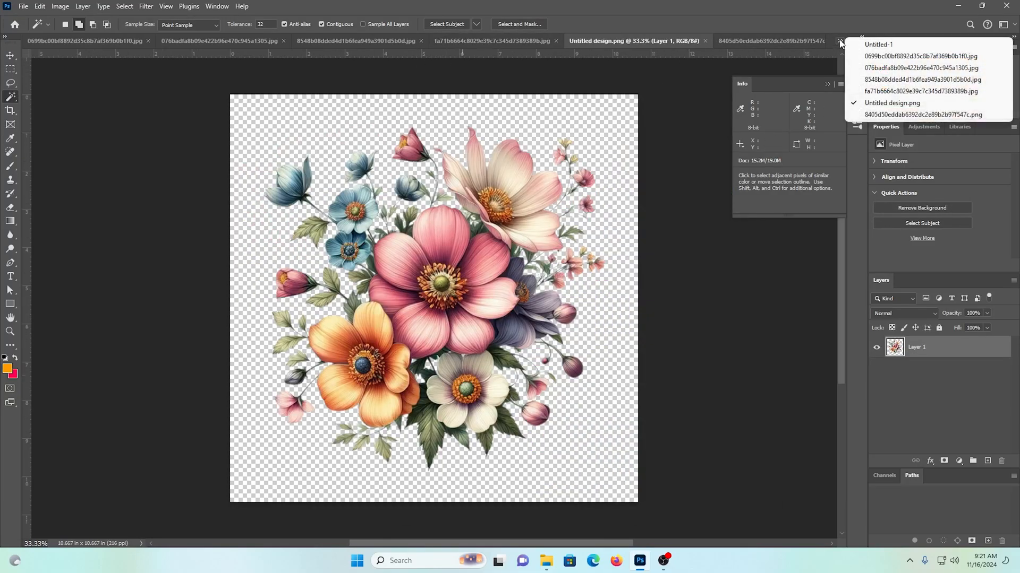
{"action": "left_click", "coordinate": [881, 46]}
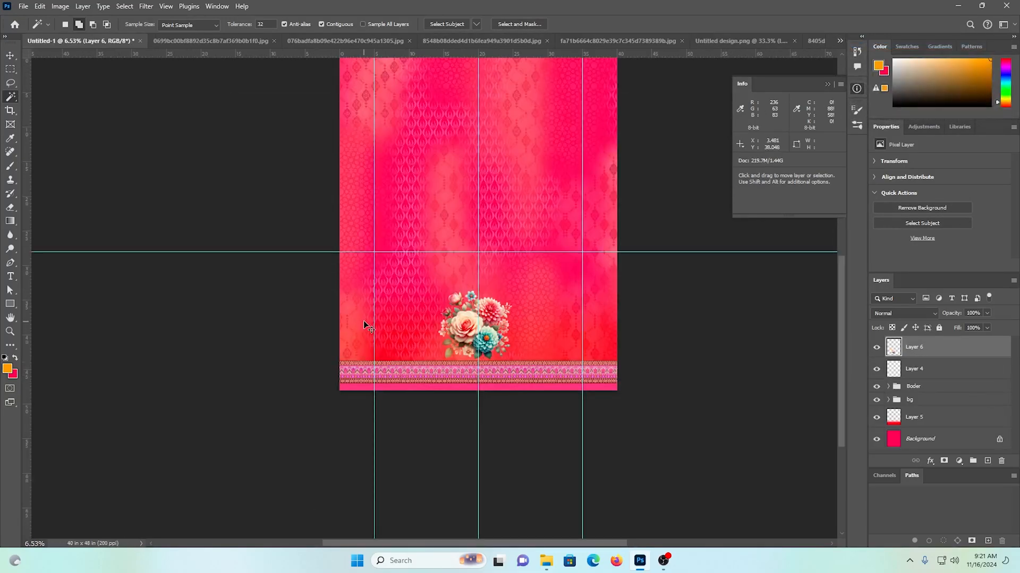
{"action": "key", "text": "ctrl+v"}
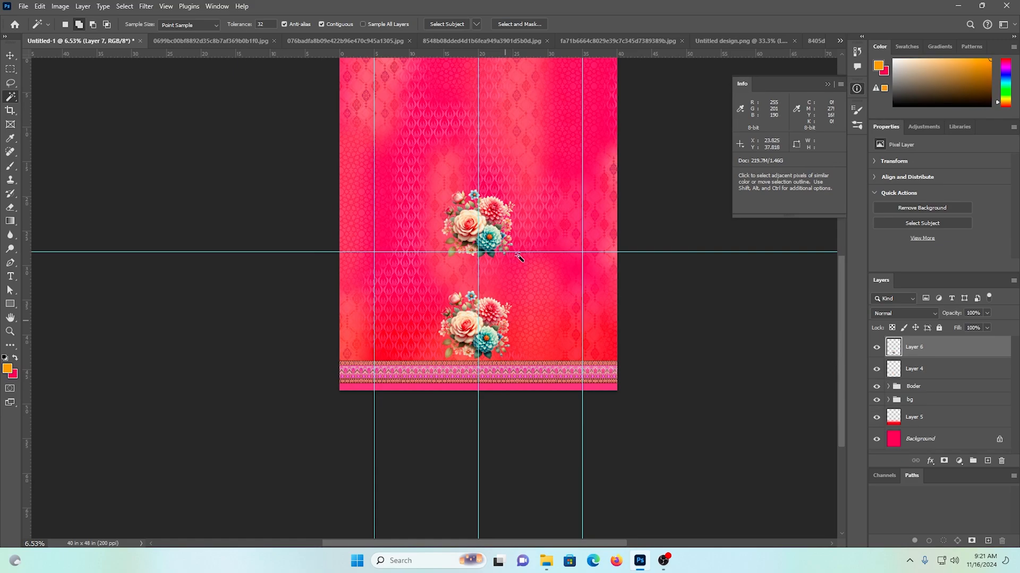
{"action": "key", "text": "ctrl+z"}
Step: Close the black-and-white leaf pattern, the medallion pattern and the striped border source documents without saving their changes
{"action": "left_click", "coordinate": [494, 42]}
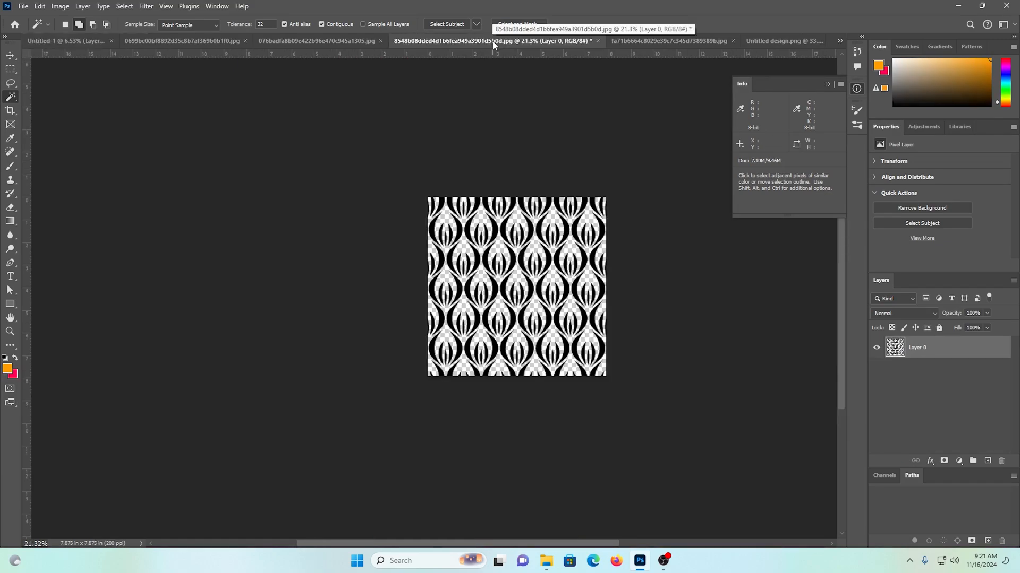
{"action": "key", "text": "ctrl+w"}
{"action": "left_click", "coordinate": [506, 215]}
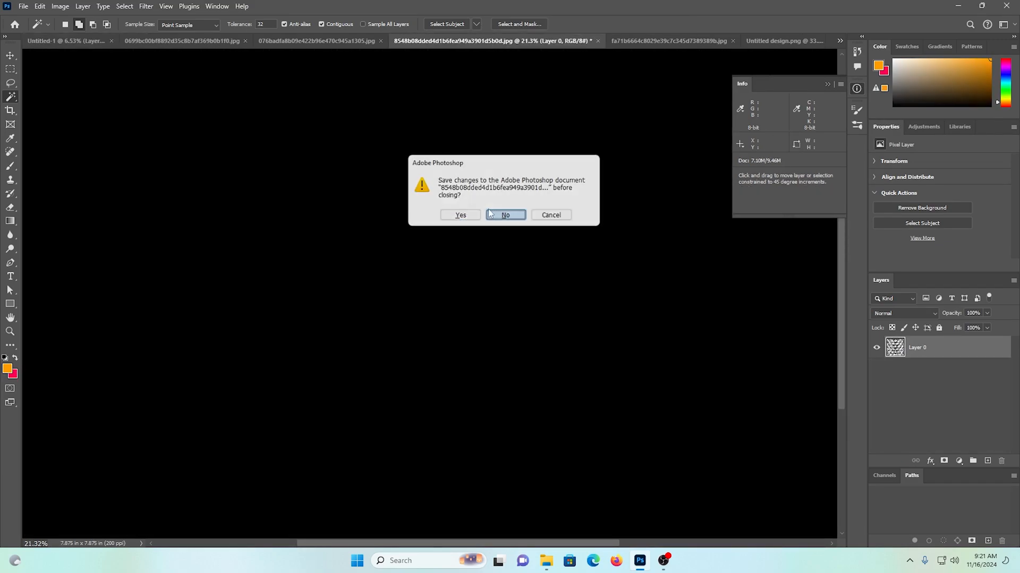
{"action": "left_click", "coordinate": [335, 41]}
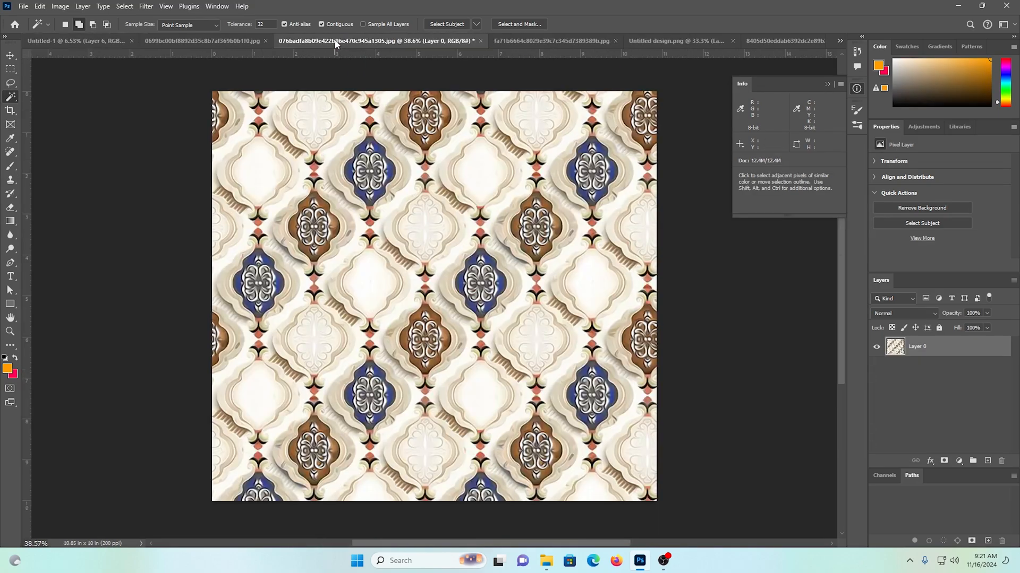
{"action": "key", "text": "ctrl+w"}
{"action": "left_click", "coordinate": [494, 215]}
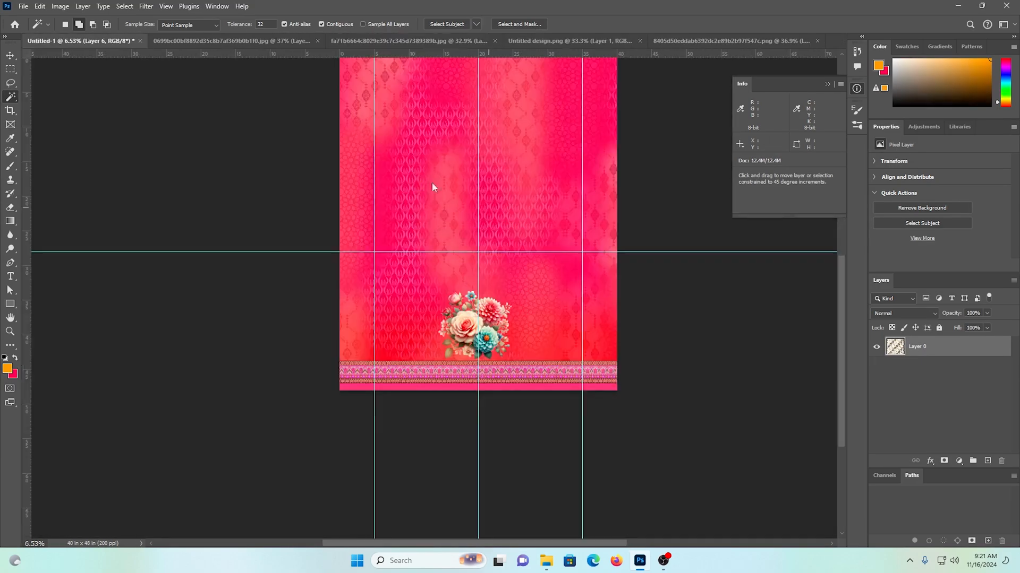
{"action": "left_click", "coordinate": [244, 42]}
{"action": "key", "text": "ctrl+w"}
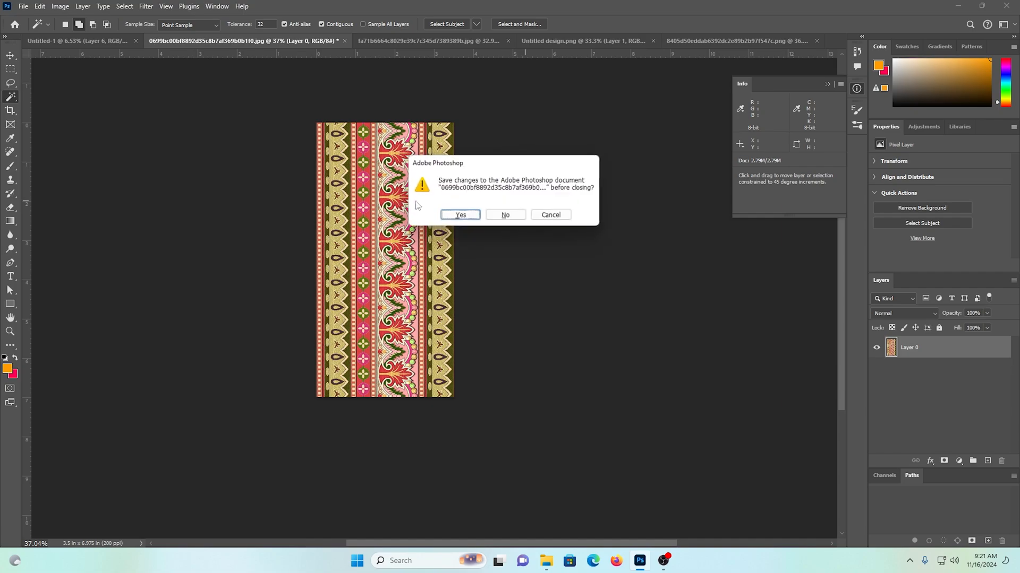
{"action": "left_click", "coordinate": [502, 215]}
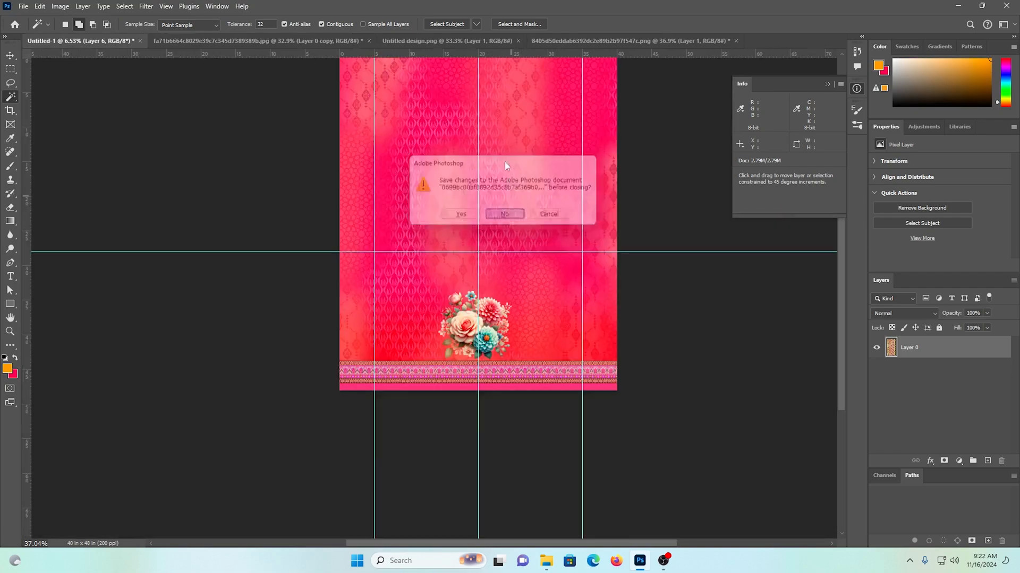
Step: Place the merged dahlia spray from its source document into the Untitled-1 print
{"action": "left_click", "coordinate": [424, 41]}
{"action": "left_click", "coordinate": [600, 45]}
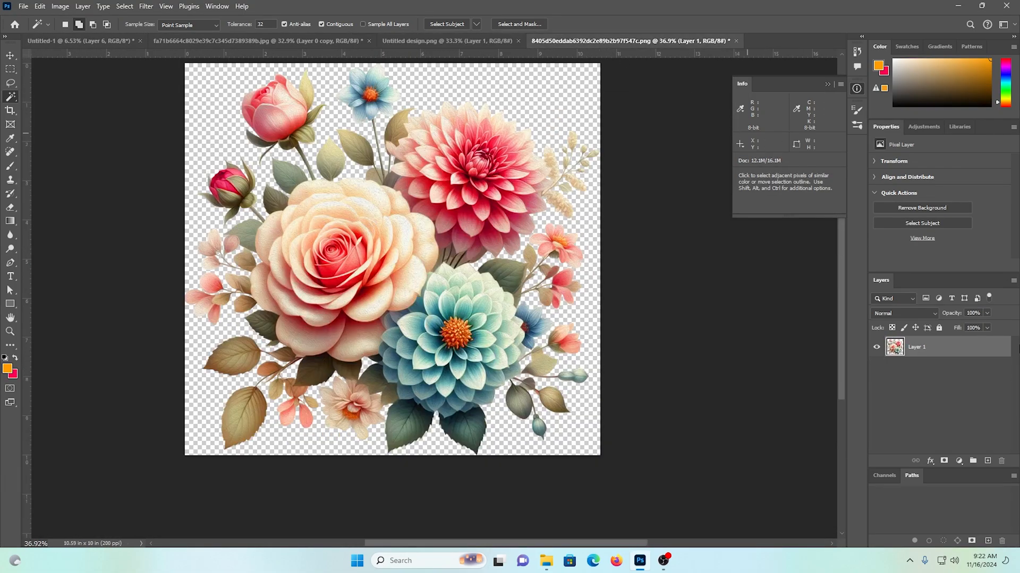
{"action": "left_click", "coordinate": [404, 42]}
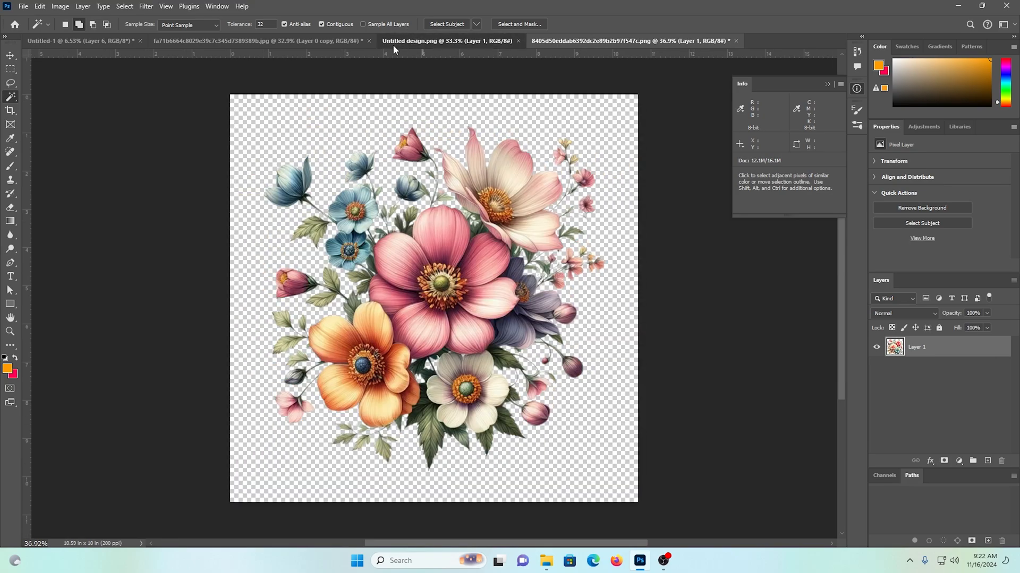
{"action": "left_click", "coordinate": [262, 41]}
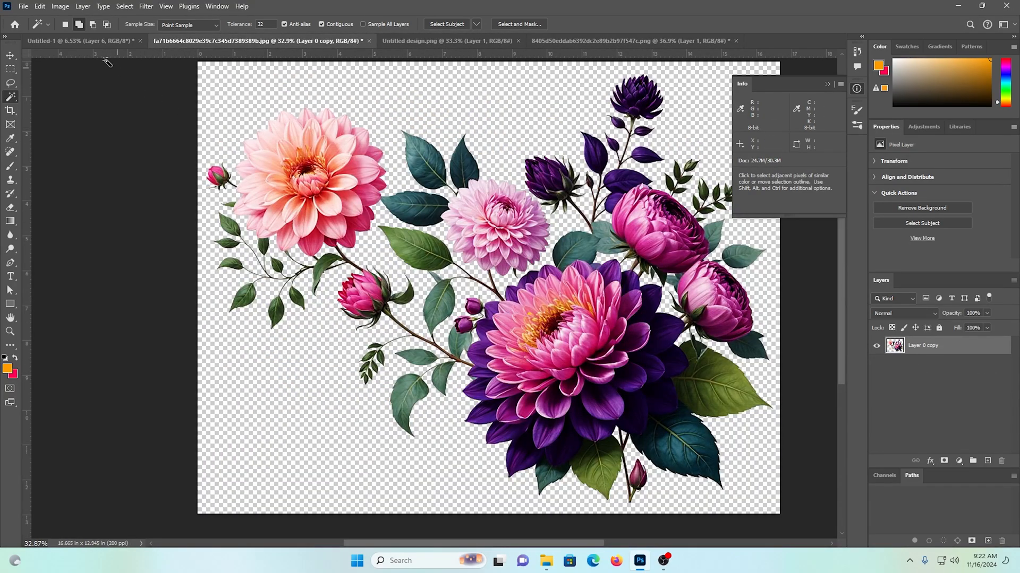
{"action": "left_click", "coordinate": [106, 42]}
{"action": "key", "text": "ctrl+v"}
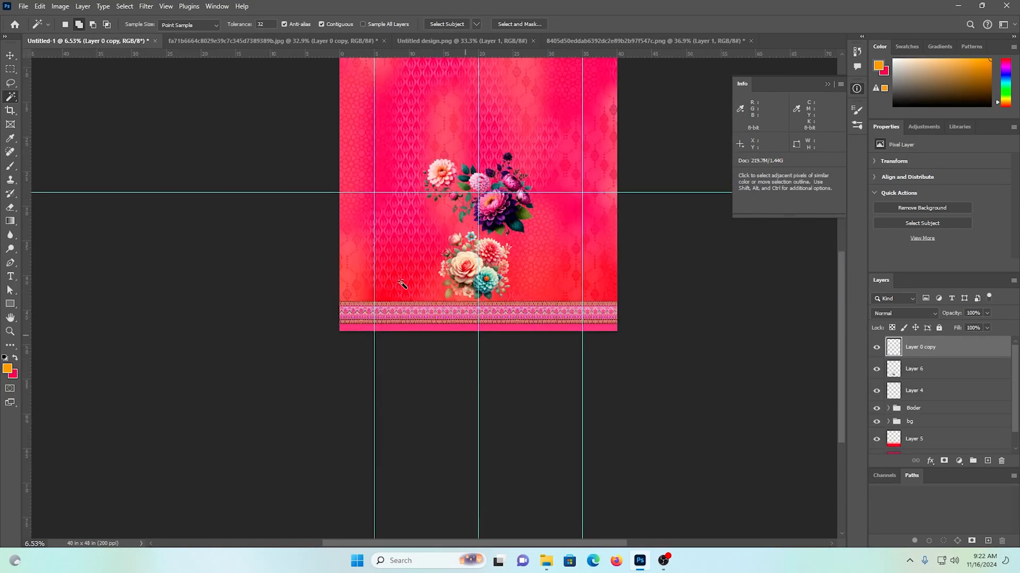
Step: Move the rose bouquet to the print's left edge and set the dahlia spray just above the border near the centre
{"action": "left_click", "coordinate": [9, 58]}
{"action": "scroll", "coordinate": [568, 336], "scroll_direction": "down", "scroll_amount": 2}
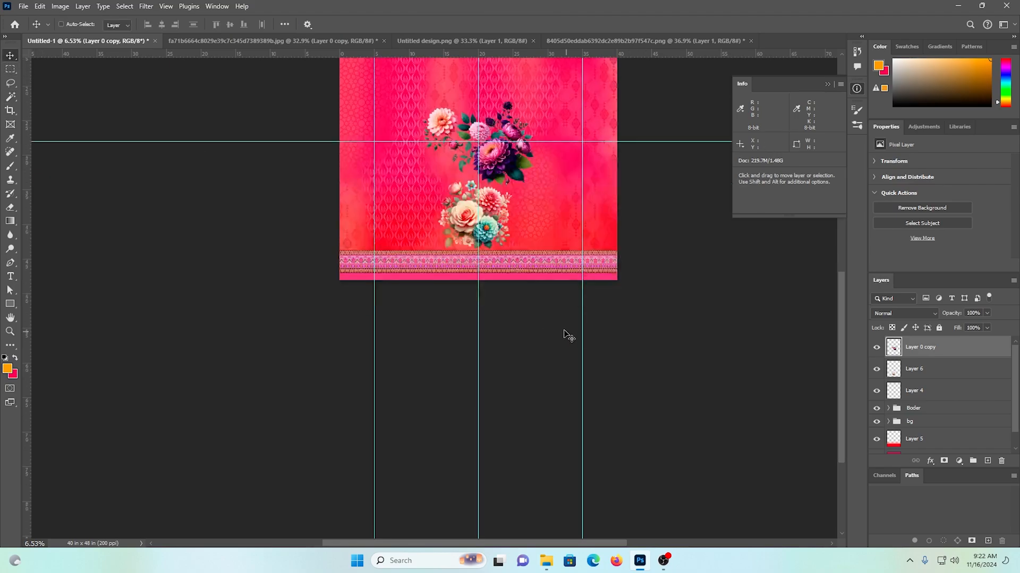
{"action": "left_click_drag", "start_coordinate": [465, 167], "coordinate": [531, 220]}
{"action": "left_click_drag", "start_coordinate": [565, 258], "coordinate": [588, 357]}
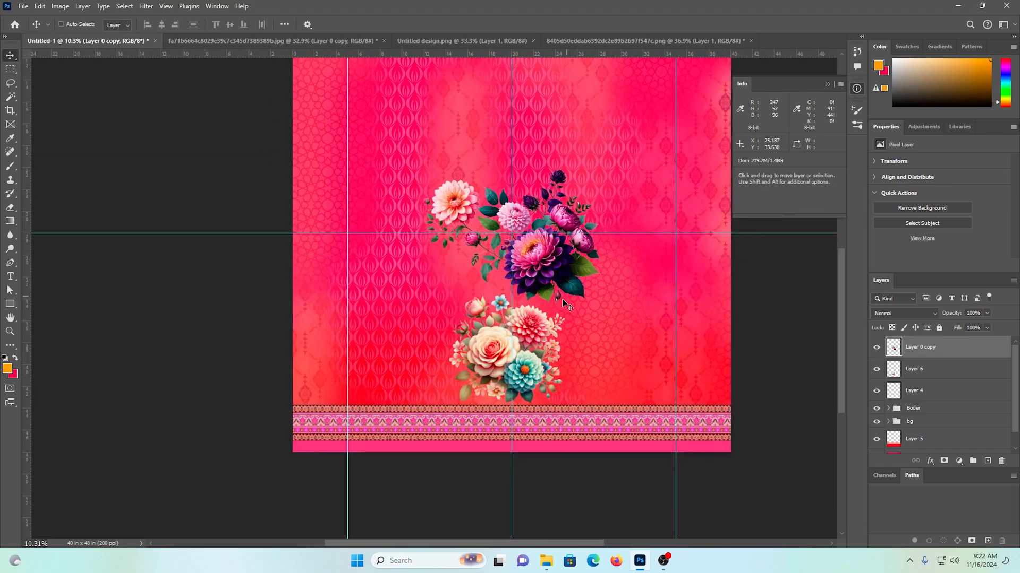
{"action": "left_click", "coordinate": [524, 377], "text": "ctrl"}
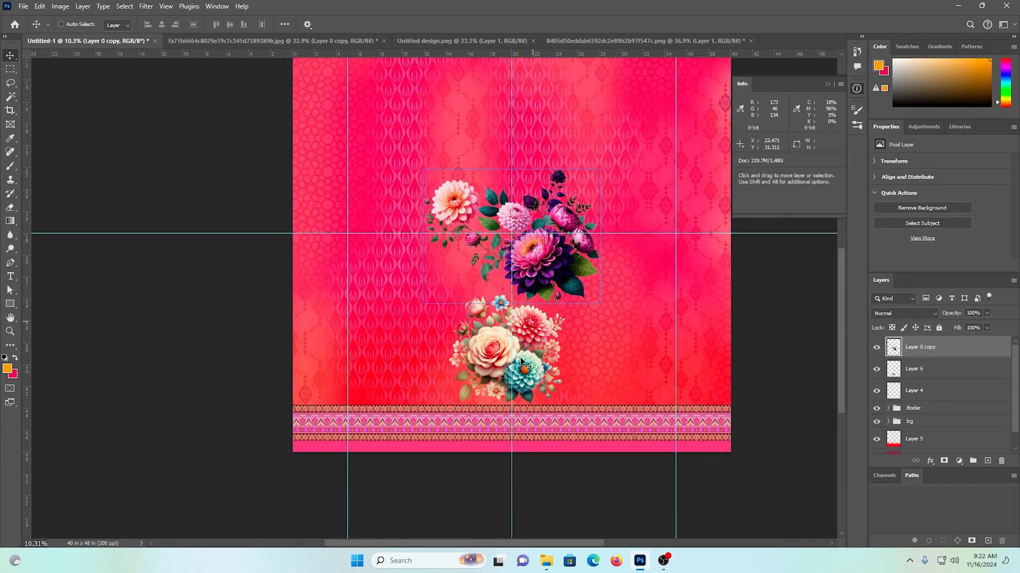
{"action": "left_click_drag", "start_coordinate": [555, 332], "coordinate": [324, 332]}
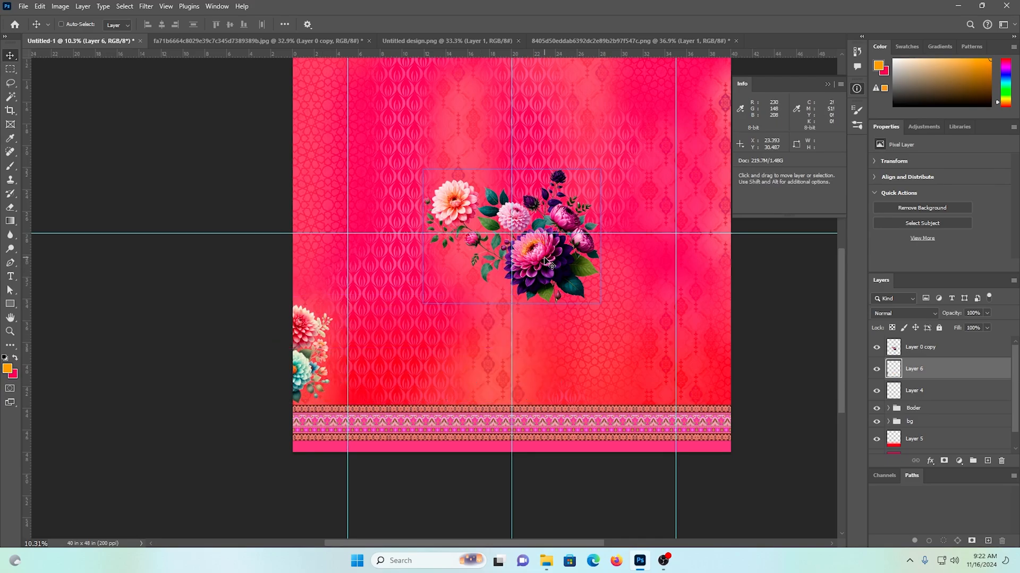
{"action": "left_click_drag", "start_coordinate": [547, 261], "coordinate": [540, 333]}
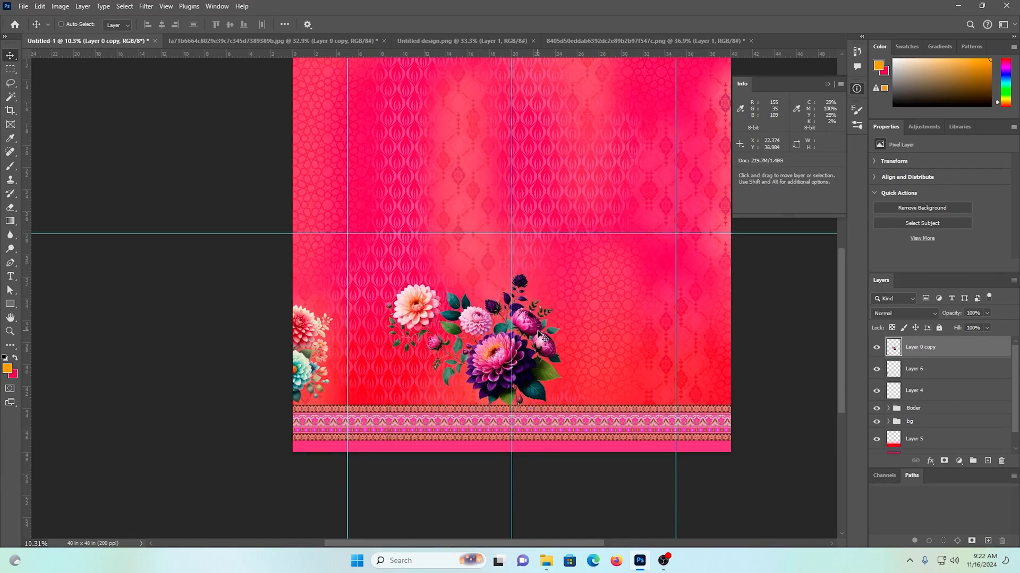
Step: Delete the white gap between the brown stem and the small purple bud at the dahlia spray's base, then deselect
{"action": "mouse_move", "coordinate": [555, 387]}
{"action": "left_mouse_down"}
{"action": "mouse_move", "coordinate": [584, 394]}
{"action": "mouse_move", "coordinate": [548, 385]}
{"action": "mouse_move", "coordinate": [497, 400]}
{"action": "mouse_move", "coordinate": [549, 387]}
{"action": "left_mouse_up"}
{"action": "scroll", "coordinate": [531, 387], "scroll_direction": "down", "scroll_amount": 3}
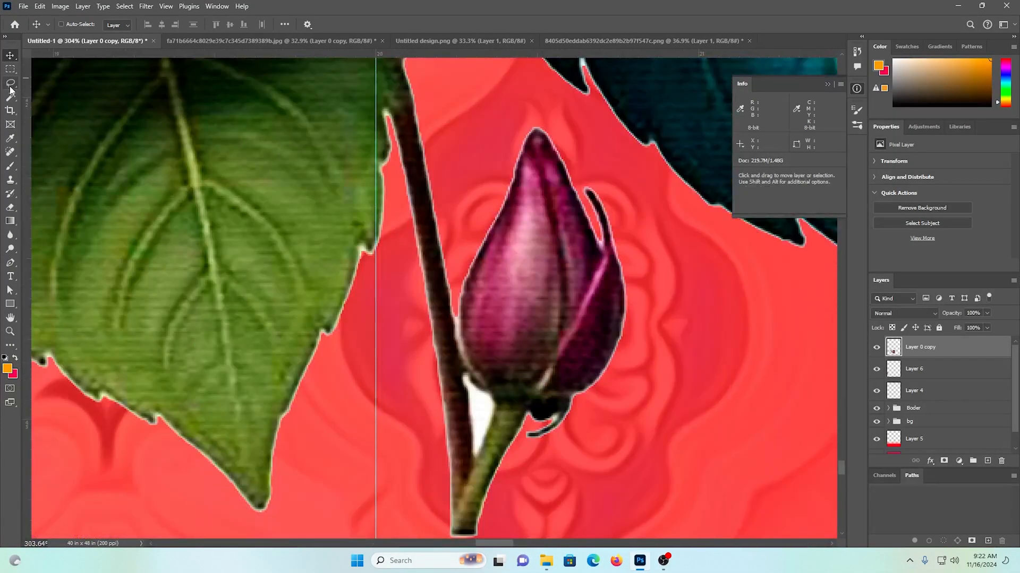
{"action": "left_click", "coordinate": [10, 96]}
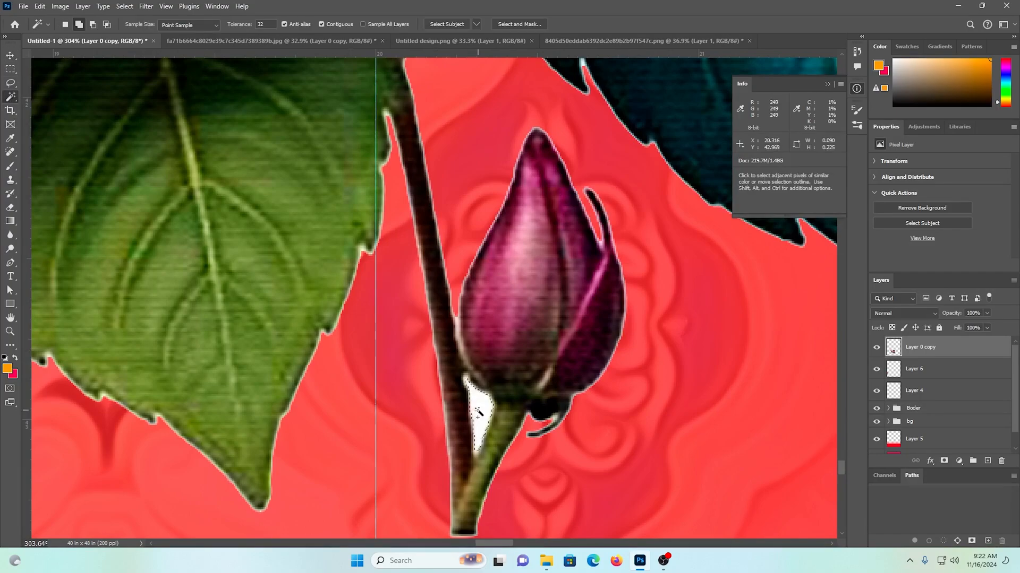
{"action": "key", "text": "Delete"}
{"action": "key", "text": "ctrl+d"}
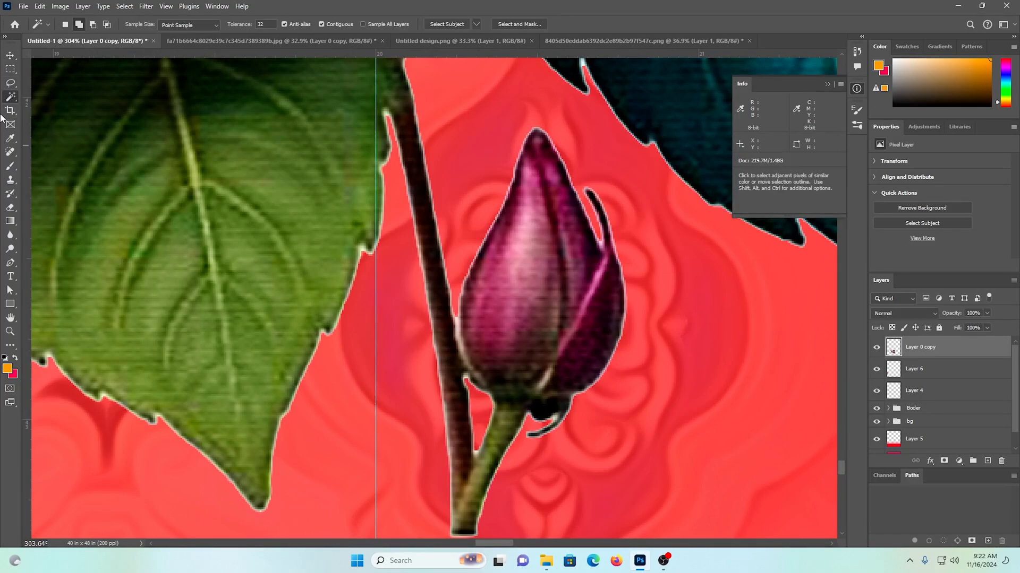
Step: Enlarge the dahlia spray proportionally to about 104% and shift it slightly right, keeping its base on the border
{"action": "left_click", "coordinate": [10, 57]}
{"action": "scroll", "coordinate": [517, 329], "scroll_direction": "down", "scroll_amount": 15}
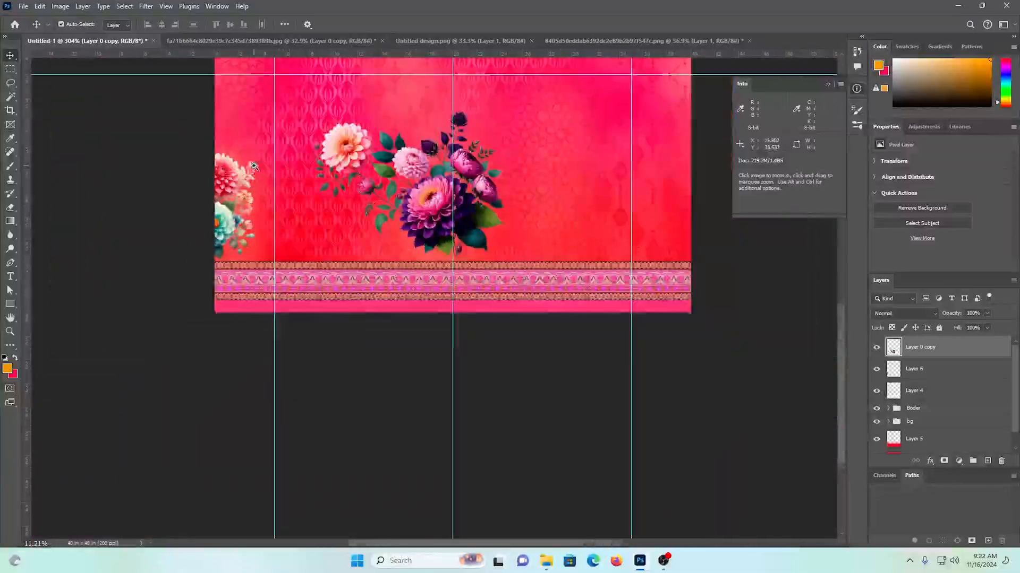
{"action": "scroll", "coordinate": [409, 165], "scroll_direction": "up", "scroll_amount": 5}
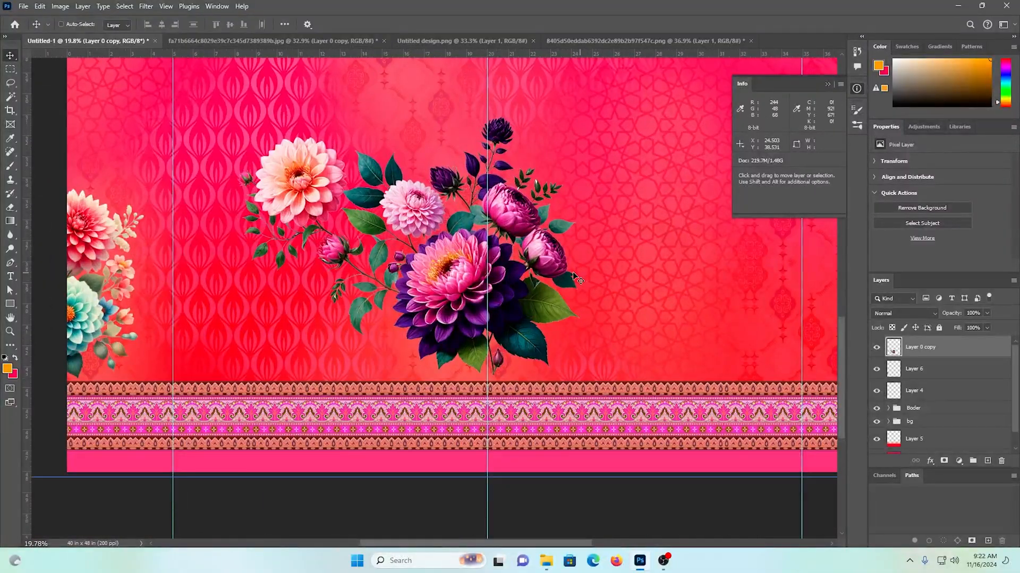
{"action": "left_click_drag", "start_coordinate": [550, 252], "coordinate": [546, 252]}
{"action": "left_click_drag", "start_coordinate": [564, 260], "coordinate": [525, 249]}
{"action": "key", "text": "ctrl+t"}
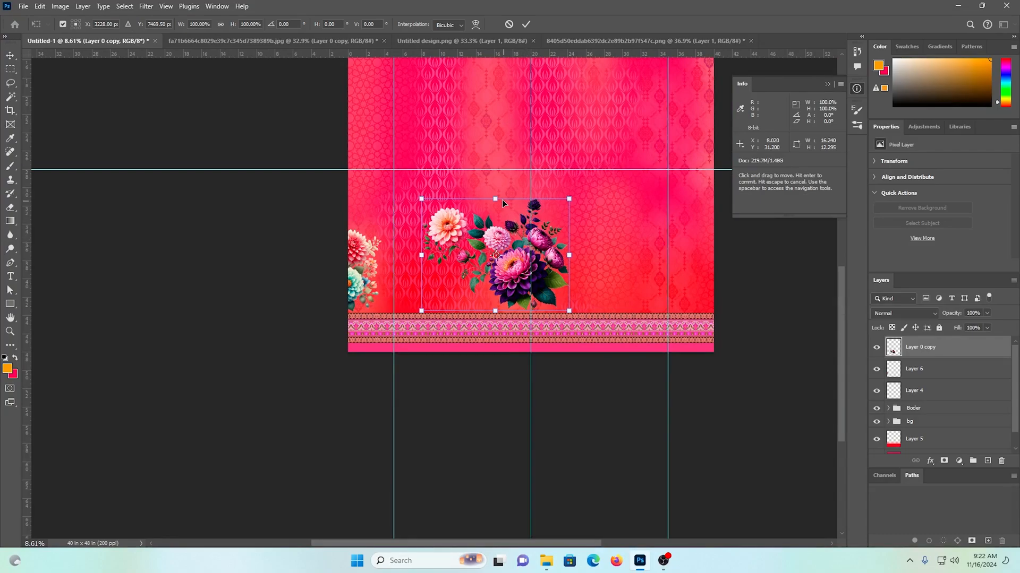
{"action": "left_click_drag", "start_coordinate": [499, 194], "coordinate": [495, 195]}
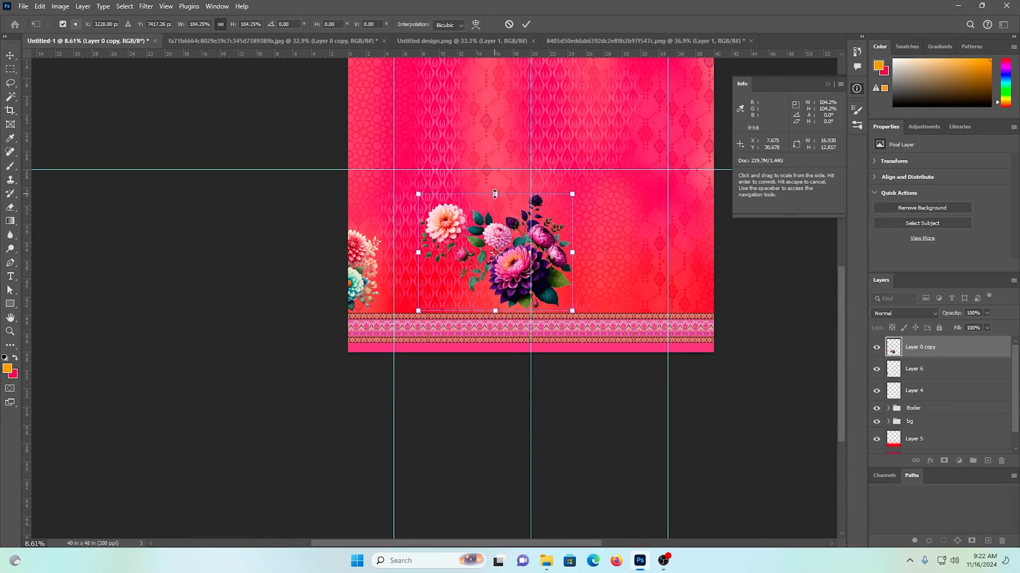
{"action": "key", "text": "Return"}
{"action": "scroll", "coordinate": [521, 212], "scroll_direction": "down", "scroll_amount": 2}
{"action": "left_click_drag", "start_coordinate": [585, 225], "coordinate": [604, 231]}
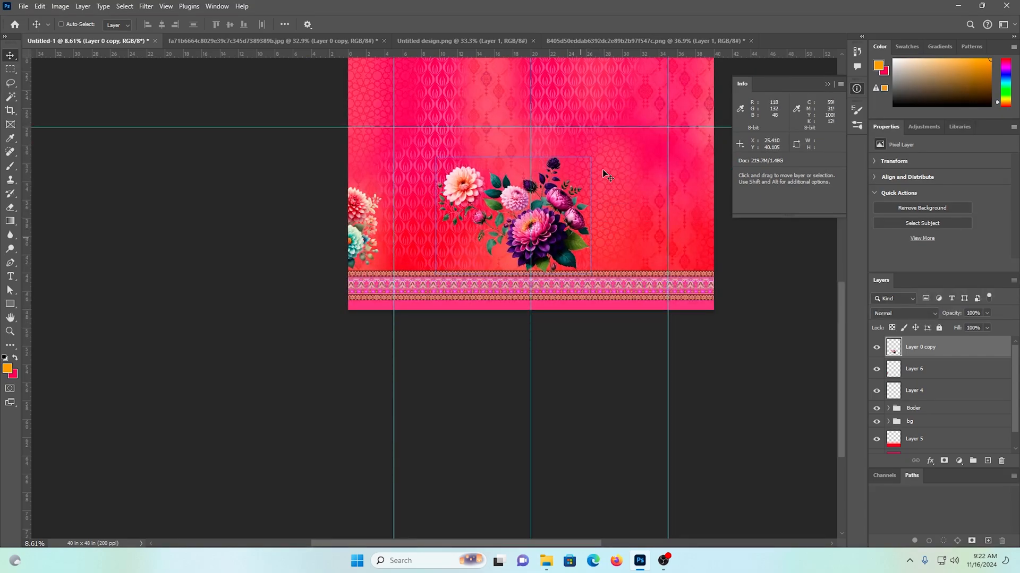
Step: Move the rose bouquet left of the dahlia spray's base and scale it to about 5.7 in wide above the border
{"action": "left_click_drag", "start_coordinate": [362, 200], "coordinate": [438, 250]}
{"action": "key", "text": "ctrl+t"}
{"action": "key", "text": "Return"}
Step: Duplicate the small rose bouquet to the right side of the dahlia spray and flip the copy horizontally
{"action": "left_click_drag", "start_coordinate": [456, 306], "coordinate": [597, 284]}
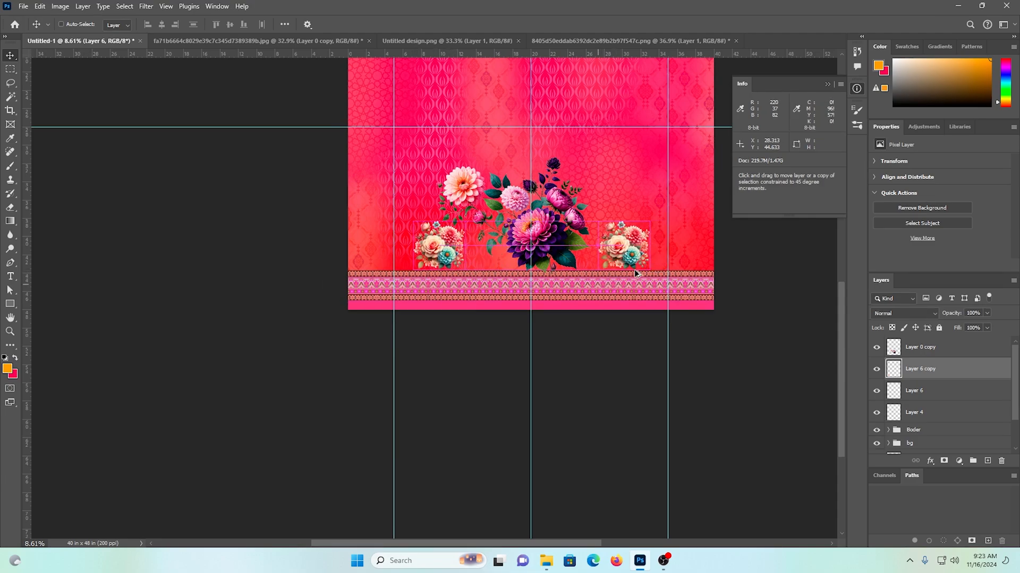
{"action": "right_click", "coordinate": [652, 247]}
{"action": "left_click", "coordinate": [694, 457]}
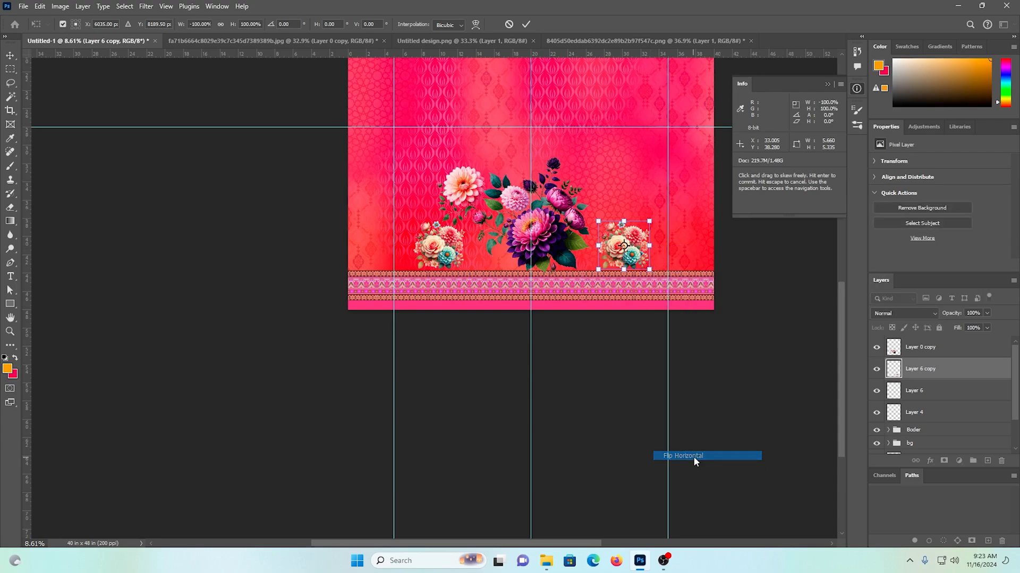
{"action": "left_click_drag", "start_coordinate": [632, 297], "coordinate": [653, 326]}
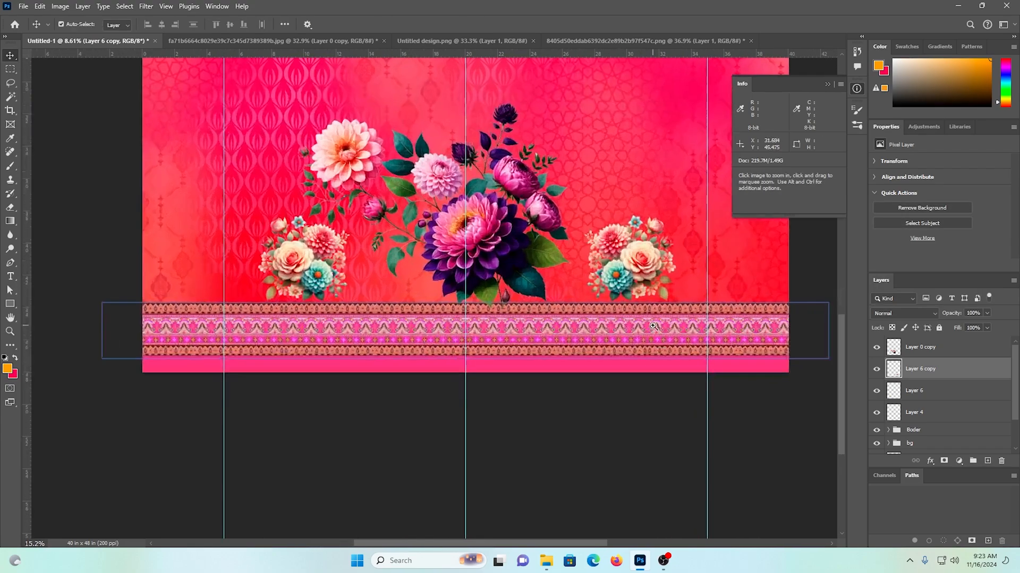
{"action": "left_click_drag", "start_coordinate": [645, 278], "coordinate": [507, 243]}
{"action": "scroll", "coordinate": [541, 248], "scroll_direction": "up", "scroll_amount": 3}
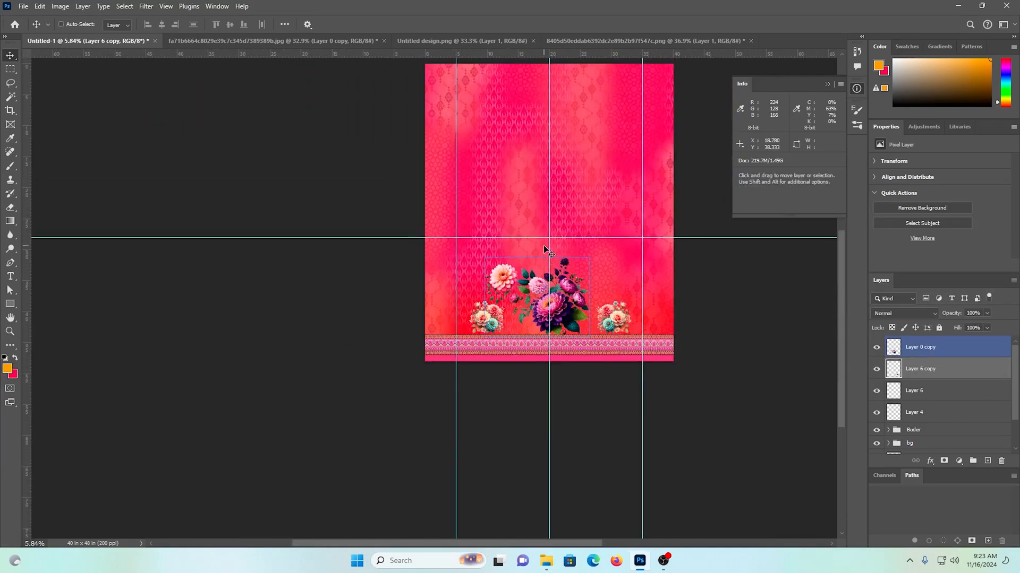
Step: Bring up the Untitled design.png bouquet and check its image dimensions and resolution
{"action": "left_click_drag", "start_coordinate": [586, 297], "coordinate": [664, 300]}
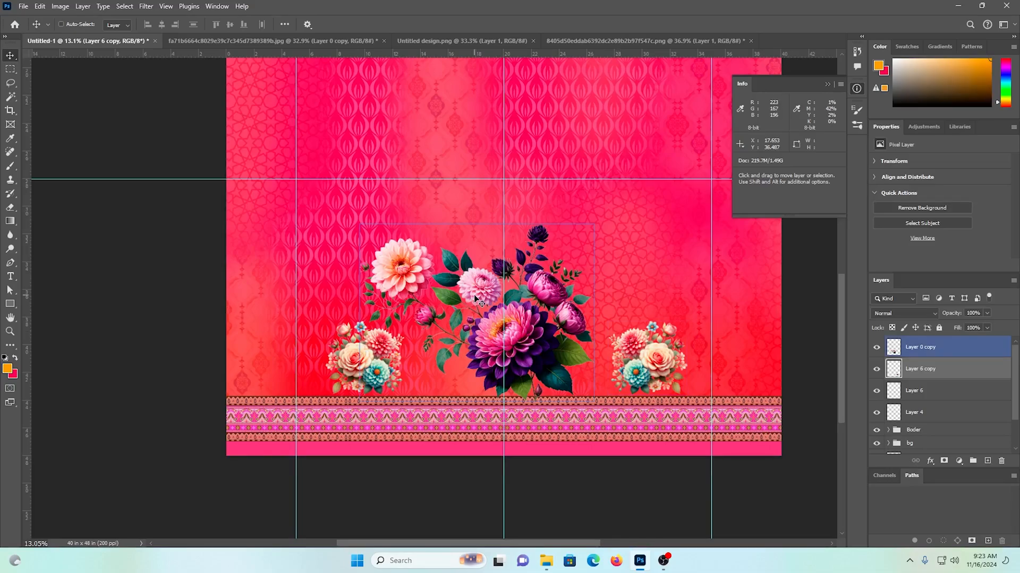
{"action": "scroll", "coordinate": [469, 302], "scroll_direction": "down", "scroll_amount": 3}
{"action": "key", "text": "ctrl+0"}
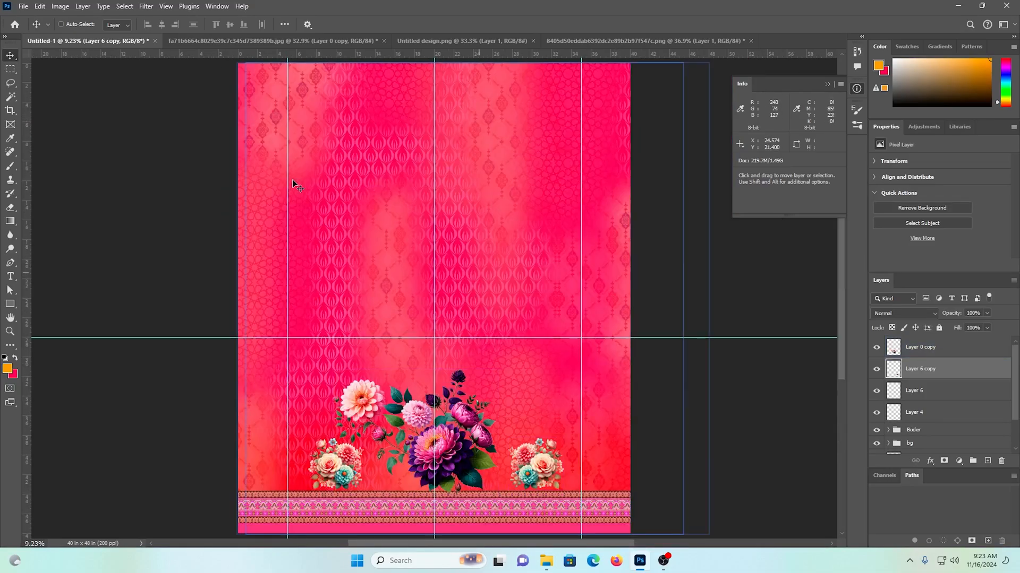
{"action": "left_click", "coordinate": [652, 42]}
{"action": "left_click", "coordinate": [458, 44]}
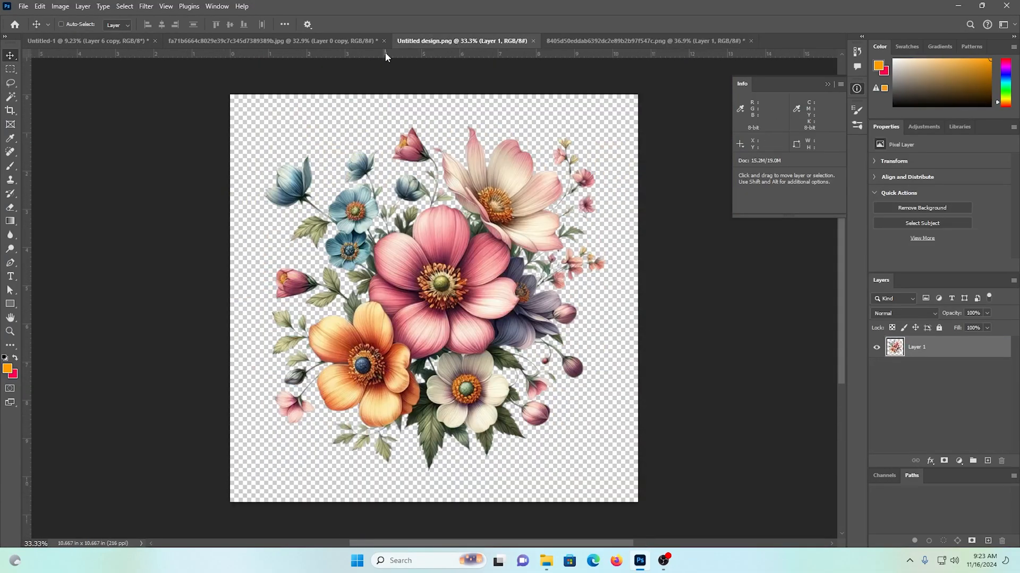
{"action": "key", "text": "ctrl+alt+i"}
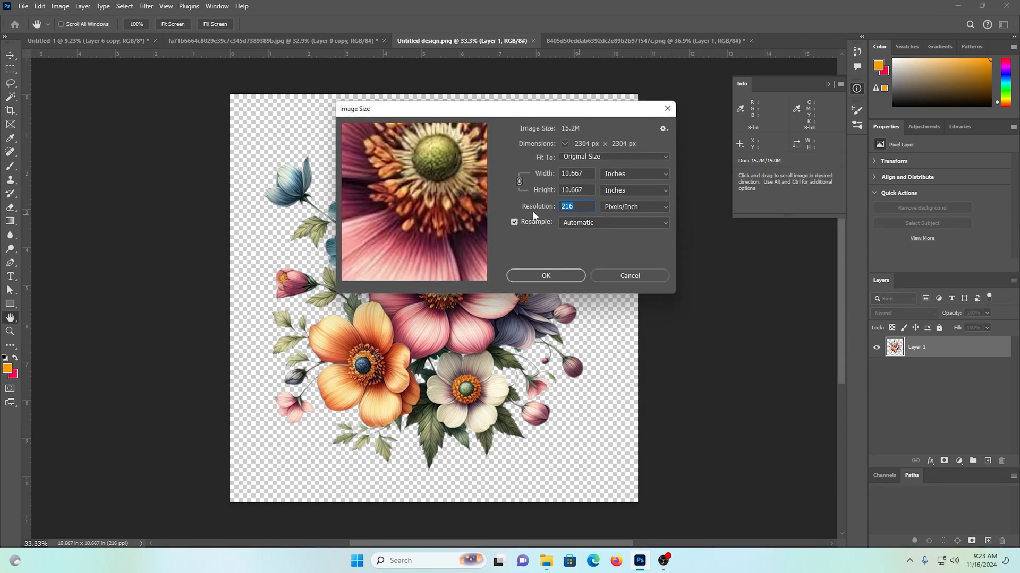
{"action": "type", "text": "216"}
{"action": "left_click", "coordinate": [545, 276]}
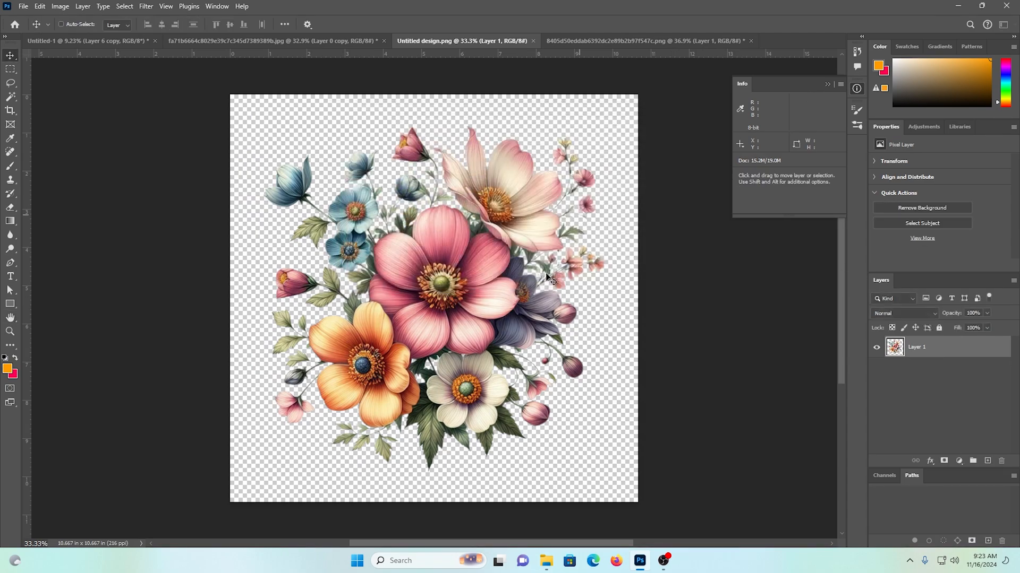
Step: Copy the multicoloured anemone bouquet from Untitled design.png into the print's upper left area and place a duplicate above the right rose bouquet
{"action": "left_click_drag", "start_coordinate": [547, 273], "coordinate": [575, 326]}
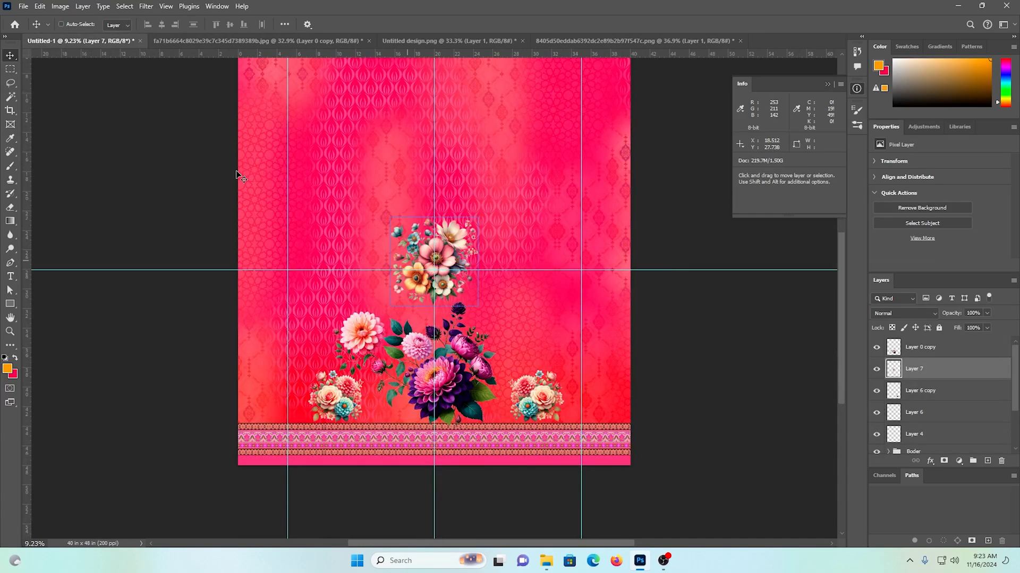
{"action": "scroll", "coordinate": [398, 246], "scroll_direction": "up", "scroll_amount": 2}
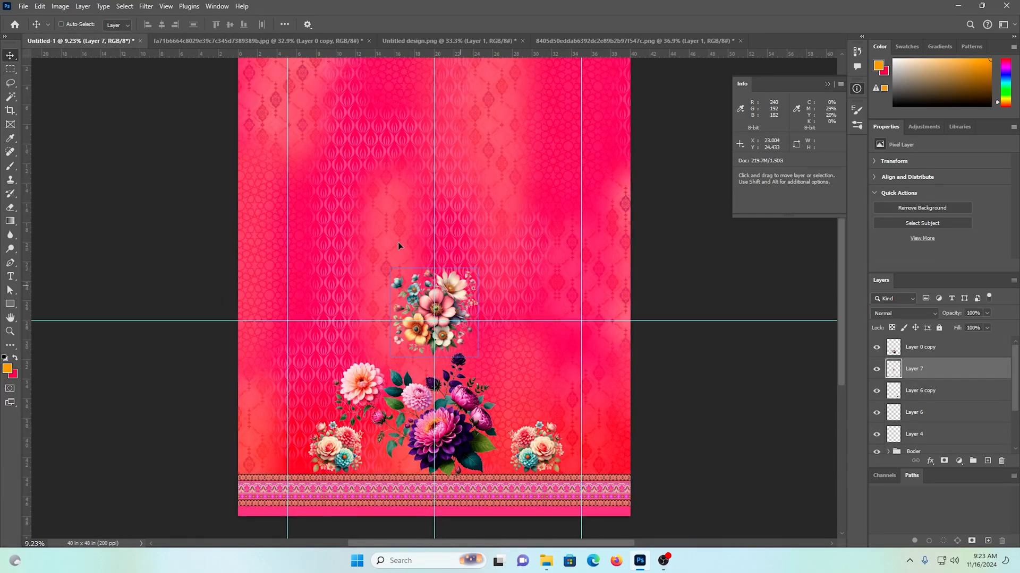
{"action": "left_click_drag", "start_coordinate": [422, 322], "coordinate": [485, 179]}
{"action": "left_click_drag", "start_coordinate": [531, 137], "coordinate": [554, 357]}
Step: Select the anemone bouquet in the upper left of the print and open it for Free Transform
{"action": "left_click", "coordinate": [350, 157], "text": "ctrl"}
{"action": "key", "text": "ctrl+t"}
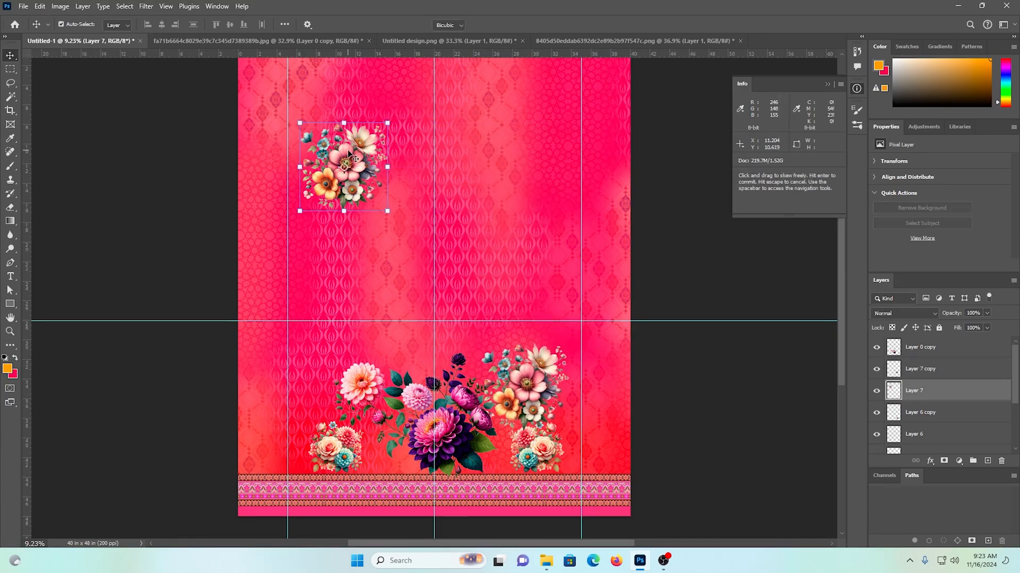
Step: Scale the multicolored flower cluster at the upper left down to a small motif and move it lower in the upper area
{"action": "left_click_drag", "start_coordinate": [341, 123], "coordinate": [342, 159]}
{"action": "key", "text": "Return"}
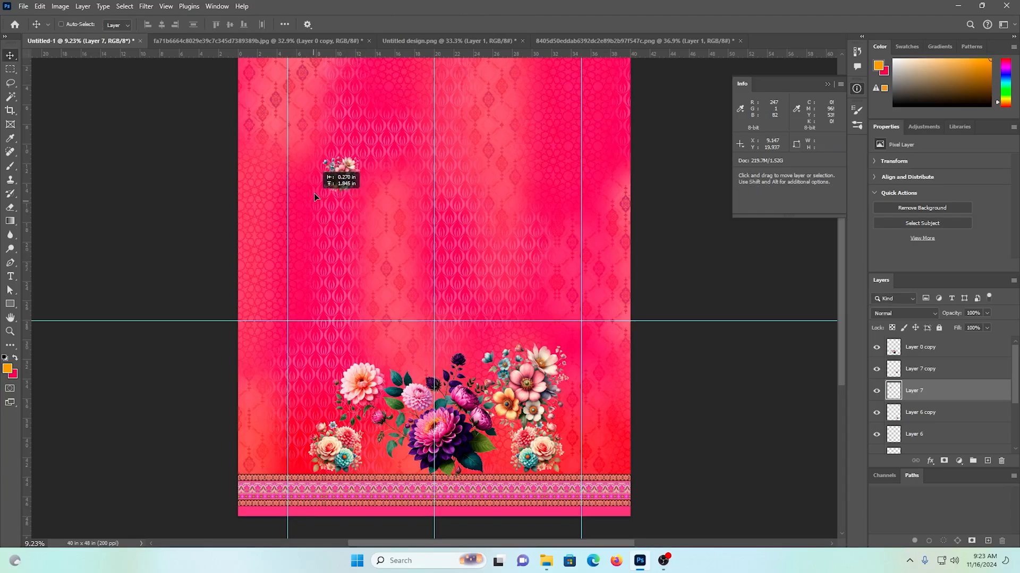
{"action": "mouse_move", "coordinate": [314, 198]}
{"action": "left_mouse_down"}
{"action": "mouse_move", "coordinate": [313, 175]}
{"action": "mouse_move", "coordinate": [380, 177]}
{"action": "mouse_move", "coordinate": [378, 239]}
{"action": "mouse_move", "coordinate": [361, 232]}
{"action": "left_mouse_up"}
{"action": "scroll", "coordinate": [380, 177], "scroll_direction": "down", "scroll_amount": 2}
Step: Duplicate the small motif to the middle right and upper-left corner, and lower the original toward the horizontal guide
{"action": "left_click_drag", "start_coordinate": [282, 212], "coordinate": [489, 206]}
{"action": "mouse_move", "coordinate": [548, 248]}
{"action": "left_mouse_down"}
{"action": "mouse_move", "coordinate": [552, 182]}
{"action": "mouse_move", "coordinate": [563, 309]}
{"action": "mouse_move", "coordinate": [376, 260]}
{"action": "left_mouse_up"}
{"action": "mouse_move", "coordinate": [314, 336]}
{"action": "left_mouse_down"}
{"action": "mouse_move", "coordinate": [281, 238]}
{"action": "mouse_move", "coordinate": [300, 227]}
{"action": "mouse_move", "coordinate": [282, 219]}
{"action": "left_mouse_up"}
{"action": "scroll", "coordinate": [604, 289], "scroll_direction": "down", "scroll_amount": 3}
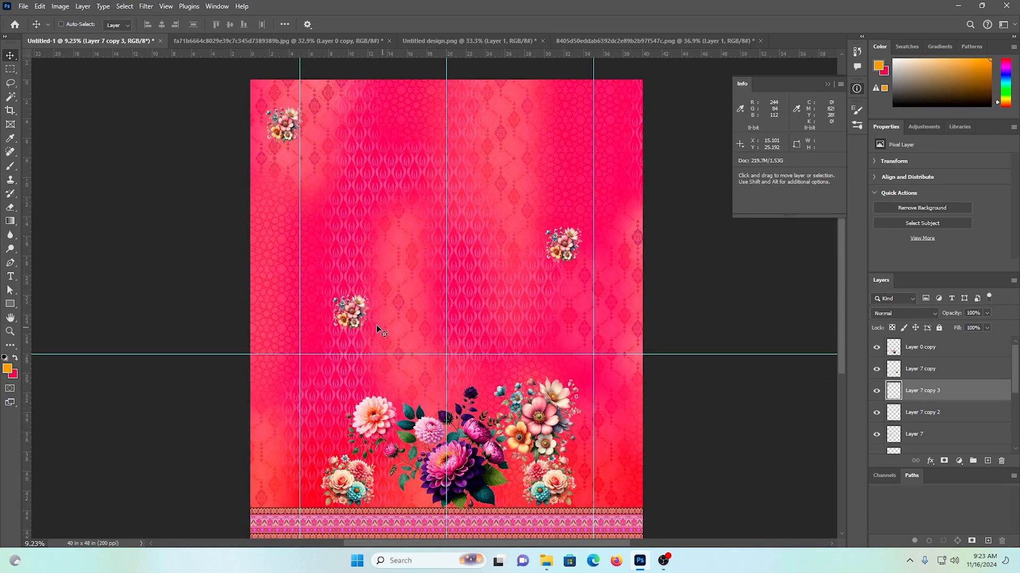
{"action": "left_click", "coordinate": [354, 313], "text": "ctrl"}
{"action": "left_click_drag", "start_coordinate": [354, 312], "coordinate": [343, 346]}
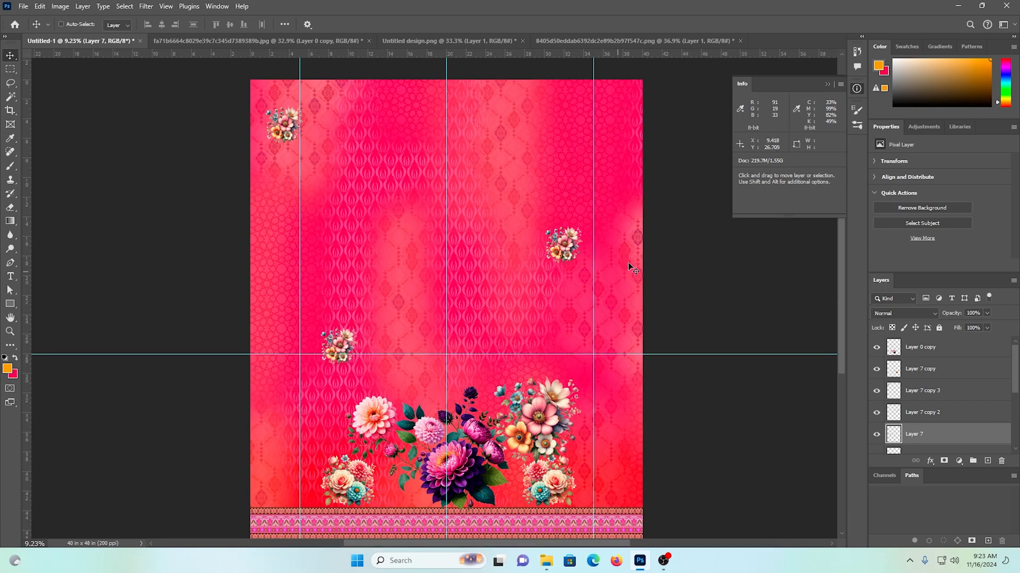
Step: Duplicate the middle-right motif to the lower-right edge and upper-right corner, then adjust the positions of the two middle motifs
{"action": "left_click", "coordinate": [574, 250], "text": "ctrl"}
{"action": "left_click_drag", "start_coordinate": [568, 247], "coordinate": [632, 362]}
{"action": "left_click_drag", "start_coordinate": [659, 400], "coordinate": [619, 149]}
{"action": "left_click_drag", "start_coordinate": [553, 273], "coordinate": [527, 279]}
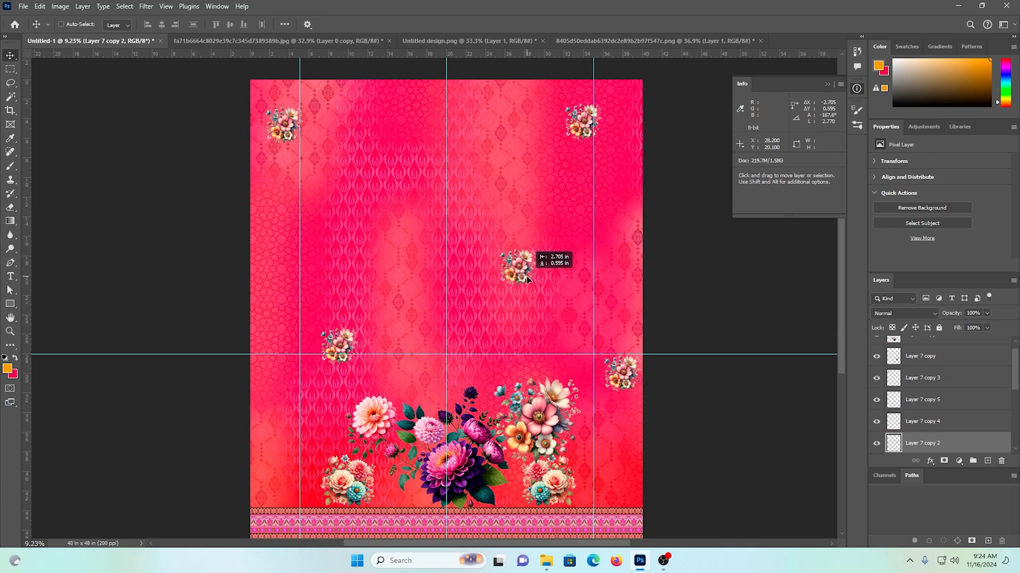
{"action": "left_click_drag", "start_coordinate": [341, 346], "coordinate": [338, 318]}
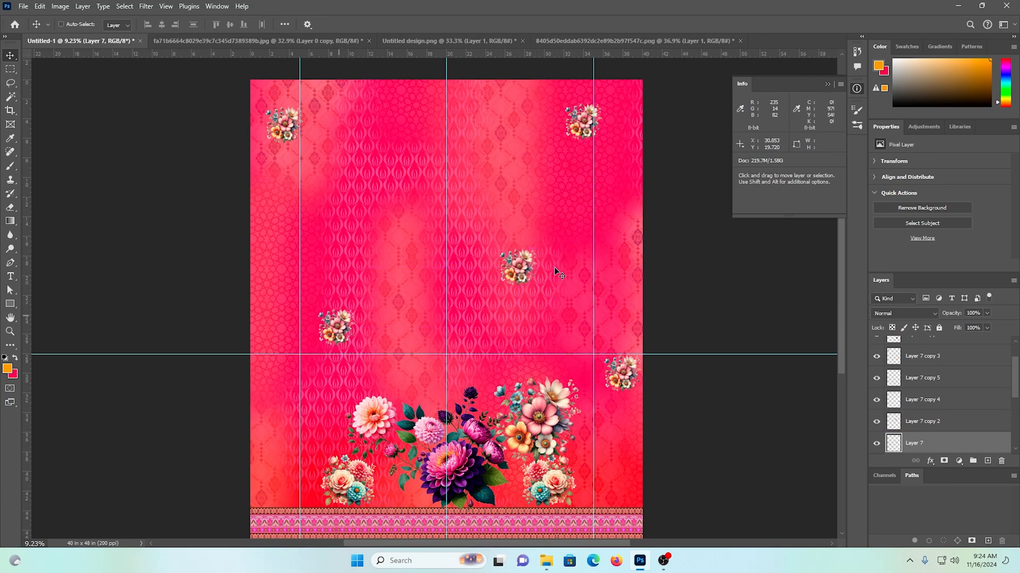
Step: Merge the four small motifs other than the upper-left one into one layer and set its blend mode to Luminosity
{"action": "left_click", "coordinate": [518, 265], "text": "ctrl+shift"}
{"action": "left_click", "coordinate": [587, 128], "text": "ctrl+shift"}
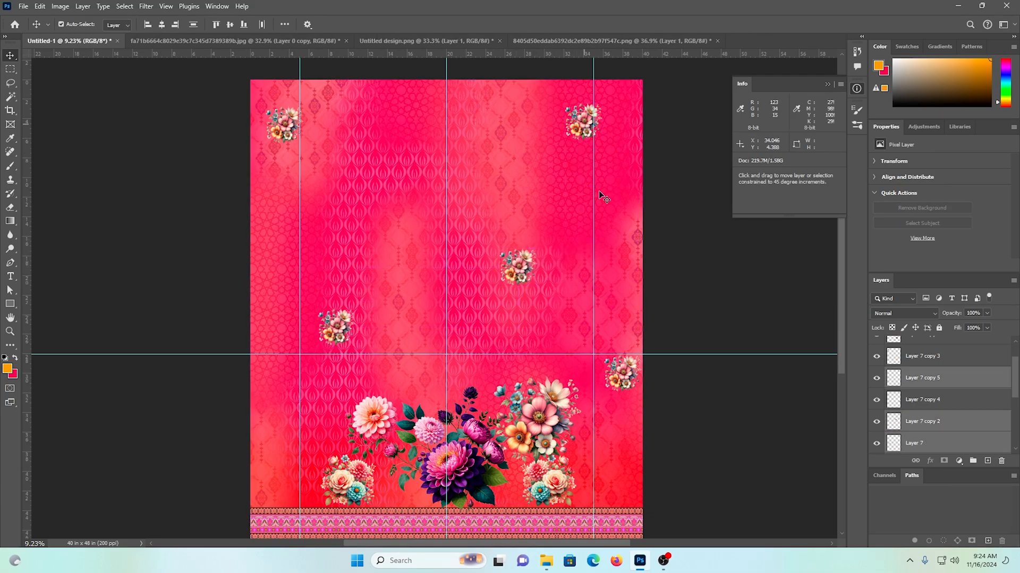
{"action": "left_click", "coordinate": [623, 380], "text": "ctrl+shift"}
{"action": "key", "text": "ctrl+e"}
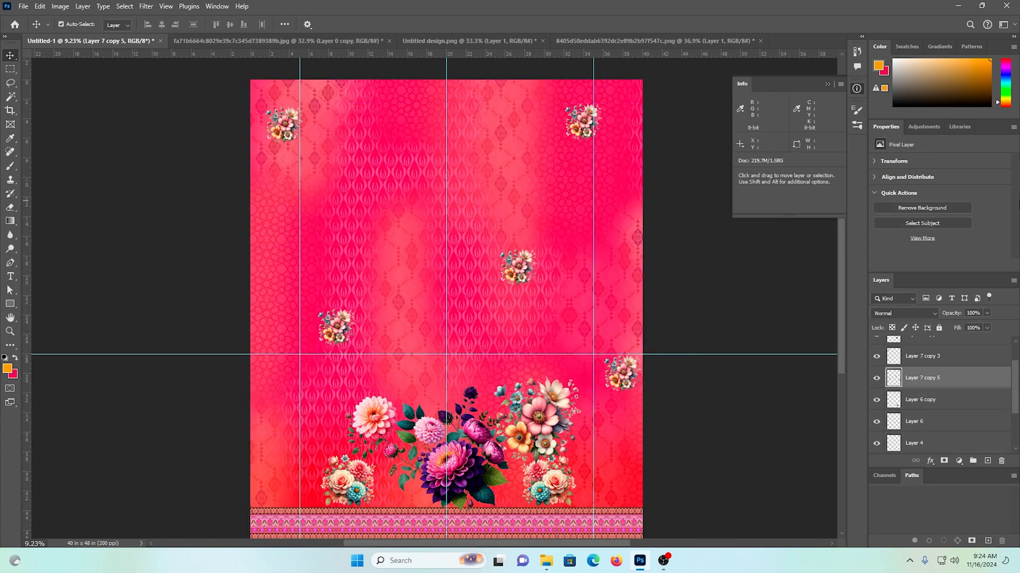
{"action": "left_click", "coordinate": [914, 313]}
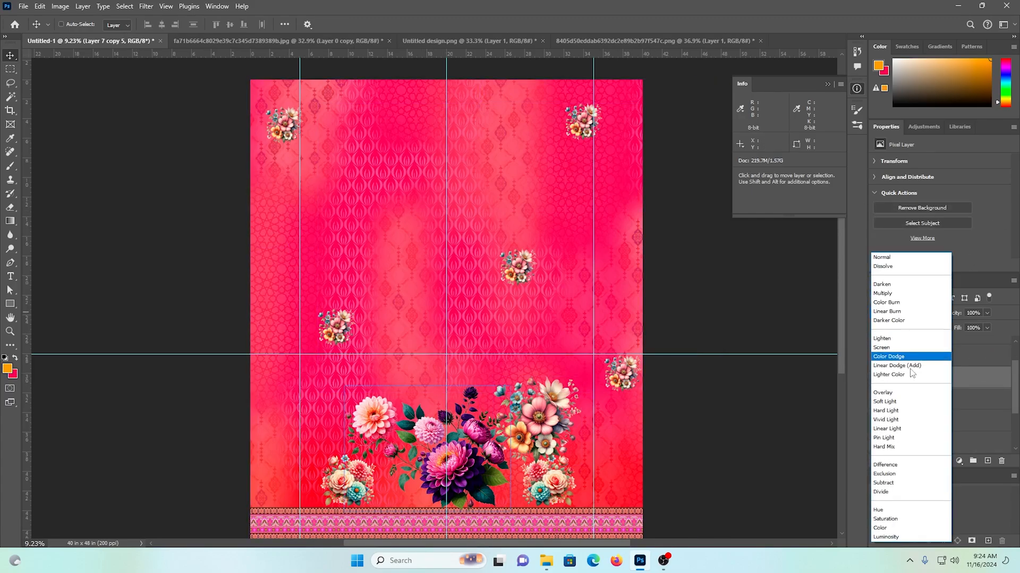
{"action": "left_click", "coordinate": [885, 537]}
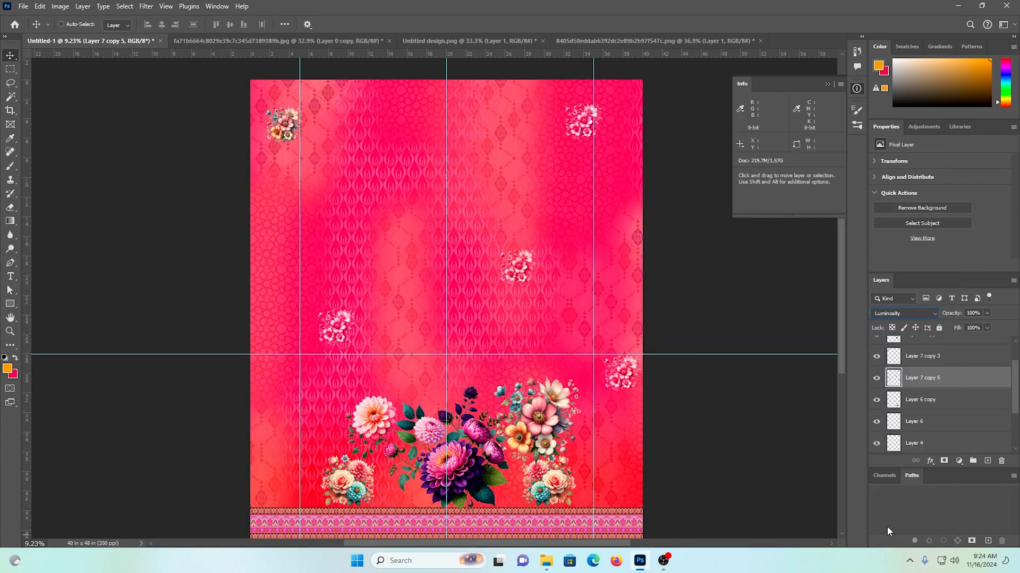
Step: Merge the upper-left motif with the other small motifs and set the combined layer's blend mode to Luminosity
{"action": "left_click", "coordinate": [291, 127], "text": "ctrl"}
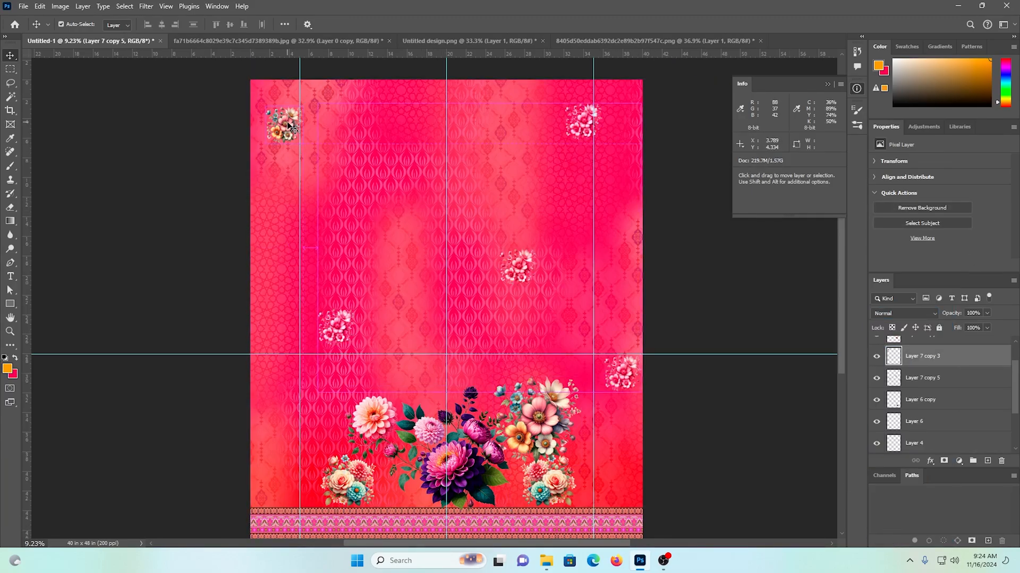
{"action": "left_click", "coordinate": [342, 328], "text": "shift"}
{"action": "key", "text": "ctrl+e"}
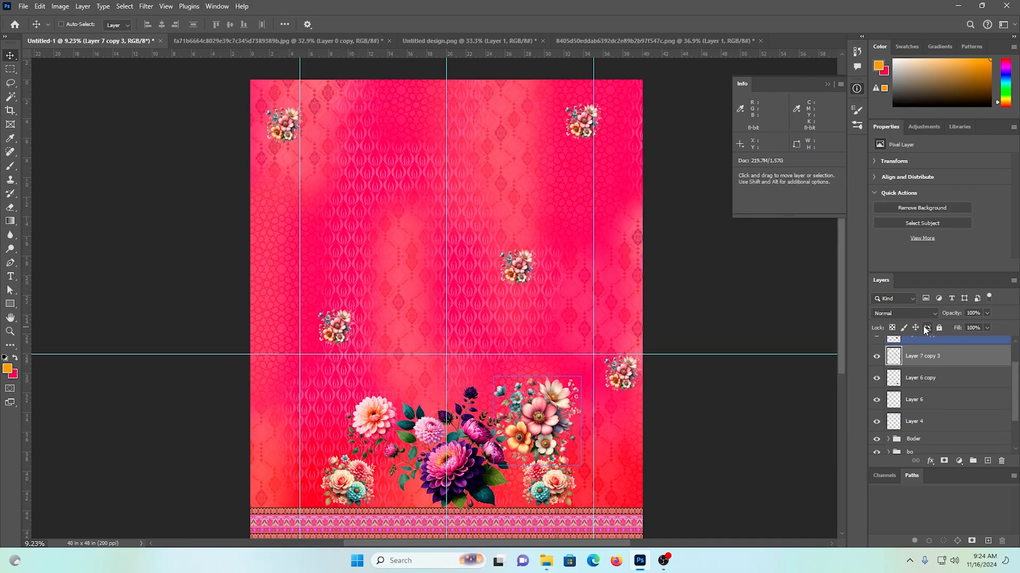
{"action": "left_click", "coordinate": [903, 314]}
{"action": "left_click", "coordinate": [896, 541]}
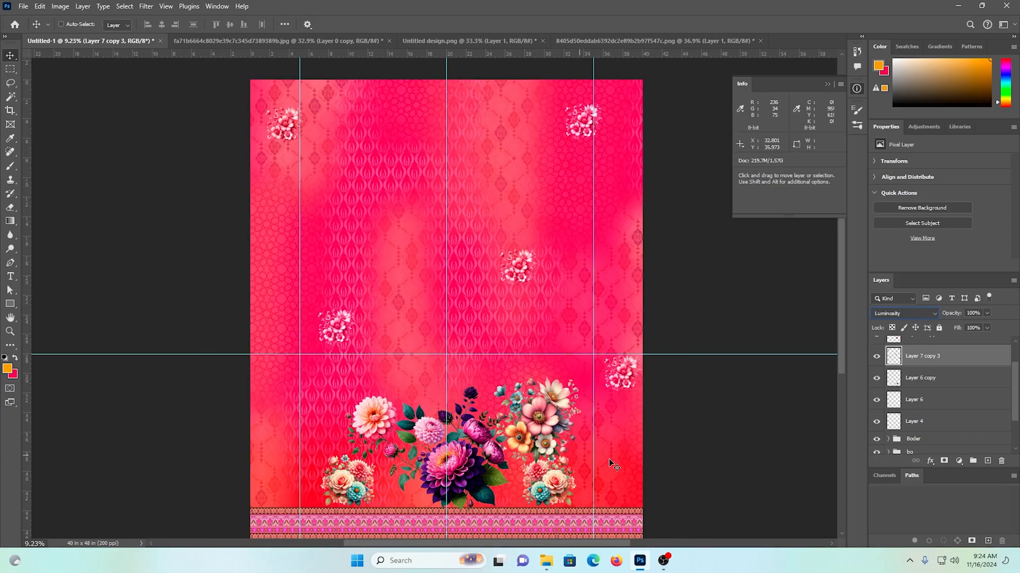
Step: Move the large multicolored flower cluster slightly up and right, up to the horizontal guide
{"action": "left_click_drag", "start_coordinate": [530, 465], "coordinate": [577, 277]}
{"action": "left_click_drag", "start_coordinate": [533, 342], "coordinate": [596, 337]}
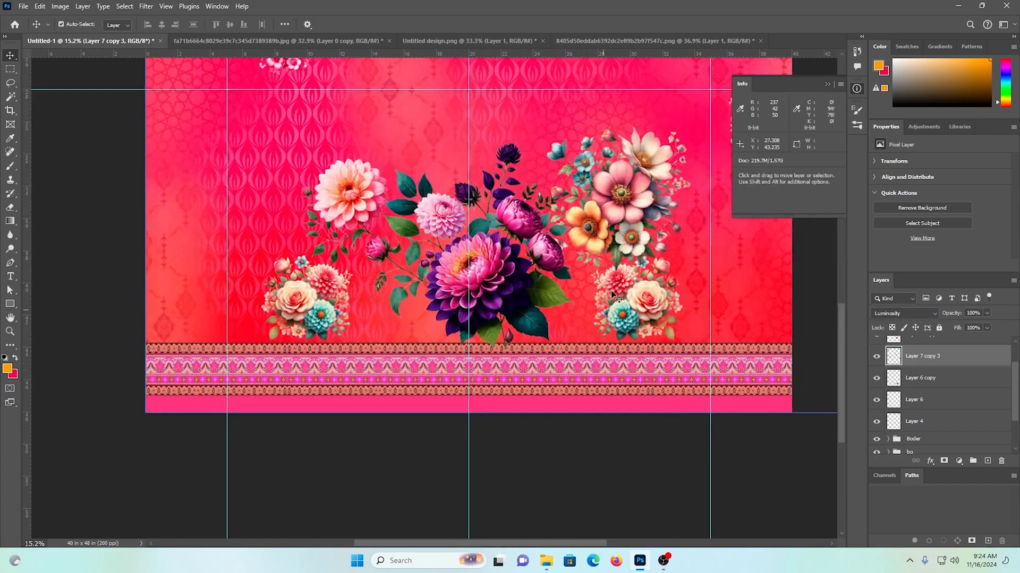
{"action": "left_click_drag", "start_coordinate": [611, 290], "coordinate": [497, 425]}
{"action": "left_click", "coordinate": [525, 349], "text": "ctrl"}
{"action": "mouse_move", "coordinate": [526, 349]}
{"action": "left_mouse_down"}
{"action": "mouse_move", "coordinate": [518, 308]}
{"action": "mouse_move", "coordinate": [537, 334]}
{"action": "left_mouse_up"}
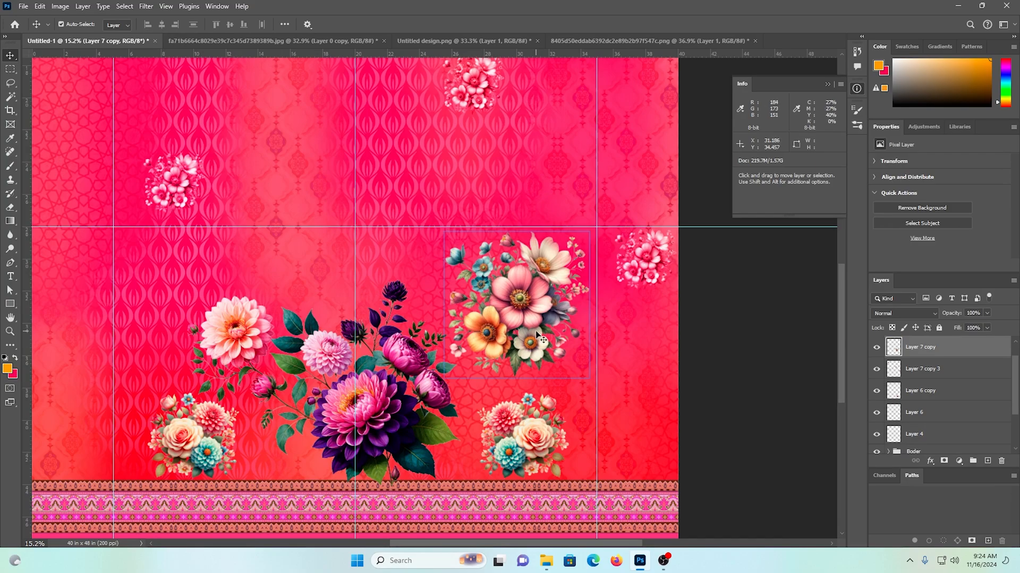
Step: Try to scale down the large multicolored flower cluster
{"action": "key", "text": "ctrl+t"}
{"action": "left_click_drag", "start_coordinate": [589, 237], "coordinate": [532, 290]}
{"action": "key", "text": "Return"}
{"action": "scroll", "coordinate": [537, 211], "scroll_direction": "down", "scroll_amount": 3}
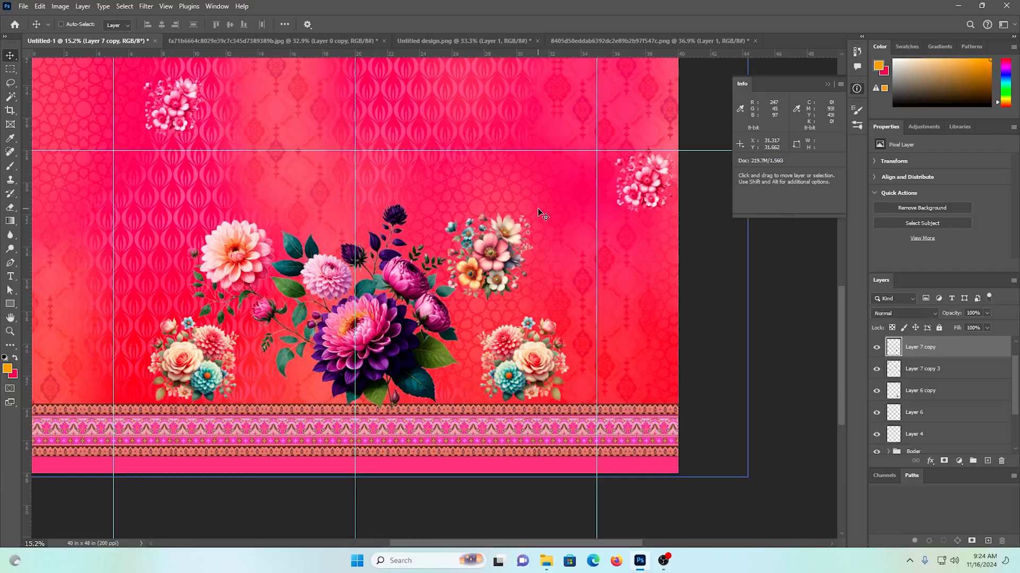
{"action": "key", "text": "ctrl+z"}
Step: Move the purple dahlia bouquet up away from the border to clear the space beneath it
{"action": "left_click", "coordinate": [209, 370], "text": "ctrl"}
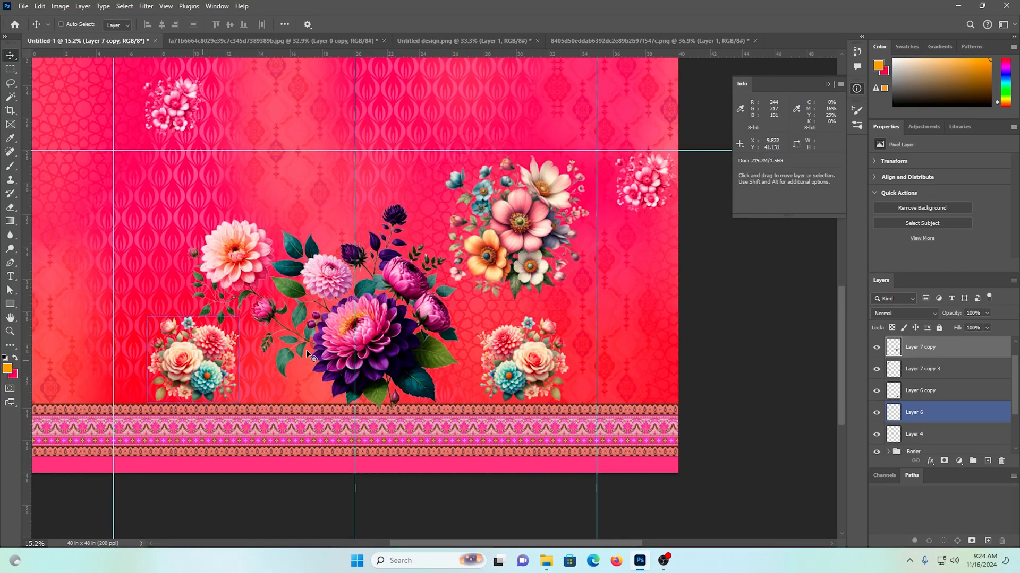
{"action": "left_click", "coordinate": [376, 328], "text": "ctrl"}
{"action": "key", "text": "ctrl+z"}
{"action": "key", "text": "ctrl+shift+z"}
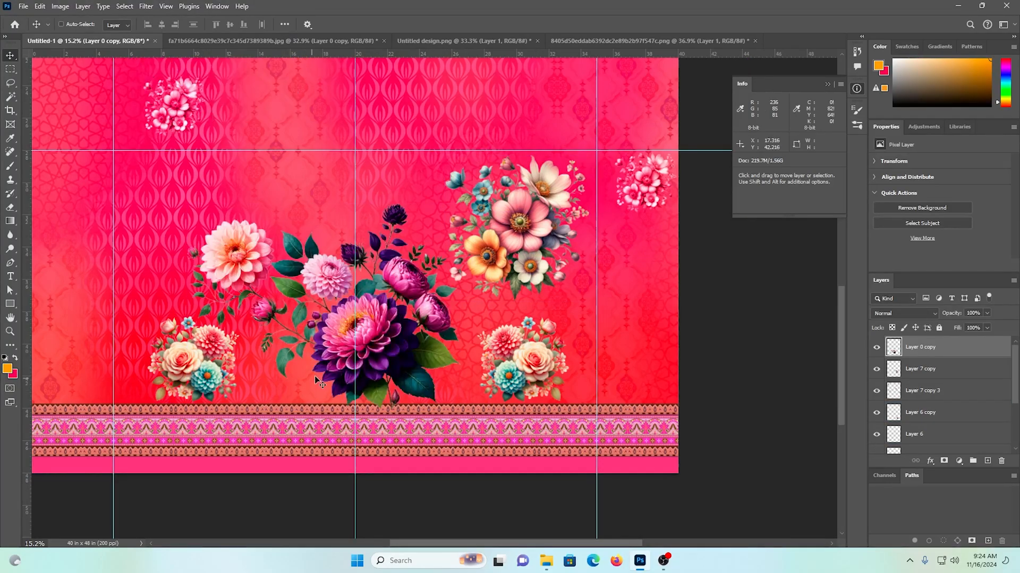
{"action": "left_click_drag", "start_coordinate": [388, 338], "coordinate": [372, 231]}
Step: Enlarge the left small rose bouquet at the center above the border, and move the dahlia bouquet to the left edge
{"action": "left_click", "coordinate": [222, 378], "text": "ctrl"}
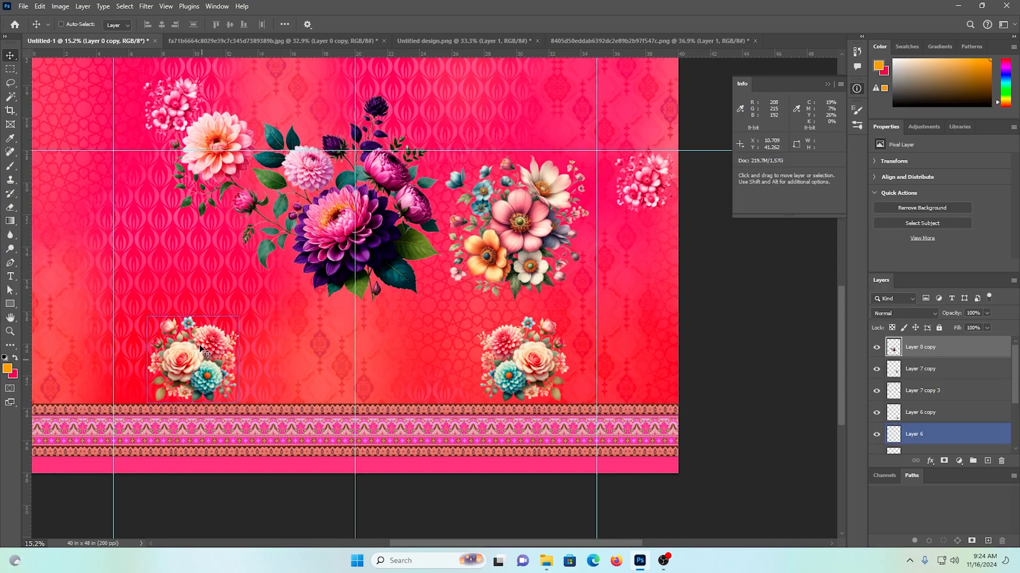
{"action": "left_click_drag", "start_coordinate": [176, 361], "coordinate": [339, 359]}
{"action": "key", "text": "ctrl+t"}
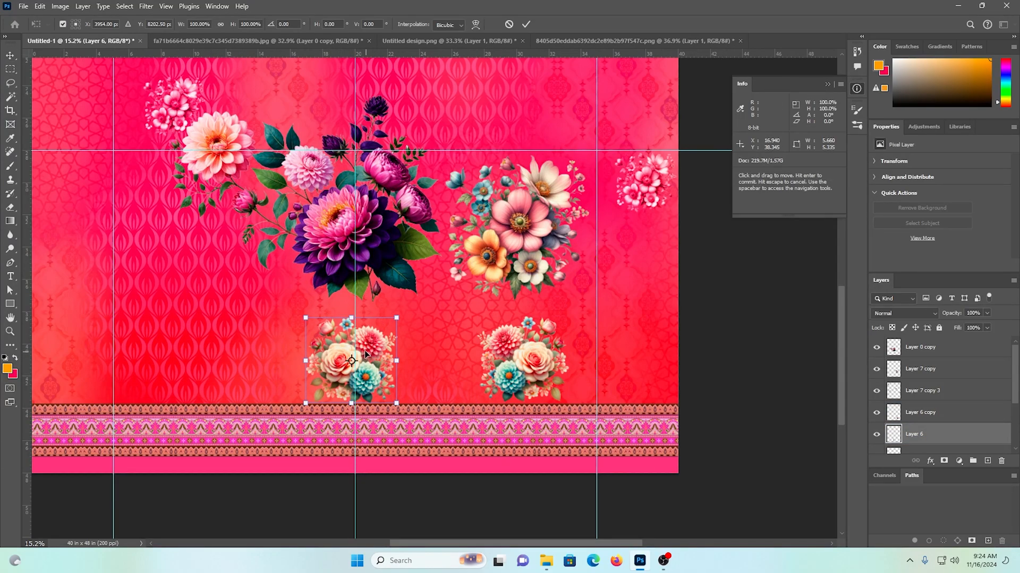
{"action": "left_click_drag", "start_coordinate": [351, 320], "coordinate": [94, 232]}
{"action": "key", "text": "Return"}
{"action": "mouse_move", "coordinate": [404, 275]}
{"action": "left_mouse_down"}
{"action": "mouse_move", "coordinate": [386, 264]}
{"action": "mouse_move", "coordinate": [403, 284]}
{"action": "left_mouse_up"}
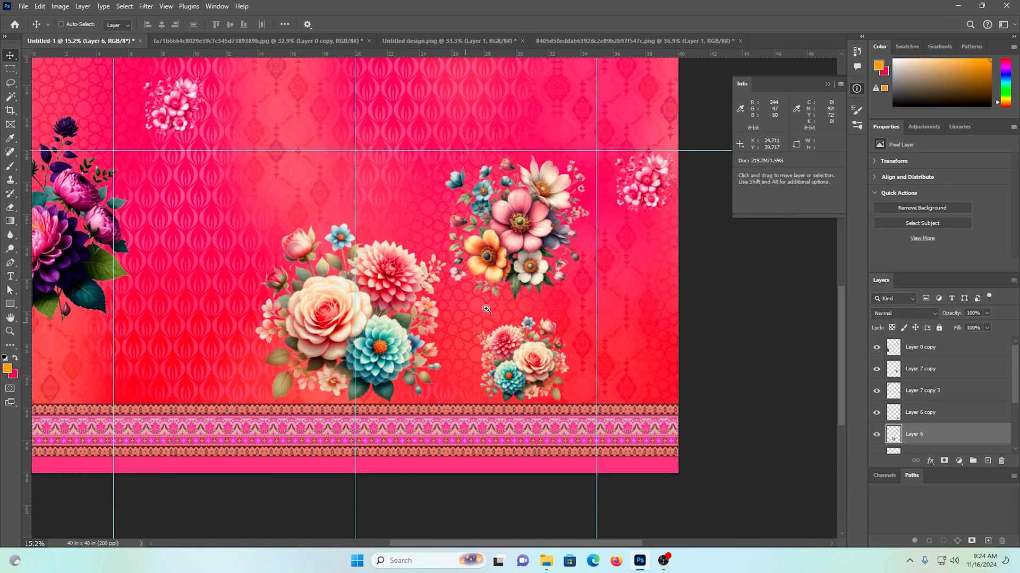
Step: Move the purple dahlia bouquet from the left edge to the open area above the horizontal guide
{"action": "left_click_drag", "start_coordinate": [484, 308], "coordinate": [449, 310]}
{"action": "left_click_drag", "start_coordinate": [244, 241], "coordinate": [385, 249]}
{"action": "left_click_drag", "start_coordinate": [312, 237], "coordinate": [369, 238]}
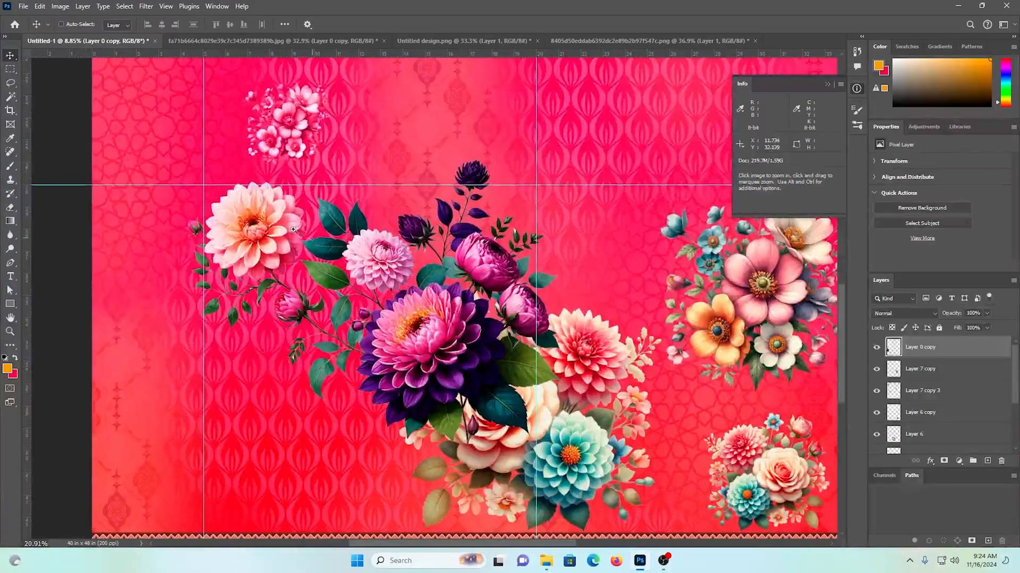
{"action": "left_click_drag", "start_coordinate": [306, 282], "coordinate": [317, 297]}
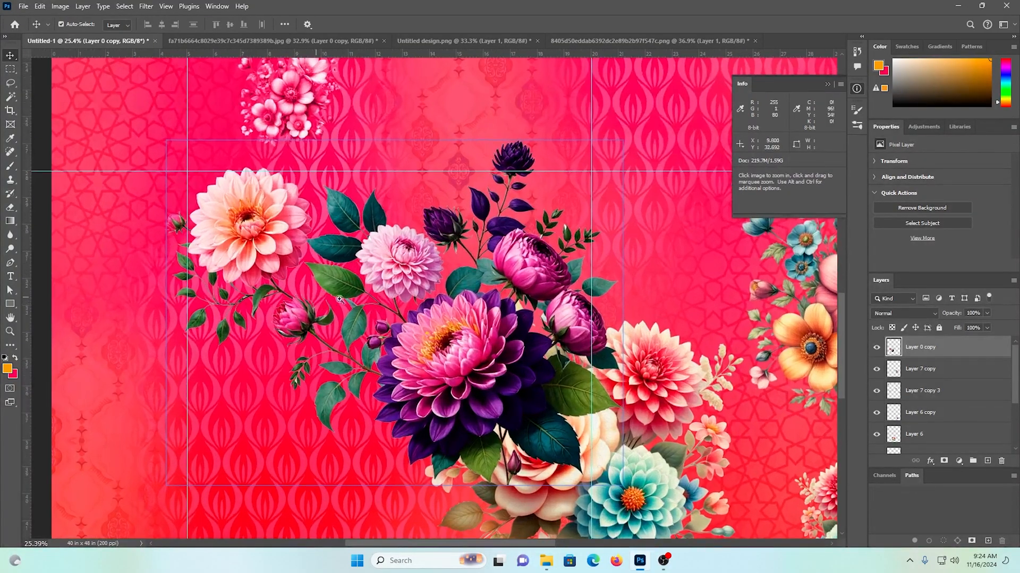
{"action": "left_click_drag", "start_coordinate": [501, 346], "coordinate": [415, 234]}
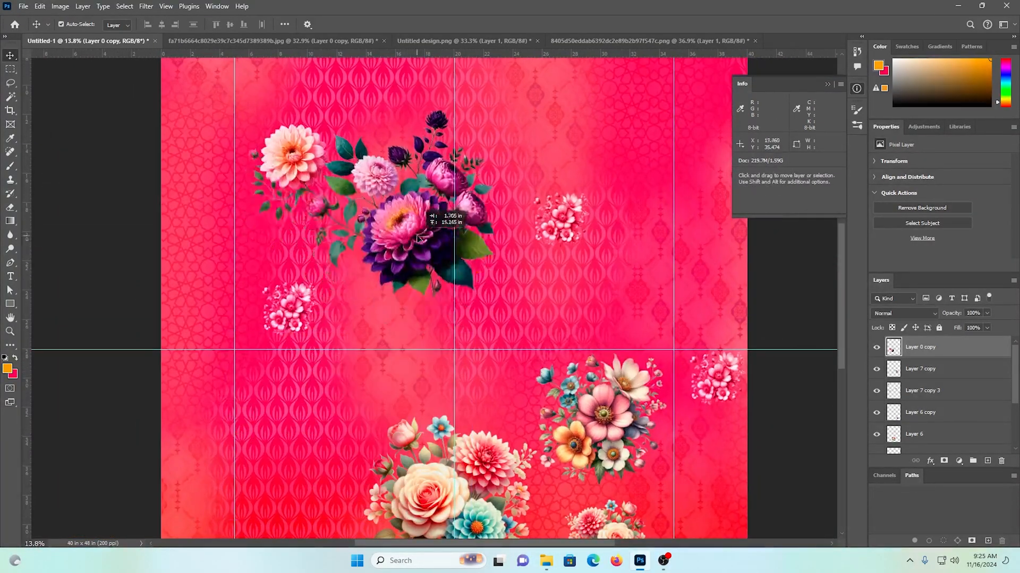
Step: Start a Pen tool path above the peach dahlia and run it through the gap between its petals and the teal leaf
{"action": "left_click_drag", "start_coordinate": [311, 123], "coordinate": [355, 215]}
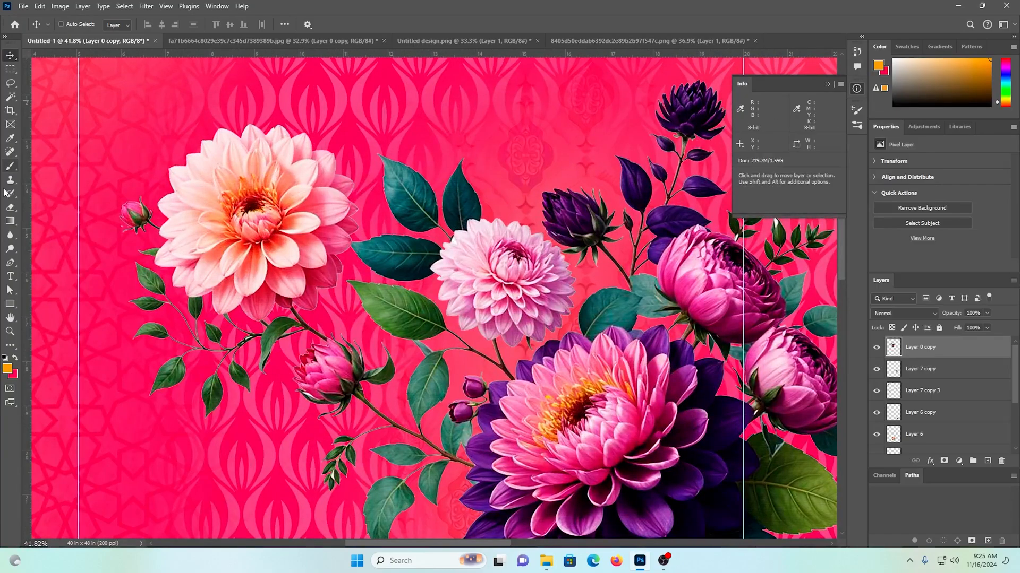
{"action": "left_click", "coordinate": [310, 74]}
{"action": "left_click_drag", "start_coordinate": [341, 119], "coordinate": [359, 162]}
{"action": "left_click_drag", "start_coordinate": [353, 224], "coordinate": [403, 213]}
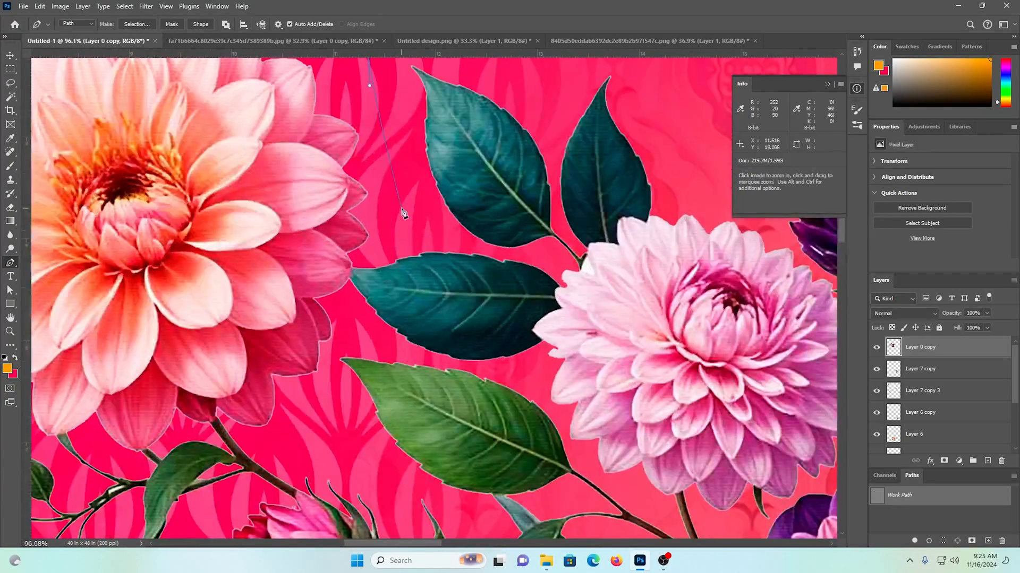
{"action": "scroll", "coordinate": [380, 251], "scroll_direction": "up", "scroll_amount": 8}
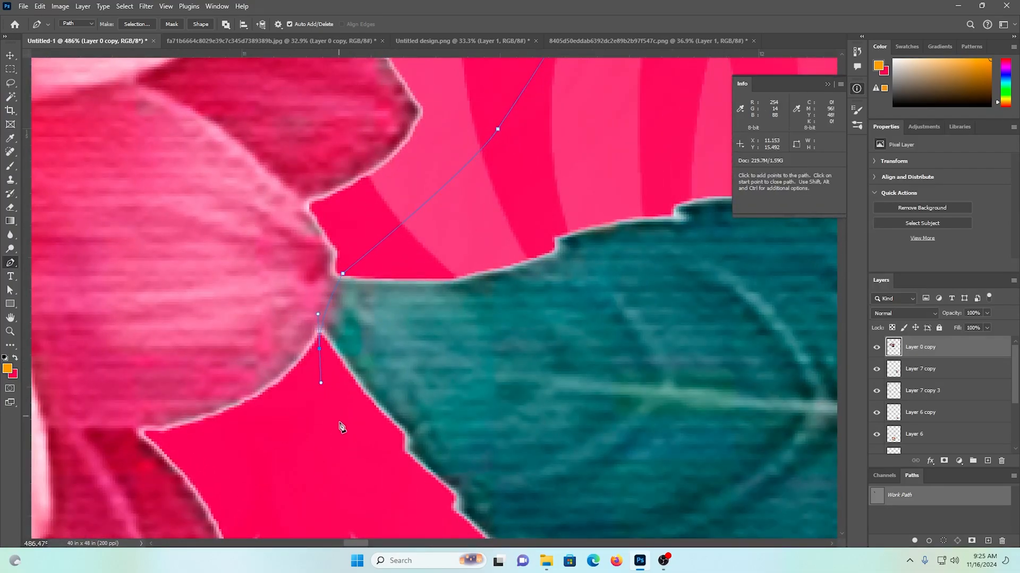
{"action": "left_click_drag", "start_coordinate": [341, 428], "coordinate": [322, 48]}
Step: Continue the path down beside the green leaf and across the stem at the top of the pink bud
{"action": "scroll", "coordinate": [261, 228], "scroll_direction": "down", "scroll_amount": 14}
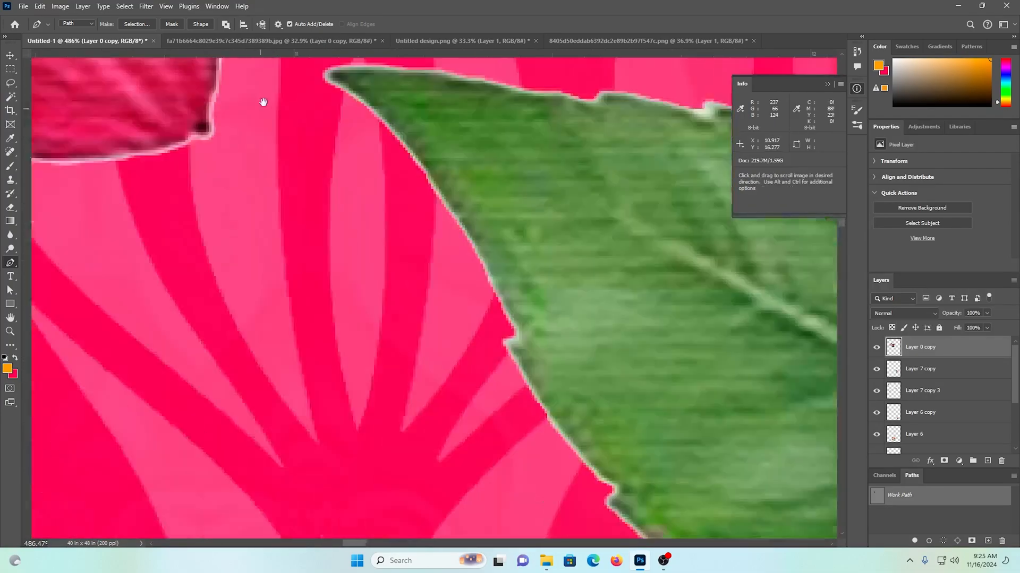
{"action": "scroll", "coordinate": [450, 334], "scroll_direction": "up", "scroll_amount": 7}
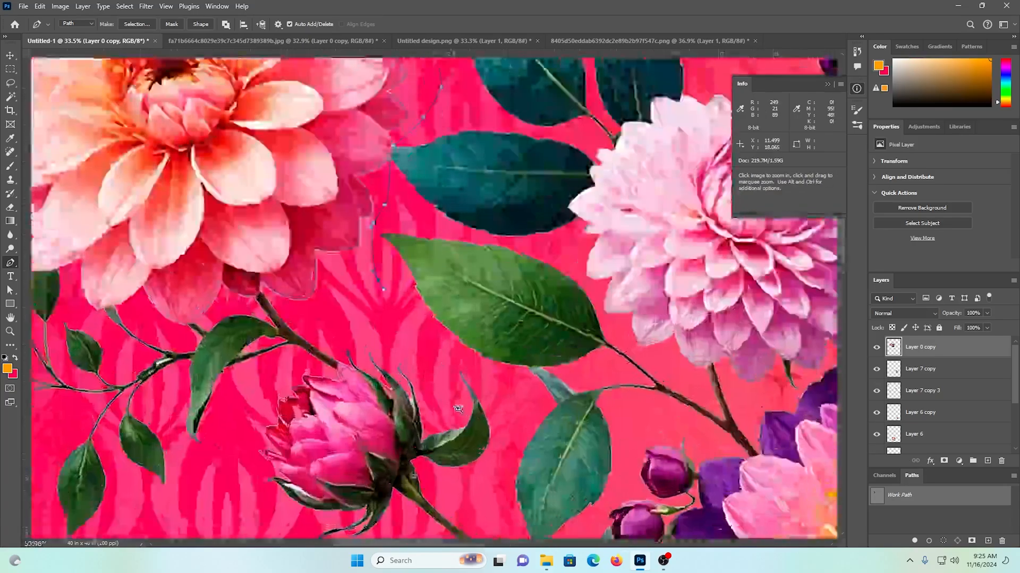
{"action": "scroll", "coordinate": [522, 387], "scroll_direction": "down", "scroll_amount": 8}
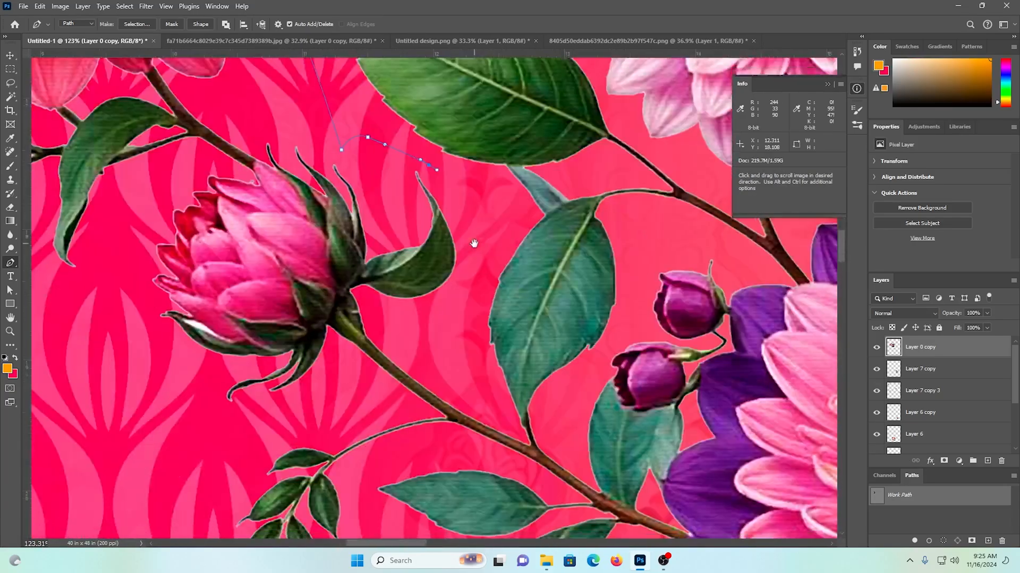
{"action": "scroll", "coordinate": [414, 248], "scroll_direction": "up", "scroll_amount": 4}
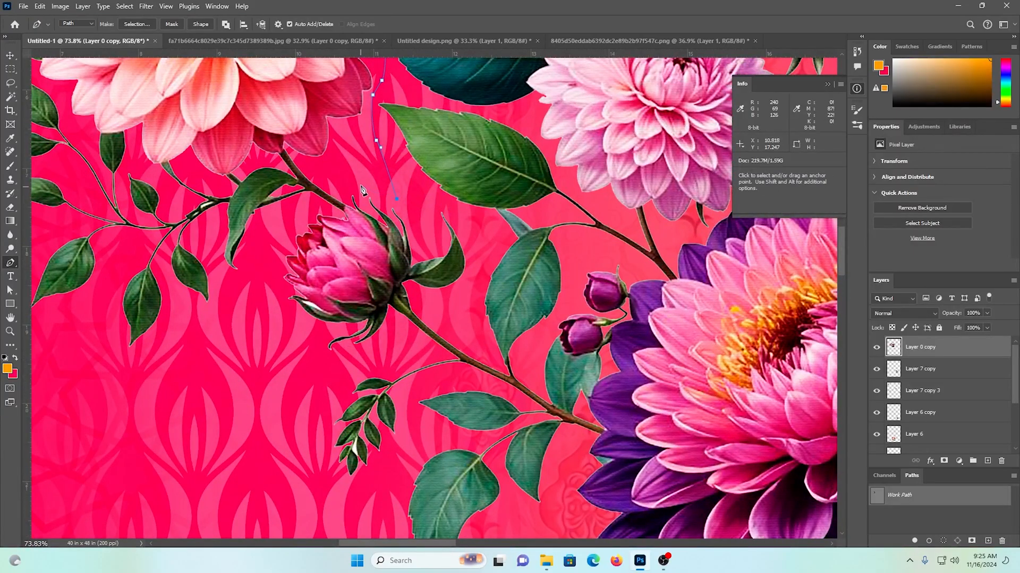
{"action": "scroll", "coordinate": [363, 182], "scroll_direction": "up", "scroll_amount": 8}
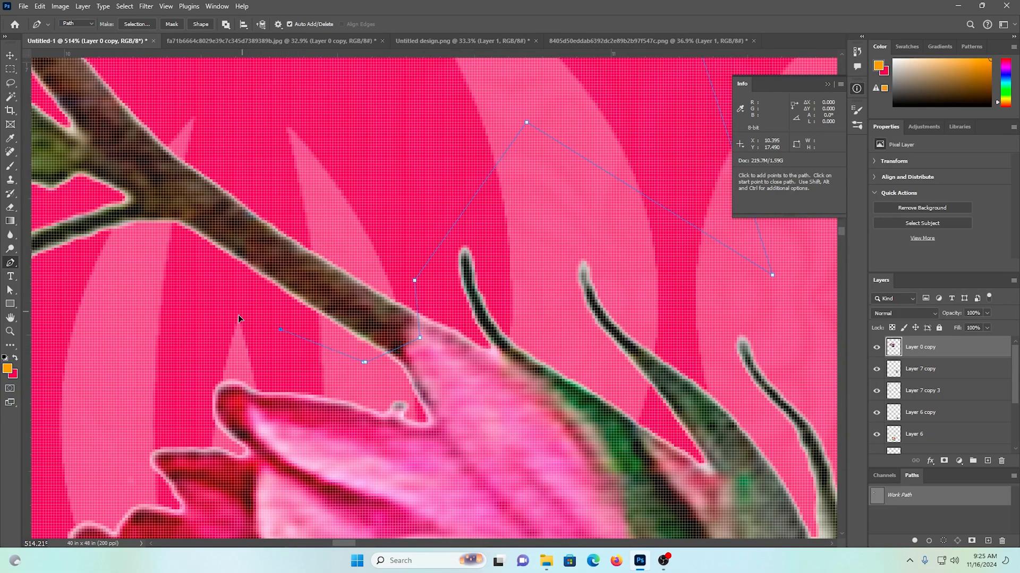
Step: Close the path around the peach dahlia and its small leaves, convert it to a selection, and copy it to a new layer
{"action": "scroll", "coordinate": [238, 318], "scroll_direction": "down", "scroll_amount": 6}
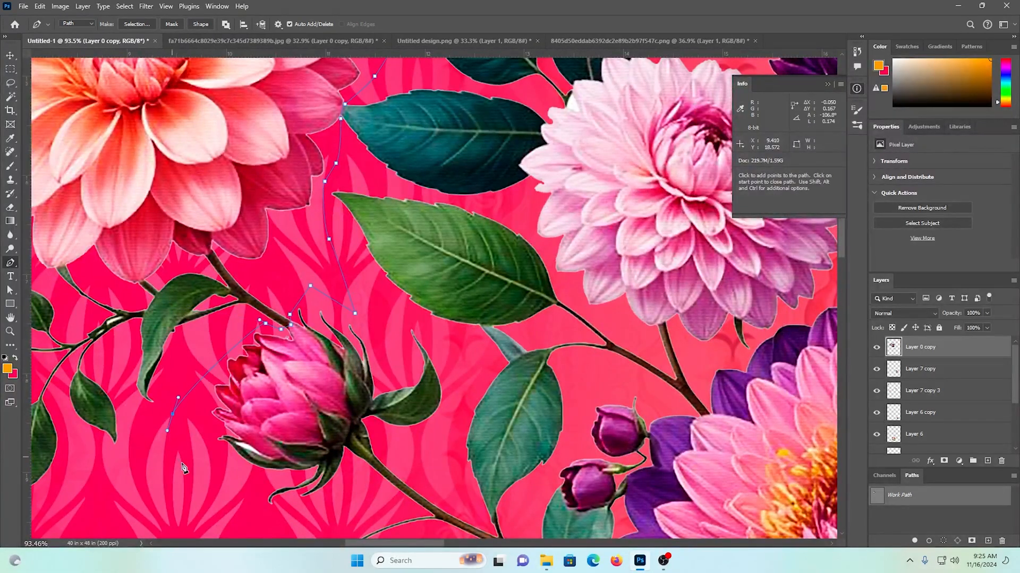
{"action": "scroll", "coordinate": [185, 470], "scroll_direction": "down", "scroll_amount": 4}
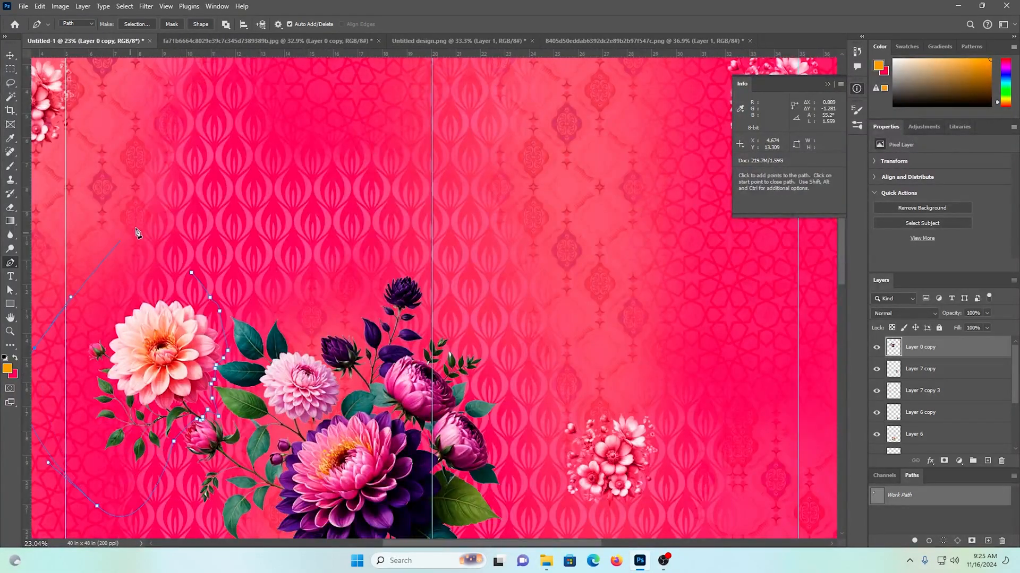
{"action": "key", "text": "ctrl+Return"}
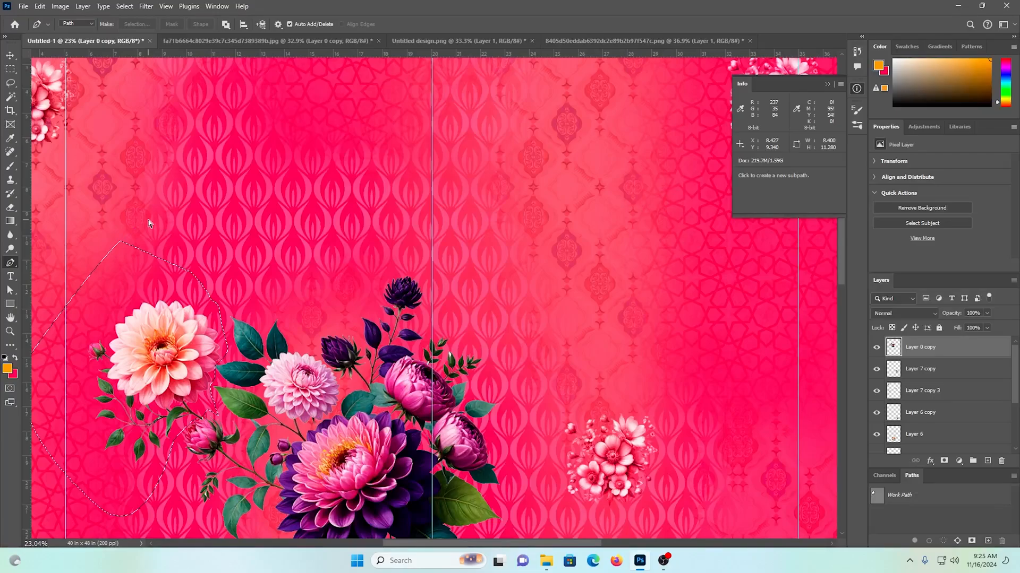
{"action": "key", "text": "ctrl+j"}
{"action": "key", "text": "v"}
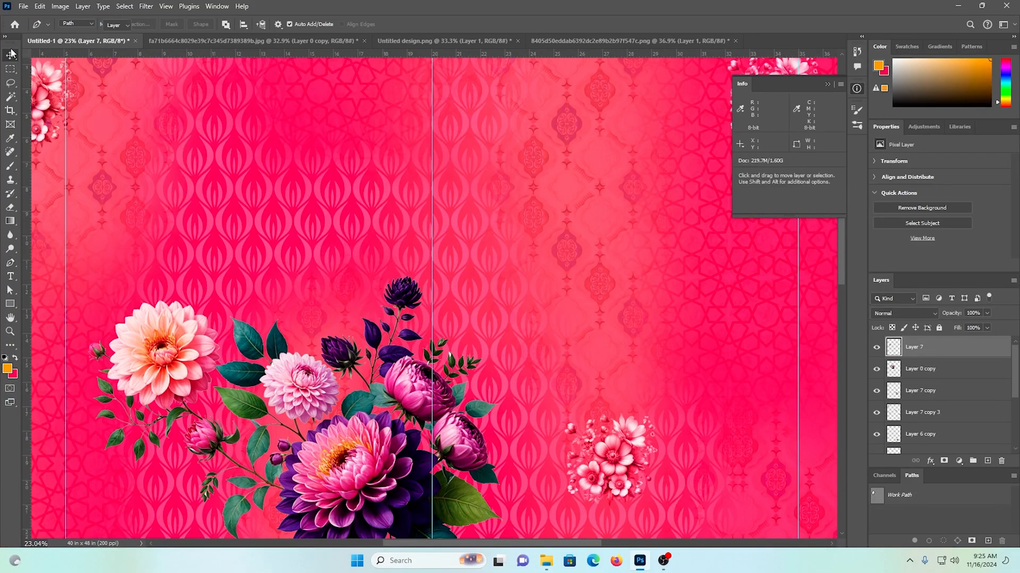
Step: Move the large rose bouquet to the left edge and the purple dahlia bouquet to the middle, just above the border
{"action": "scroll", "coordinate": [321, 187], "scroll_direction": "down", "scroll_amount": 4}
{"action": "scroll", "coordinate": [401, 225], "scroll_direction": "up", "scroll_amount": 2}
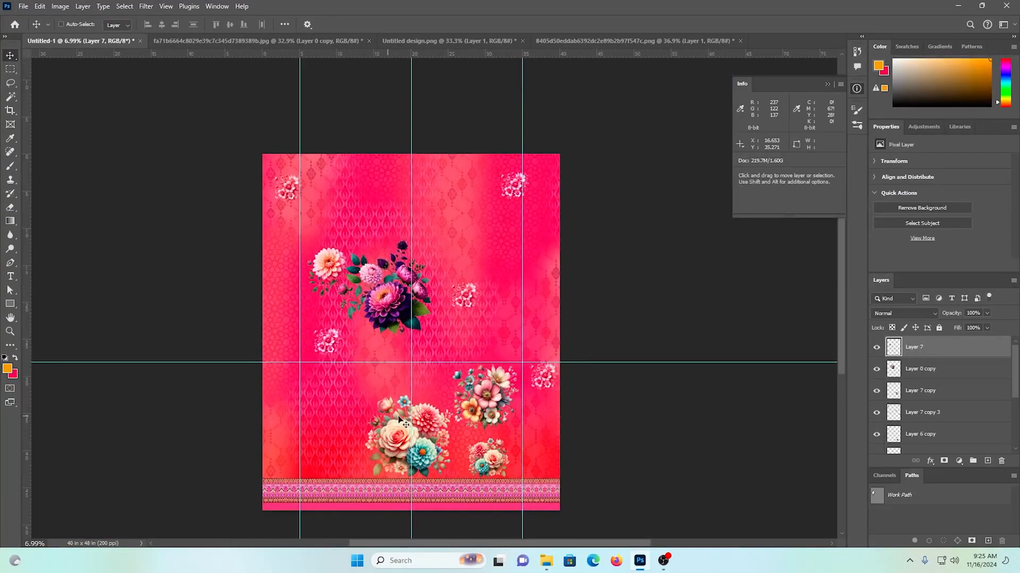
{"action": "left_click_drag", "start_coordinate": [443, 424], "coordinate": [310, 399]}
{"action": "left_click_drag", "start_coordinate": [386, 293], "coordinate": [395, 435]}
{"action": "scroll", "coordinate": [431, 442], "scroll_direction": "up", "scroll_amount": 3}
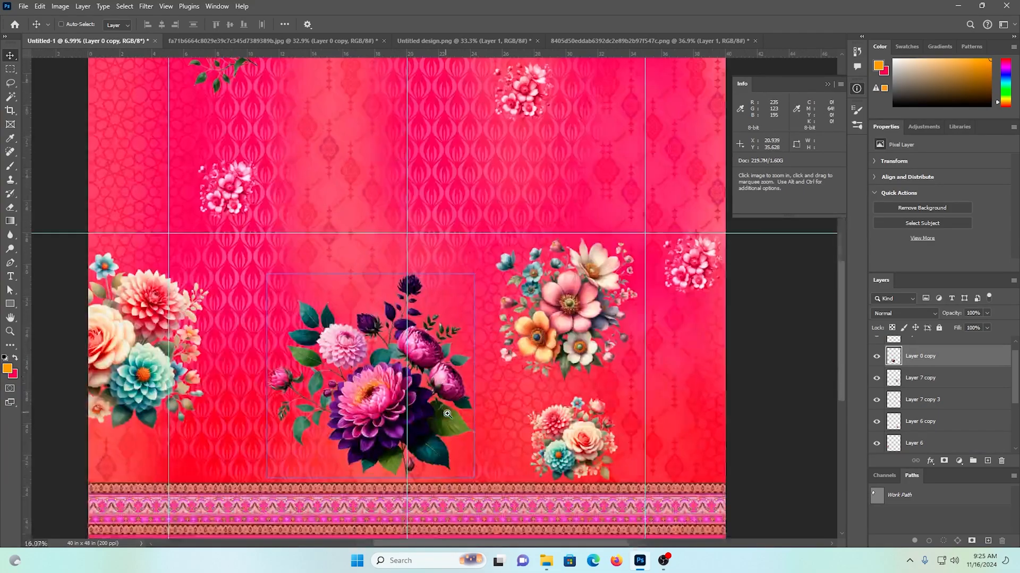
Step: Rotate the purple dahlia bouquet about 16.7° clockwise and settle it on the centre guide, standing on the border
{"action": "key", "text": "ctrl+t"}
{"action": "left_click_drag", "start_coordinate": [480, 234], "coordinate": [521, 265]}
{"action": "left_click_drag", "start_coordinate": [473, 381], "coordinate": [498, 368]}
{"action": "key", "text": "Return"}
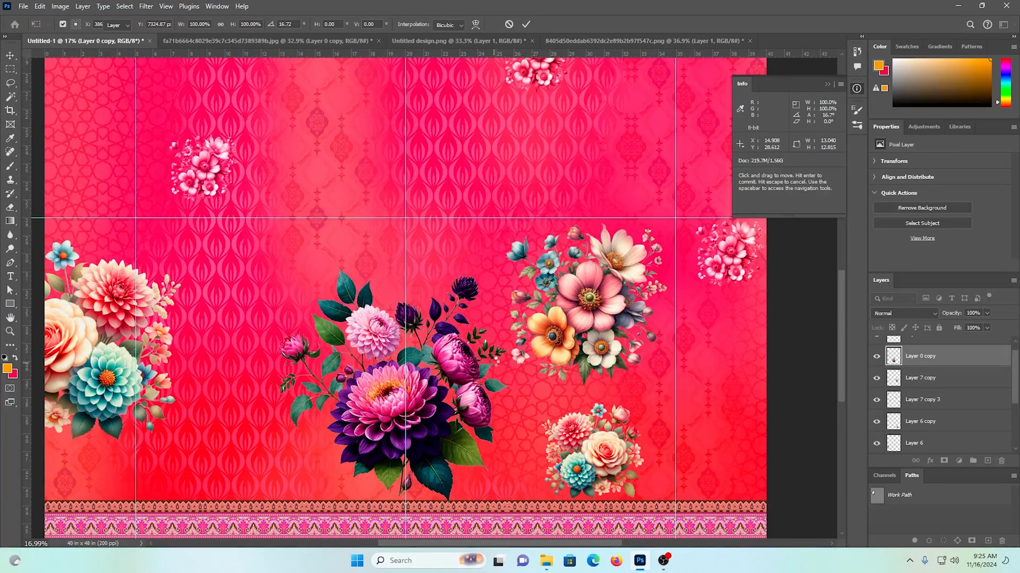
Step: Place the cut-out peach dahlia on top of the purple dahlia bouquet, rotated about 33° clockwise so its stem runs down into the leaves
{"action": "scroll", "coordinate": [432, 300], "scroll_direction": "down", "scroll_amount": 1}
{"action": "scroll", "coordinate": [432, 300], "scroll_direction": "down", "scroll_amount": 5}
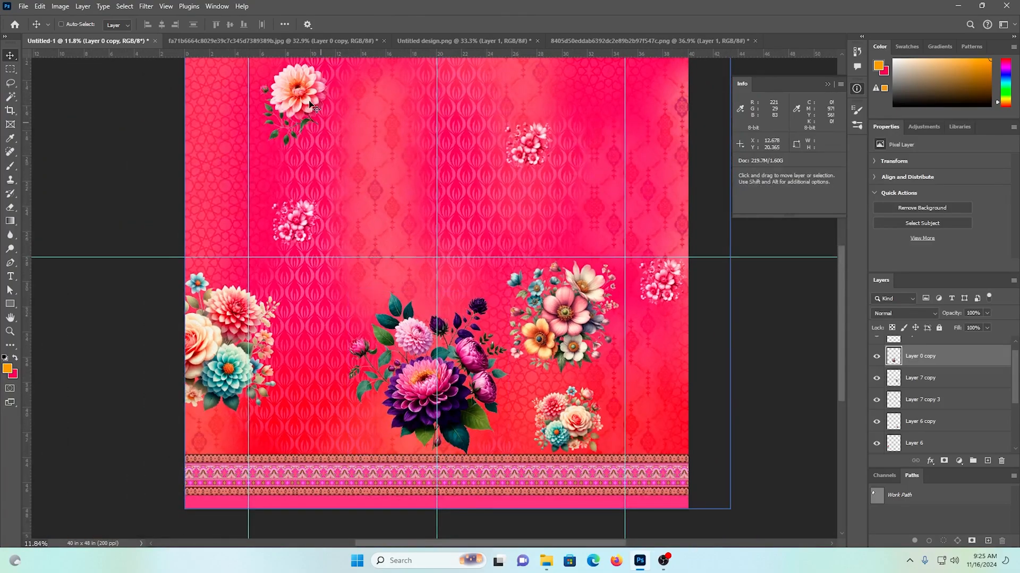
{"action": "left_click_drag", "start_coordinate": [281, 100], "coordinate": [423, 281]}
{"action": "scroll", "coordinate": [423, 281], "scroll_direction": "down", "scroll_amount": 1}
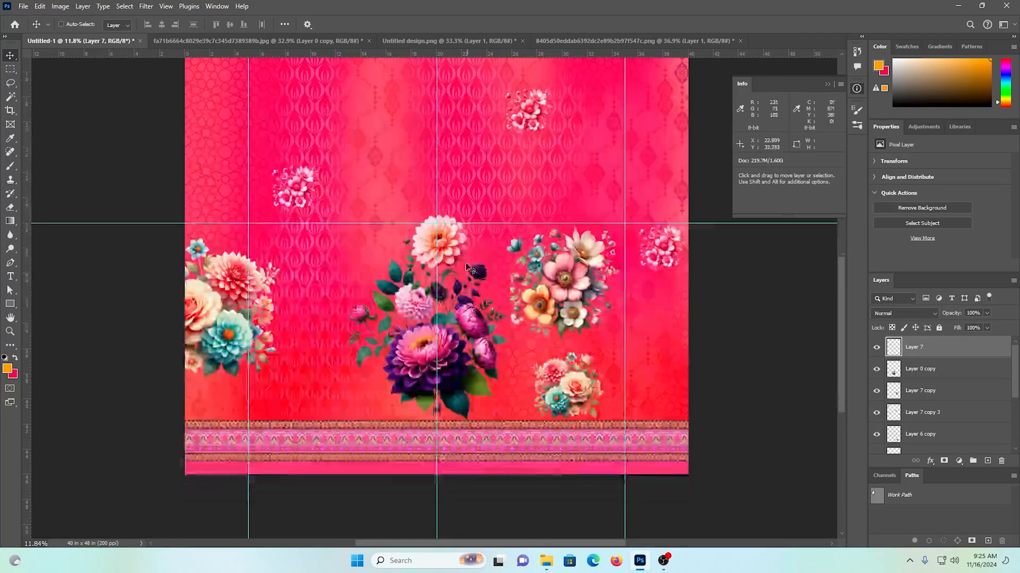
{"action": "scroll", "coordinate": [468, 255], "scroll_direction": "up", "scroll_amount": 3}
{"action": "key", "text": "ctrl+t"}
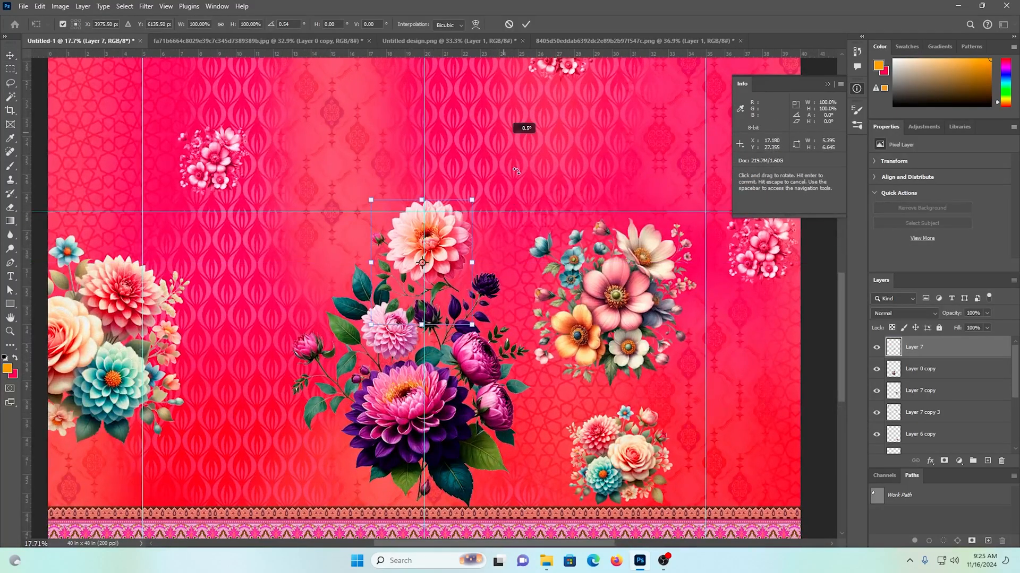
{"action": "left_click_drag", "start_coordinate": [518, 128], "coordinate": [534, 227]}
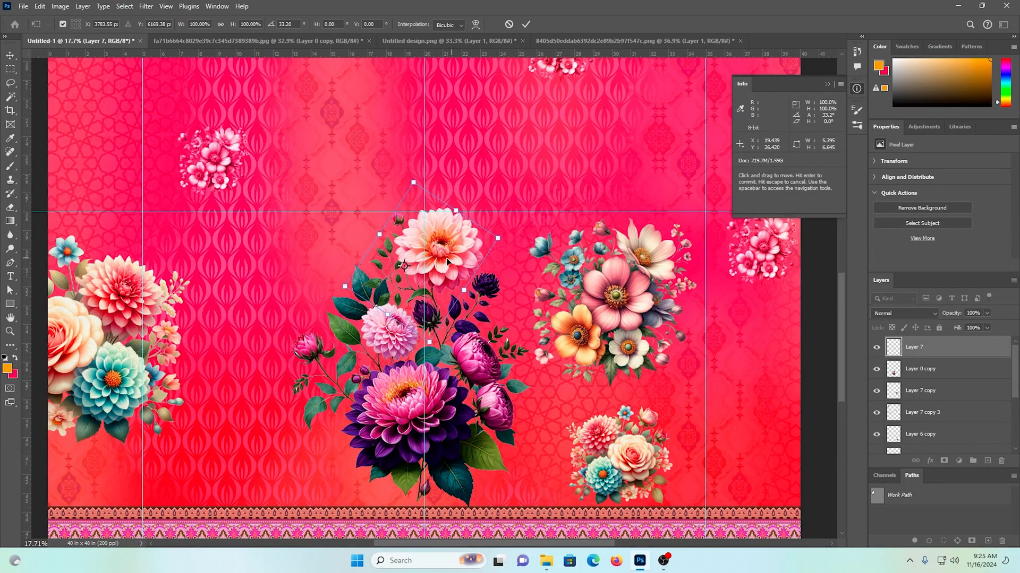
{"action": "left_click_drag", "start_coordinate": [452, 258], "coordinate": [510, 357]}
{"action": "key", "text": "Return"}
Step: Bring the purple dahlia bouquet's layer to the front and enlarge the peach dahlia behind it
{"action": "left_click", "coordinate": [456, 348]}
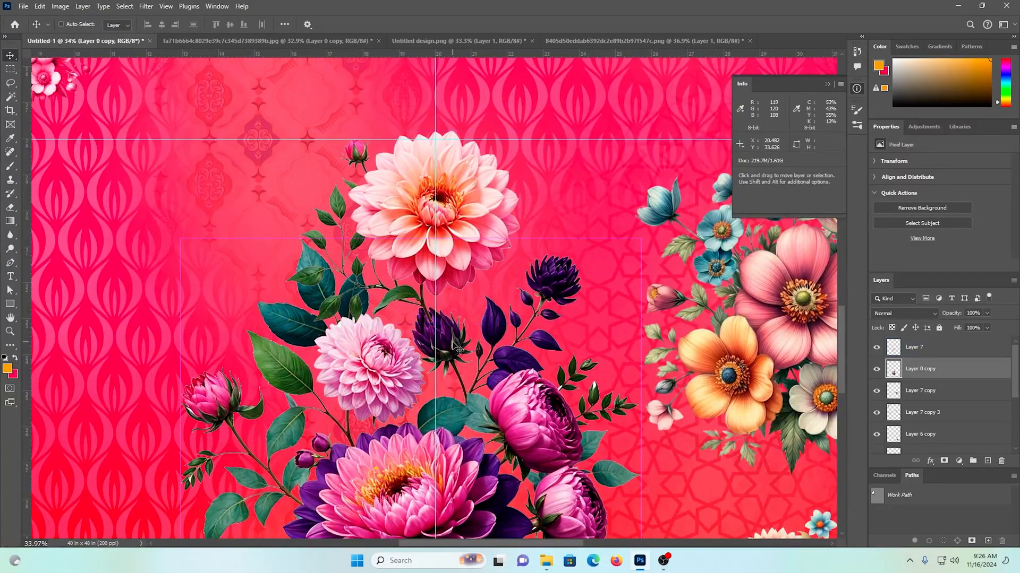
{"action": "key", "text": "ctrl+shift+bracketright"}
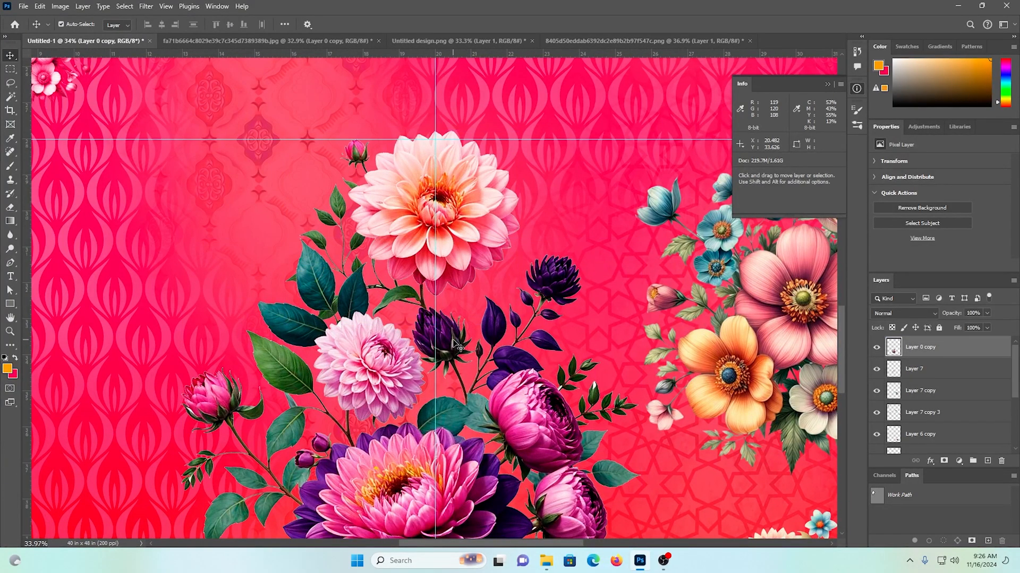
{"action": "left_click", "coordinate": [480, 254], "text": "ctrl"}
{"action": "key", "text": "ctrl+t"}
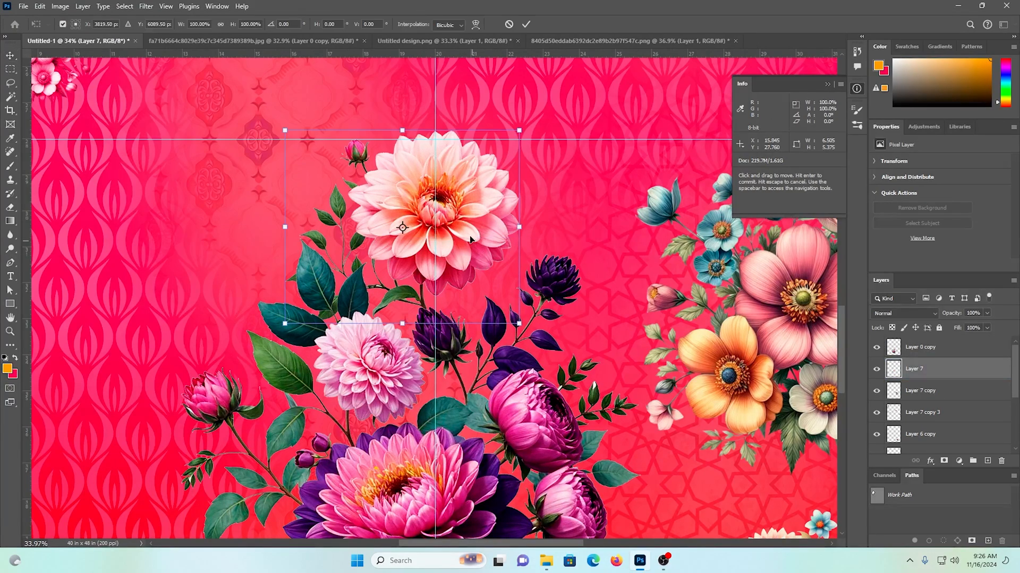
{"action": "left_click_drag", "start_coordinate": [398, 114], "coordinate": [397, 95]}
{"action": "key", "text": "ctrl+z"}
{"action": "key", "text": "Return"}
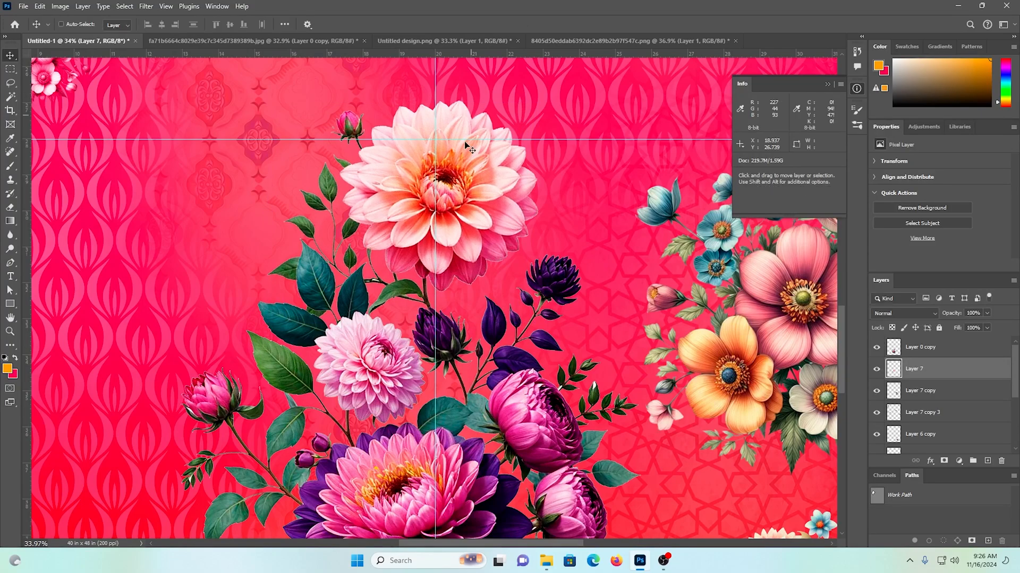
Step: Merge the peach dahlia and the purple dahlia bouquet into one layer
{"action": "left_click_drag", "start_coordinate": [413, 297], "coordinate": [346, 197]}
{"action": "left_click_drag", "start_coordinate": [514, 351], "coordinate": [515, 299]}
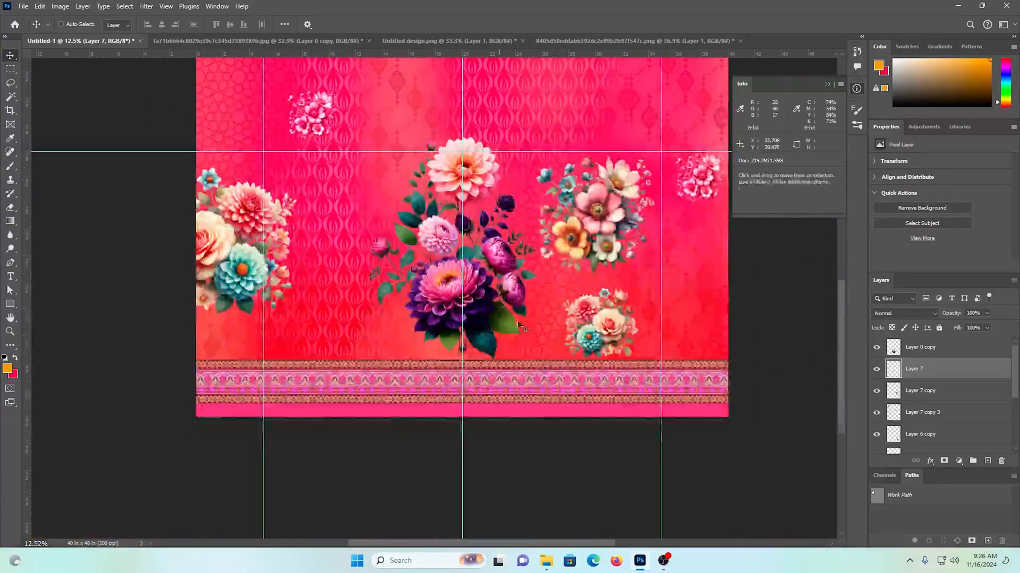
{"action": "left_click", "coordinate": [475, 283], "text": "ctrl+shift"}
{"action": "key", "text": "ctrl+e"}
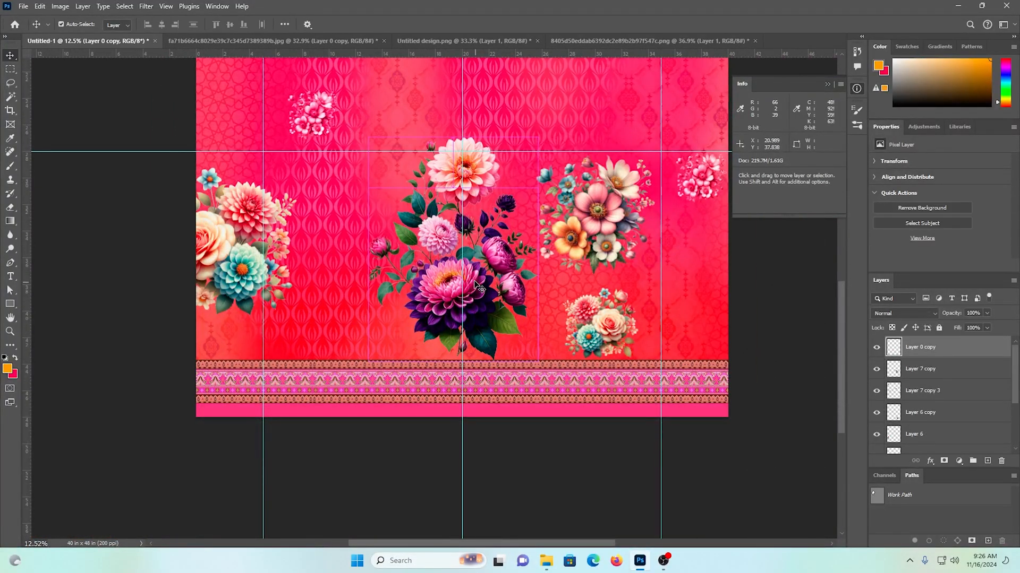
Step: Scale the merged dahlia bouquet to 92.7% so it fits between the horizontal guide and the border
{"action": "scroll", "coordinate": [454, 153], "scroll_direction": "up", "scroll_amount": 2}
{"action": "key", "text": "ctrl+t"}
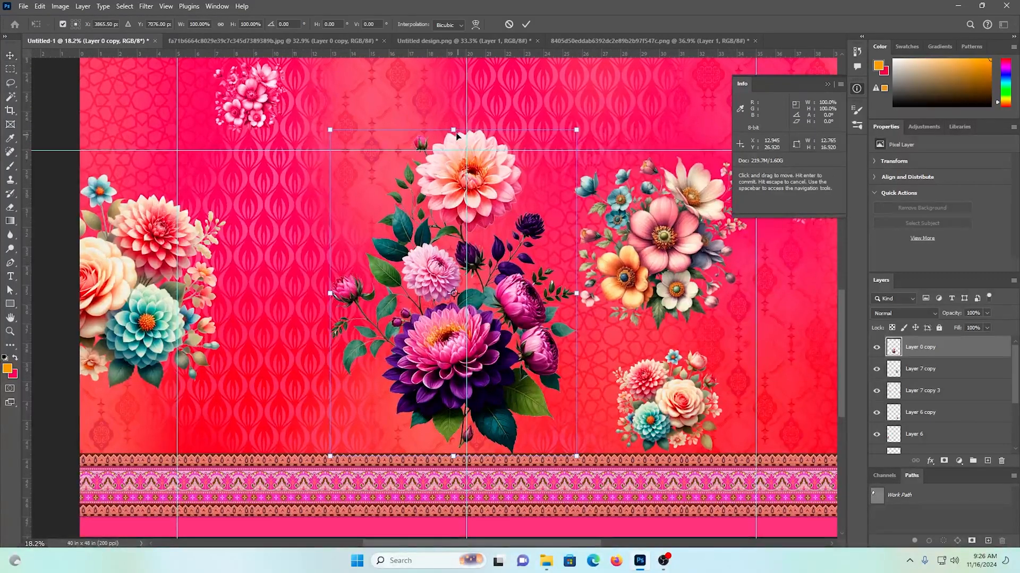
{"action": "left_click_drag", "start_coordinate": [454, 130], "coordinate": [453, 152]}
{"action": "key", "text": "Return"}
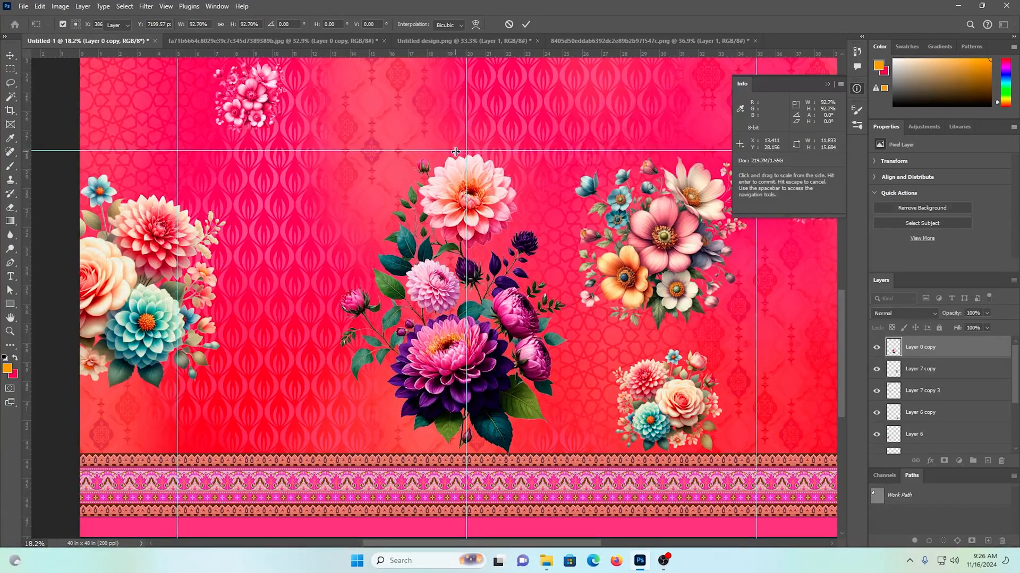
Step: Duplicate the small rose bouquet to the other side of the dahlia bouquet and flip the copy horizontally
{"action": "scroll", "coordinate": [523, 287], "scroll_direction": "down", "scroll_amount": 3}
{"action": "scroll", "coordinate": [523, 287], "scroll_direction": "down", "scroll_amount": 3}
{"action": "scroll", "coordinate": [523, 287], "scroll_direction": "up", "scroll_amount": 3}
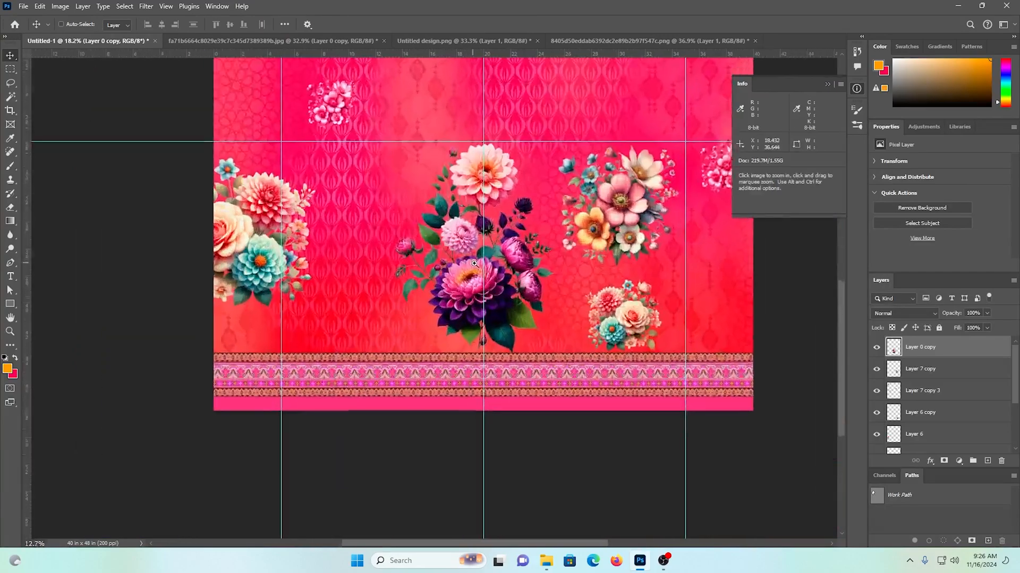
{"action": "left_click", "coordinate": [641, 323], "text": "ctrl"}
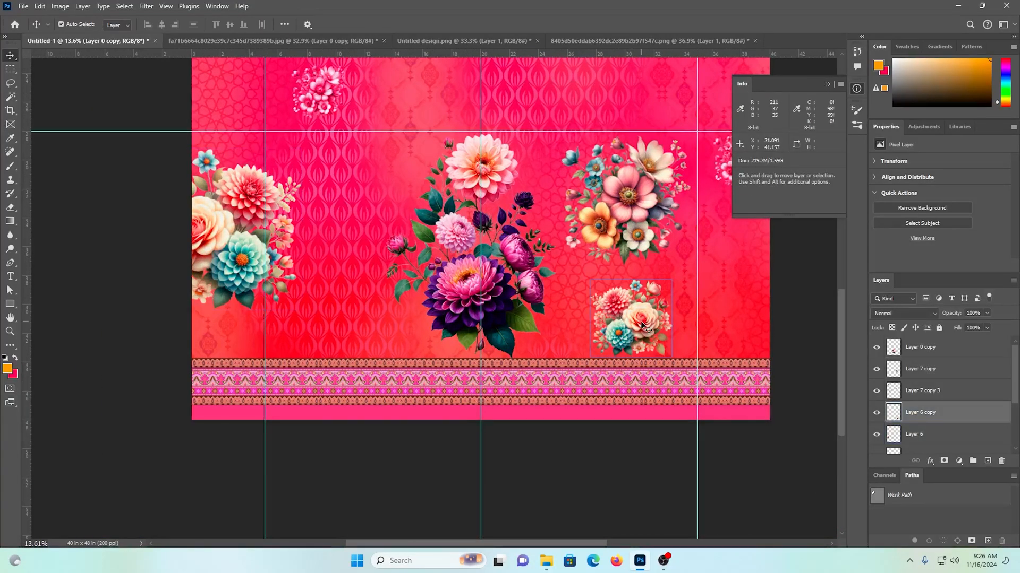
{"action": "left_click_drag", "start_coordinate": [629, 331], "coordinate": [414, 319]}
{"action": "key", "text": "ctrl+t"}
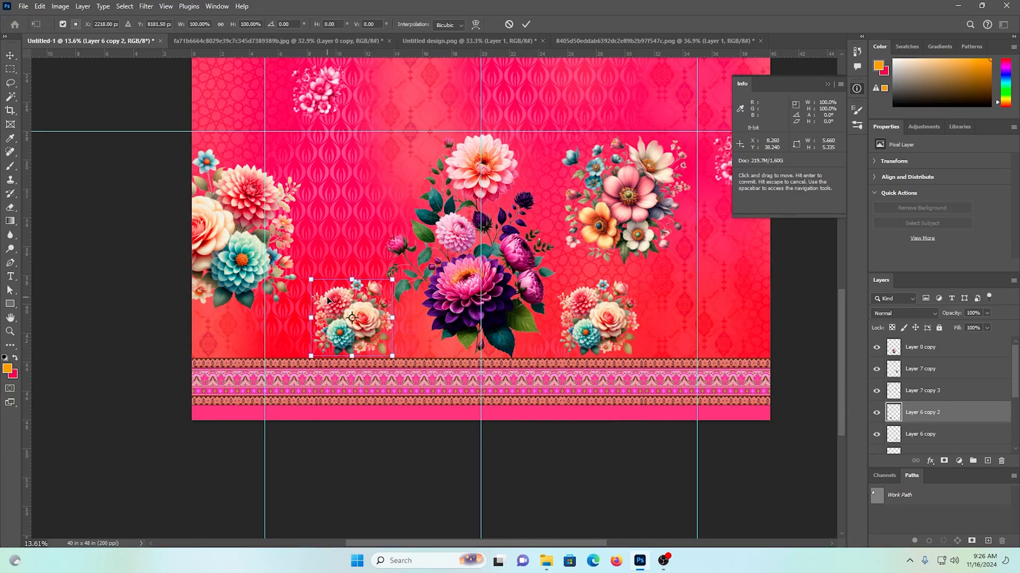
{"action": "right_click", "coordinate": [328, 298]}
{"action": "left_click", "coordinate": [355, 507]}
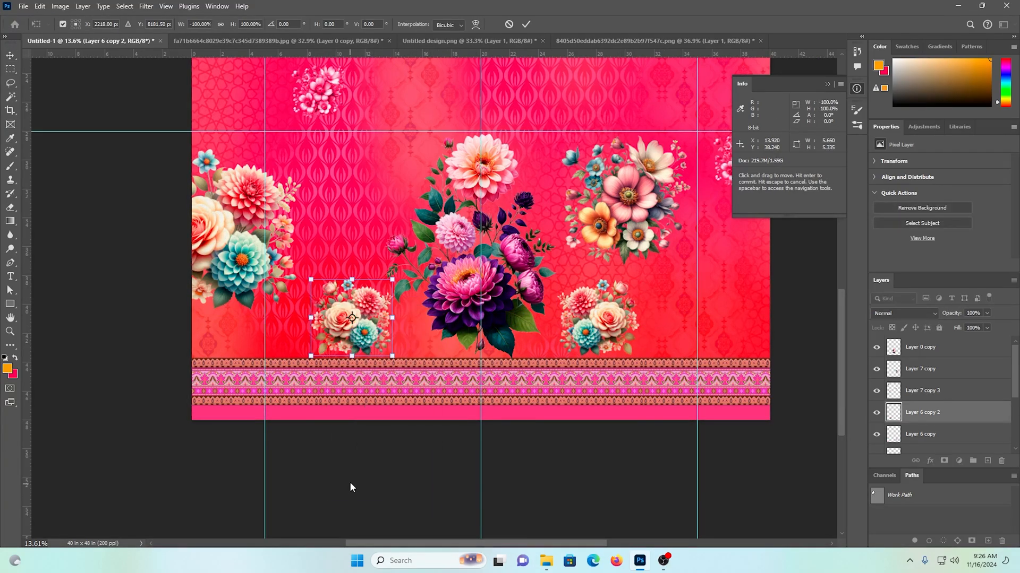
{"action": "key", "text": "Return"}
{"action": "left_click_drag", "start_coordinate": [370, 363], "coordinate": [388, 370]}
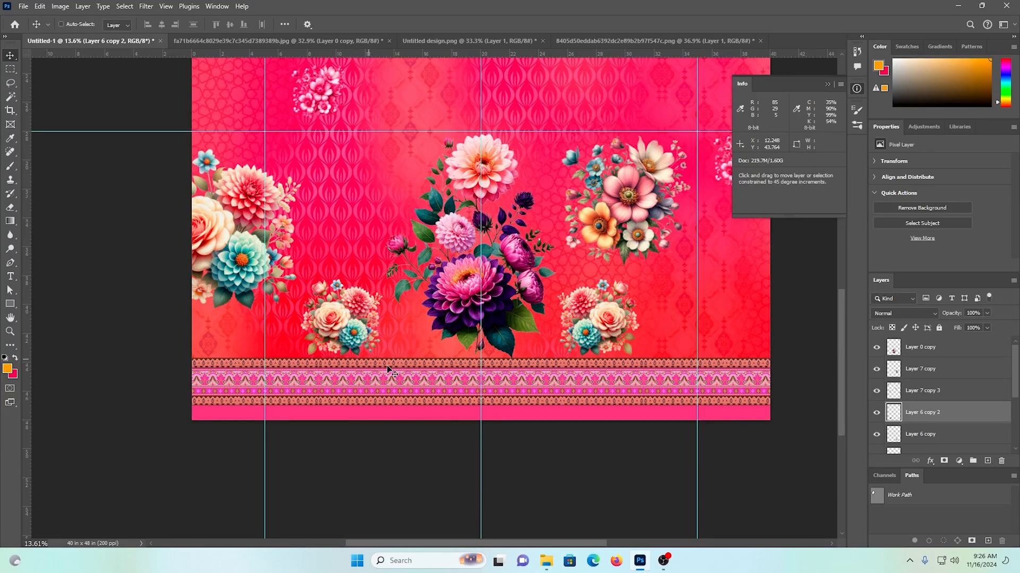
Step: Adjust the horizontal spacing of the two small rose bouquets on either side of the dahlia bouquet
{"action": "left_click_drag", "start_coordinate": [612, 322], "coordinate": [605, 318]}
{"action": "left_click", "coordinate": [353, 304], "text": "ctrl"}
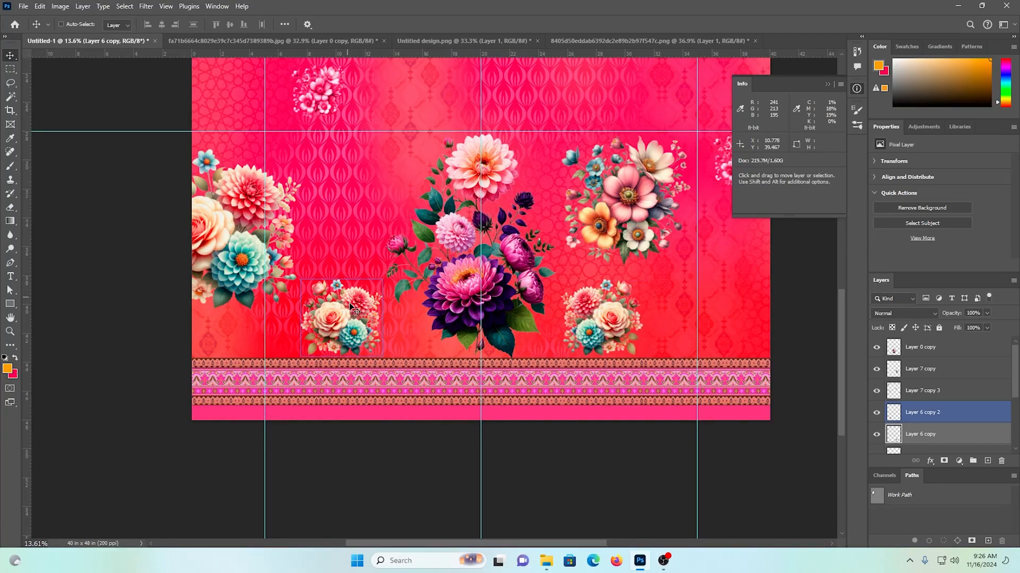
{"action": "left_click_drag", "start_coordinate": [353, 305], "coordinate": [359, 305]}
{"action": "scroll", "coordinate": [540, 352], "scroll_direction": "up", "scroll_amount": 1}
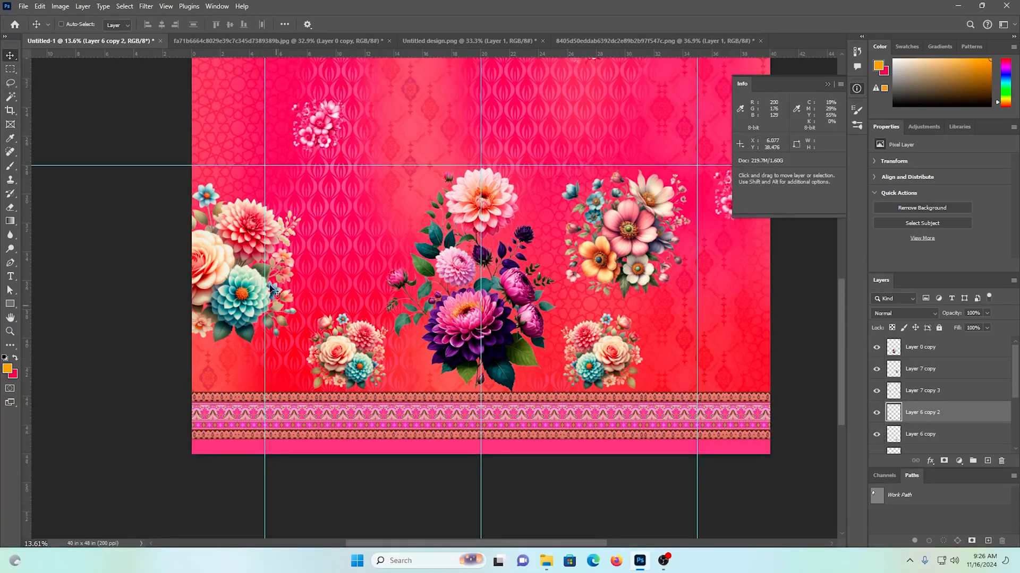
Step: Hide the large rose bouquet layer at the left edge and shrink the mixed anemone bouquet above the right rose bouquet
{"action": "left_click", "coordinate": [914, 443]}
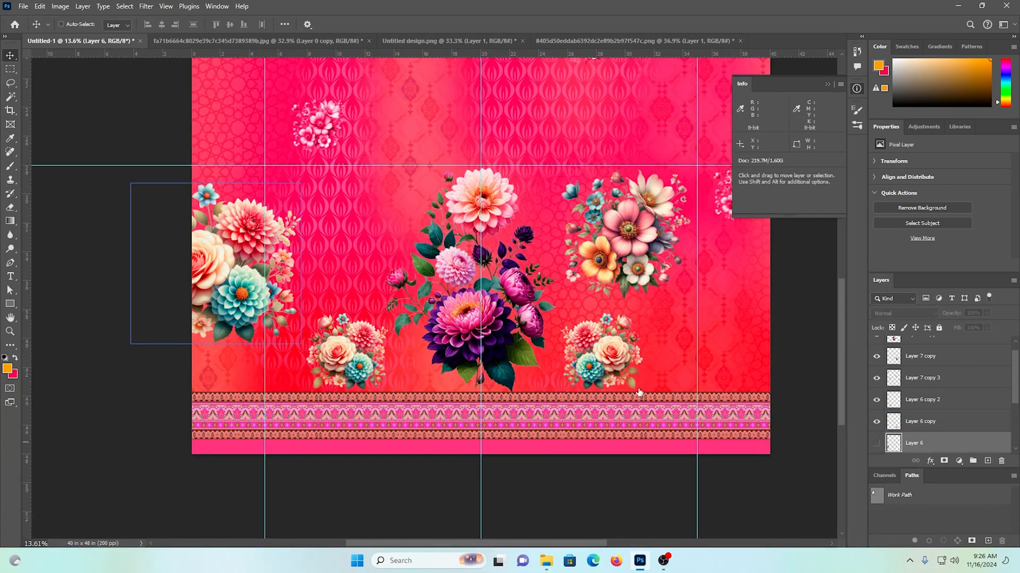
{"action": "left_click", "coordinate": [629, 244], "text": "ctrl"}
{"action": "key", "text": "ctrl+t"}
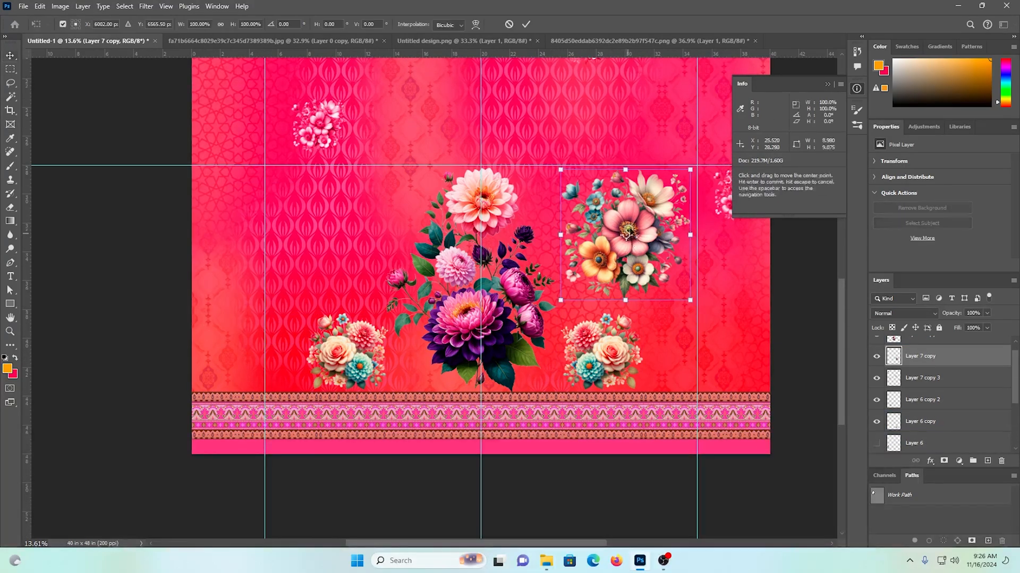
{"action": "left_click_drag", "start_coordinate": [690, 171], "coordinate": [632, 215]}
{"action": "key", "text": "Return"}
Step: Try a duplicate of the anemone bouquet above the left rose bouquet and delete it
{"action": "scroll", "coordinate": [632, 225], "scroll_direction": "down", "scroll_amount": 3}
{"action": "left_click_drag", "start_coordinate": [702, 207], "coordinate": [368, 179]}
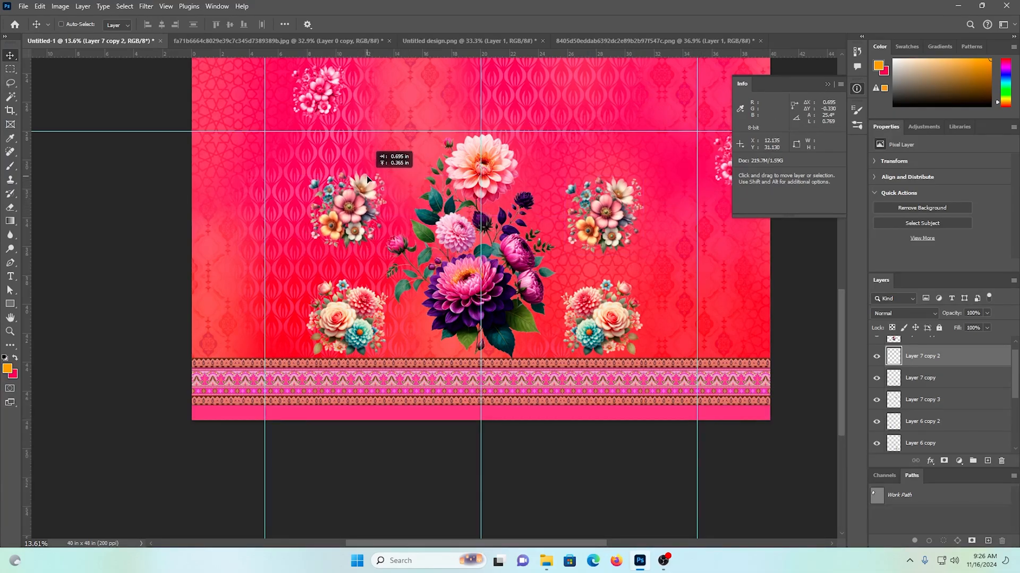
{"action": "left_click_drag", "start_coordinate": [369, 215], "coordinate": [336, 192]}
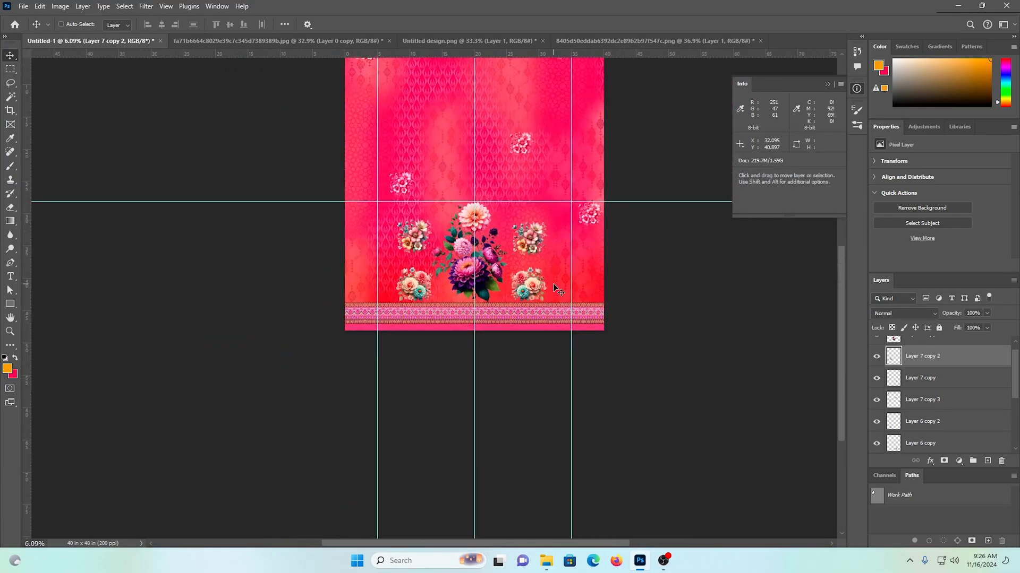
{"action": "key", "text": "Delete"}
Step: Hide the guides and move both small rose bouquets inward, close against the base of the dahlia bouquet
{"action": "key", "text": "ctrl+semicolon"}
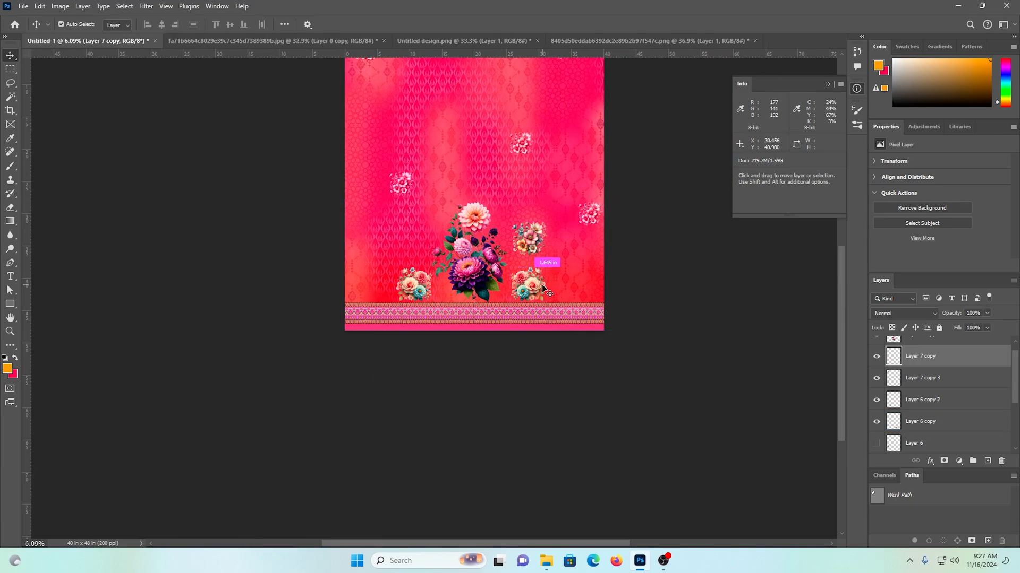
{"action": "left_click_drag", "start_coordinate": [484, 235], "coordinate": [514, 258]}
{"action": "left_click_drag", "start_coordinate": [532, 311], "coordinate": [532, 355]}
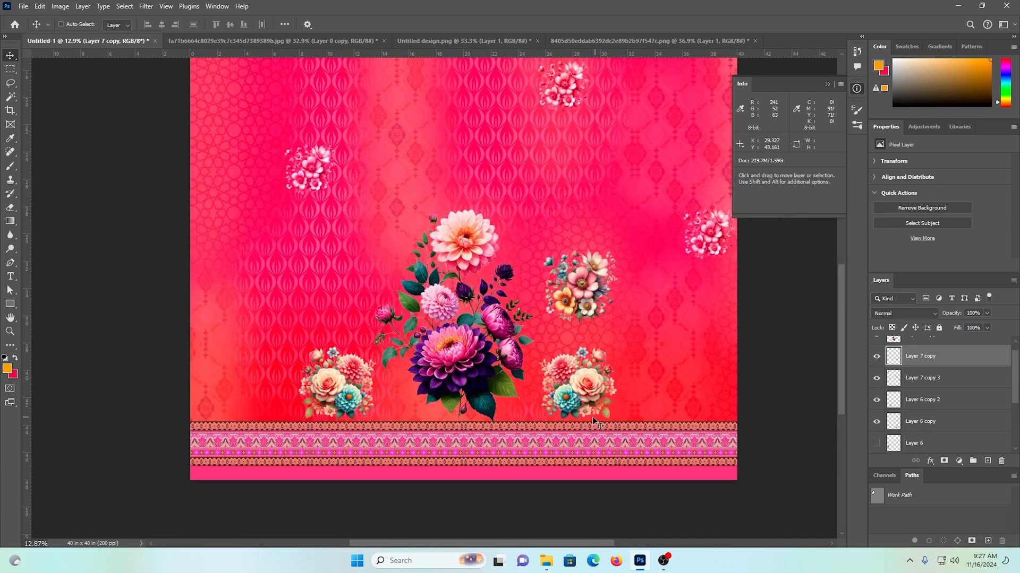
{"action": "left_click", "coordinate": [354, 371], "text": "ctrl"}
{"action": "left_click_drag", "start_coordinate": [338, 368], "coordinate": [351, 368]}
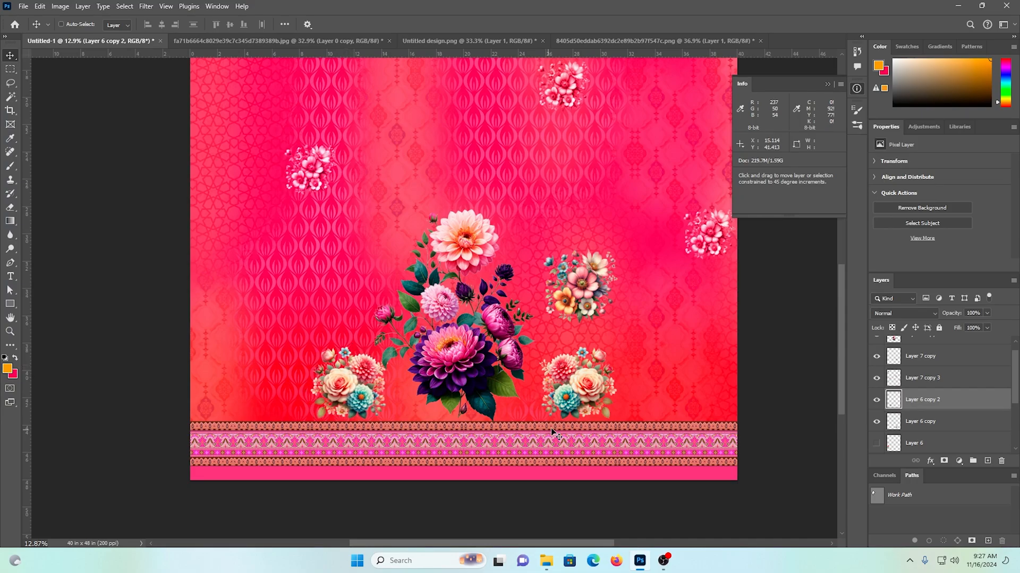
{"action": "left_click", "coordinate": [598, 395], "text": "ctrl"}
{"action": "left_click_drag", "start_coordinate": [598, 395], "coordinate": [551, 397]}
{"action": "left_click", "coordinate": [336, 370], "text": "ctrl"}
{"action": "left_click_drag", "start_coordinate": [337, 370], "coordinate": [355, 371]}
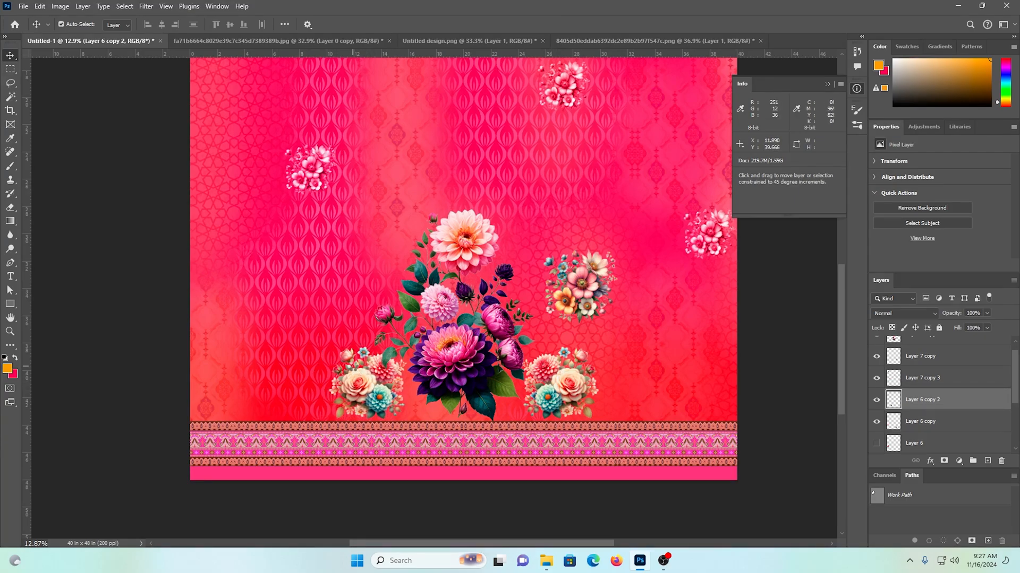
Step: Bring the left rose bouquet to the front and shift the right one slightly outward from the dahlia bouquet
{"action": "key", "text": "ctrl+shift+bracketright"}
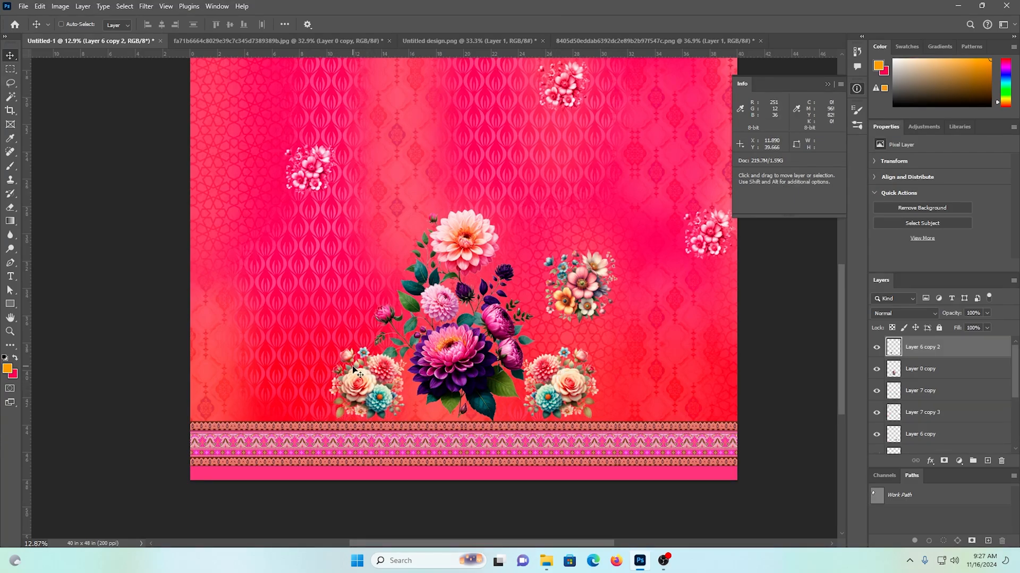
{"action": "left_click", "coordinate": [564, 390], "text": "ctrl"}
{"action": "left_click_drag", "start_coordinate": [564, 391], "coordinate": [570, 387]}
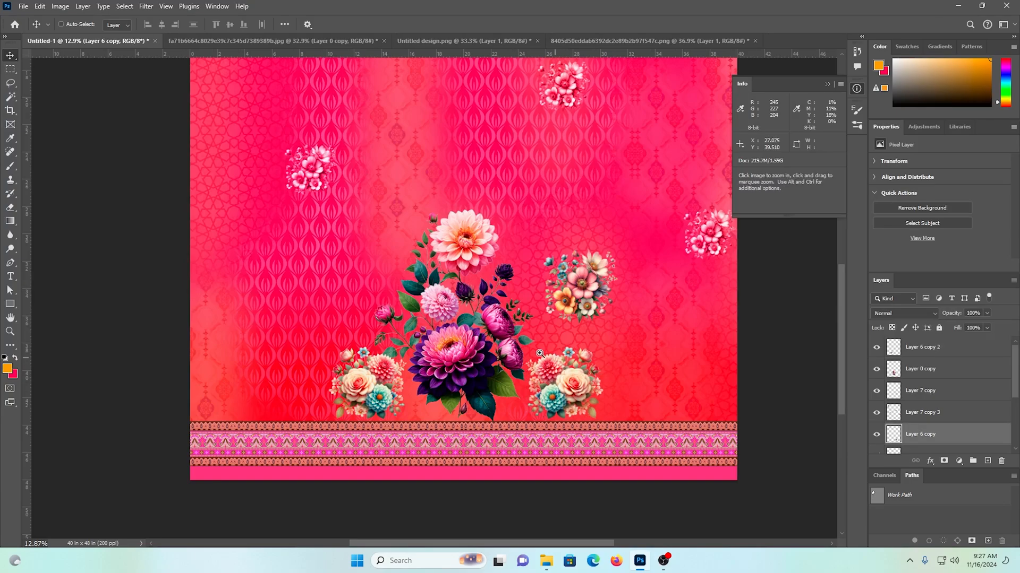
{"action": "left_click_drag", "start_coordinate": [540, 353], "coordinate": [504, 350]}
{"action": "scroll", "coordinate": [630, 409], "scroll_direction": "up", "scroll_amount": 1}
{"action": "left_click_drag", "start_coordinate": [582, 372], "coordinate": [624, 380]}
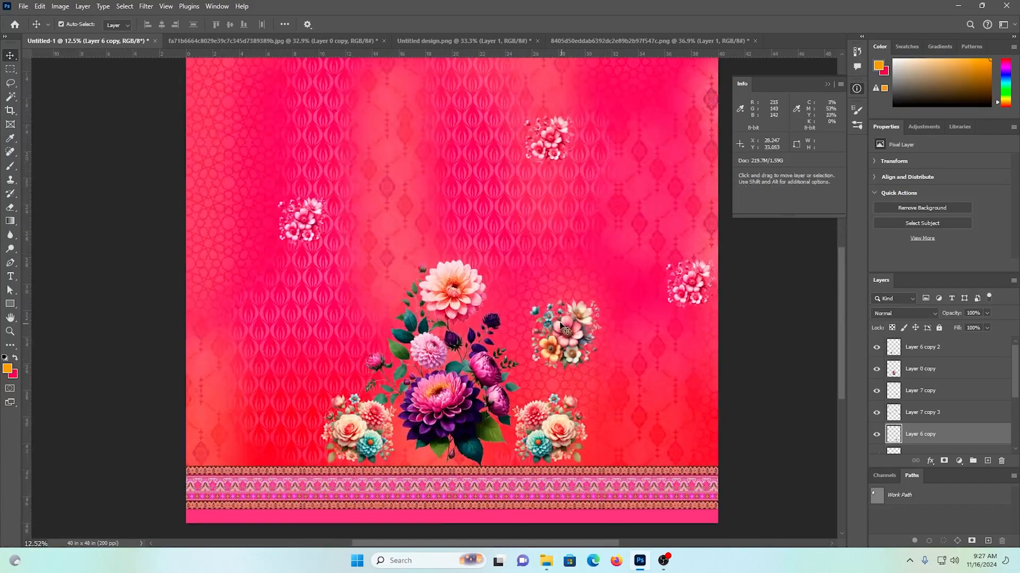
Step: Scale down the anemone bouquet and place a duplicate on the other side, above the left rose bouquet beside the peach dahlia
{"action": "left_click", "coordinate": [572, 340]}
{"action": "key", "text": "ctrl+t"}
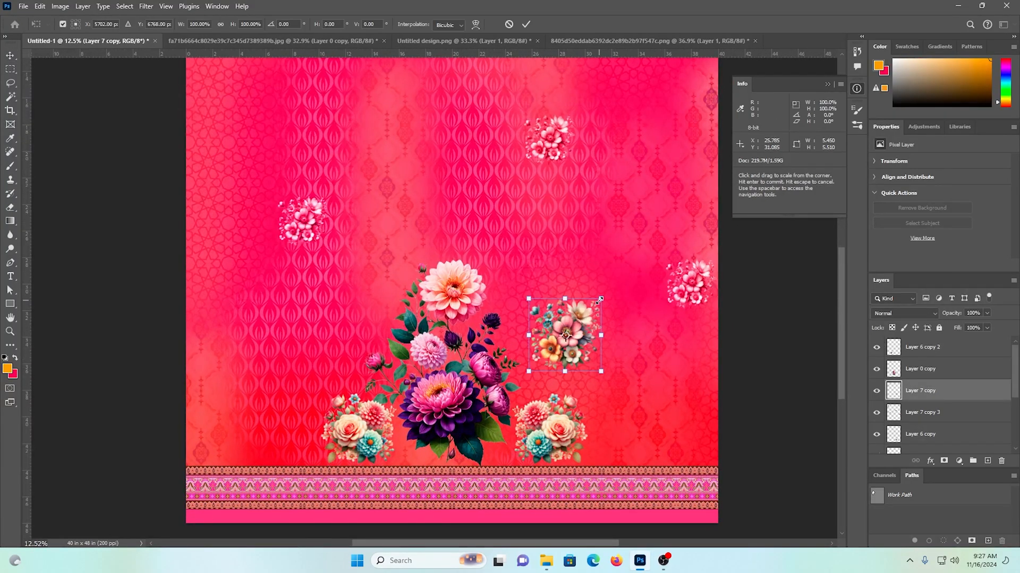
{"action": "left_click_drag", "start_coordinate": [598, 300], "coordinate": [369, 260]}
{"action": "key", "text": "Return"}
{"action": "scroll", "coordinate": [595, 307], "scroll_direction": "down", "scroll_amount": 2}
{"action": "scroll", "coordinate": [393, 268], "scroll_direction": "down", "scroll_amount": 1}
{"action": "key", "text": "ctrl+0"}
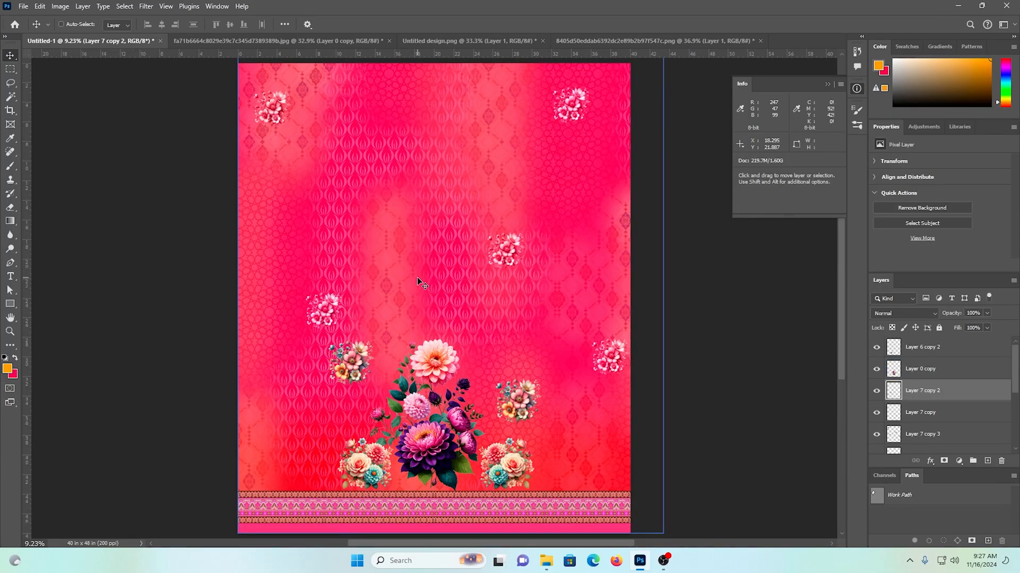
Step: Nudge the left anemone bouquet slightly outward from the dahlia bouquet and check the whole design
{"action": "scroll", "coordinate": [416, 278], "scroll_direction": "down", "scroll_amount": 2}
{"action": "left_click_drag", "start_coordinate": [387, 269], "coordinate": [381, 269]}
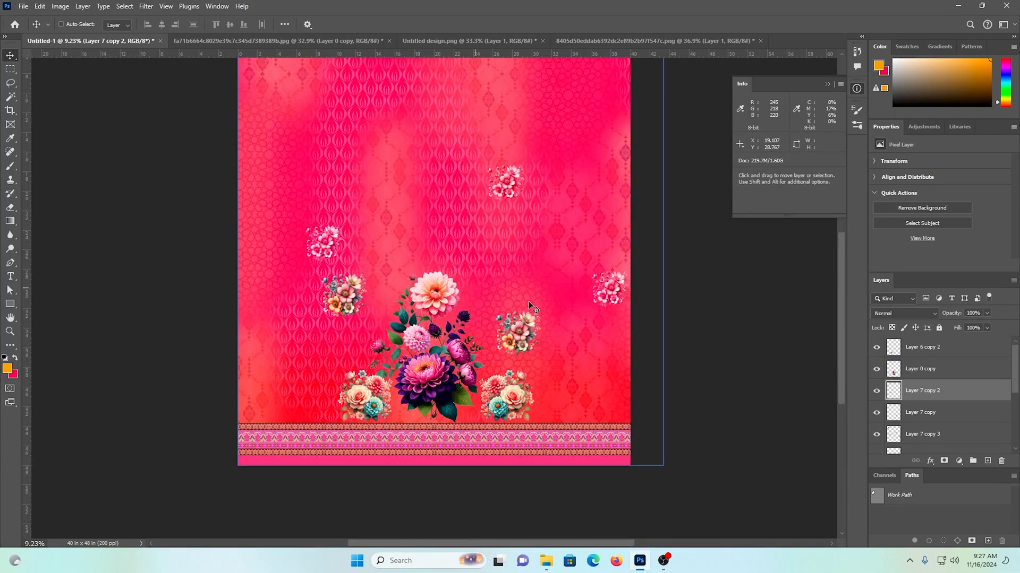
{"action": "scroll", "coordinate": [532, 312], "scroll_direction": "down", "scroll_amount": 4}
{"action": "key", "text": "ctrl+0"}
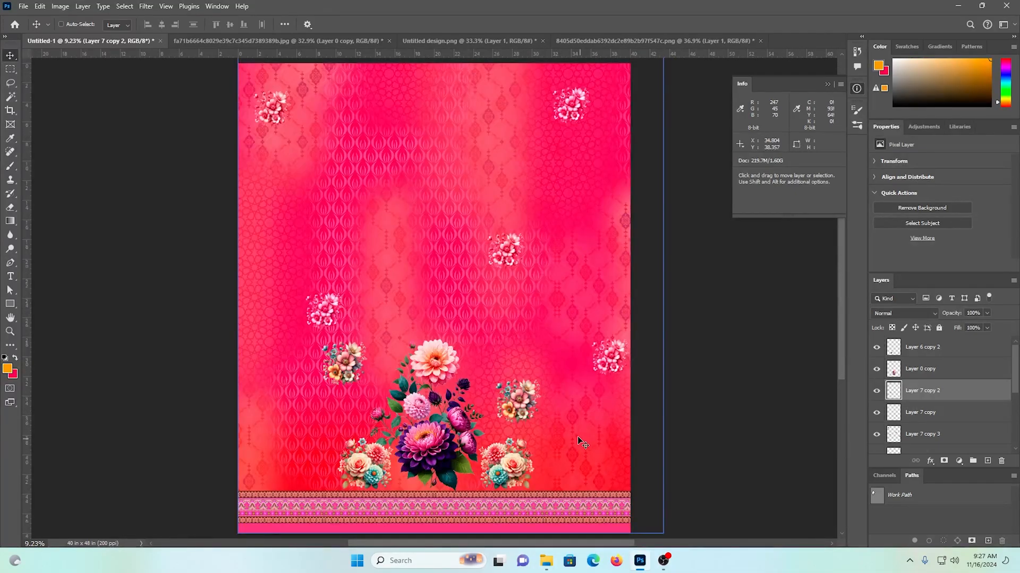
Step: Open the dogwood blossom branch image 1d9606e340cd9394343e6b21a6a497e7 from the Downloads folder in Photoshop
{"action": "left_click", "coordinate": [552, 565]}
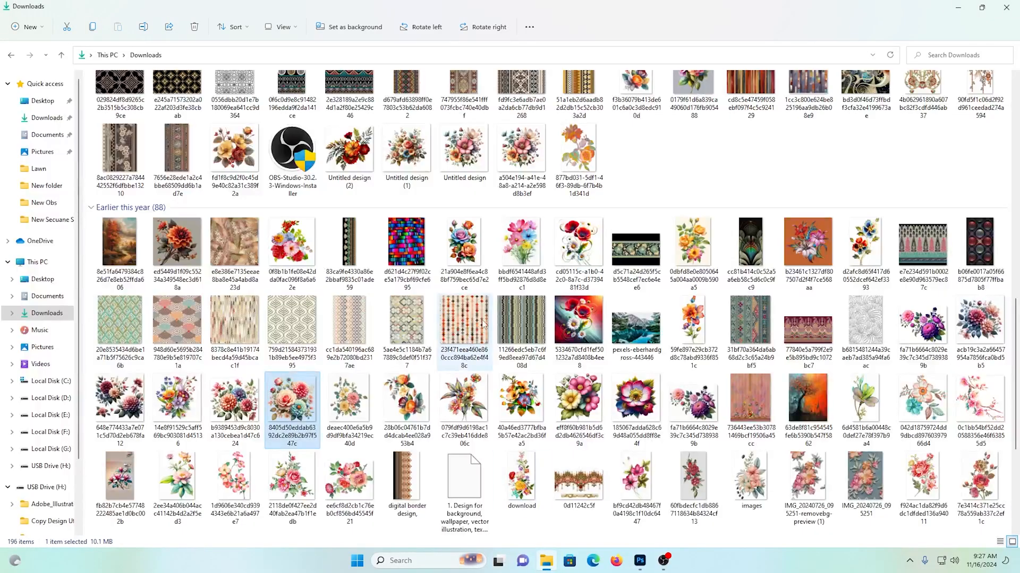
{"action": "scroll", "coordinate": [481, 324], "scroll_direction": "down", "scroll_amount": 3}
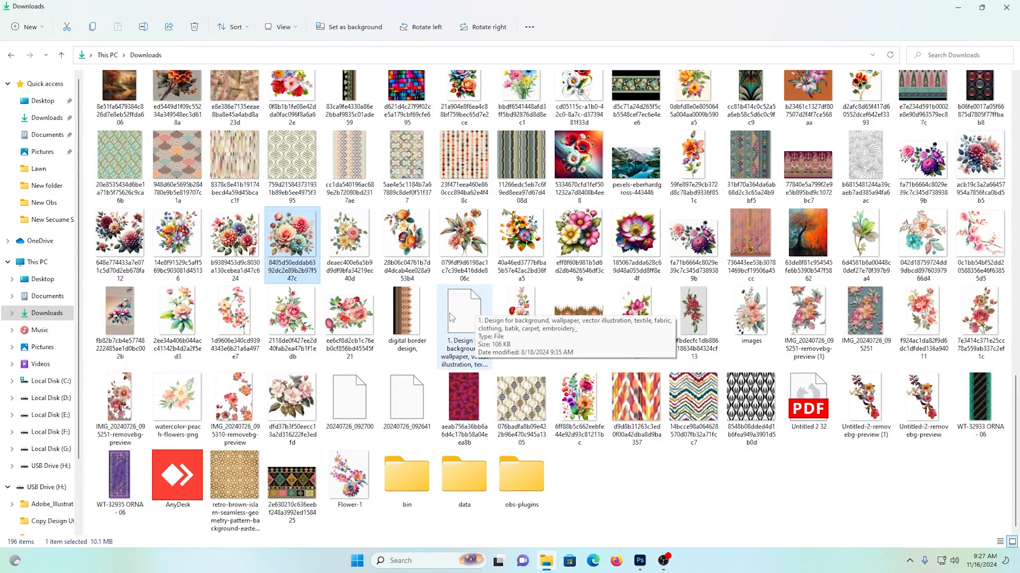
{"action": "left_click", "coordinate": [240, 322]}
{"action": "double_click", "coordinate": [240, 323]}
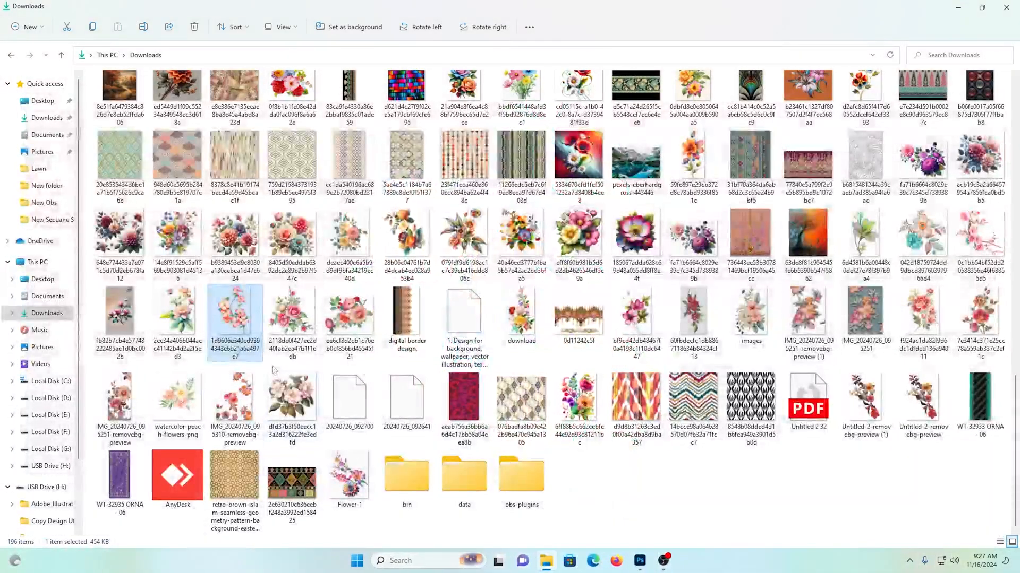
{"action": "right_click", "coordinate": [247, 306]}
{"action": "mouse_move", "coordinate": [301, 362]}
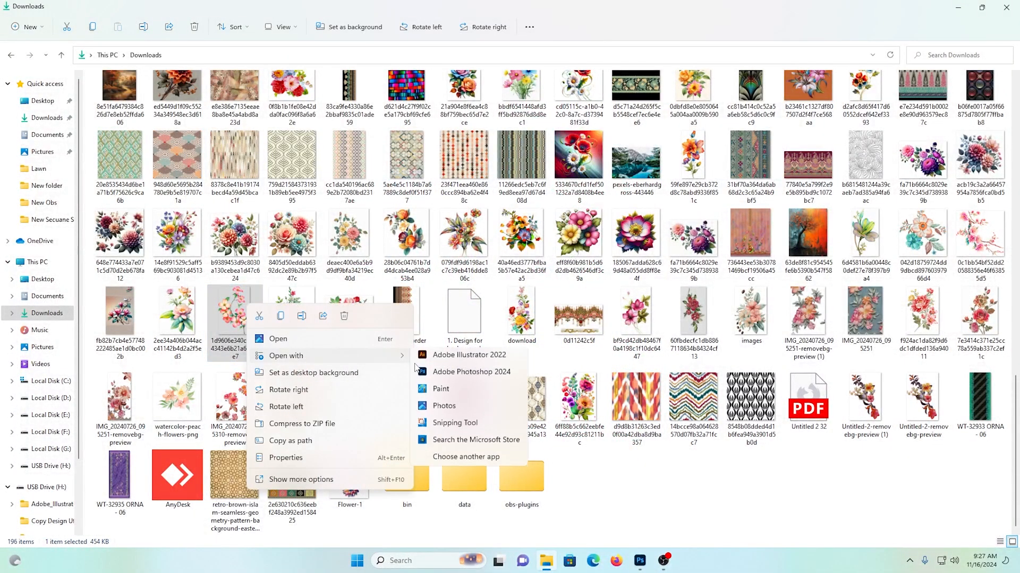
{"action": "left_click", "coordinate": [465, 376]}
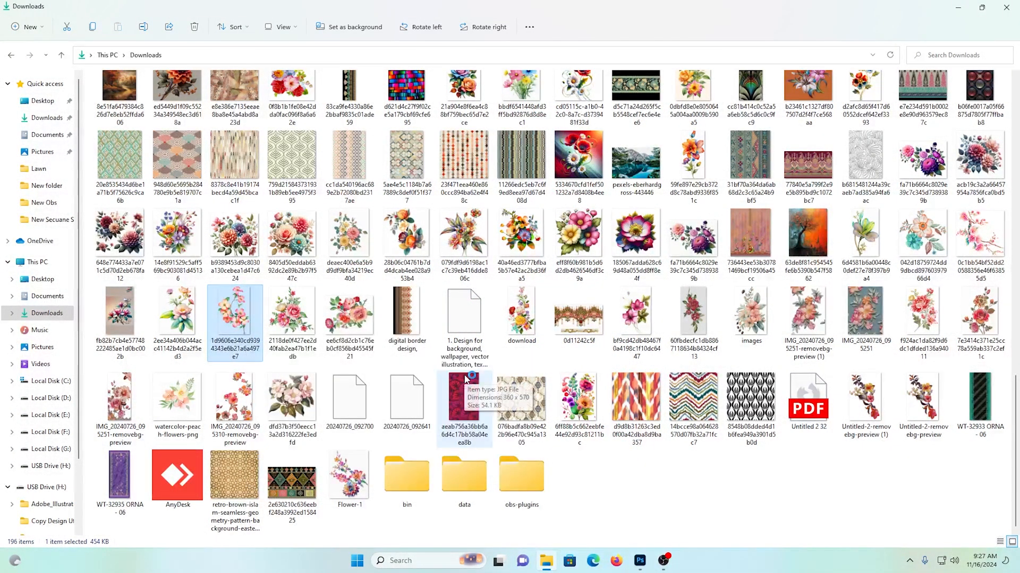
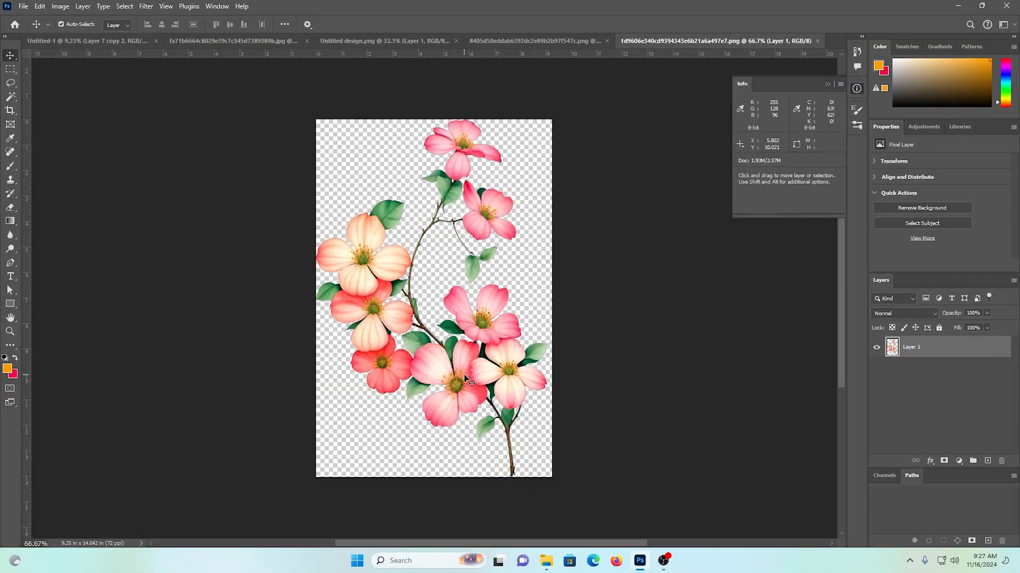
Step: Resample the dogwood branch image to a resolution of 200 pixels/inch
{"action": "key", "text": "ctrl+alt+i"}
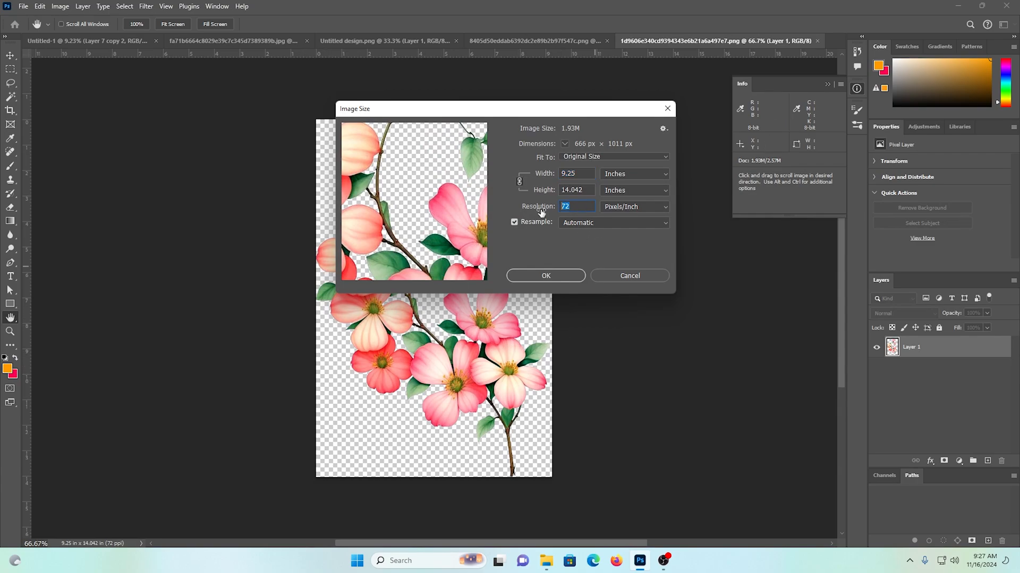
{"action": "type", "text": "200"}
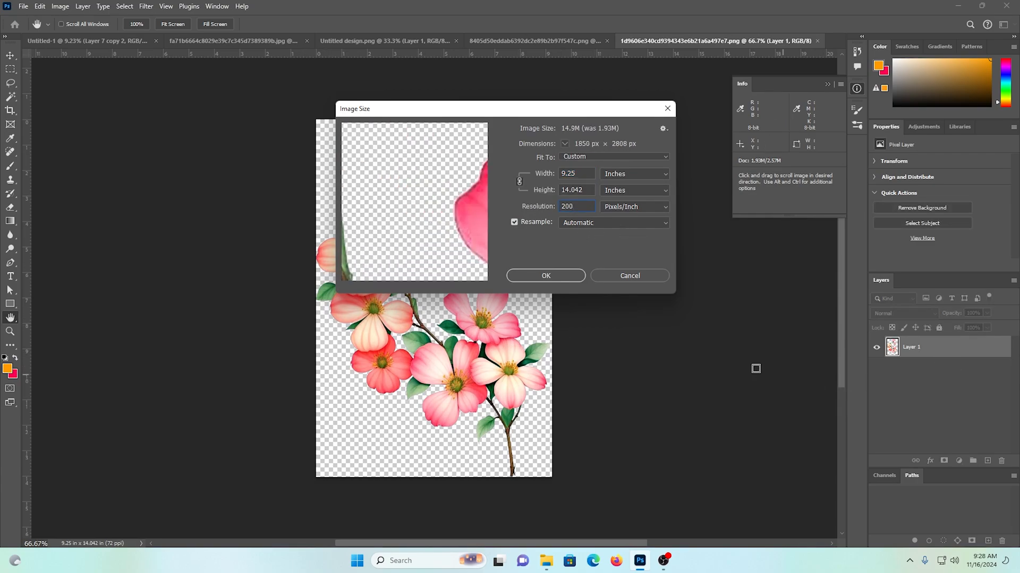
{"action": "left_click", "coordinate": [546, 274]}
Step: Copy the dogwood branch into the Untitled-1 design and accept the color profile conversion
{"action": "key", "text": "v"}
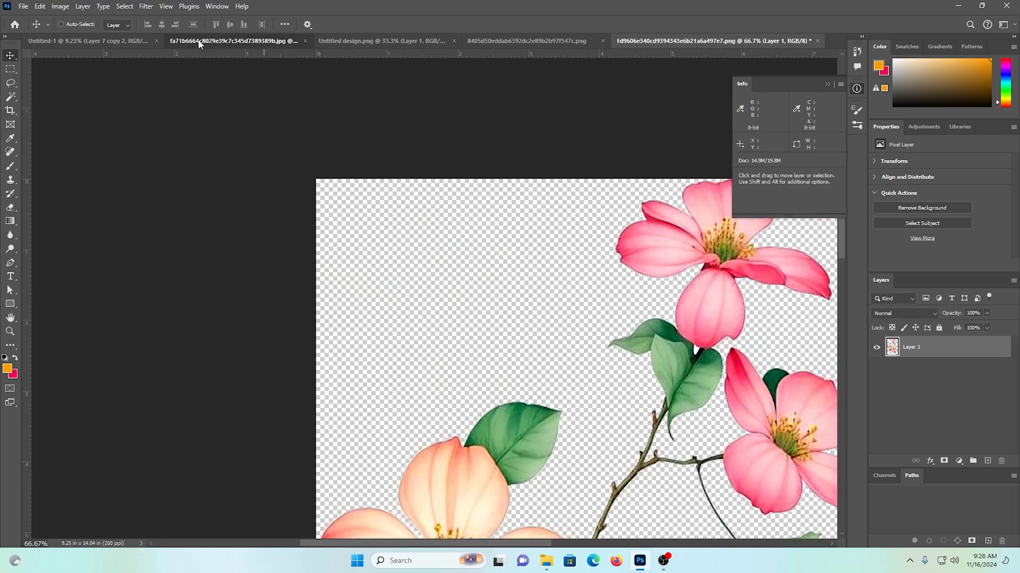
{"action": "left_click", "coordinate": [200, 43]}
{"action": "left_click", "coordinate": [58, 42]}
{"action": "key", "text": "ctrl+v"}
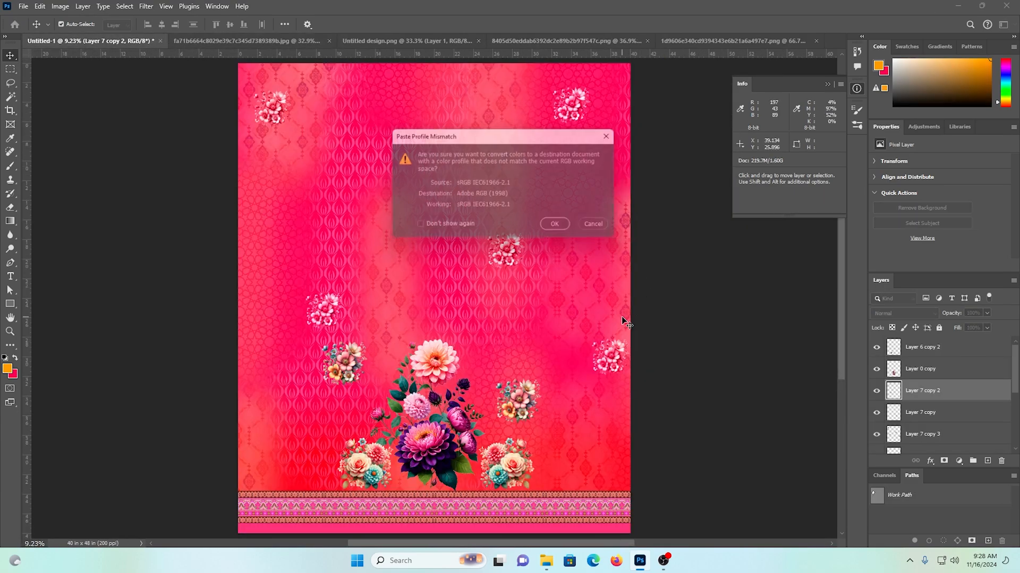
{"action": "left_click", "coordinate": [561, 228]}
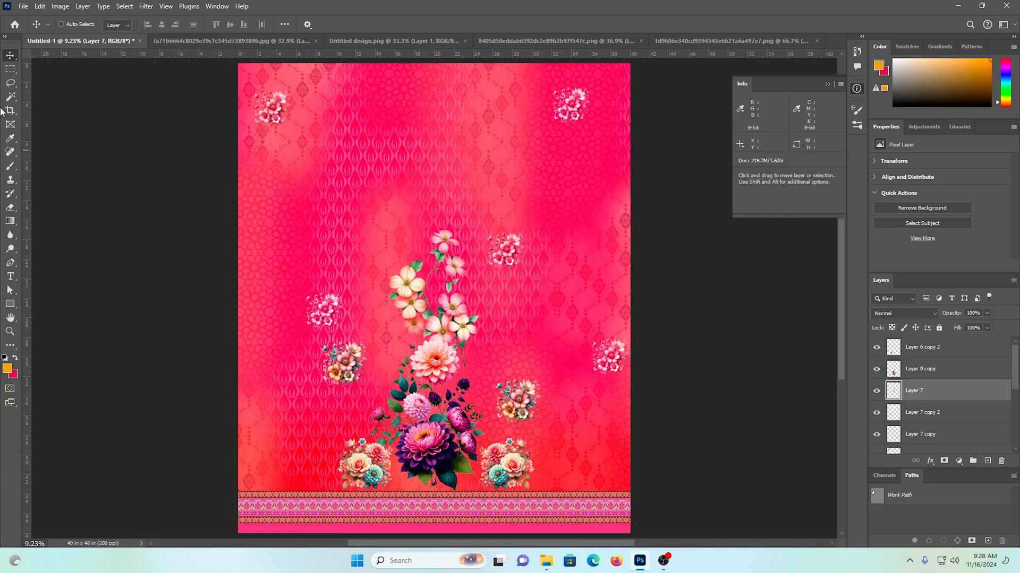
Step: Scale the pasted dogwood branch down to roughly half size and move it between the left anemone bouquet and the dahlia bouquet
{"action": "key", "text": "ctrl+t"}
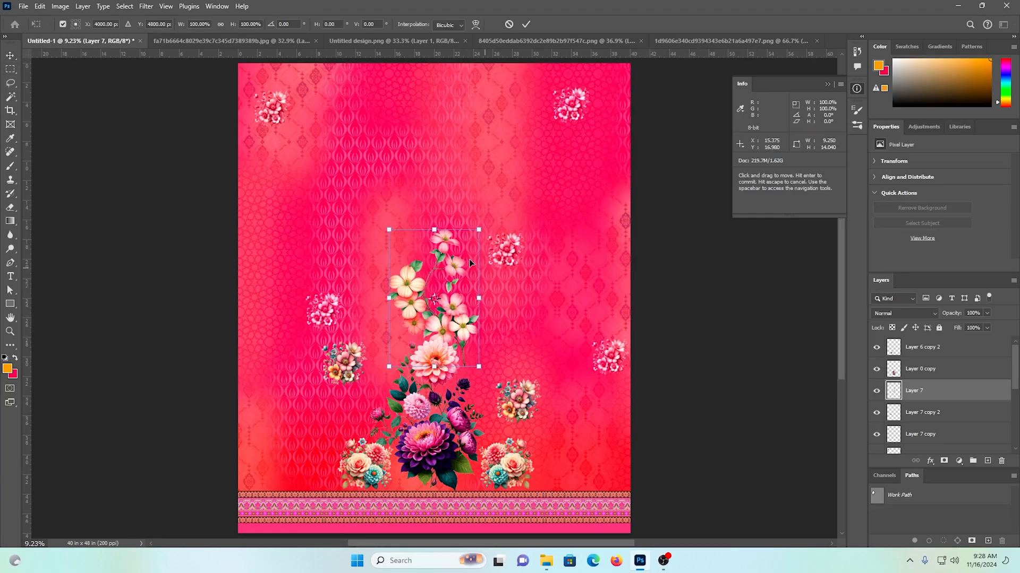
{"action": "left_click_drag", "start_coordinate": [431, 227], "coordinate": [433, 272]}
{"action": "key", "text": "Return"}
{"action": "scroll", "coordinate": [441, 223], "scroll_direction": "down", "scroll_amount": 3}
{"action": "left_click_drag", "start_coordinate": [451, 176], "coordinate": [358, 315]}
{"action": "key", "text": "ctrl+t"}
{"action": "key", "text": "Return"}
{"action": "scroll", "coordinate": [357, 315], "scroll_direction": "down", "scroll_amount": 2}
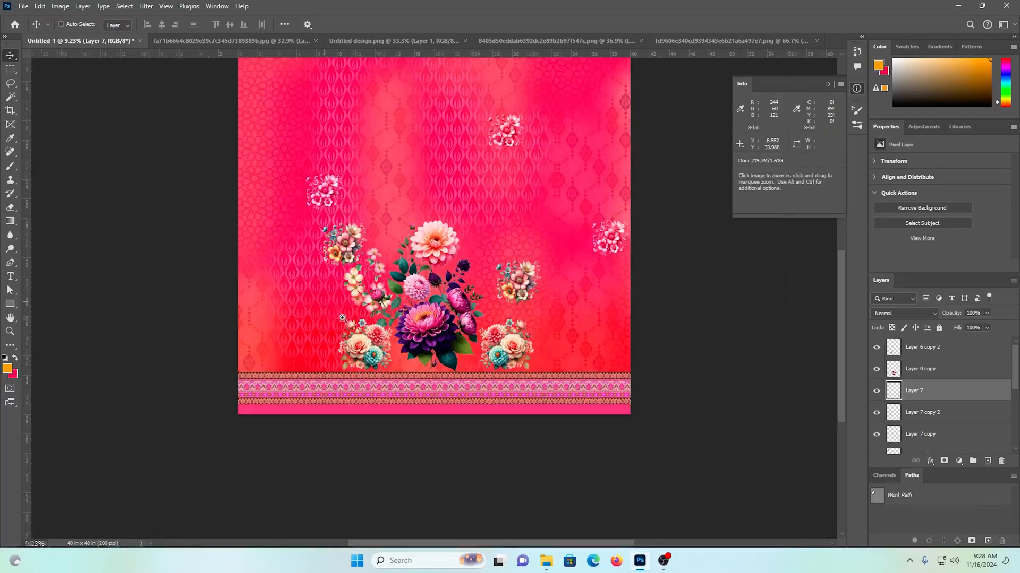
Step: Raise the dogwood branch beside the peach dahlia and move the left anemone bouquet down to just above the left rose bouquet
{"action": "scroll", "coordinate": [340, 316], "scroll_direction": "up", "scroll_amount": 6}
{"action": "left_click_drag", "start_coordinate": [457, 339], "coordinate": [495, 345]}
{"action": "left_click_drag", "start_coordinate": [574, 314], "coordinate": [507, 284]}
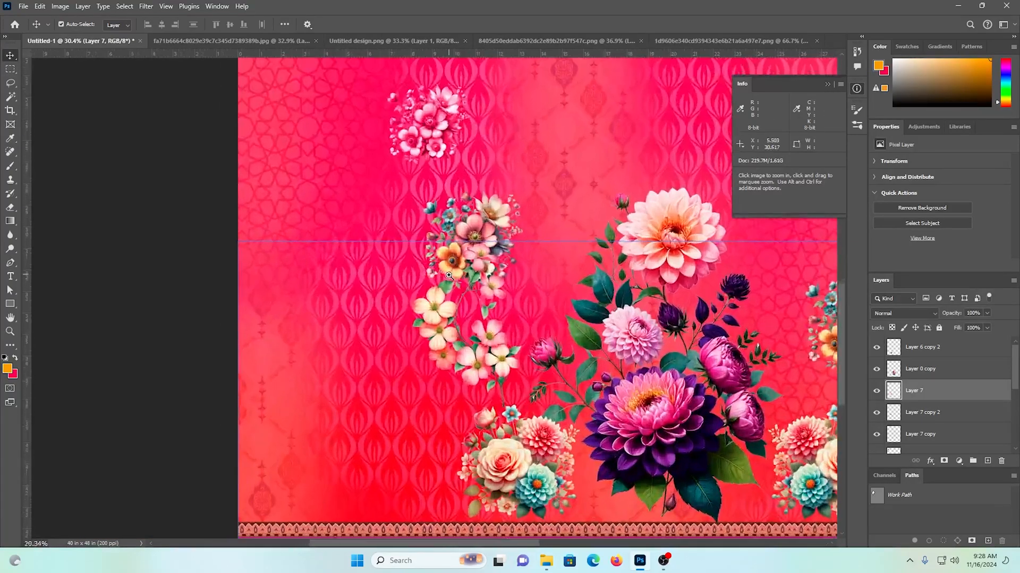
{"action": "left_click_drag", "start_coordinate": [544, 351], "coordinate": [600, 301]}
{"action": "left_click_drag", "start_coordinate": [469, 223], "coordinate": [441, 341]}
{"action": "scroll", "coordinate": [601, 315], "scroll_direction": "down", "scroll_amount": 7}
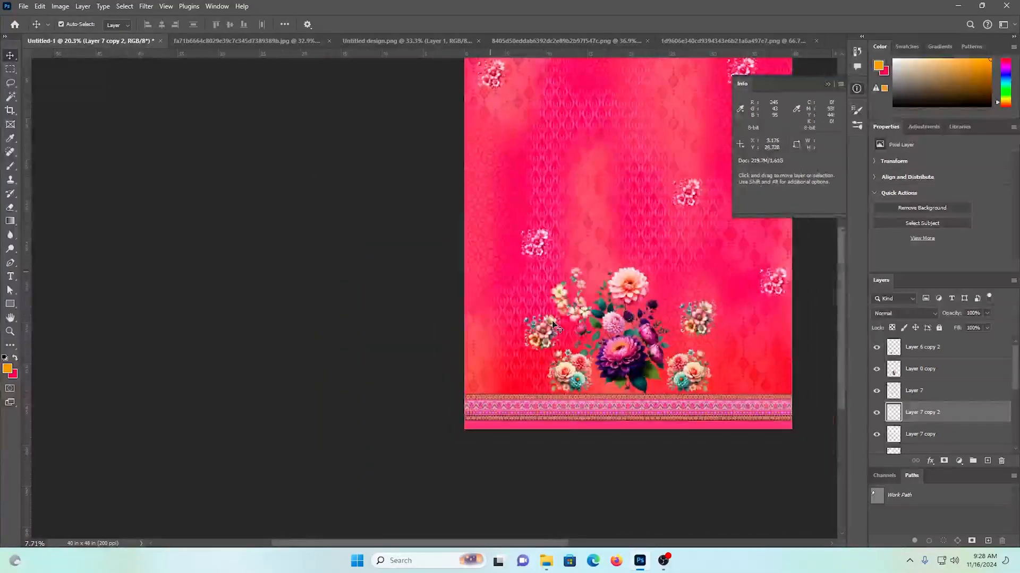
Step: Nudge the left anemone bouquet slightly inward and down, and raise the dogwood branch about 1.3 in
{"action": "left_click_drag", "start_coordinate": [595, 319], "coordinate": [637, 273]}
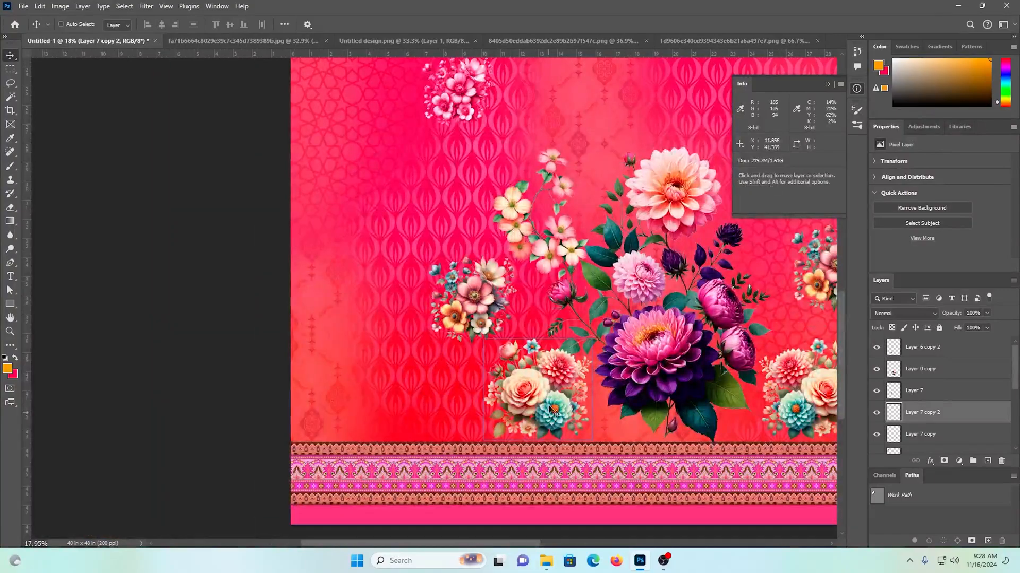
{"action": "left_click_drag", "start_coordinate": [482, 299], "coordinate": [486, 306]}
{"action": "left_click", "coordinate": [521, 209], "text": "ctrl"}
{"action": "mouse_move", "coordinate": [521, 209]}
{"action": "left_mouse_down"}
{"action": "mouse_move", "coordinate": [497, 172]}
{"action": "mouse_move", "coordinate": [523, 186]}
{"action": "left_mouse_up"}
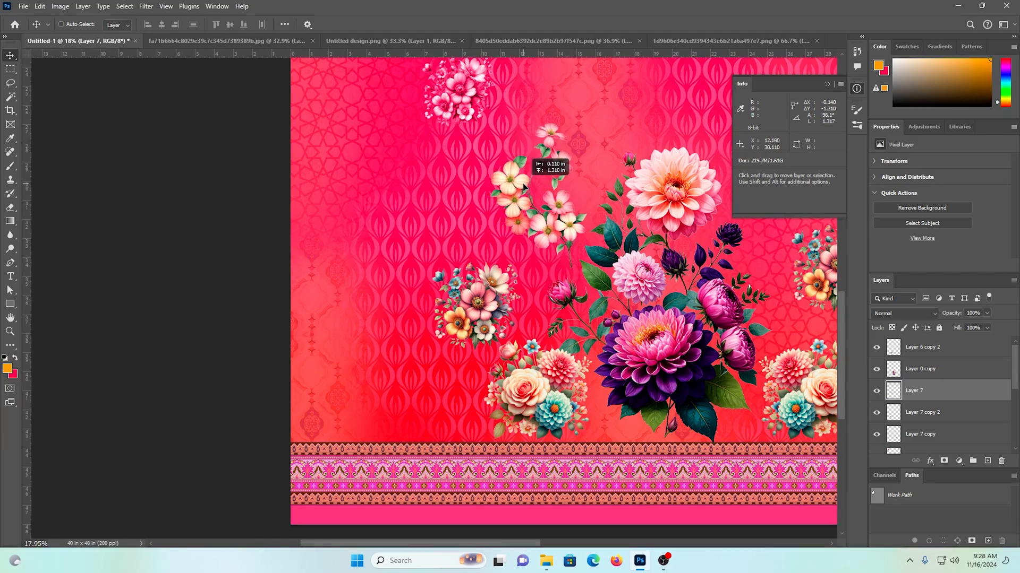
Step: Place a duplicate of the dogwood branch on the other side of the dahlia bouquet, outside the right anemone and rose bouquets
{"action": "left_click_drag", "start_coordinate": [624, 243], "coordinate": [603, 236]}
{"action": "left_click_drag", "start_coordinate": [763, 367], "coordinate": [550, 314]}
{"action": "left_click_drag", "start_coordinate": [527, 257], "coordinate": [551, 299]}
{"action": "mouse_move", "coordinate": [359, 197]}
{"action": "left_mouse_down"}
{"action": "mouse_move", "coordinate": [637, 197]}
{"action": "mouse_move", "coordinate": [620, 311]}
{"action": "mouse_move", "coordinate": [607, 285]}
{"action": "mouse_move", "coordinate": [640, 244]}
{"action": "mouse_move", "coordinate": [637, 270]}
{"action": "left_mouse_up"}
{"action": "key", "text": "ctrl+t"}
{"action": "right_click", "coordinate": [625, 164]}
{"action": "left_click", "coordinate": [628, 168]}
{"action": "key", "text": "Return"}
{"action": "scroll", "coordinate": [610, 284], "scroll_direction": "down", "scroll_amount": 1}
{"action": "left_click_drag", "start_coordinate": [552, 255], "coordinate": [536, 255]}
{"action": "scroll", "coordinate": [610, 278], "scroll_direction": "up", "scroll_amount": 3}
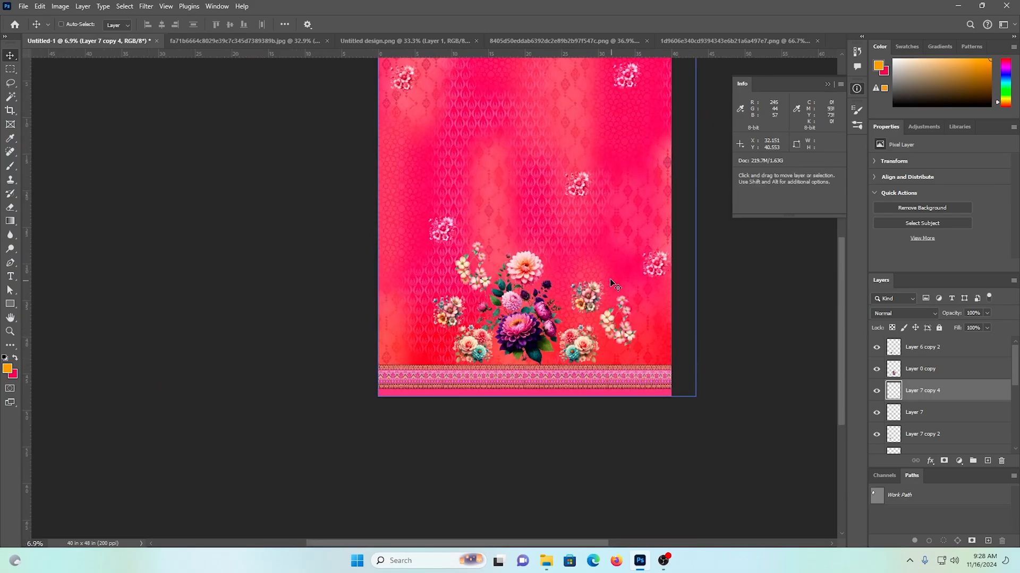
Step: Nudge the dogwood duplicate inward and shift the left rose bouquet outward from the dahlia bouquet
{"action": "left_click_drag", "start_coordinate": [595, 294], "coordinate": [579, 317]}
{"action": "scroll", "coordinate": [653, 345], "scroll_direction": "down", "scroll_amount": 1}
{"action": "scroll", "coordinate": [609, 298], "scroll_direction": "up", "scroll_amount": 2}
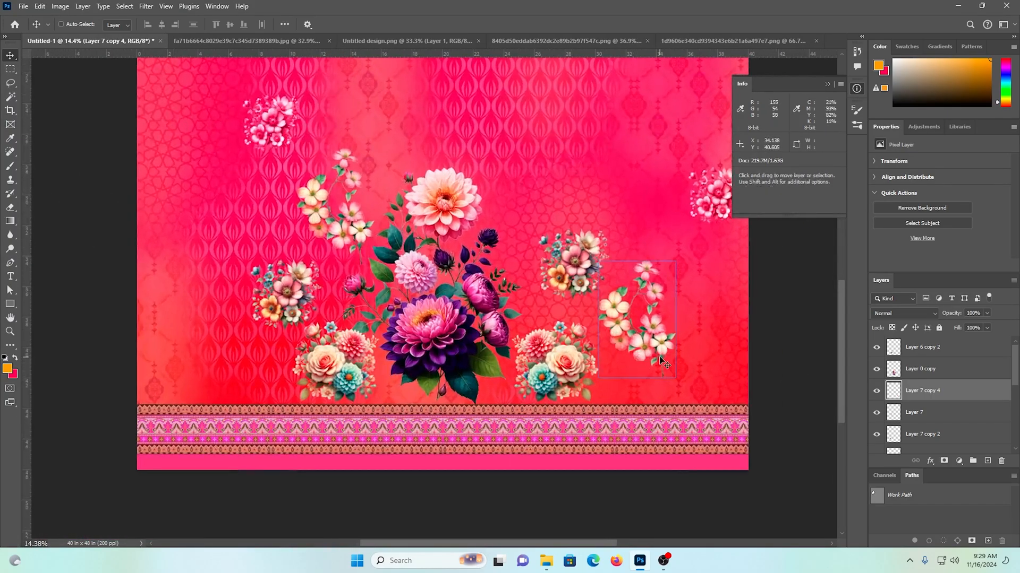
{"action": "left_click_drag", "start_coordinate": [659, 356], "coordinate": [652, 359]}
{"action": "left_click_drag", "start_coordinate": [366, 351], "coordinate": [344, 350]}
Step: Reposition the left anemone bouquet slightly higher above the left rose bouquet and nudge the left dogwood branch up
{"action": "mouse_move", "coordinate": [296, 299]}
{"action": "left_mouse_down"}
{"action": "mouse_move", "coordinate": [268, 279]}
{"action": "mouse_move", "coordinate": [284, 283]}
{"action": "left_mouse_up"}
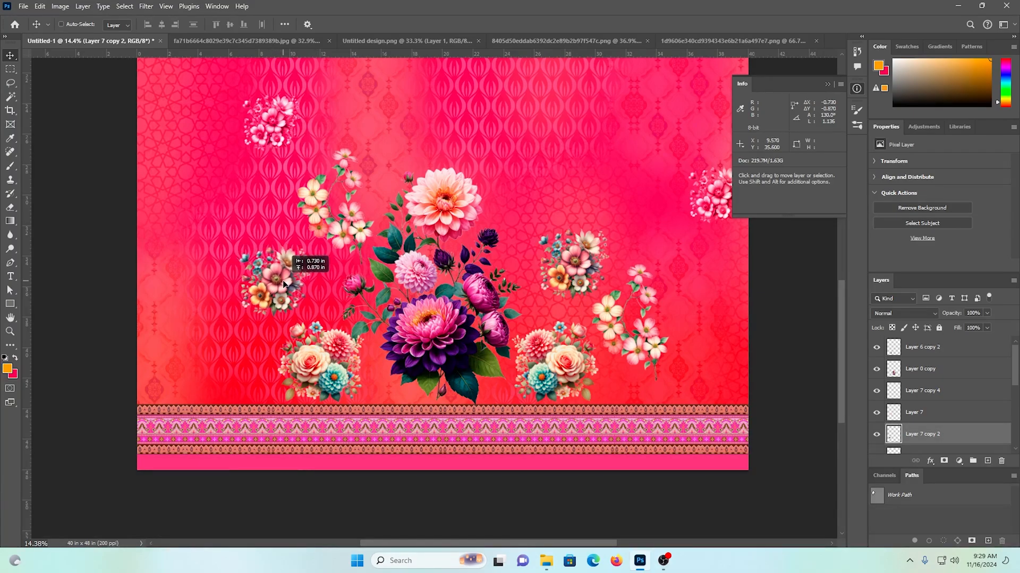
{"action": "left_click_drag", "start_coordinate": [555, 317], "coordinate": [571, 303]}
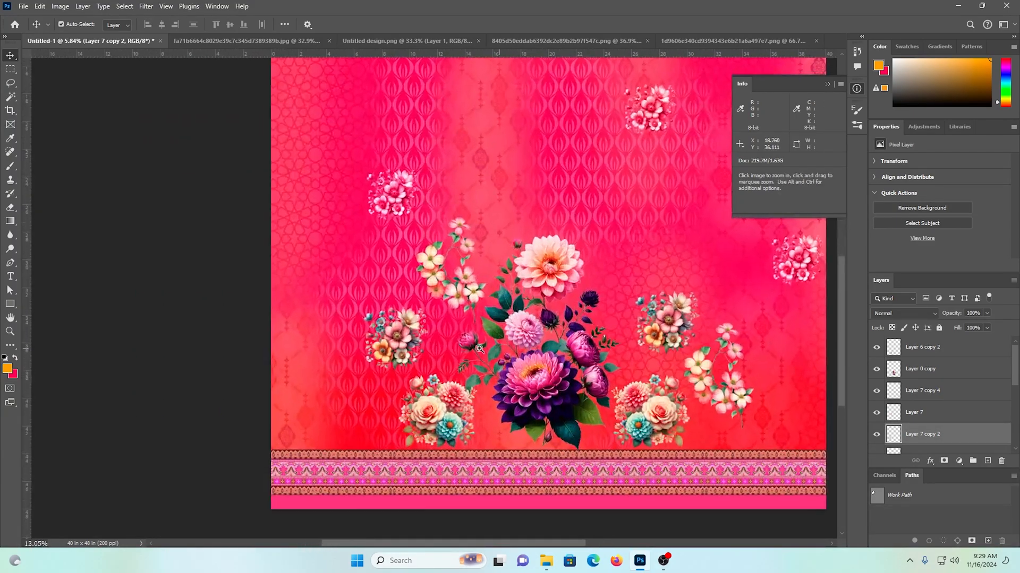
{"action": "left_click_drag", "start_coordinate": [471, 346], "coordinate": [479, 352]}
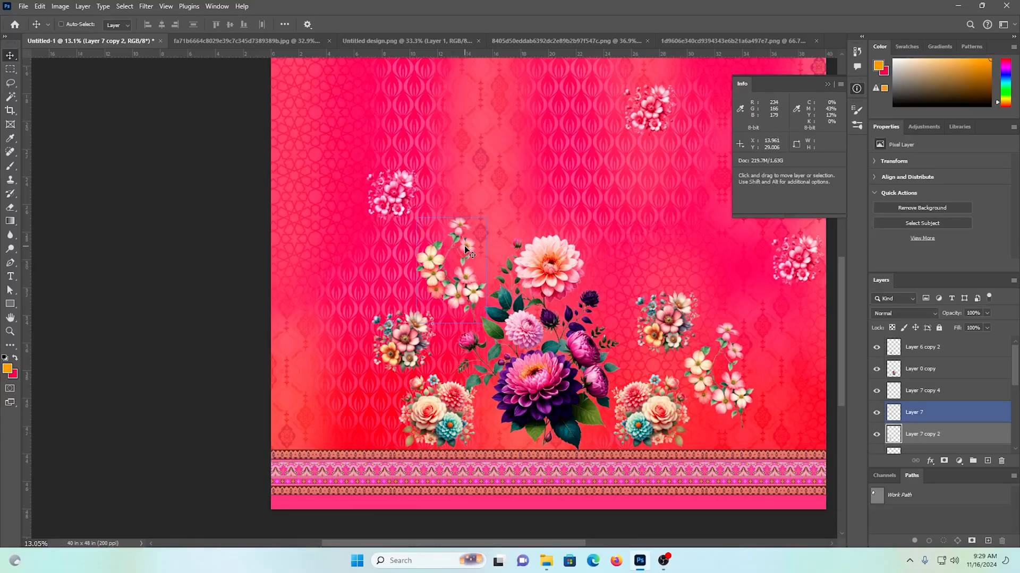
{"action": "left_click_drag", "start_coordinate": [466, 250], "coordinate": [463, 246]}
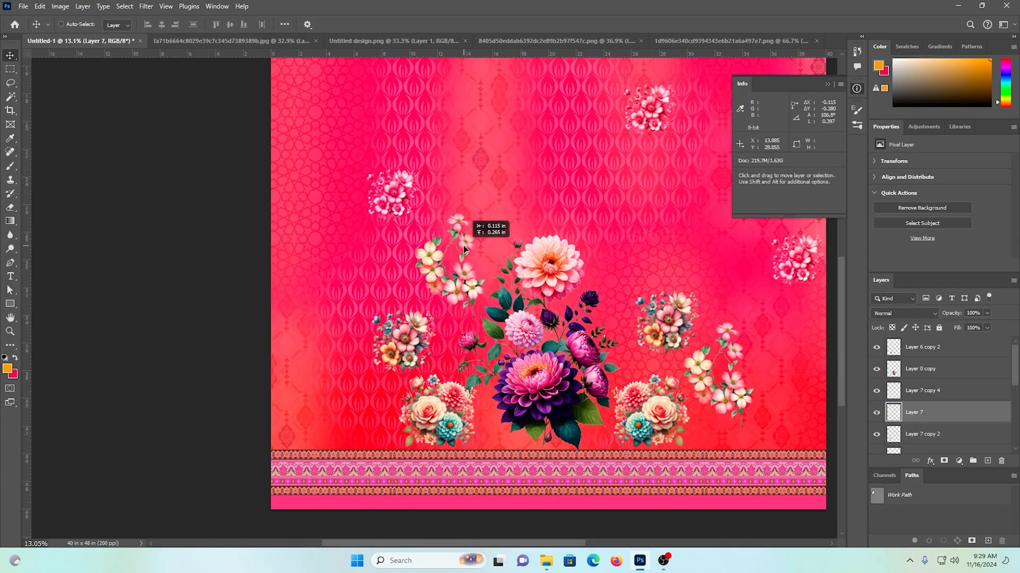
Step: Move the right anemone bouquet up above the peach dahlia's level and raise the dogwood duplicate about 1.2 in
{"action": "left_click_drag", "start_coordinate": [530, 300], "coordinate": [628, 228]}
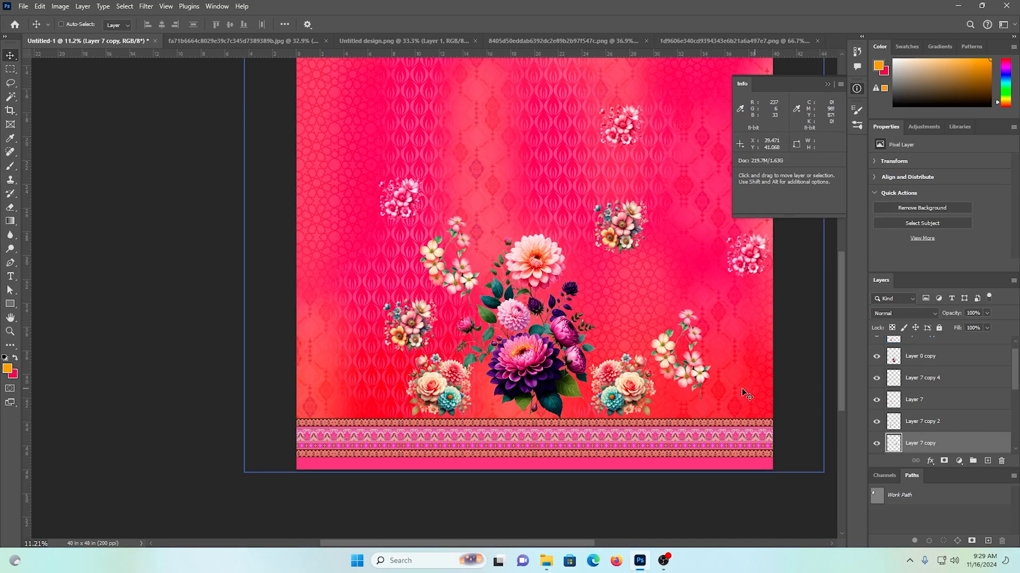
{"action": "left_click", "coordinate": [677, 363], "text": "ctrl"}
{"action": "left_click_drag", "start_coordinate": [668, 349], "coordinate": [665, 340]}
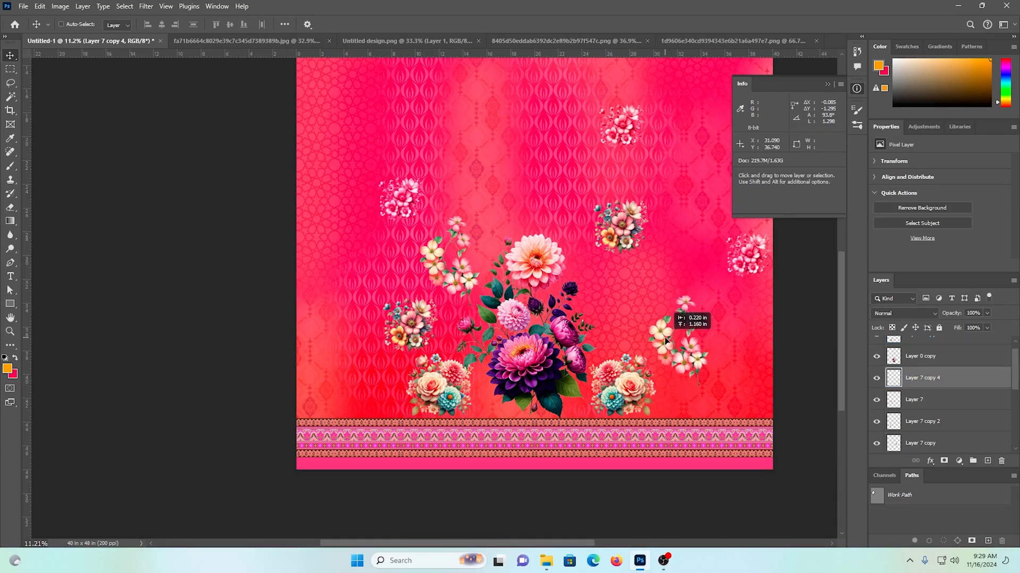
{"action": "scroll", "coordinate": [649, 357], "scroll_direction": "down", "scroll_amount": 4}
{"action": "scroll", "coordinate": [528, 404], "scroll_direction": "up", "scroll_amount": 4}
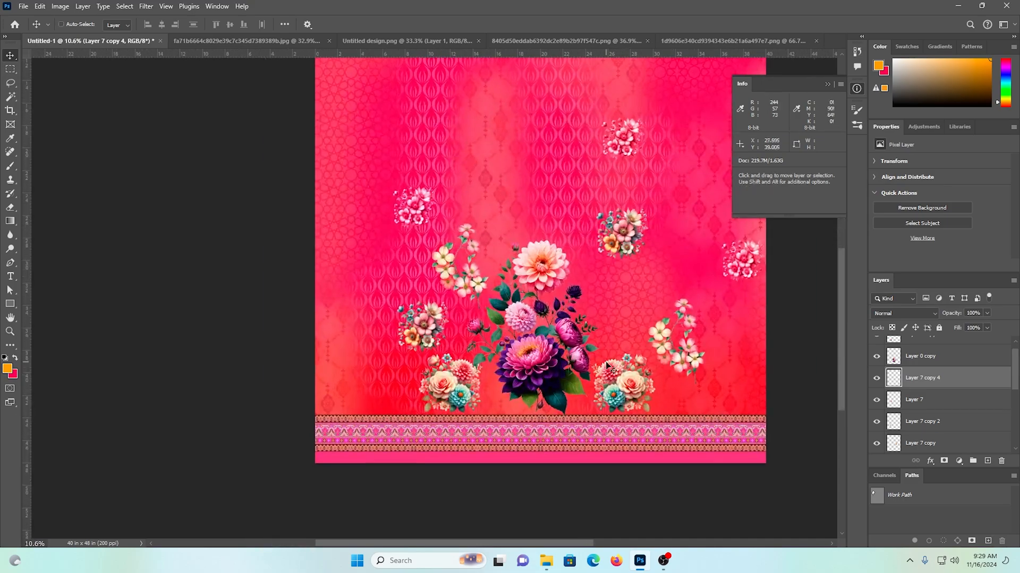
Step: Lower the dahlia bouquet about 0.7 in so it overlaps the border, and nudge the left dogwood branch toward the peach dahlia
{"action": "left_click_drag", "start_coordinate": [531, 365], "coordinate": [531, 360]}
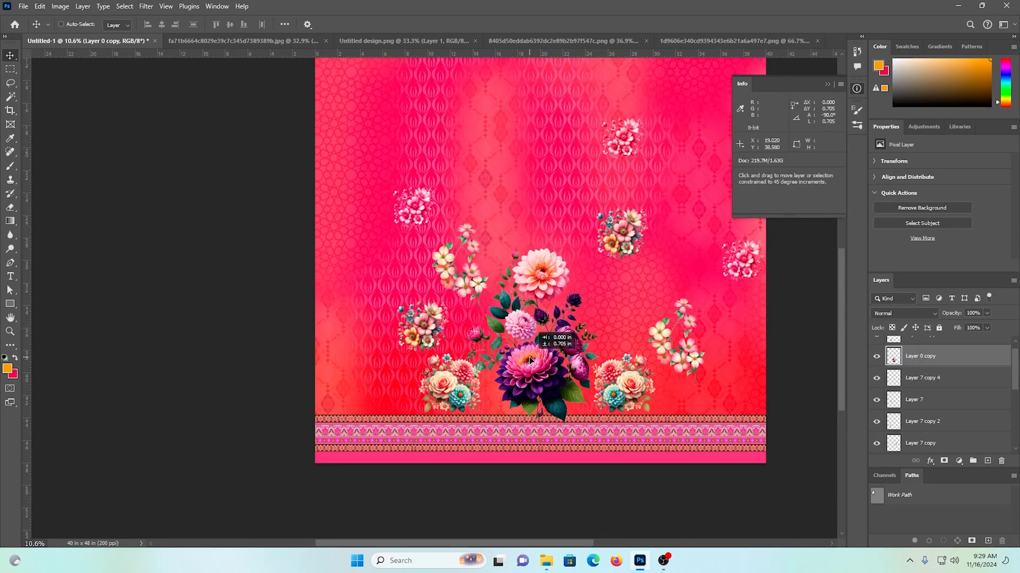
{"action": "left_click", "coordinate": [476, 276], "text": "ctrl"}
{"action": "left_click_drag", "start_coordinate": [474, 290], "coordinate": [468, 288]}
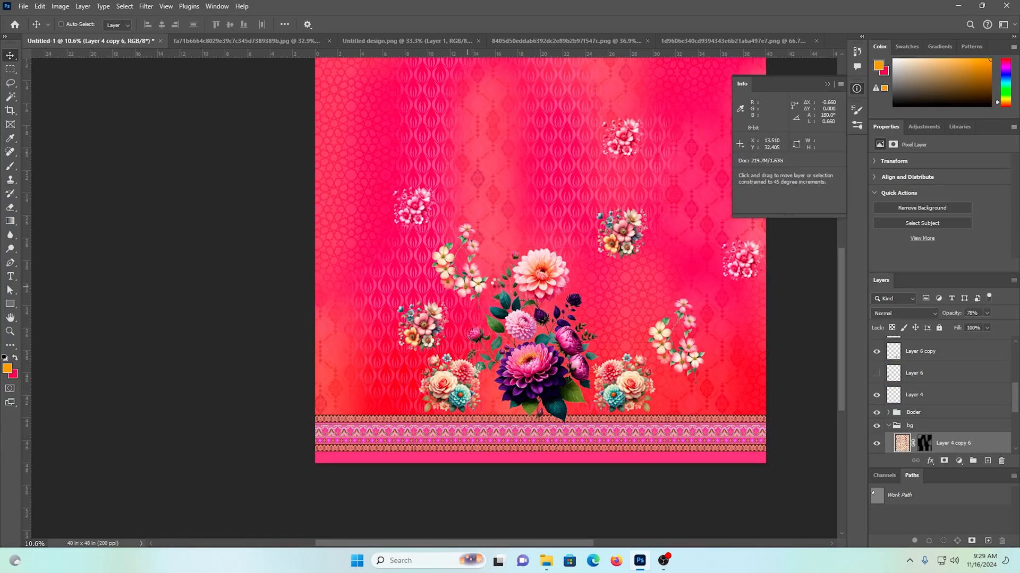
{"action": "left_click_drag", "start_coordinate": [476, 299], "coordinate": [480, 296]}
{"action": "scroll", "coordinate": [662, 354], "scroll_direction": "down", "scroll_amount": 2}
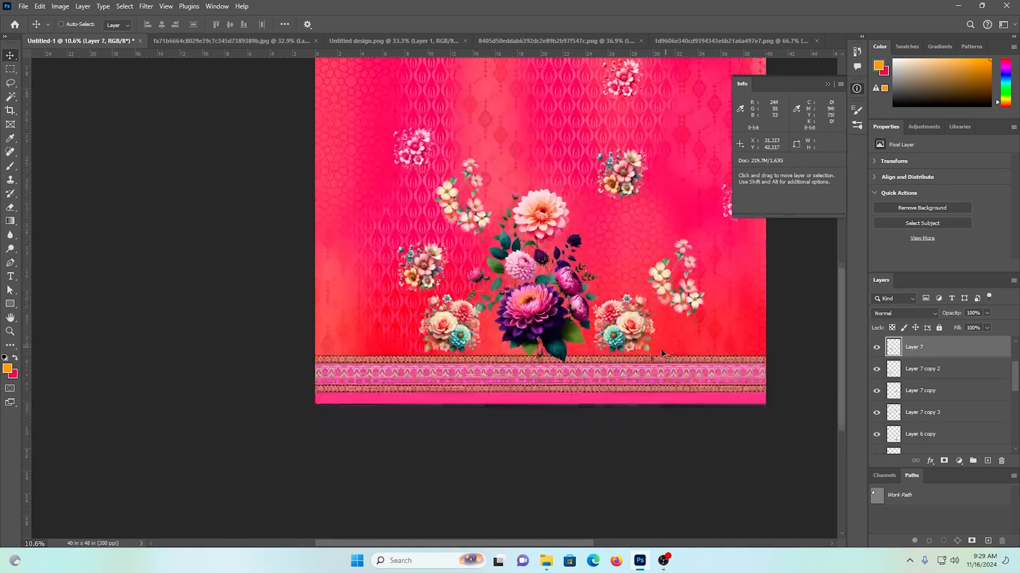
Step: Shift both small rose bouquets slightly outward from the base of the dahlia bouquet
{"action": "left_click", "coordinate": [461, 341]}
{"action": "left_click_drag", "start_coordinate": [467, 340], "coordinate": [461, 340]}
{"action": "left_click_drag", "start_coordinate": [632, 329], "coordinate": [633, 330]}
Step: Move the right dogwood branch about 4 in inward and 3 in up, flip it horizontally, and scale it slightly smaller
{"action": "left_click", "coordinate": [666, 278], "text": "ctrl"}
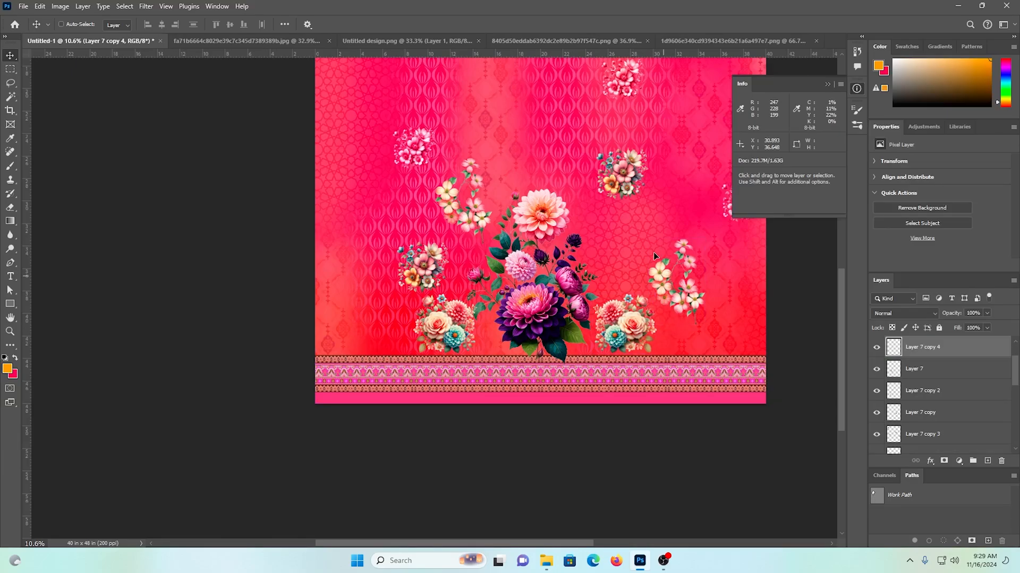
{"action": "left_click_drag", "start_coordinate": [666, 279], "coordinate": [618, 244]}
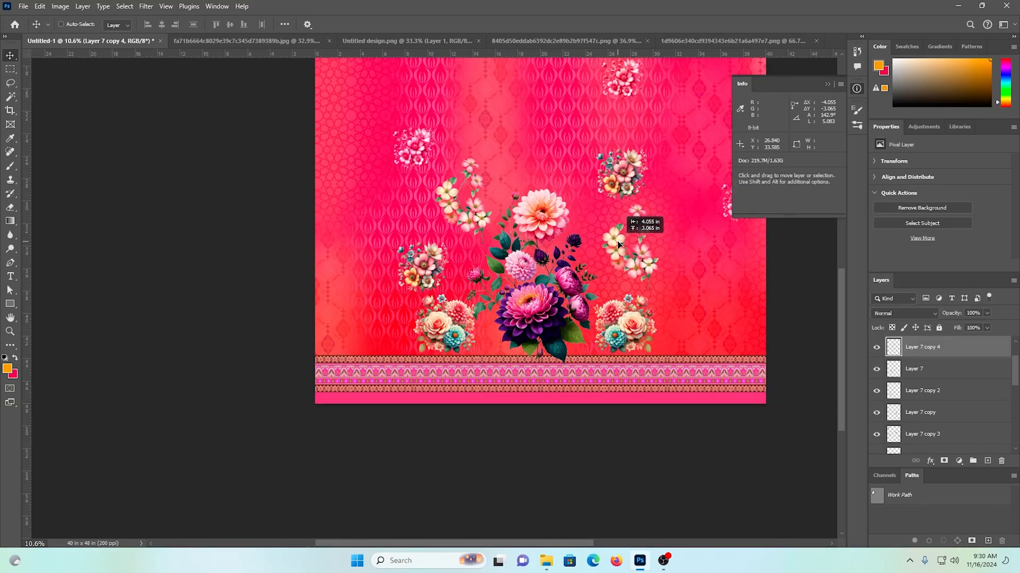
{"action": "key", "text": "ctrl+t"}
{"action": "right_click", "coordinate": [618, 244]}
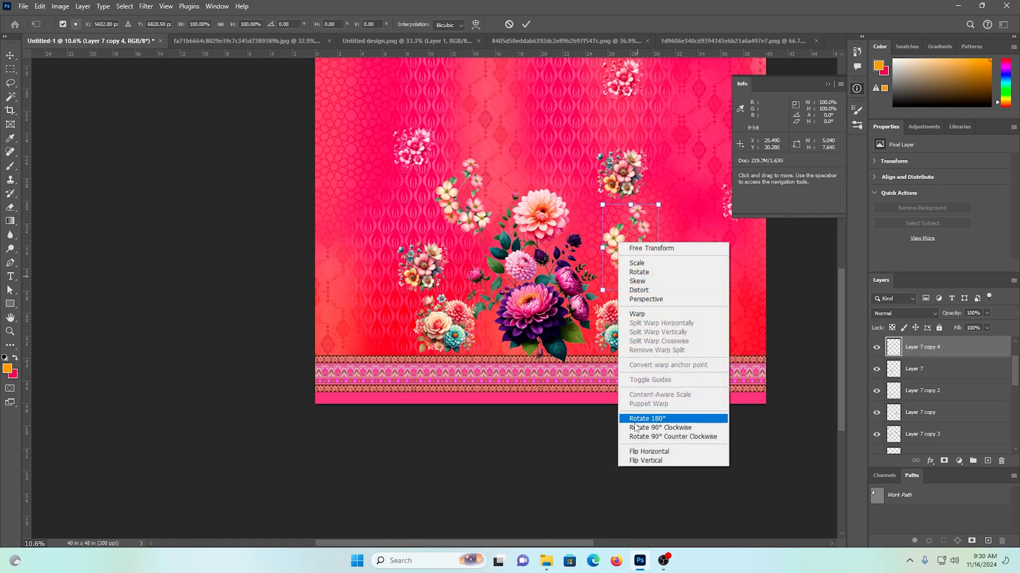
{"action": "left_click", "coordinate": [644, 451]}
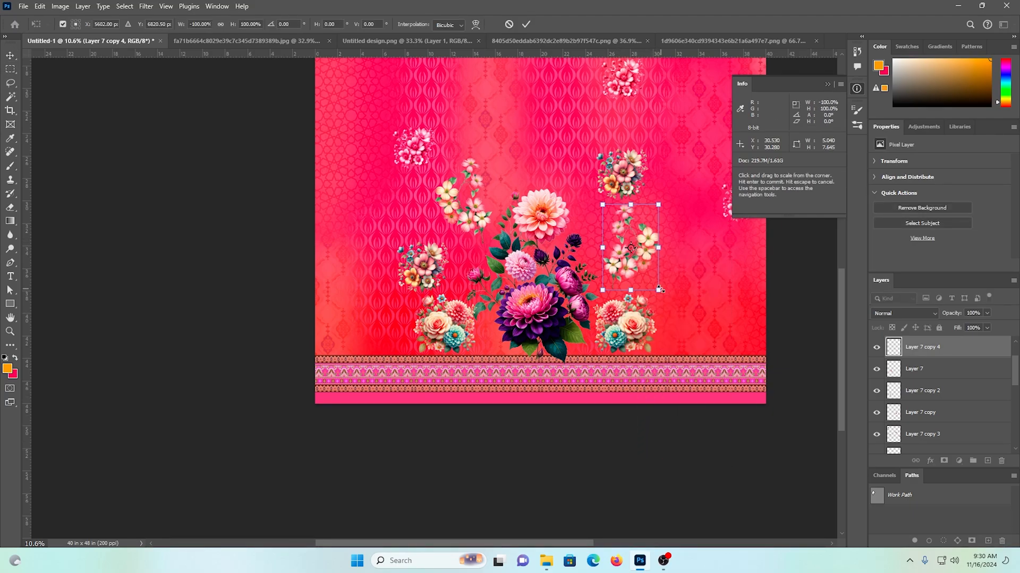
{"action": "left_click_drag", "start_coordinate": [659, 202], "coordinate": [657, 207]}
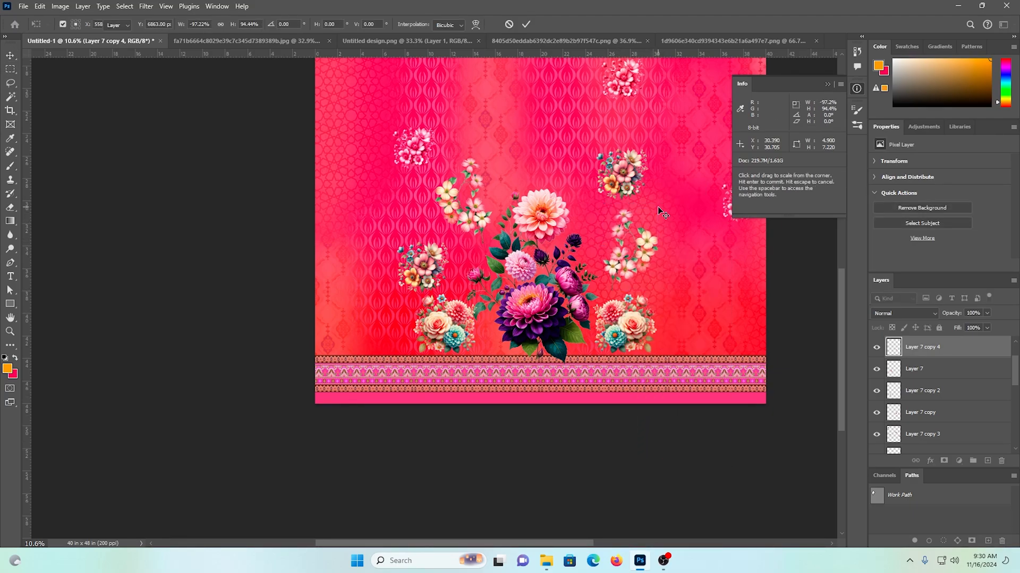
{"action": "key", "text": "Return"}
Step: Scale the left dogwood branch to about 87% and nudge it close to the peach dahlia
{"action": "scroll", "coordinate": [573, 268], "scroll_direction": "up", "scroll_amount": 2}
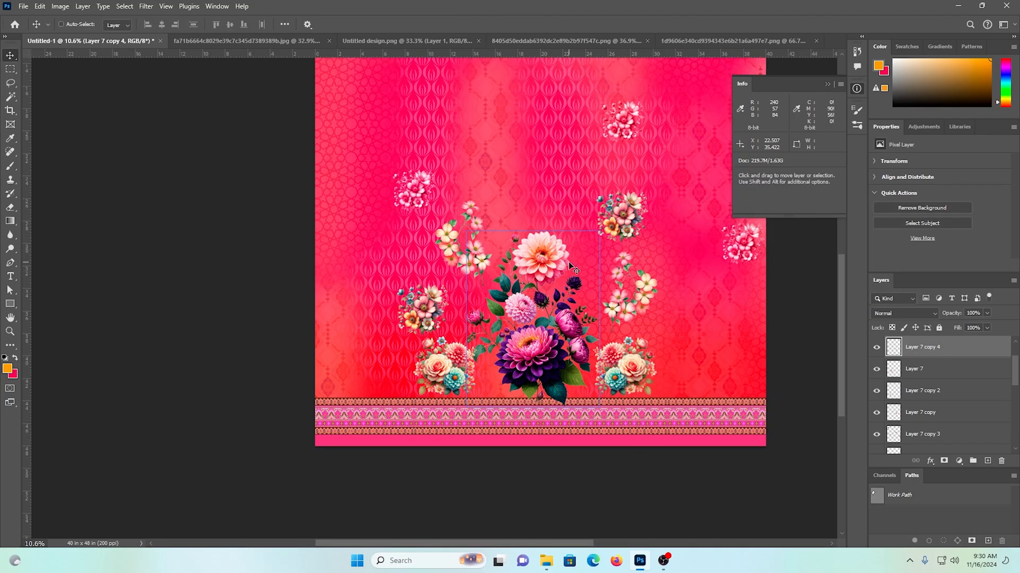
{"action": "left_click", "coordinate": [482, 232], "text": "ctrl"}
{"action": "left_click_drag", "start_coordinate": [474, 226], "coordinate": [469, 207]}
{"action": "key", "text": "ctrl+t"}
{"action": "key", "text": "ctrl+z"}
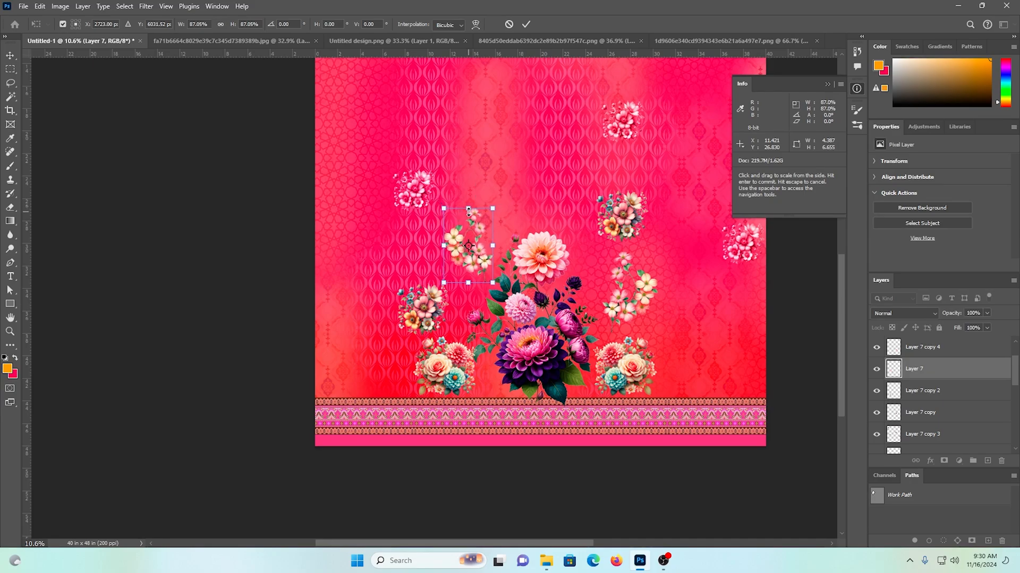
{"action": "key", "text": "Return"}
{"action": "left_click_drag", "start_coordinate": [485, 272], "coordinate": [481, 275]}
Step: Move the right anemone bouquet down beside the right rose bouquet, resting on the border
{"action": "left_click", "coordinate": [628, 215], "text": "ctrl"}
{"action": "key", "text": "ctrl+t"}
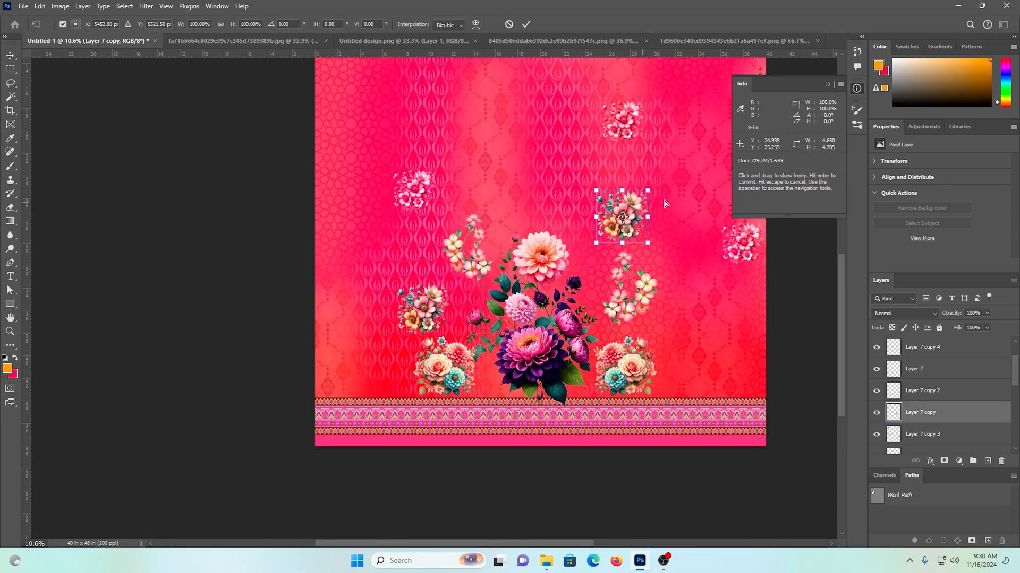
{"action": "left_click_drag", "start_coordinate": [647, 197], "coordinate": [718, 390]}
{"action": "key", "text": "Return"}
{"action": "key", "text": "ctrl+z"}
{"action": "key", "text": "ctrl+z"}
{"action": "key", "text": "ctrl+t"}
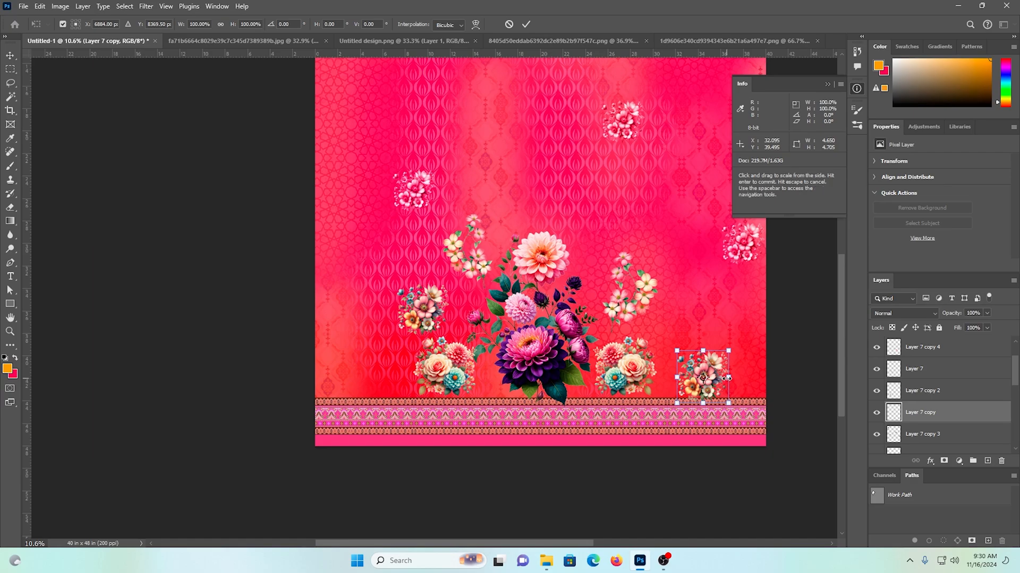
{"action": "key", "text": "Return"}
{"action": "left_click_drag", "start_coordinate": [737, 386], "coordinate": [728, 387]}
Step: Duplicate the lower-right anemone bouquet beside the left rose bouquet and set both anemone bouquets to Luminosity blending
{"action": "left_click_drag", "start_coordinate": [791, 391], "coordinate": [464, 401]}
{"action": "left_click", "coordinate": [706, 380], "text": "ctrl+shift"}
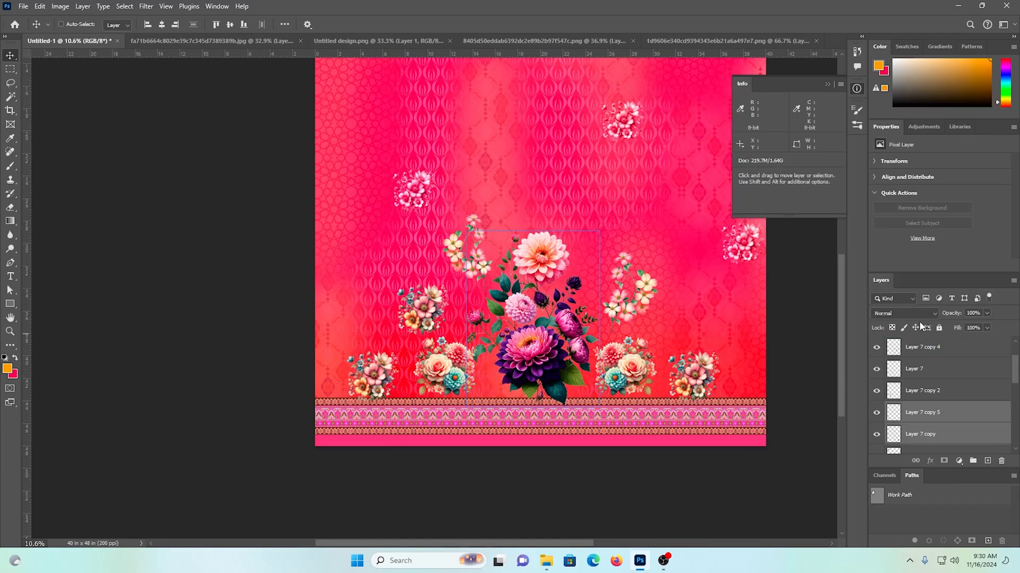
{"action": "left_click", "coordinate": [902, 314]}
{"action": "left_click", "coordinate": [898, 538]}
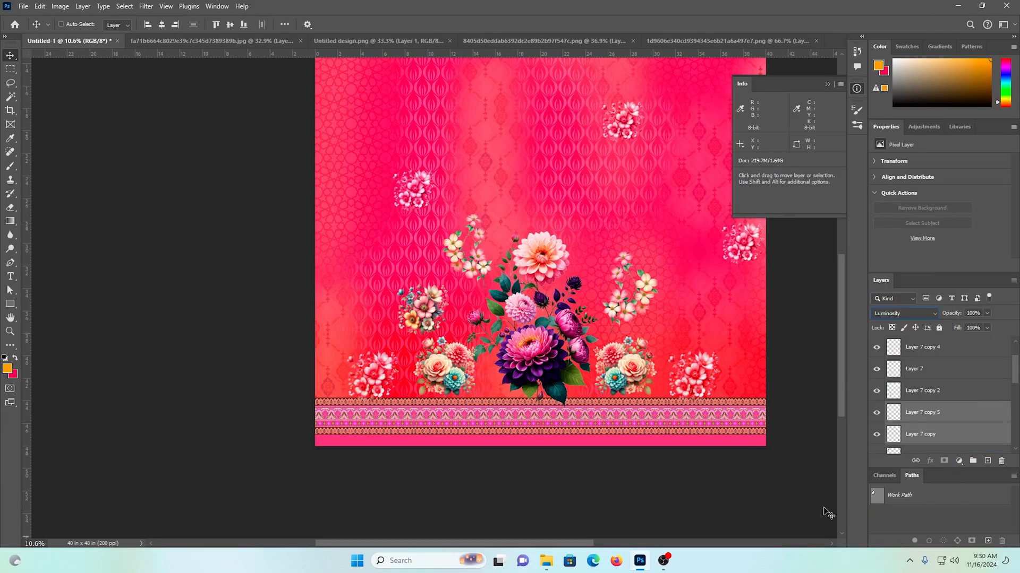
Step: Fine-tune both dogwood branches beside the dahlia bouquet and raise the left full-colour anemone bouquet slightly
{"action": "key", "text": "ctrl+0"}
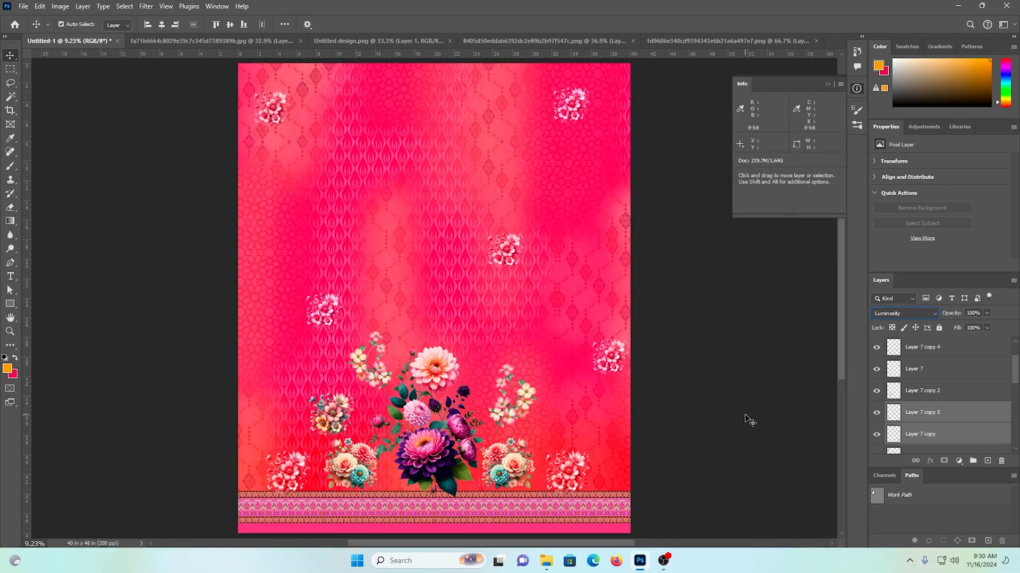
{"action": "left_click_drag", "start_coordinate": [438, 374], "coordinate": [498, 287]}
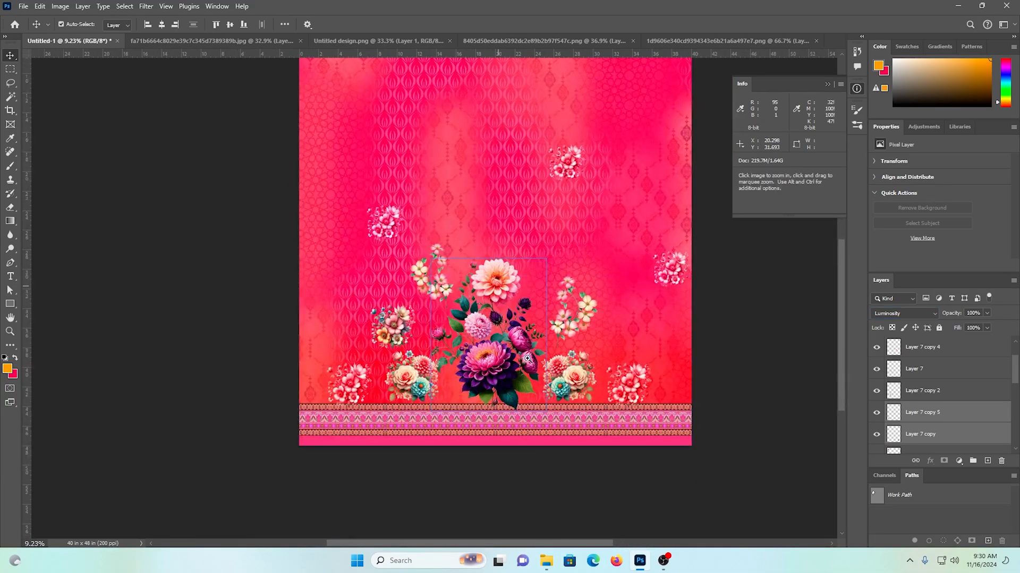
{"action": "left_click_drag", "start_coordinate": [527, 359], "coordinate": [554, 345]}
{"action": "left_click", "coordinate": [655, 333], "text": "ctrl"}
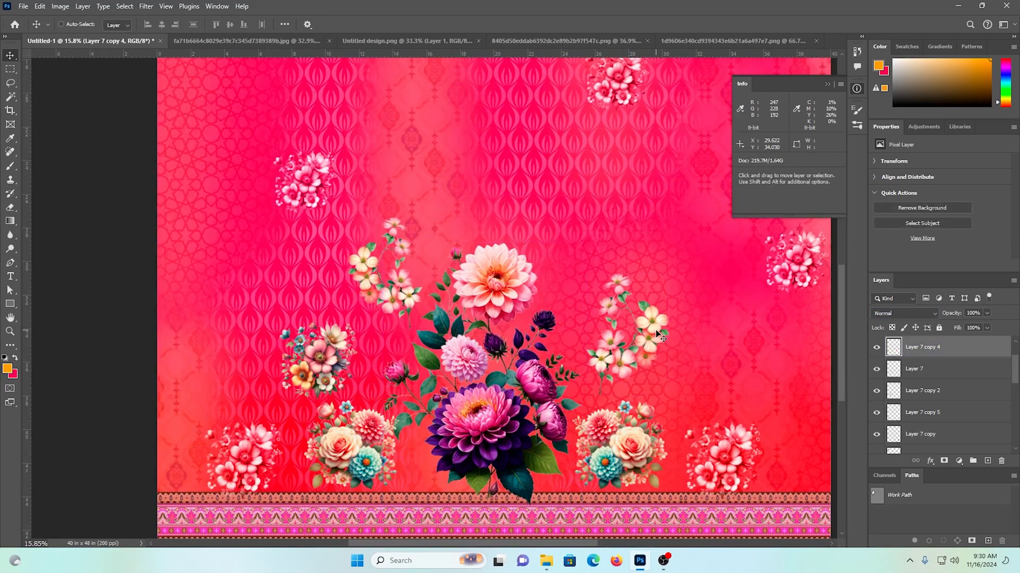
{"action": "left_click_drag", "start_coordinate": [661, 333], "coordinate": [658, 337]}
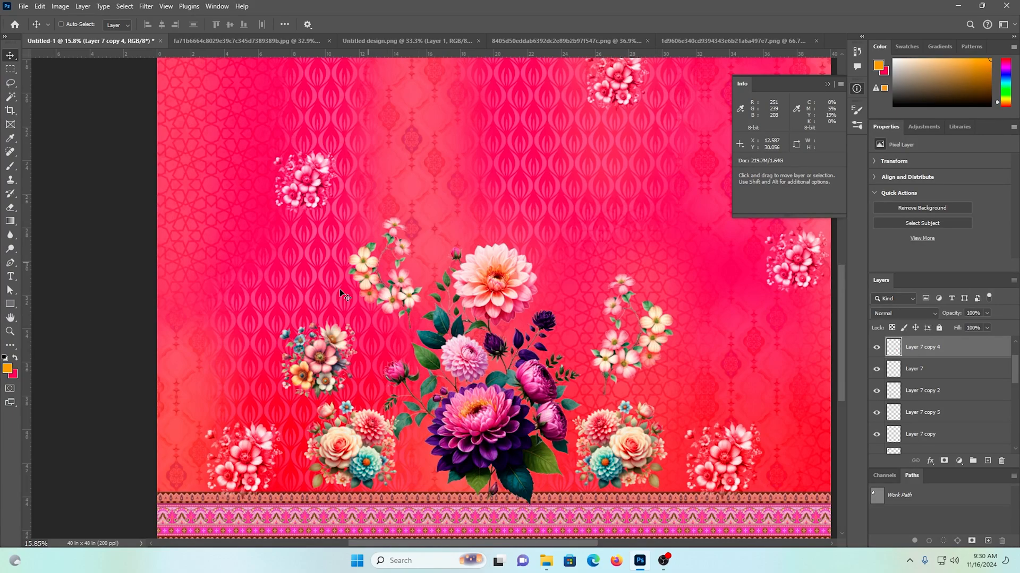
{"action": "left_click", "coordinate": [403, 286], "text": "ctrl"}
{"action": "mouse_move", "coordinate": [403, 287]}
{"action": "left_mouse_down"}
{"action": "mouse_move", "coordinate": [408, 268]}
{"action": "mouse_move", "coordinate": [405, 279]}
{"action": "left_mouse_up"}
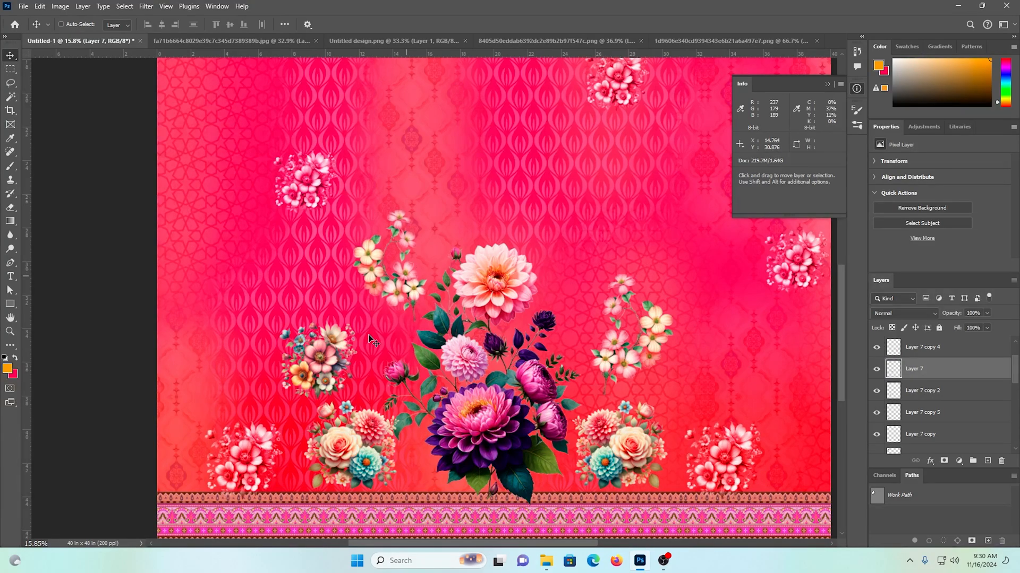
{"action": "left_click", "coordinate": [336, 346], "text": "ctrl"}
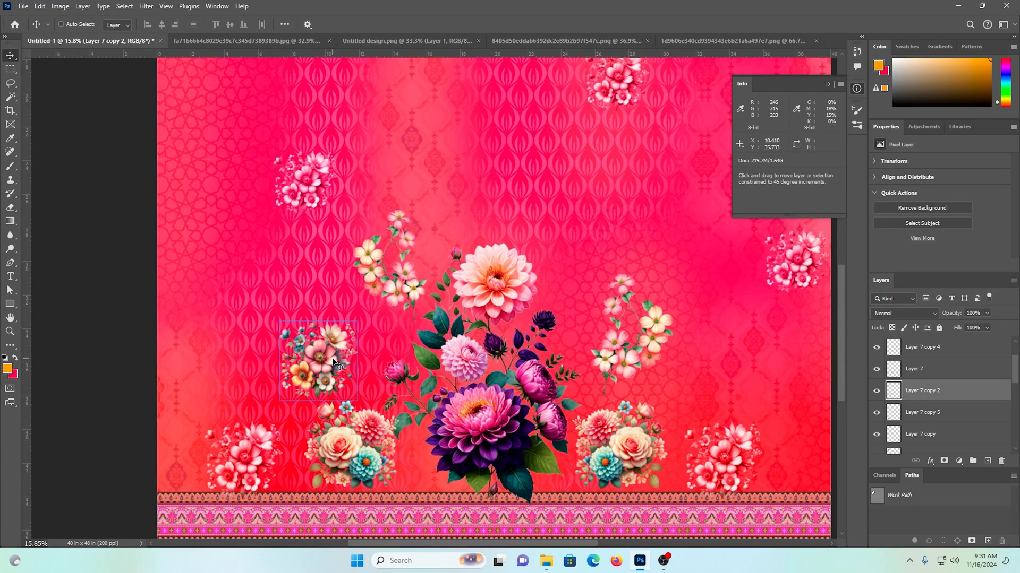
{"action": "left_click_drag", "start_coordinate": [334, 364], "coordinate": [332, 352]}
Step: Duplicate the left rose bouquet to the upper right of the peach dahlia, scale the copy down, and nudge it into place
{"action": "scroll", "coordinate": [335, 351], "scroll_direction": "down", "scroll_amount": 3}
{"action": "left_click_drag", "start_coordinate": [527, 303], "coordinate": [482, 285]}
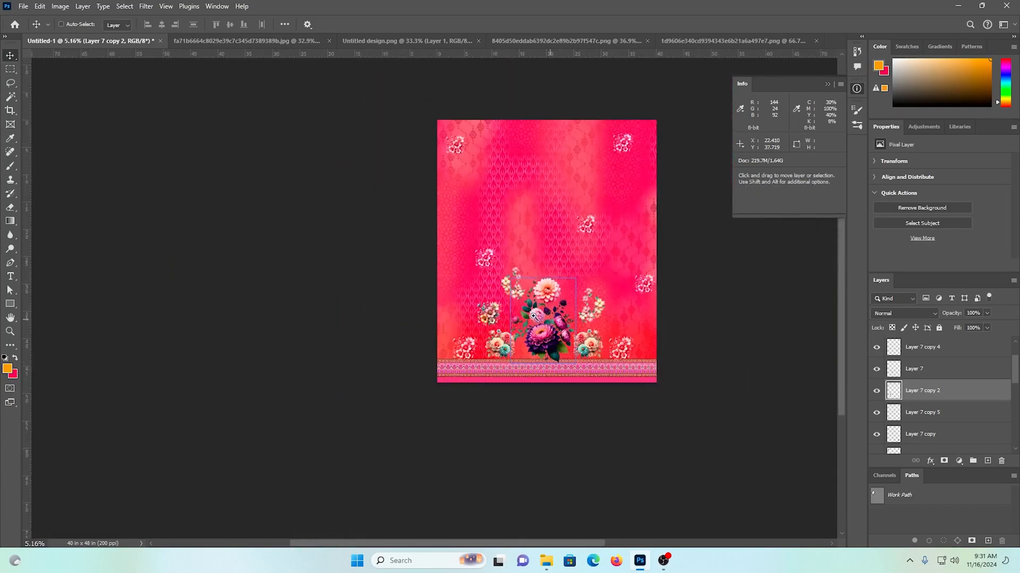
{"action": "left_click", "coordinate": [533, 317]}
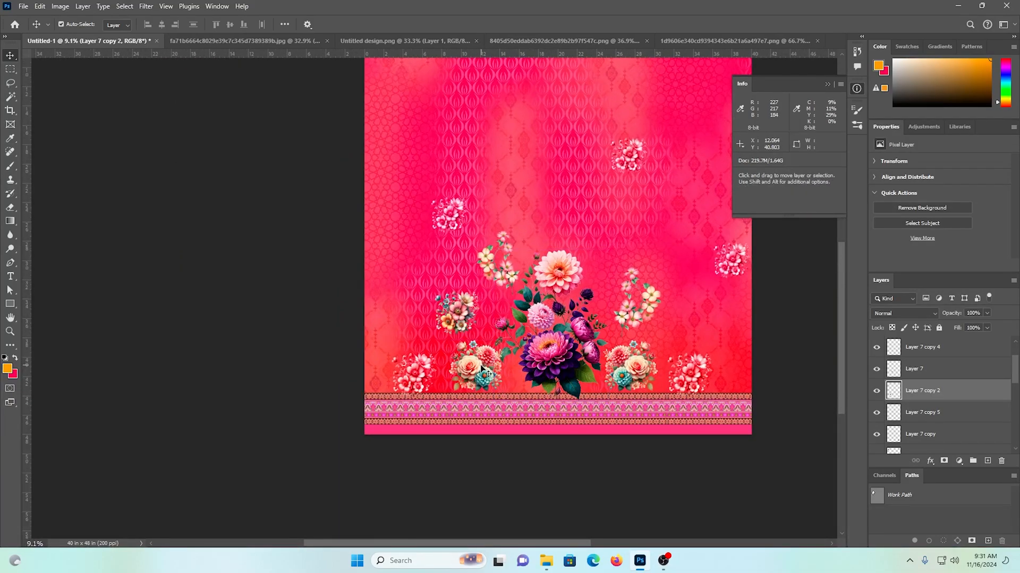
{"action": "left_click_drag", "start_coordinate": [483, 370], "coordinate": [627, 268]}
{"action": "key", "text": "ctrl+t"}
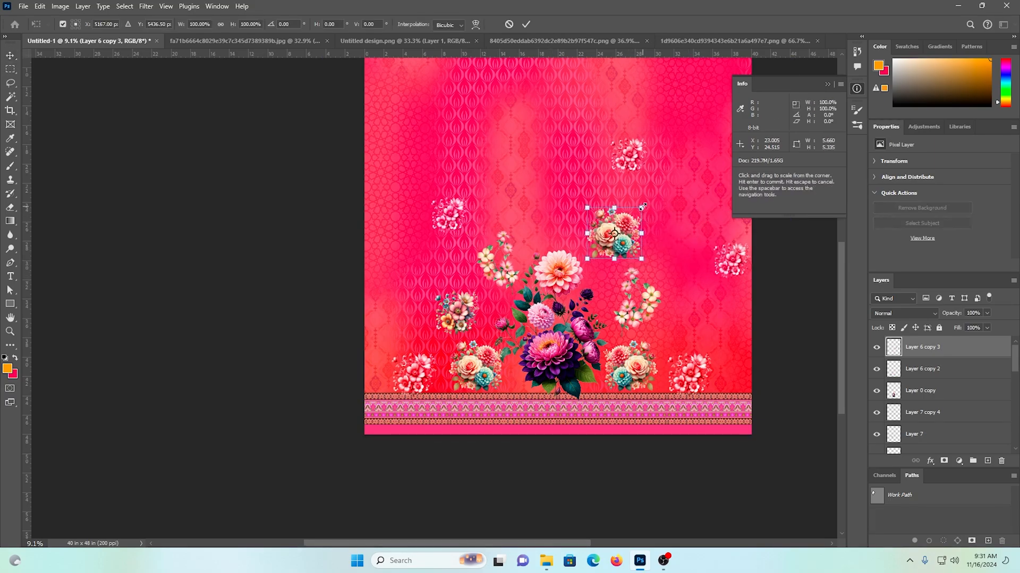
{"action": "left_click_drag", "start_coordinate": [642, 206], "coordinate": [623, 224]}
{"action": "scroll", "coordinate": [631, 233], "scroll_direction": "down", "scroll_amount": 2}
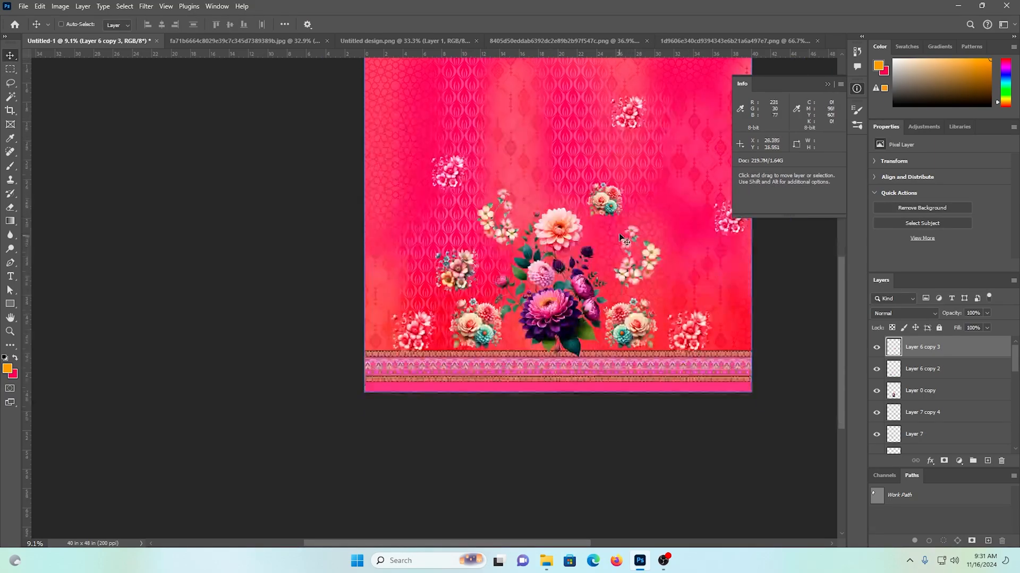
{"action": "left_click_drag", "start_coordinate": [630, 224], "coordinate": [633, 229]}
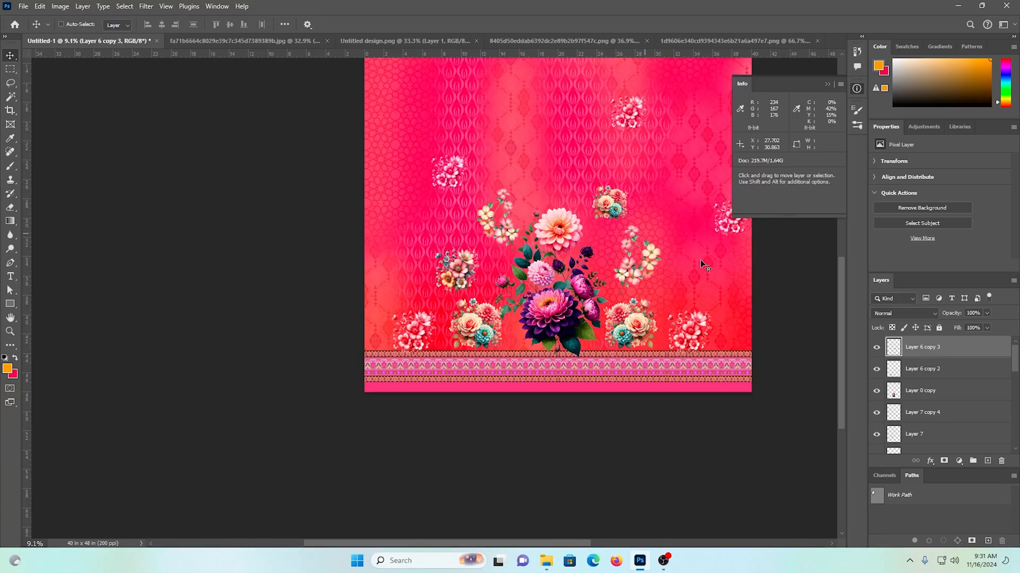
Step: Set the small rose bouquet copy above the right dogwood branch to Luminosity blending
{"action": "left_click", "coordinate": [917, 312]}
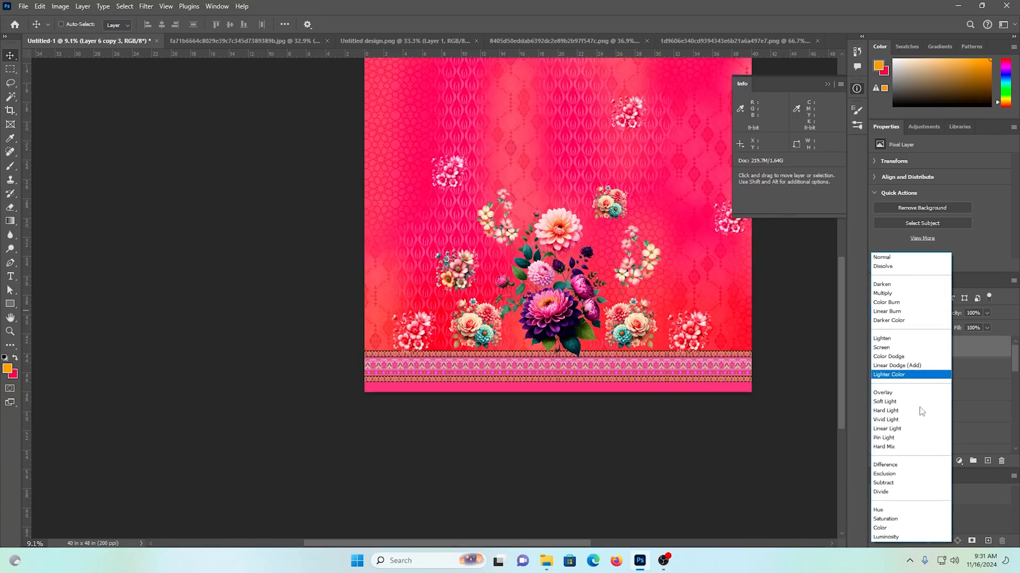
{"action": "left_click", "coordinate": [898, 534]}
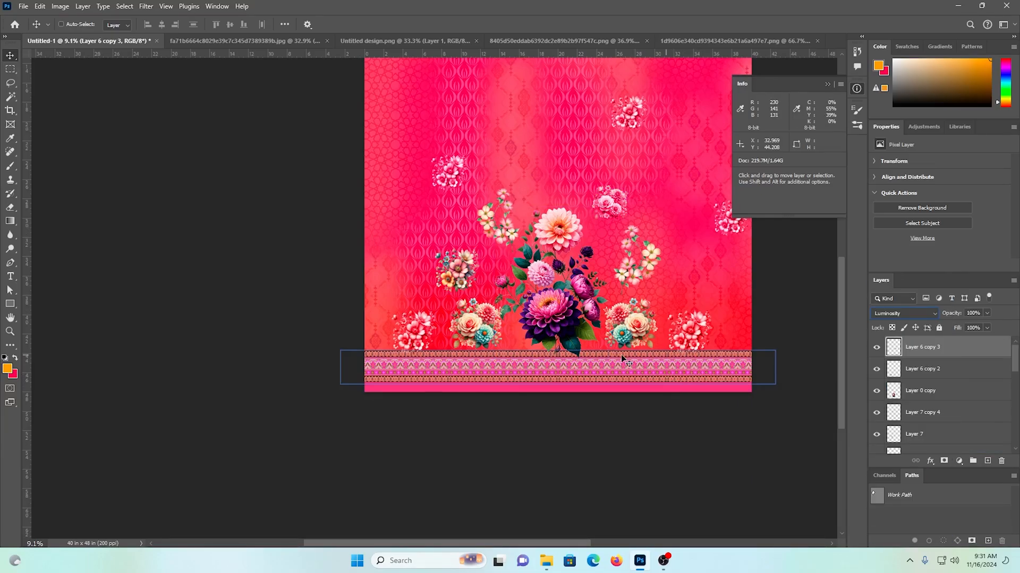
{"action": "left_click_drag", "start_coordinate": [665, 361], "coordinate": [613, 460]}
{"action": "key", "text": "ctrl+0"}
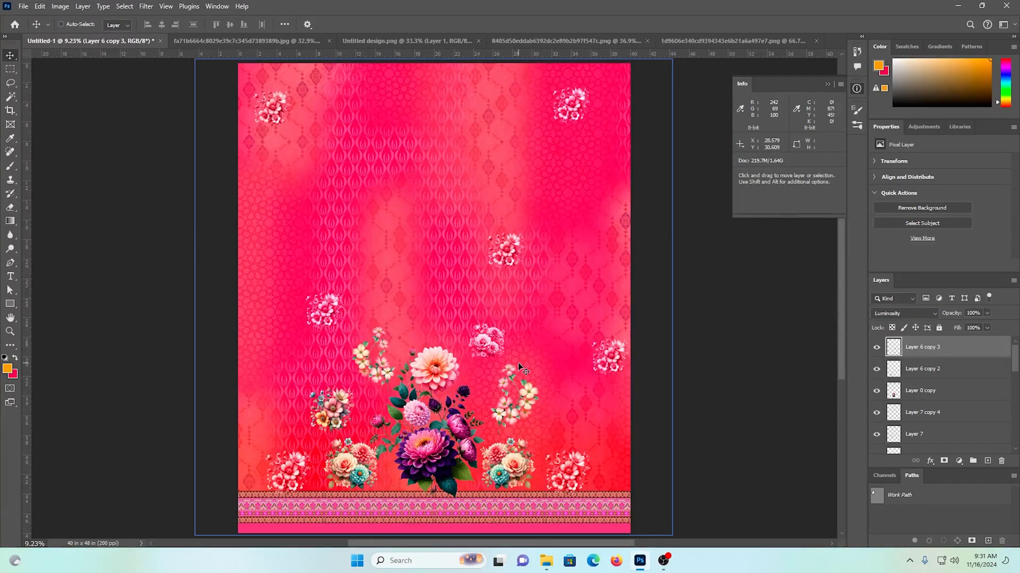
Step: Bring the Boder group to the front of the layer stack so it covers the dahlia bouquet's lower leaves
{"action": "scroll", "coordinate": [584, 385], "scroll_direction": "down", "scroll_amount": 3}
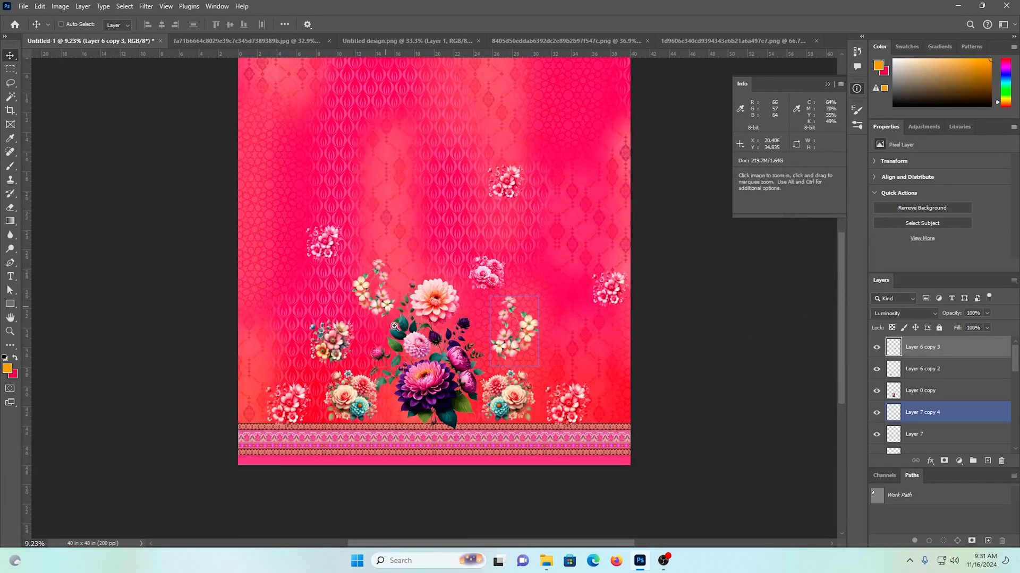
{"action": "left_click_drag", "start_coordinate": [394, 326], "coordinate": [408, 327]}
{"action": "left_click_drag", "start_coordinate": [333, 309], "coordinate": [533, 211]}
{"action": "left_click_drag", "start_coordinate": [645, 305], "coordinate": [621, 332]}
{"action": "left_click_drag", "start_coordinate": [738, 336], "coordinate": [615, 358]}
{"action": "left_click_drag", "start_coordinate": [537, 383], "coordinate": [555, 403]}
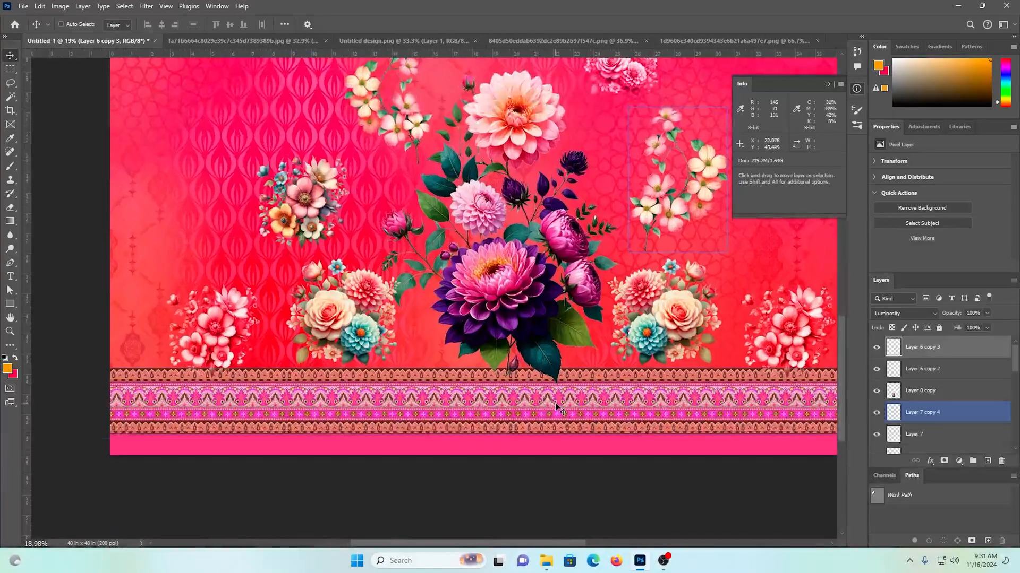
{"action": "left_click", "coordinate": [555, 403], "text": "ctrl"}
{"action": "left_click", "coordinate": [924, 406]}
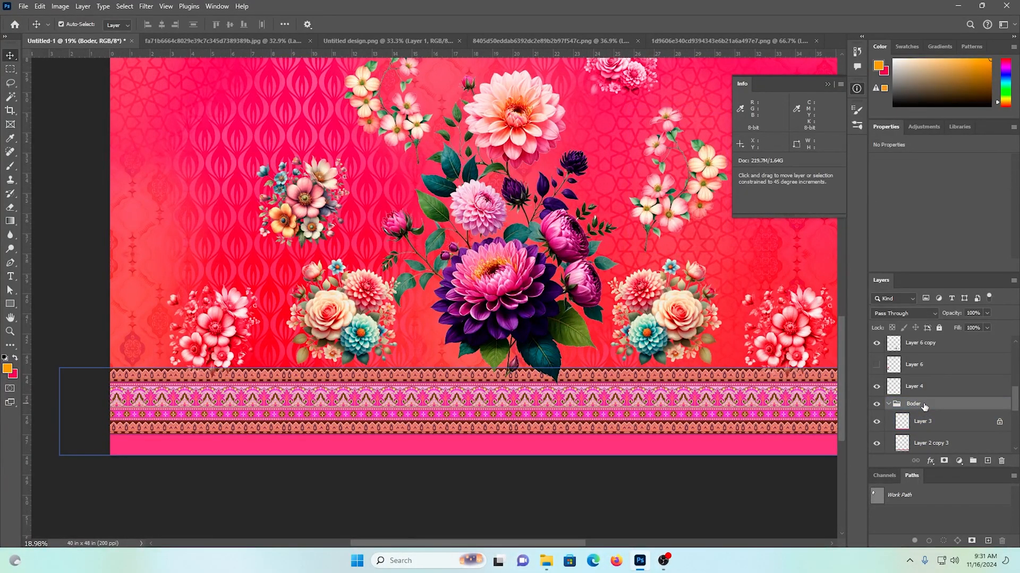
{"action": "scroll", "coordinate": [924, 409], "scroll_direction": "down", "scroll_amount": 3}
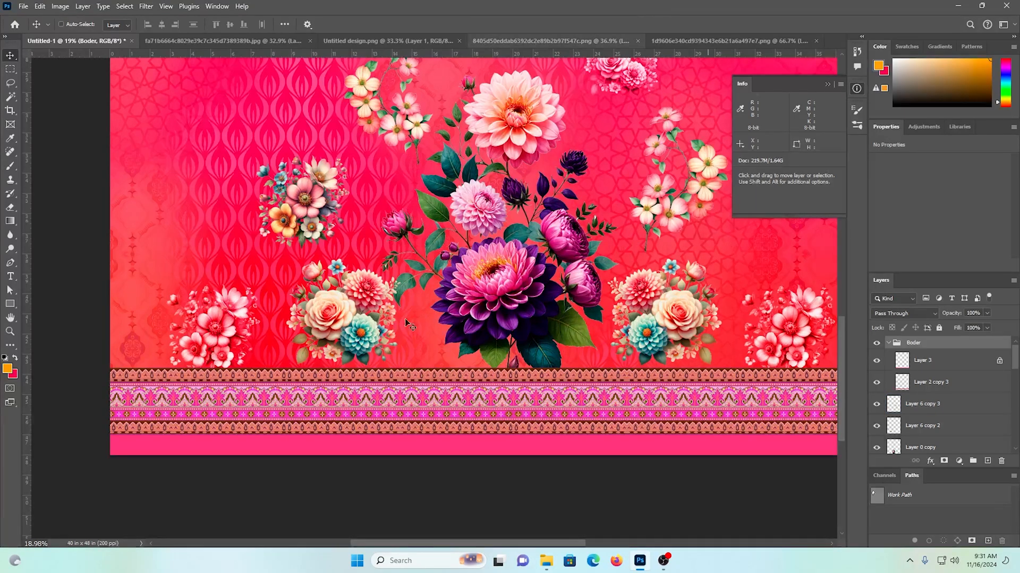
{"action": "left_click_drag", "start_coordinate": [532, 320], "coordinate": [509, 379]}
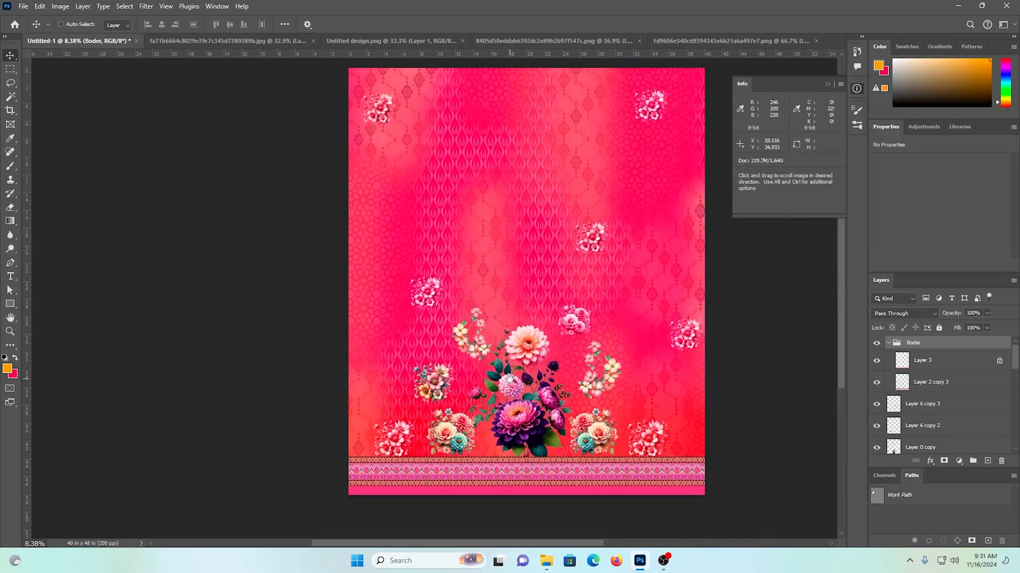
{"action": "key", "text": "ctrl+0"}
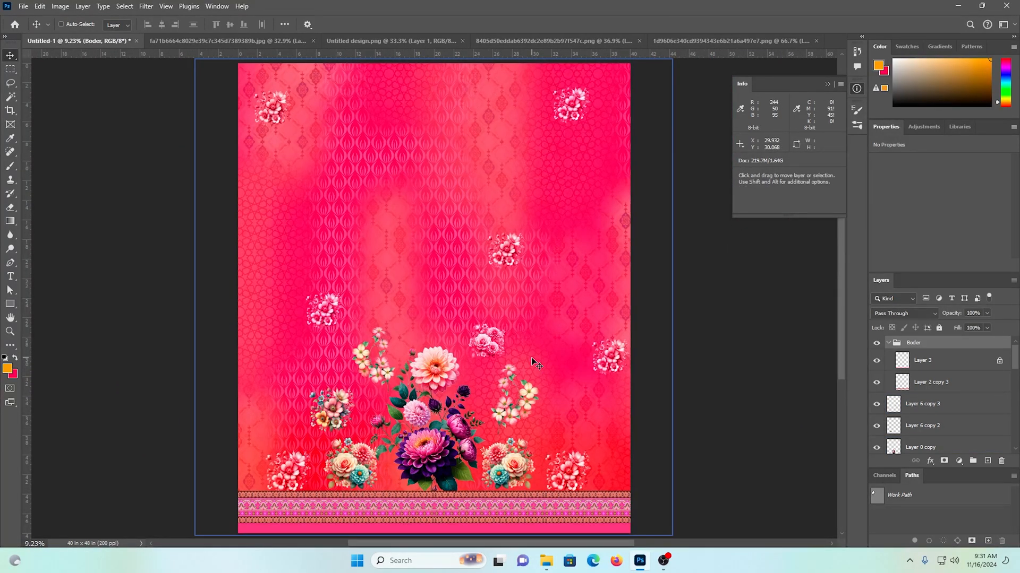
{"action": "scroll", "coordinate": [541, 272], "scroll_direction": "down", "scroll_amount": 3}
{"action": "key", "text": "ctrl+0"}
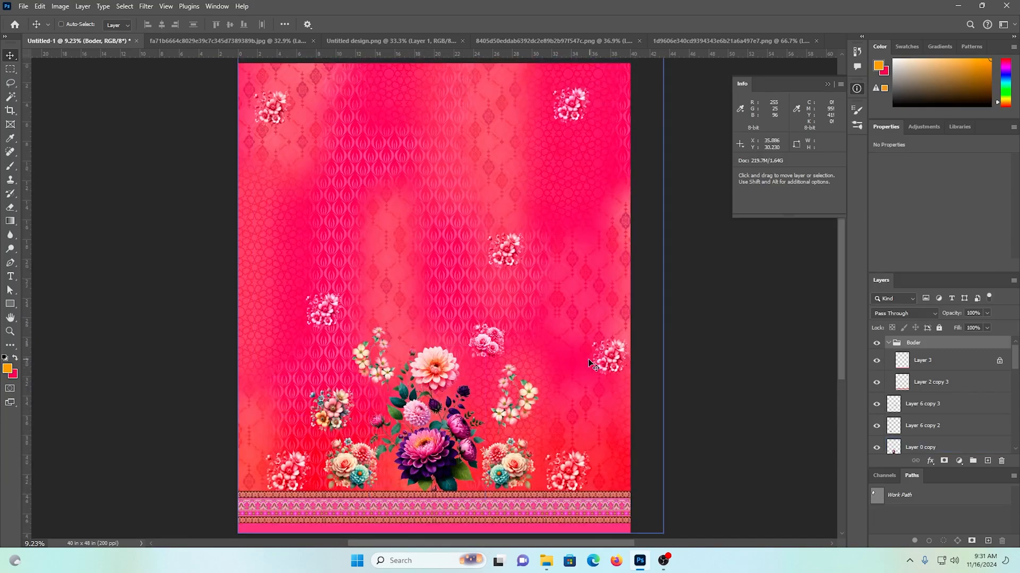
Step: Switch to the Downloads folder in File Explorer, preview the orange tree painting, and close the preview
{"action": "left_click", "coordinate": [546, 562]}
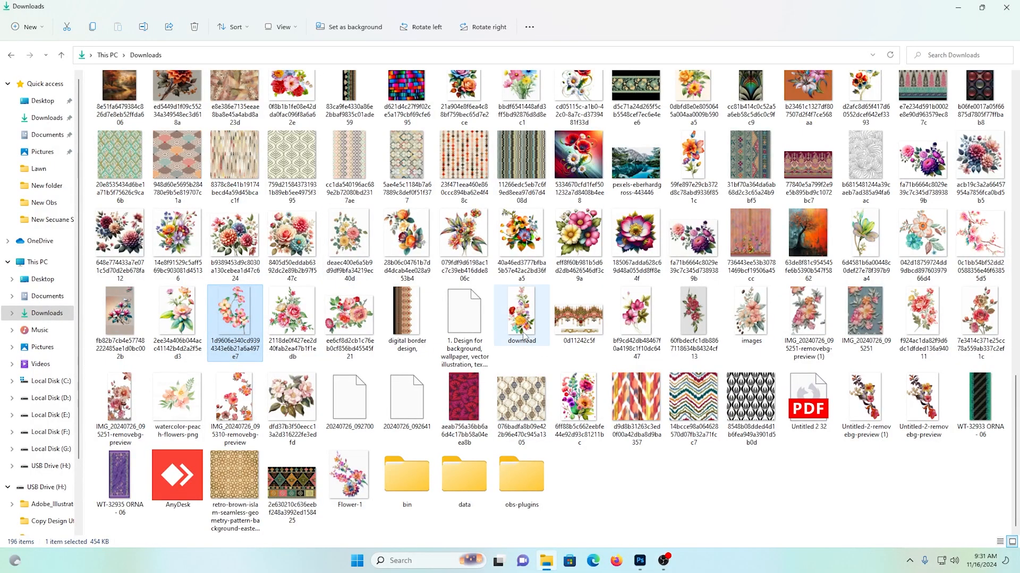
{"action": "double_click", "coordinate": [810, 223]}
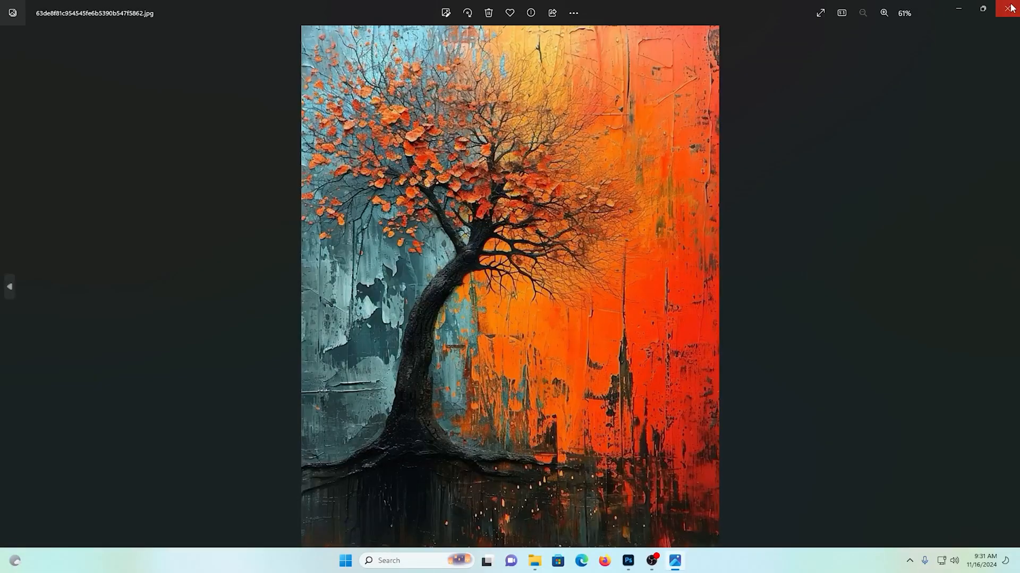
{"action": "left_click", "coordinate": [1007, 8]}
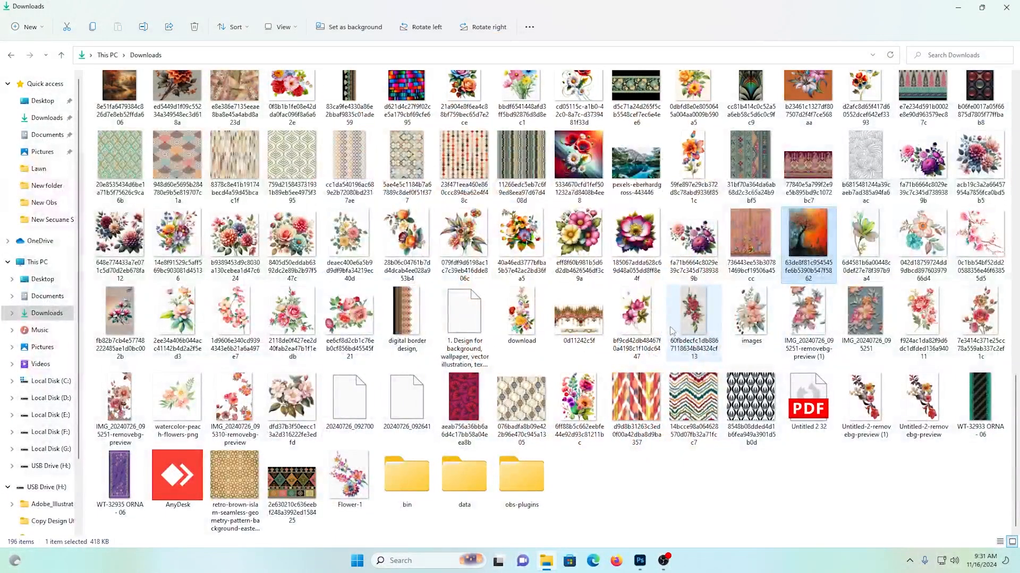
Step: Preview the patchwork ornament collage fc3db50fbf229253cece2efcb2982c10 in the Downloads folder and open it in Adobe Photoshop 2024
{"action": "scroll", "coordinate": [677, 326], "scroll_direction": "up", "scroll_amount": 5}
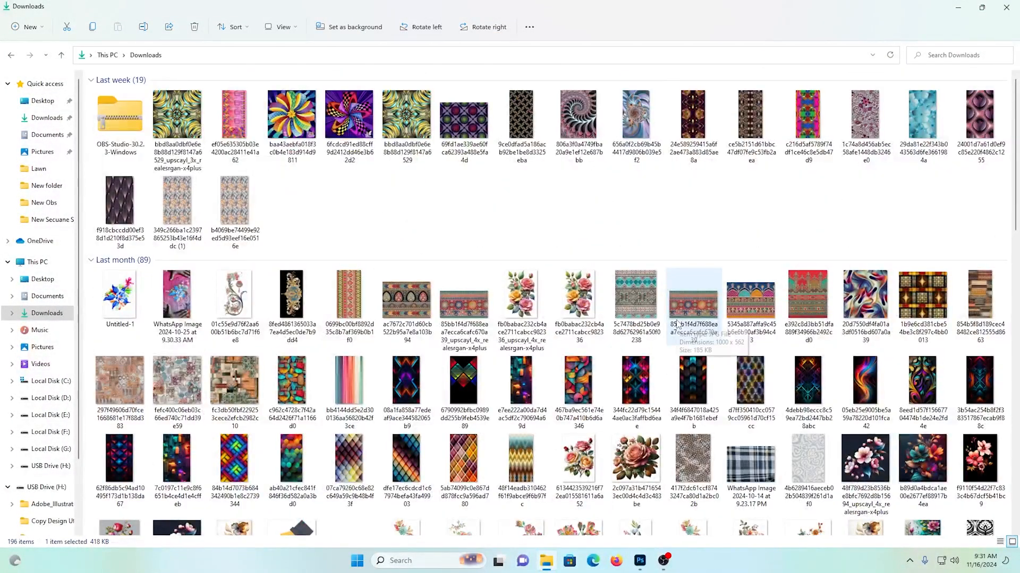
{"action": "double_click", "coordinate": [245, 381]}
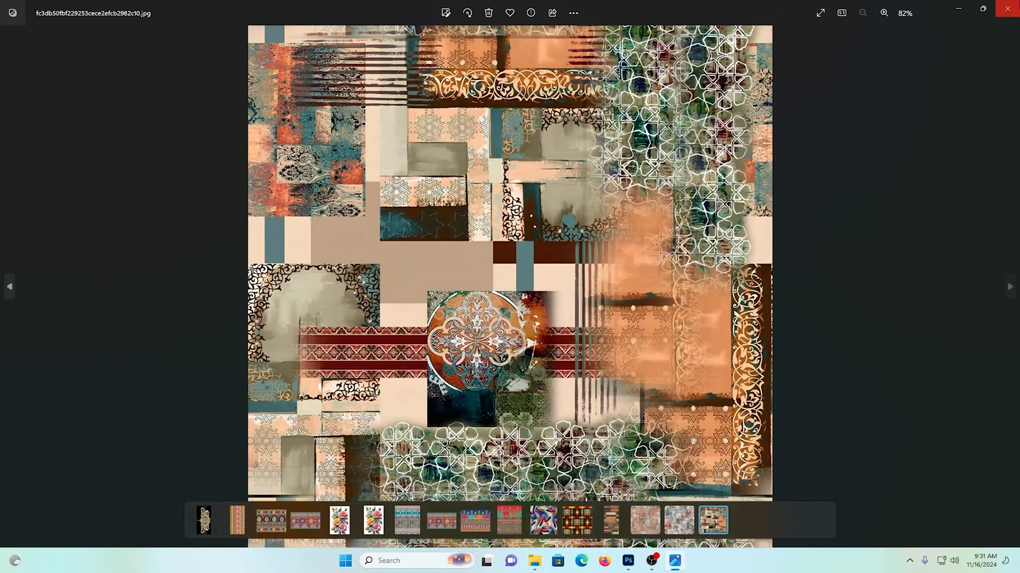
{"action": "left_click", "coordinate": [1007, 9]}
{"action": "right_click", "coordinate": [238, 386]}
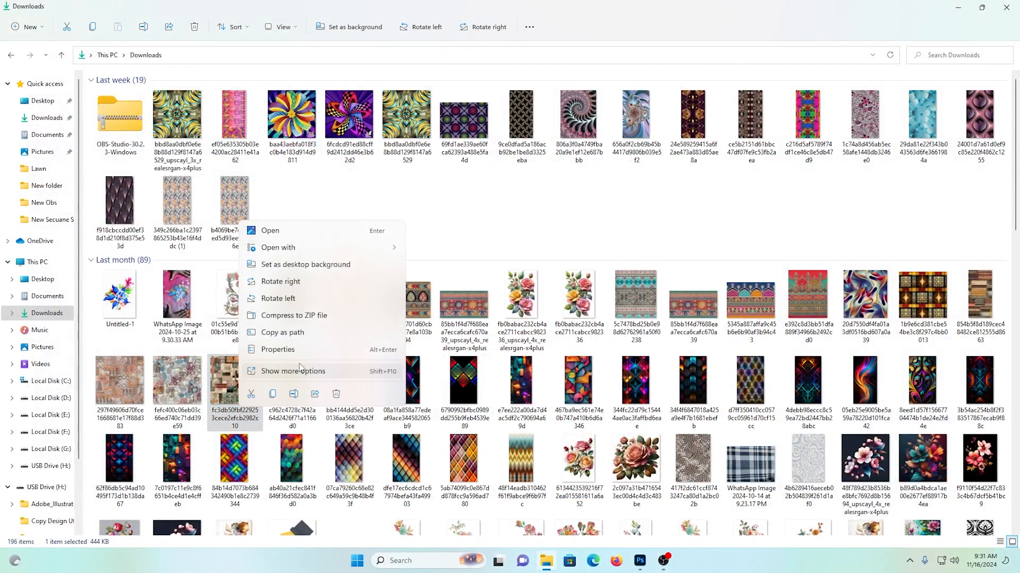
{"action": "left_click", "coordinate": [289, 265]}
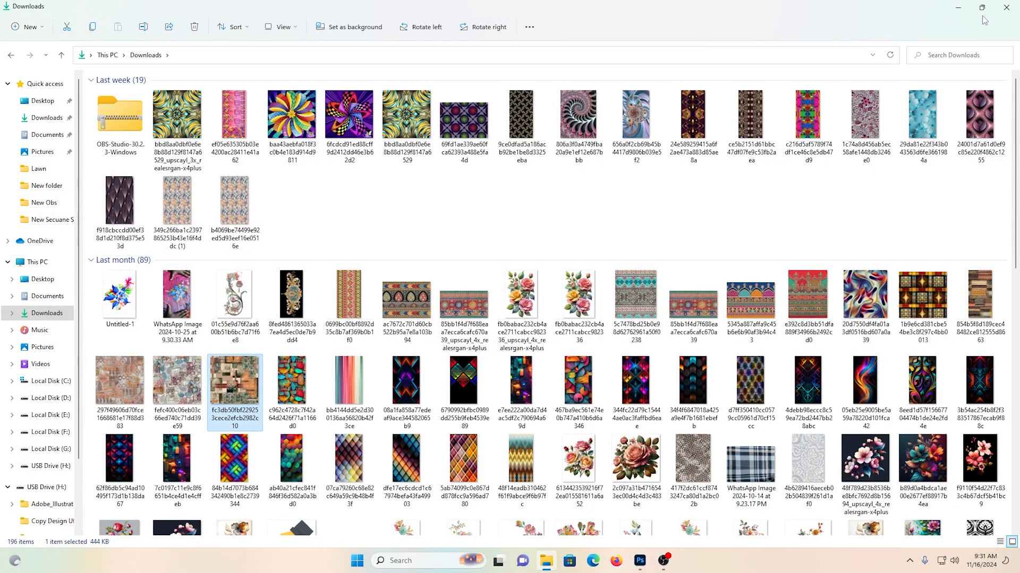
{"action": "right_click", "coordinate": [246, 378]}
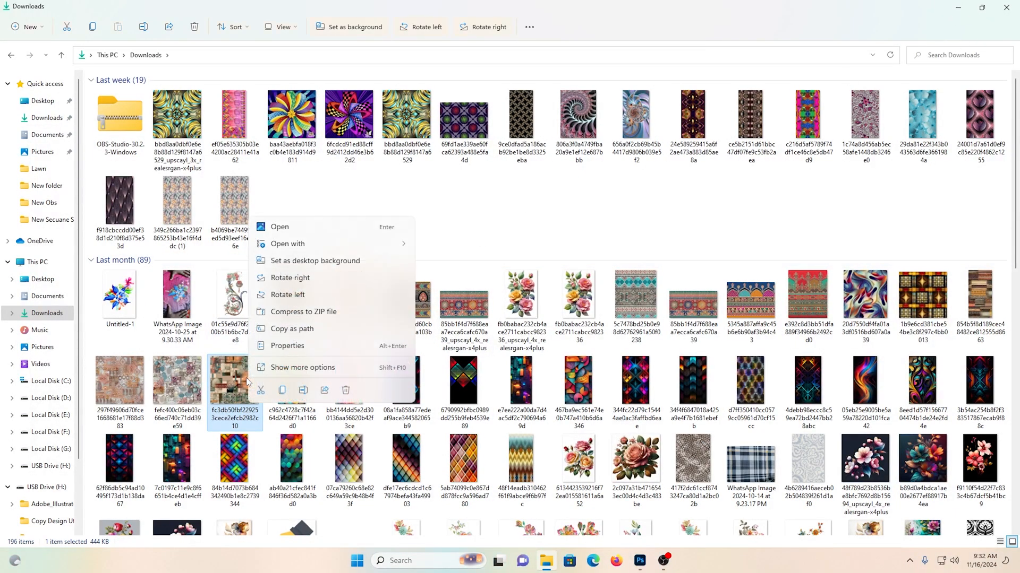
{"action": "mouse_move", "coordinate": [300, 247]}
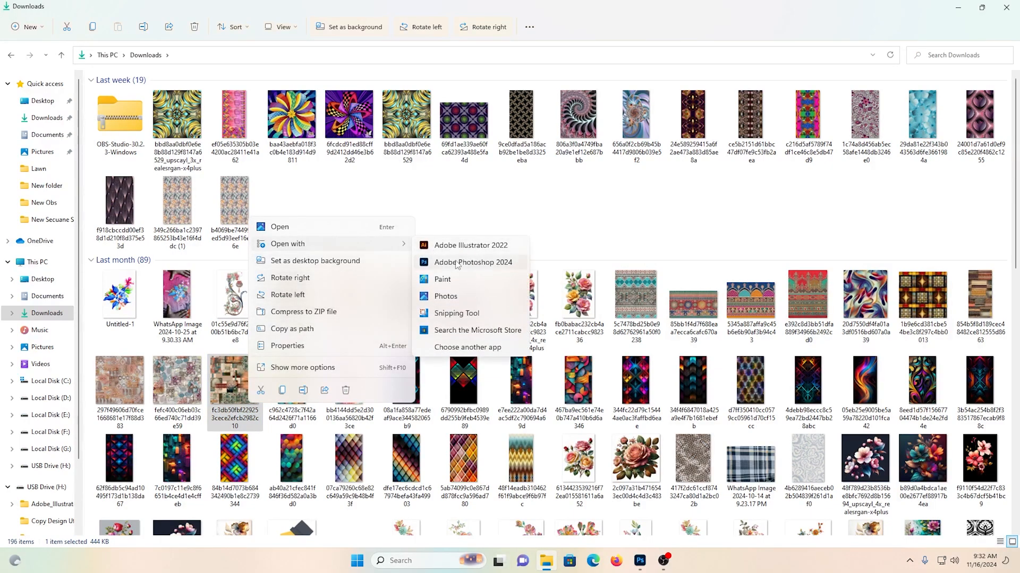
{"action": "left_click", "coordinate": [456, 265]}
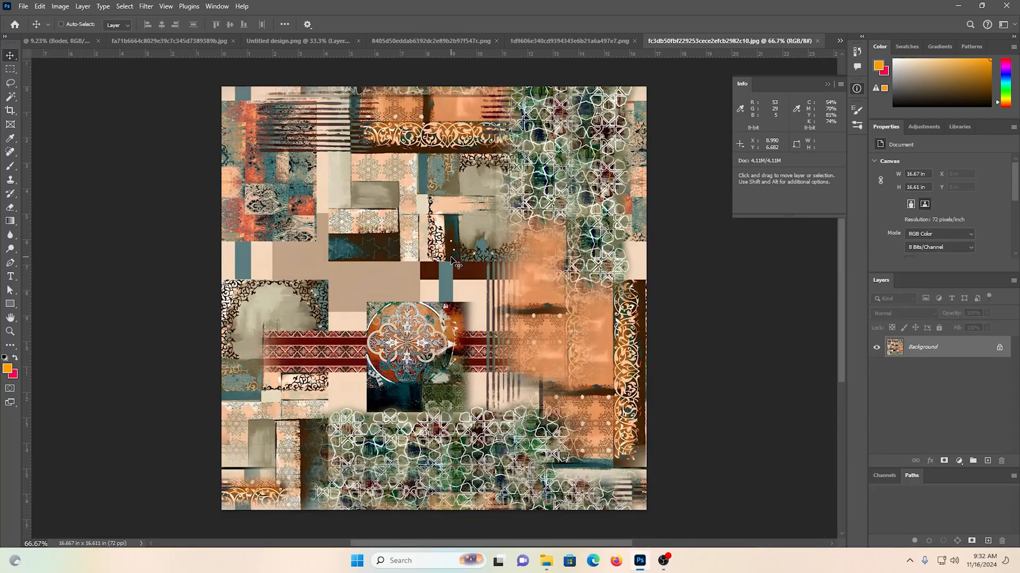
Step: Unlock the collage image's background layer and set the image resolution to 200 pixels/inch
{"action": "scroll", "coordinate": [452, 260], "scroll_direction": "up", "scroll_amount": 1}
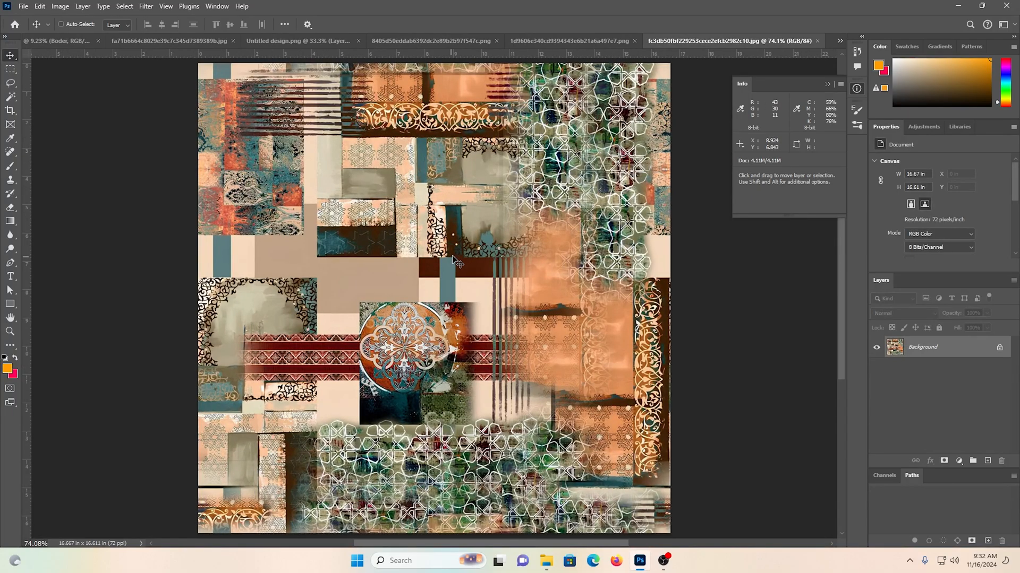
{"action": "left_click", "coordinate": [998, 348]}
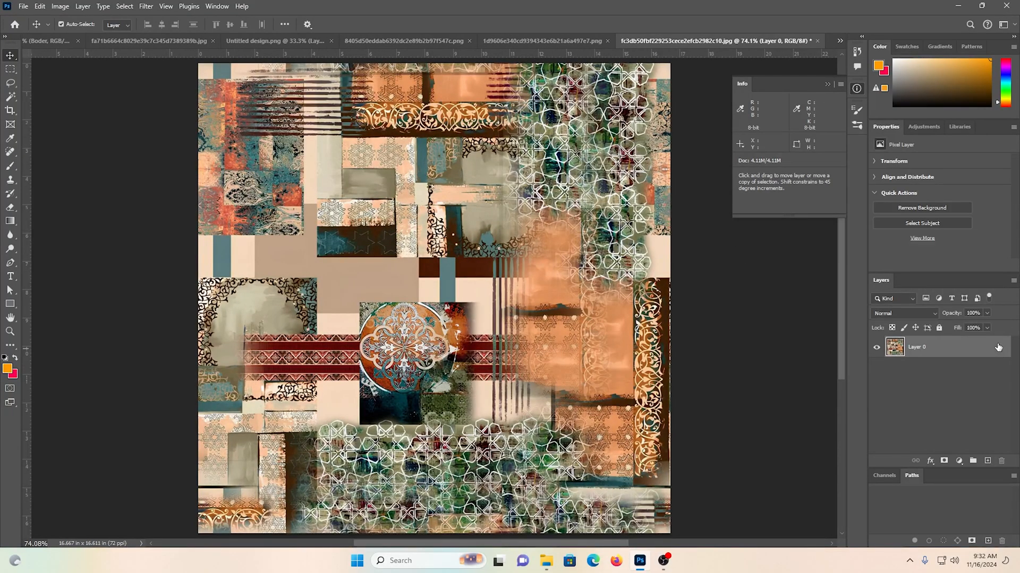
{"action": "key", "text": "ctrl+alt+i"}
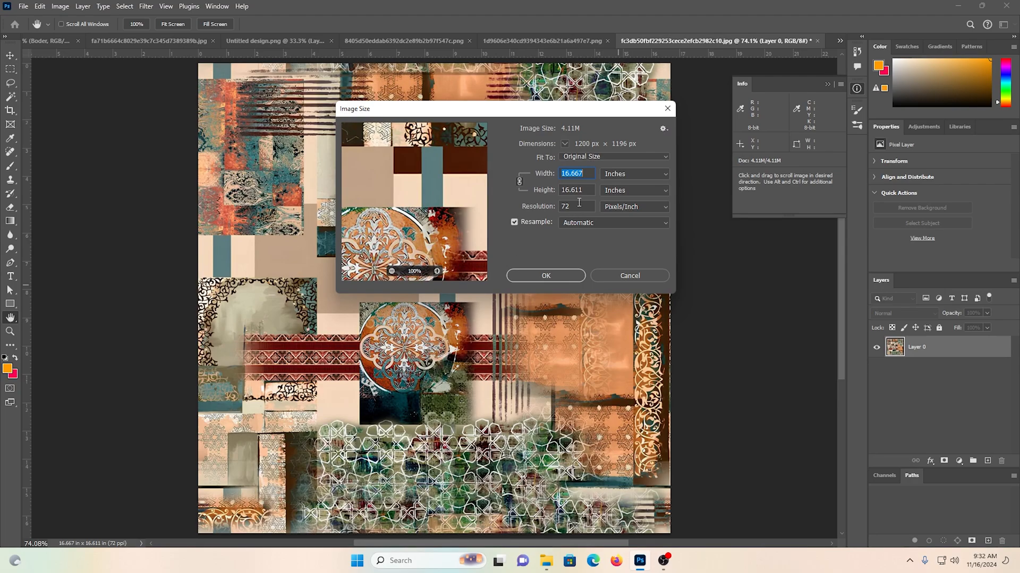
{"action": "left_click", "coordinate": [579, 203]}
{"action": "type", "text": "300"}
{"action": "key", "text": "Return"}
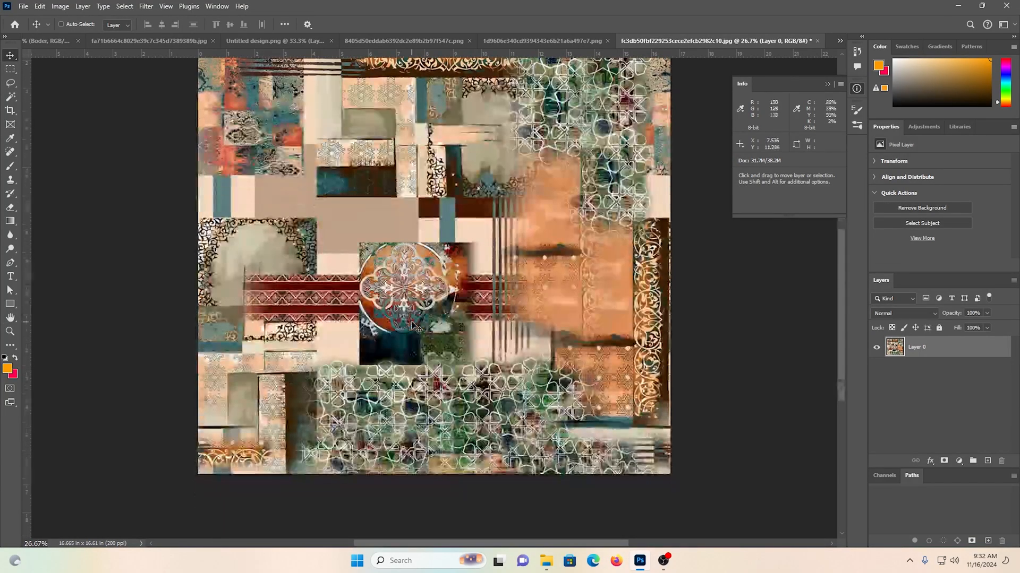
Step: Return to the pink Untitled-1 design and paste the copied collage artwork into it
{"action": "left_click", "coordinate": [267, 44]}
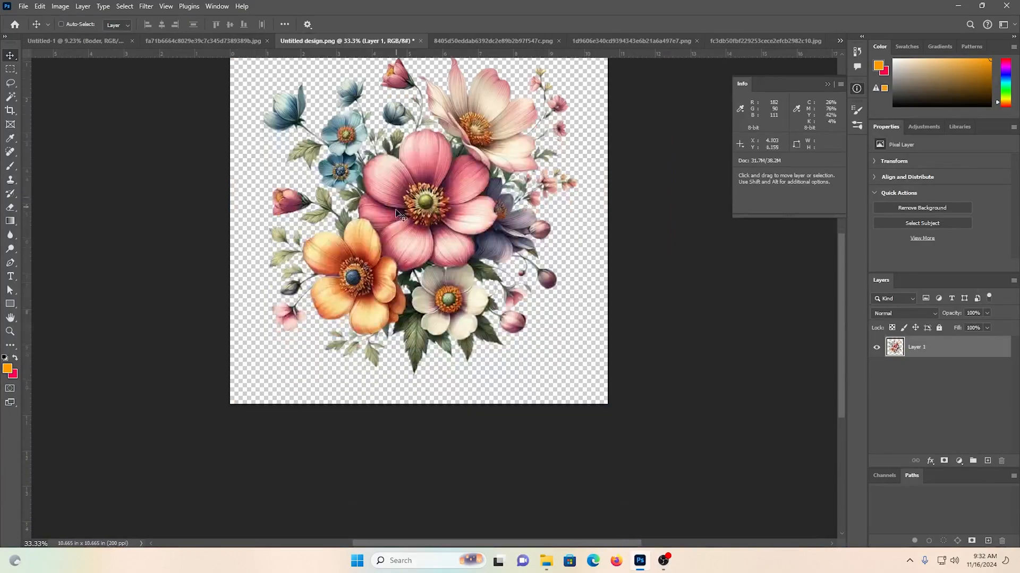
{"action": "left_click", "coordinate": [145, 42]}
{"action": "left_click", "coordinate": [108, 41]}
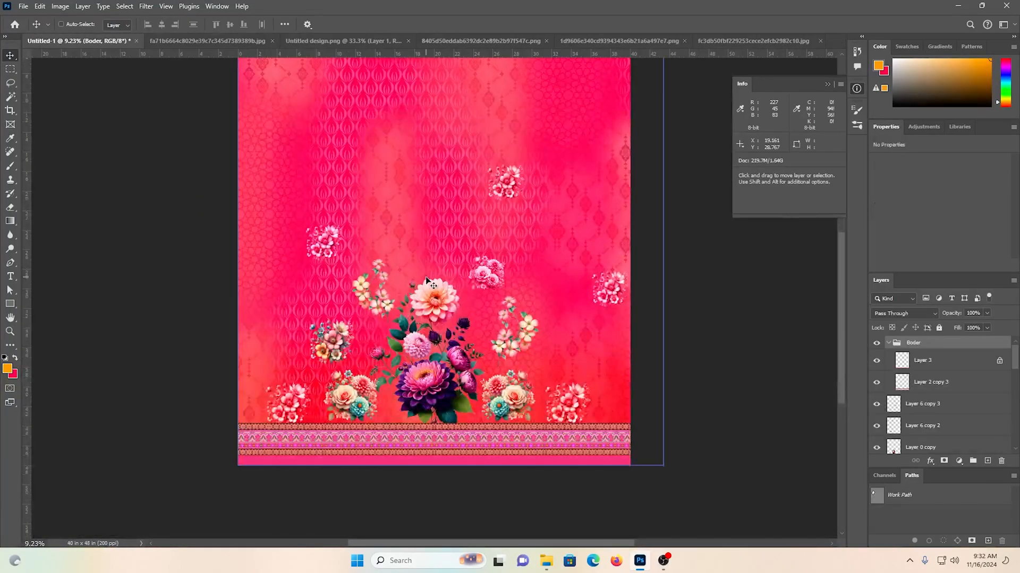
{"action": "key", "text": "ctrl+v"}
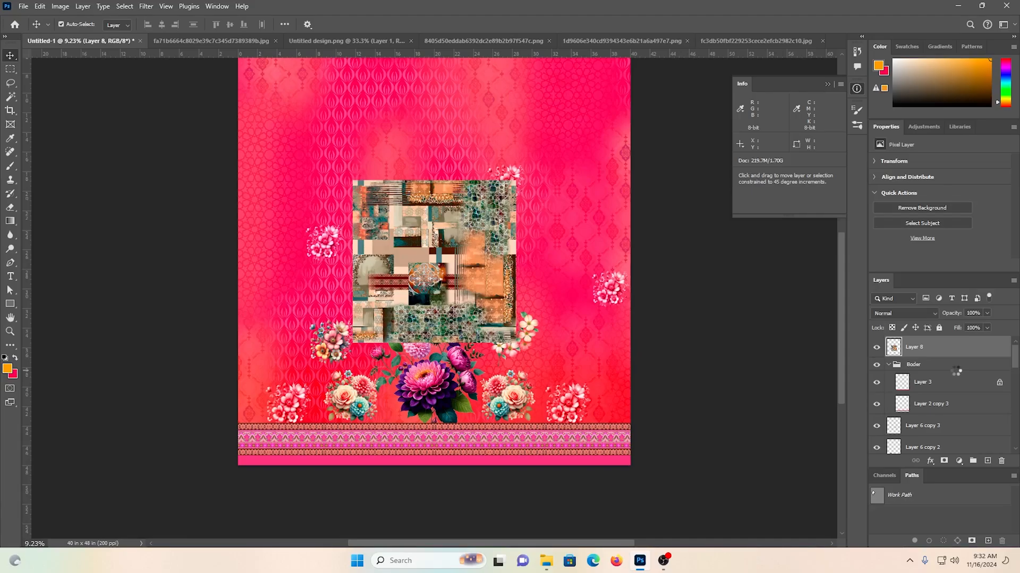
Step: Move the pasted collage layer behind the flowers, to the top of the bg group above Layer 4 copy 6
{"action": "key", "text": "ctrl+shift+bracketleft"}
{"action": "key", "text": "ctrl+bracketright"}
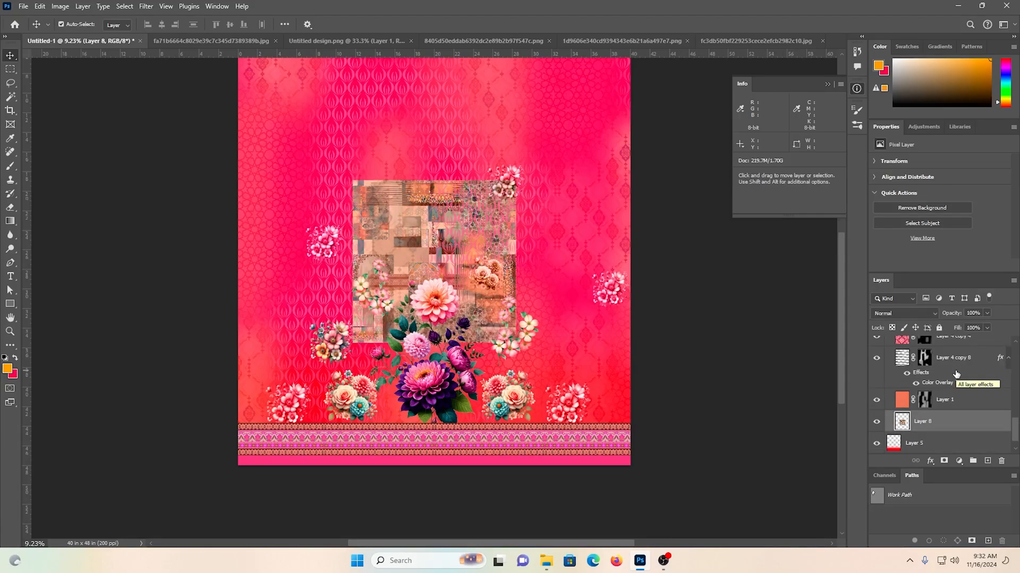
{"action": "key", "text": "ctrl+bracketright"}
{"action": "key", "text": "ctrl+bracketright"}
{"action": "key", "text": "ctrl+bracketright"}
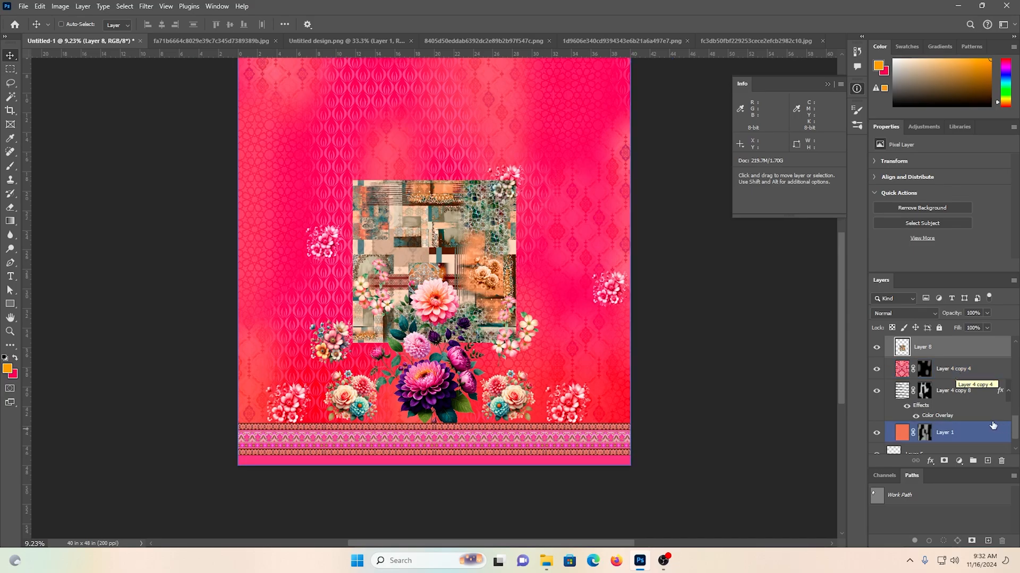
{"action": "scroll", "coordinate": [983, 409], "scroll_direction": "up", "scroll_amount": 3}
{"action": "scroll", "coordinate": [988, 423], "scroll_direction": "down", "scroll_amount": 1}
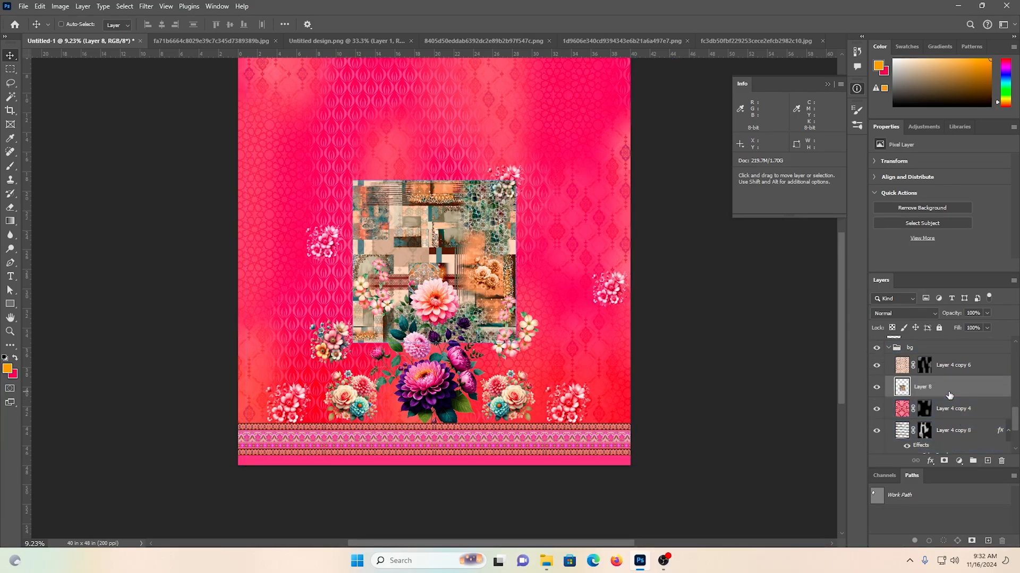
{"action": "left_click_drag", "start_coordinate": [943, 395], "coordinate": [930, 354]}
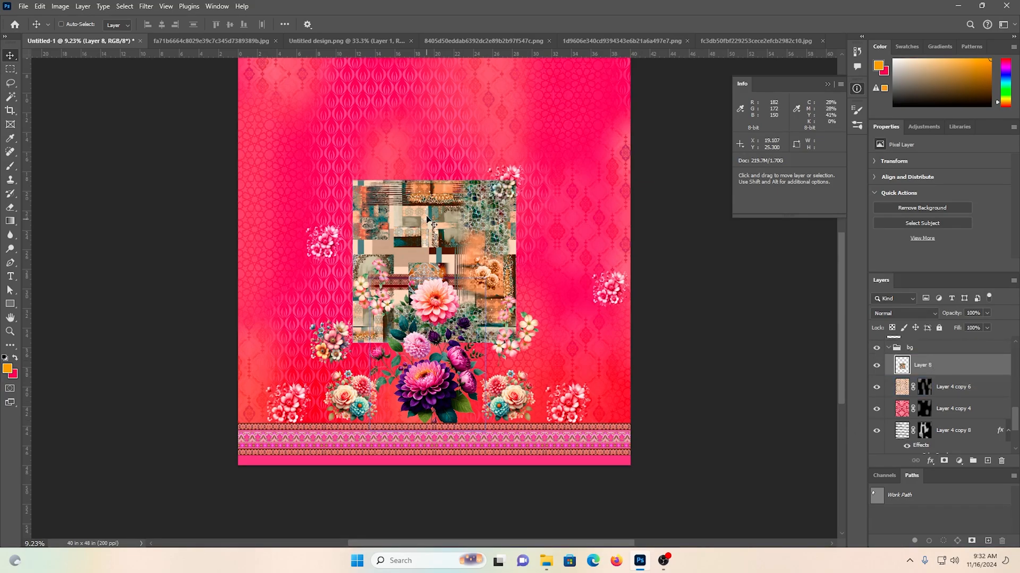
Step: Position the collage tile in the lower left part of the design, behind the rose bouquet and reaching the border
{"action": "left_click_drag", "start_coordinate": [449, 202], "coordinate": [443, 292]}
{"action": "key", "text": "ctrl+t"}
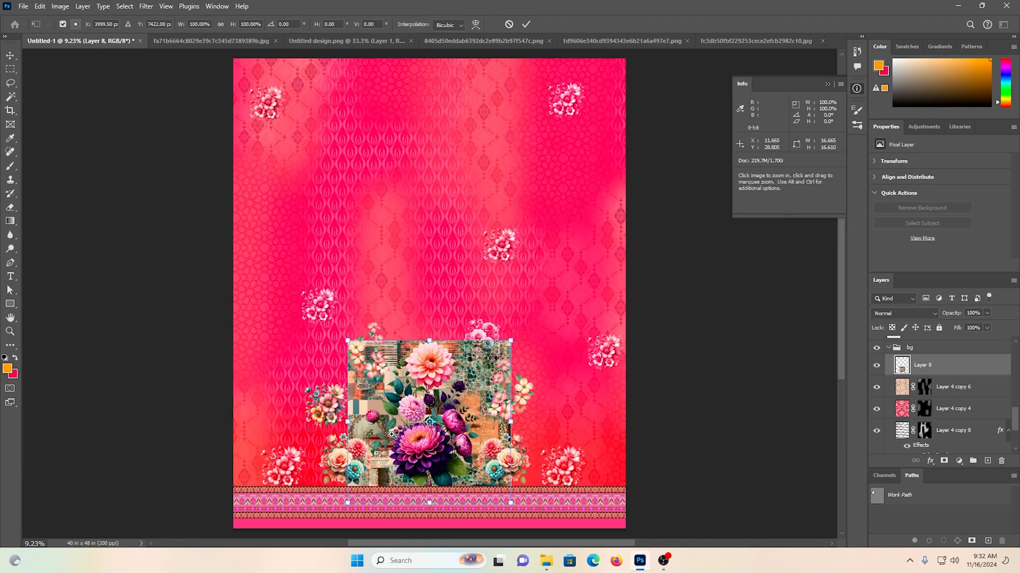
{"action": "scroll", "coordinate": [392, 435], "scroll_direction": "up", "scroll_amount": 2}
{"action": "scroll", "coordinate": [403, 319], "scroll_direction": "down", "scroll_amount": 3}
{"action": "left_click_drag", "start_coordinate": [458, 314], "coordinate": [346, 314]}
{"action": "key", "text": "Return"}
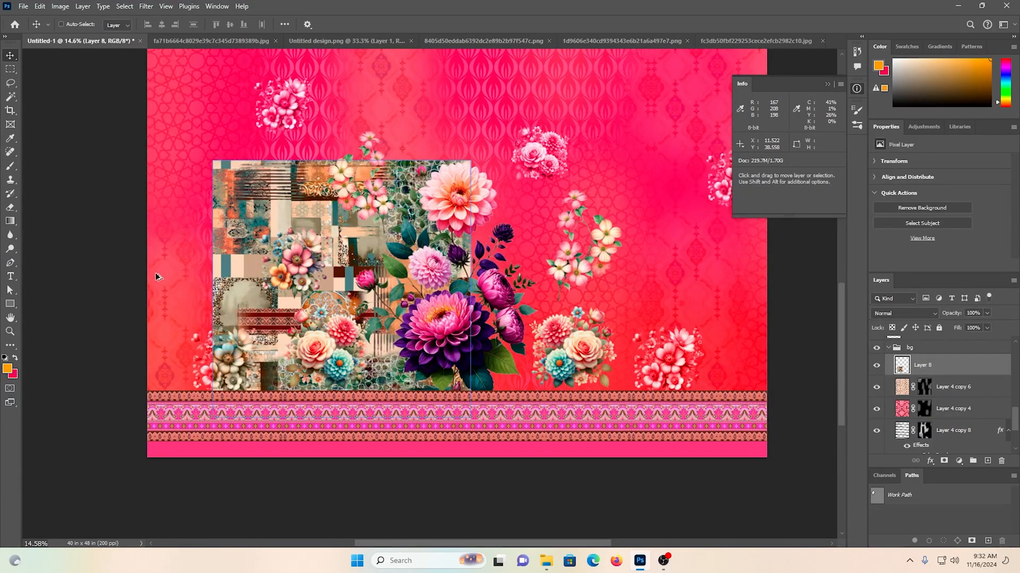
Step: Duplicate the collage tile horizontally to the right and close the gap so both tiles meet behind the dahlia bouquet
{"action": "left_click_drag", "start_coordinate": [159, 277], "coordinate": [435, 274]}
{"action": "left_click_drag", "start_coordinate": [489, 232], "coordinate": [568, 237]}
{"action": "left_click_drag", "start_coordinate": [443, 232], "coordinate": [443, 270]}
{"action": "left_click_drag", "start_coordinate": [443, 270], "coordinate": [468, 308]}
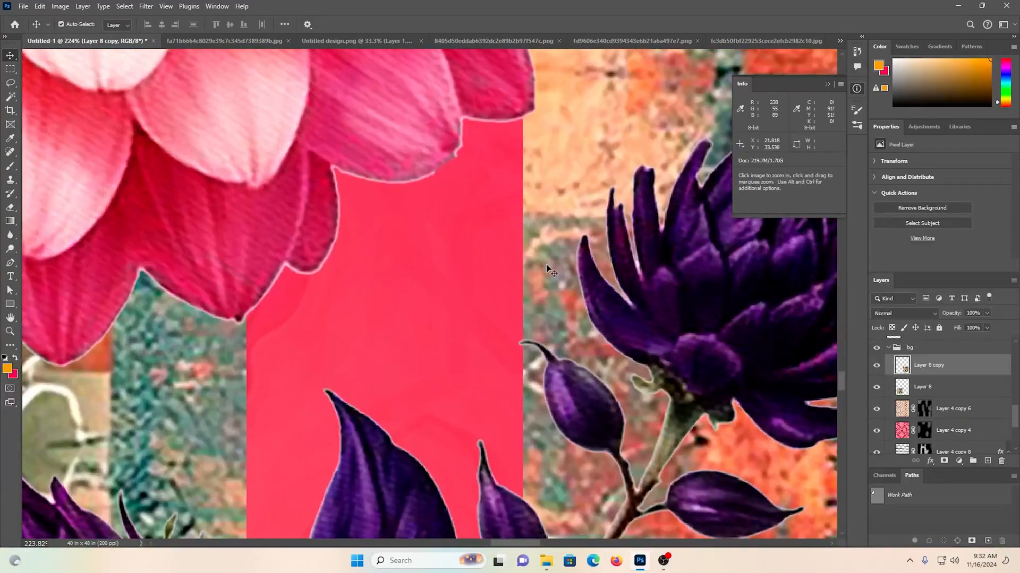
{"action": "left_click_drag", "start_coordinate": [352, 251], "coordinate": [275, 256]}
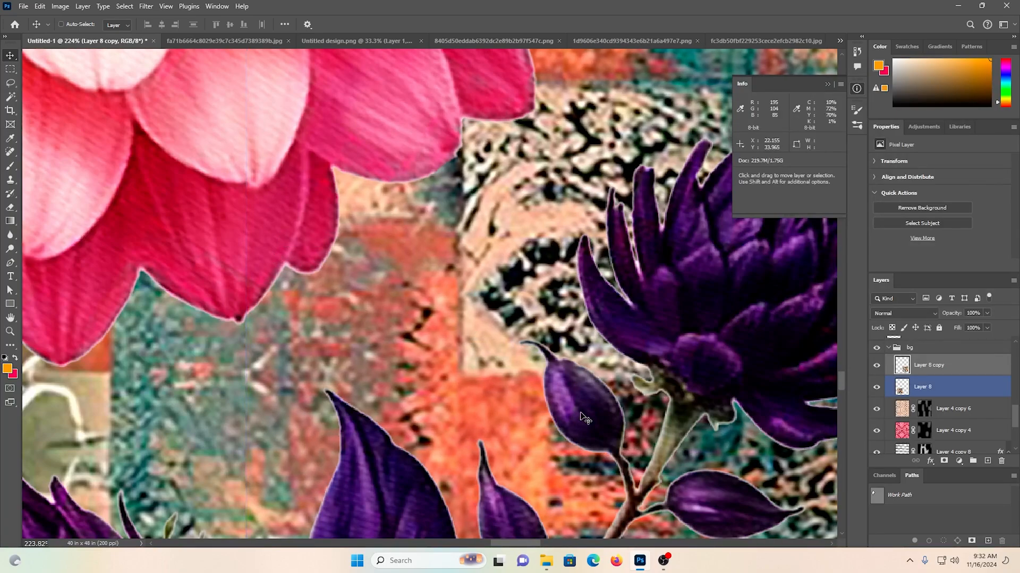
Step: Merge Layer 8 and Layer 8 copy into a single collage layer
{"action": "left_click", "coordinate": [951, 375], "text": "ctrl"}
{"action": "left_click", "coordinate": [951, 366], "text": "ctrl"}
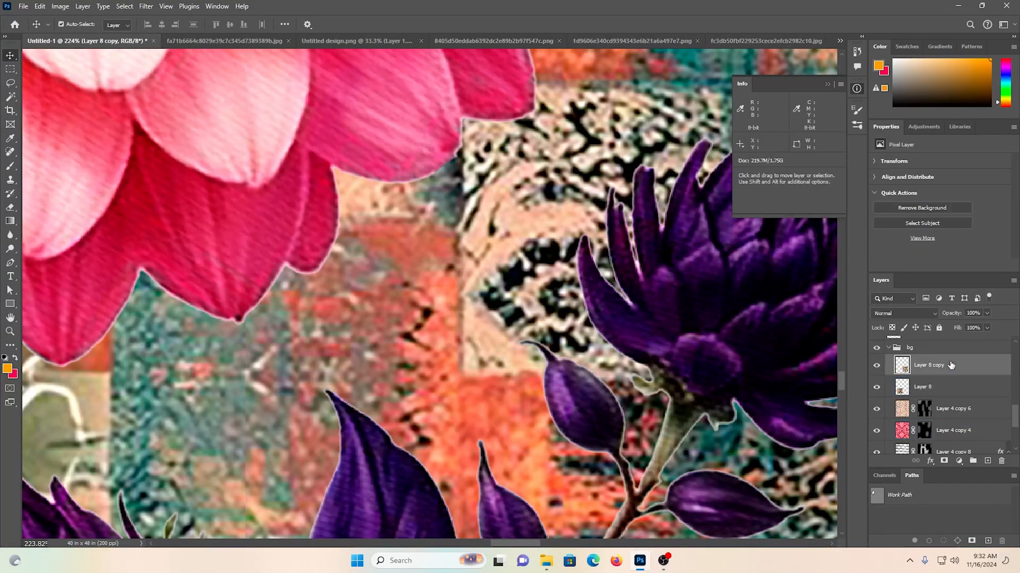
{"action": "left_click", "coordinate": [949, 392], "text": "ctrl"}
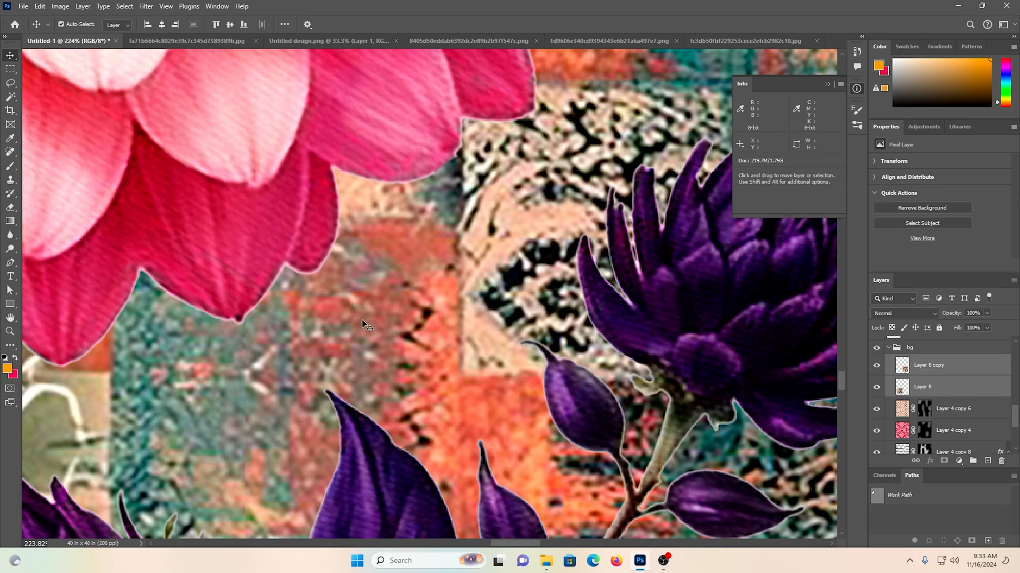
{"action": "key", "text": "ctrl+e"}
{"action": "mouse_move", "coordinate": [224, 231]}
{"action": "left_mouse_down"}
{"action": "mouse_move", "coordinate": [198, 225]}
{"action": "mouse_move", "coordinate": [223, 227]}
{"action": "left_mouse_up"}
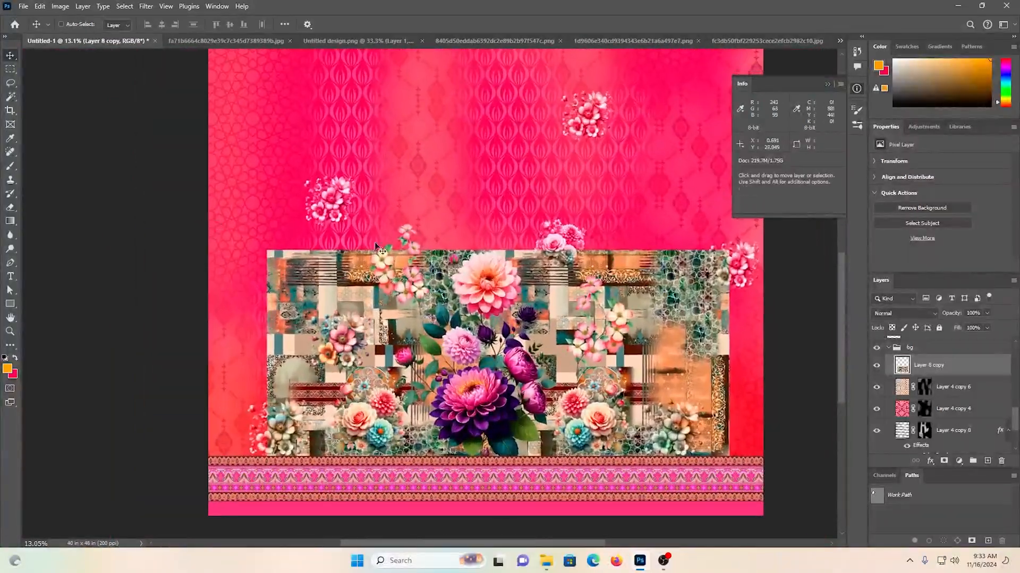
Step: Hide the merged collage with a black layer mask, and reveal a patch beside the purple dahlia using a soft white brush at 3000 px
{"action": "left_click", "coordinate": [944, 460], "text": "alt"}
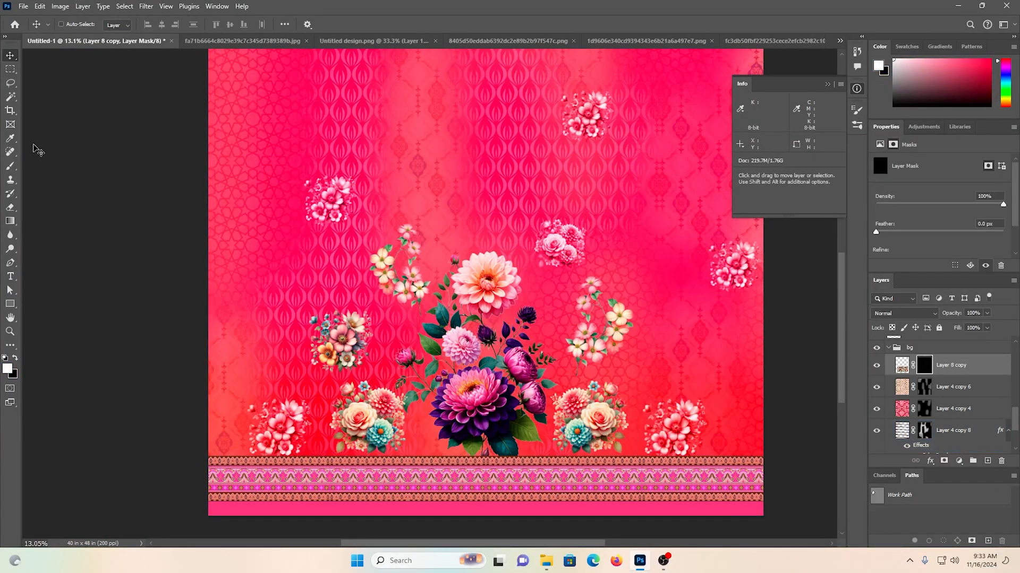
{"action": "left_click", "coordinate": [11, 165]}
{"action": "scroll", "coordinate": [441, 372], "scroll_direction": "down", "scroll_amount": 3}
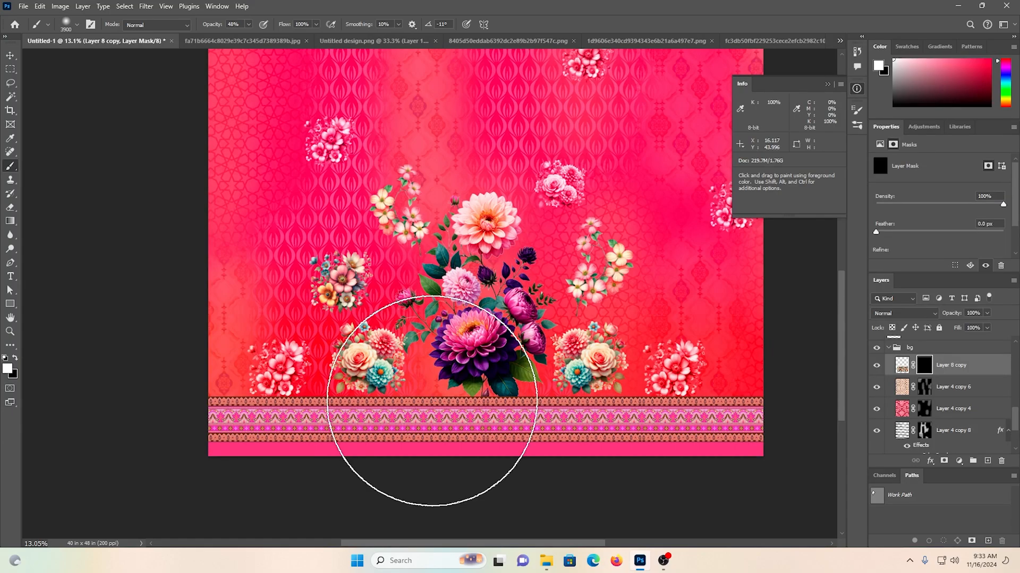
{"action": "key", "text": "bracketleft"}
{"action": "key", "text": "bracketleft"}
{"action": "key", "text": "bracketleft"}
{"action": "key", "text": "bracketleft"}
{"action": "key", "text": "bracketleft"}
{"action": "key", "text": "bracketleft"}
{"action": "key", "text": "bracketleft"}
{"action": "key", "text": "bracketleft"}
{"action": "key", "text": "bracketleft"}
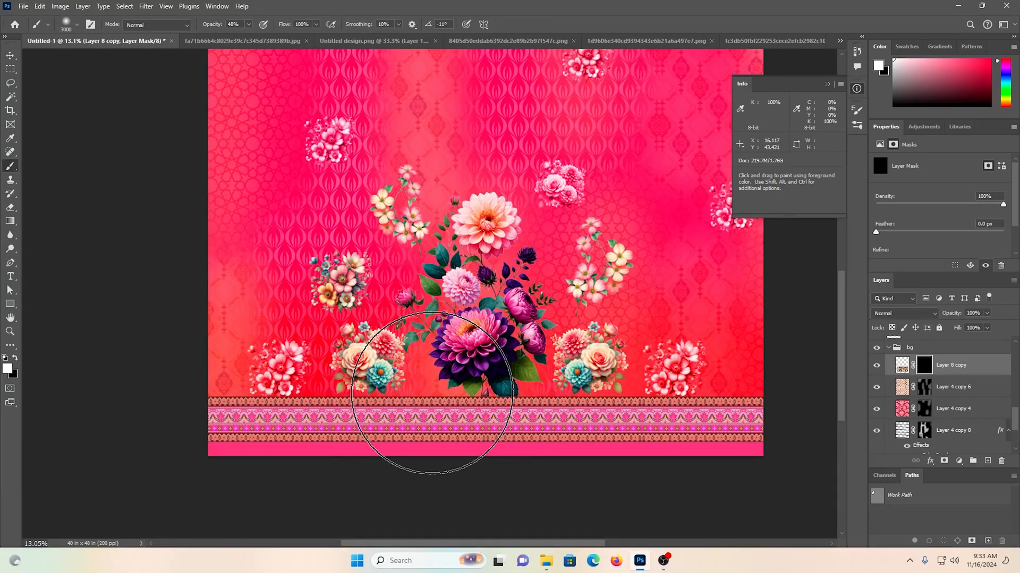
{"action": "left_click", "coordinate": [430, 367]}
Step: Reduce the brush to 1900 px and paint the mask white to reveal the collage along the border behind the lower rose bouquets
{"action": "key", "text": "bracketleft"}
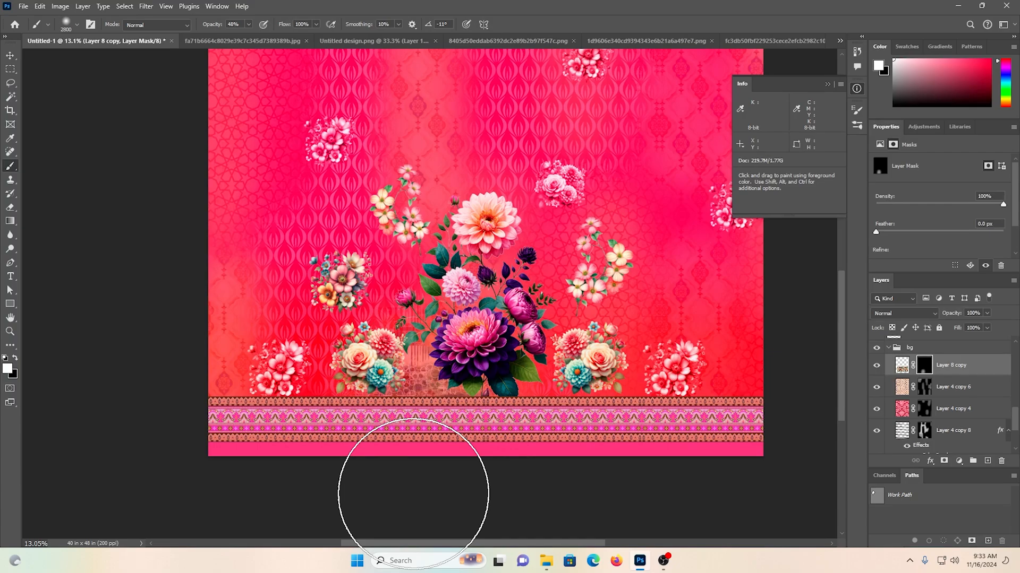
{"action": "key", "text": "bracketleft"}
{"action": "key", "text": "bracketleft"}
{"action": "key", "text": "bracketleft"}
{"action": "key", "text": "bracketleft"}
{"action": "key", "text": "bracketleft"}
{"action": "key", "text": "bracketleft"}
{"action": "key", "text": "bracketleft"}
{"action": "key", "text": "bracketleft"}
{"action": "key", "text": "bracketleft"}
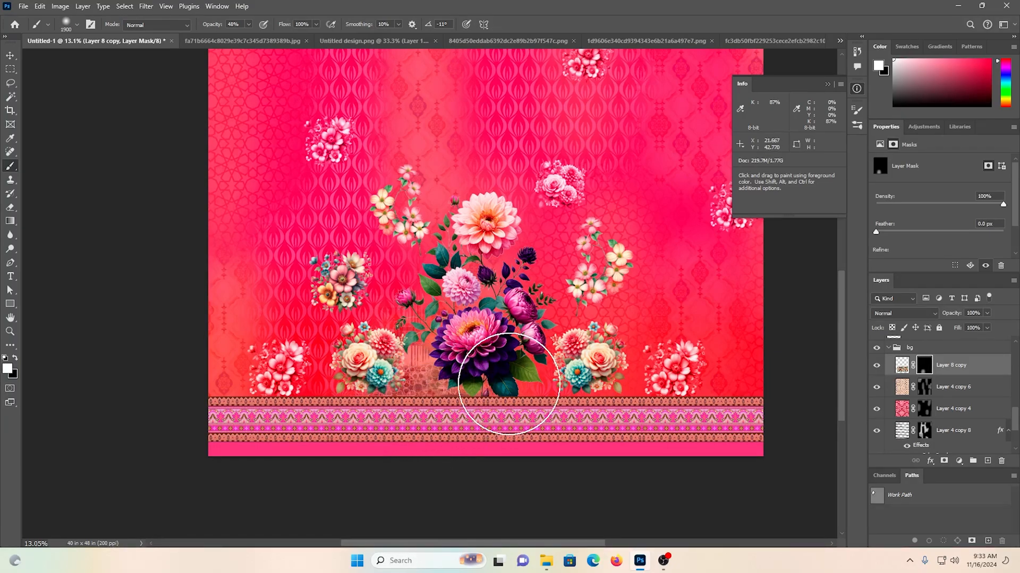
{"action": "left_click", "coordinate": [520, 392]}
{"action": "key", "text": "ctrl+space"}
{"action": "mouse_move", "coordinate": [341, 400]}
{"action": "left_mouse_down"}
{"action": "mouse_move", "coordinate": [413, 391]}
{"action": "mouse_move", "coordinate": [393, 384]}
{"action": "left_mouse_up"}
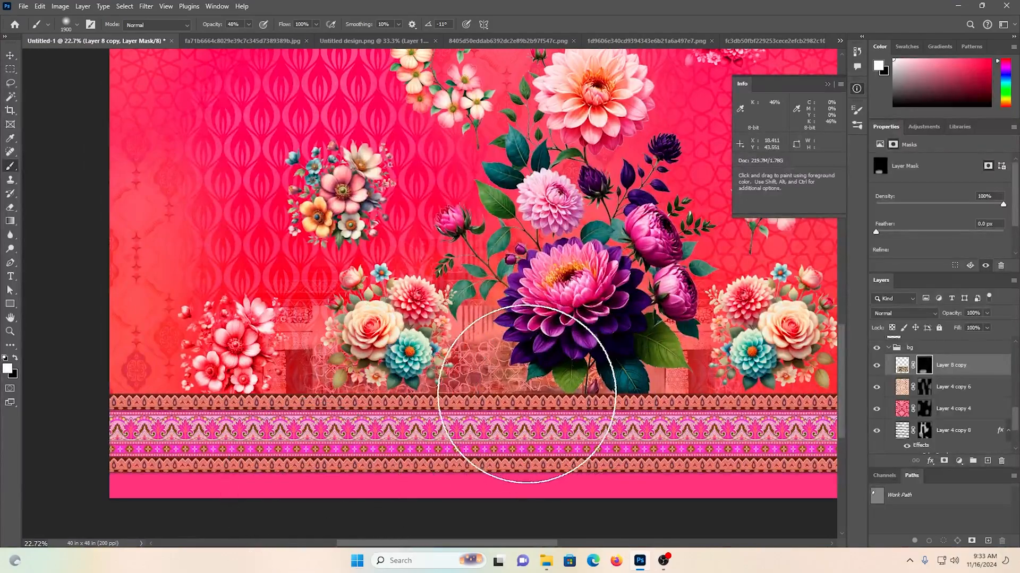
Step: Paint the mask white on both sides of the dahlia bouquet and up around the peach dahlia to softly reveal the collage texture
{"action": "scroll", "coordinate": [433, 250], "scroll_direction": "up", "scroll_amount": 1}
{"action": "scroll", "coordinate": [552, 398], "scroll_direction": "up", "scroll_amount": 1}
{"action": "left_click_drag", "start_coordinate": [639, 363], "coordinate": [487, 365]}
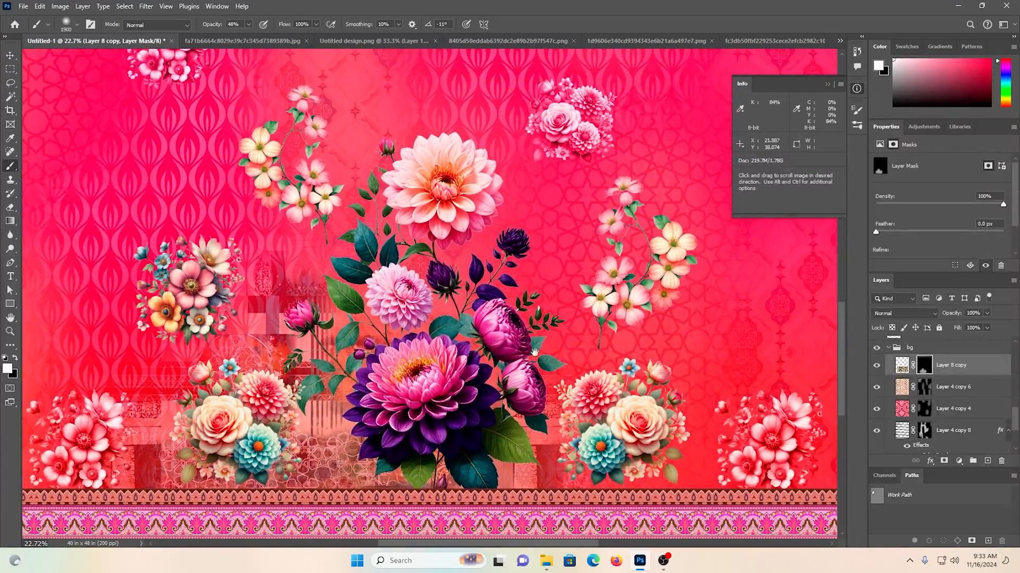
{"action": "scroll", "coordinate": [645, 427], "scroll_direction": "down", "scroll_amount": 1}
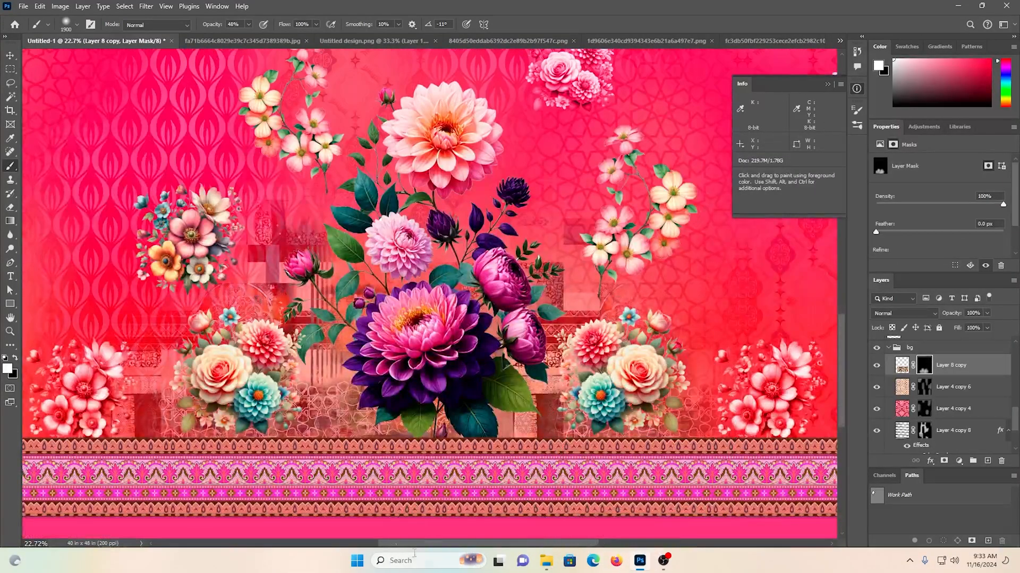
{"action": "scroll", "coordinate": [387, 387], "scroll_direction": "up", "scroll_amount": 1}
{"action": "scroll", "coordinate": [478, 441], "scroll_direction": "up", "scroll_amount": 1}
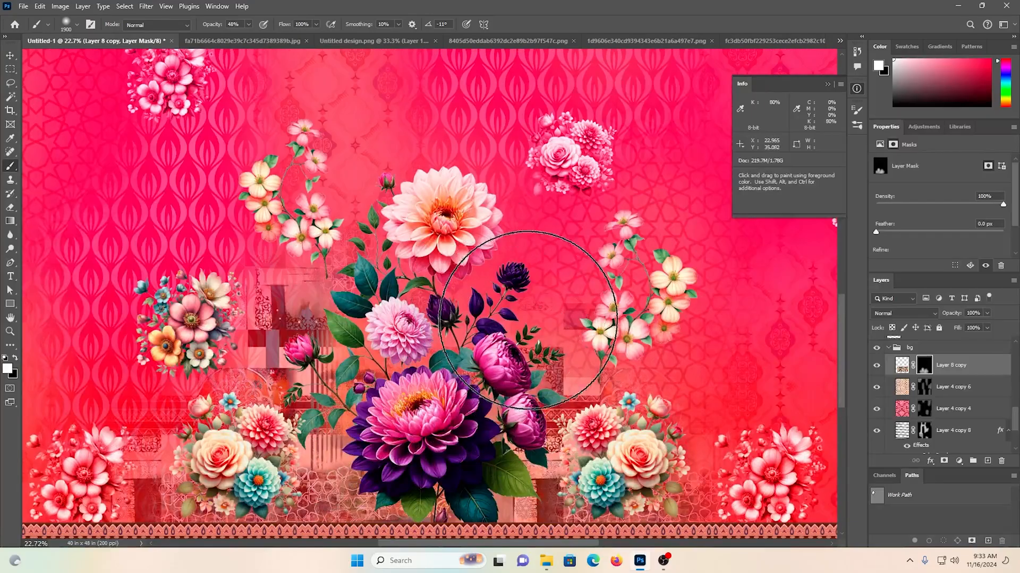
{"action": "scroll", "coordinate": [378, 296], "scroll_direction": "up", "scroll_amount": 1}
{"action": "left_click", "coordinate": [379, 296]}
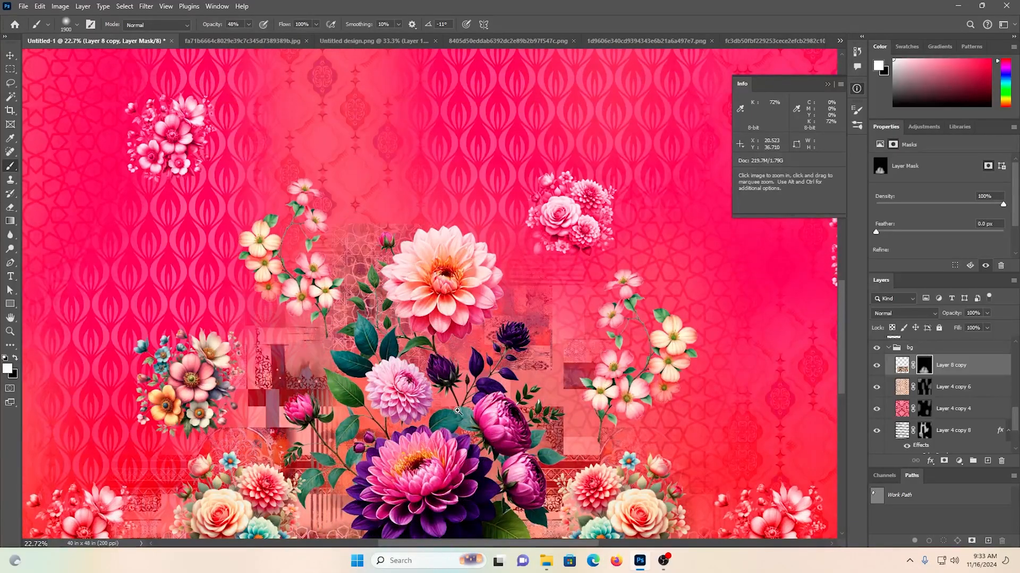
Step: Paint the collage layer's mask white around the upper bouquet and peach dahlia to reveal more of the patchwork texture
{"action": "left_click_drag", "start_coordinate": [343, 339], "coordinate": [260, 303]}
{"action": "scroll", "coordinate": [542, 457], "scroll_direction": "down", "scroll_amount": 1}
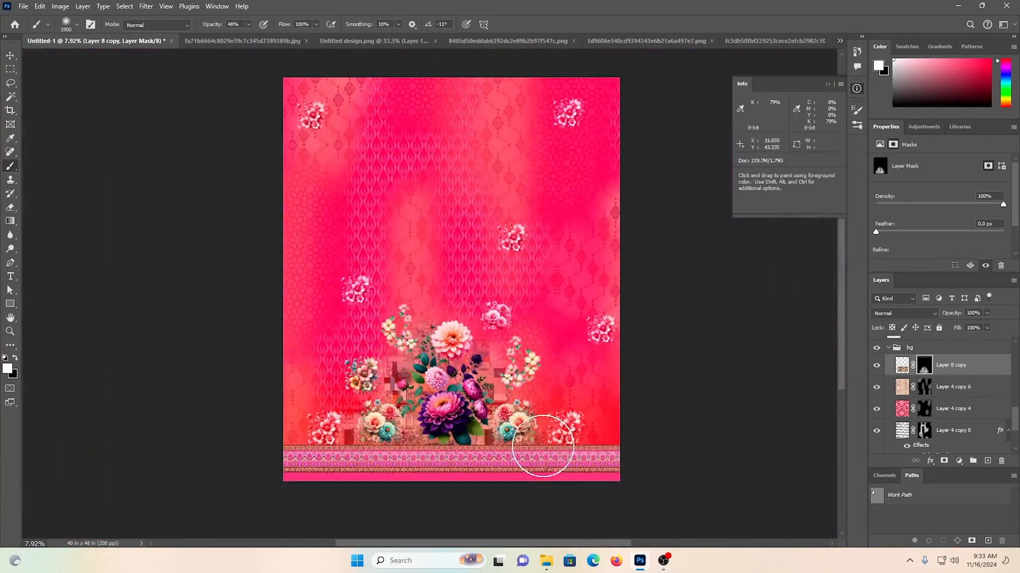
{"action": "left_click_drag", "start_coordinate": [535, 423], "coordinate": [584, 414]}
{"action": "scroll", "coordinate": [489, 496], "scroll_direction": "down", "scroll_amount": 1}
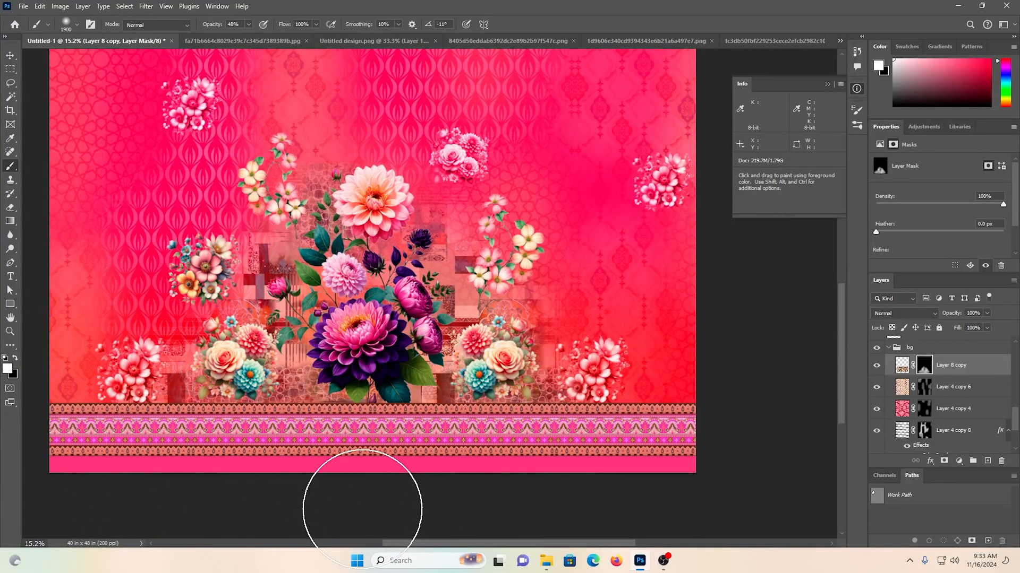
{"action": "scroll", "coordinate": [359, 489], "scroll_direction": "up", "scroll_amount": 1}
{"action": "scroll", "coordinate": [585, 473], "scroll_direction": "up", "scroll_amount": 1}
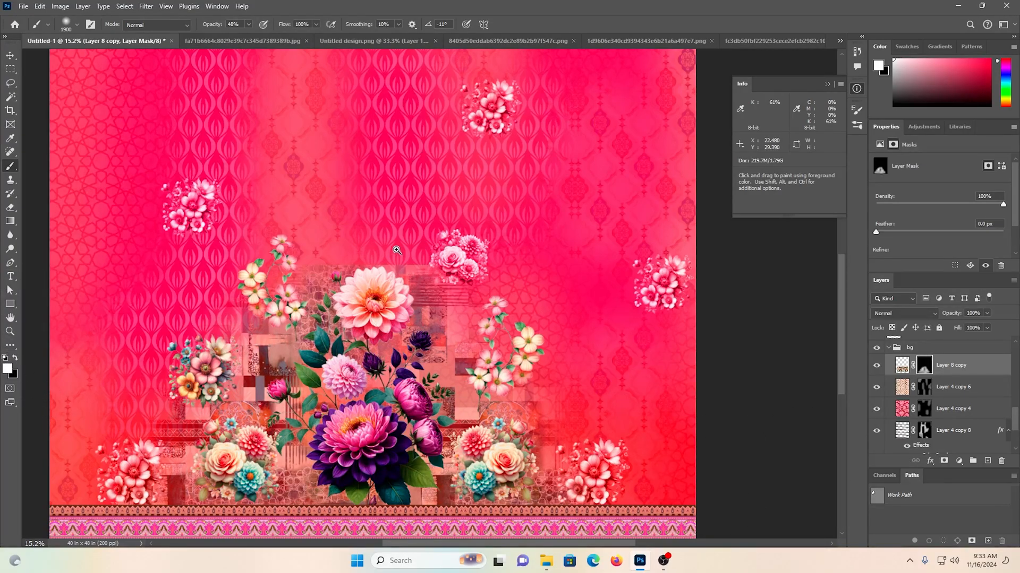
Step: Reduce the brush to 700 px and paint the mask black along the collage's upper edge to soften it beside the peach dahlia
{"action": "mouse_move", "coordinate": [513, 314]}
{"action": "left_mouse_down"}
{"action": "mouse_move", "coordinate": [541, 285]}
{"action": "mouse_move", "coordinate": [498, 291]}
{"action": "mouse_move", "coordinate": [464, 287]}
{"action": "mouse_move", "coordinate": [479, 276]}
{"action": "mouse_move", "coordinate": [114, 260]}
{"action": "left_mouse_up"}
{"action": "key", "text": "["}
{"action": "key", "text": "["}
{"action": "key", "text": "["}
{"action": "key", "text": "["}
{"action": "key", "text": "["}
{"action": "key", "text": "["}
{"action": "key", "text": "["}
{"action": "key", "text": "["}
{"action": "key", "text": "["}
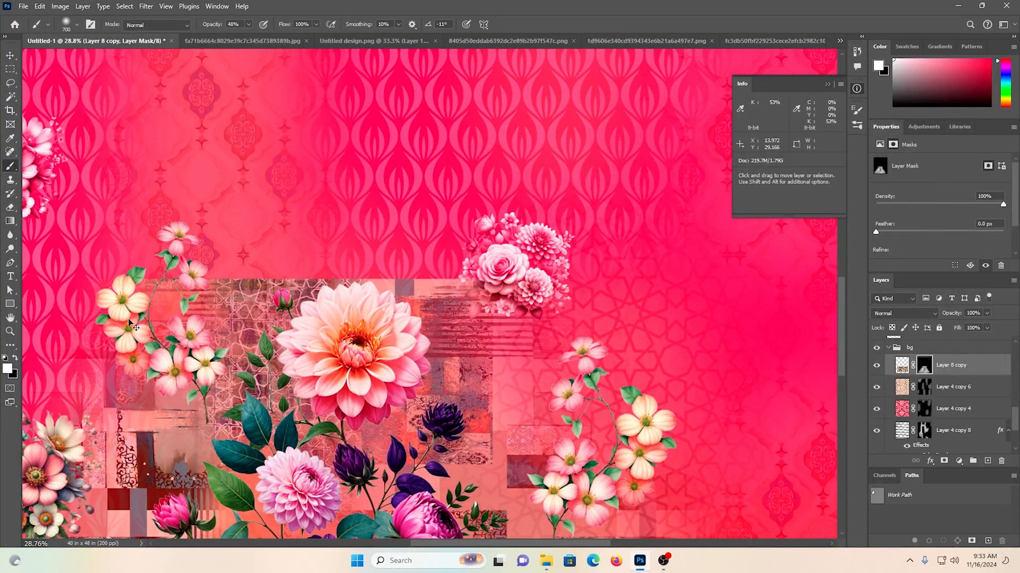
{"action": "key", "text": "ctrl+z"}
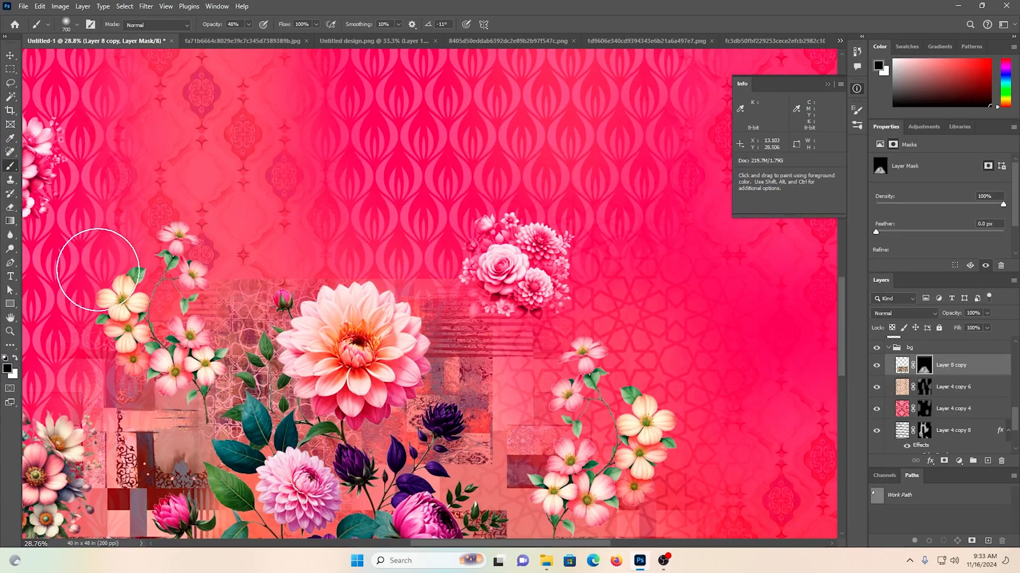
{"action": "left_click_drag", "start_coordinate": [172, 250], "coordinate": [443, 171]}
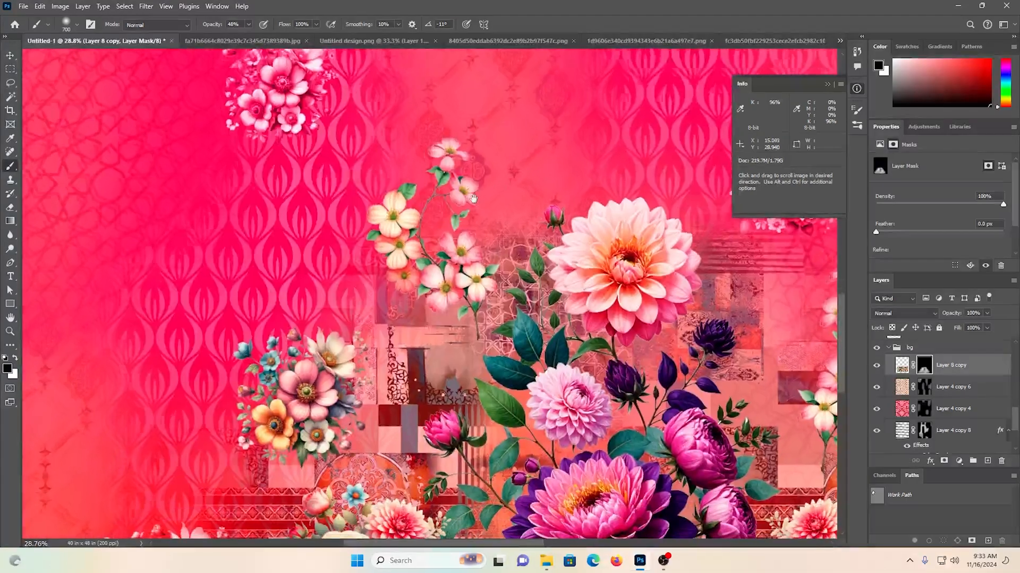
Step: Refine the collage mask along its outer sides, blending the texture behind the flanking flowers and lower rose bouquets
{"action": "left_click_drag", "start_coordinate": [101, 273], "coordinate": [169, 86]}
{"action": "left_click_drag", "start_coordinate": [352, 376], "coordinate": [315, 352]}
{"action": "left_click_drag", "start_coordinate": [627, 328], "coordinate": [425, 287]}
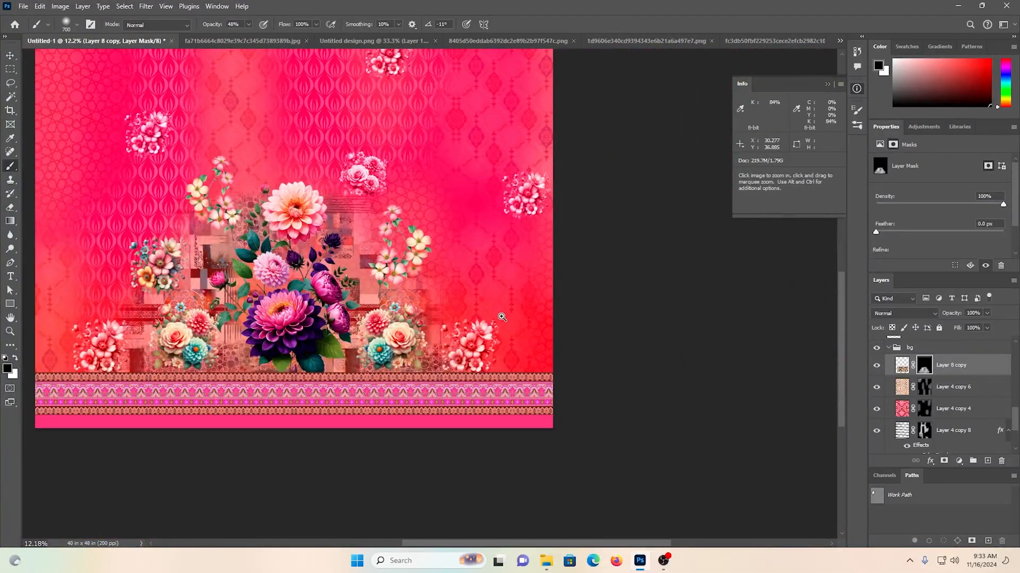
{"action": "left_click_drag", "start_coordinate": [502, 317], "coordinate": [518, 312]}
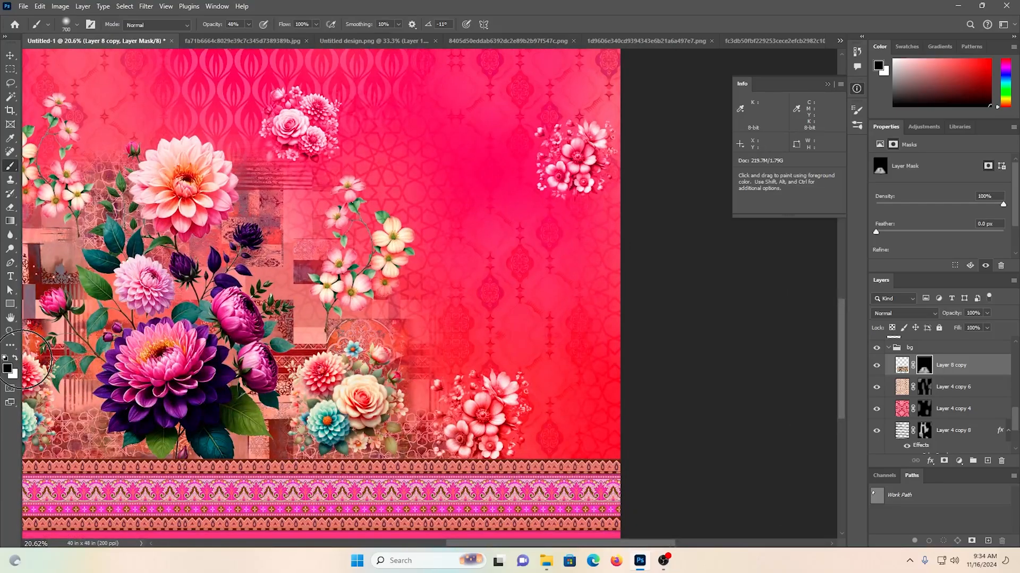
{"action": "mouse_move", "coordinate": [431, 328]}
{"action": "left_mouse_down"}
{"action": "mouse_move", "coordinate": [415, 495]}
{"action": "mouse_move", "coordinate": [441, 516]}
{"action": "left_mouse_up"}
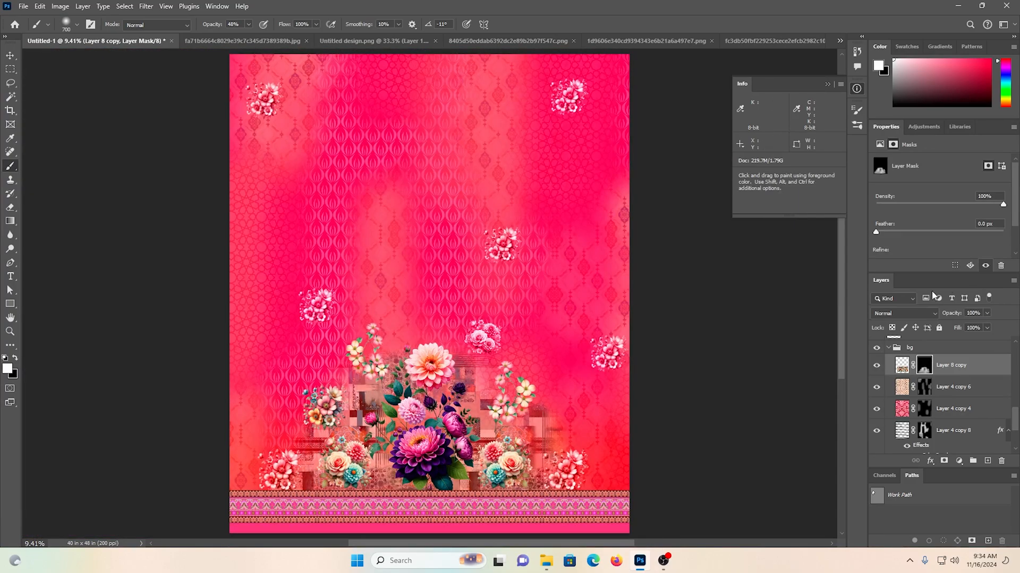
Step: Set the collage layer's blend mode to Luminosity
{"action": "left_click", "coordinate": [898, 311]}
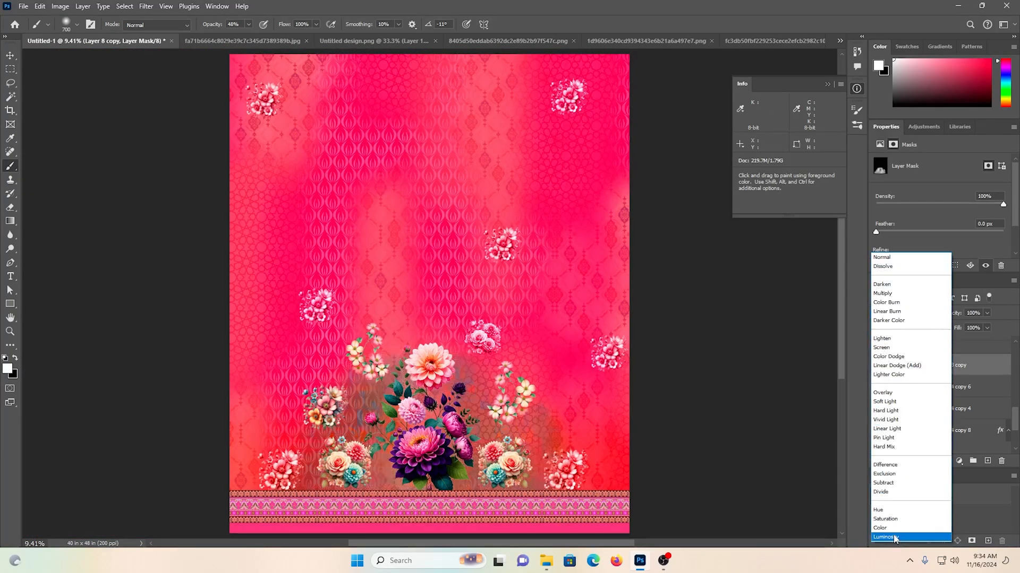
{"action": "left_click", "coordinate": [895, 537]}
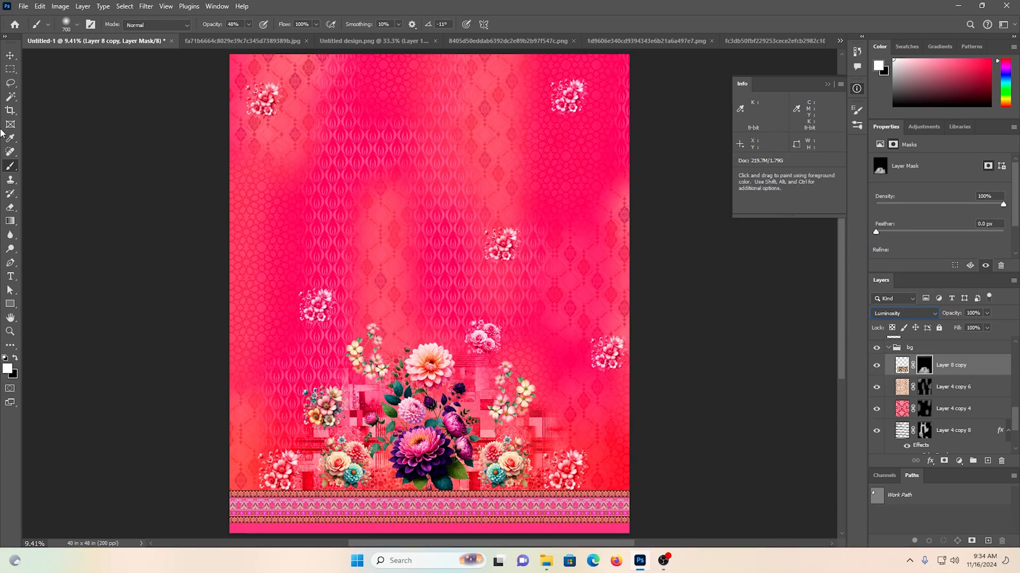
Step: Duplicate the patterned bottom border upward into the upper half of the design and bring the copy to the front of the layer stack
{"action": "left_click", "coordinate": [10, 56]}
{"action": "scroll", "coordinate": [371, 371], "scroll_direction": "up", "scroll_amount": 3}
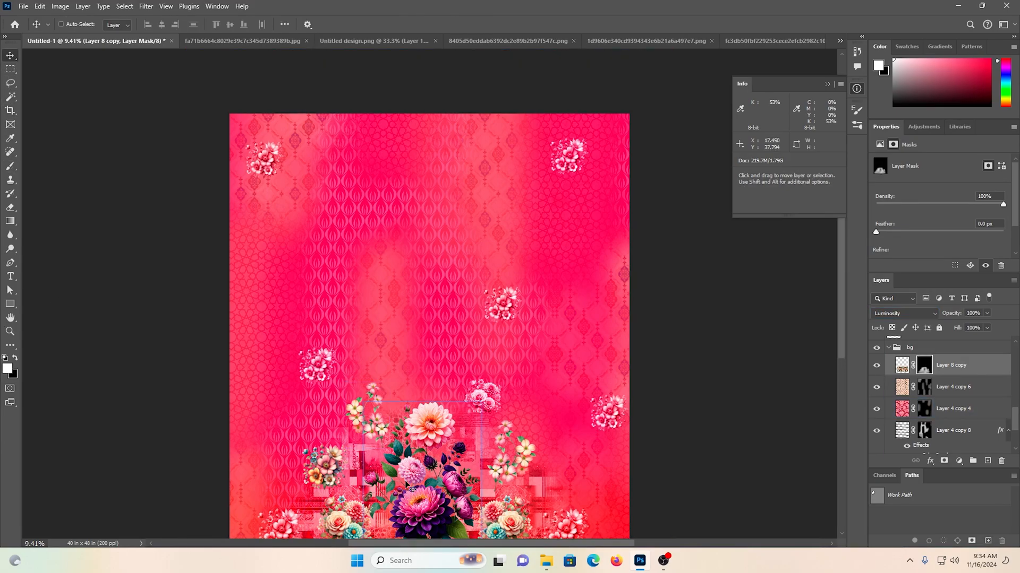
{"action": "scroll", "coordinate": [454, 392], "scroll_direction": "down", "scroll_amount": 3}
{"action": "left_click_drag", "start_coordinate": [455, 392], "coordinate": [463, 330]}
{"action": "left_click", "coordinate": [459, 433], "text": "ctrl"}
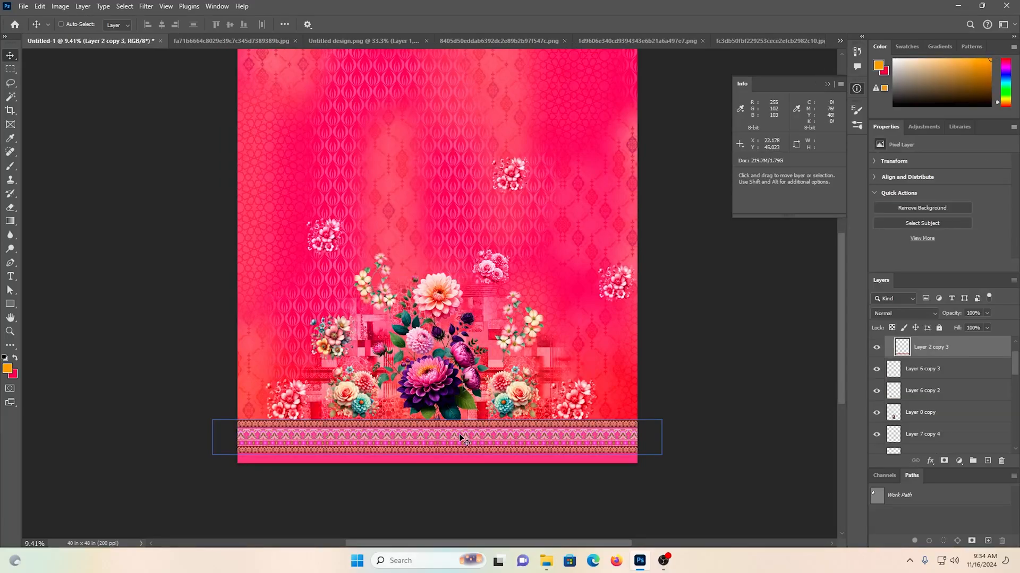
{"action": "left_click_drag", "start_coordinate": [459, 434], "coordinate": [476, 159]}
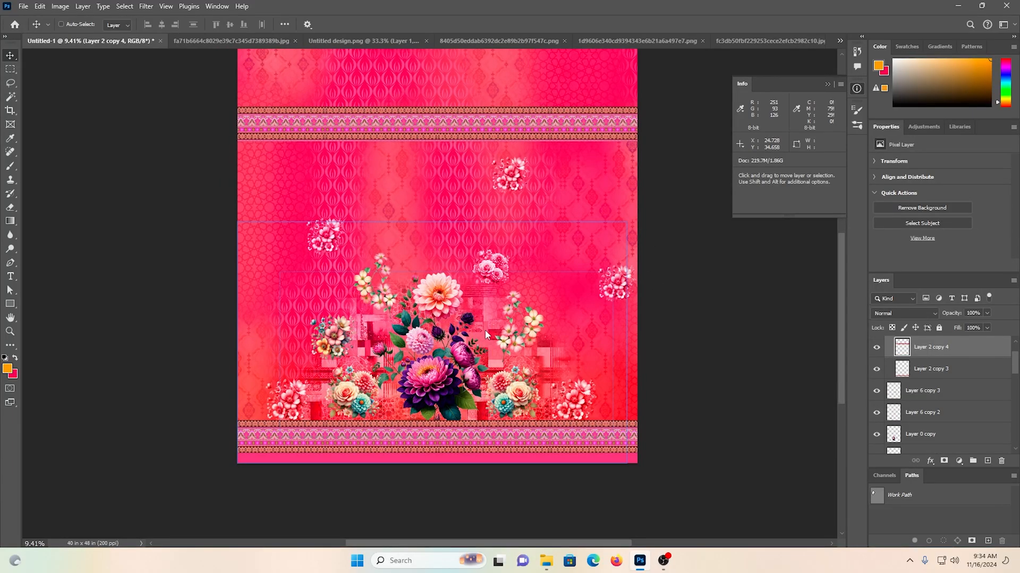
{"action": "key", "text": "ctrl+shift+bracketright"}
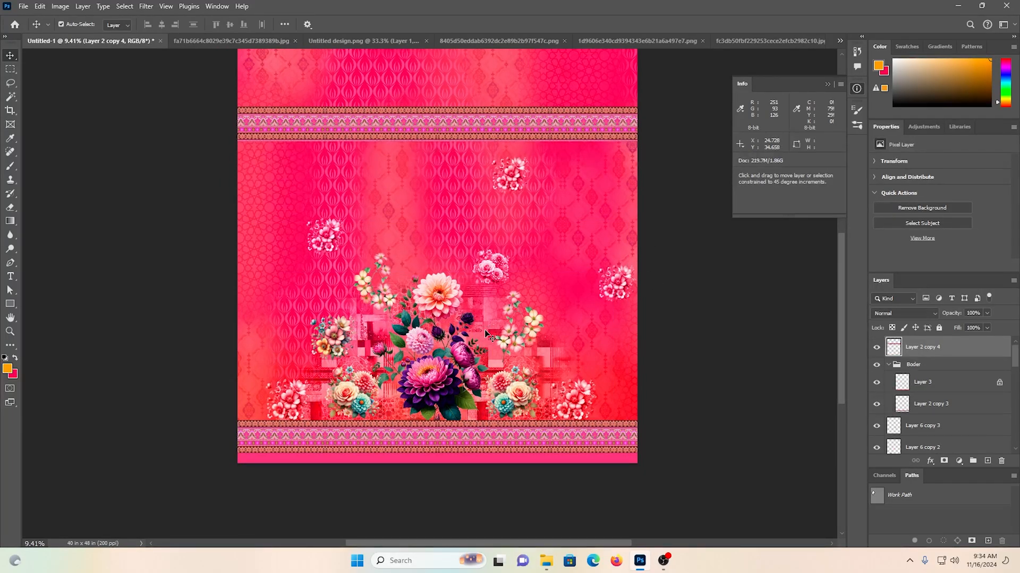
Step: Rotate the border copy 90° into a vertical strip and scale it down proportionally to about 54%
{"action": "scroll", "coordinate": [568, 276], "scroll_direction": "up", "scroll_amount": 3}
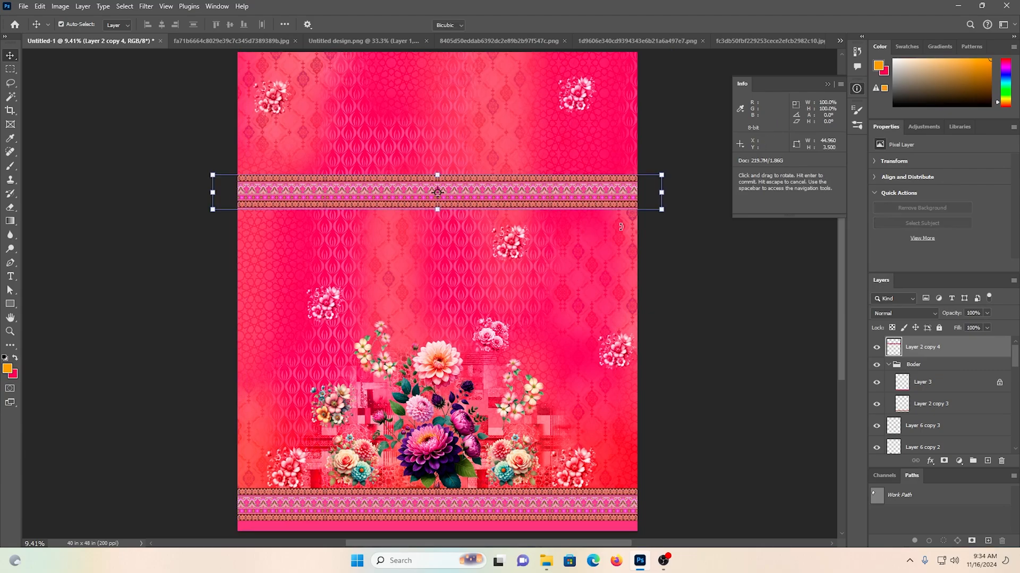
{"action": "key", "text": "ctrl+t"}
{"action": "left_click_drag", "start_coordinate": [685, 142], "coordinate": [455, 441]}
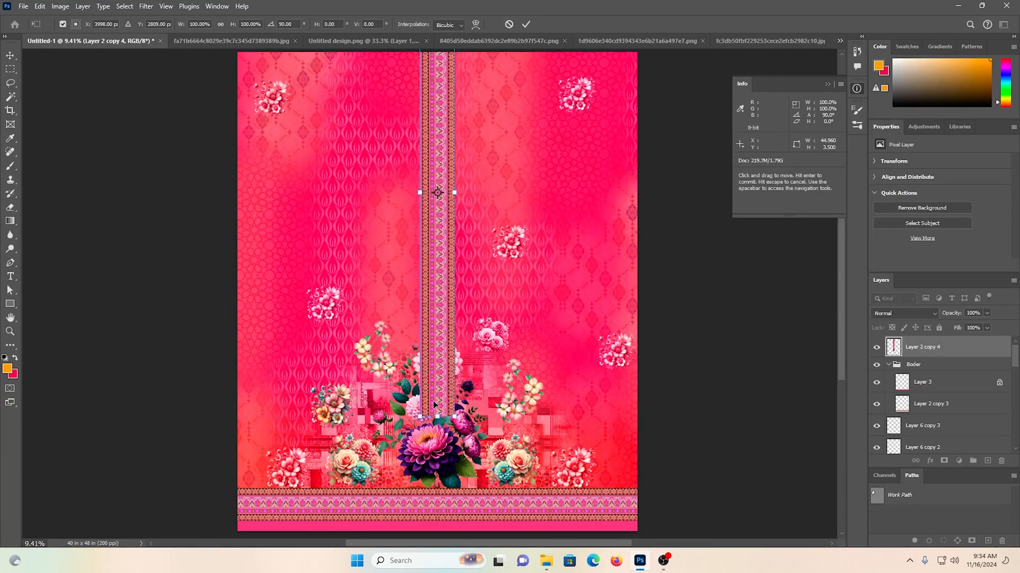
{"action": "left_click_drag", "start_coordinate": [436, 413], "coordinate": [437, 210]}
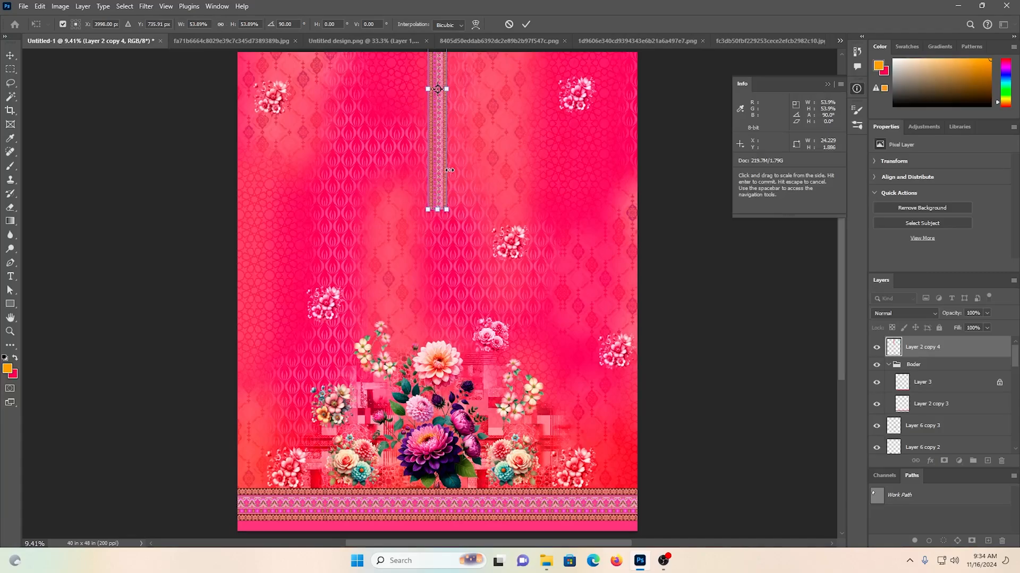
Step: Show the guides and shift the vertical strip left so its inner edge aligns with the centre guide
{"action": "key", "text": "ctrl+;"}
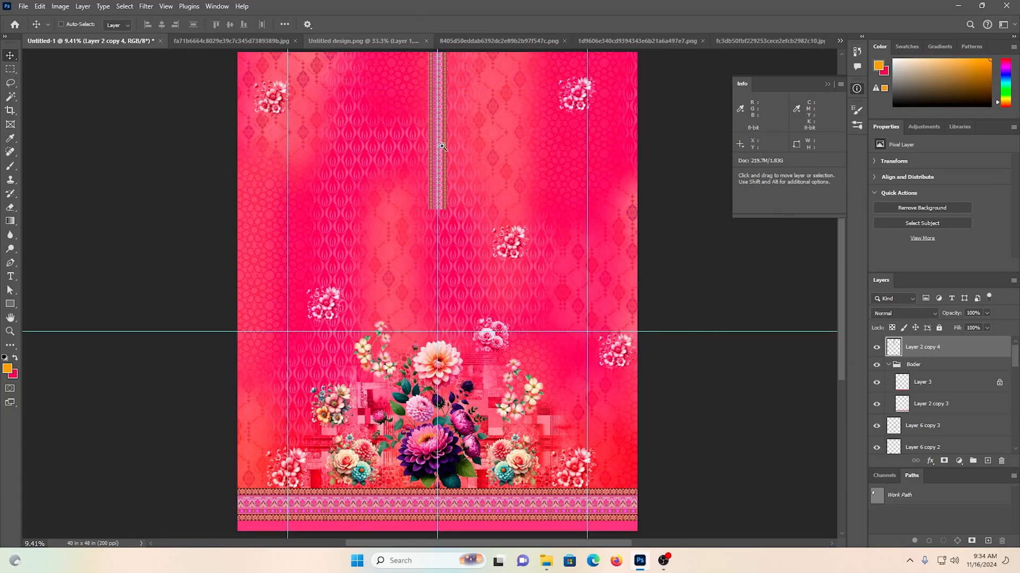
{"action": "left_click_drag", "start_coordinate": [437, 136], "coordinate": [518, 250]}
{"action": "left_click_drag", "start_coordinate": [481, 257], "coordinate": [430, 259]}
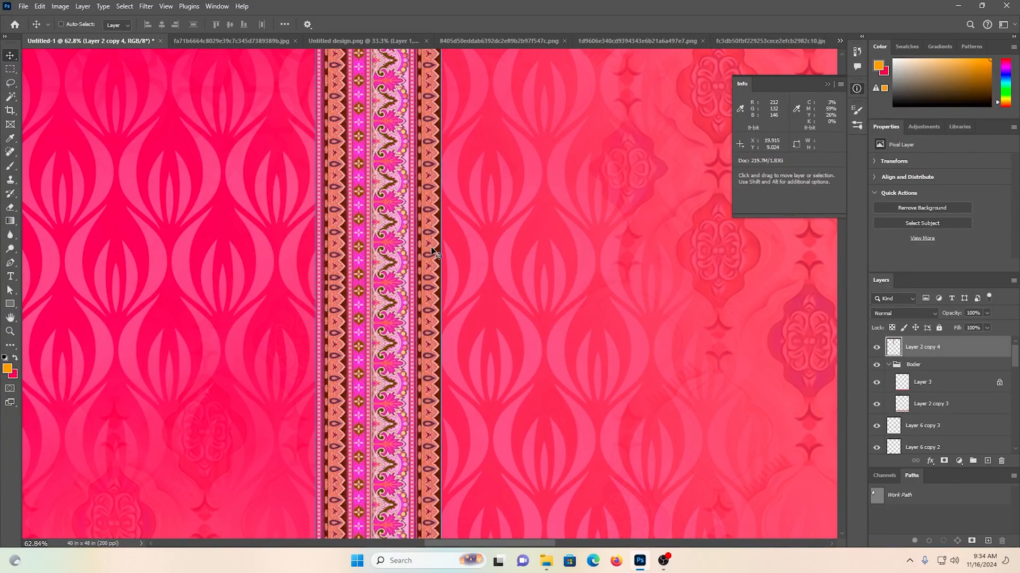
{"action": "left_click_drag", "start_coordinate": [604, 318], "coordinate": [673, 287]}
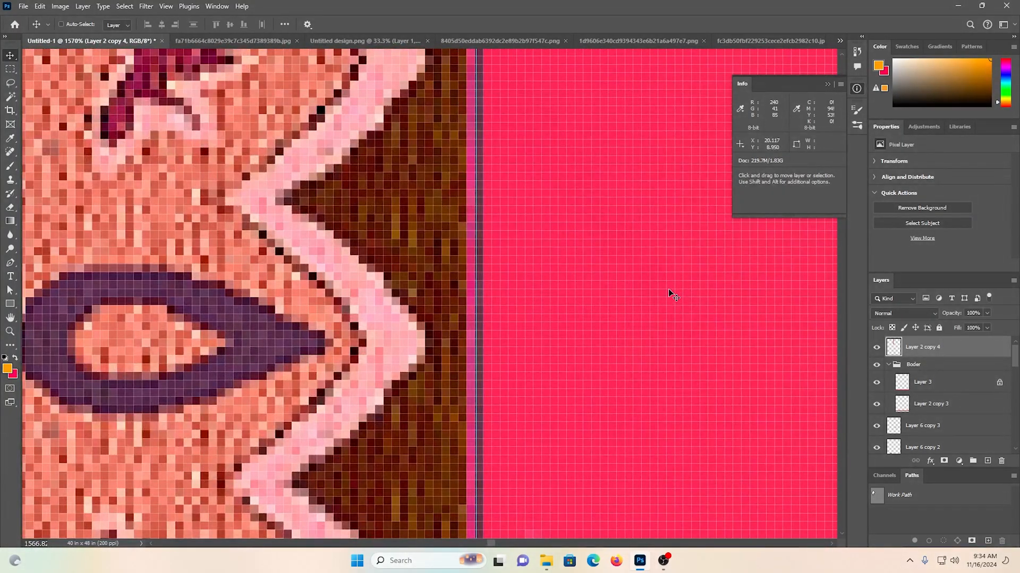
{"action": "key", "text": "Left"}
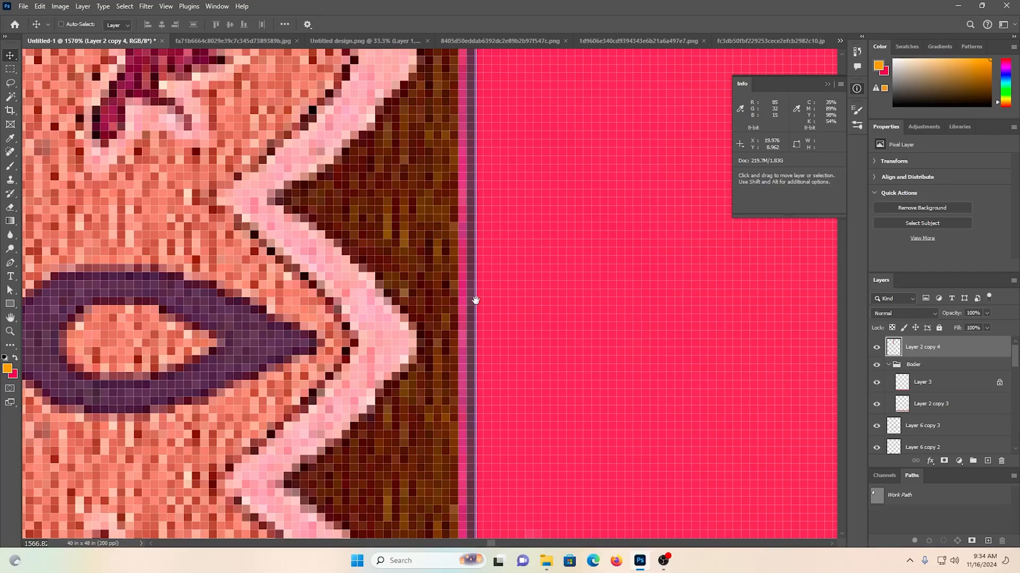
{"action": "left_click_drag", "start_coordinate": [74, 223], "coordinate": [33, 239]}
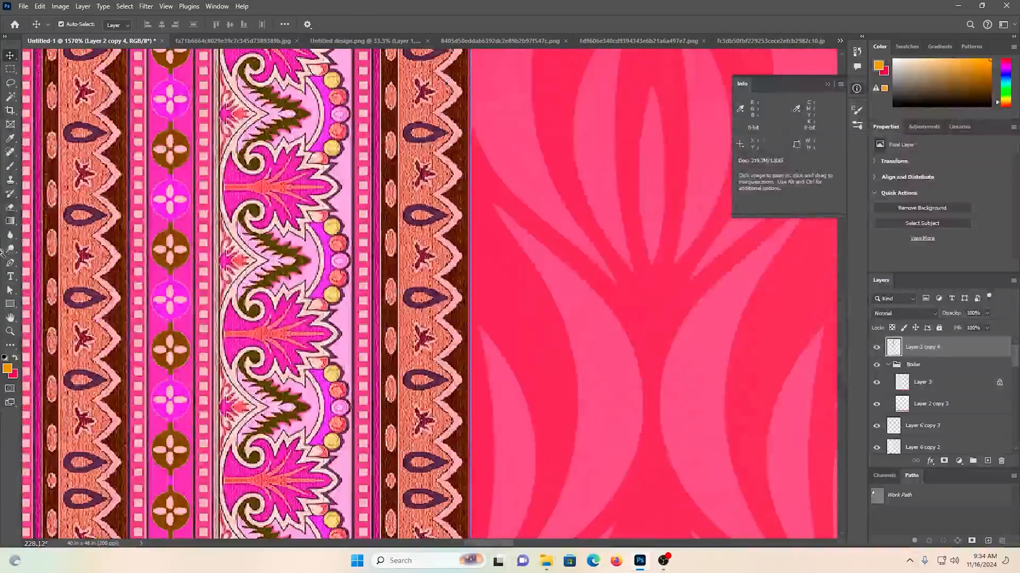
Step: Duplicate the vertical strip to the other side of the centre guide and flip the copy horizontally
{"action": "scroll", "coordinate": [395, 371], "scroll_direction": "down", "scroll_amount": 2}
{"action": "key", "text": "ctrl+space"}
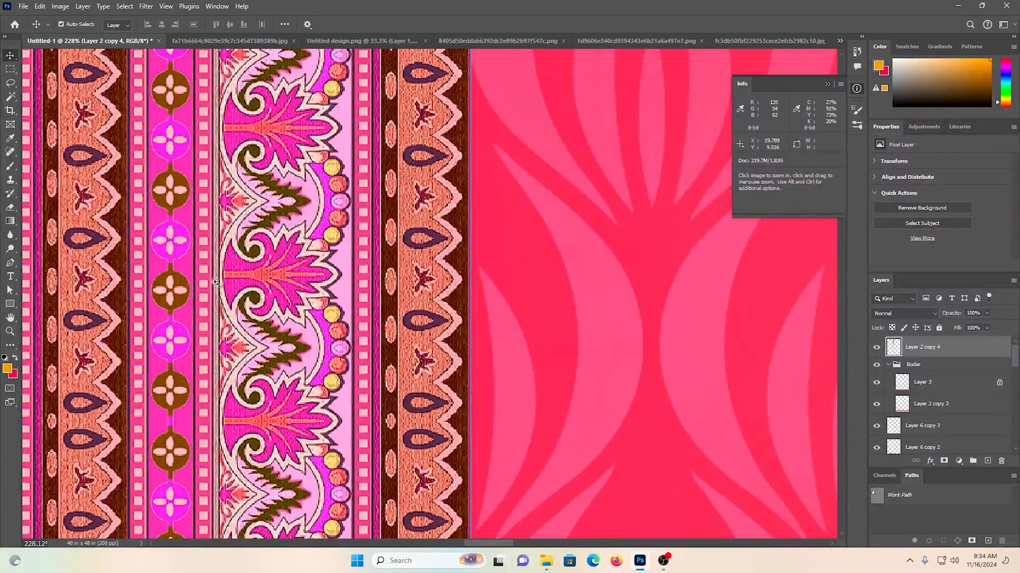
{"action": "left_click_drag", "start_coordinate": [215, 282], "coordinate": [166, 248]}
{"action": "scroll", "coordinate": [430, 383], "scroll_direction": "down", "scroll_amount": 2}
{"action": "left_click_drag", "start_coordinate": [429, 382], "coordinate": [508, 380]}
{"action": "left_click_drag", "start_coordinate": [265, 300], "coordinate": [462, 281]}
{"action": "key", "text": "ctrl+t"}
{"action": "right_click", "coordinate": [462, 280]}
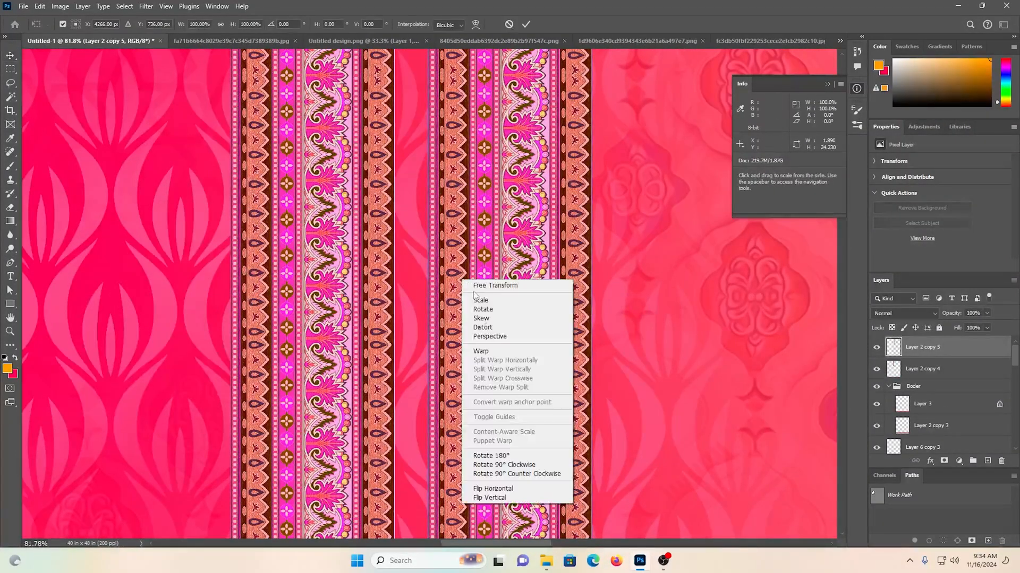
{"action": "left_click", "coordinate": [492, 489]}
{"action": "key", "text": "Return"}
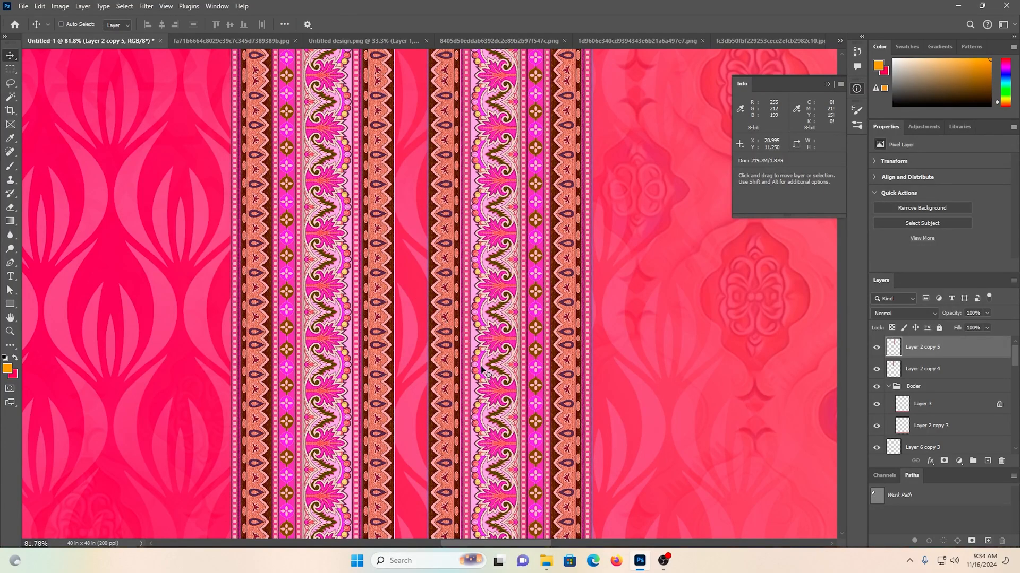
Step: Butt the mirrored strip against the original at the centre guide and merge the two strip layers
{"action": "left_click_drag", "start_coordinate": [414, 292], "coordinate": [498, 292]}
{"action": "left_click_drag", "start_coordinate": [549, 327], "coordinate": [399, 326]}
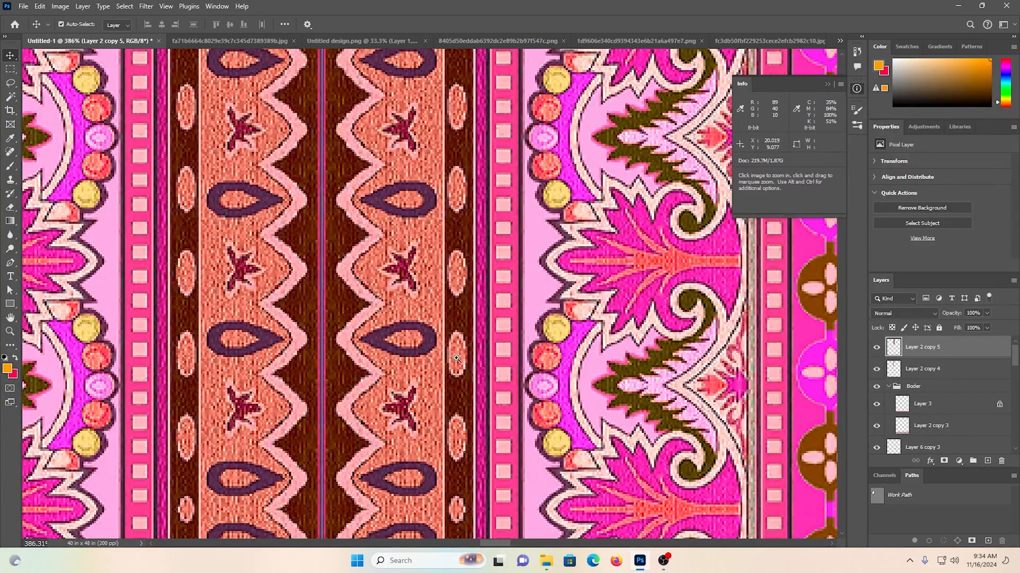
{"action": "left_click_drag", "start_coordinate": [542, 366], "coordinate": [576, 352]}
{"action": "left_click", "coordinate": [99, 309], "text": "ctrl+shift"}
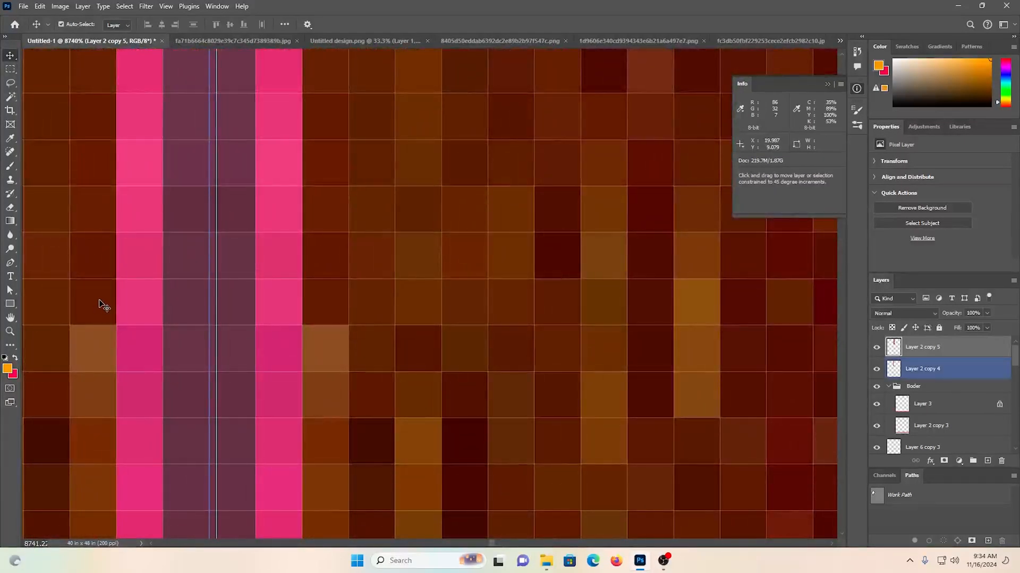
{"action": "key", "text": "ctrl+e"}
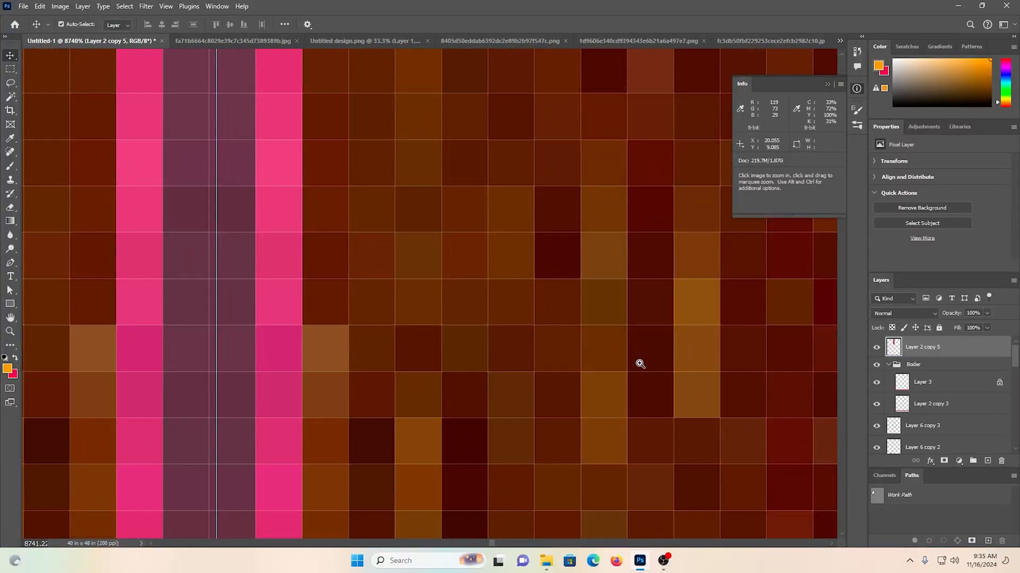
Step: Move the merged double strip straight down along the centre guide
{"action": "left_click_drag", "start_coordinate": [351, 262], "coordinate": [130, 294], "text": "ctrl+space"}
{"action": "left_click_drag", "start_coordinate": [585, 427], "coordinate": [448, 311]}
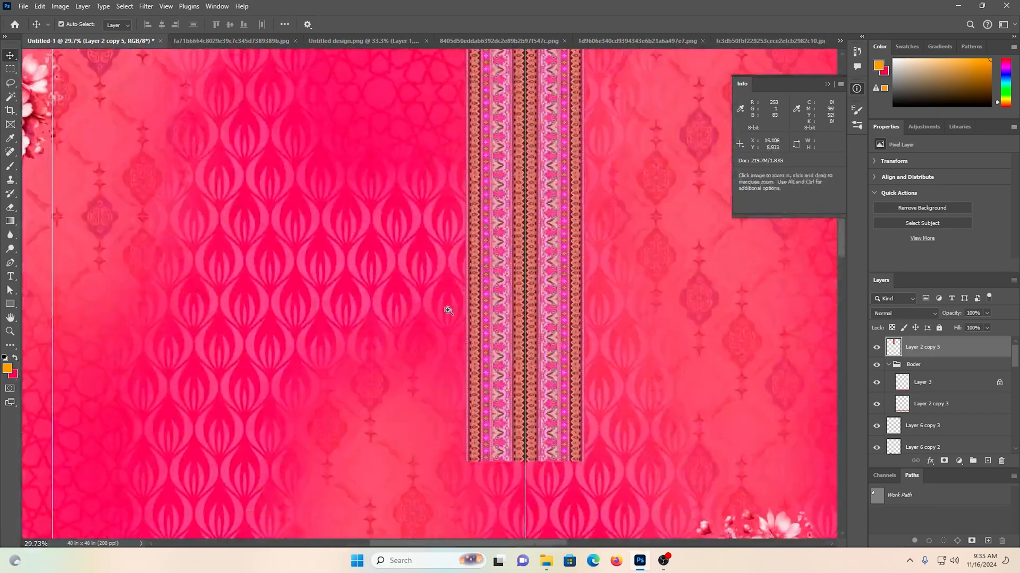
{"action": "scroll", "coordinate": [427, 303], "scroll_direction": "up", "scroll_amount": 1}
{"action": "left_click_drag", "start_coordinate": [474, 353], "coordinate": [447, 352]}
{"action": "key", "text": "ctrl+t"}
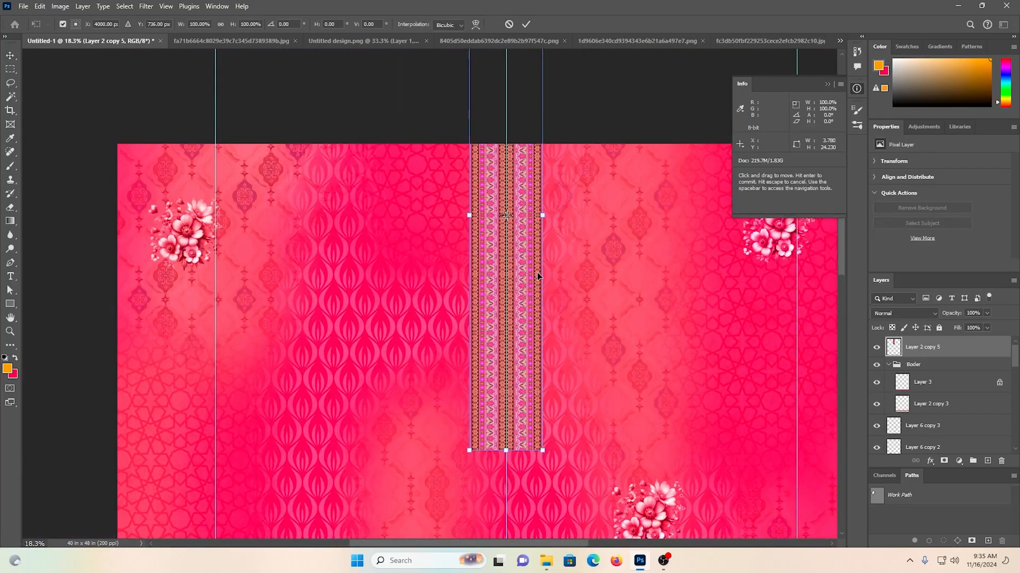
{"action": "left_click_drag", "start_coordinate": [537, 272], "coordinate": [539, 450]}
Step: Marquee an area about 8.75 by 17.1 inches around the strip from the canvas's upper edge, show rulers, and place a horizontal guide at its lower edge
{"action": "left_click", "coordinate": [10, 69]}
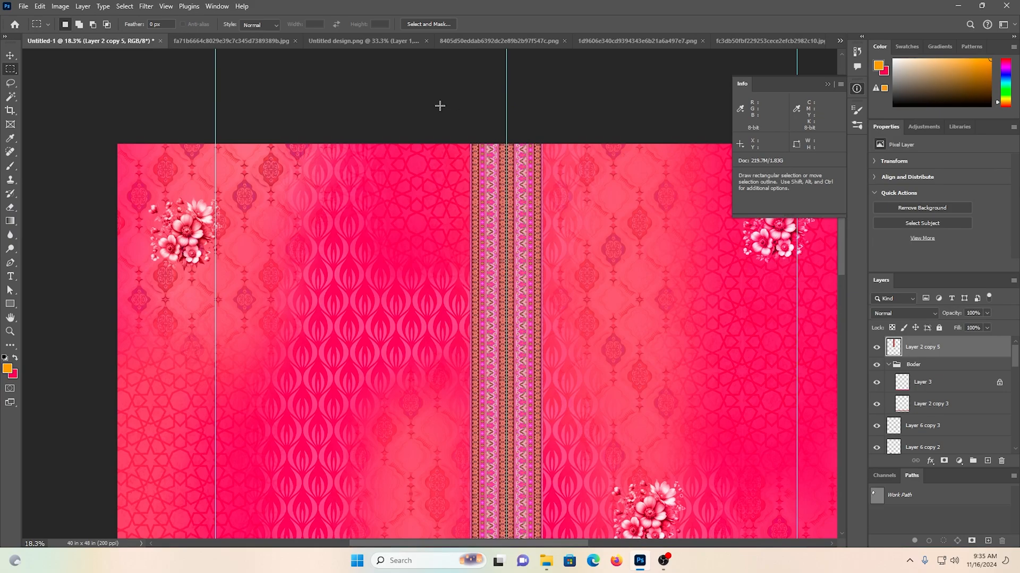
{"action": "left_click_drag", "start_coordinate": [399, 144], "coordinate": [569, 476]}
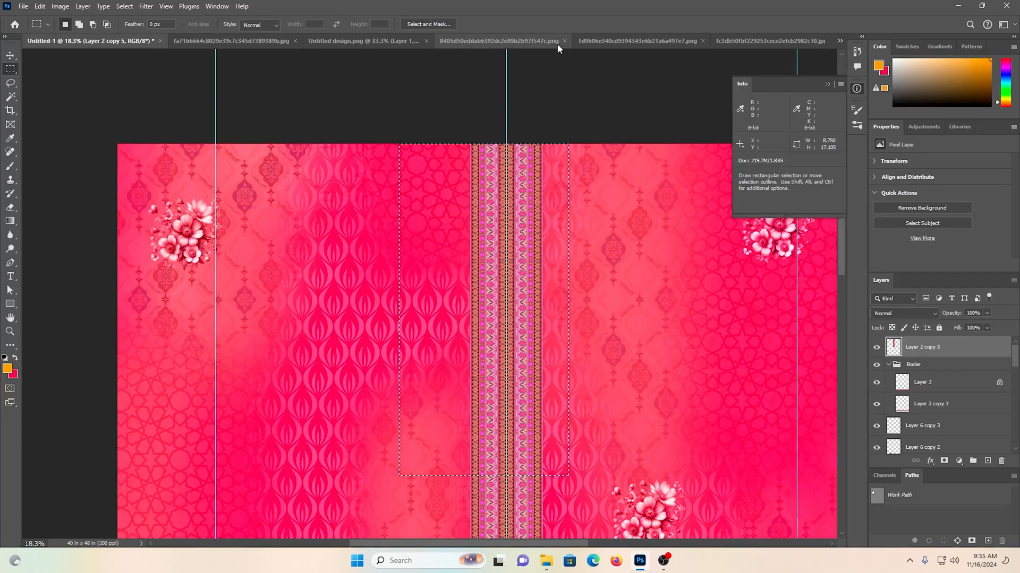
{"action": "key", "text": "ctrl+r"}
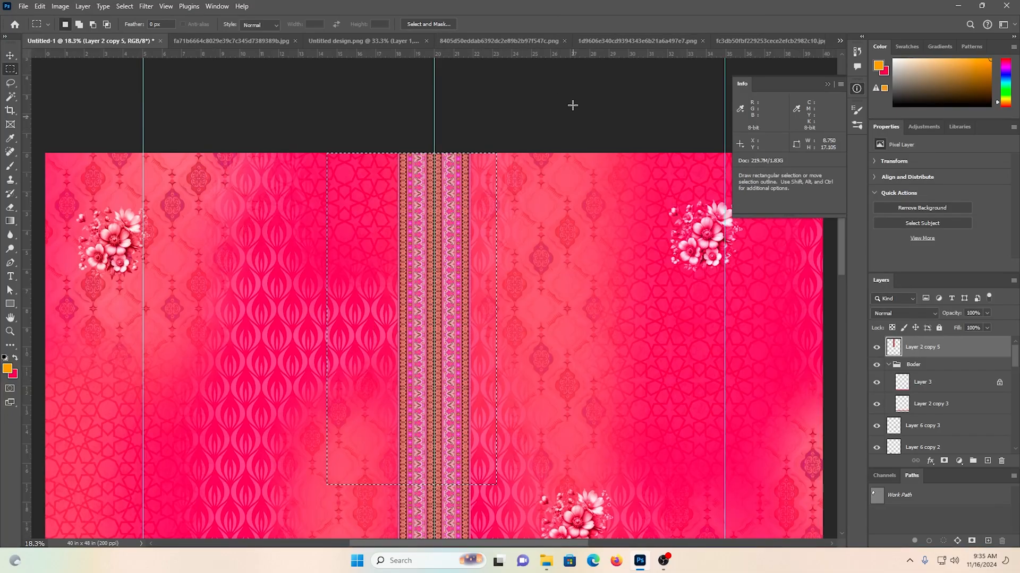
{"action": "left_click_drag", "start_coordinate": [545, 60], "coordinate": [539, 485]}
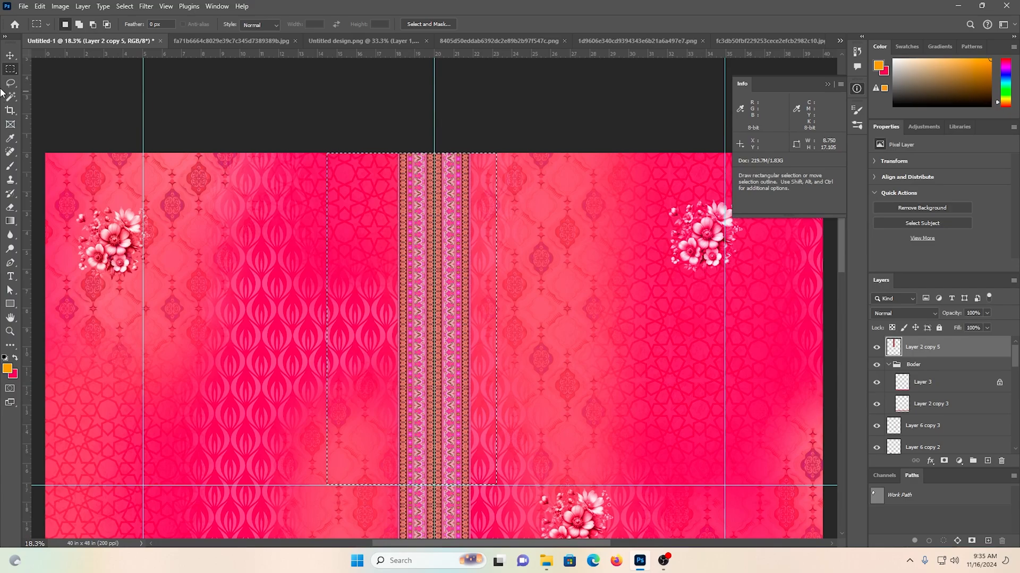
Step: Deselect the marquee and move the double strip up until its lower end meets the horizontal guide
{"action": "key", "text": "v"}
{"action": "key", "text": "ctrl+d"}
{"action": "scroll", "coordinate": [474, 318], "scroll_direction": "down", "scroll_amount": 5}
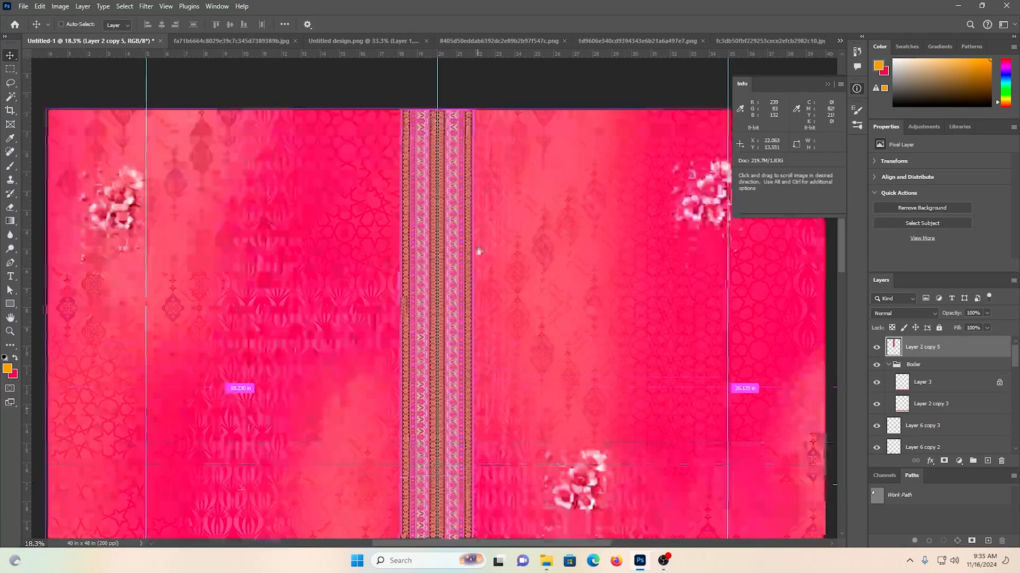
{"action": "left_click_drag", "start_coordinate": [466, 376], "coordinate": [902, 270]}
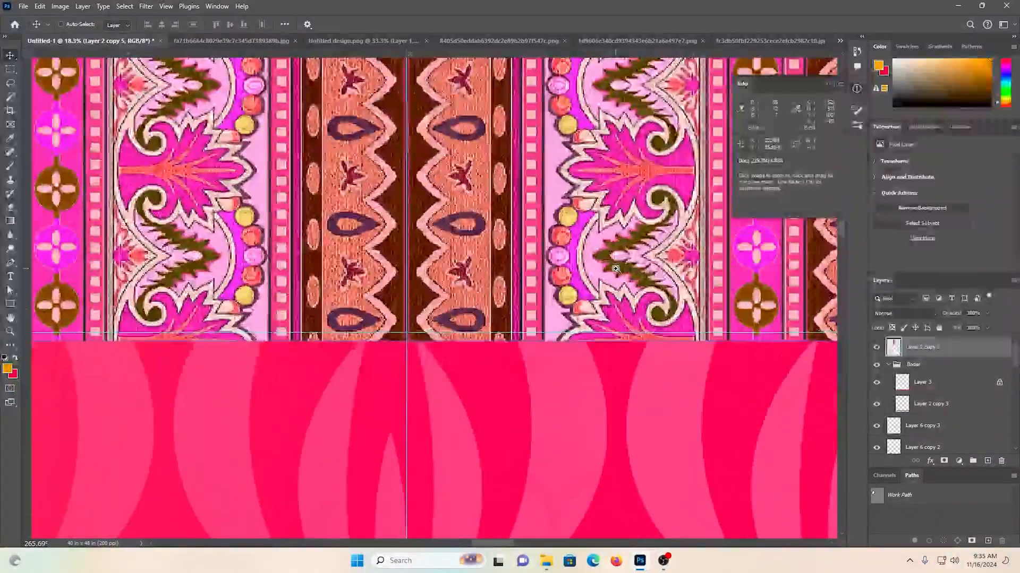
{"action": "key", "text": "Up"}
{"action": "key", "text": "Up"}
{"action": "key", "text": "Up"}
{"action": "key", "text": "Up"}
{"action": "key", "text": "Up"}
{"action": "key", "text": "Up"}
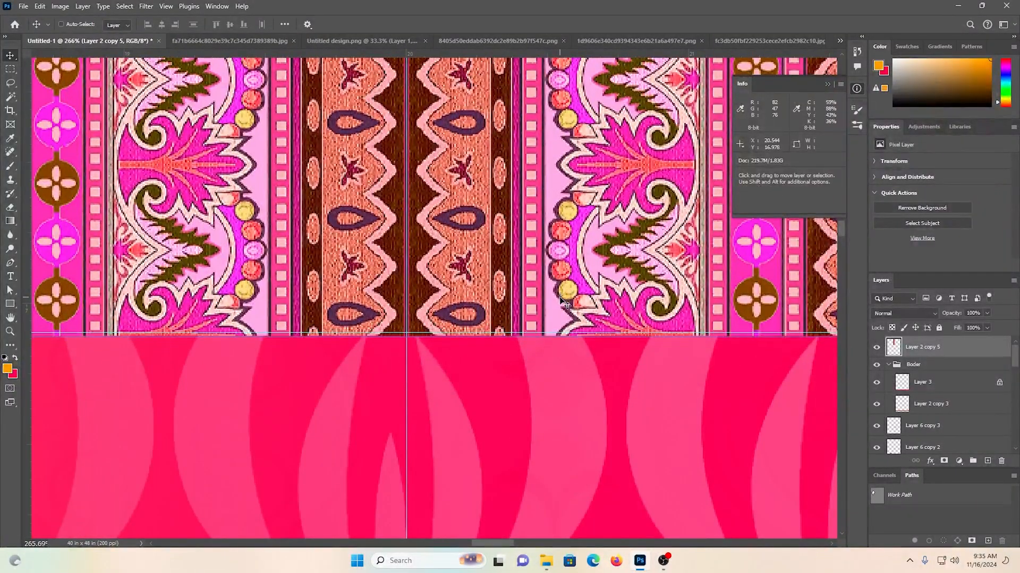
{"action": "key", "text": "Up"}
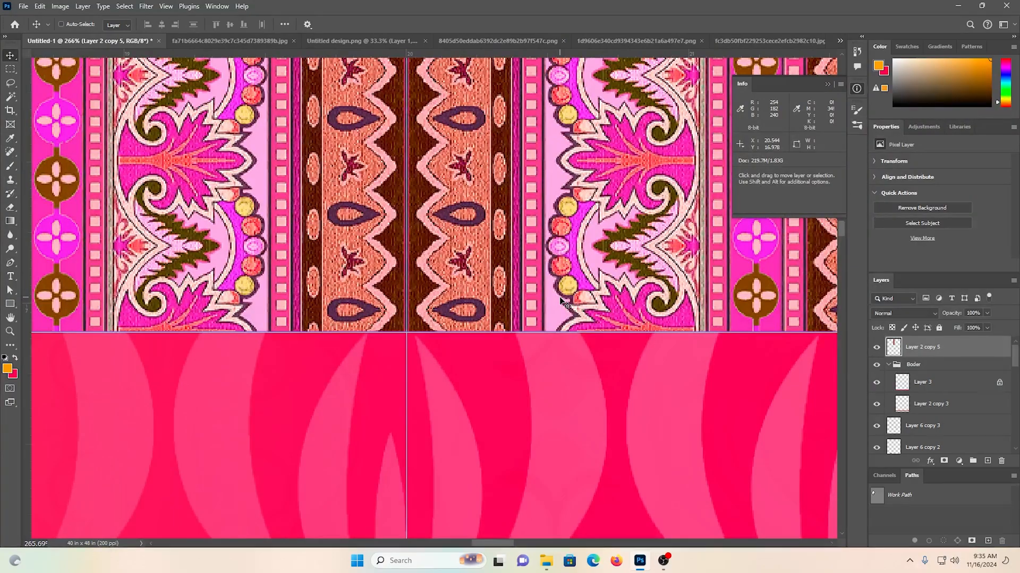
Step: Hide the guides across the design
{"action": "left_click_drag", "start_coordinate": [584, 293], "coordinate": [403, 207]}
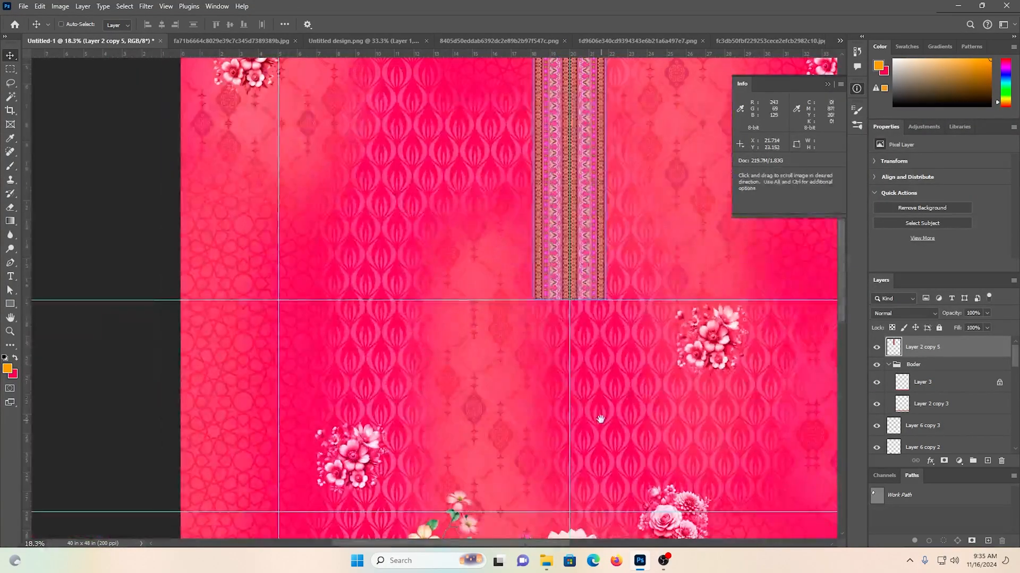
{"action": "left_click_drag", "start_coordinate": [598, 419], "coordinate": [602, 206]}
{"action": "left_click_drag", "start_coordinate": [648, 350], "coordinate": [526, 265]}
{"action": "left_click_drag", "start_coordinate": [747, 367], "coordinate": [769, 425]}
{"action": "key", "text": "ctrl+semicolon"}
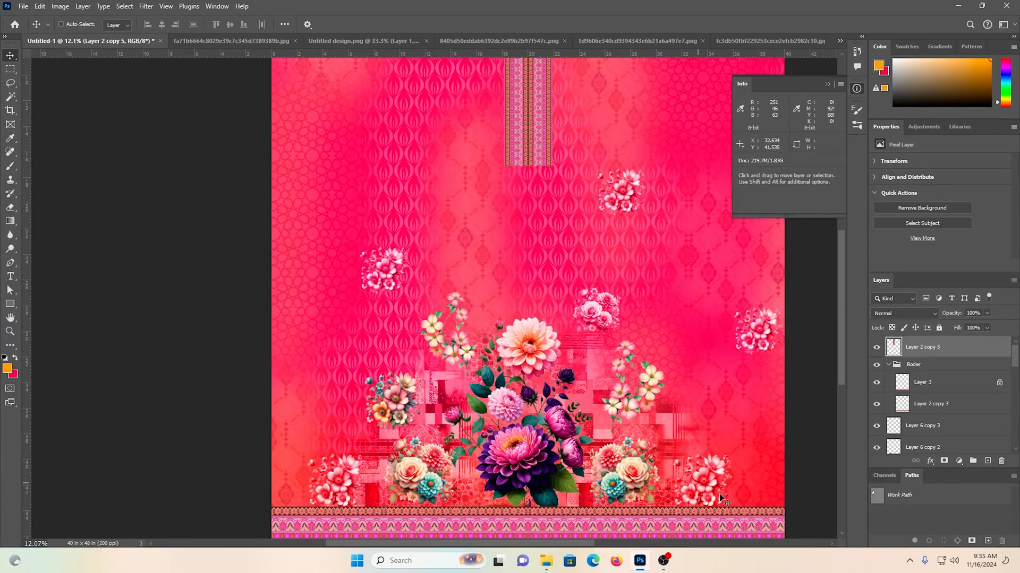
{"action": "scroll", "coordinate": [642, 398], "scroll_direction": "up", "scroll_amount": 1}
{"action": "scroll", "coordinate": [409, 408], "scroll_direction": "down", "scroll_amount": 2}
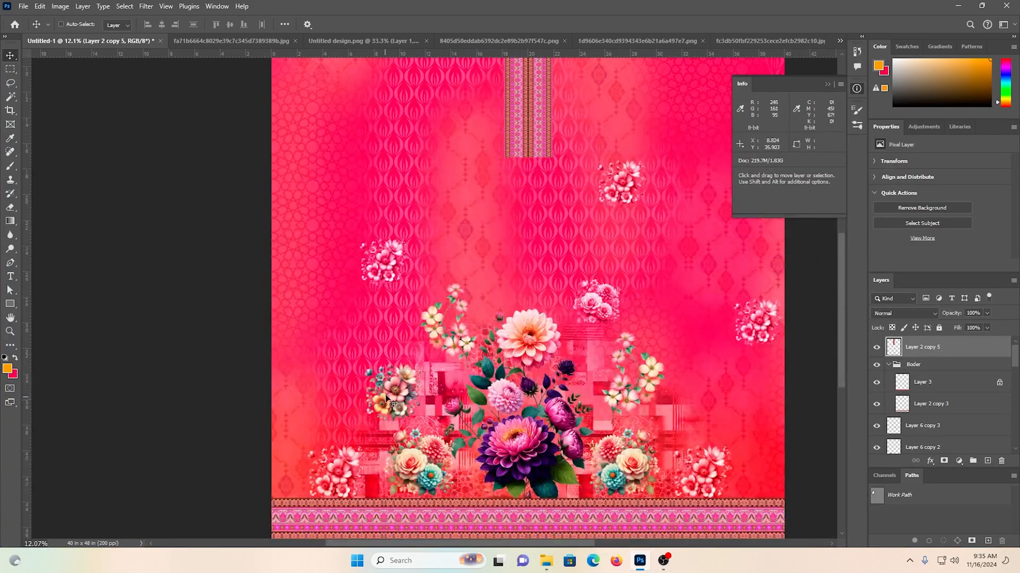
Step: Duplicate the multicoloured flower cluster beside the dahlia bouquet straight upward and scale the copy to about 76%
{"action": "left_click", "coordinate": [391, 391], "text": "ctrl"}
{"action": "left_click_drag", "start_coordinate": [430, 393], "coordinate": [441, 203]}
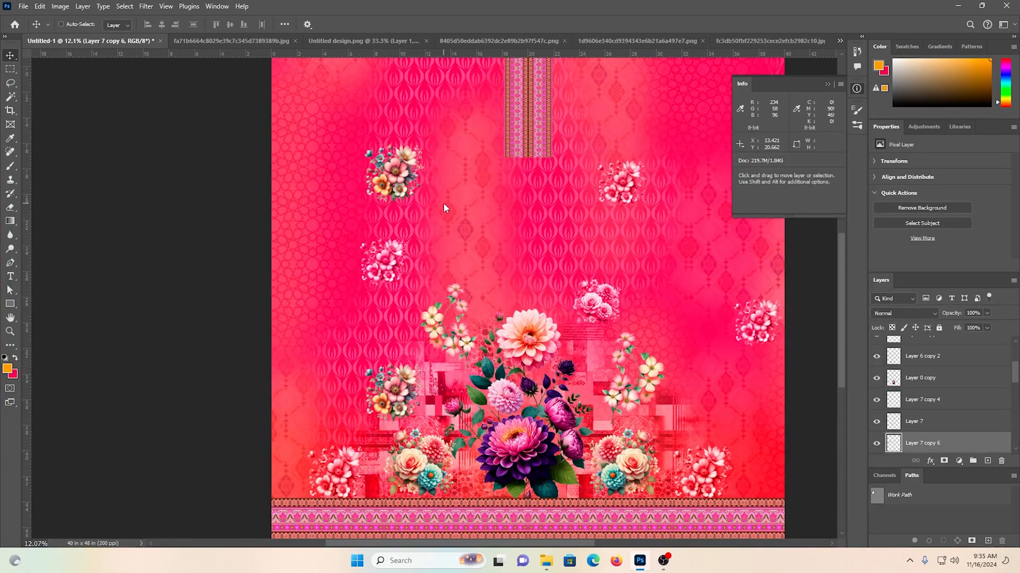
{"action": "key", "text": "ctrl+t"}
{"action": "left_click_drag", "start_coordinate": [425, 141], "coordinate": [419, 155]}
{"action": "key", "text": "Return"}
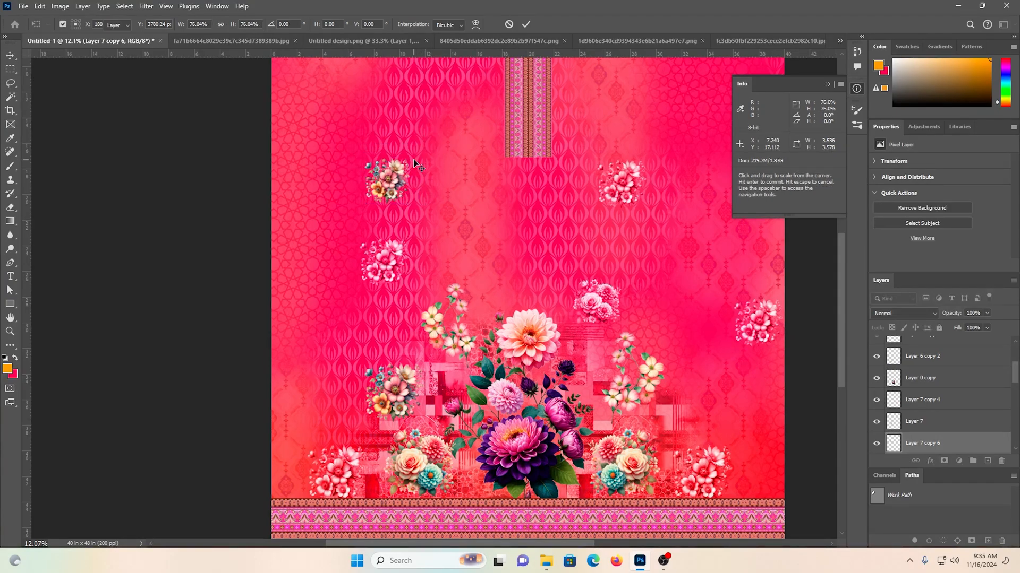
Step: Bring the cluster copy to the front and fit it over the vertical strip's lower end with Free Transform
{"action": "left_click_drag", "start_coordinate": [413, 215], "coordinate": [585, 171]}
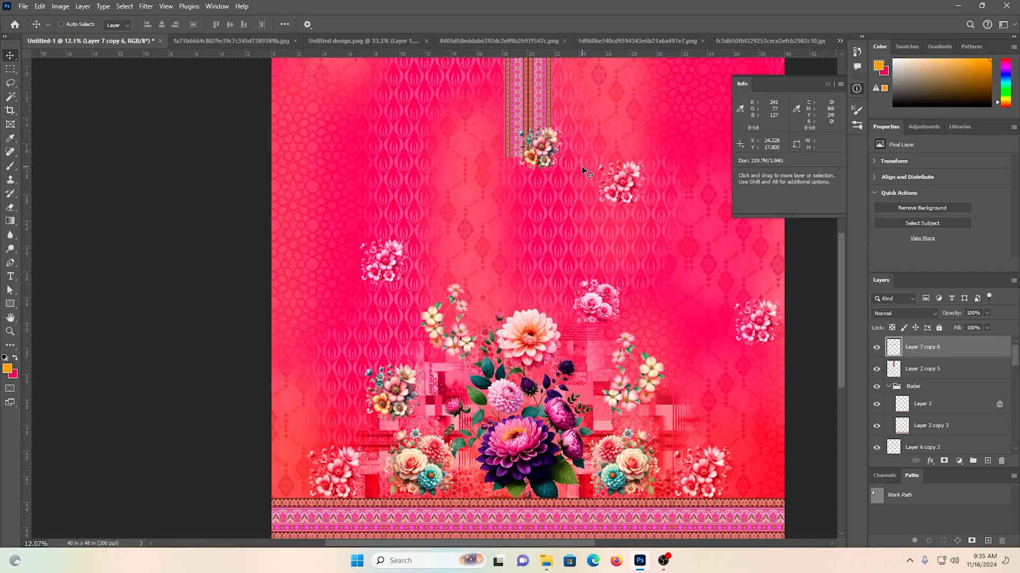
{"action": "scroll", "coordinate": [538, 186], "scroll_direction": "up", "scroll_amount": 2}
{"action": "left_click_drag", "start_coordinate": [519, 188], "coordinate": [574, 288]}
{"action": "key", "text": "ctrl+t"}
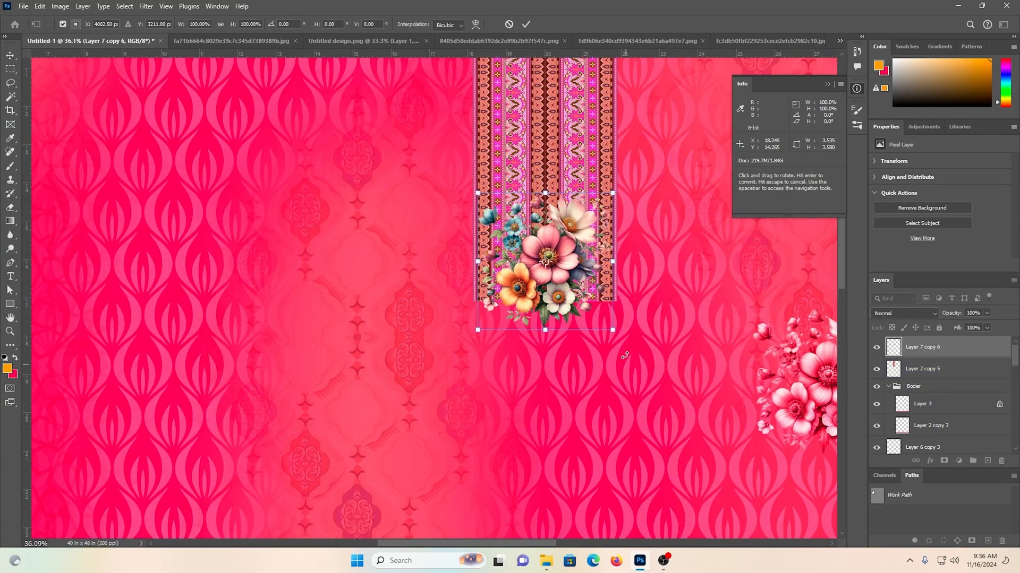
{"action": "left_click_drag", "start_coordinate": [620, 338], "coordinate": [594, 307]}
{"action": "key", "text": "Return"}
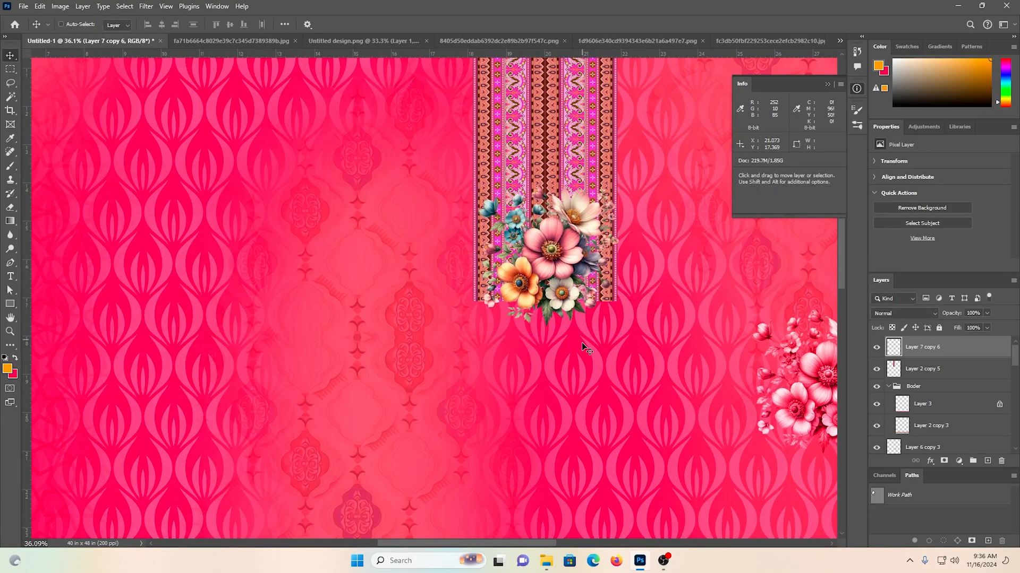
Step: Add a layer mask to the strip and fade its lower end around the flowers with a black brush at 48% opacity
{"action": "left_click", "coordinate": [593, 114]}
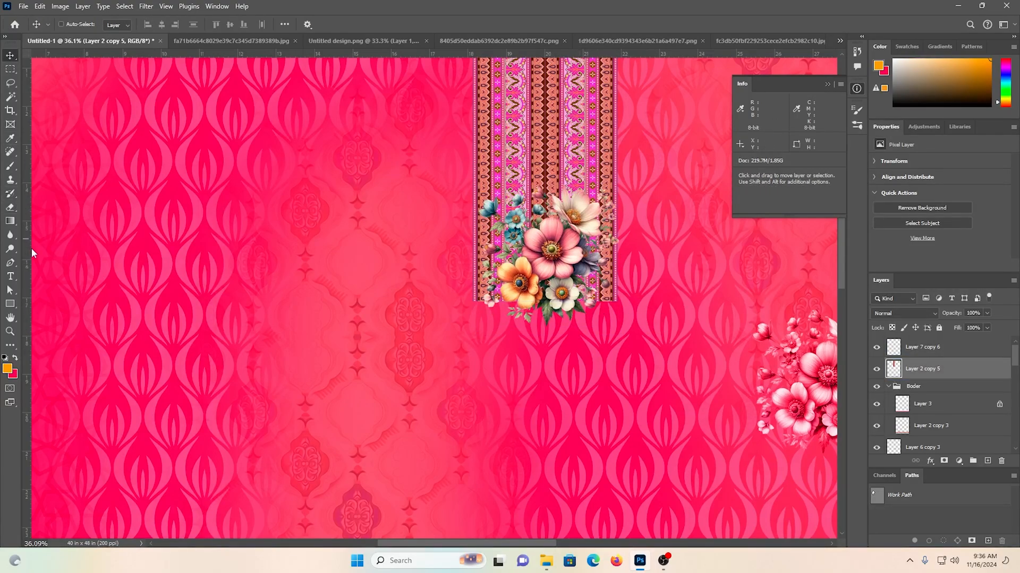
{"action": "left_click", "coordinate": [944, 461]}
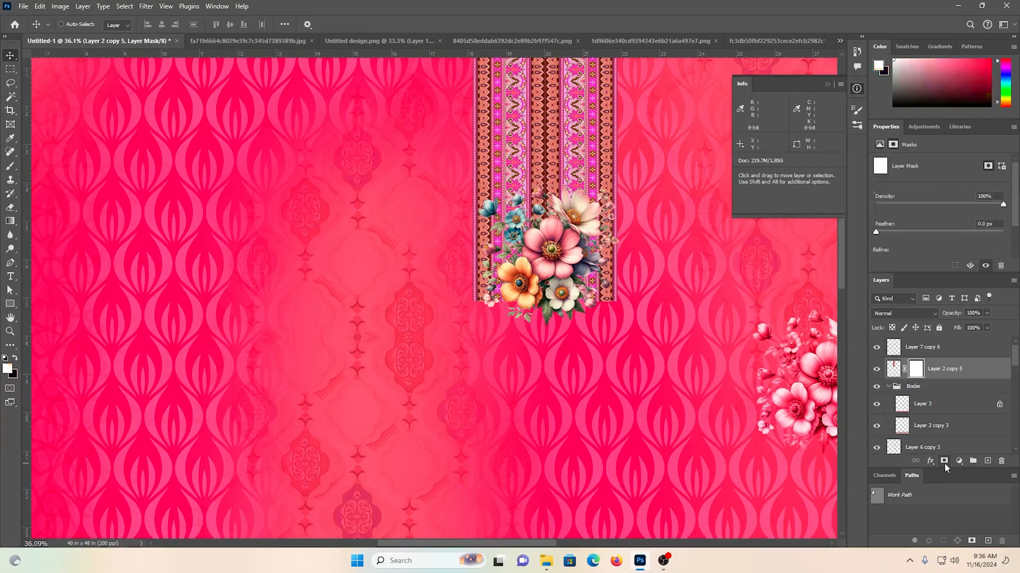
{"action": "left_click", "coordinate": [10, 168]}
{"action": "left_click", "coordinate": [15, 359]}
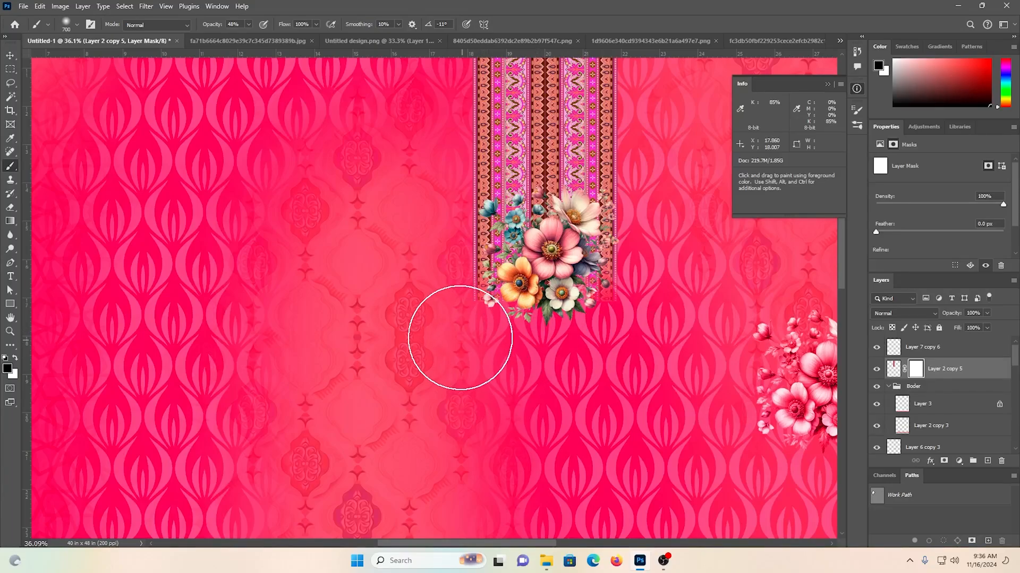
{"action": "left_click", "coordinate": [11, 56]}
Step: Duplicate the cream flower spray beside the dahlia bouquet into the upper design and scale the copy to about 3.05 by 4.5 inches
{"action": "mouse_move", "coordinate": [498, 303]}
{"action": "left_mouse_down"}
{"action": "mouse_move", "coordinate": [341, 228]}
{"action": "mouse_move", "coordinate": [223, 207]}
{"action": "mouse_move", "coordinate": [331, 248]}
{"action": "left_mouse_up"}
{"action": "left_click_drag", "start_coordinate": [492, 410], "coordinate": [494, 359]}
{"action": "left_click_drag", "start_coordinate": [491, 451], "coordinate": [543, 360]}
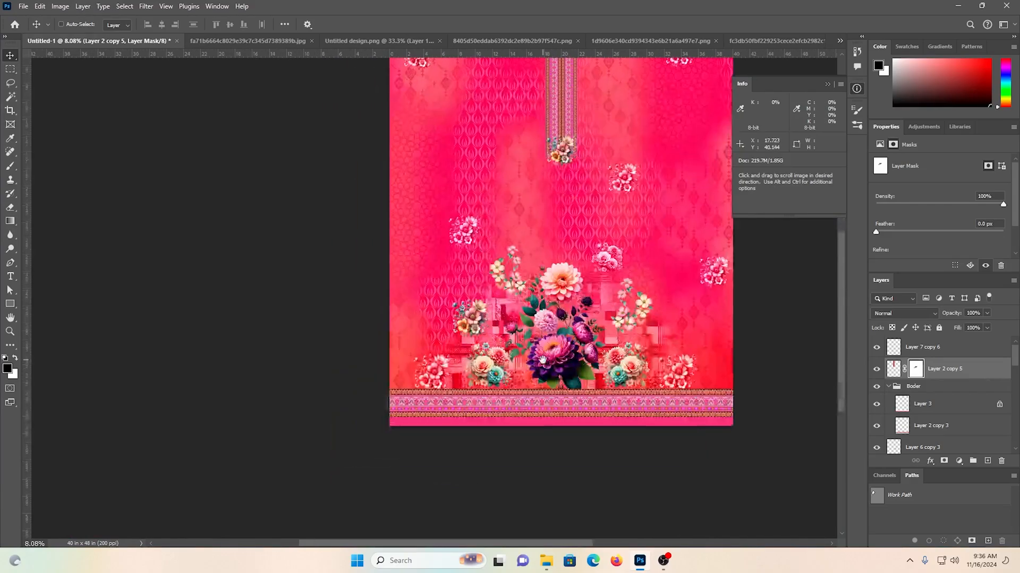
{"action": "left_click_drag", "start_coordinate": [560, 226], "coordinate": [578, 260]}
{"action": "left_click_drag", "start_coordinate": [578, 208], "coordinate": [519, 253]}
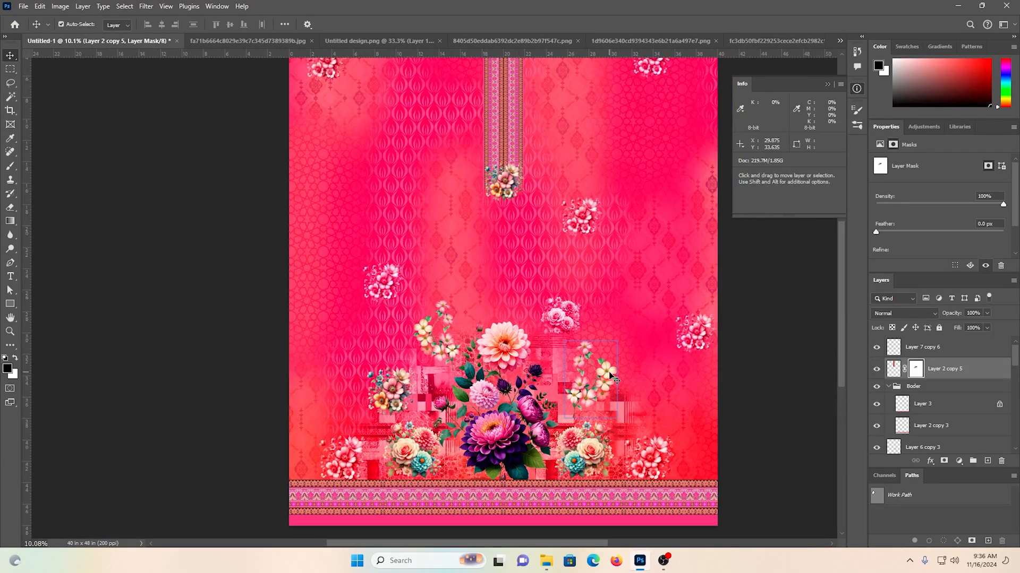
{"action": "left_click_drag", "start_coordinate": [610, 378], "coordinate": [442, 183]}
{"action": "key", "text": "ctrl+t"}
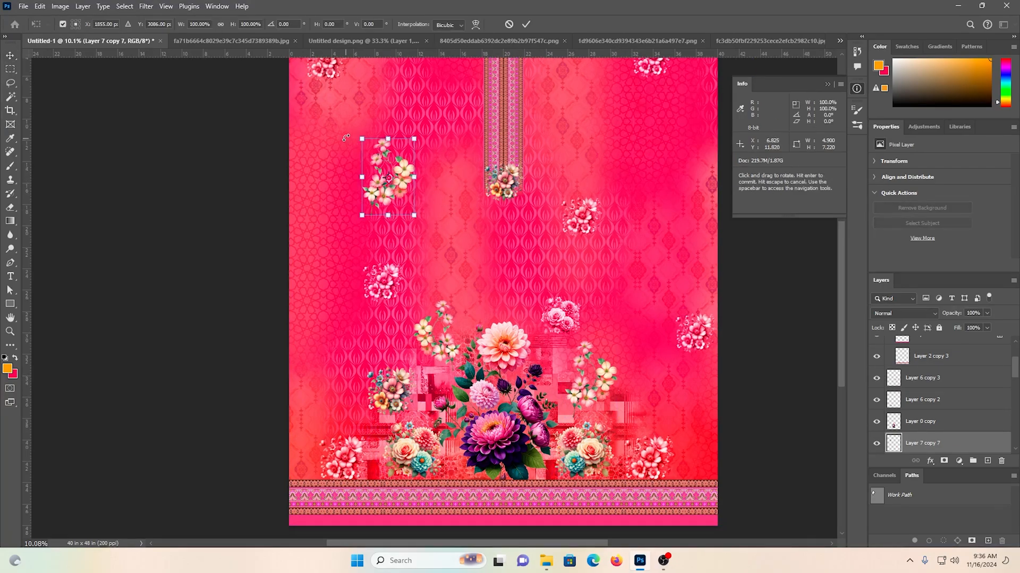
{"action": "left_click_drag", "start_coordinate": [388, 139], "coordinate": [389, 167]}
{"action": "key", "text": "Return"}
Step: Move the small flower spray to the upper part of the strip's left edge and flip it horizontally
{"action": "scroll", "coordinate": [389, 168], "scroll_direction": "up", "scroll_amount": 1}
{"action": "left_click_drag", "start_coordinate": [418, 308], "coordinate": [508, 186]}
{"action": "scroll", "coordinate": [502, 105], "scroll_direction": "up", "scroll_amount": 2}
{"action": "key", "text": "ctrl+t"}
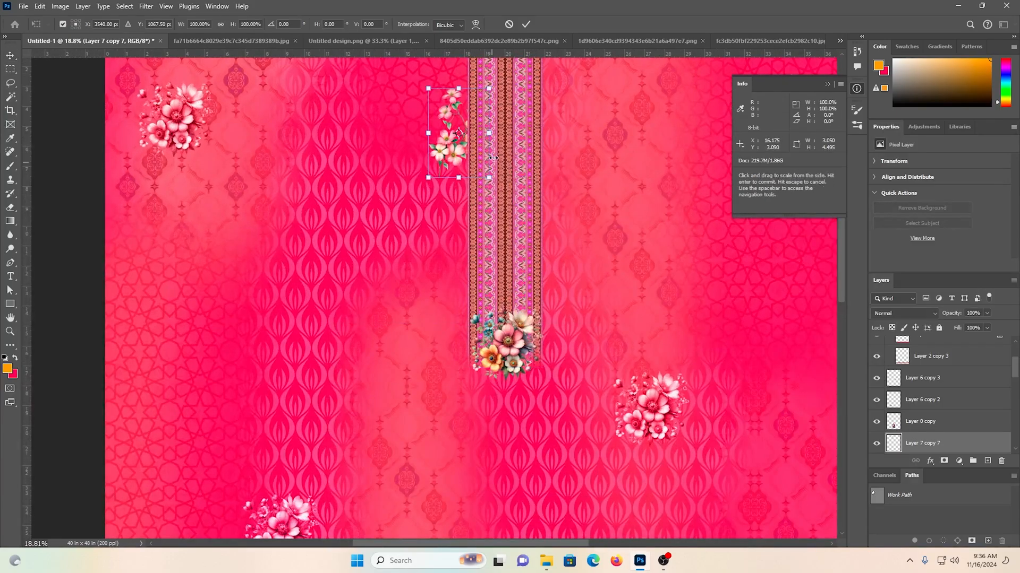
{"action": "right_click", "coordinate": [494, 158]}
{"action": "left_click", "coordinate": [521, 375]}
{"action": "key", "text": "Return"}
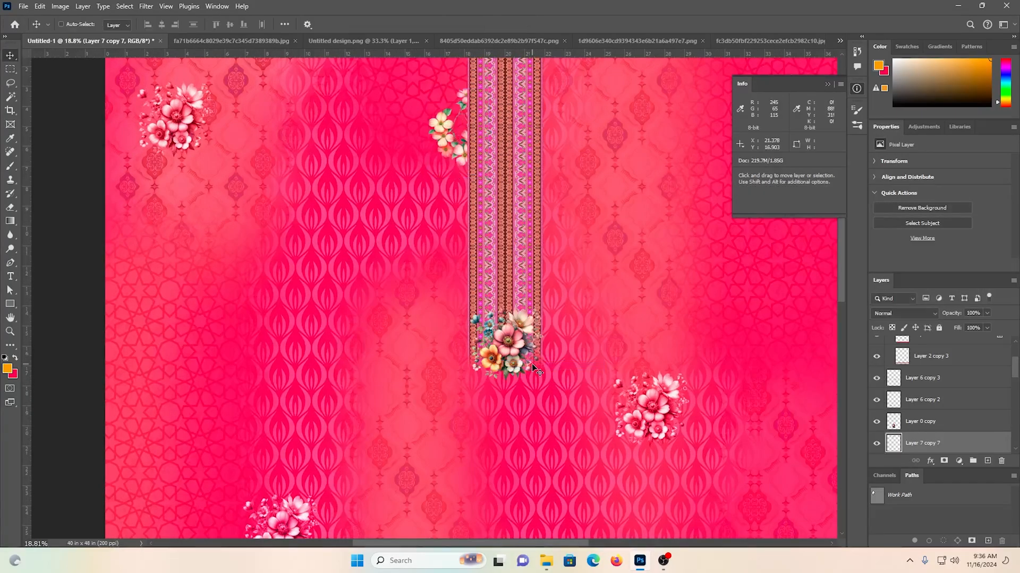
Step: Bring the flipped spray to the front and reposition it lower, overlapping the strip's left half
{"action": "scroll", "coordinate": [531, 364], "scroll_direction": "up", "scroll_amount": 1}
{"action": "scroll", "coordinate": [533, 364], "scroll_direction": "up", "scroll_amount": 1}
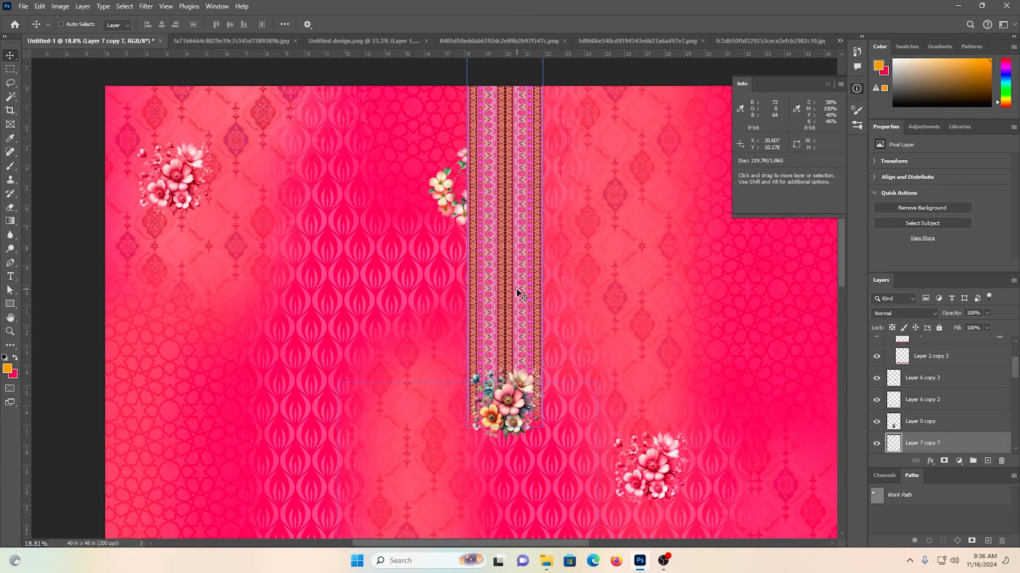
{"action": "left_click_drag", "start_coordinate": [486, 243], "coordinate": [489, 266]}
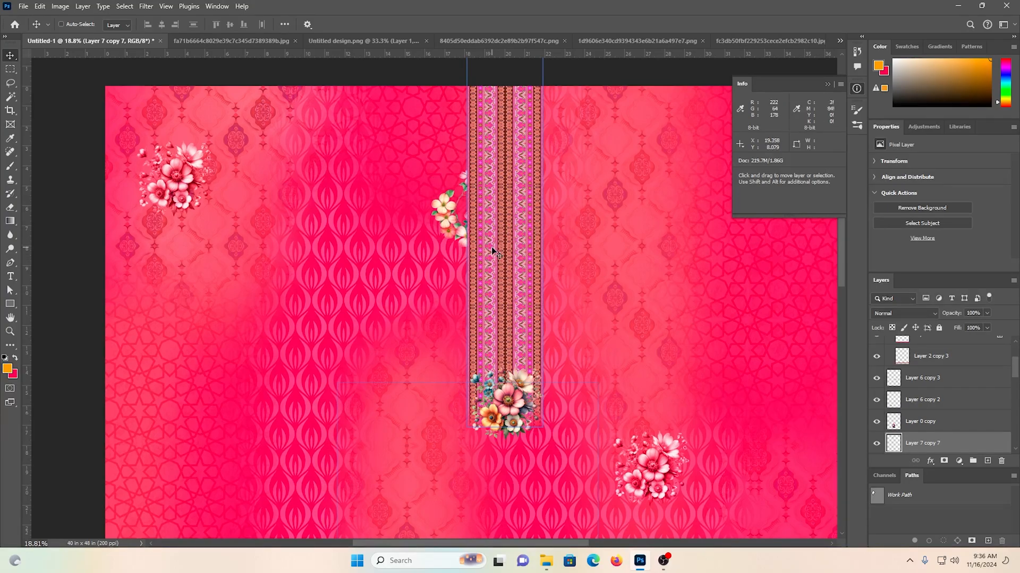
{"action": "key", "text": "ctrl+shift+bracketright"}
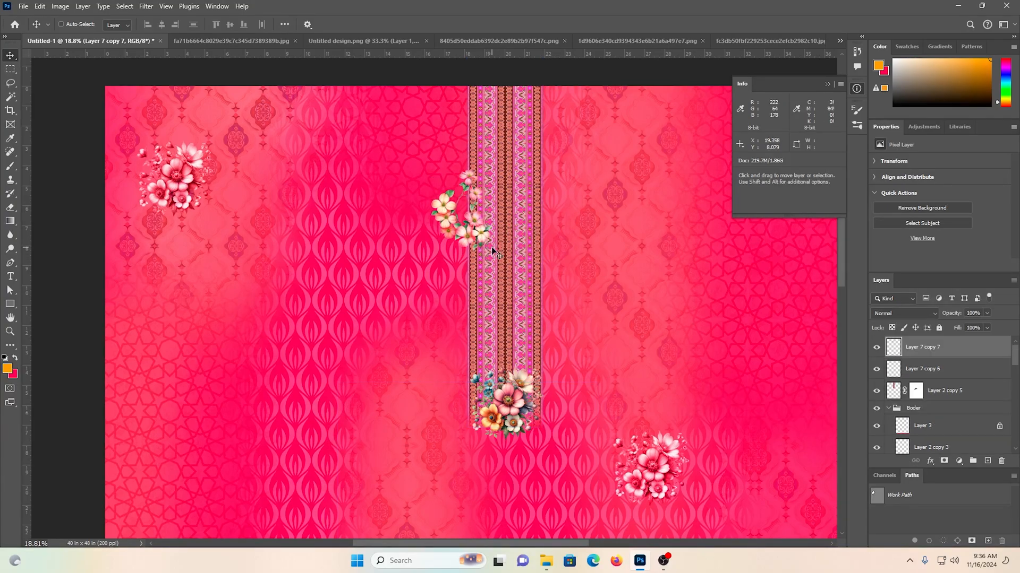
{"action": "key", "text": "ctrl+t"}
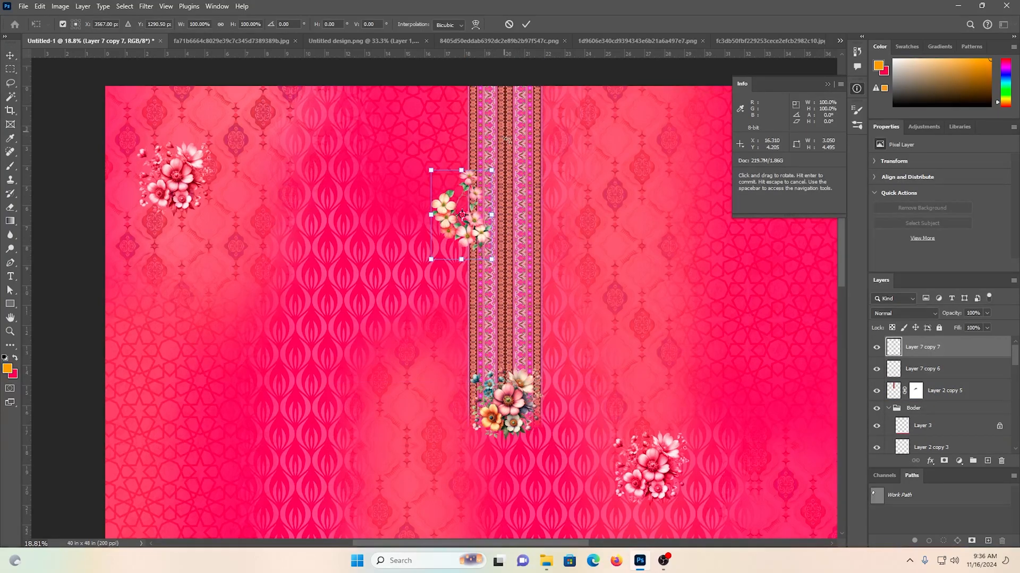
{"action": "key", "text": "Return"}
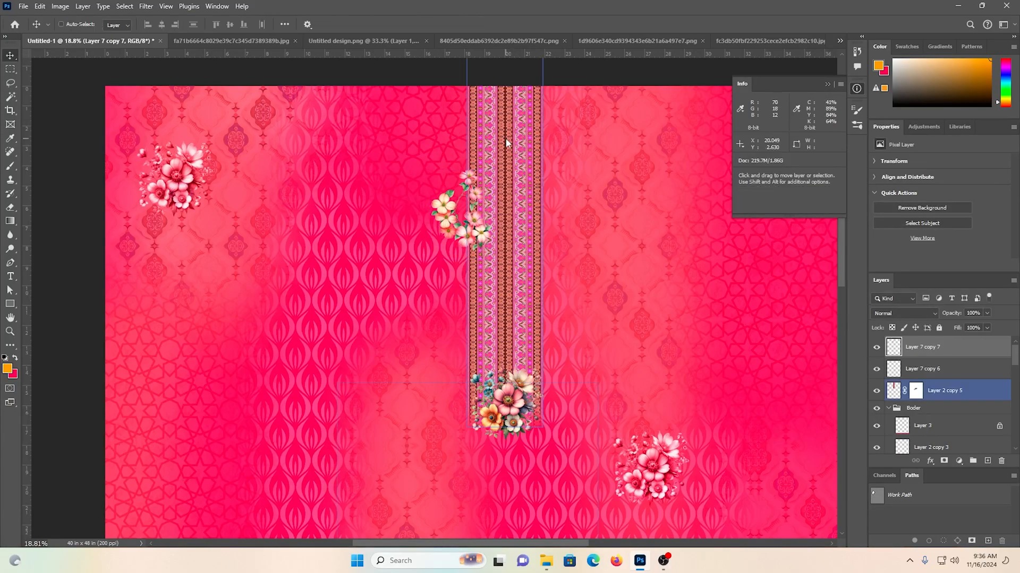
{"action": "left_click_drag", "start_coordinate": [513, 202], "coordinate": [534, 239]}
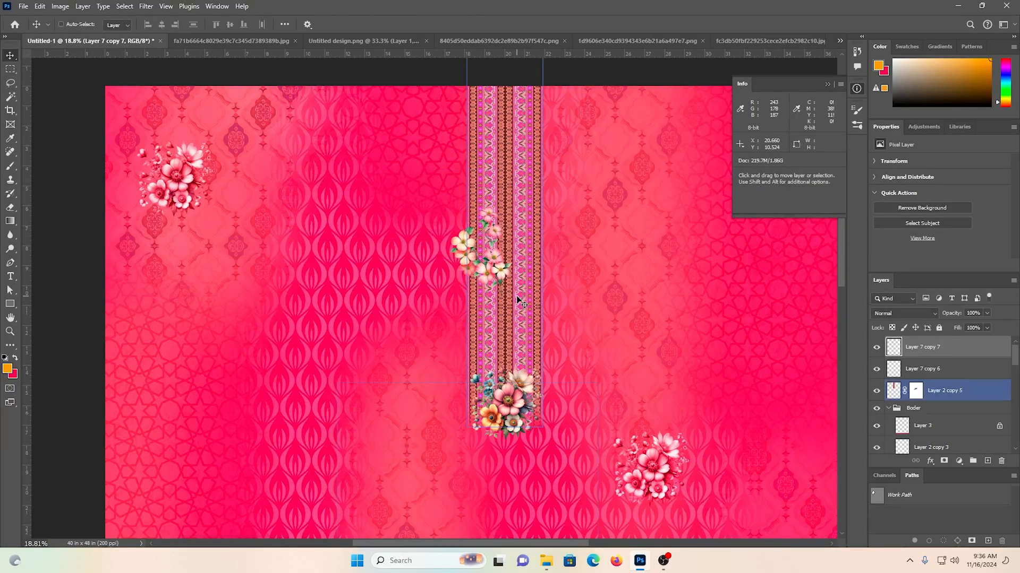
{"action": "left_click_drag", "start_coordinate": [519, 296], "coordinate": [516, 289]}
Step: Duplicate the spray across to the strip's right edge, flip the copy horizontally and place it higher than the original
{"action": "left_click_drag", "start_coordinate": [447, 286], "coordinate": [515, 250]}
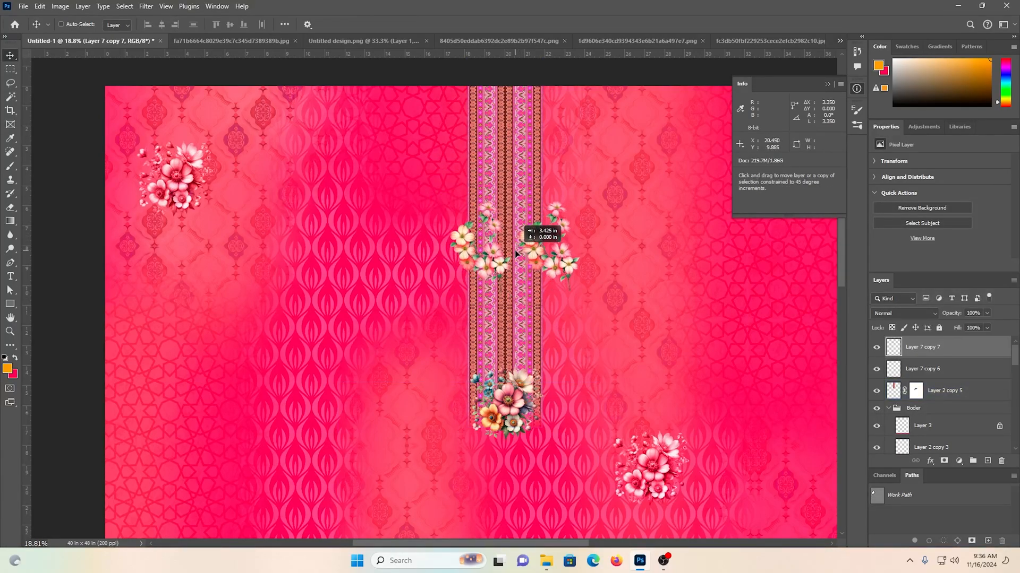
{"action": "key", "text": "ctrl+t"}
{"action": "right_click", "coordinate": [571, 246]}
{"action": "left_click", "coordinate": [601, 455]}
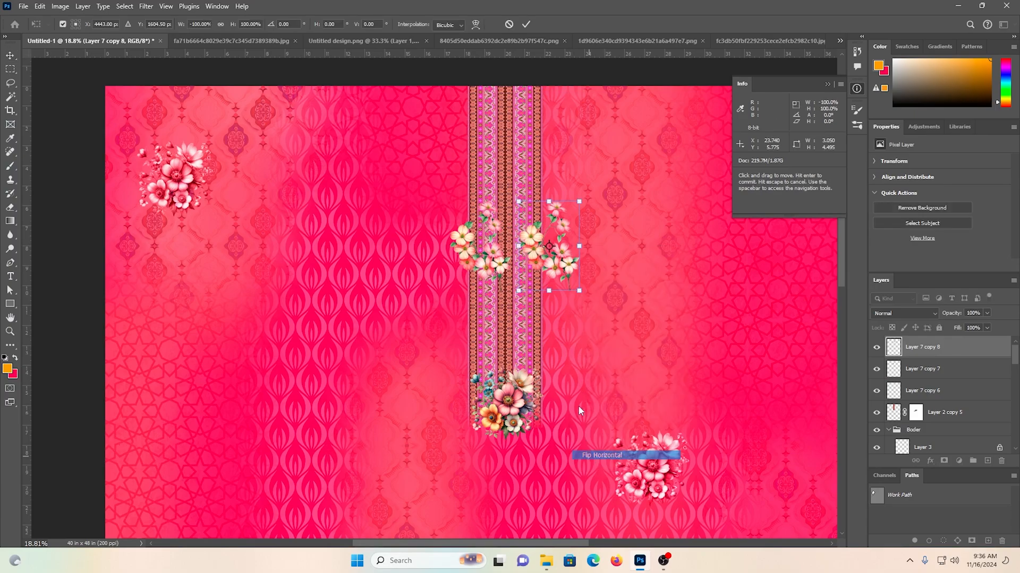
{"action": "left_click_drag", "start_coordinate": [526, 272], "coordinate": [539, 152]}
{"action": "key", "text": "Return"}
{"action": "scroll", "coordinate": [552, 181], "scroll_direction": "down", "scroll_amount": 2}
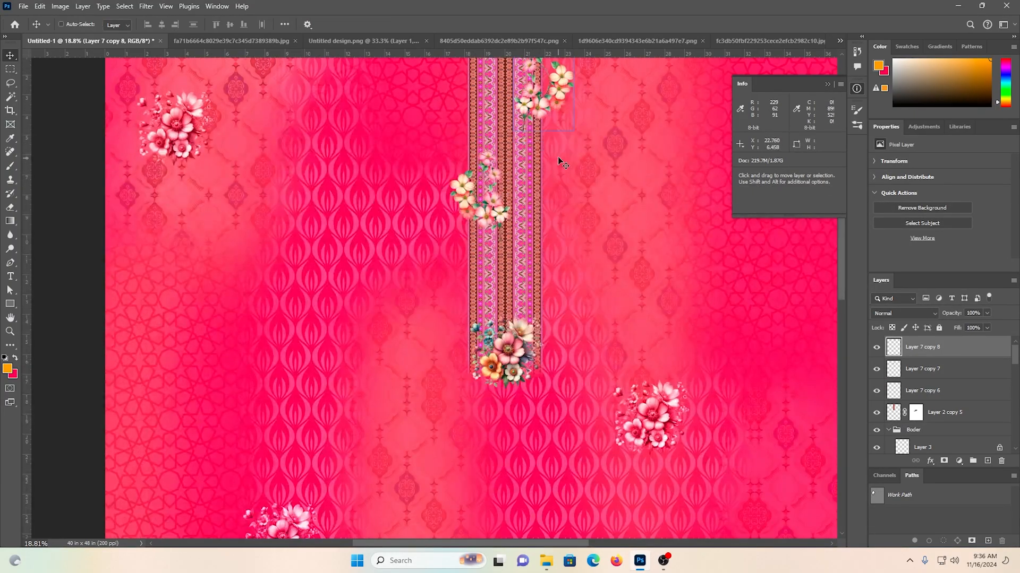
Step: Select both small flower sprays and send them behind the vertical strip, keeping them above the Boder group
{"action": "key", "text": "ctrl+0"}
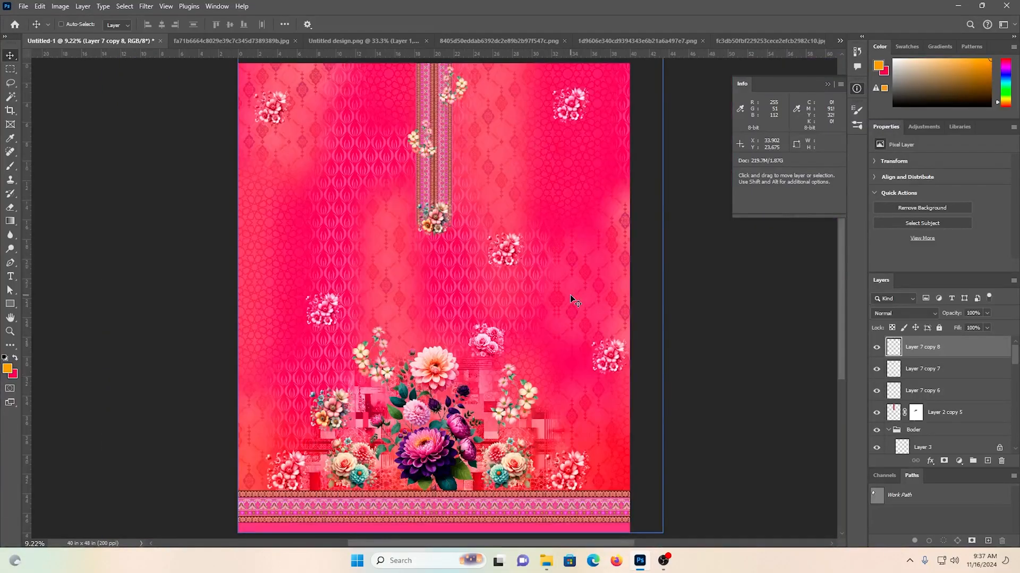
{"action": "scroll", "coordinate": [478, 198], "scroll_direction": "up", "scroll_amount": 2}
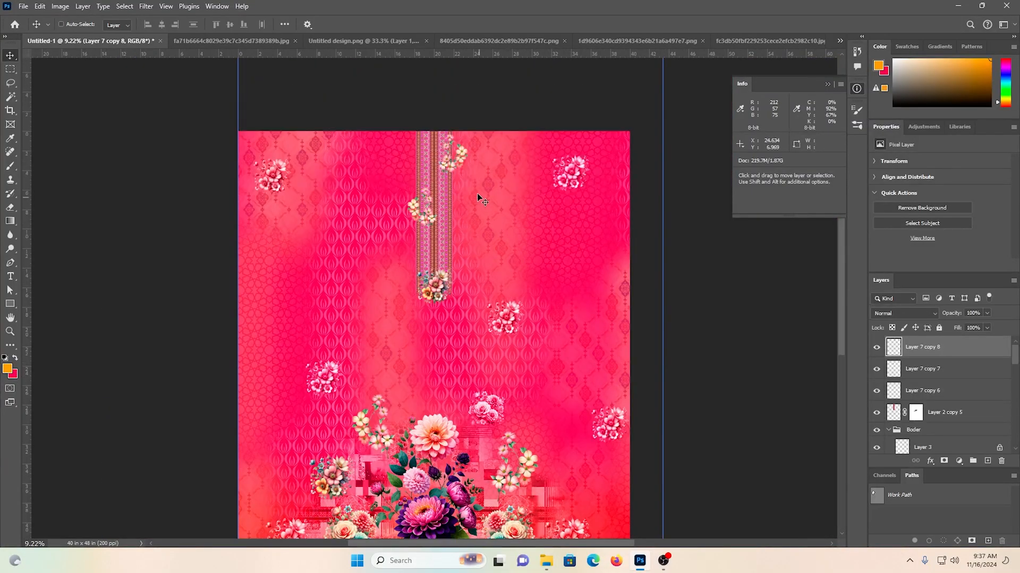
{"action": "scroll", "coordinate": [480, 207], "scroll_direction": "up", "scroll_amount": 1}
{"action": "left_click", "coordinate": [441, 213], "text": "ctrl"}
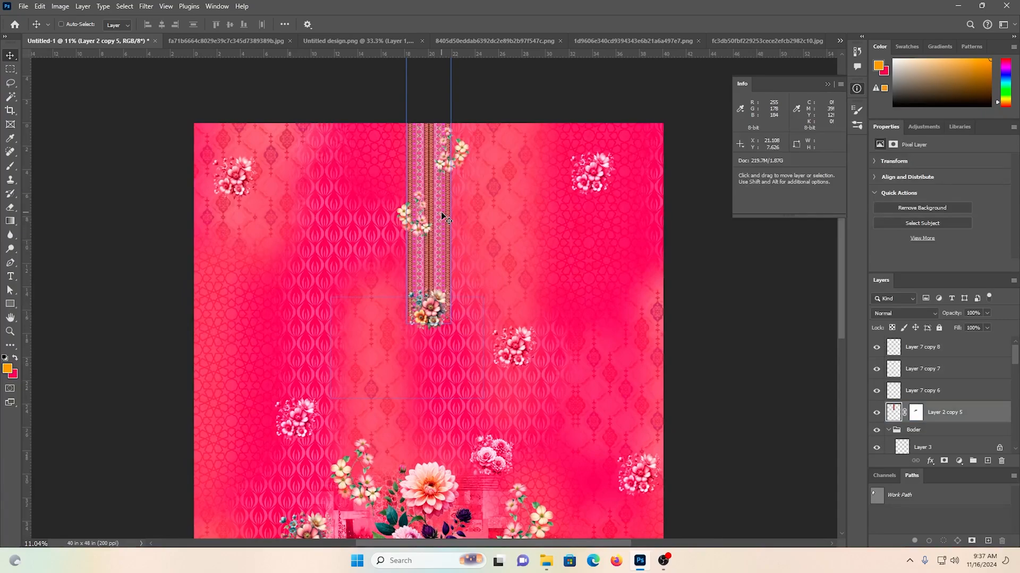
{"action": "left_click", "coordinate": [413, 222], "text": "ctrl"}
{"action": "left_click", "coordinate": [462, 157], "text": "ctrl+shift"}
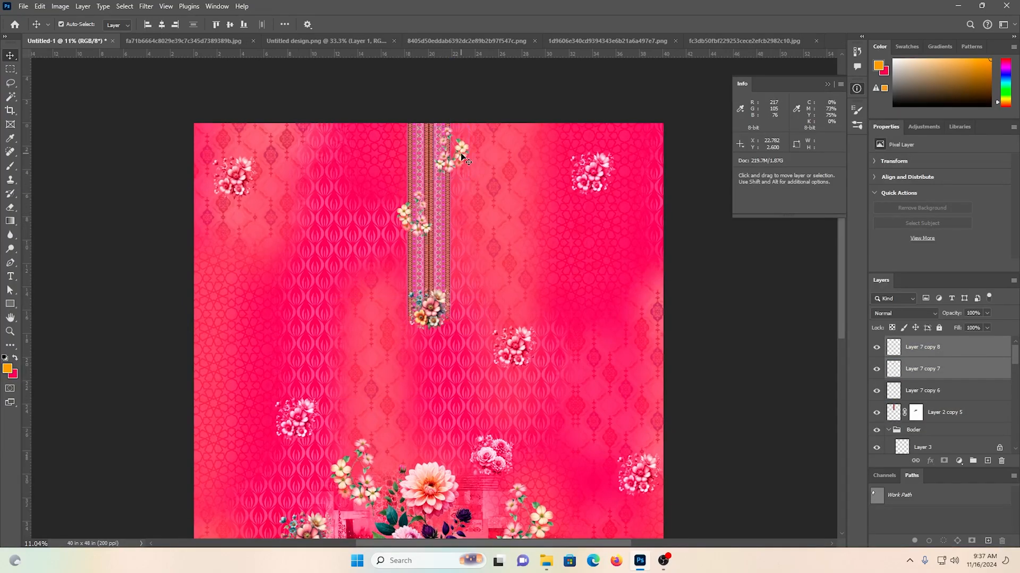
{"action": "key", "text": "ctrl+bracketleft"}
{"action": "key", "text": "ctrl+bracketleft"}
{"action": "key", "text": "ctrl+bracketleft"}
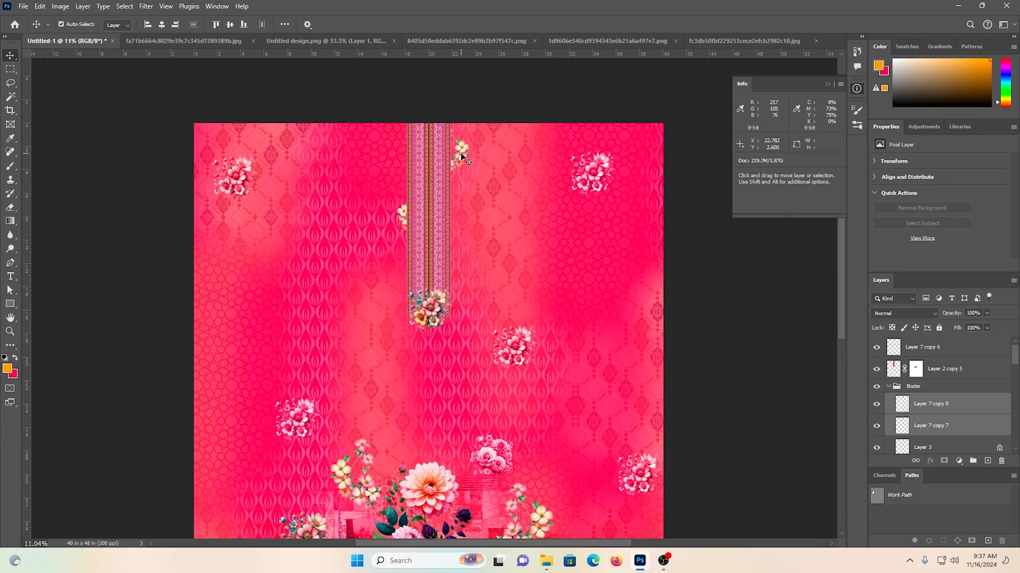
{"action": "key", "text": "ctrl+bracketright"}
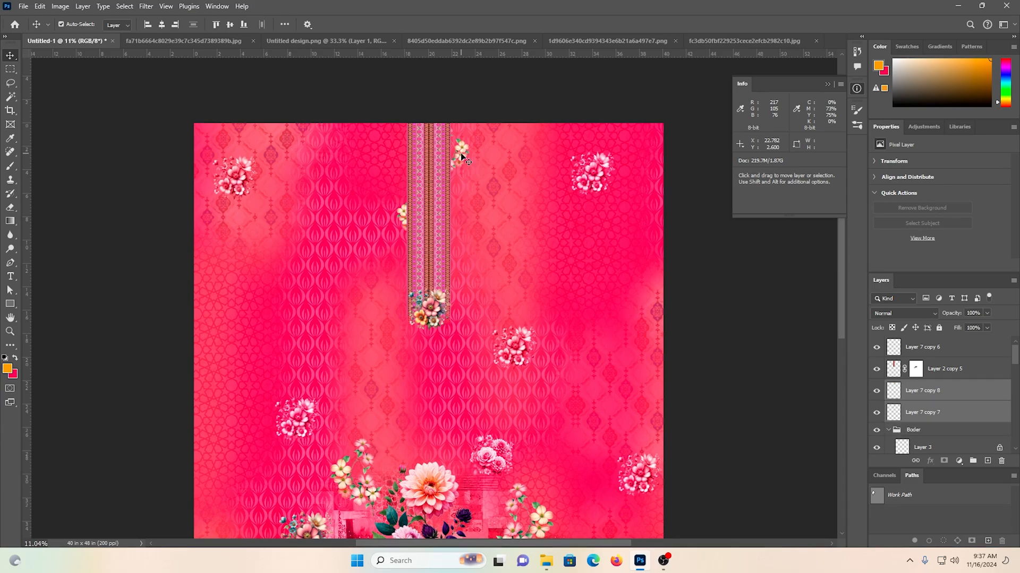
Step: Nudge the two small flower sprays outward from behind the vertical strip, placing the left one slightly lower
{"action": "left_click", "coordinate": [946, 390]}
{"action": "left_click", "coordinate": [403, 215], "text": "ctrl"}
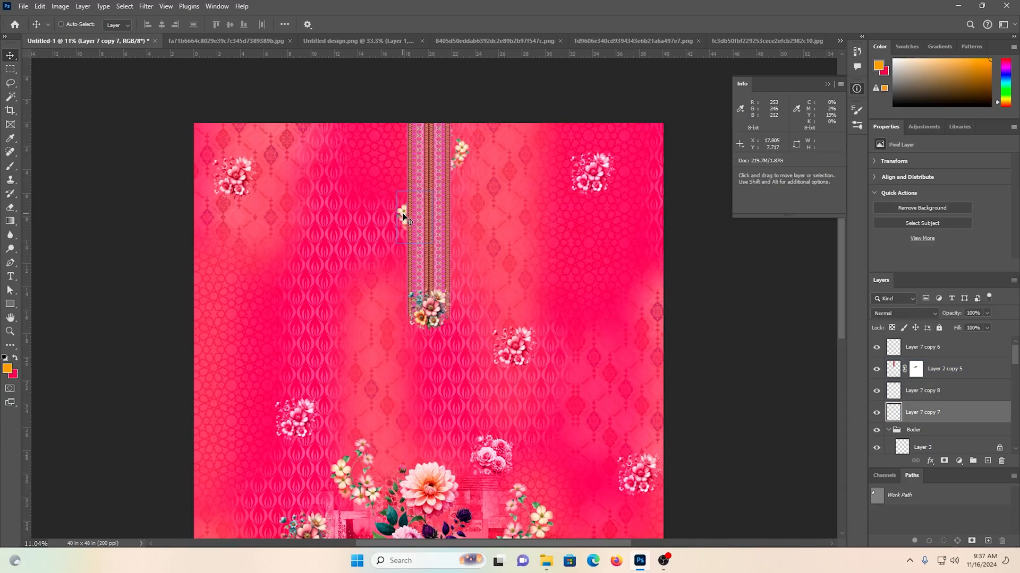
{"action": "left_click_drag", "start_coordinate": [398, 215], "coordinate": [403, 221]}
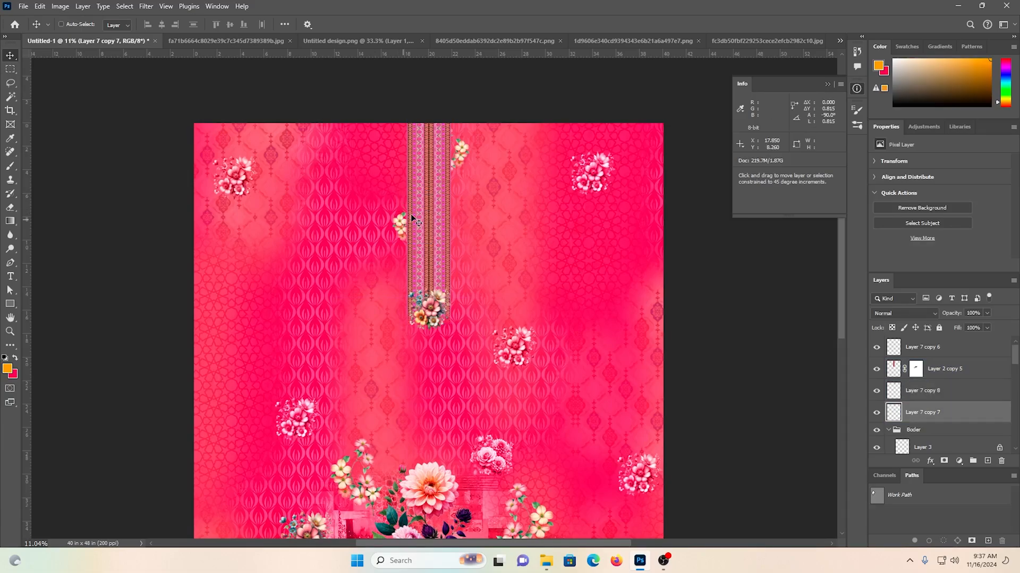
{"action": "left_click_drag", "start_coordinate": [461, 150], "coordinate": [463, 150]}
Step: Sample the bright pink from the background and fill the plain band below the patterned bottom border with it
{"action": "scroll", "coordinate": [447, 308], "scroll_direction": "down", "scroll_amount": 5}
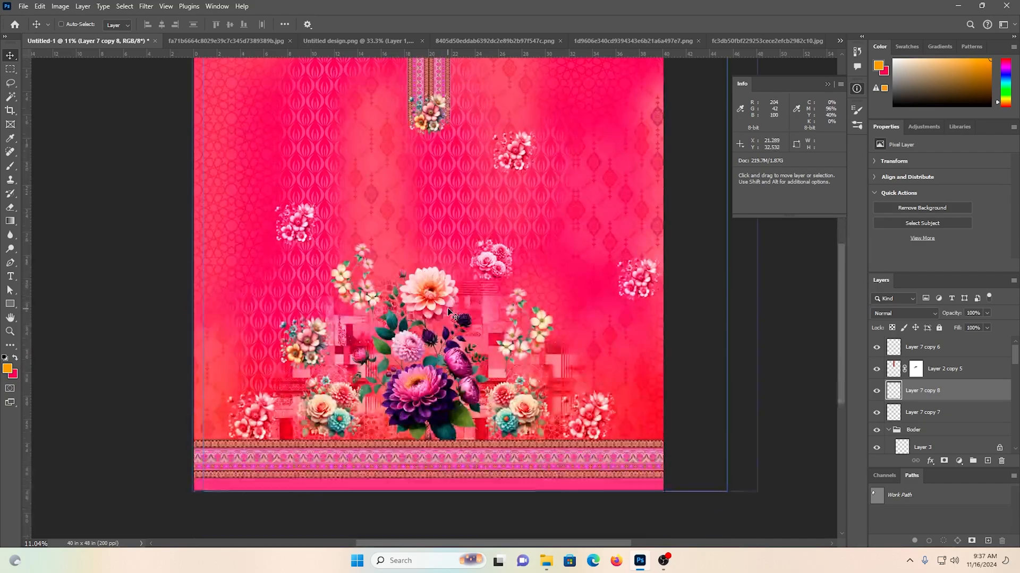
{"action": "scroll", "coordinate": [447, 308], "scroll_direction": "down", "scroll_amount": 1}
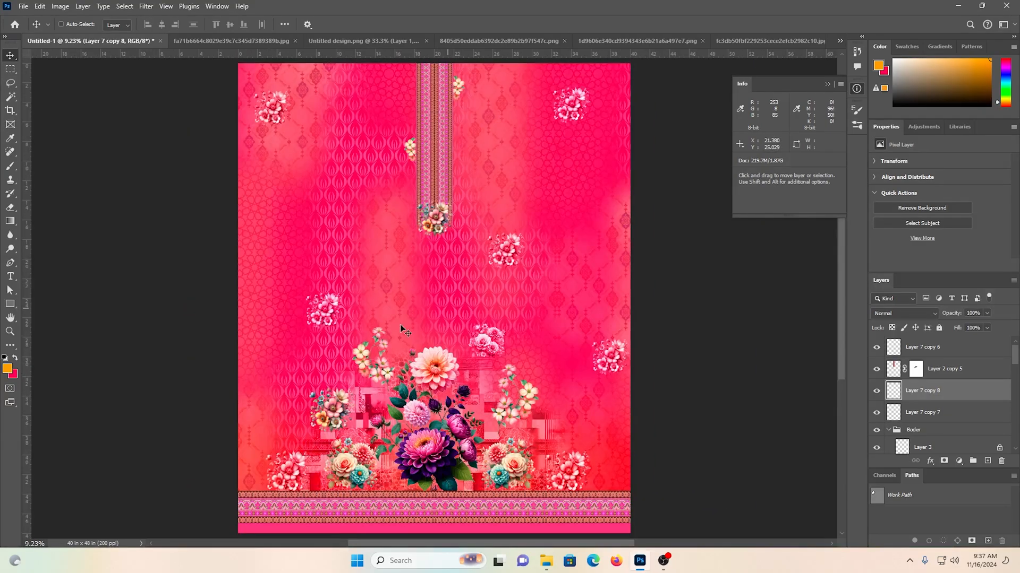
{"action": "scroll", "coordinate": [401, 327], "scroll_direction": "down", "scroll_amount": 2}
{"action": "left_click", "coordinate": [11, 140]}
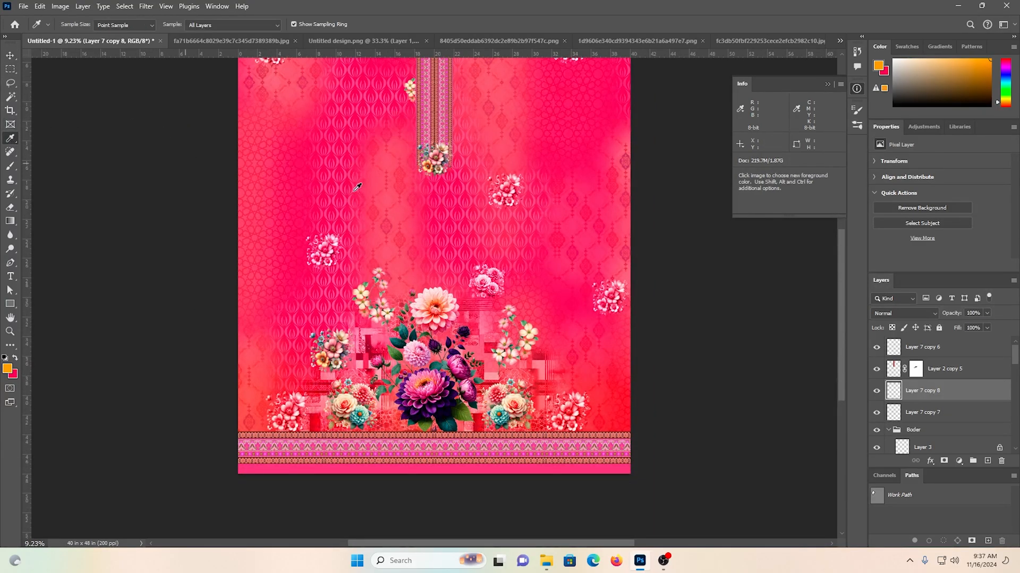
{"action": "left_click", "coordinate": [335, 177]}
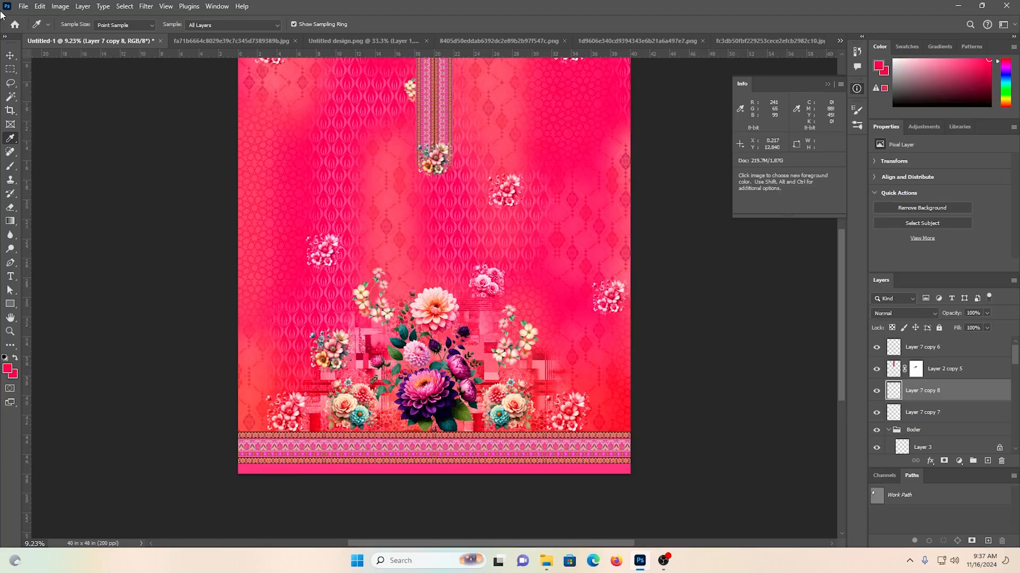
{"action": "left_click", "coordinate": [10, 55]}
{"action": "left_click", "coordinate": [438, 471], "text": "ctrl"}
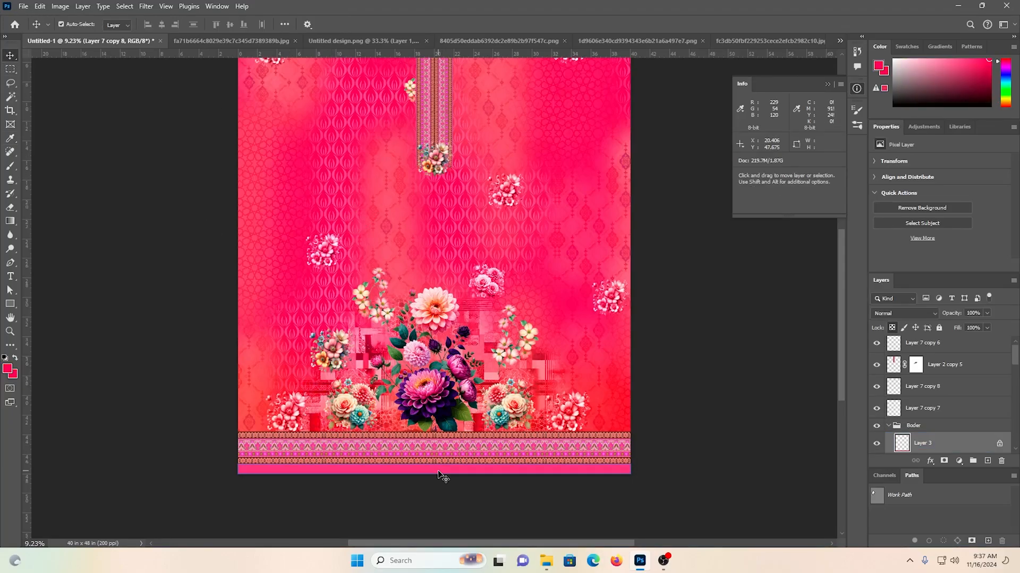
{"action": "scroll", "coordinate": [438, 475], "scroll_direction": "up", "scroll_amount": 2}
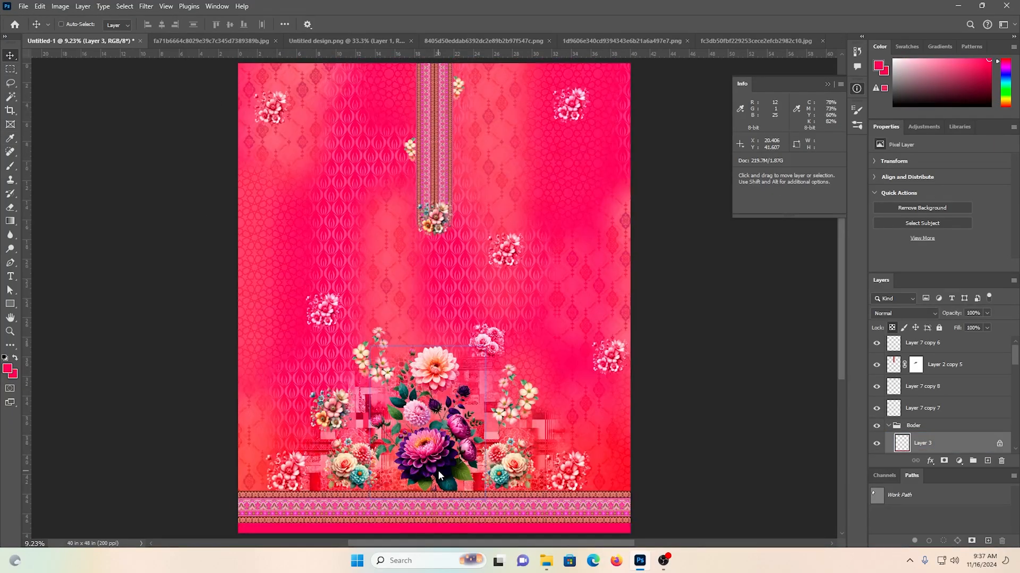
Step: Save the design as a PSB in the New Secuane Student folder on drive D, continuing the existing Arri file series with number 591
{"action": "key", "text": "ctrl+s"}
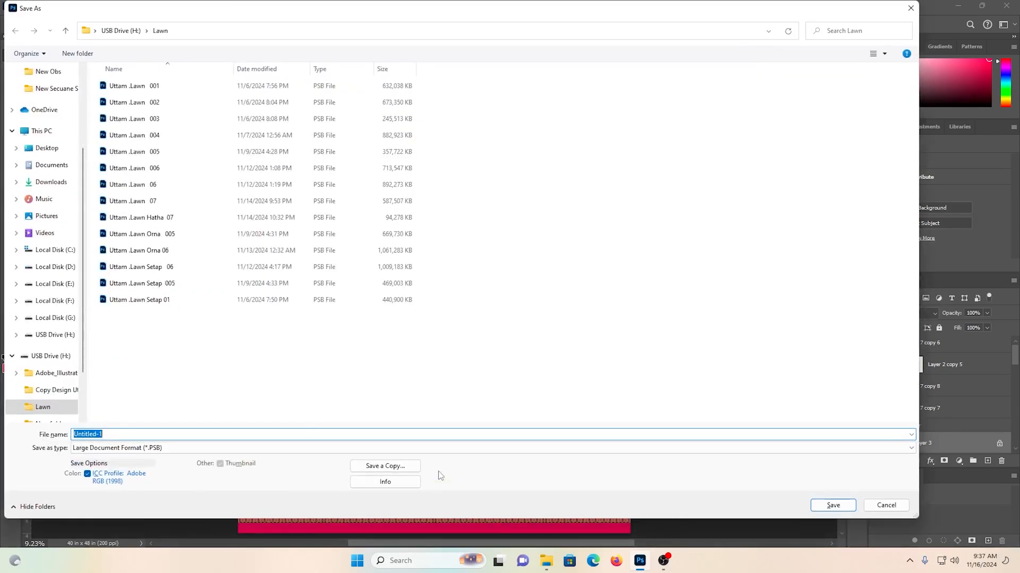
{"action": "left_click", "coordinate": [57, 285]}
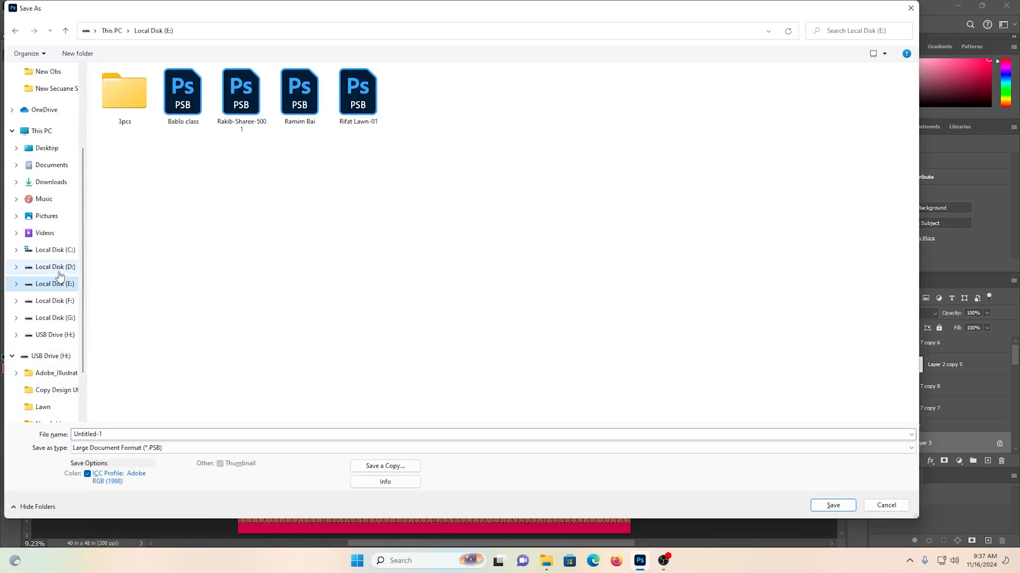
{"action": "left_click", "coordinate": [55, 267]}
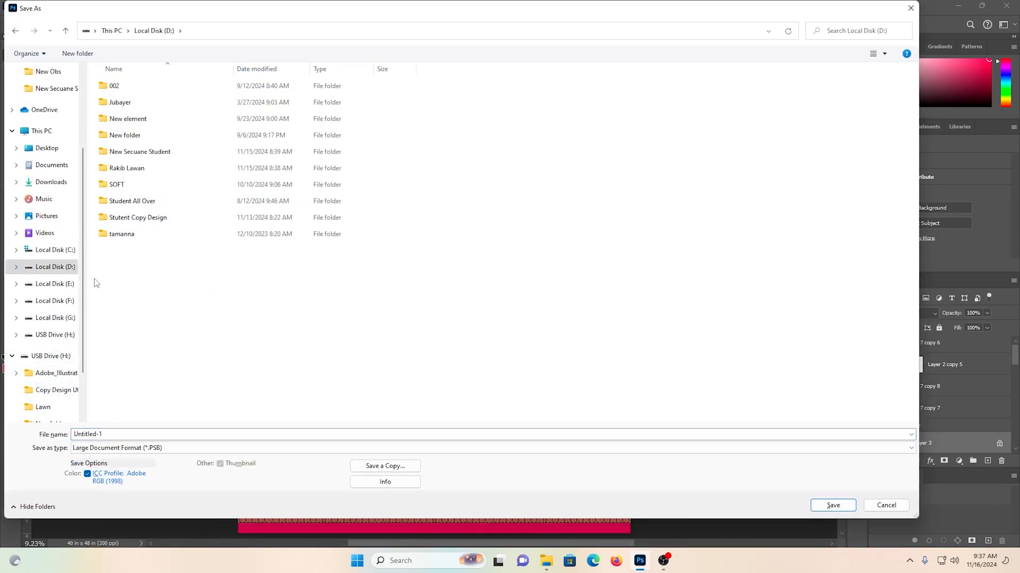
{"action": "double_click", "coordinate": [140, 152]}
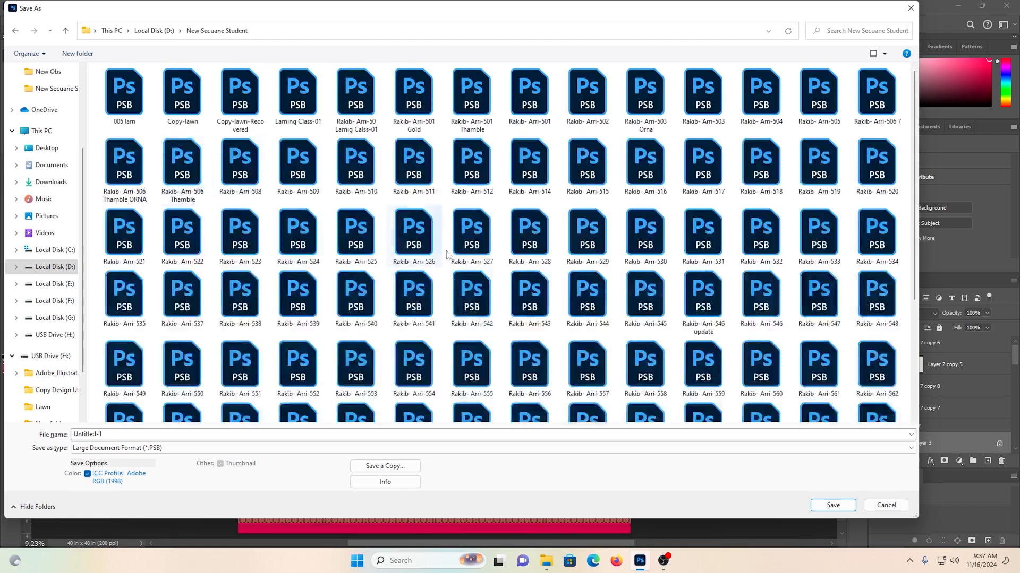
{"action": "scroll", "coordinate": [497, 320], "scroll_direction": "down", "scroll_amount": 15}
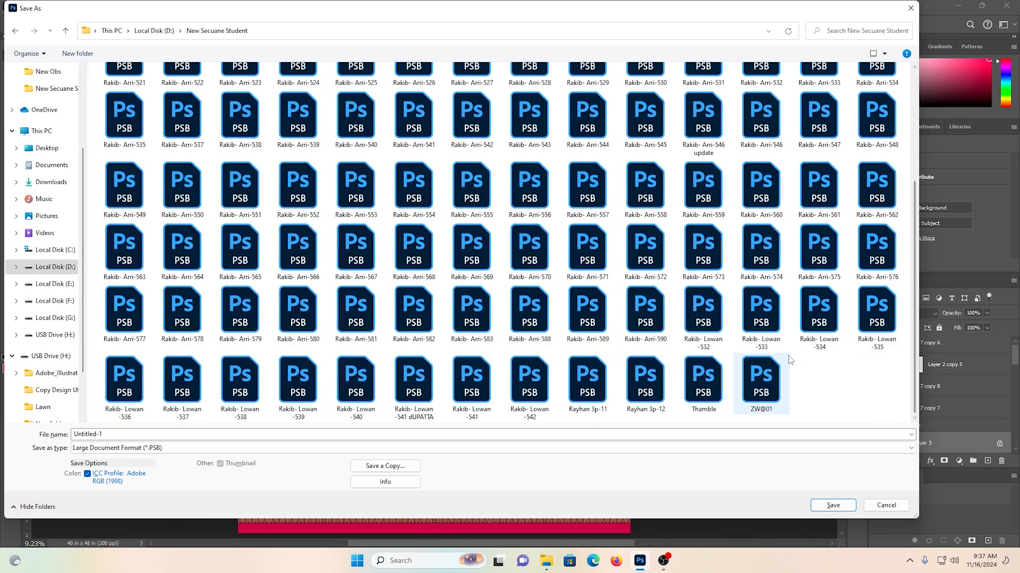
{"action": "left_click", "coordinate": [648, 344]}
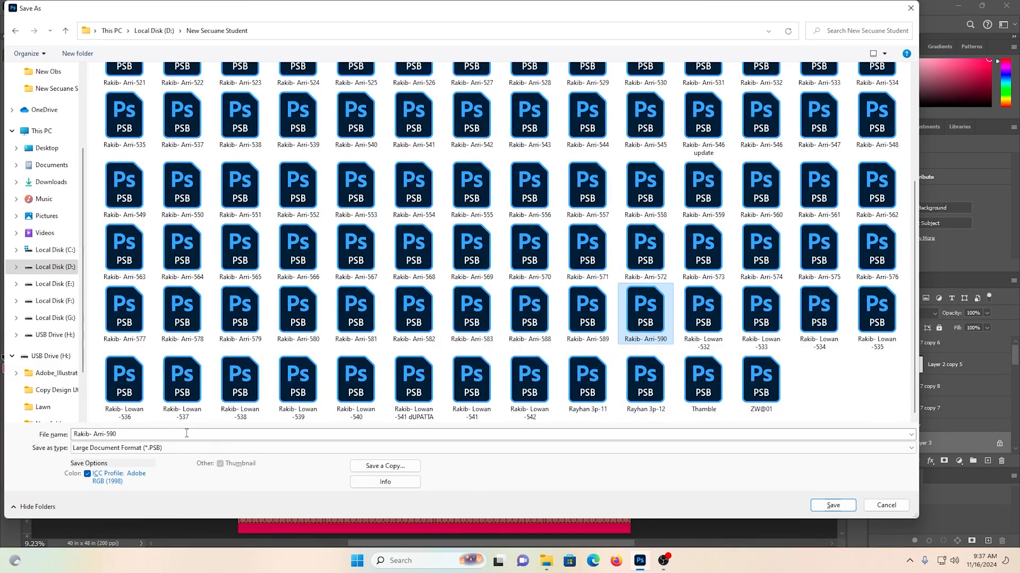
{"action": "double_click", "coordinate": [124, 436]}
{"action": "key", "text": "BackSpace"}
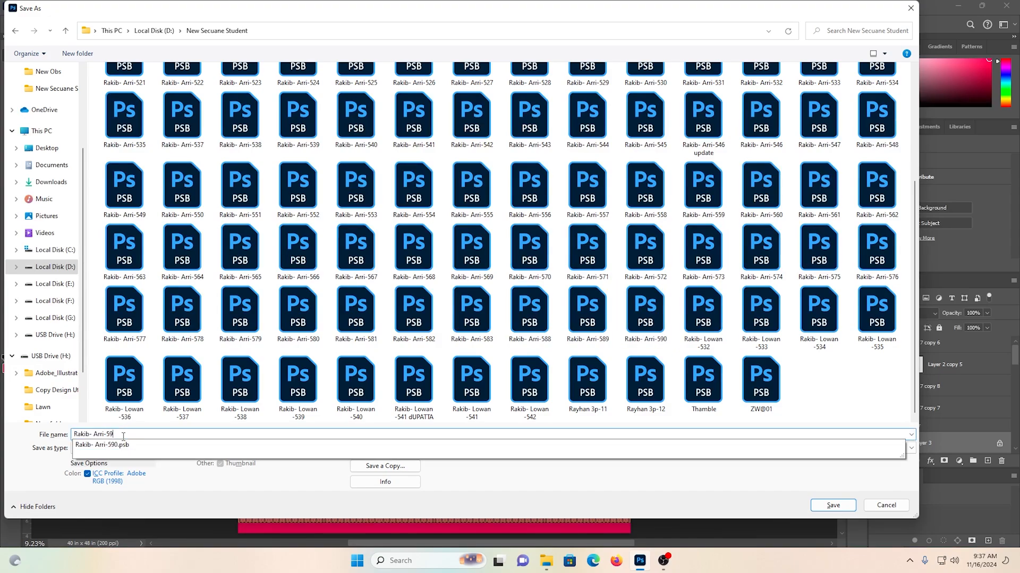
{"action": "type", "text": "1"}
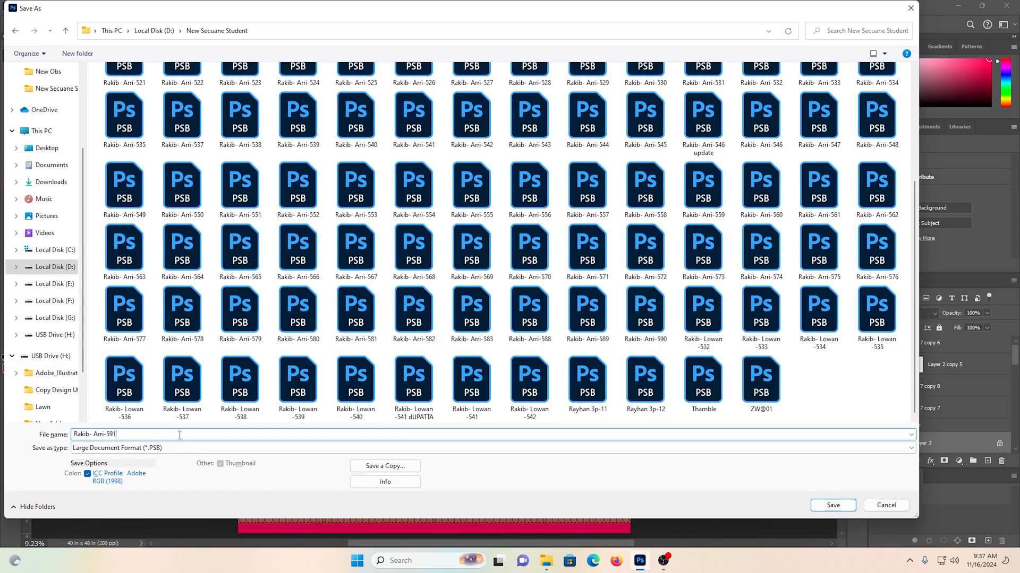
{"action": "left_click", "coordinate": [835, 507]}
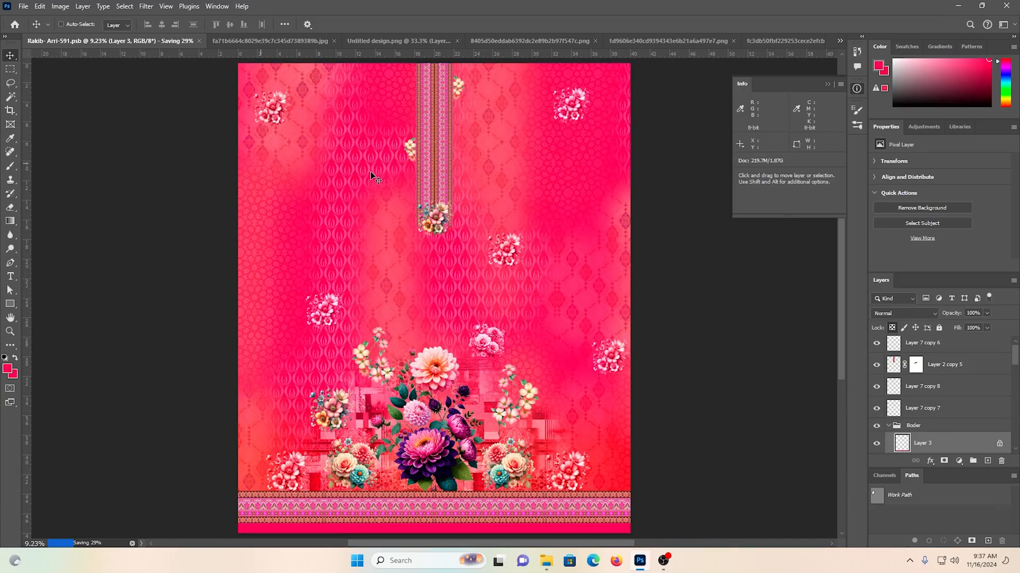
Step: Group the vertical neckline strip with its bottom flower cluster and the two small side sprays
{"action": "left_click", "coordinate": [440, 218], "text": "ctrl"}
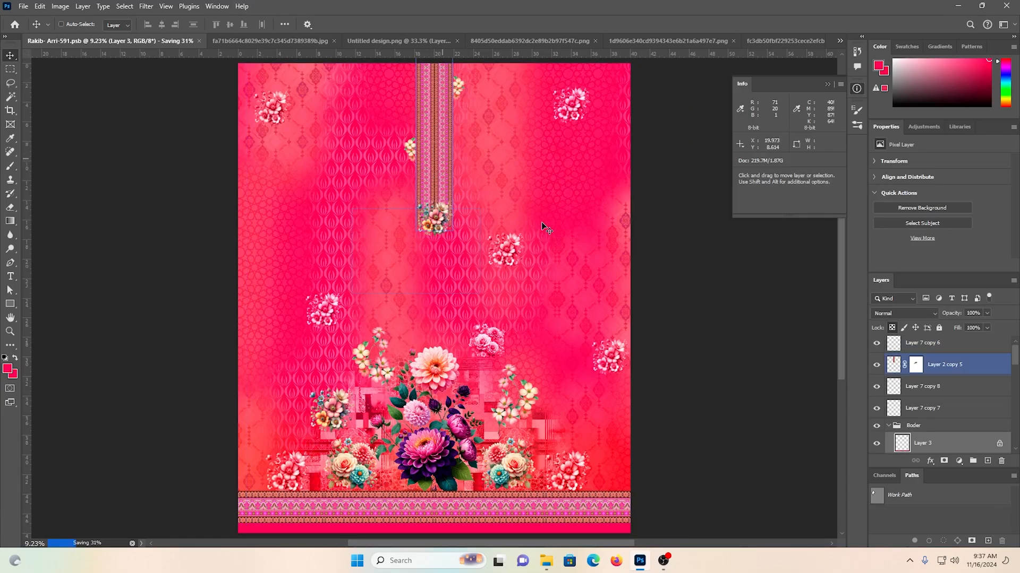
{"action": "left_click", "coordinate": [430, 223], "text": "ctrl"}
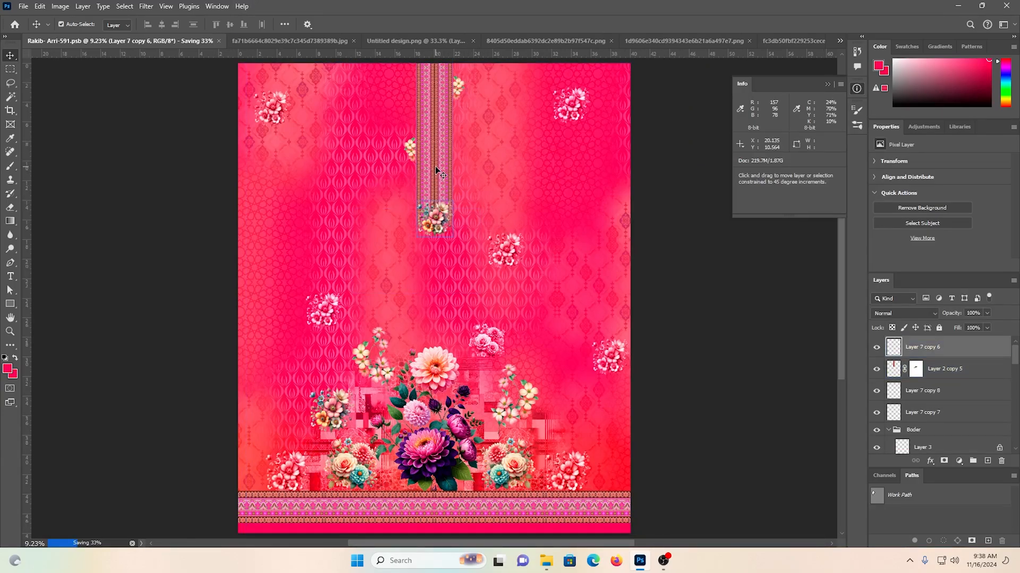
{"action": "left_click", "coordinate": [412, 149], "text": "ctrl+shift"}
{"action": "left_click", "coordinate": [461, 91], "text": "ctrl+shift"}
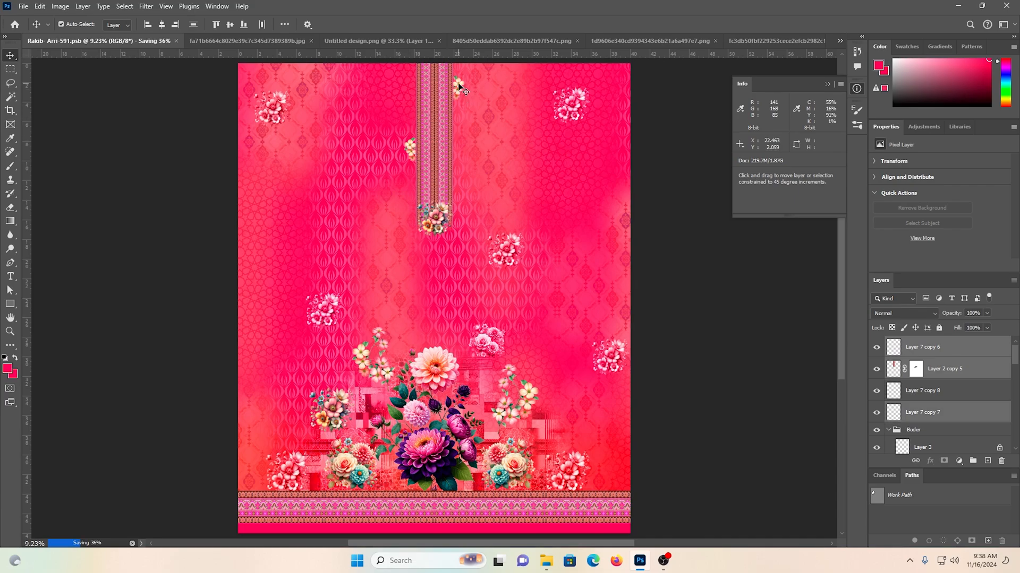
{"action": "left_click", "coordinate": [458, 87], "text": "shift"}
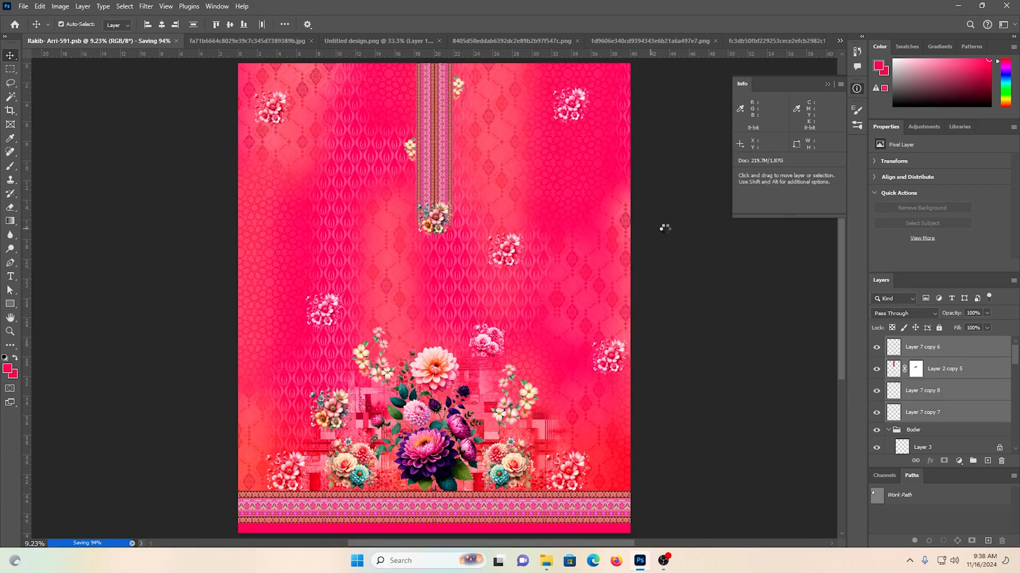
{"action": "key", "text": "ctrl+g"}
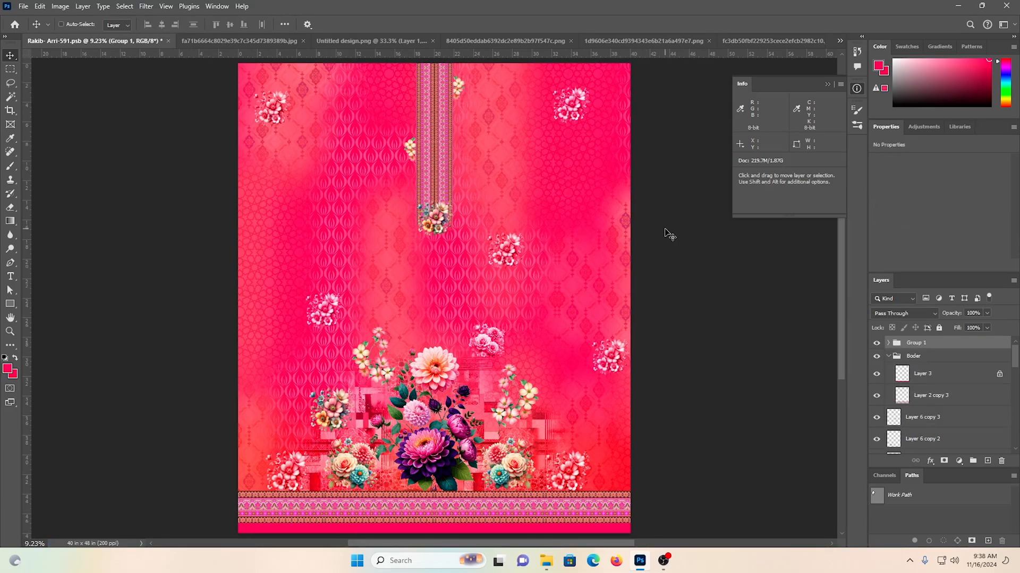
Step: Rename the neckline group to Nick and toggle its visibility to check its contents
{"action": "double_click", "coordinate": [927, 345]}
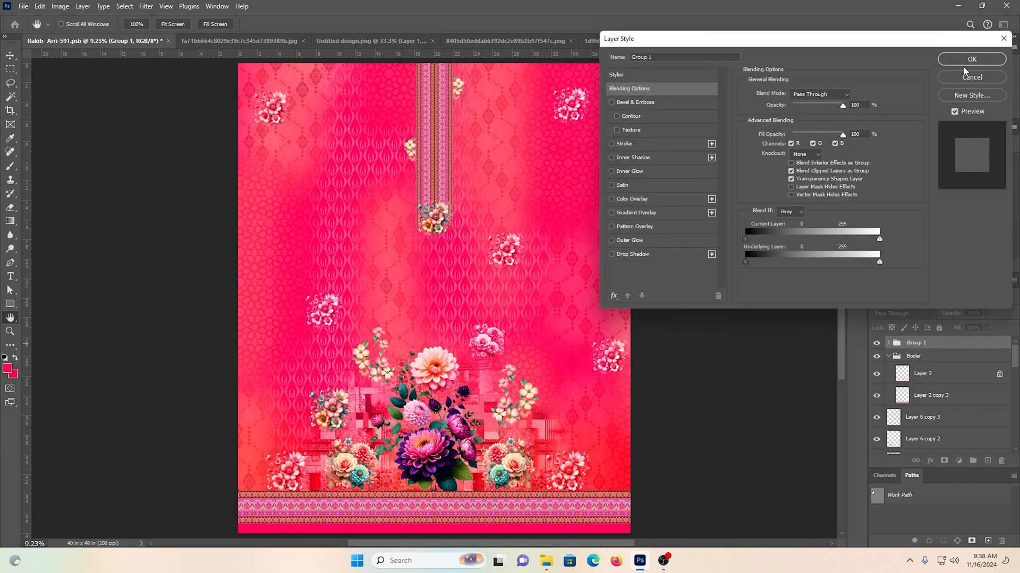
{"action": "left_click", "coordinate": [1003, 38]}
{"action": "double_click", "coordinate": [924, 344]}
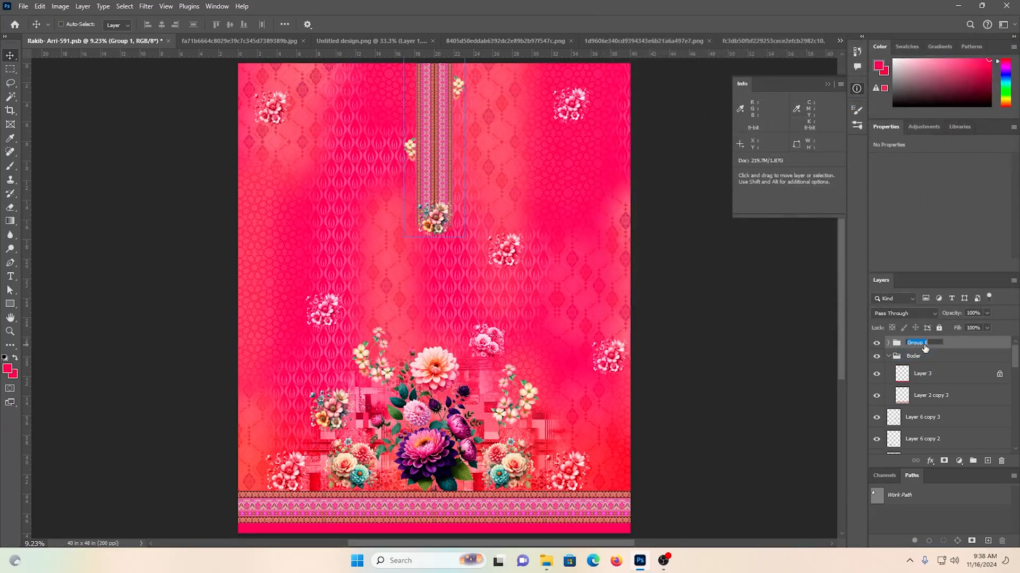
{"action": "type", "text": "Nick"}
{"action": "key", "text": "Return"}
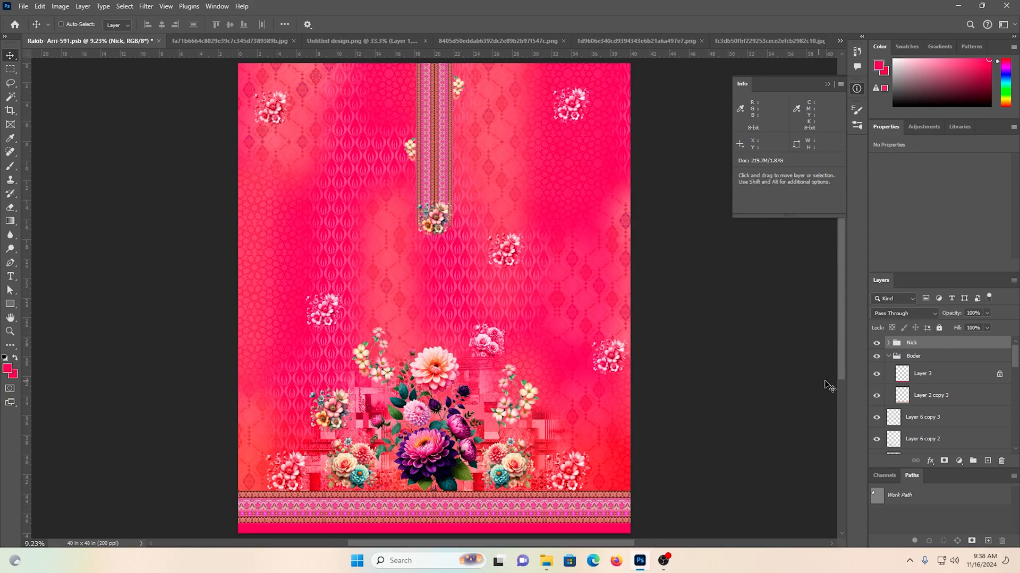
{"action": "left_click", "coordinate": [877, 345]}
{"action": "left_click", "coordinate": [876, 345]}
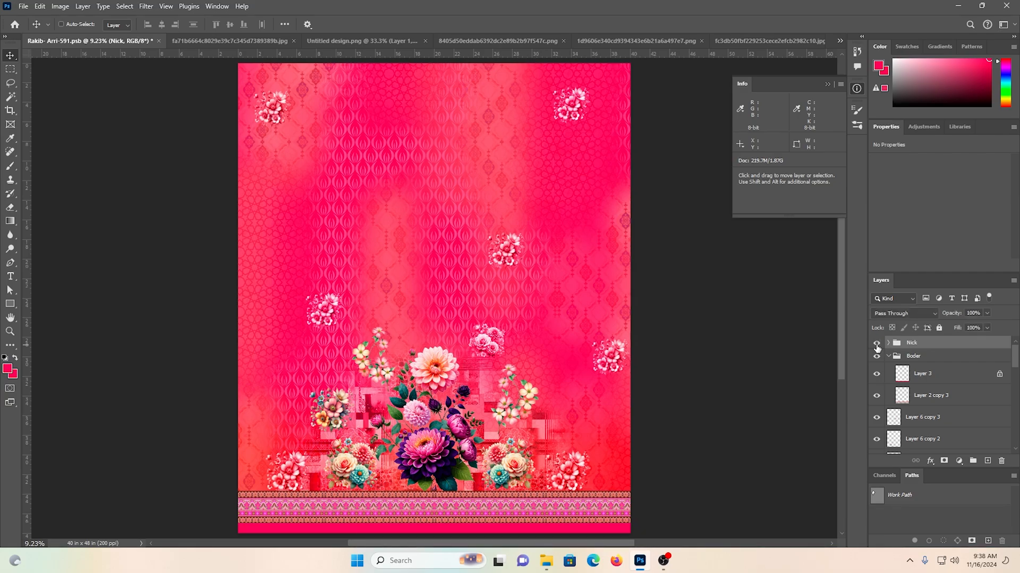
Step: Group the left flower clusters and the cream sprays flanking the dahlia bouquet, toggling the group's visibility to check what it contains
{"action": "scroll", "coordinate": [755, 332], "scroll_direction": "down", "scroll_amount": 3}
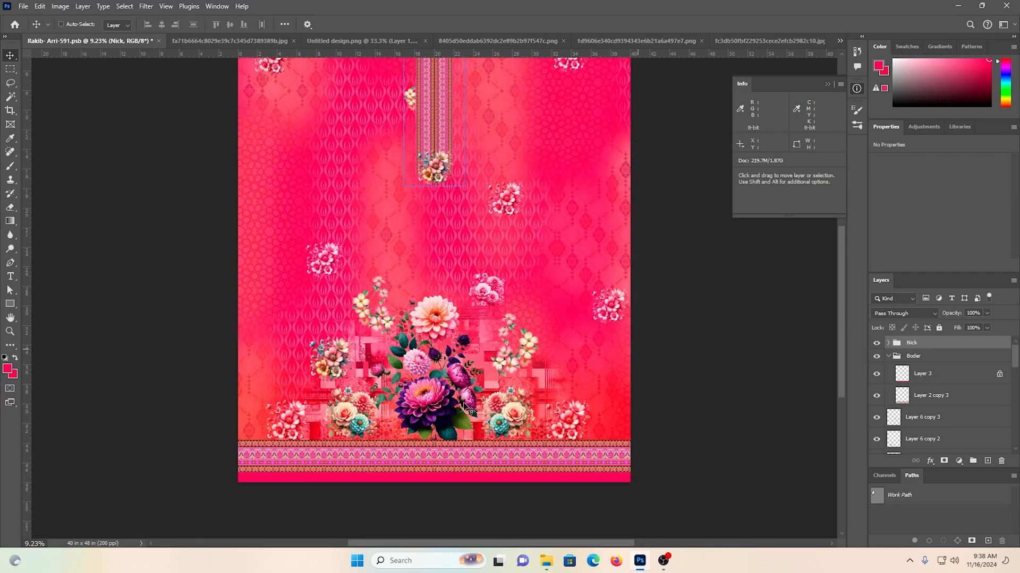
{"action": "left_click_drag", "start_coordinate": [435, 377], "coordinate": [440, 380]}
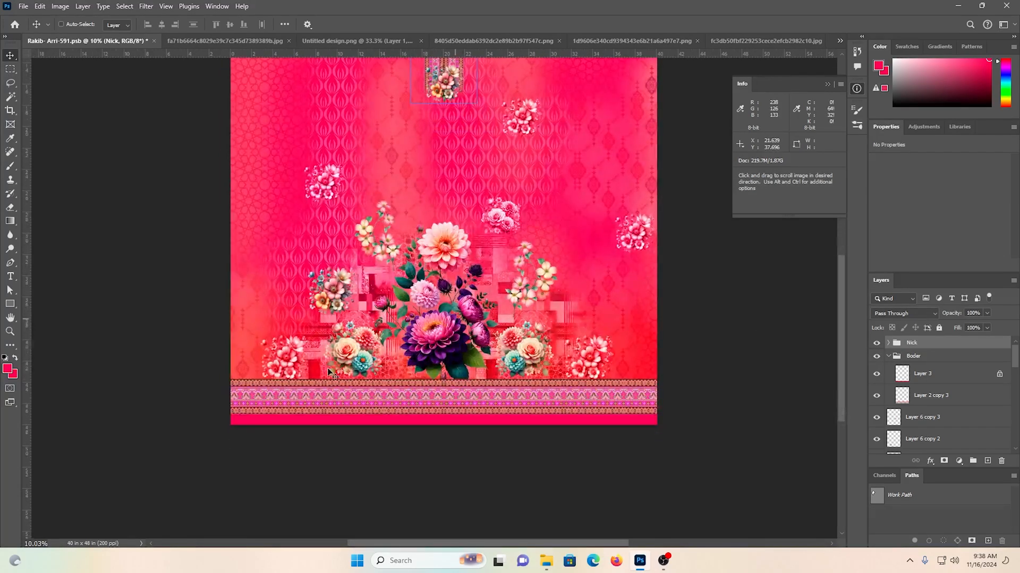
{"action": "left_click", "coordinate": [330, 308], "text": "ctrl"}
{"action": "left_click", "coordinate": [330, 294], "text": "ctrl+shift"}
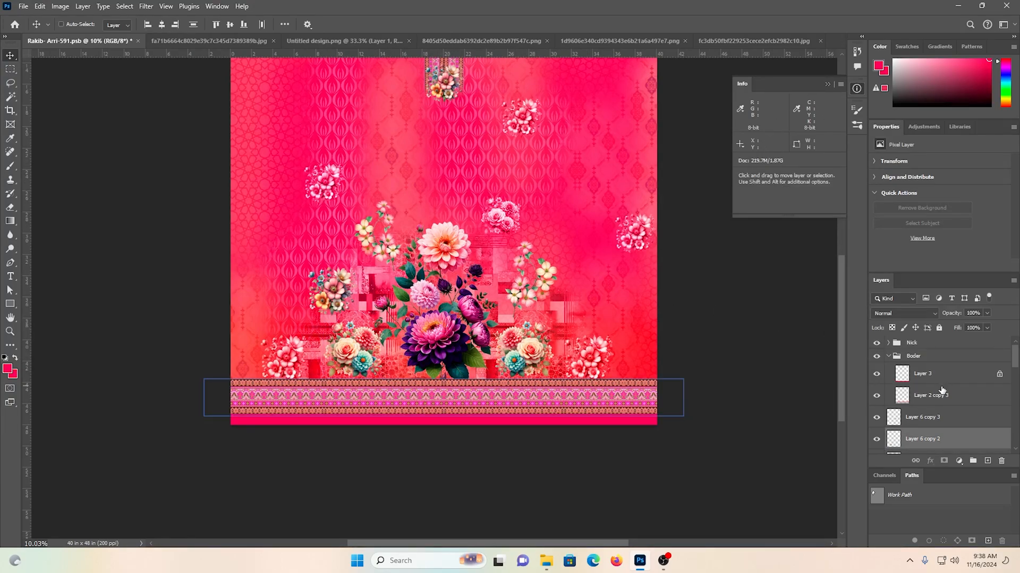
{"action": "scroll", "coordinate": [935, 404], "scroll_direction": "down", "scroll_amount": 2}
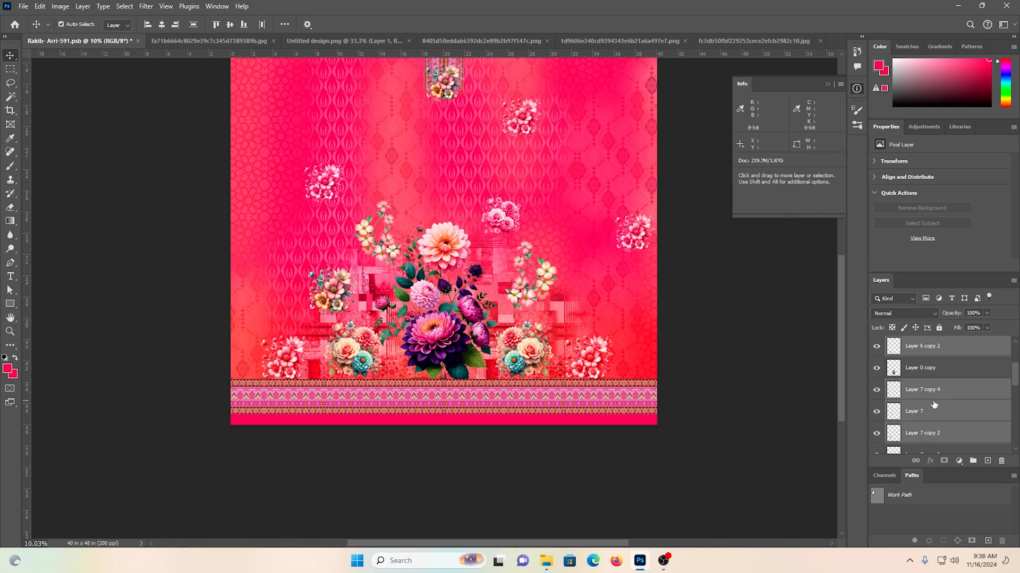
{"action": "key", "text": "ctrl+g"}
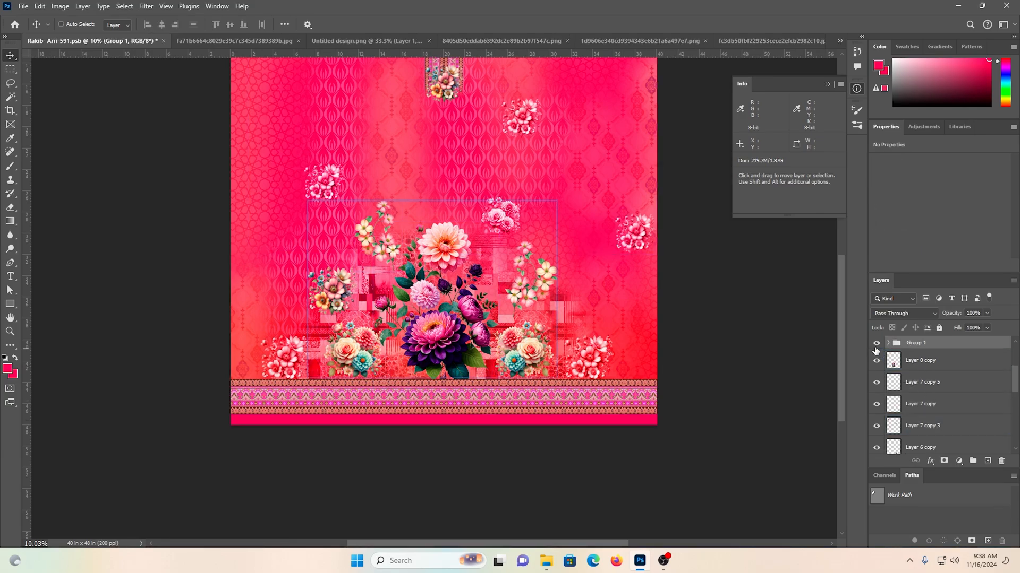
{"action": "left_click", "coordinate": [876, 343]}
{"action": "left_click", "coordinate": [876, 343]}
{"action": "left_click", "coordinate": [876, 343]}
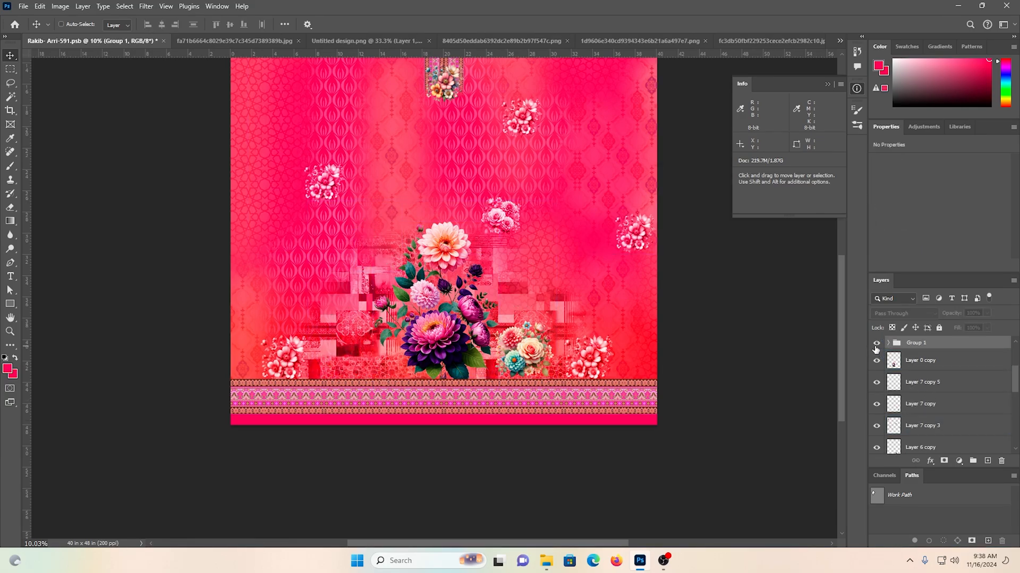
{"action": "left_click", "coordinate": [876, 343]}
Step: Move the dahlia bouquet layer into the group holding the surrounding flowers
{"action": "left_click", "coordinate": [531, 355], "text": "ctrl"}
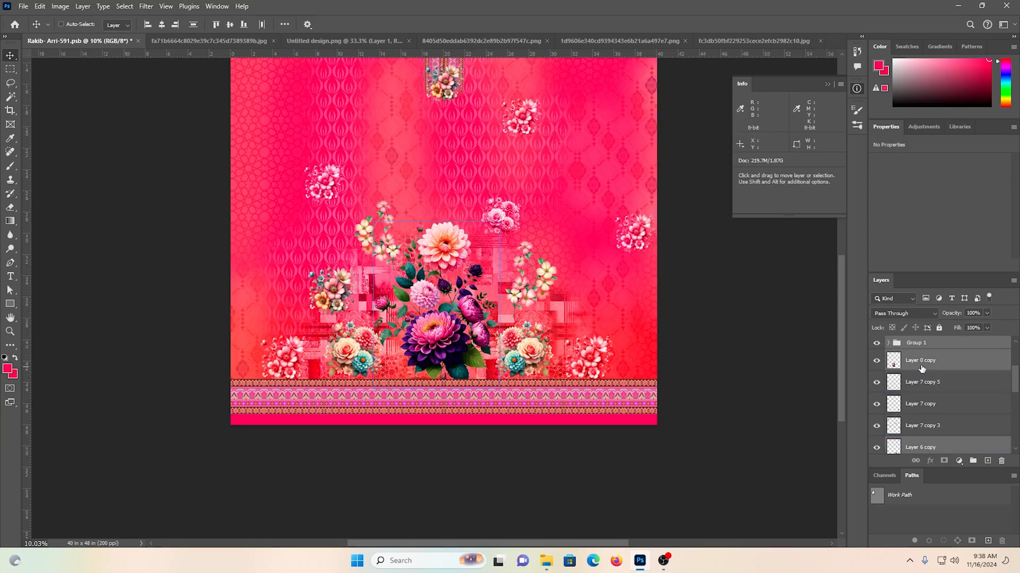
{"action": "mouse_move", "coordinate": [922, 368]}
{"action": "left_mouse_down"}
{"action": "mouse_move", "coordinate": [919, 345]}
{"action": "mouse_move", "coordinate": [921, 403]}
{"action": "mouse_move", "coordinate": [916, 387]}
{"action": "left_mouse_up"}
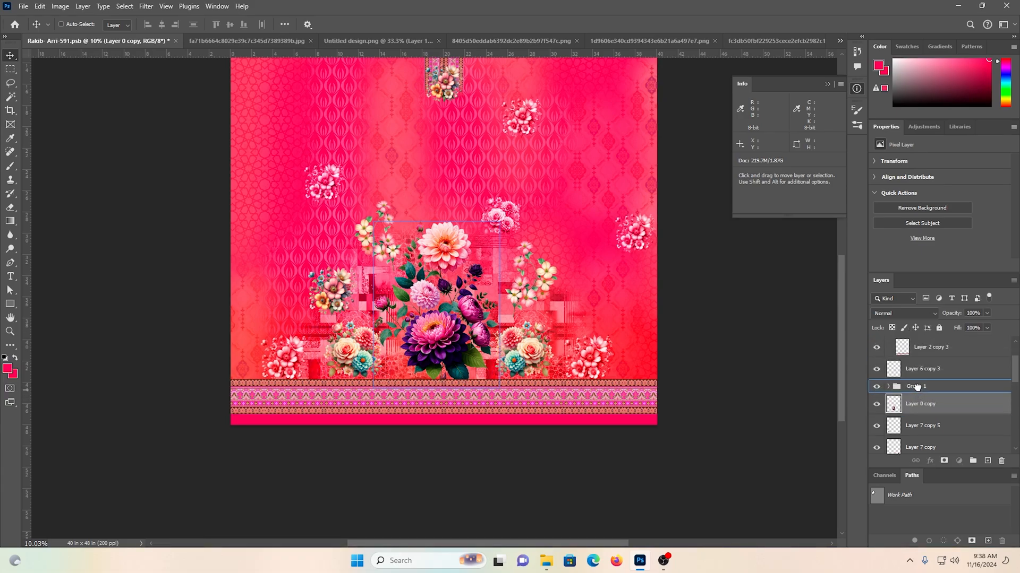
{"action": "scroll", "coordinate": [963, 428], "scroll_direction": "down", "scroll_amount": 5}
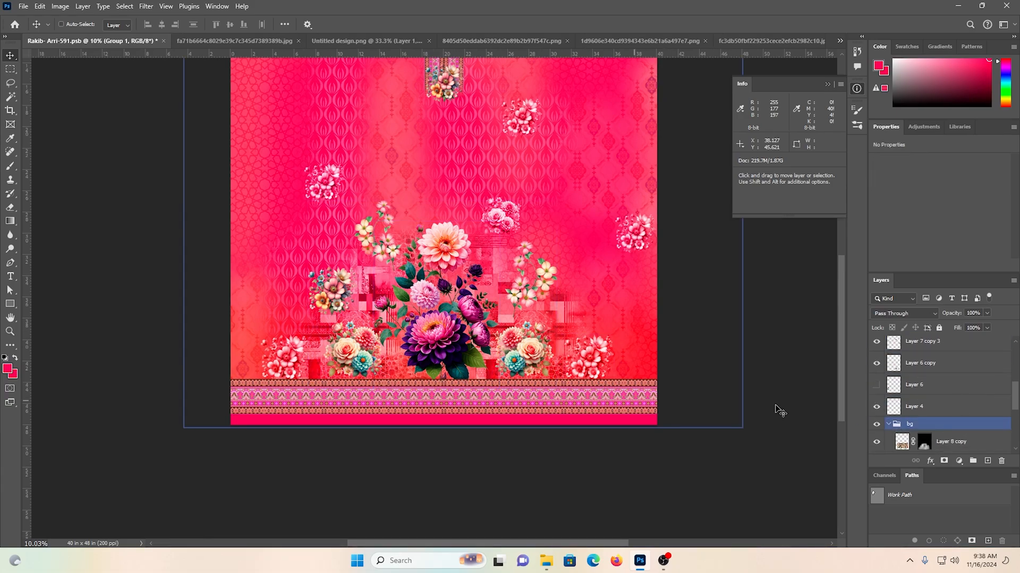
Step: Move the flower cluster to the right of the dahlia bouquet into the bouquet group, check the group's contents and save the document
{"action": "scroll", "coordinate": [970, 428], "scroll_direction": "up", "scroll_amount": 3}
{"action": "left_click", "coordinate": [876, 374]}
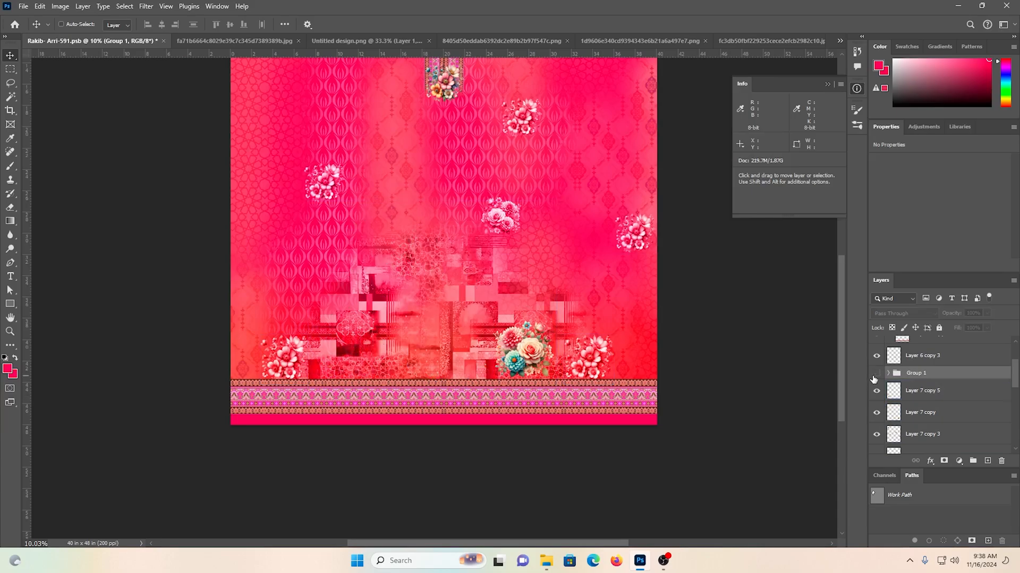
{"action": "left_click", "coordinate": [876, 374]}
{"action": "left_click", "coordinate": [648, 360], "text": "ctrl"}
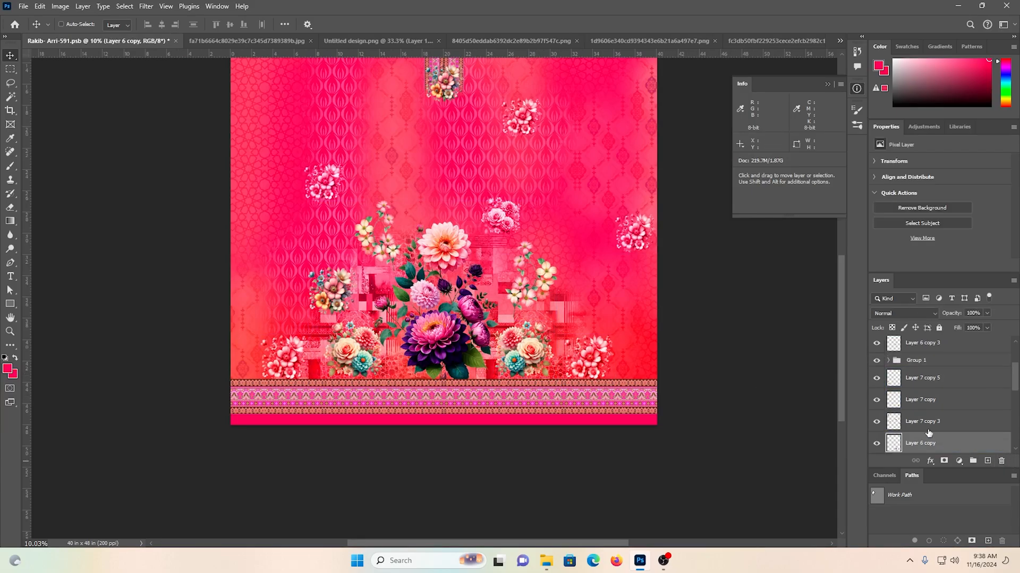
{"action": "left_click_drag", "start_coordinate": [930, 445], "coordinate": [933, 361]}
{"action": "left_click", "coordinate": [877, 361]}
{"action": "left_click", "coordinate": [876, 361]}
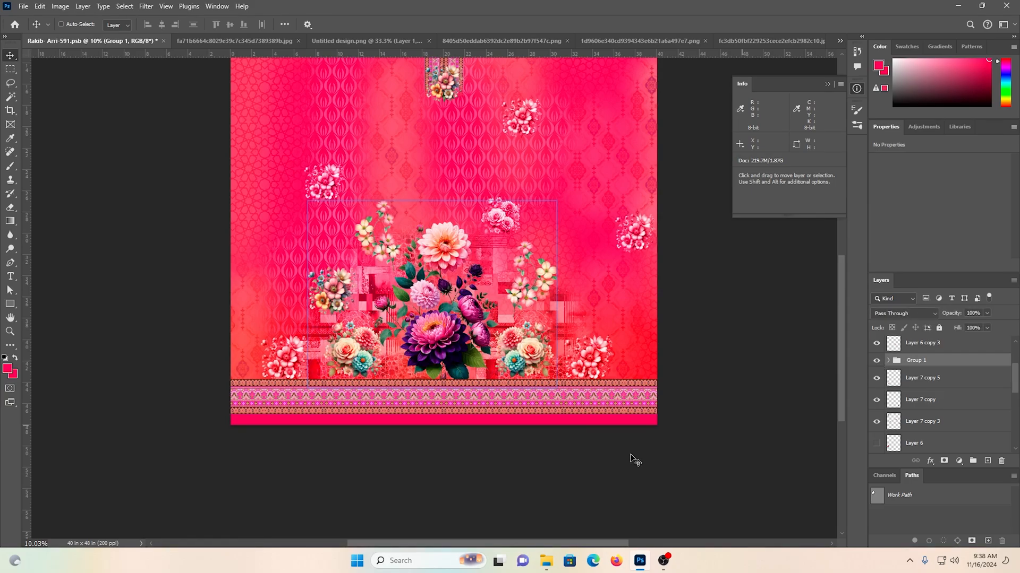
{"action": "scroll", "coordinate": [587, 448], "scroll_direction": "up", "scroll_amount": 2}
{"action": "key", "text": "ctrl+s"}
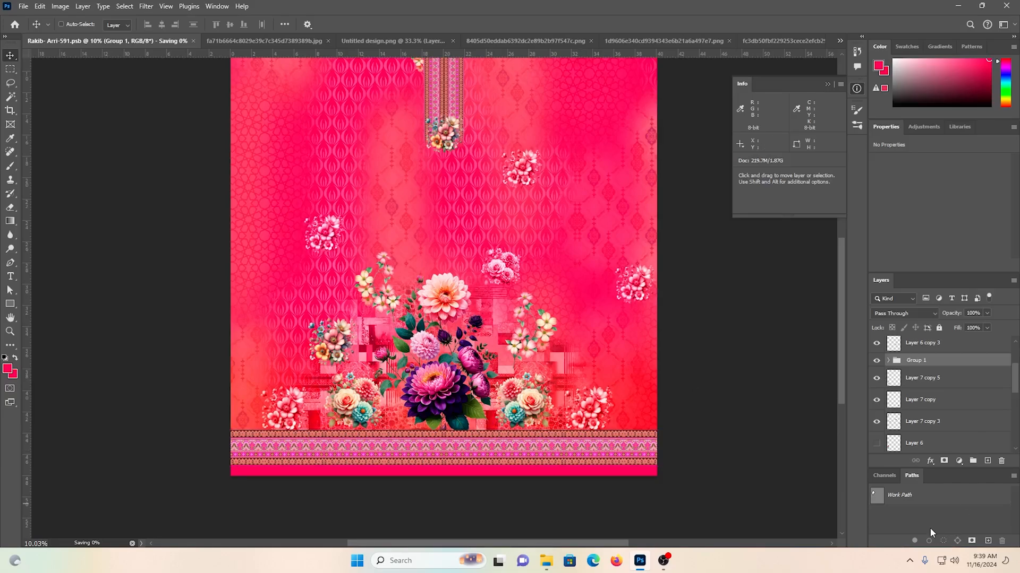
Step: Add a Multiply drop shadow to the dahlia bouquet group and set its colour to dark crimson 6c0023
{"action": "left_click", "coordinate": [930, 461]}
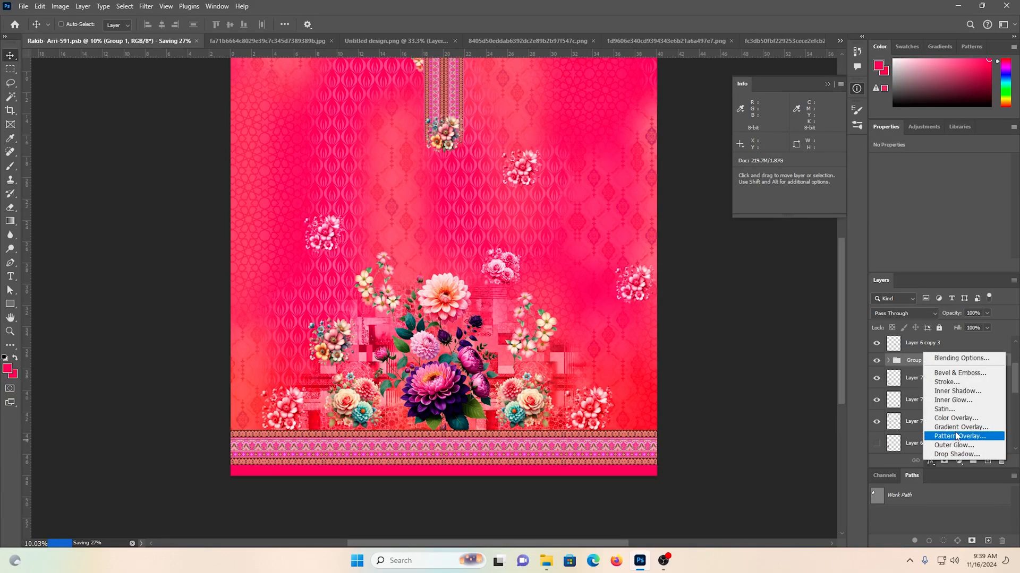
{"action": "left_click", "coordinate": [956, 455]}
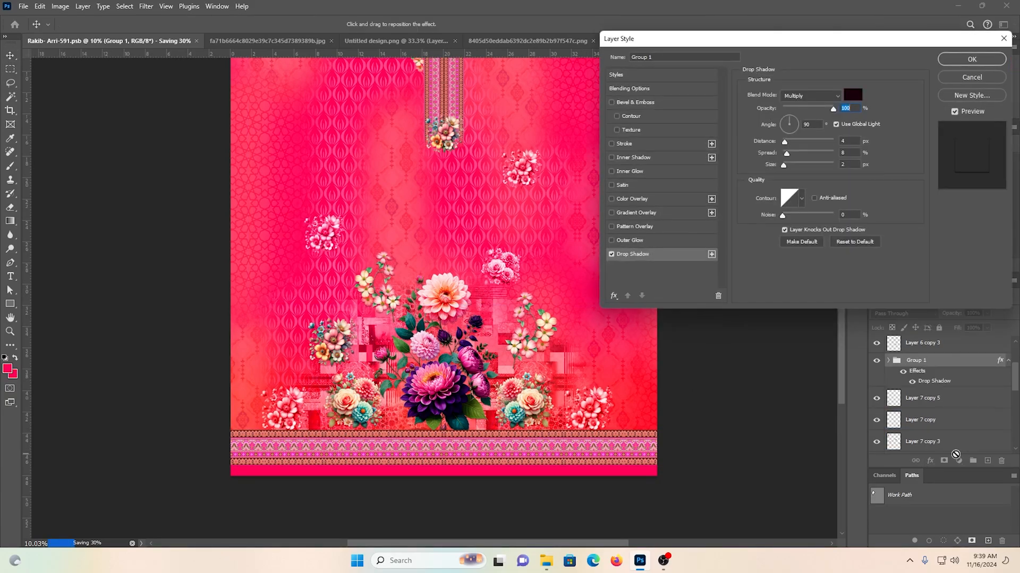
{"action": "left_click", "coordinate": [855, 96]}
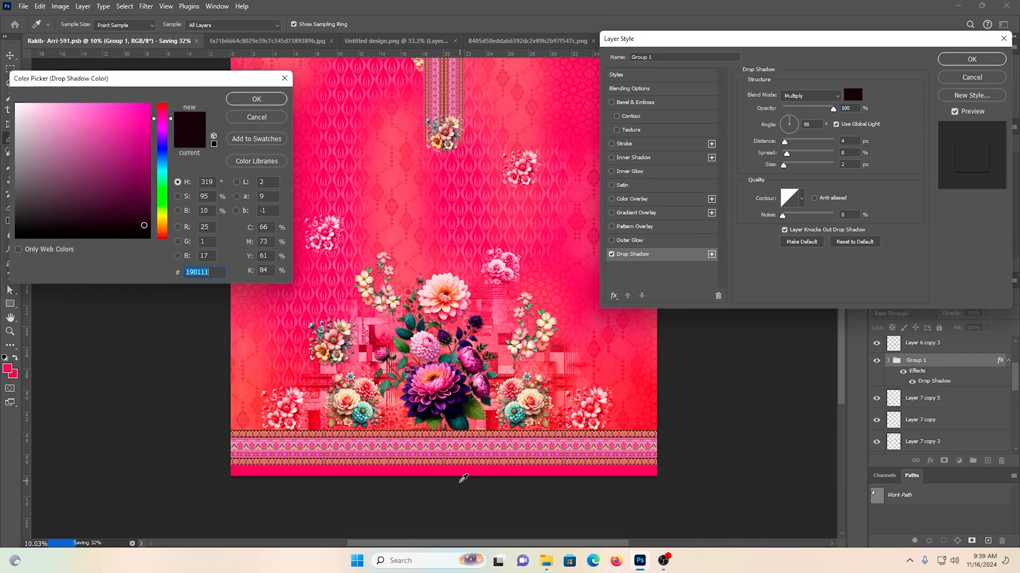
{"action": "left_click", "coordinate": [468, 470]}
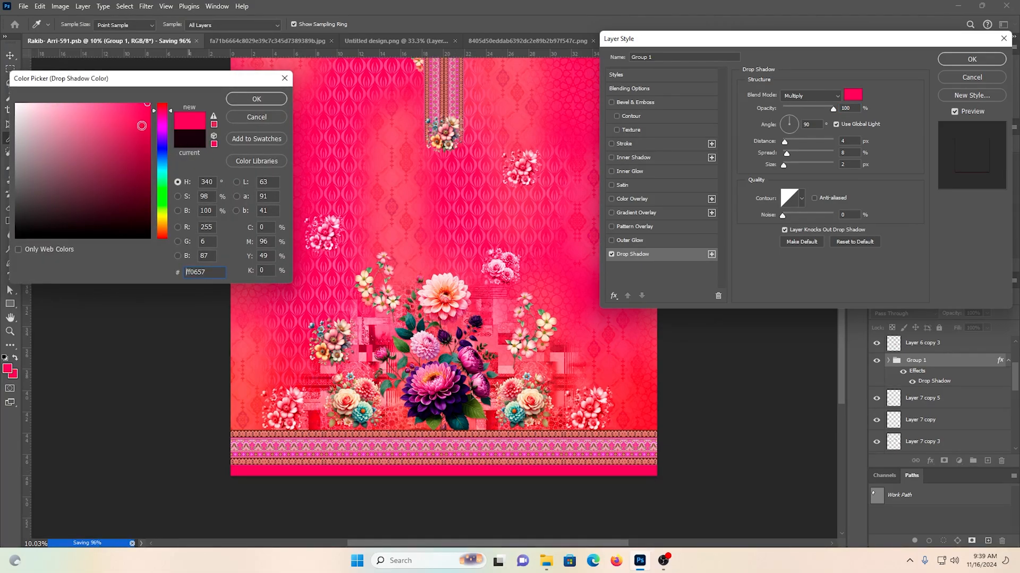
{"action": "left_click", "coordinate": [143, 137]}
{"action": "mouse_move", "coordinate": [144, 143]}
{"action": "left_mouse_down"}
{"action": "mouse_move", "coordinate": [142, 191]}
{"action": "mouse_move", "coordinate": [161, 174]}
{"action": "left_mouse_up"}
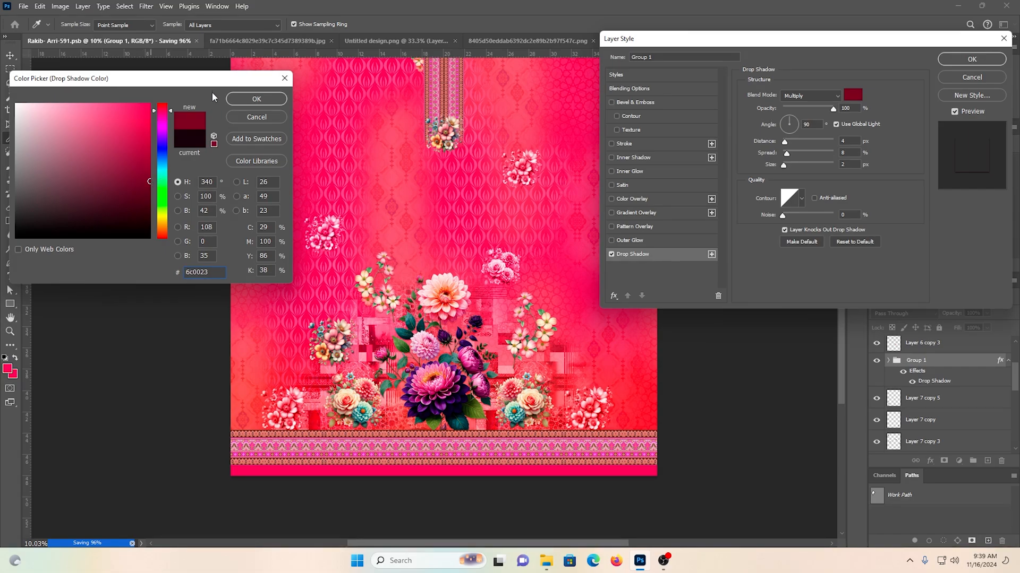
{"action": "left_click", "coordinate": [256, 100]}
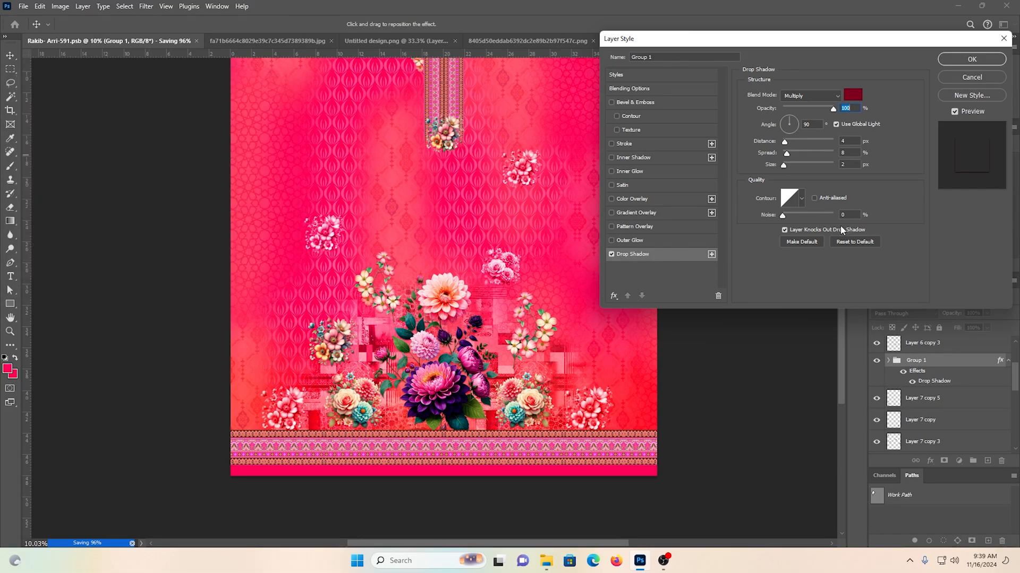
Step: Set the bouquet group's drop shadow to 16 px distance, 23% spread and 70 px size
{"action": "key", "text": "space"}
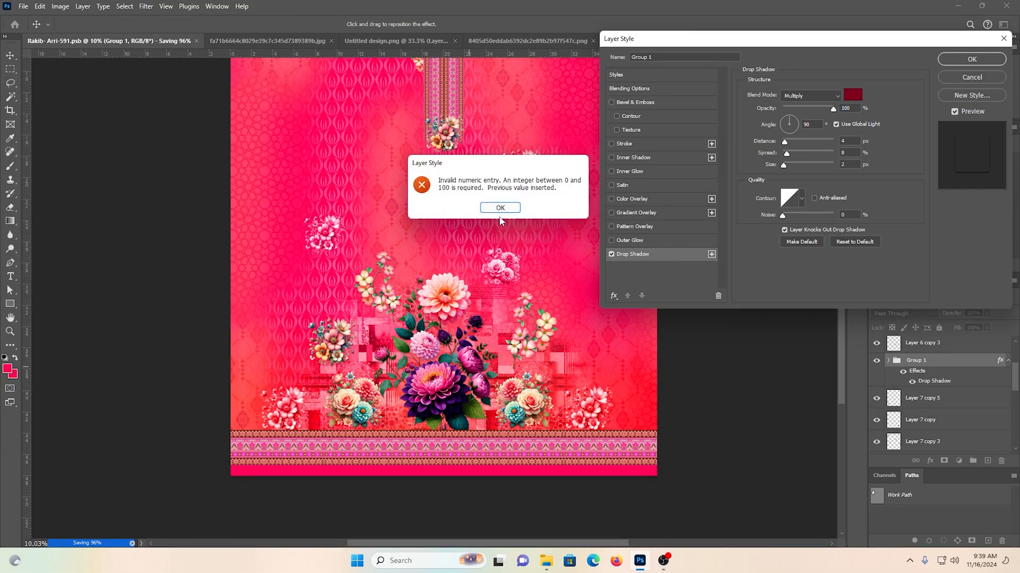
{"action": "left_click", "coordinate": [499, 210]}
{"action": "left_click_drag", "start_coordinate": [457, 352], "coordinate": [580, 384]}
{"action": "left_click_drag", "start_coordinate": [418, 204], "coordinate": [425, 319]}
{"action": "key", "text": "ctrl+space"}
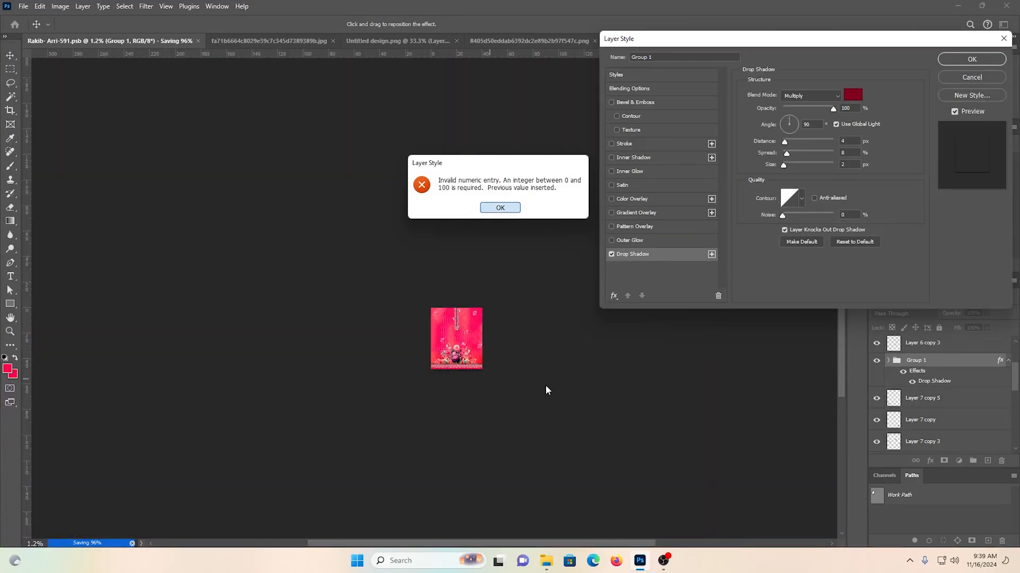
{"action": "left_click", "coordinate": [500, 208]}
{"action": "left_click_drag", "start_coordinate": [527, 300], "coordinate": [48, 368]}
{"action": "left_click_drag", "start_coordinate": [379, 366], "coordinate": [0, 211]}
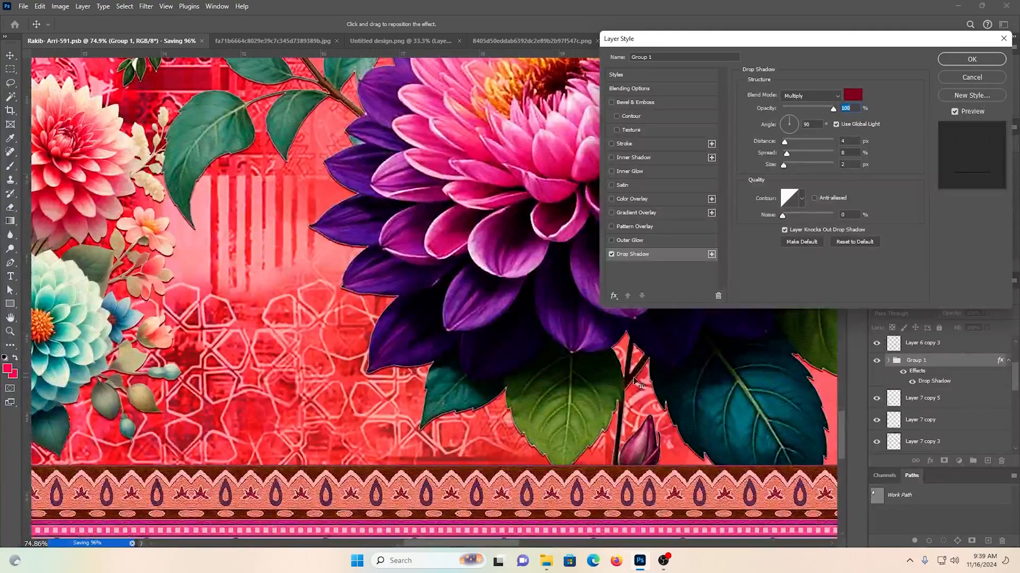
{"action": "left_click", "coordinate": [791, 143]}
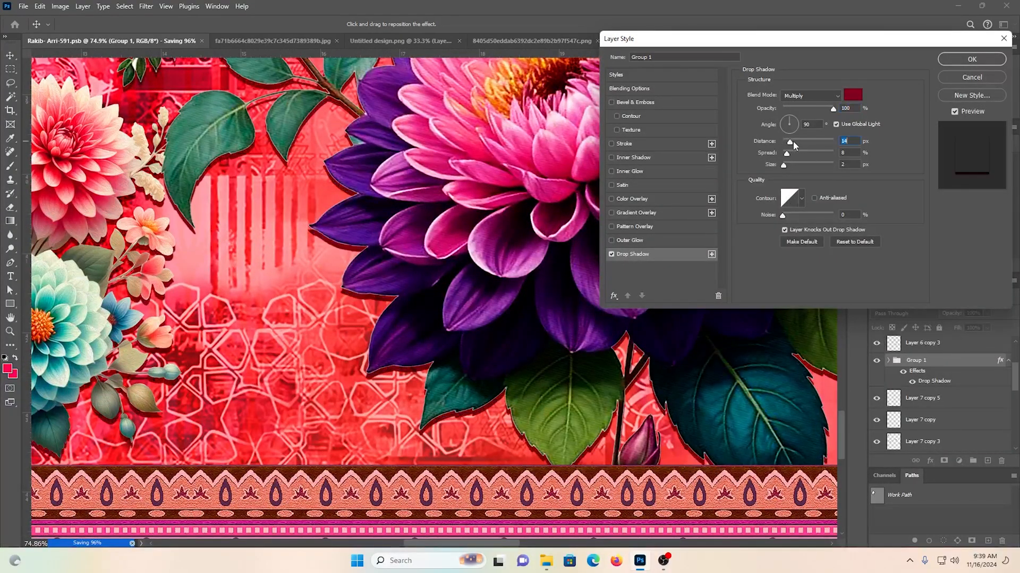
{"action": "left_click_drag", "start_coordinate": [793, 144], "coordinate": [800, 167]}
Step: Darken the bouquet group's drop shadow colour to 3f0015 and apply the layer style
{"action": "left_click", "coordinate": [856, 94]}
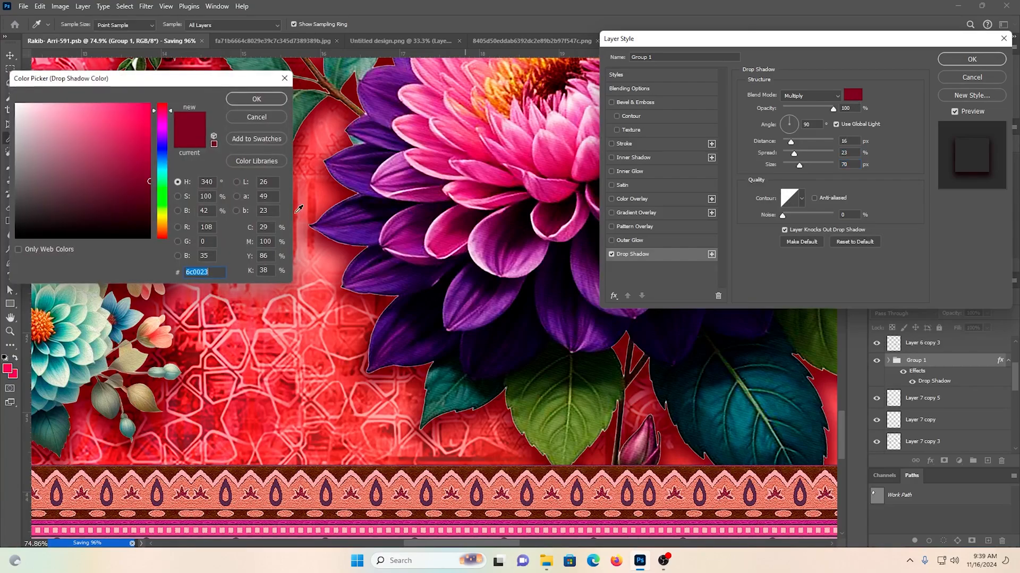
{"action": "left_click_drag", "start_coordinate": [130, 195], "coordinate": [152, 206]}
{"action": "left_click", "coordinate": [256, 99]}
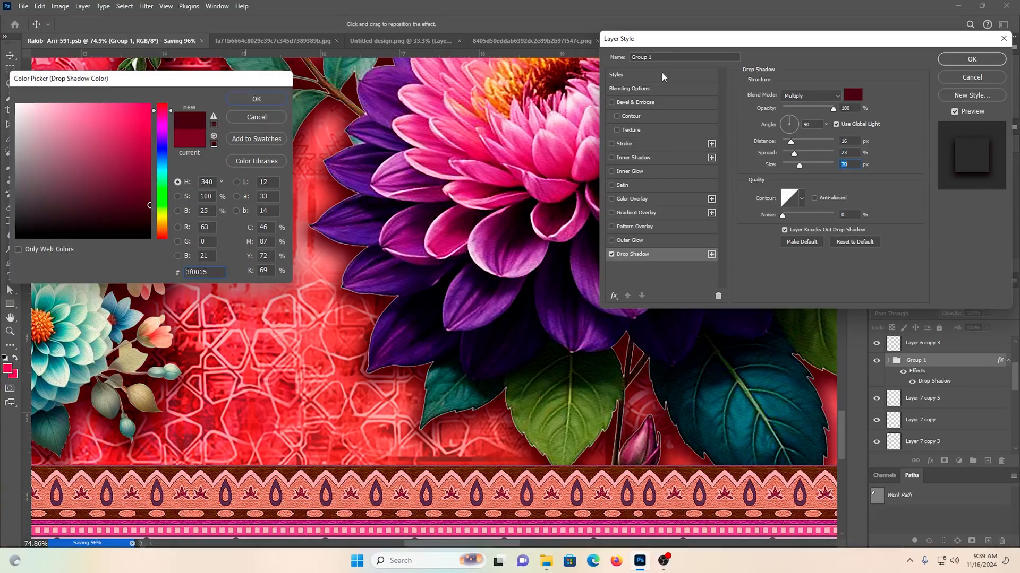
{"action": "left_click", "coordinate": [962, 62]}
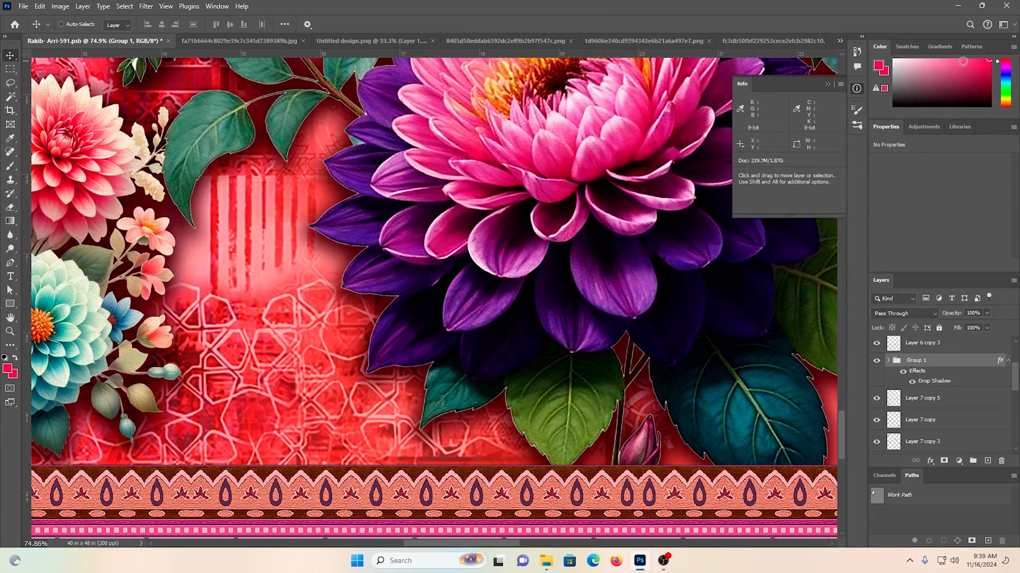
Step: Edit the bouquet group's drop shadow, reducing its size to 0 px and setting its distance to 21 px
{"action": "key", "text": "ctrl+0"}
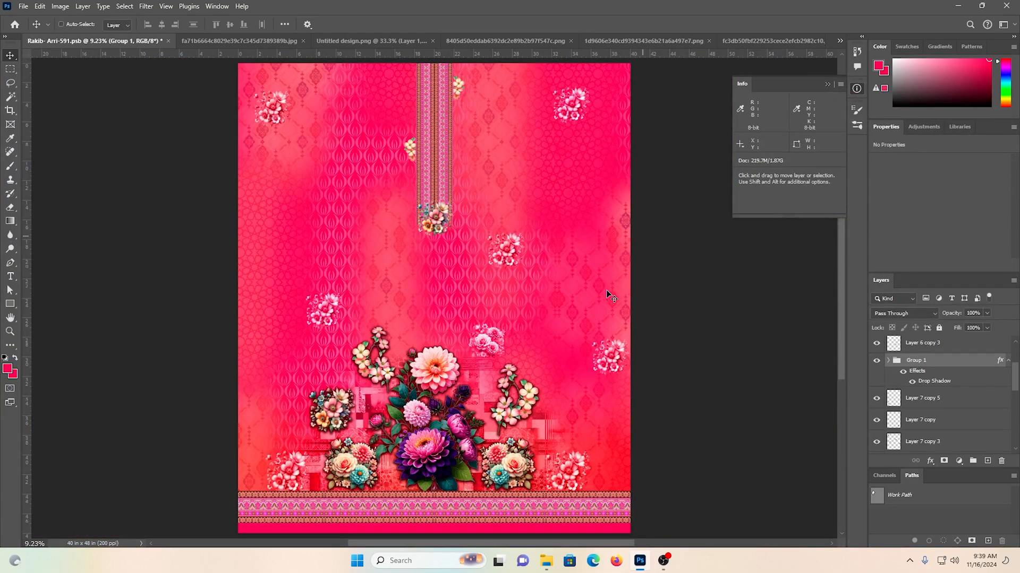
{"action": "double_click", "coordinate": [935, 381]}
{"action": "left_click_drag", "start_coordinate": [797, 163], "coordinate": [782, 166]}
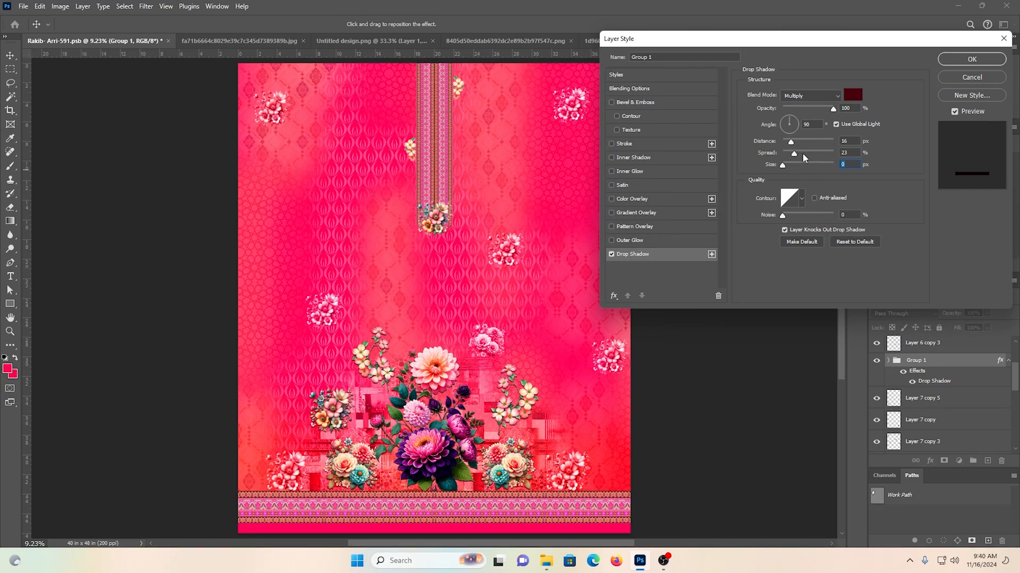
{"action": "scroll", "coordinate": [474, 430], "scroll_direction": "up", "scroll_amount": 5}
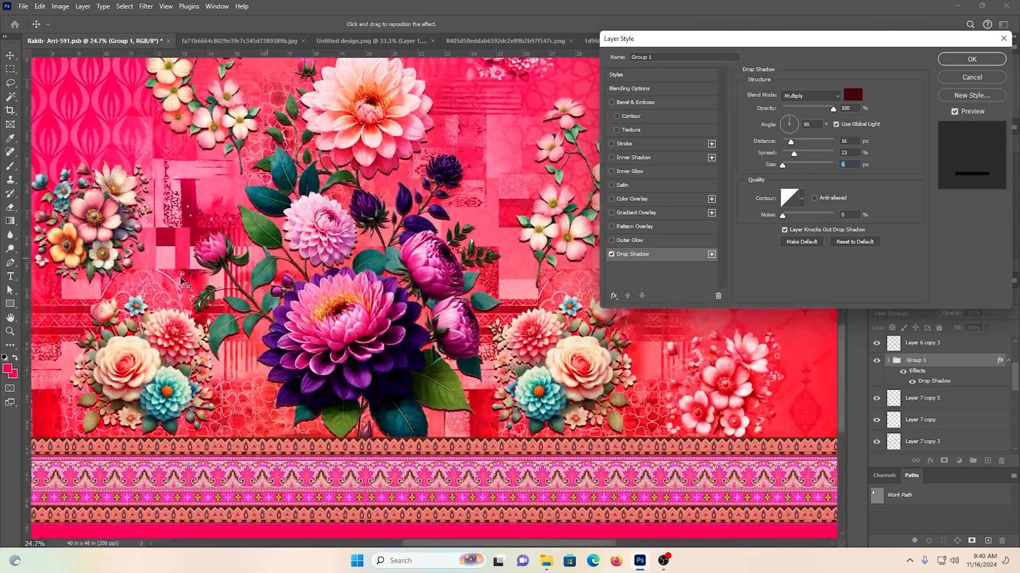
{"action": "left_click_drag", "start_coordinate": [795, 147], "coordinate": [796, 147]}
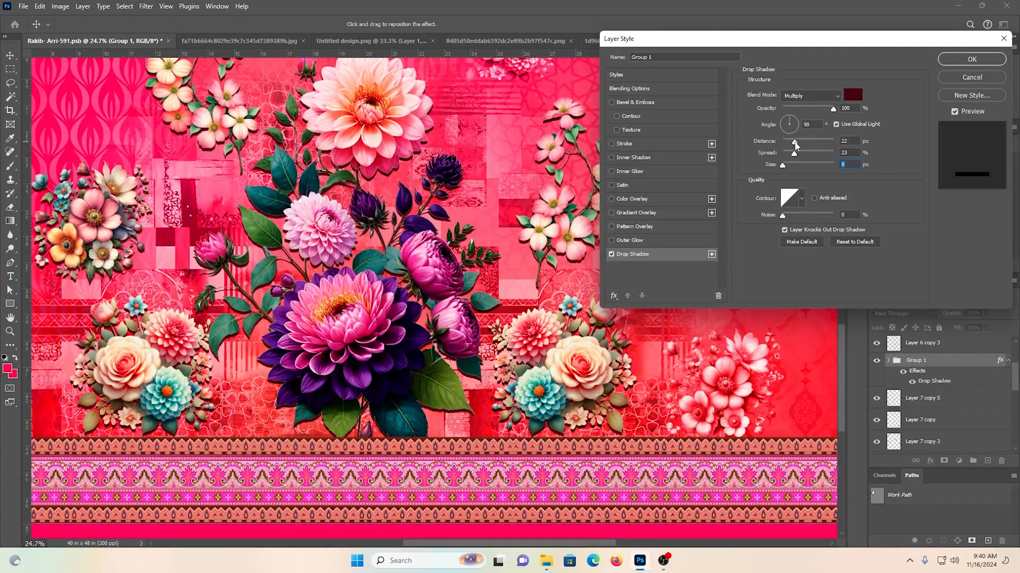
{"action": "left_click", "coordinate": [795, 144]}
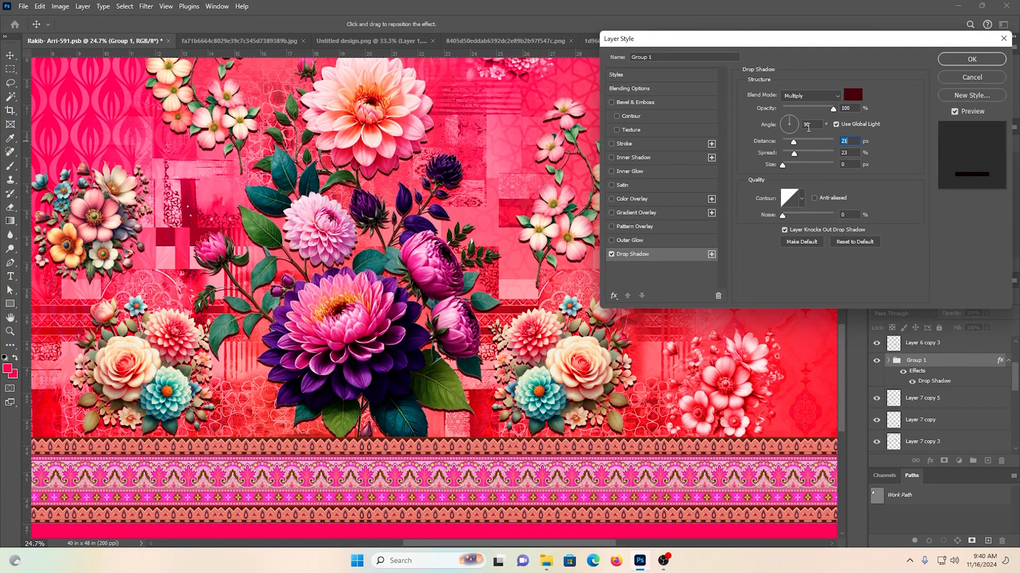
Step: Set the bouquet group's drop shadow angle to 128° and its distance to 18 px, and apply it
{"action": "mouse_move", "coordinate": [785, 124]}
{"action": "left_mouse_down"}
{"action": "mouse_move", "coordinate": [781, 141]}
{"action": "mouse_move", "coordinate": [792, 111]}
{"action": "mouse_move", "coordinate": [846, 117]}
{"action": "mouse_move", "coordinate": [855, 130]}
{"action": "mouse_move", "coordinate": [792, 104]}
{"action": "mouse_move", "coordinate": [779, 110]}
{"action": "left_mouse_up"}
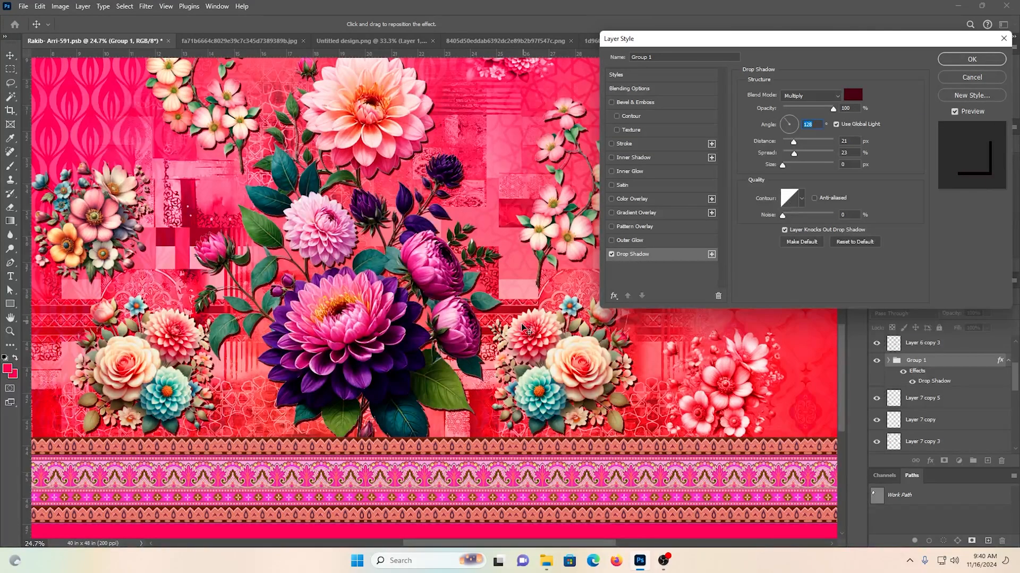
{"action": "left_click_drag", "start_coordinate": [796, 143], "coordinate": [794, 150]}
{"action": "left_click", "coordinate": [974, 63]}
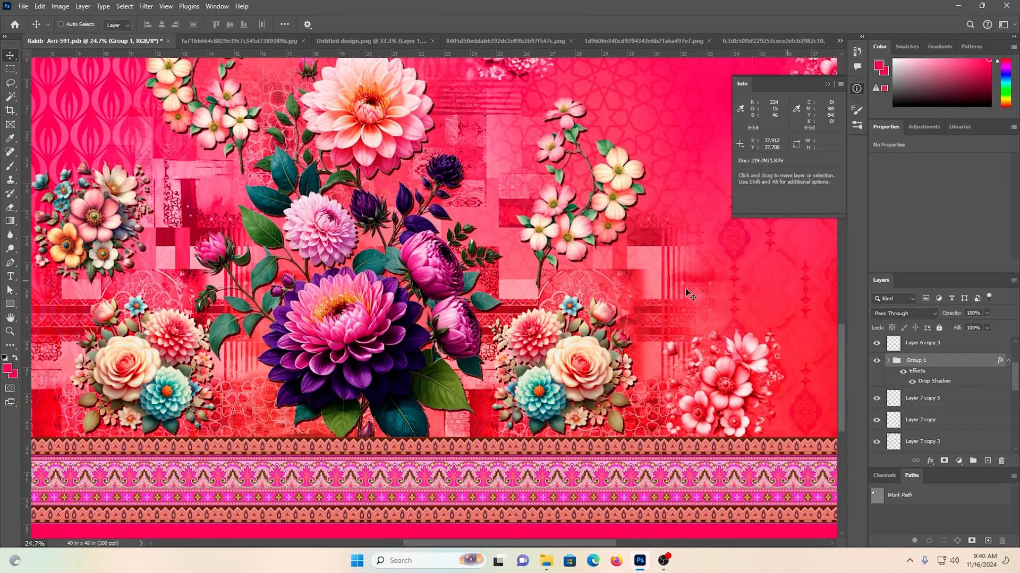
{"action": "key", "text": "ctrl+0"}
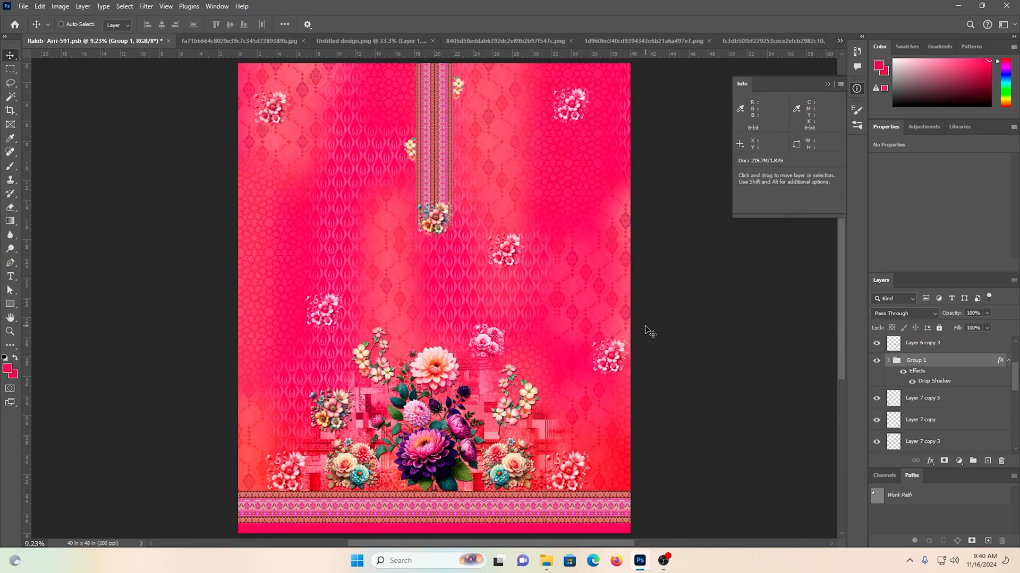
Step: Try a drop shadow on the vertical neckline strip with a 90° angle, 18 px distance, 23% spread and 0 px size
{"action": "left_click", "coordinate": [433, 150], "text": "ctrl"}
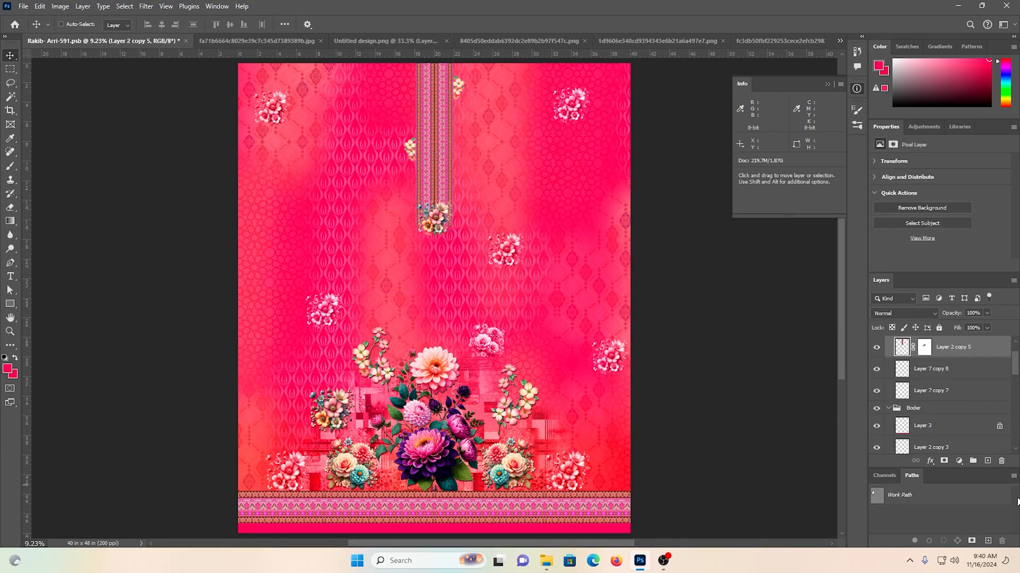
{"action": "left_click", "coordinate": [908, 453]}
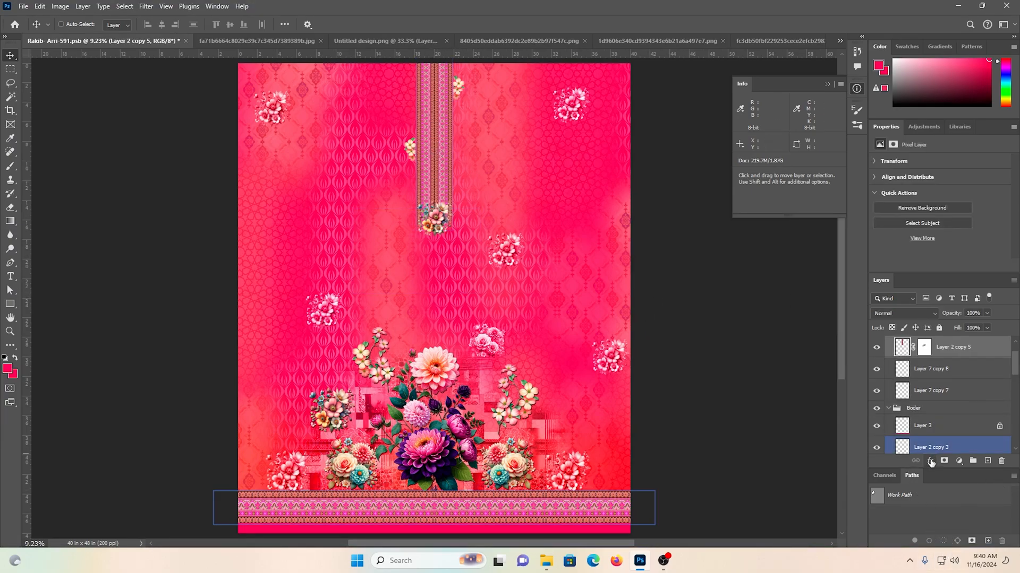
{"action": "left_click", "coordinate": [931, 461]}
{"action": "left_click", "coordinate": [810, 413]}
{"action": "left_click_drag", "start_coordinate": [437, 156], "coordinate": [536, 250]}
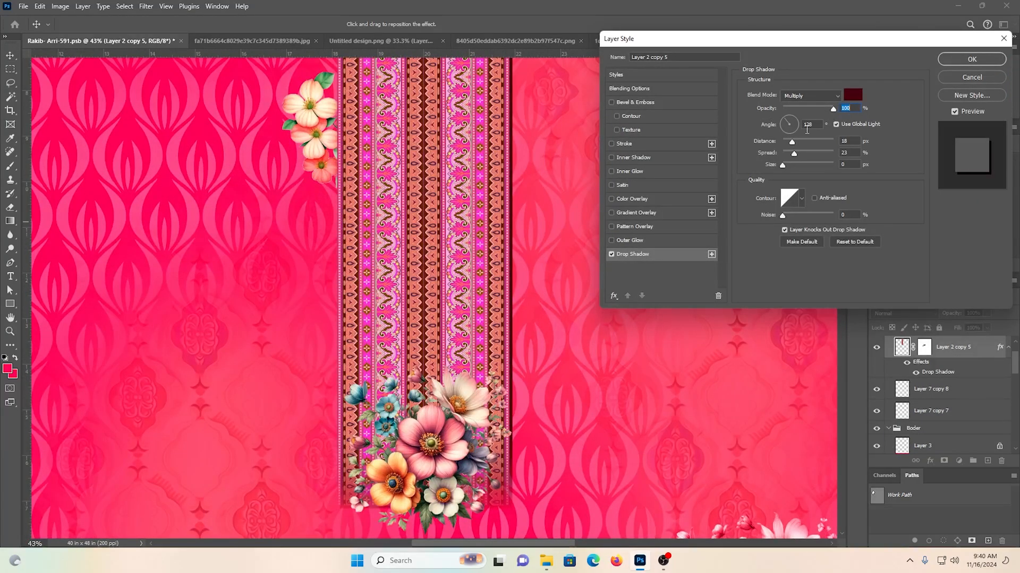
{"action": "left_click_drag", "start_coordinate": [791, 126], "coordinate": [791, 124]}
{"action": "key", "text": "Tab"}
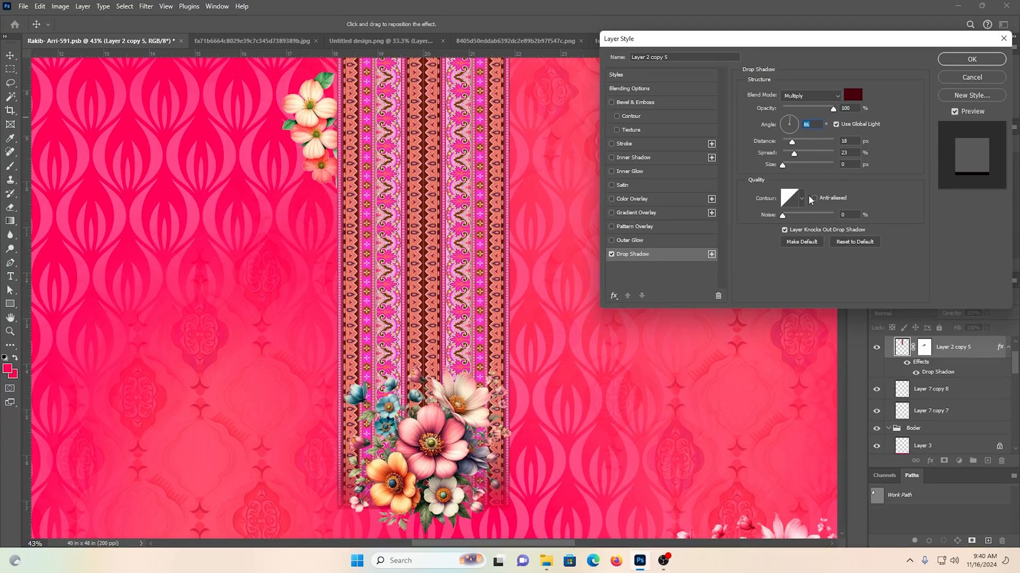
{"action": "left_click", "coordinate": [790, 120]}
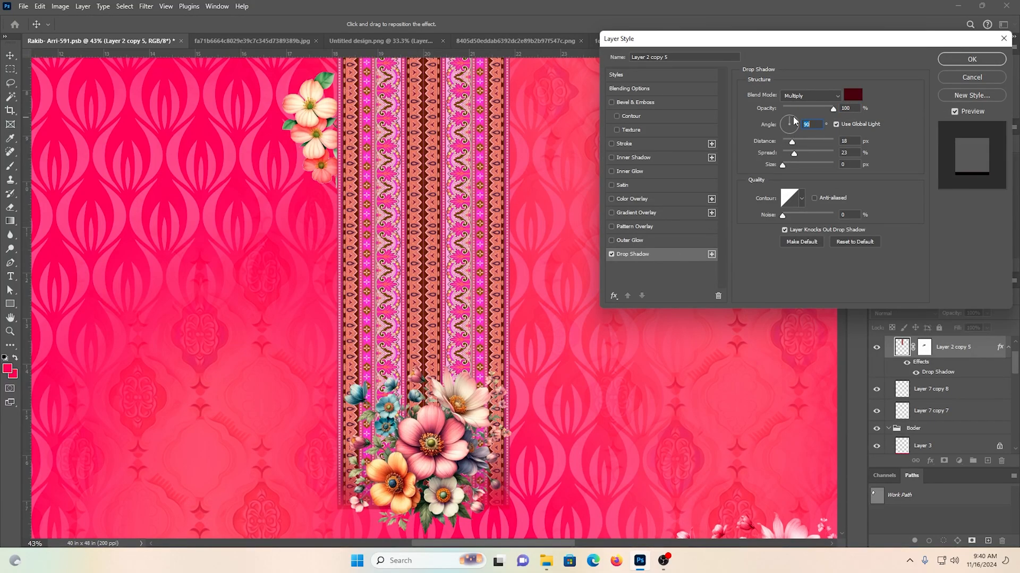
{"action": "left_click", "coordinate": [970, 59]}
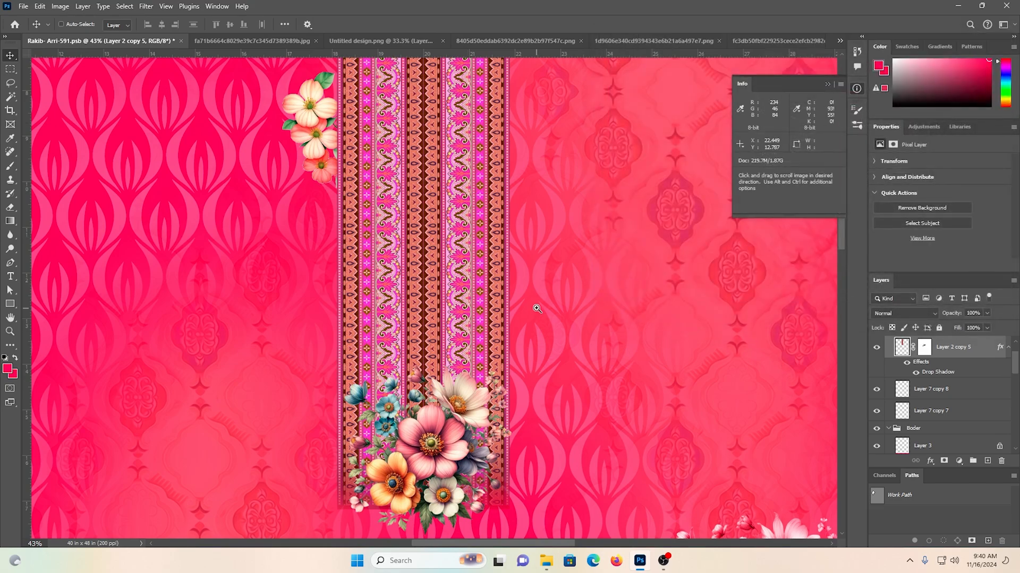
Step: Undo the drop shadow on the neckline strip
{"action": "scroll", "coordinate": [531, 319], "scroll_direction": "down", "scroll_amount": 8, "text": "alt"}
{"action": "left_click_drag", "start_coordinate": [501, 474], "coordinate": [562, 468]}
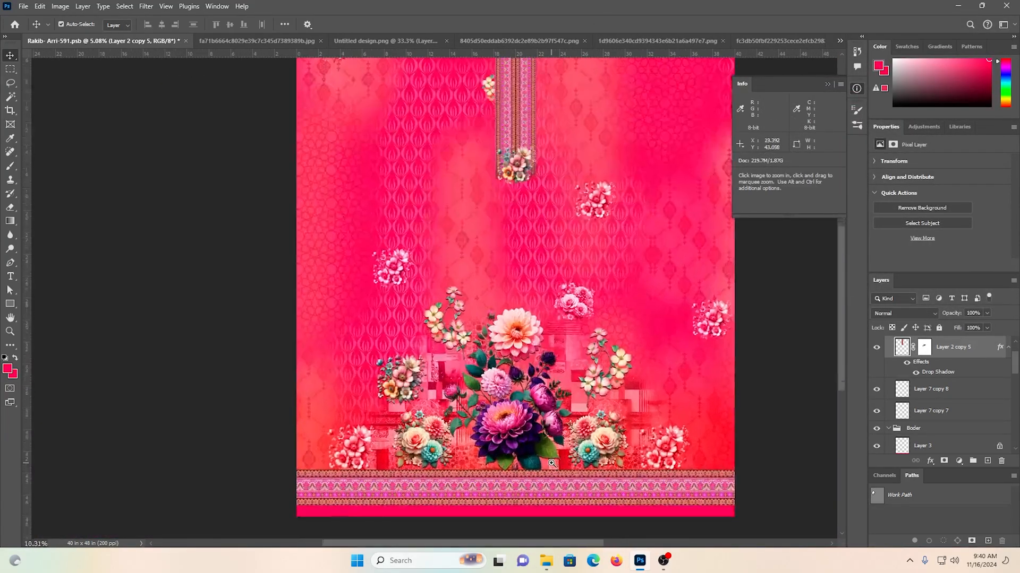
{"action": "left_click_drag", "start_coordinate": [590, 357], "coordinate": [591, 418]}
{"action": "key", "text": "ctrl+z"}
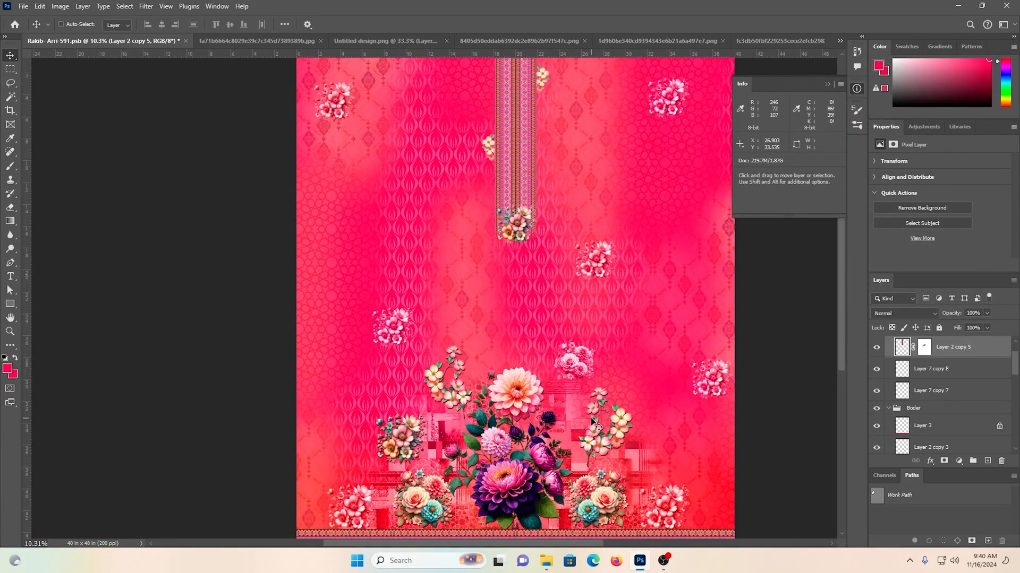
Step: Save the document with the full design in view
{"action": "key", "text": "ctrl+0"}
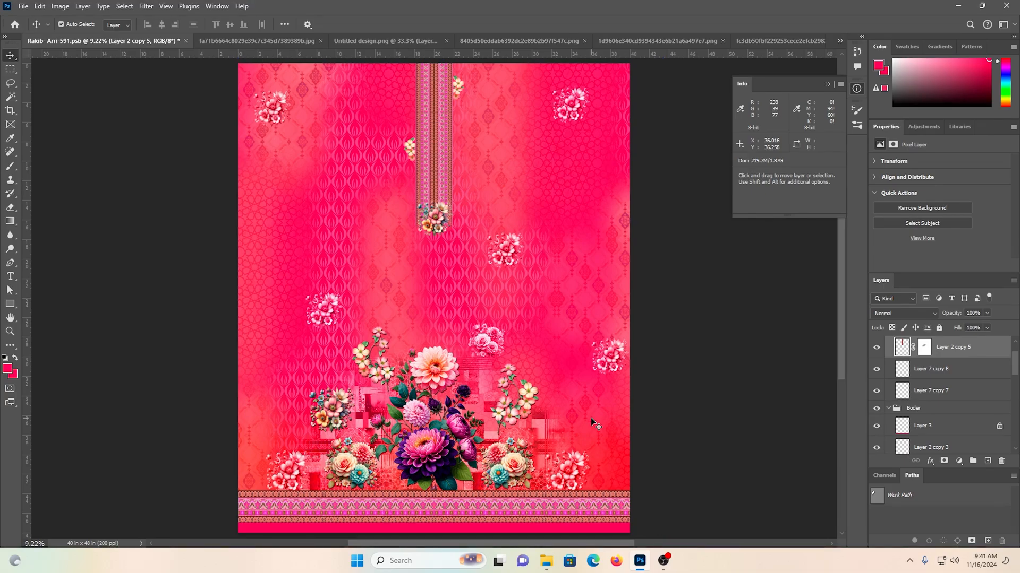
{"action": "key", "text": "ctrl+s"}
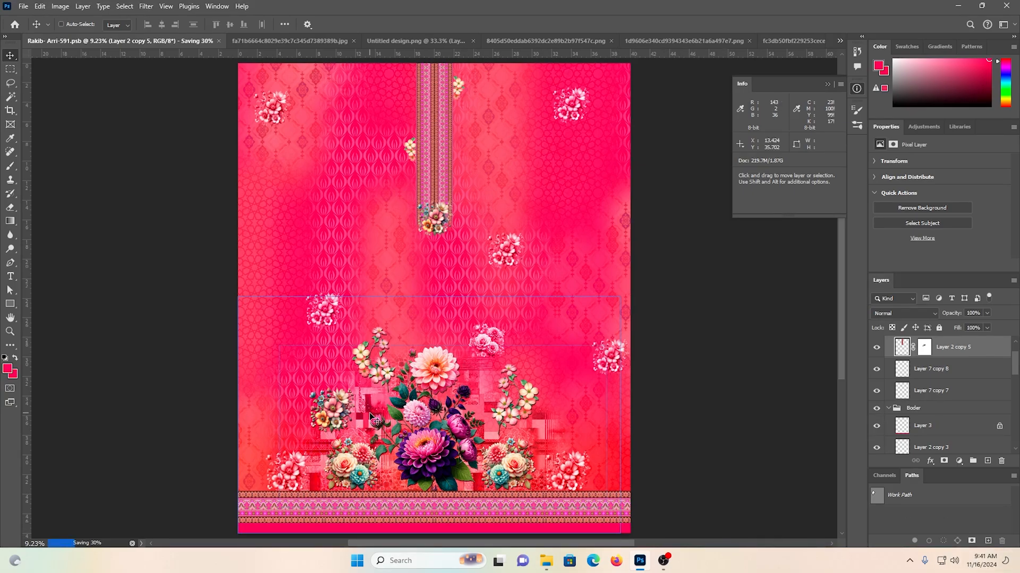
Step: Open the Hue/Saturation adjustment for the coral background layer, Layer 1
{"action": "left_click", "coordinate": [913, 392]}
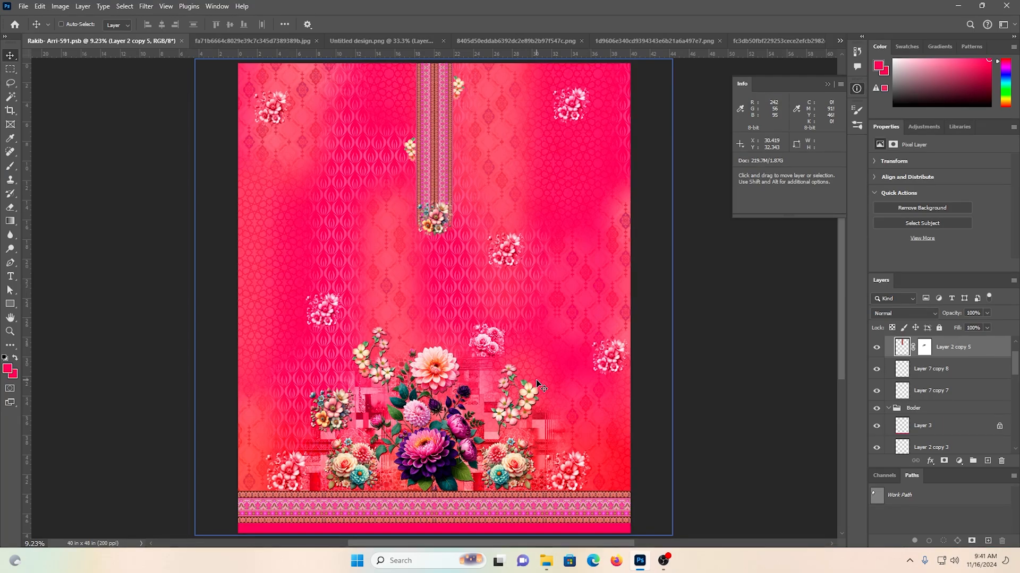
{"action": "scroll", "coordinate": [964, 442], "scroll_direction": "down", "scroll_amount": 10}
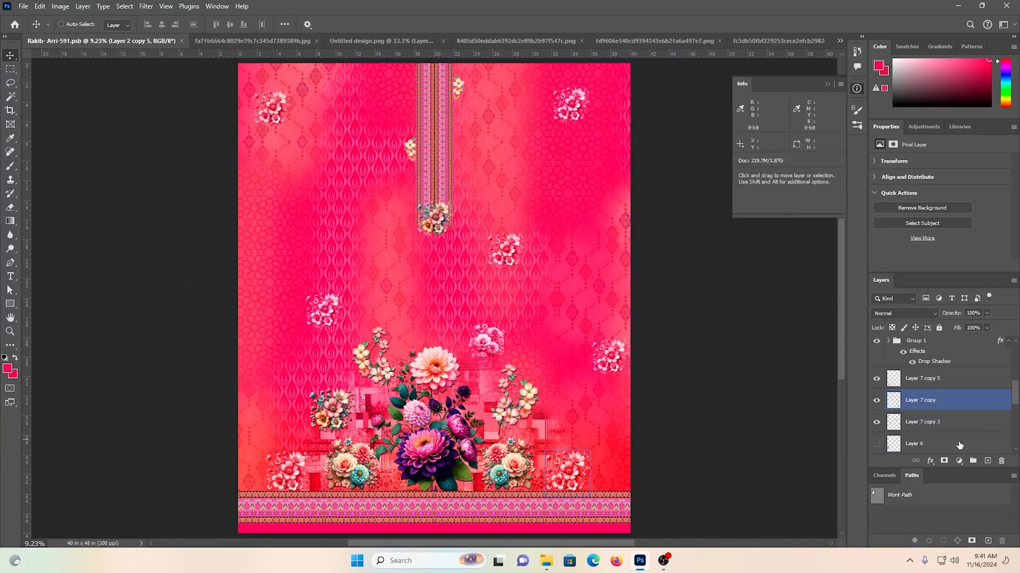
{"action": "left_click", "coordinate": [898, 427]}
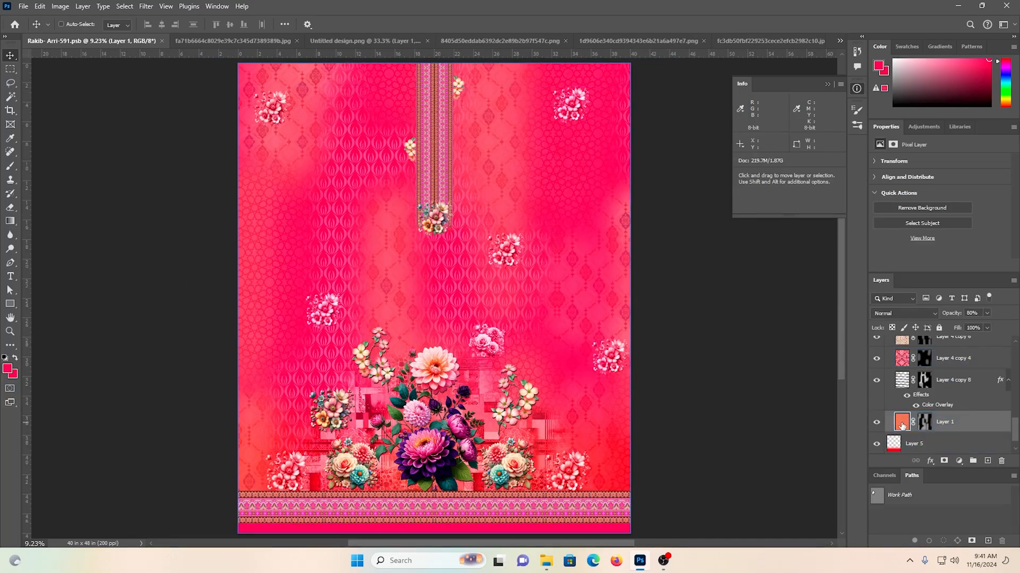
{"action": "key", "text": "ctrl+u"}
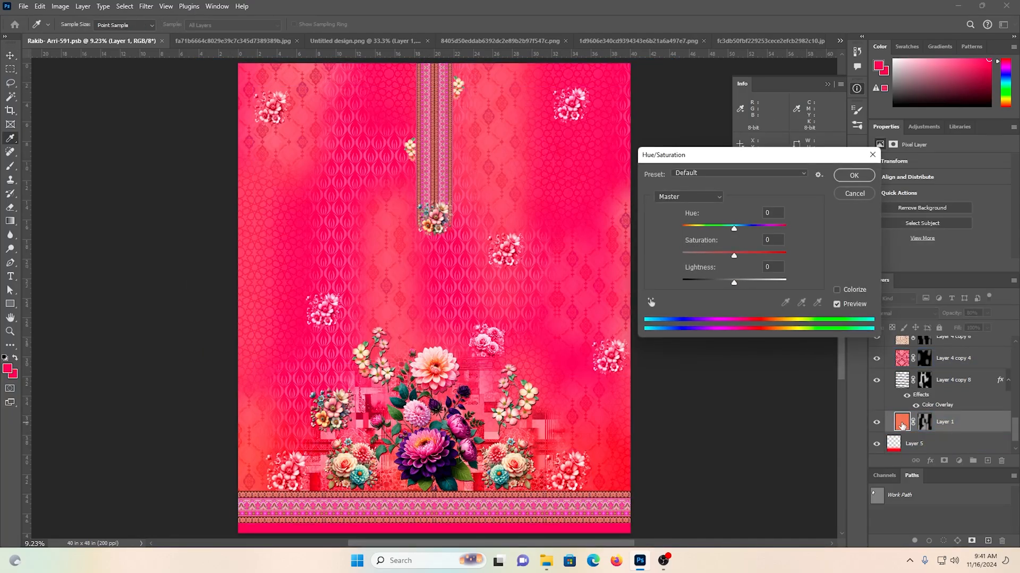